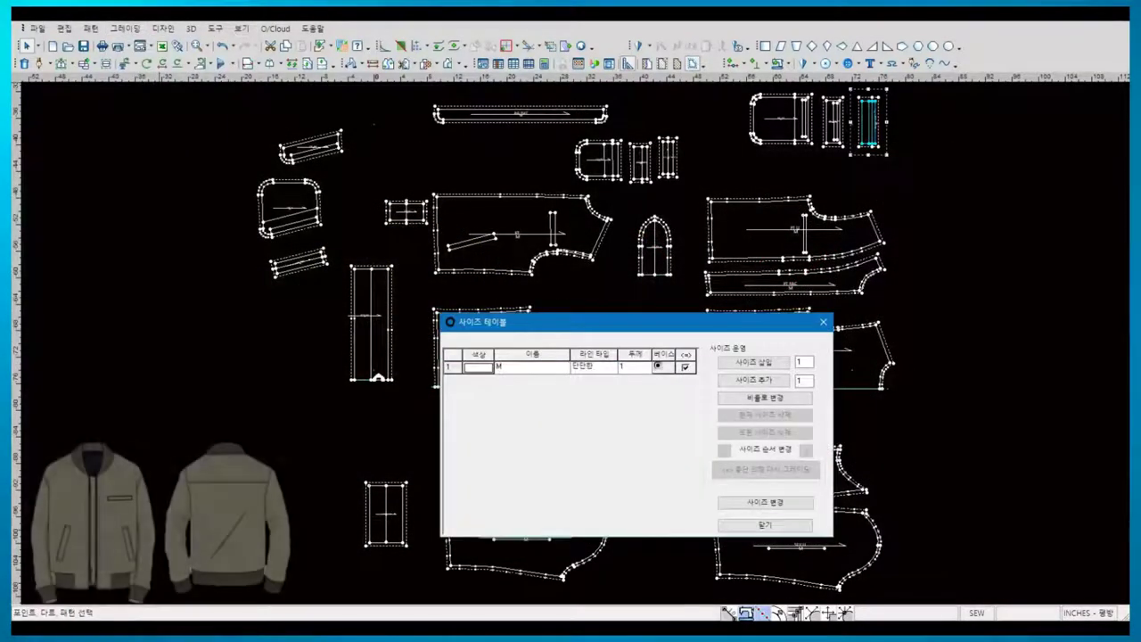
- Insert a size above M and add three more sizes to the size table
left_click(753, 361)
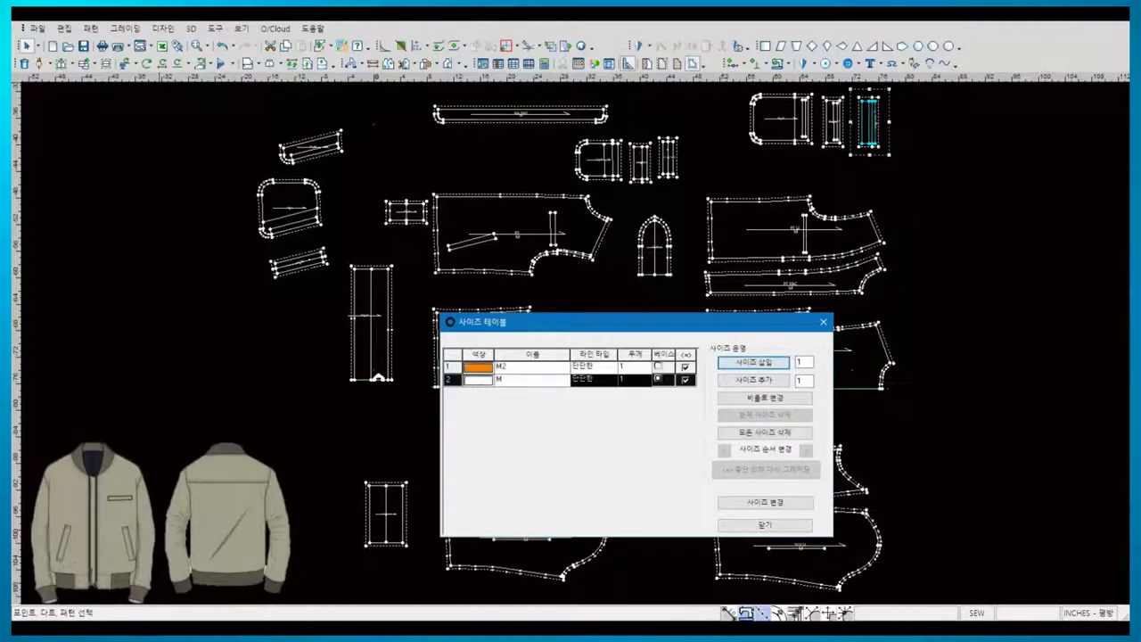
left_click(753, 380)
left_click(753, 379)
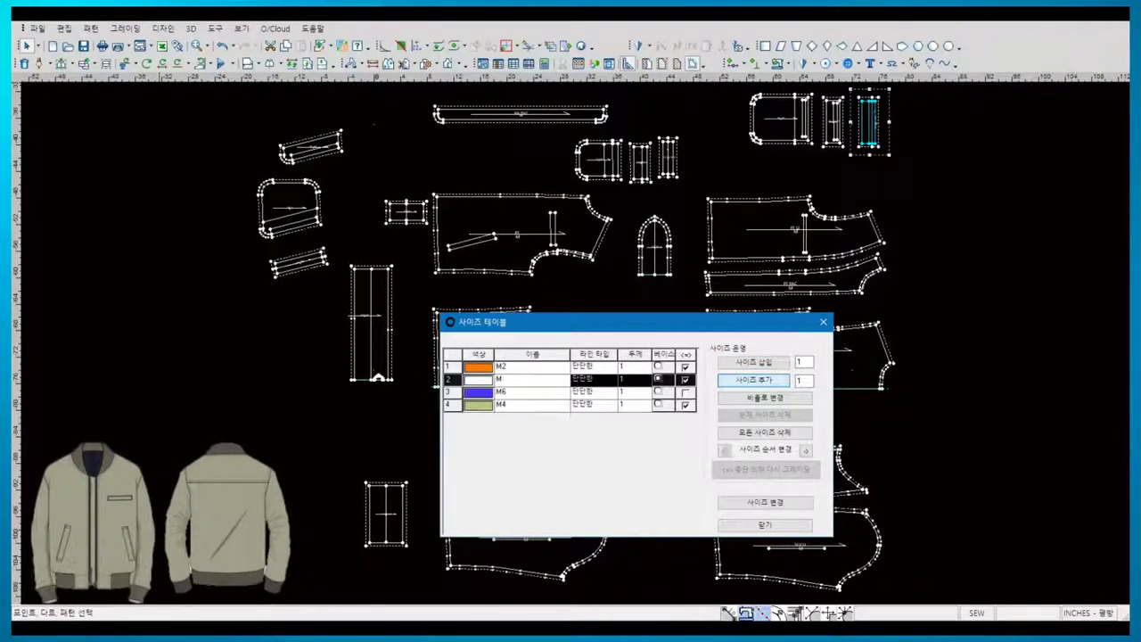
left_click(754, 380)
- Rename the size rows to S, L, XL and XXL, keeping M as base, and close the table
left_click(532, 366)
key("BackSpace")
key("BackSpace")
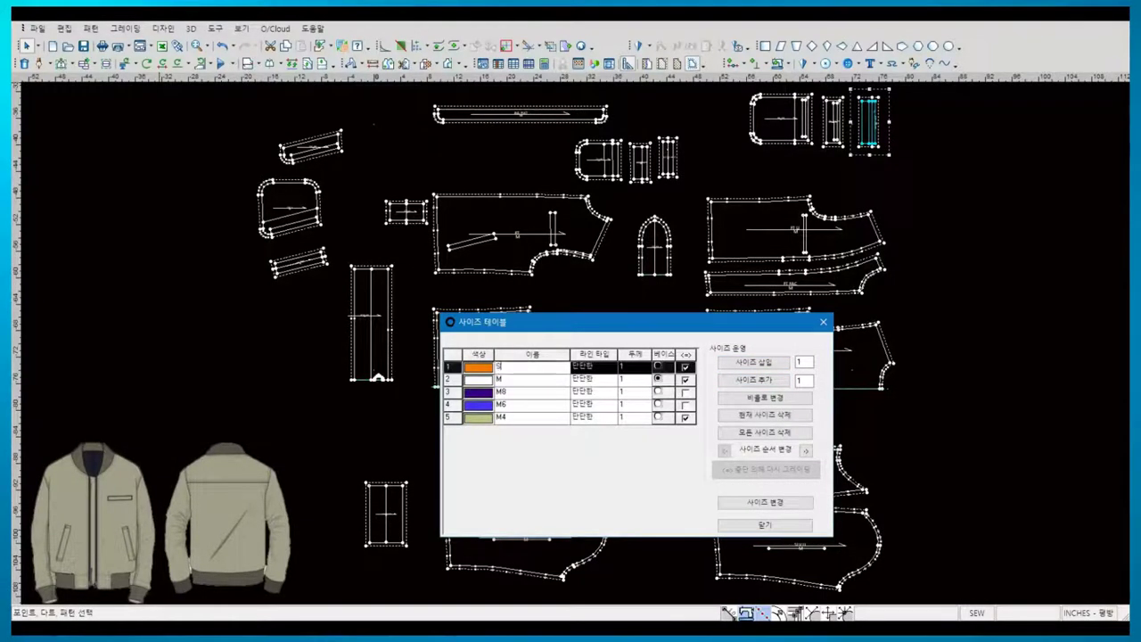
left_click(532, 392)
key("BackSpace")
key("BackSpace")
type("L")
left_click(532, 403)
key("BackSpace")
key("BackSpace")
type("X")
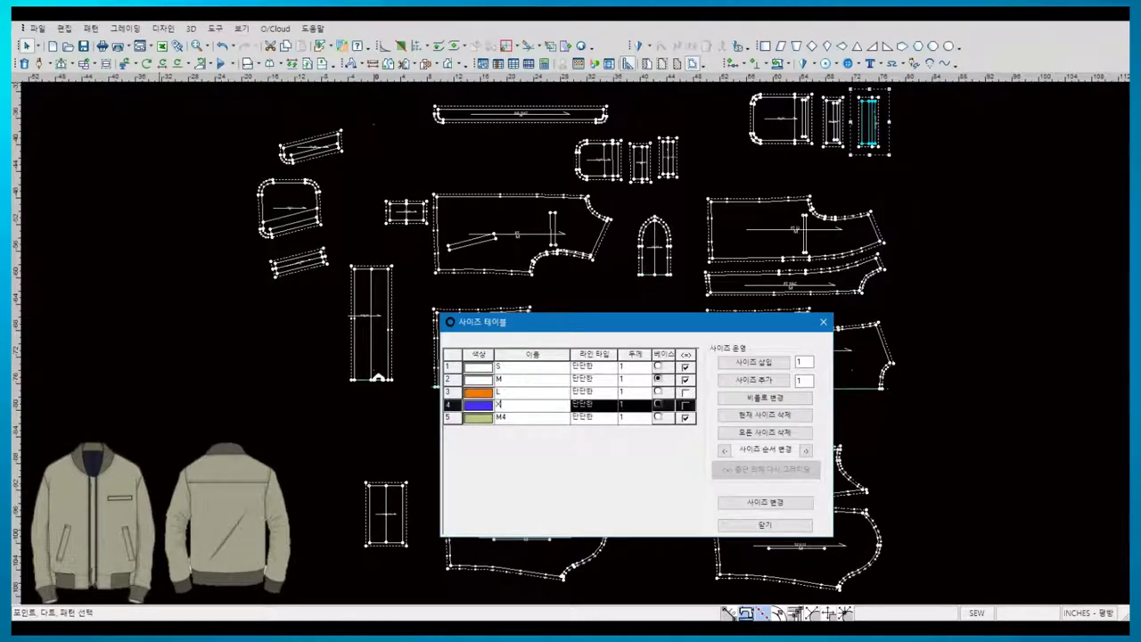
type("L")
left_click(502, 416)
key("BackSpace")
key("BackSpace")
type("XXL")
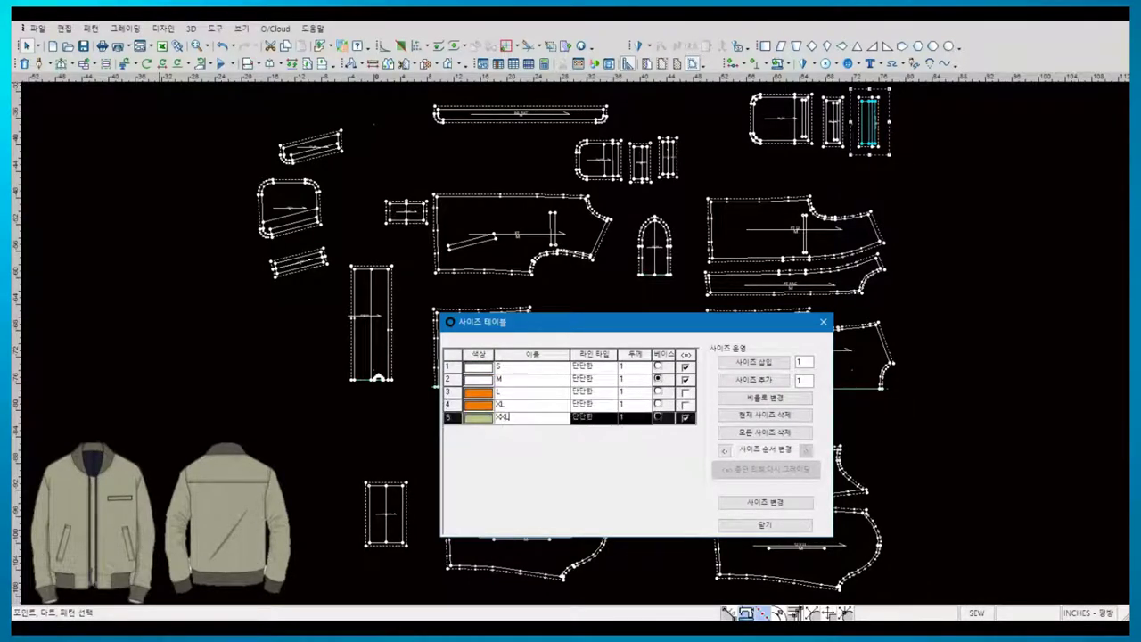
left_click(764, 524)
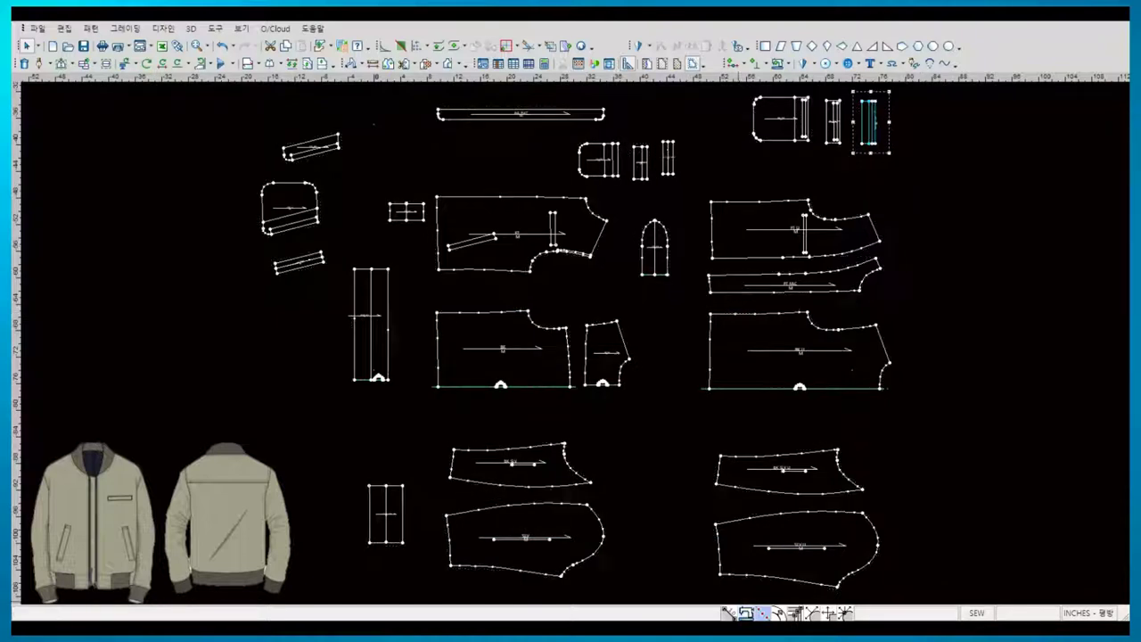
- Trace the back body outline with its two notches and finish it as a new piece
left_click_drag(588, 331, 565, 330)
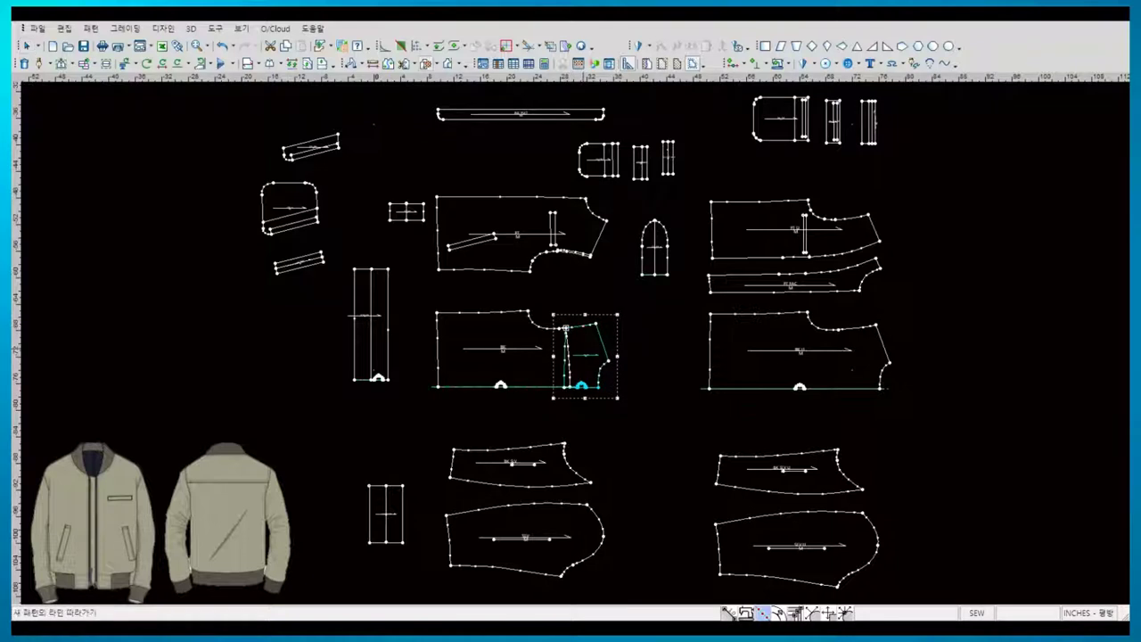
left_click(568, 385)
left_click(436, 312)
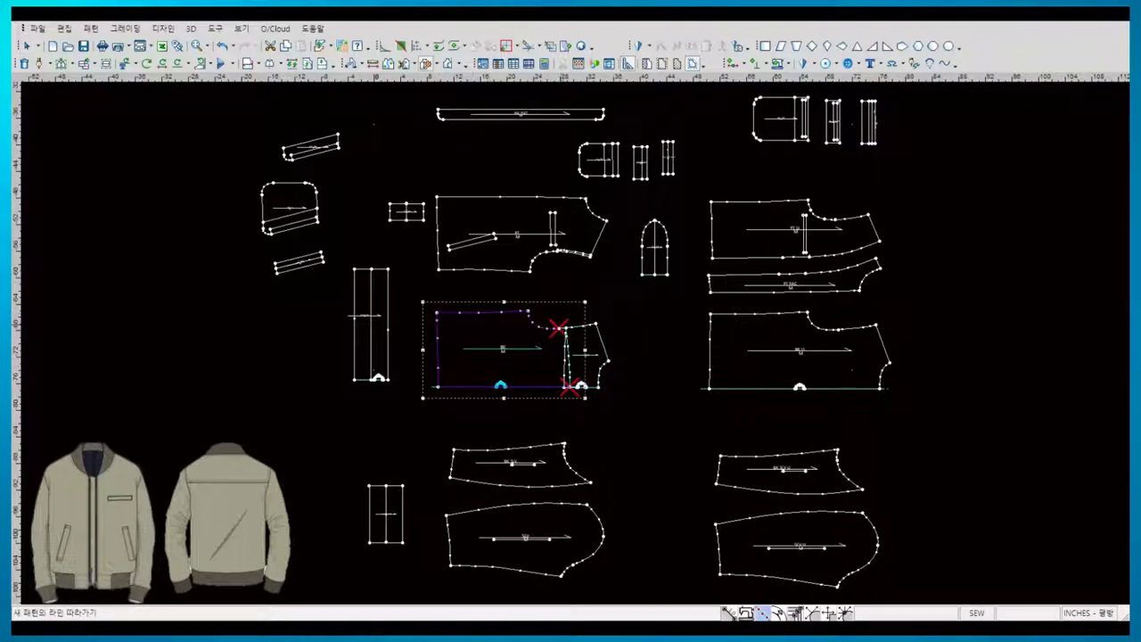
scroll(558, 327, "up", 1)
scroll(557, 327, "up", 2)
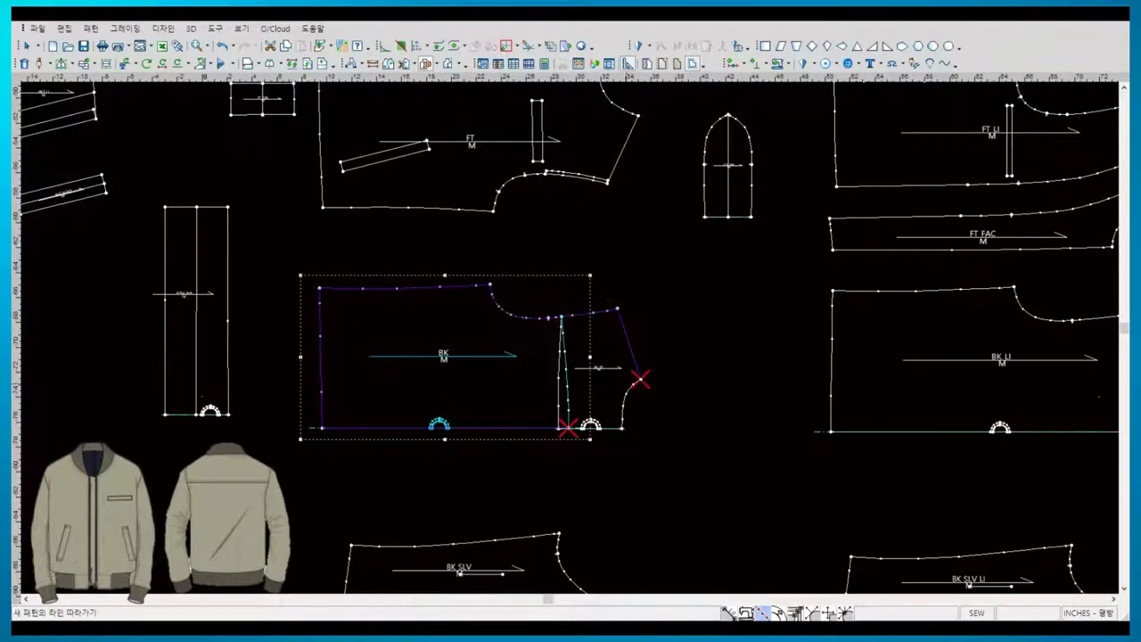
right_click(519, 382)
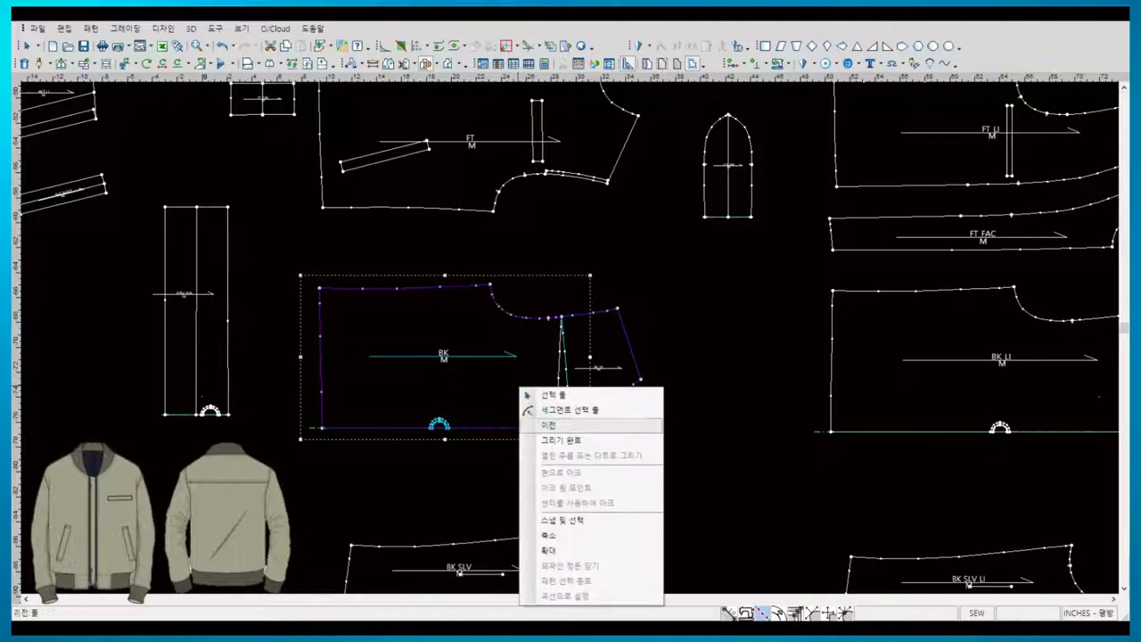
left_click(585, 435)
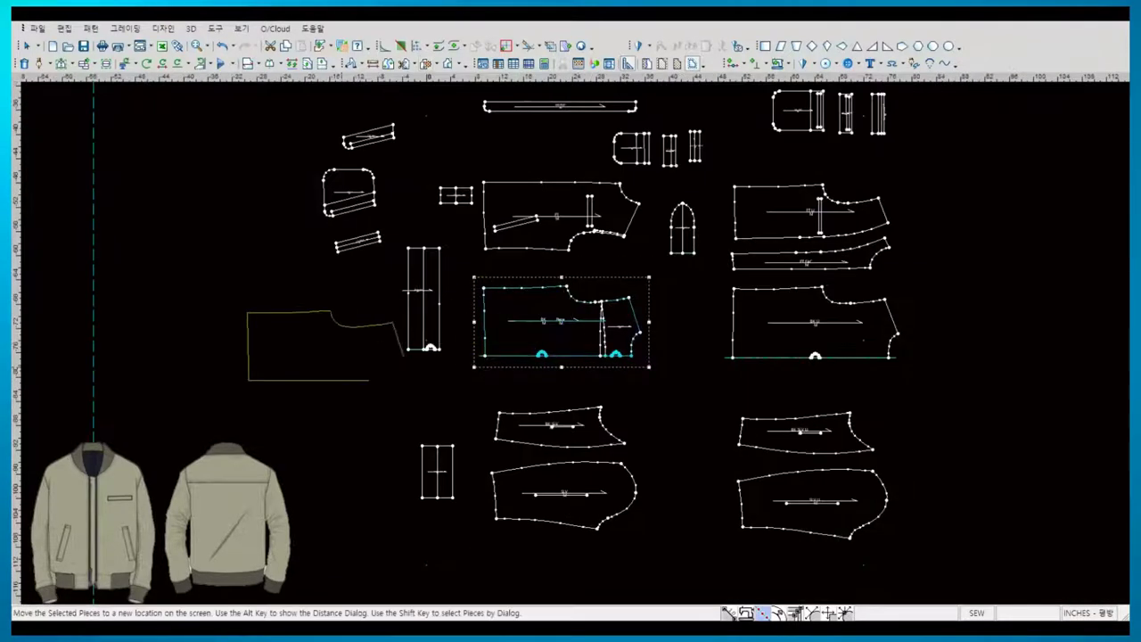
- Place the traced back piece to the left and begin tracing the BK SLV piece
left_click(266, 335)
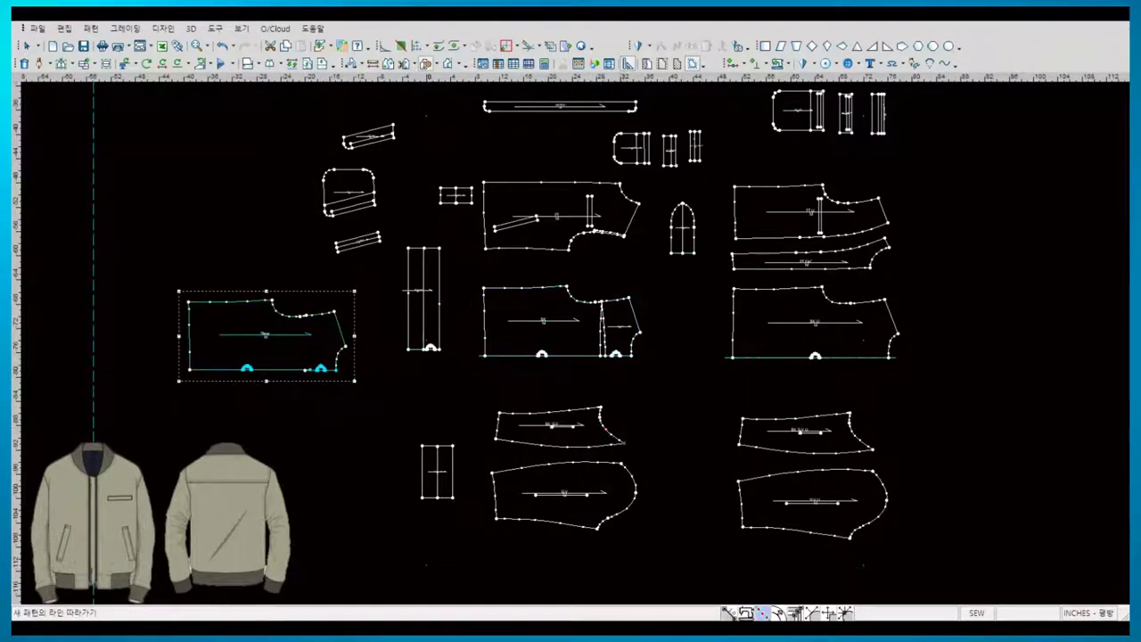
scroll(622, 441, "up", 3)
left_click(567, 365)
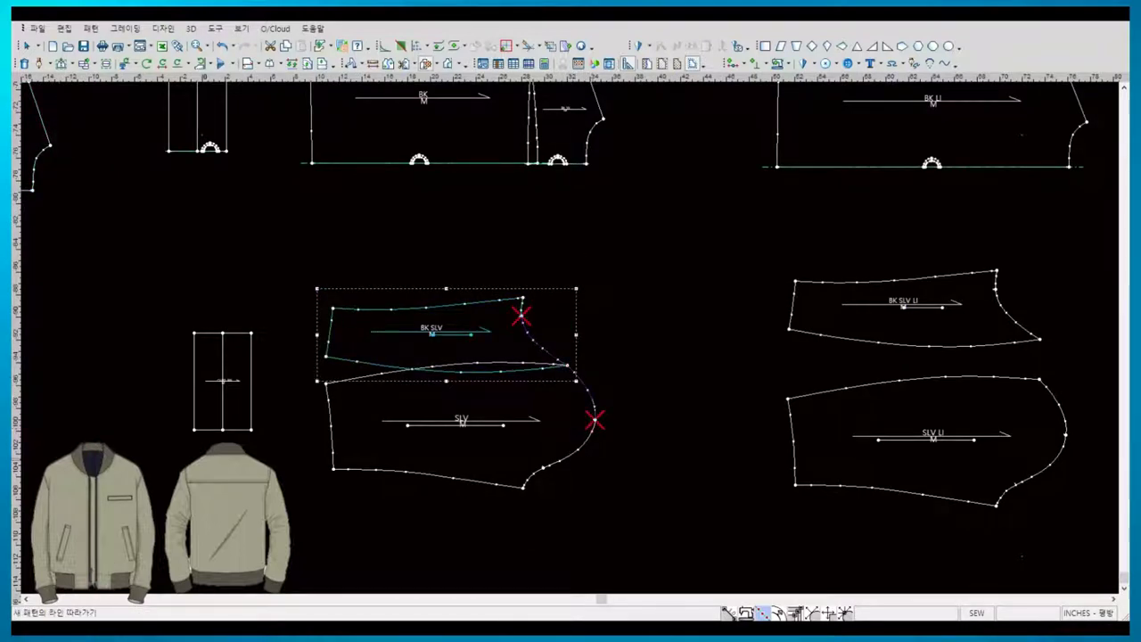
- Finish the traced sleeve-cap line as a piece and lay BK SLV over SLV
right_click(547, 413)
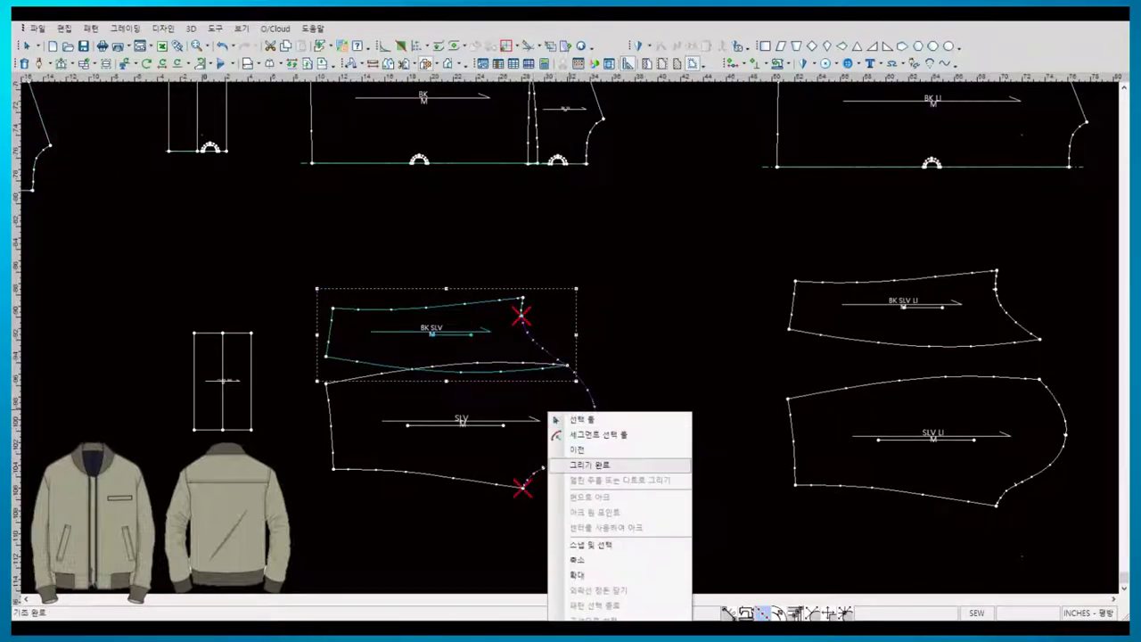
left_click(588, 464)
right_click(607, 300)
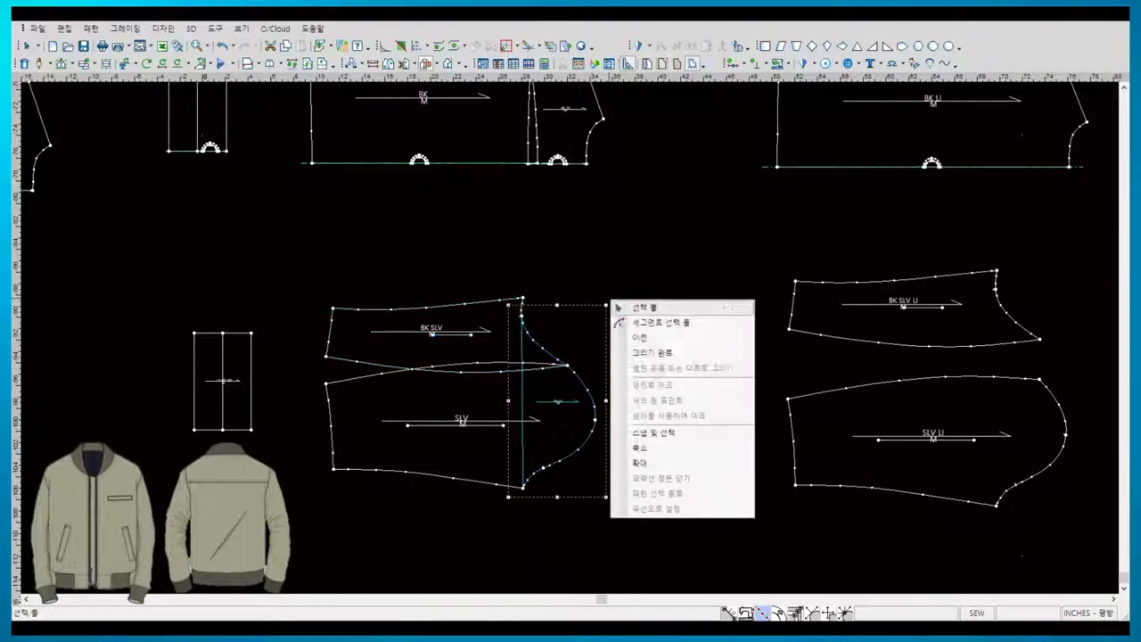
left_click(642, 410)
left_click(617, 304)
left_click(523, 297)
left_click_drag(523, 298, 581, 389)
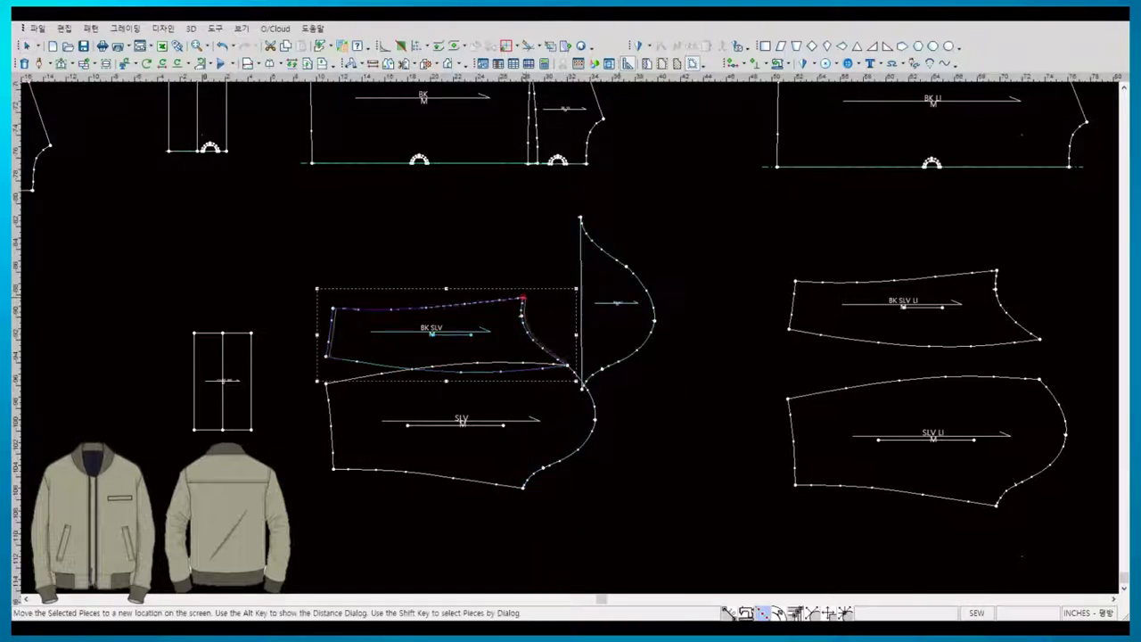
- Extend the cap piece's straight edge downward and add upper and lower corner points
left_click(580, 339)
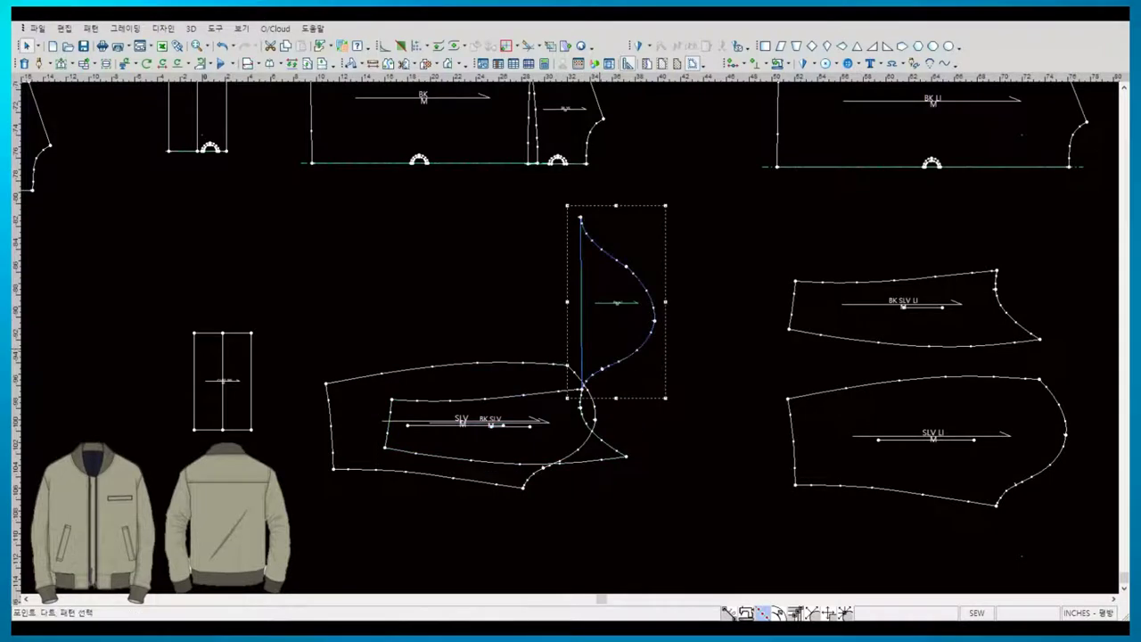
left_click_drag(581, 338, 580, 407)
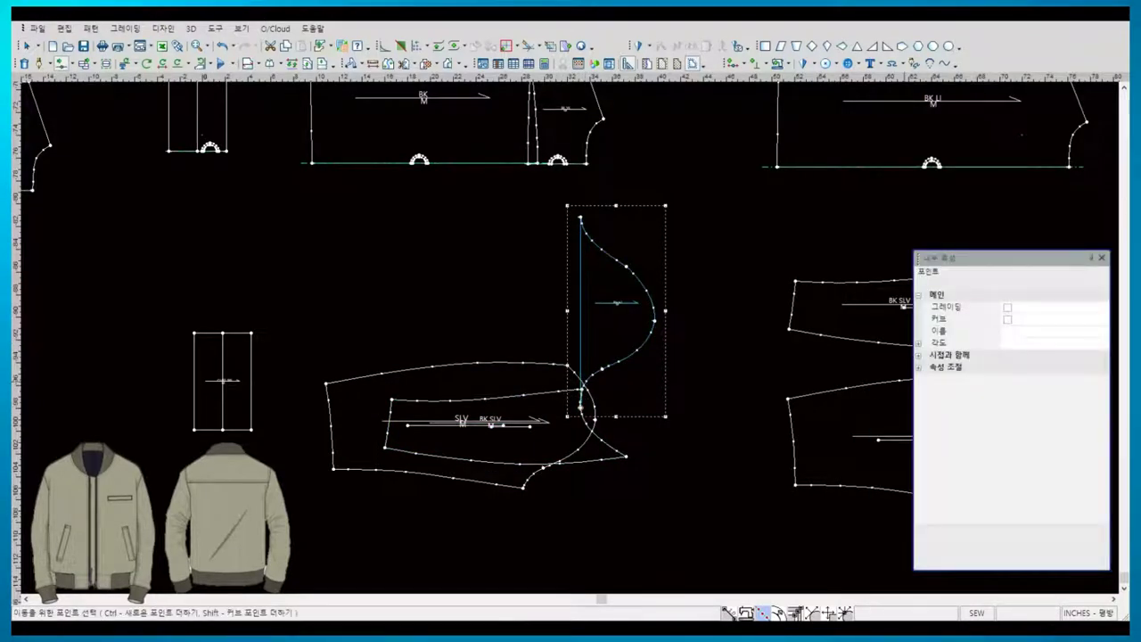
right_click(701, 332)
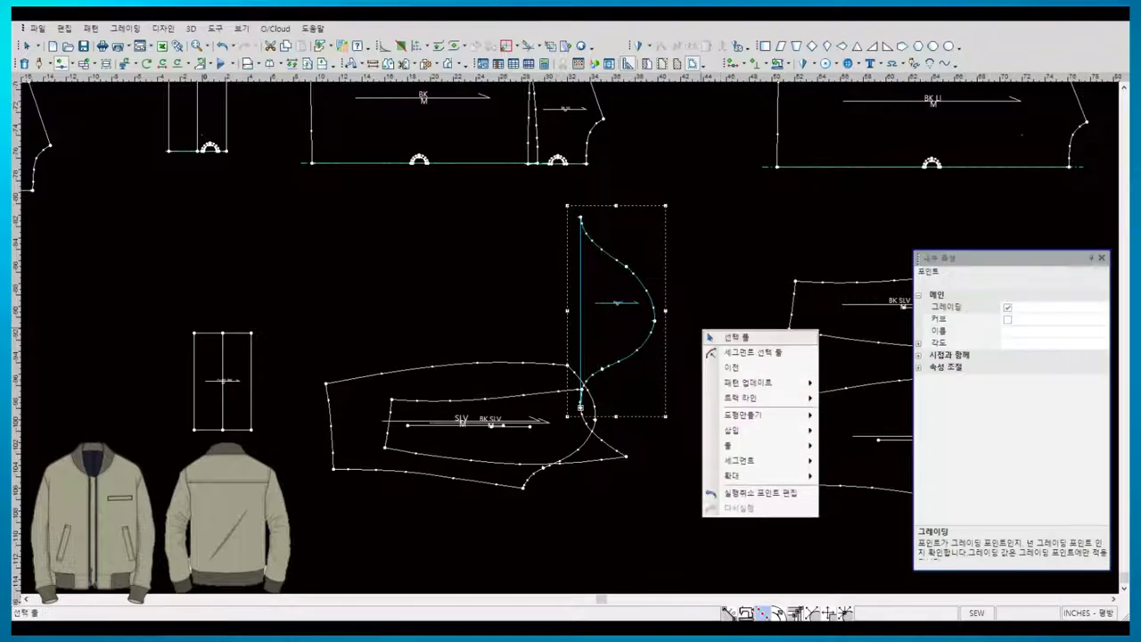
left_click(739, 343)
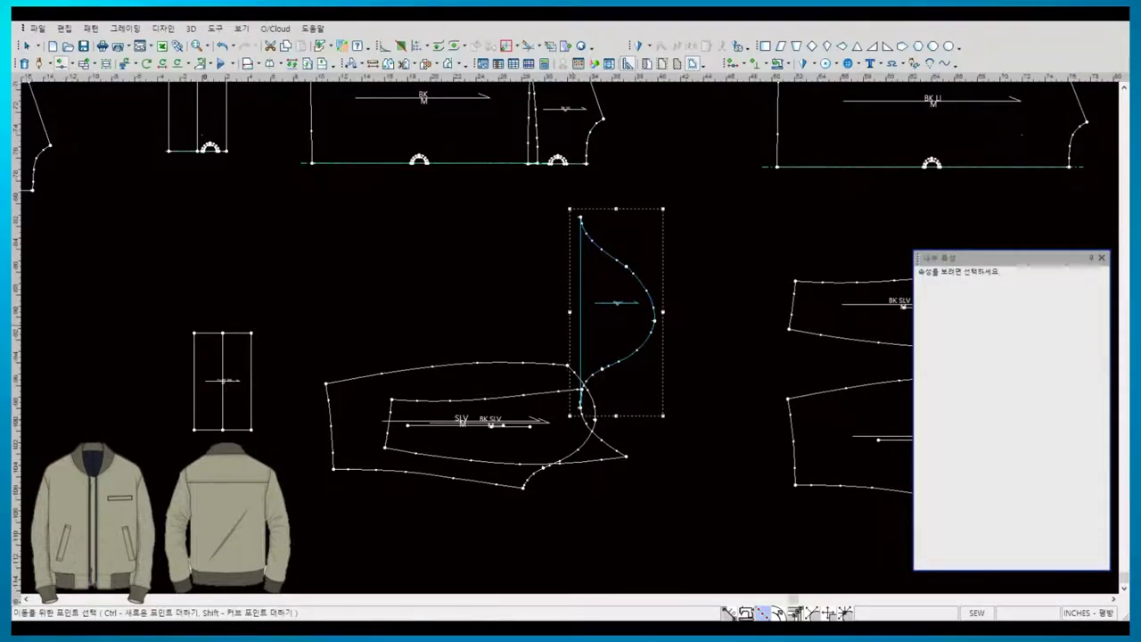
left_click(581, 303)
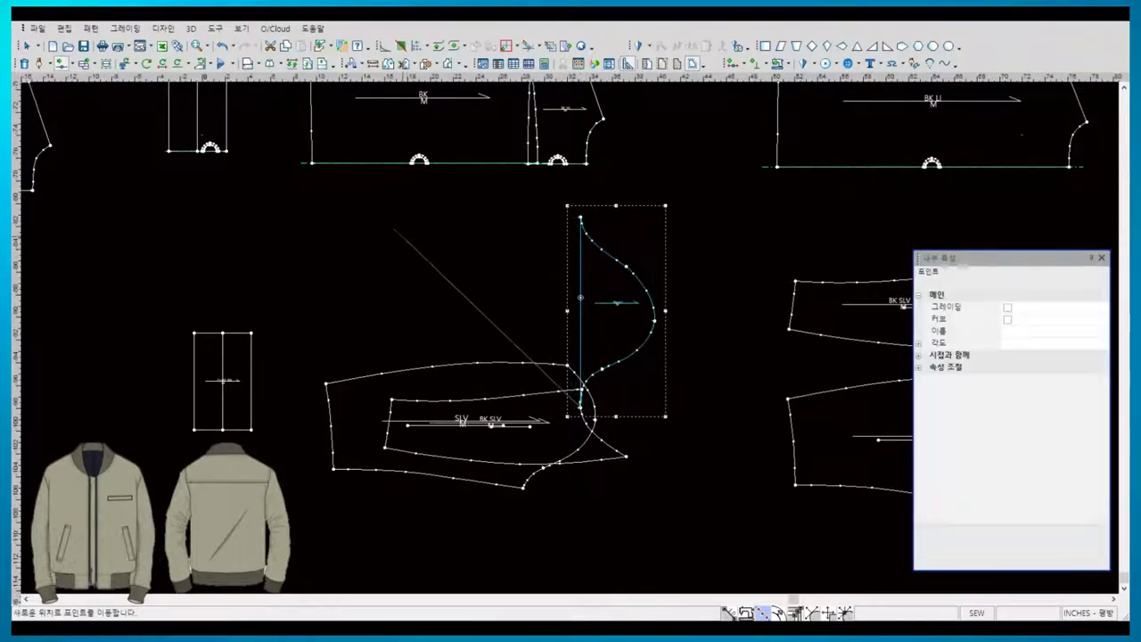
left_click(387, 234)
key("Return")
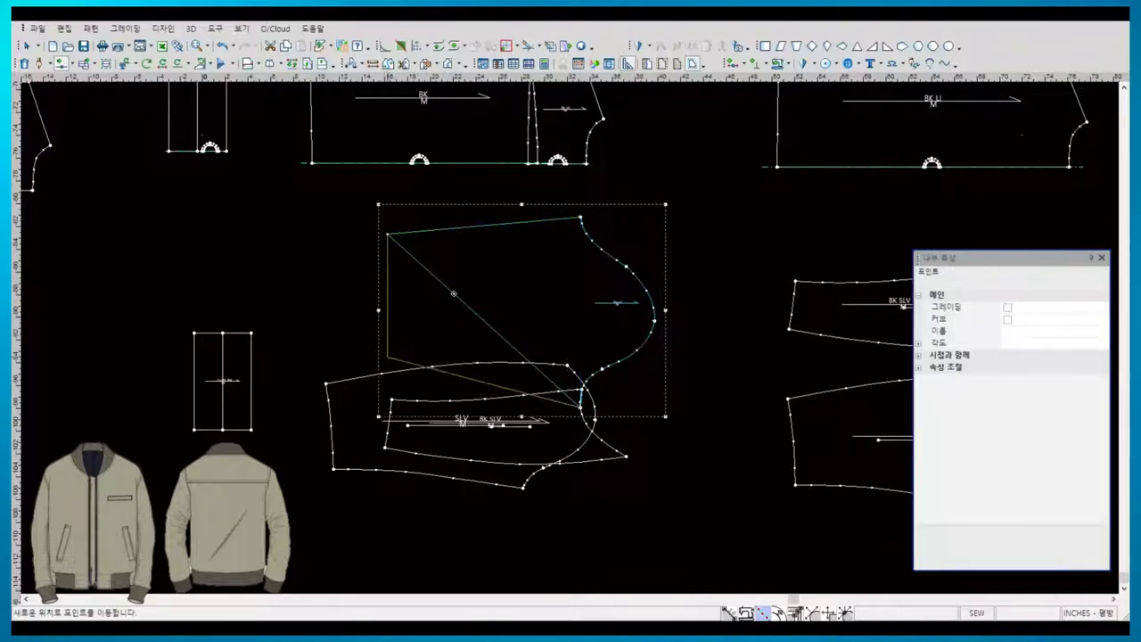
left_click(382, 359)
key("Return")
- Move the new sleeve-cap piece to the left of the sleeves
scroll(583, 293, "down", 3)
right_click(581, 291)
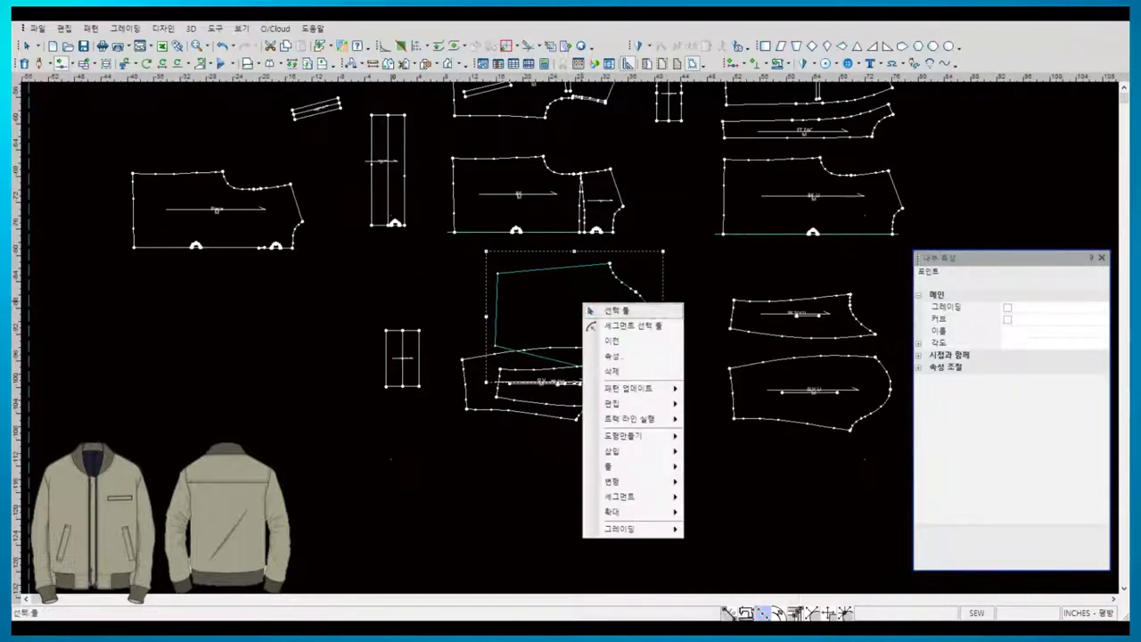
left_click(606, 338)
left_click(250, 339)
- Check the Grading setting of the sleeve-cap points in Properties
scroll(570, 339, "up", 1)
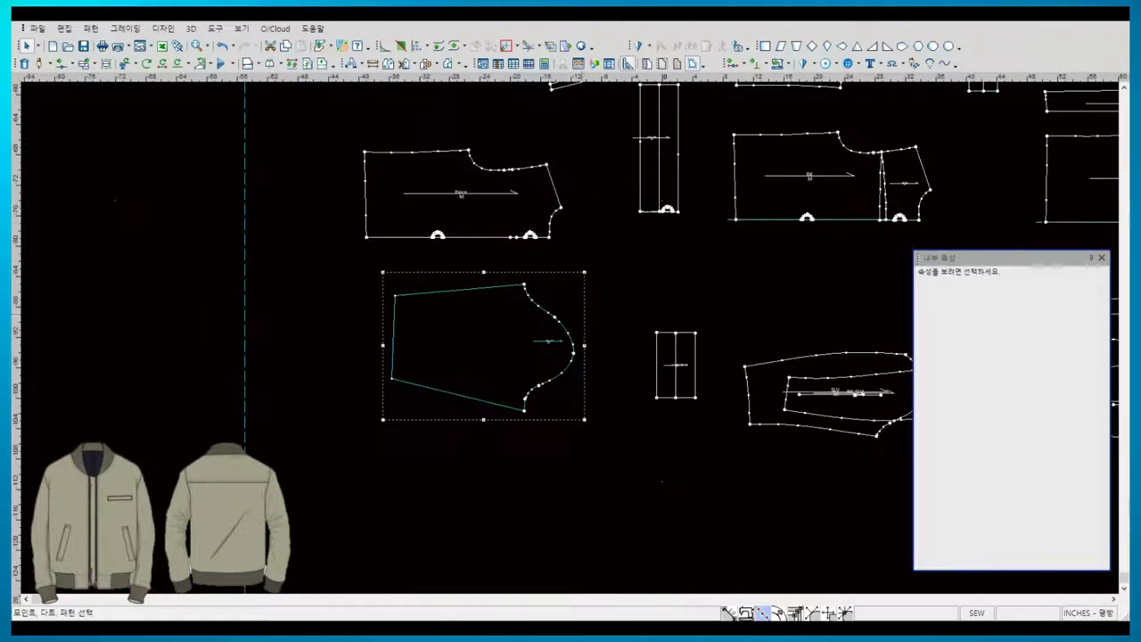
left_click(538, 385)
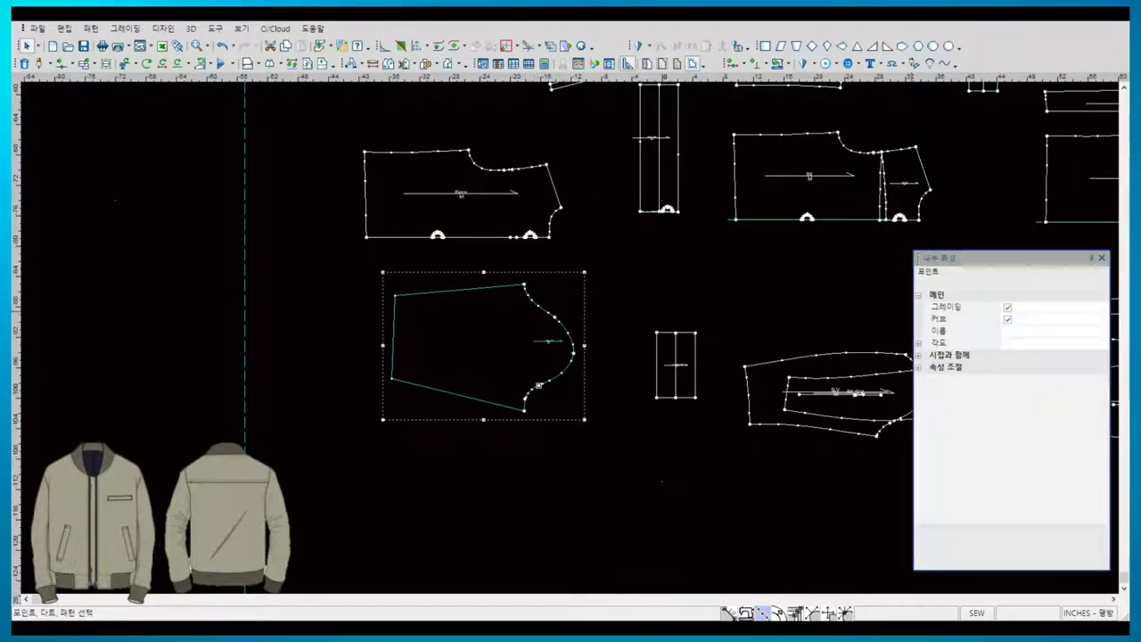
left_click(1007, 306)
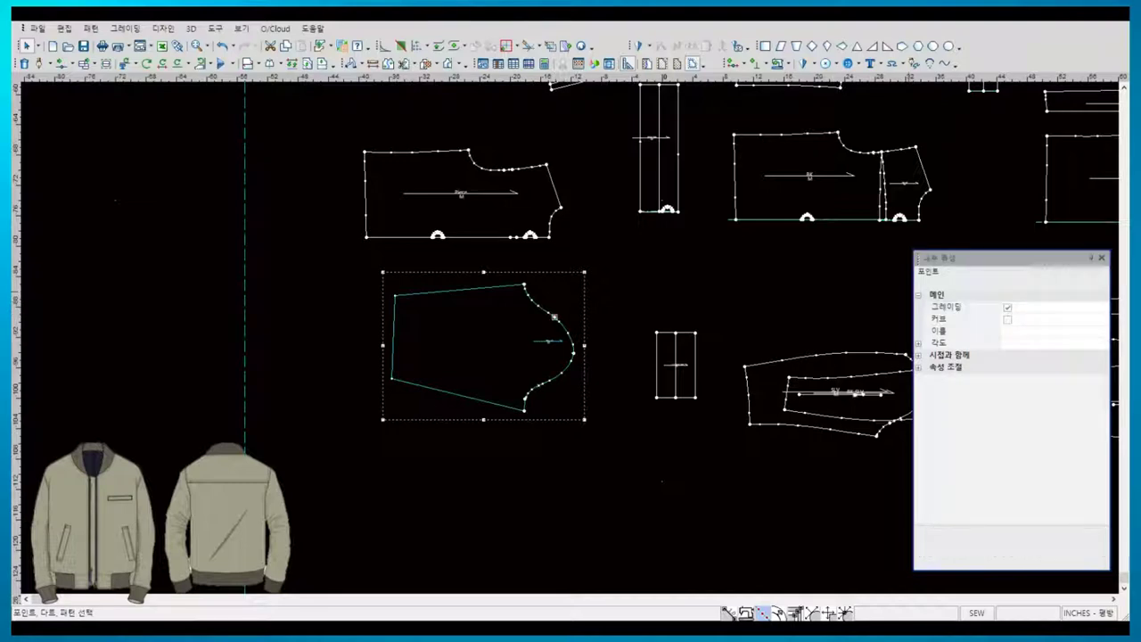
scroll(205, 520, "down", 1)
- Arm the Round Corner seam option for the traced back piece
left_click(392, 288)
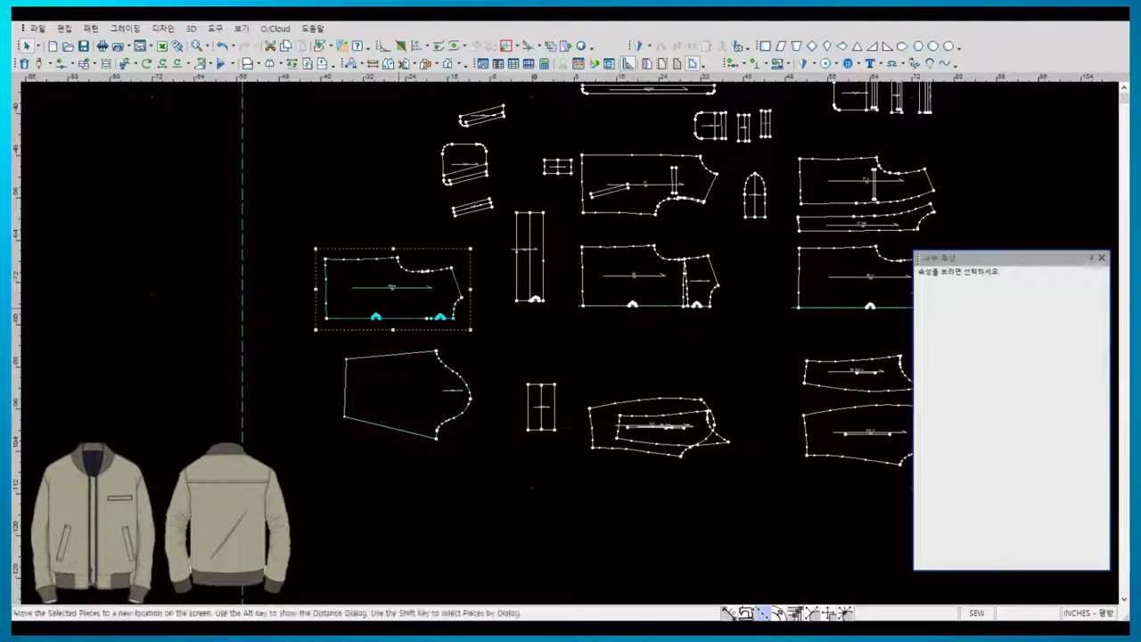
left_click(787, 63)
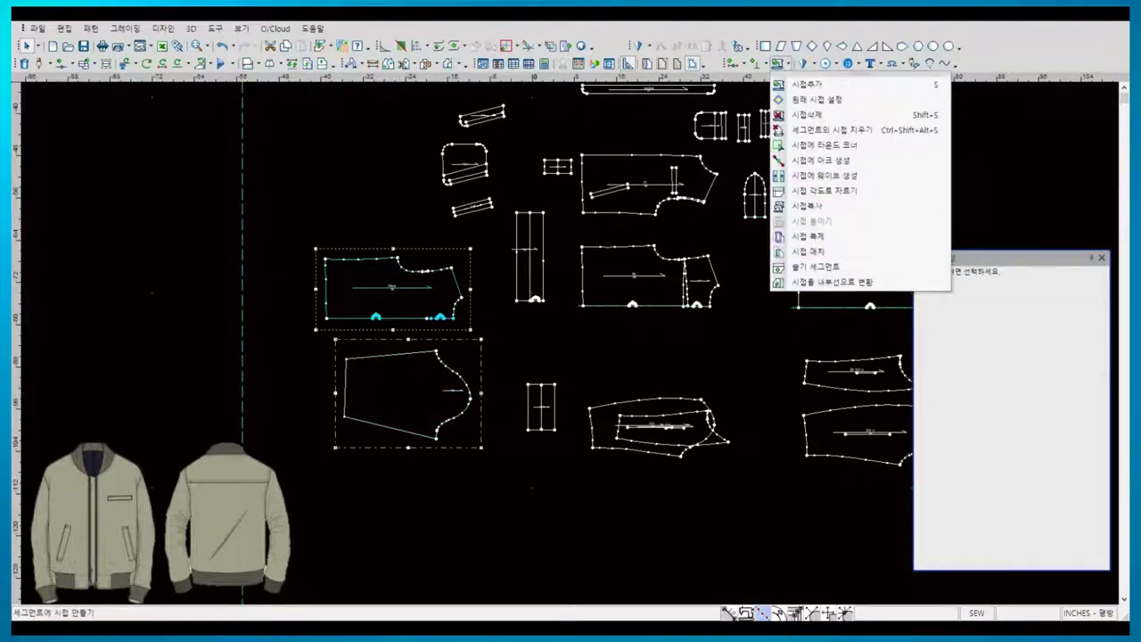
left_click(824, 144)
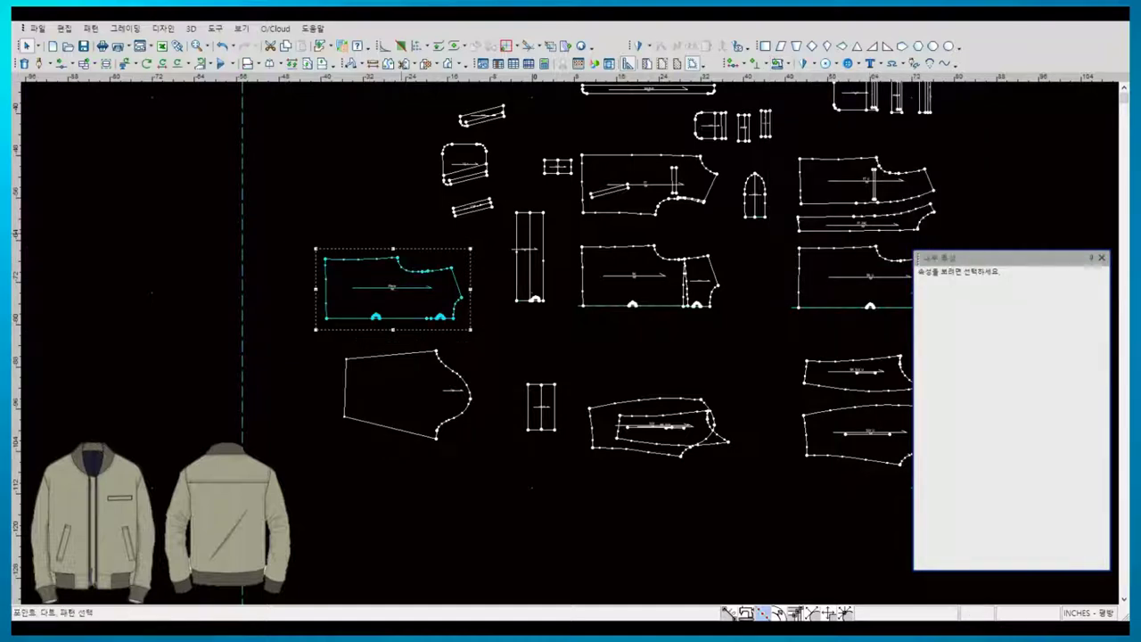
- Move the back sleeve up off the SLV piece
left_click(401, 381)
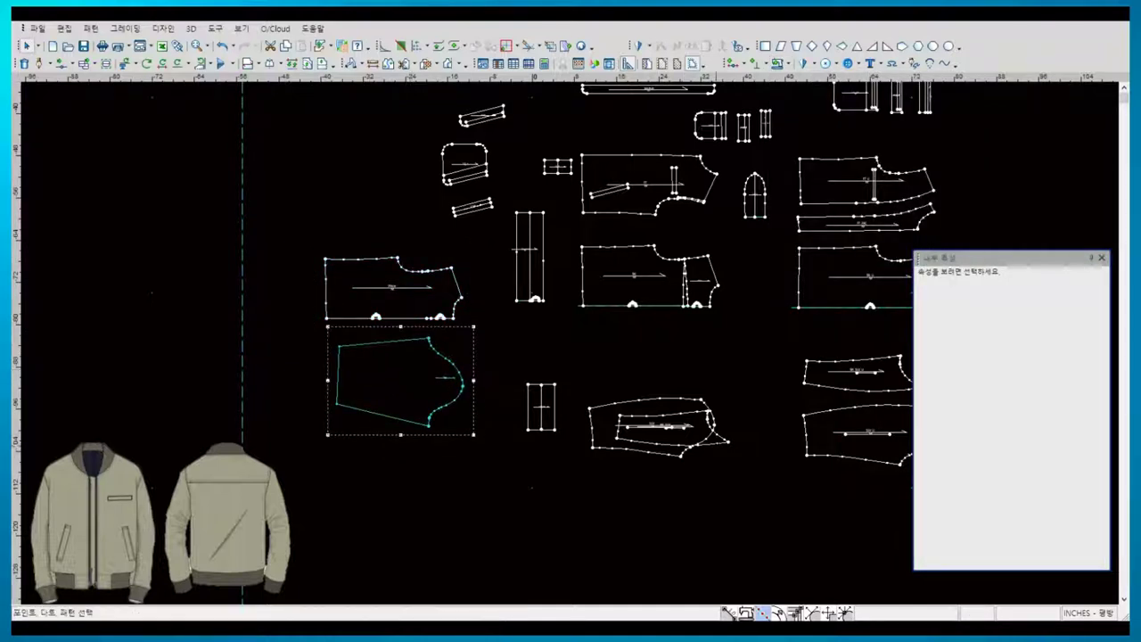
left_click_drag(664, 428, 646, 372)
scroll(403, 338, "up", 1)
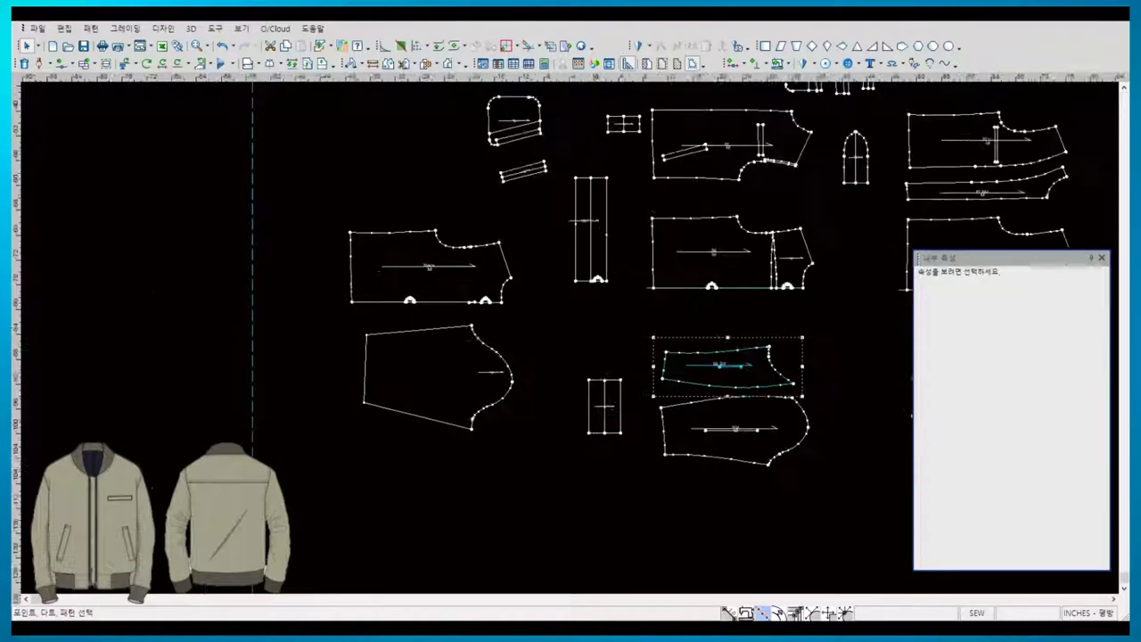
scroll(403, 339, "up", 1)
- Delete an unneeded outline point from the Piece pattern
left_click(402, 341)
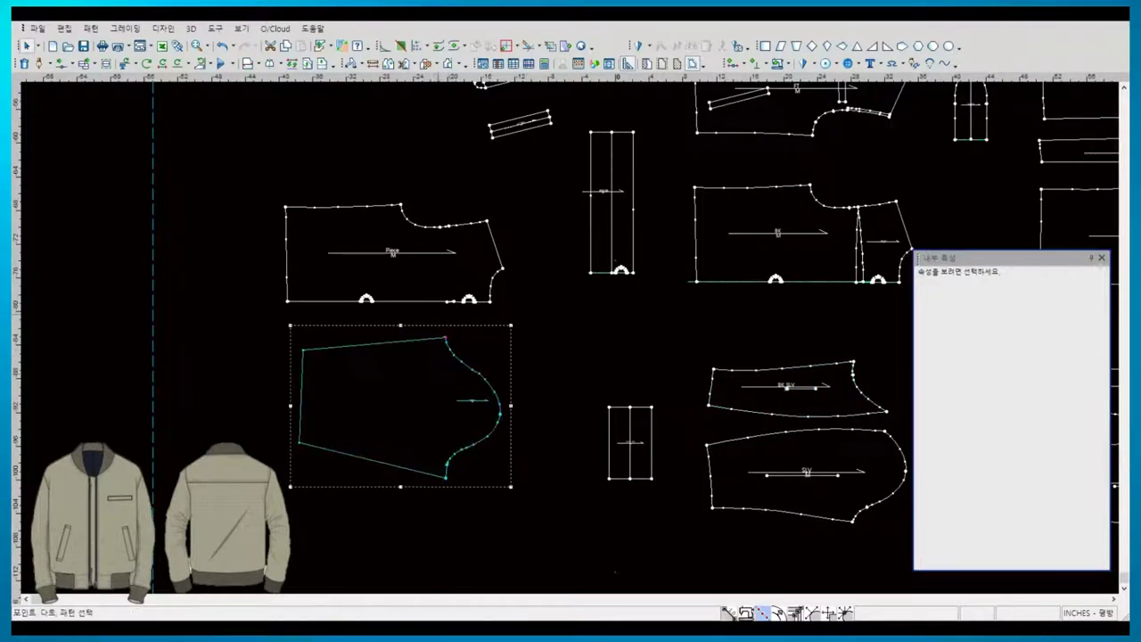
left_click(450, 301)
key("Delete")
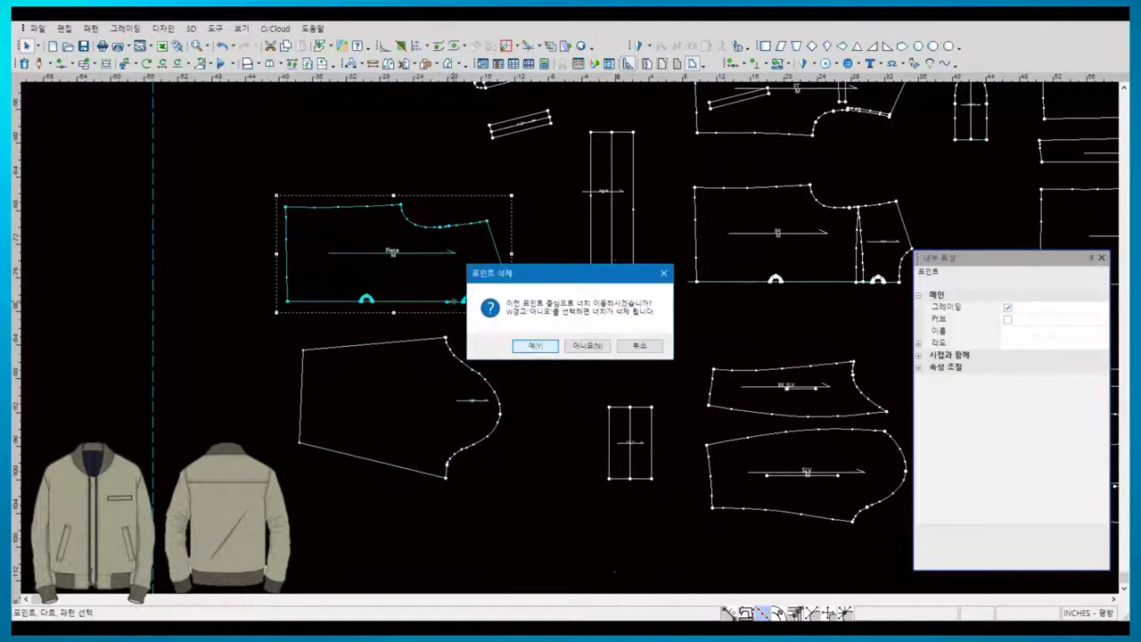
key("Return")
scroll(484, 294, "up", 1)
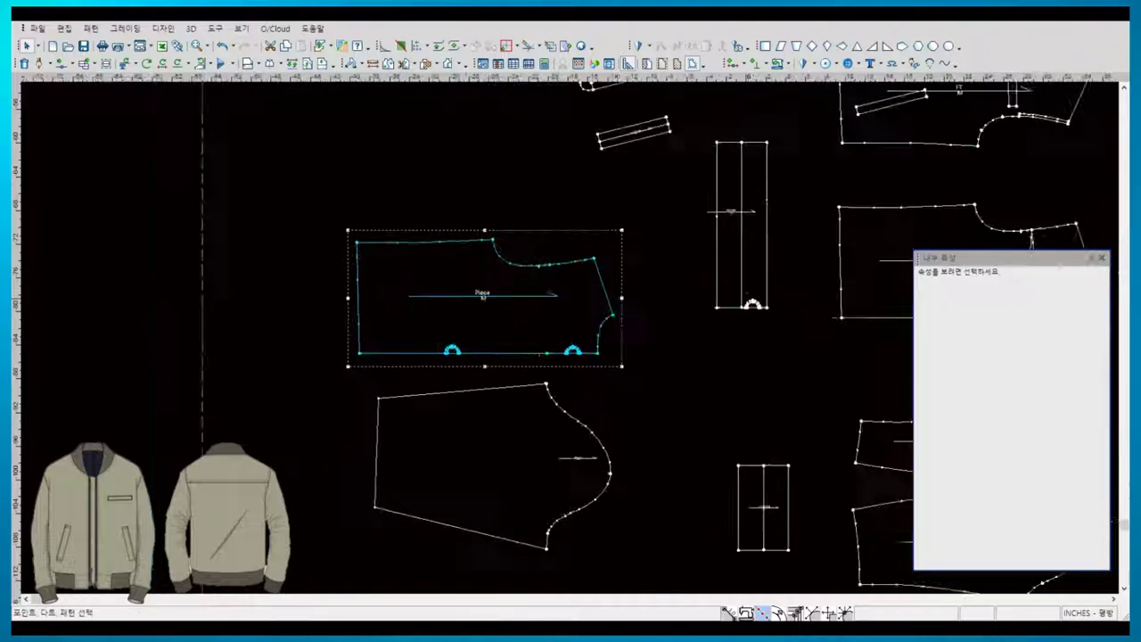
scroll(577, 341, "up", 2)
- Draw a straight vertical internal line down from the top curve, with dx set to 0
left_click(38, 62)
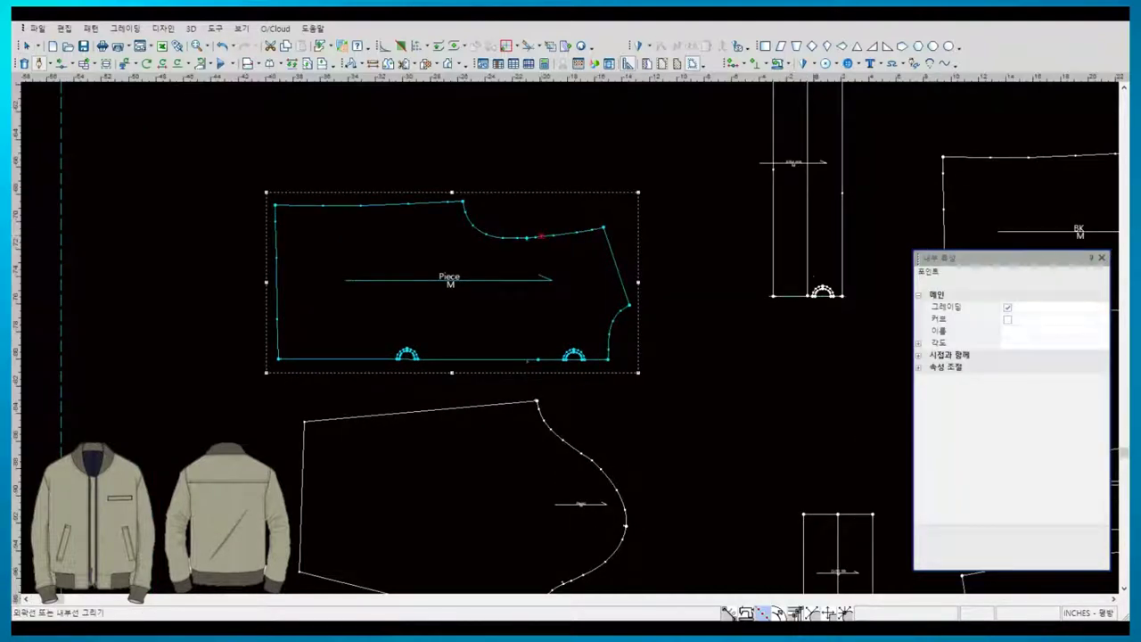
left_click(541, 237)
key("Return")
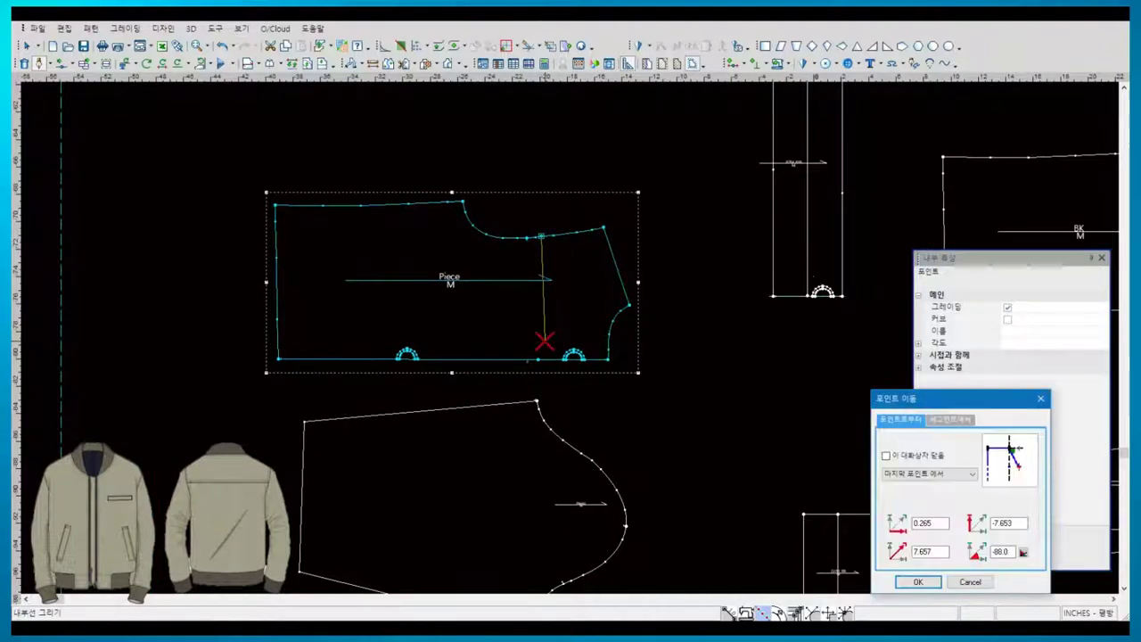
left_click_drag(945, 398, 909, 376)
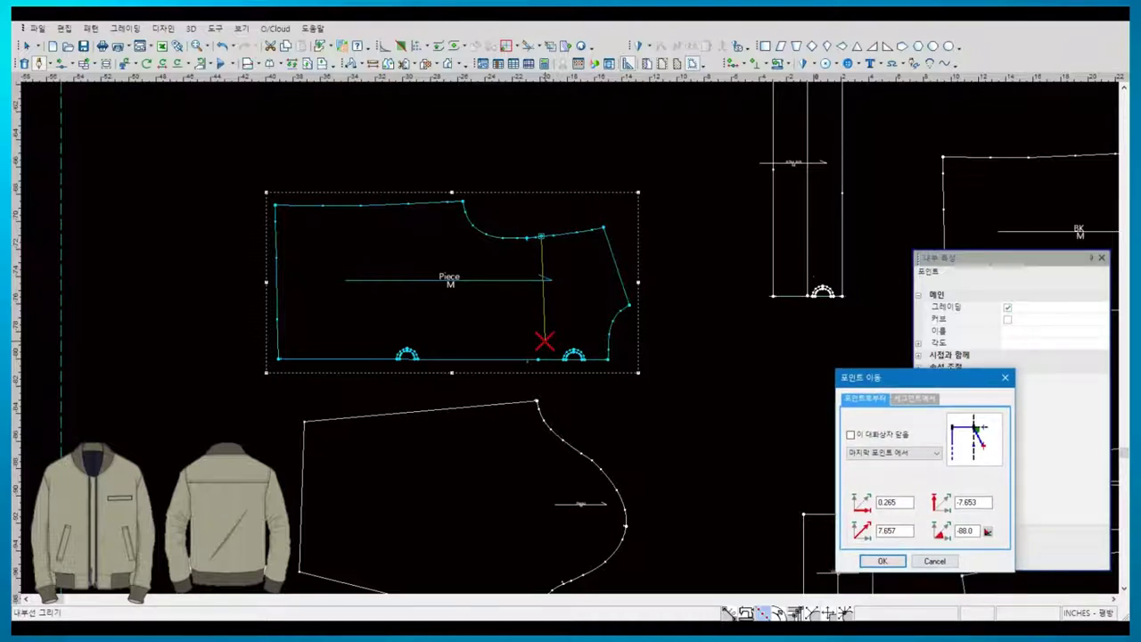
double_click(894, 501)
type("0")
key("Return")
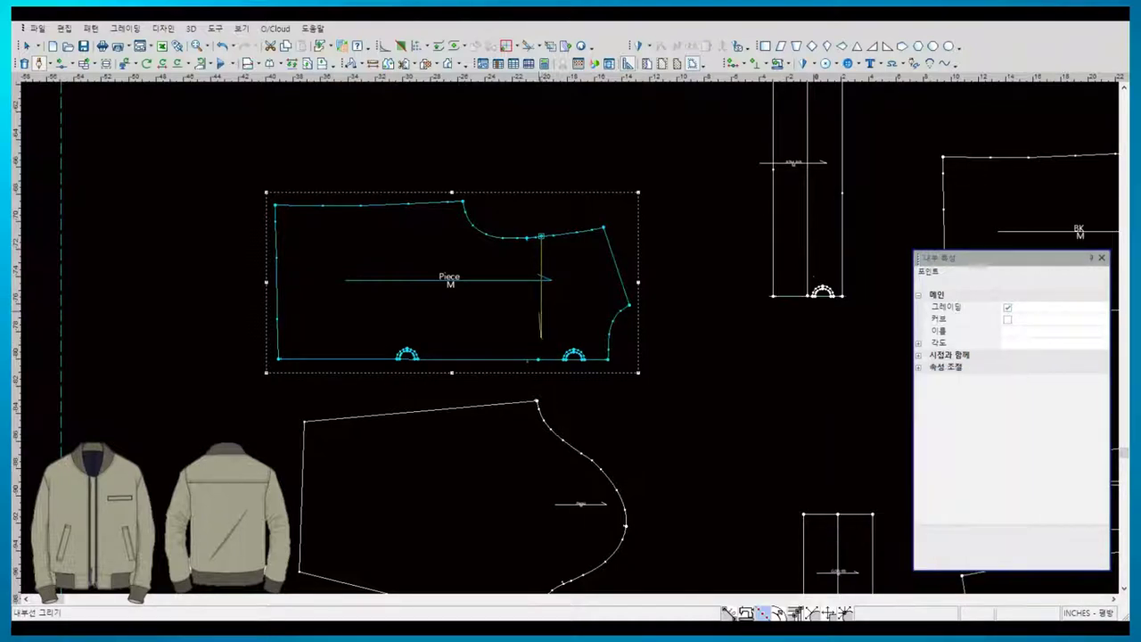
right_click(540, 236)
left_click(570, 273)
right_click(613, 208)
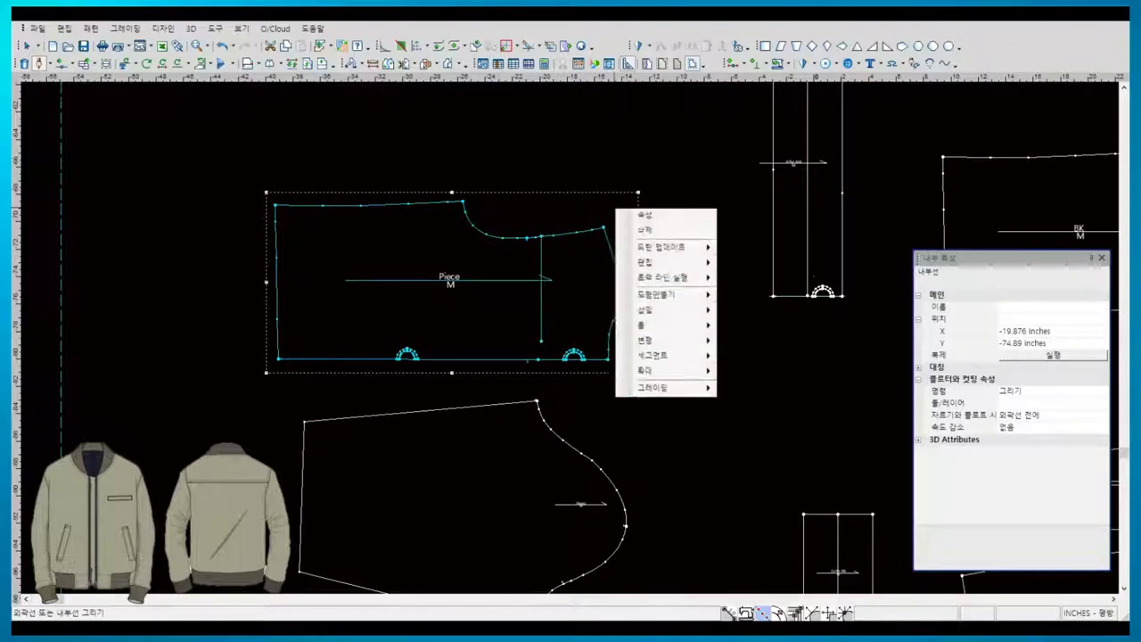
left_click(628, 214)
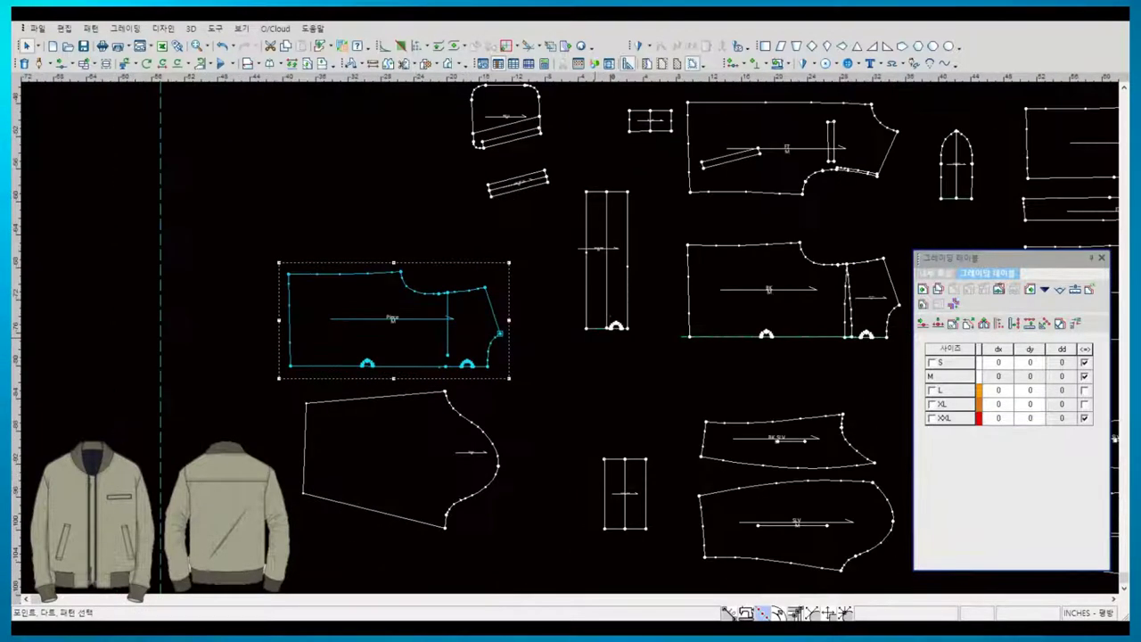
- Grade the Piece armhole corner -0.156 vertically and -0.375 horizontally for all sizes
left_click_drag(1030, 362, 1030, 417)
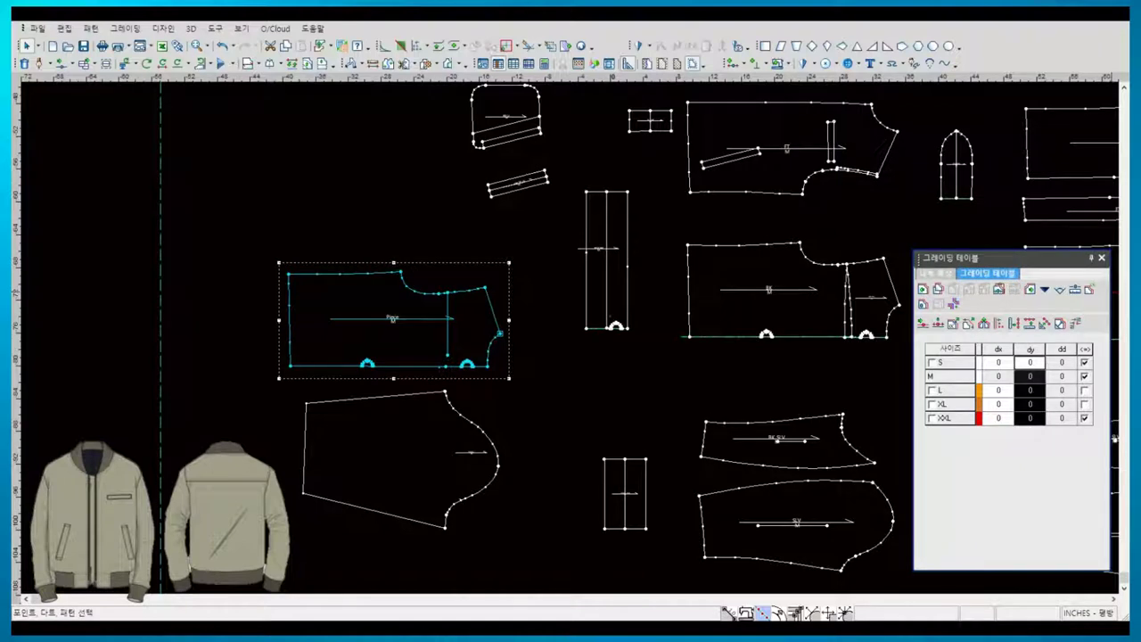
type("-1")
key("Return")
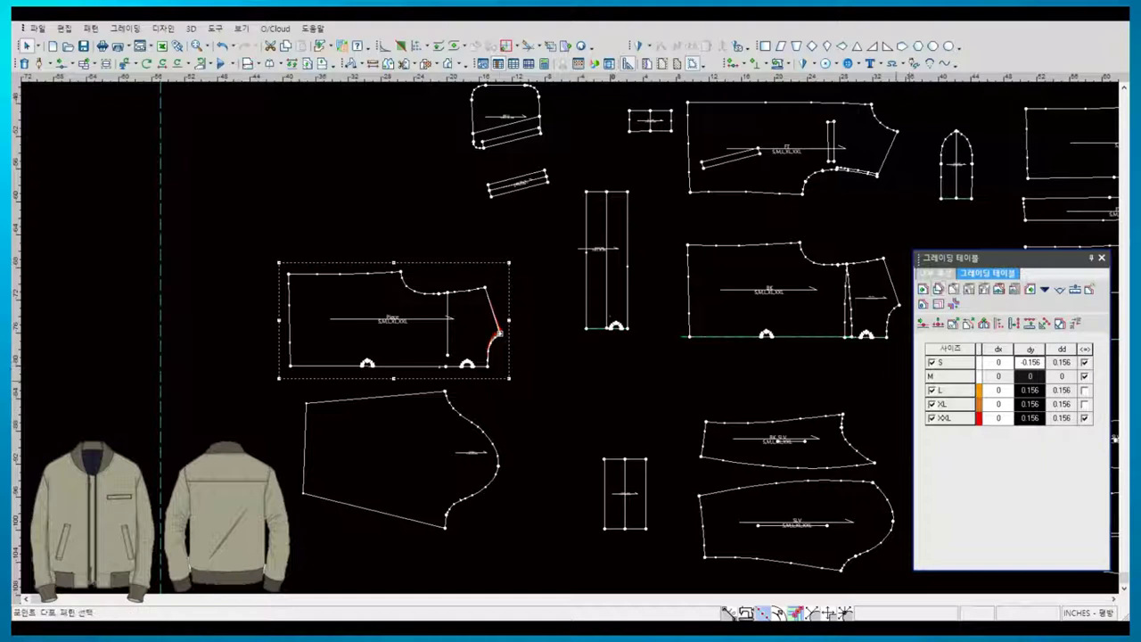
left_click_drag(999, 361, 998, 417)
type("-38")
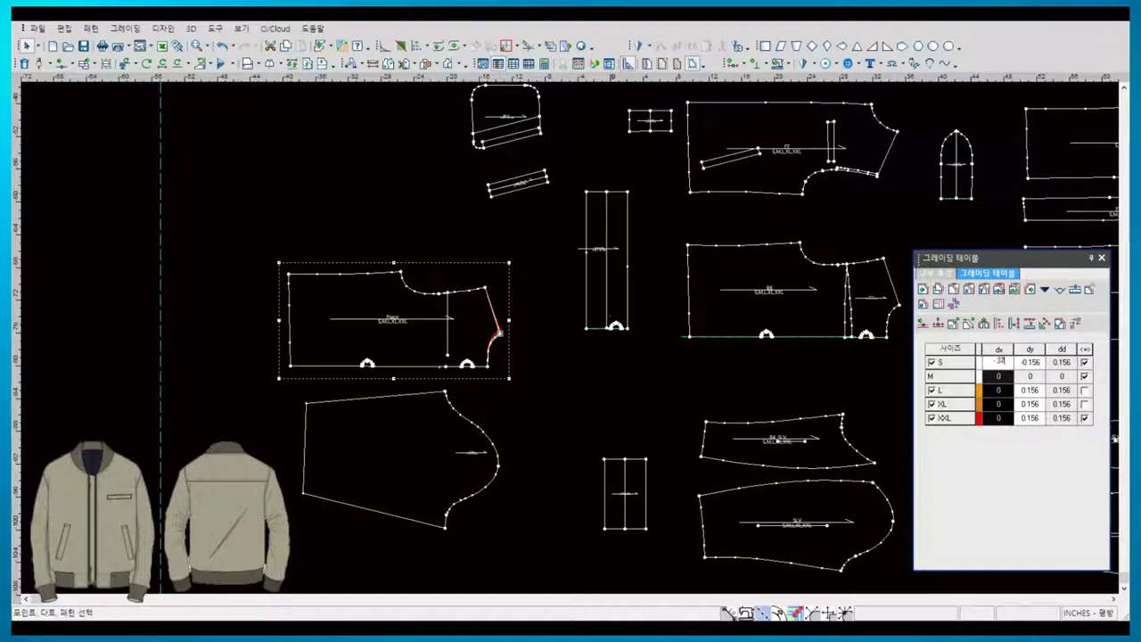
key("Return")
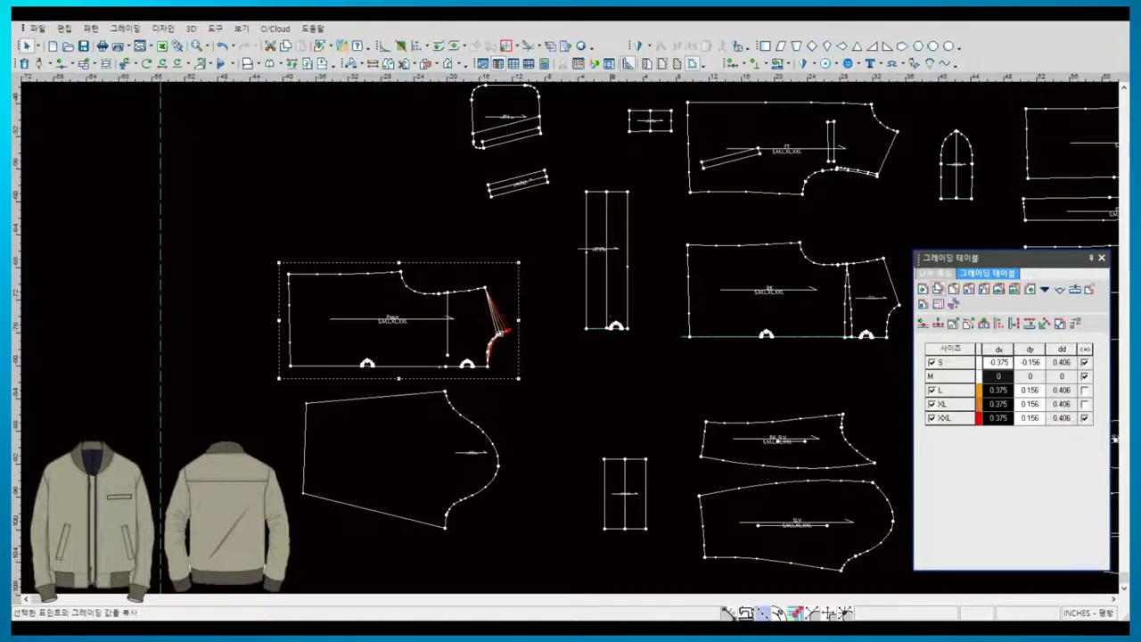
- Copy that grading onto the upper-middle piece's armhole point and reverse its vertical grades
left_click(938, 289)
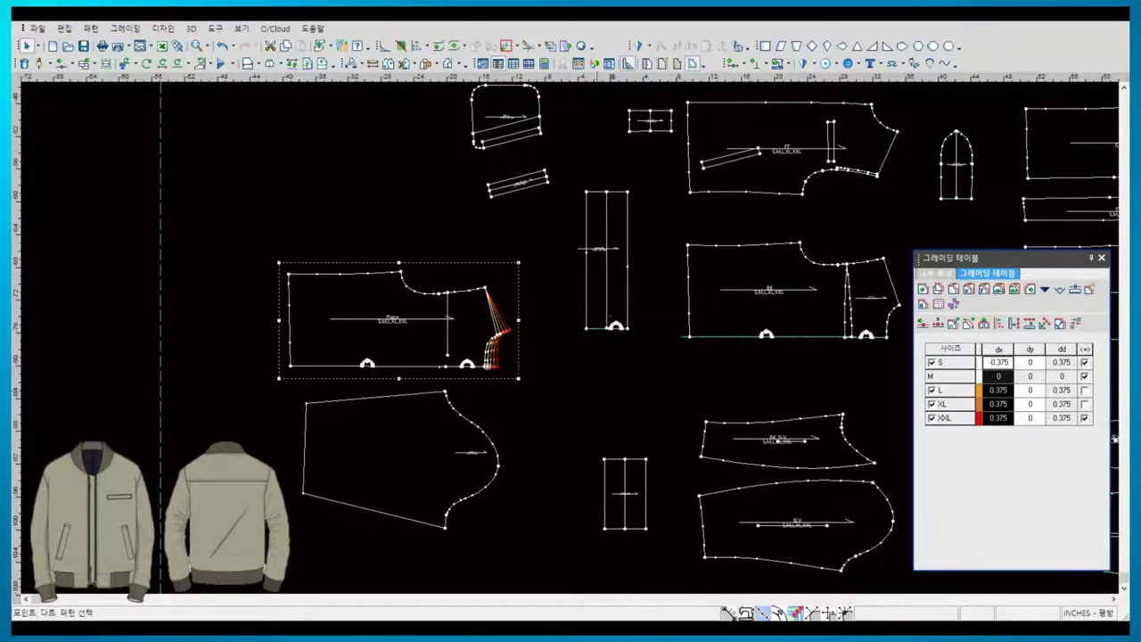
scroll(259, 321, "down", 2)
scroll(624, 321, "up", 1)
left_click_drag(720, 298, 738, 299)
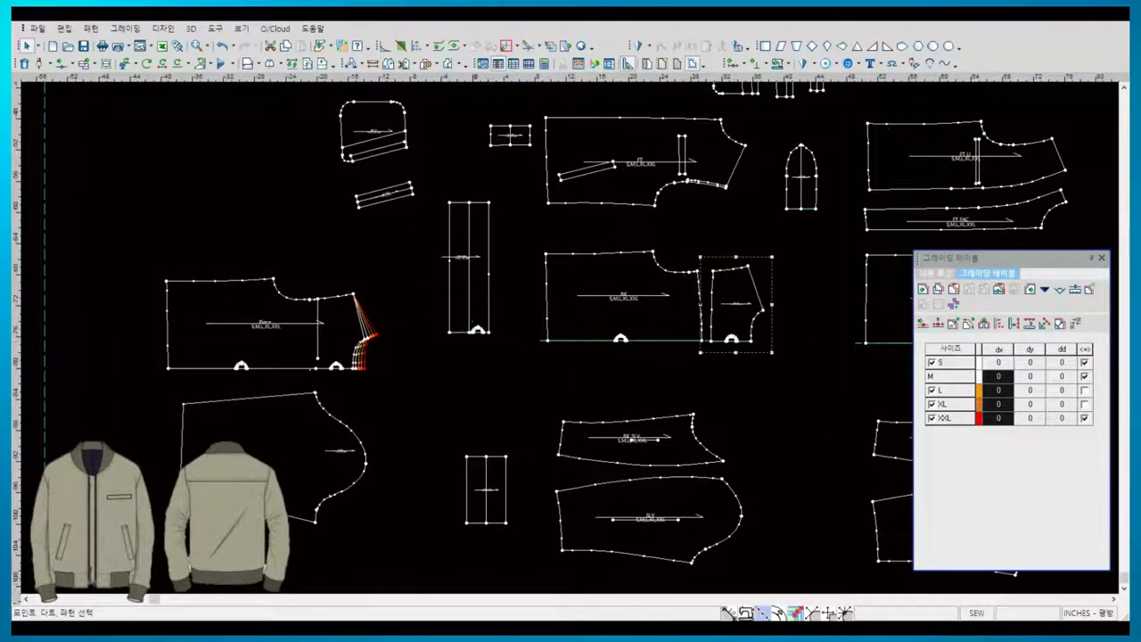
left_click(744, 145)
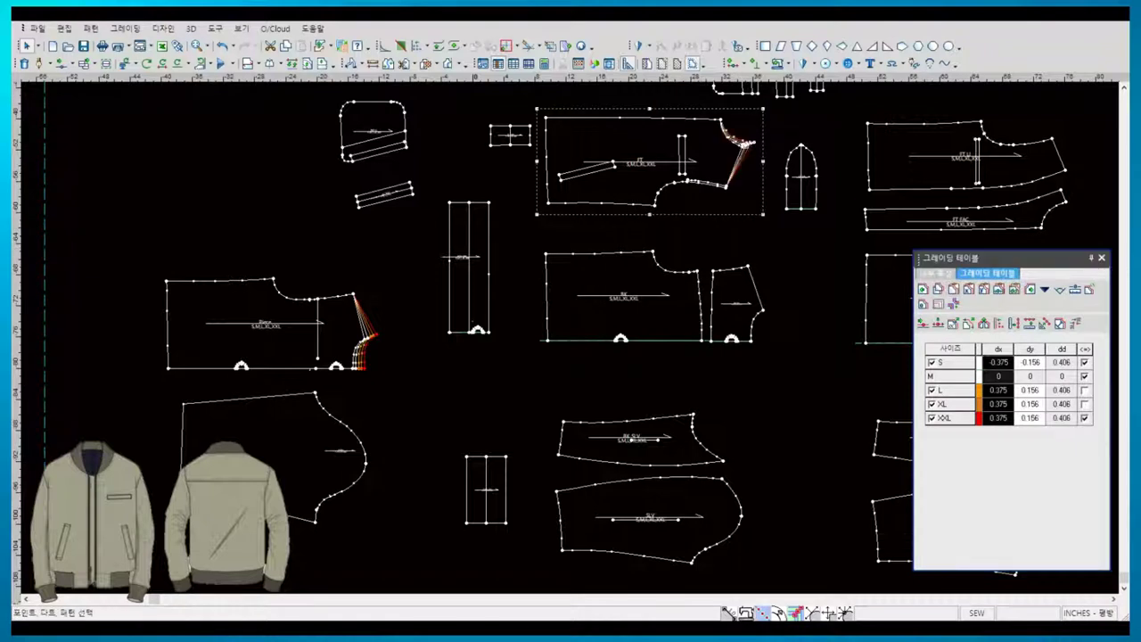
left_click(1029, 349)
right_click(1030, 356)
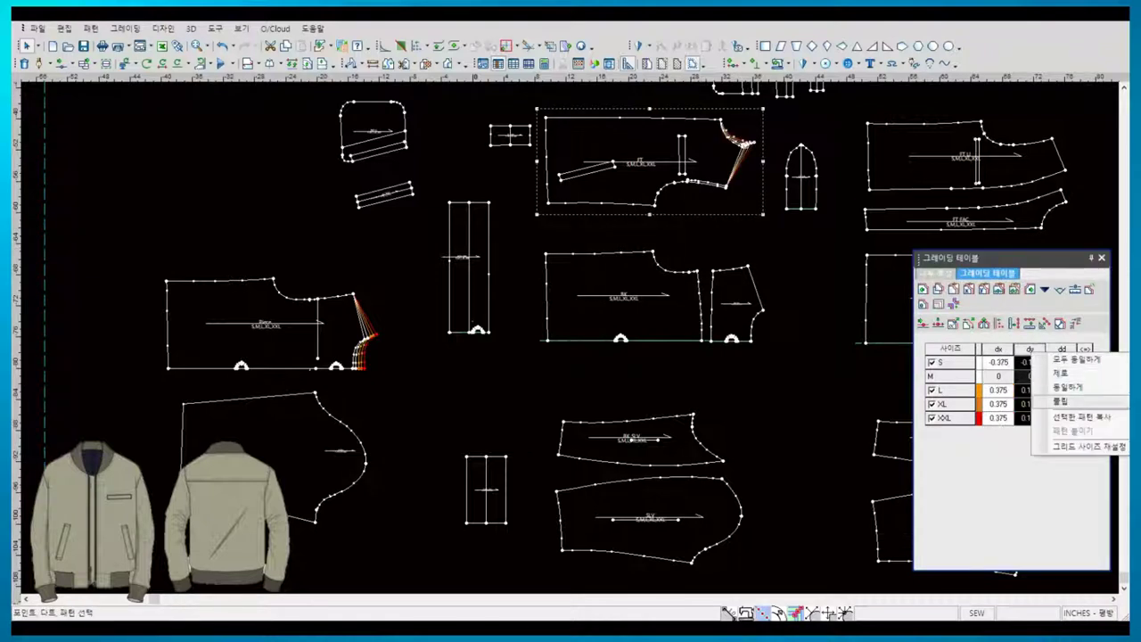
left_click(1060, 395)
key("Escape")
- Grade the upper-middle piece's top point 0.125 horizontally, with the direction reversed
left_click(721, 119)
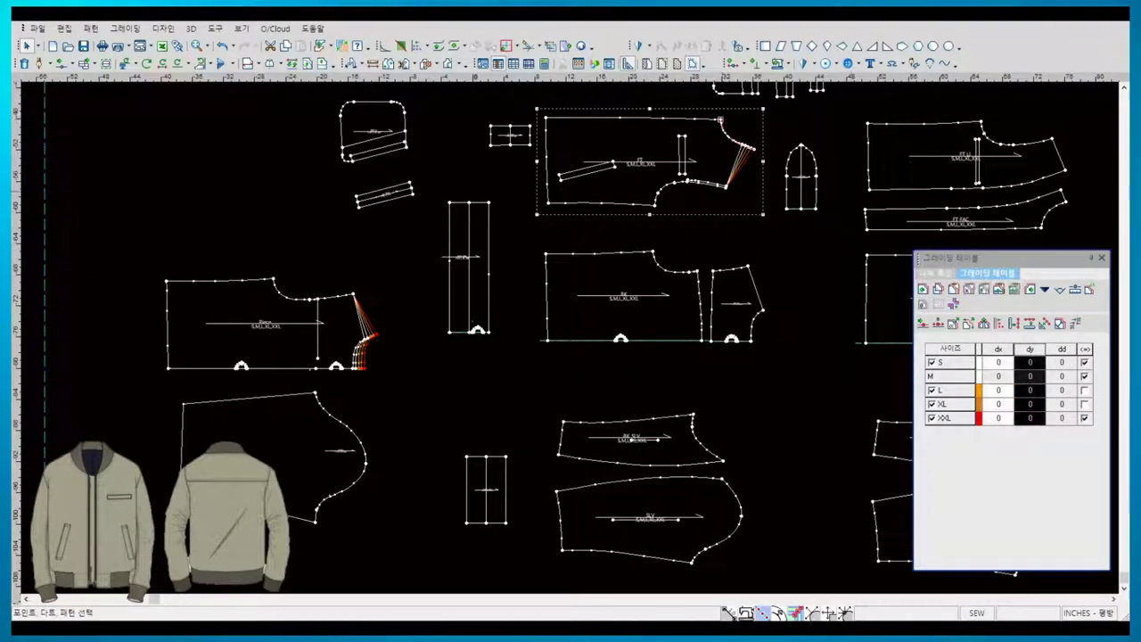
double_click(999, 362)
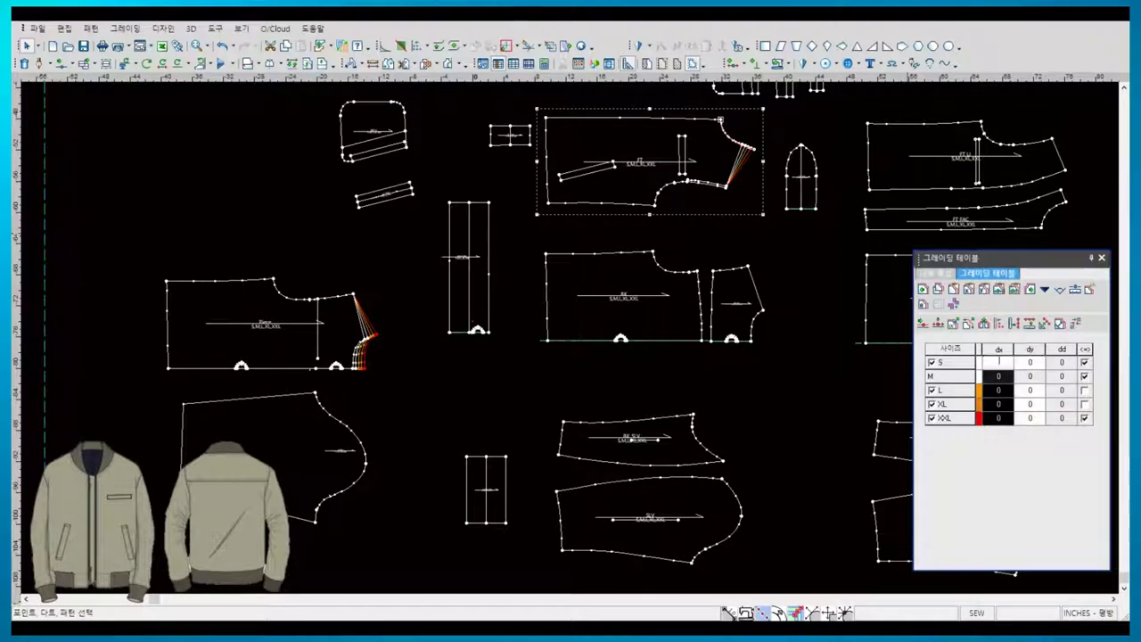
type("0.125")
key("Return")
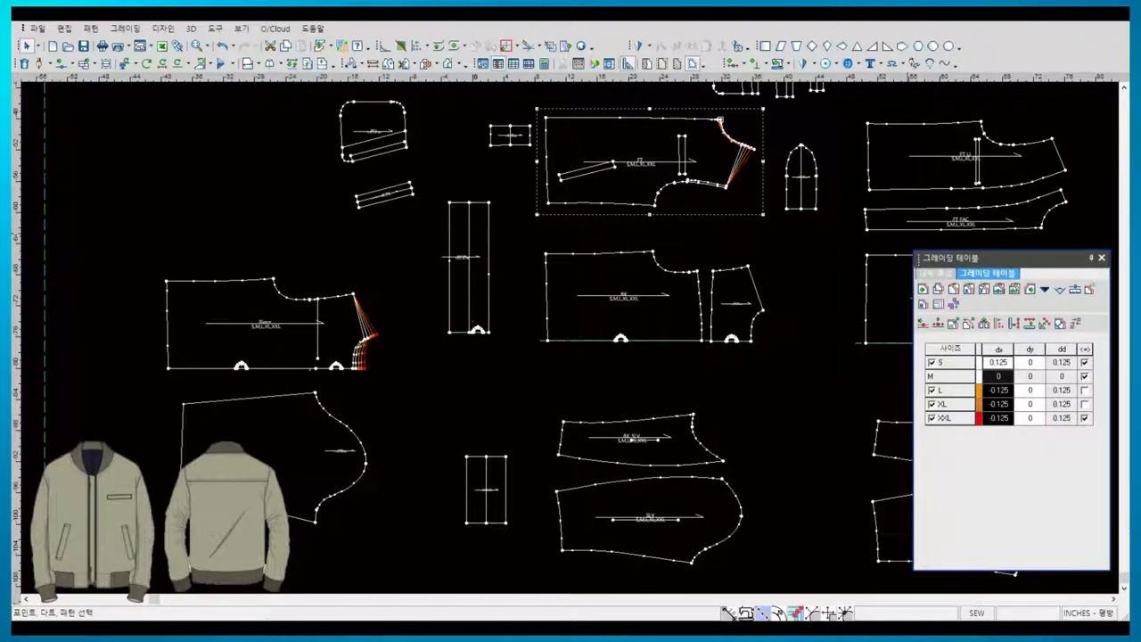
right_click(981, 366)
left_click(1025, 392)
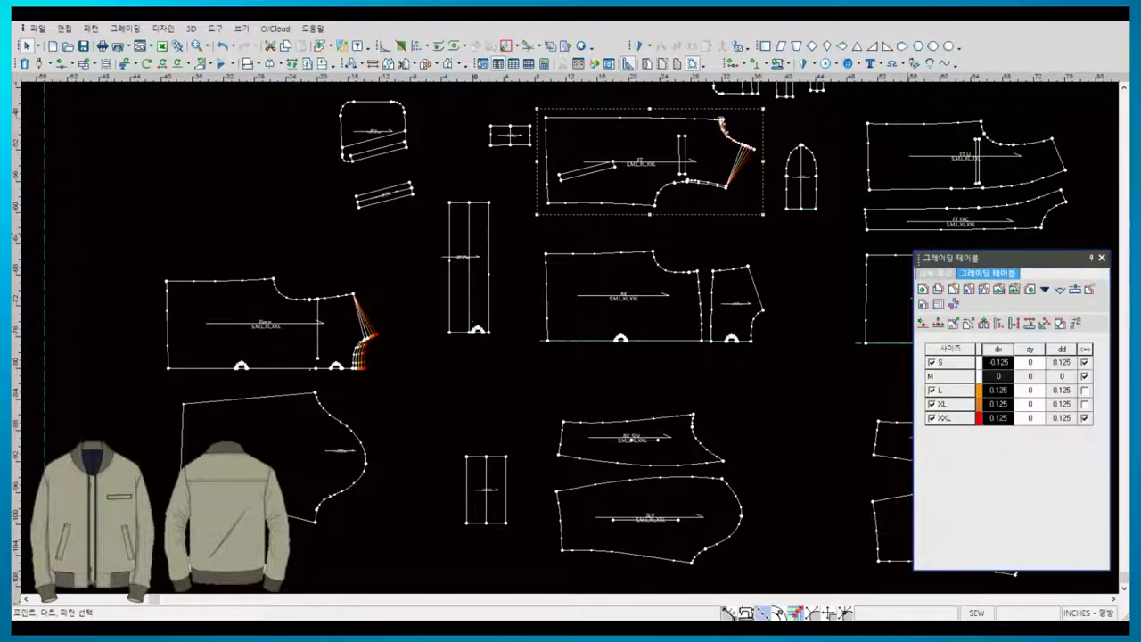
key("Escape")
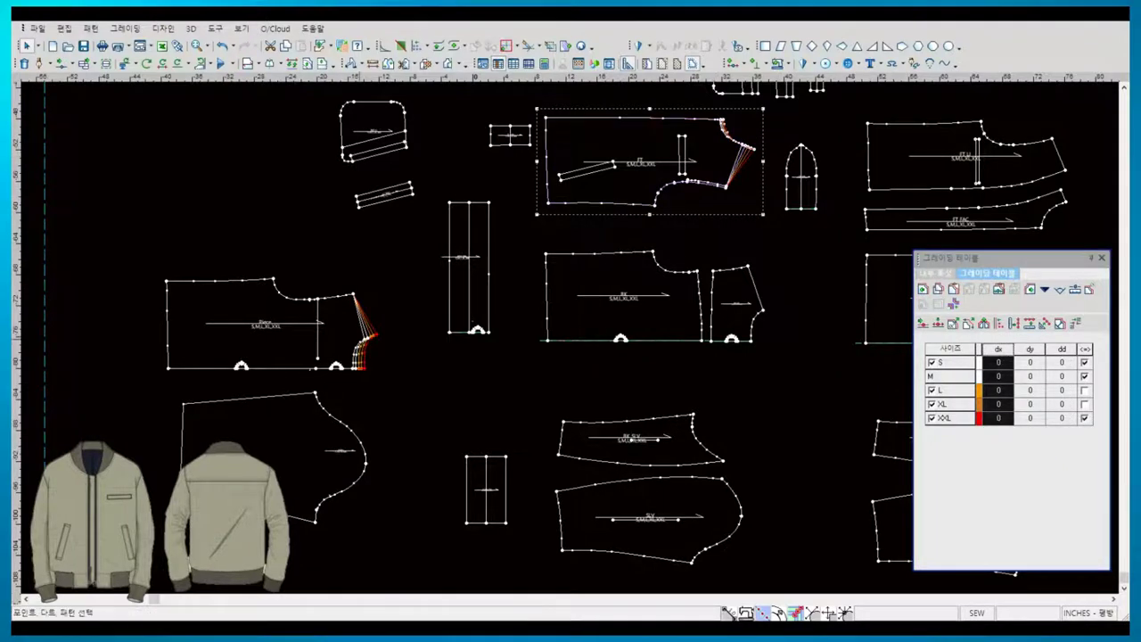
- Grade the Piece shoulder point -0.313 by -0.375 and paste it onto the front shoulder point
left_click(353, 294)
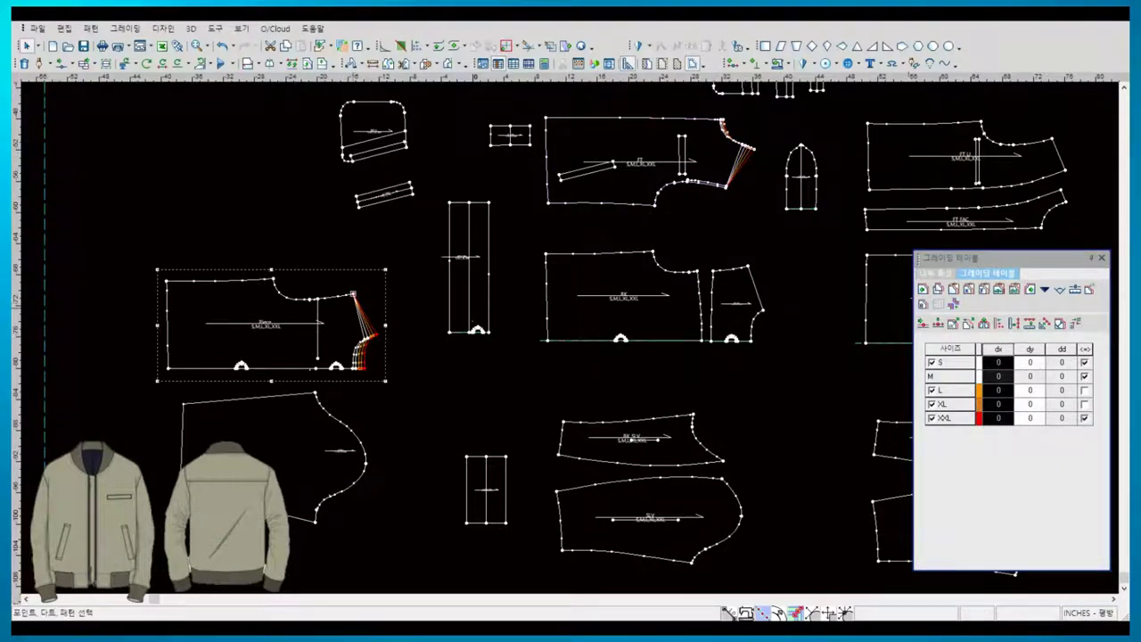
left_click(997, 375)
type("-3/25")
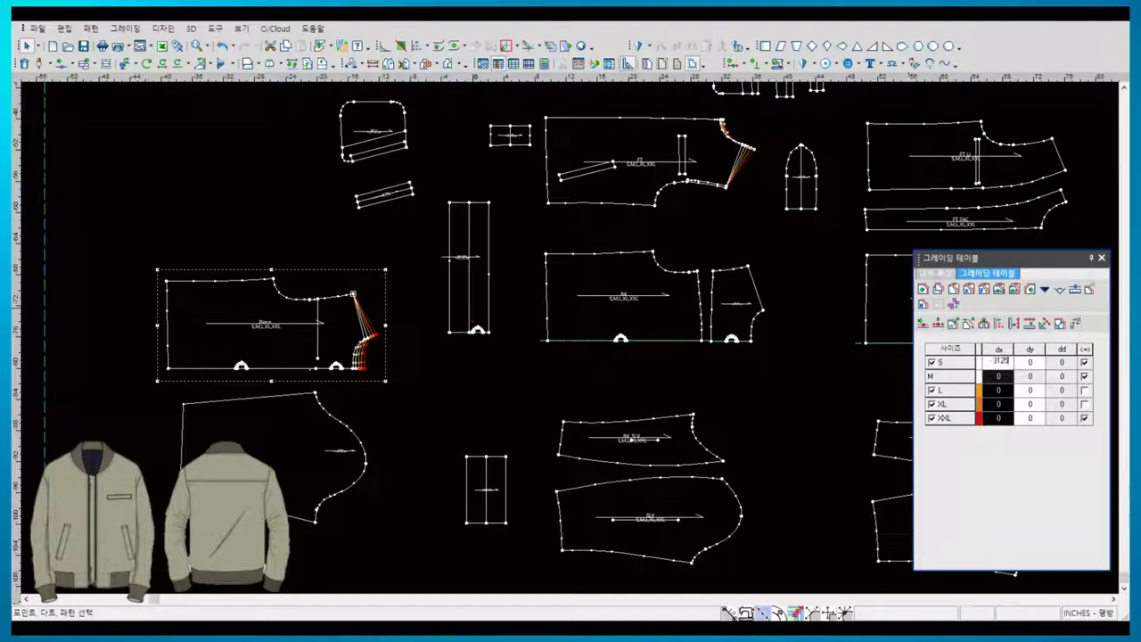
key("Return")
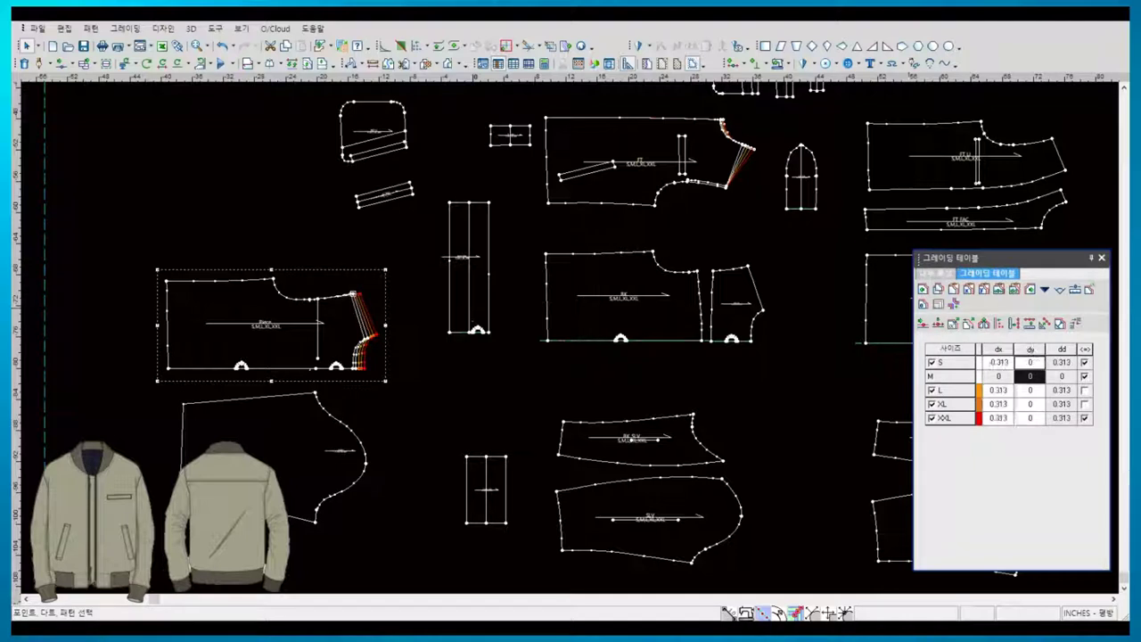
left_click_drag(1029, 375, 1029, 418)
type("-3")
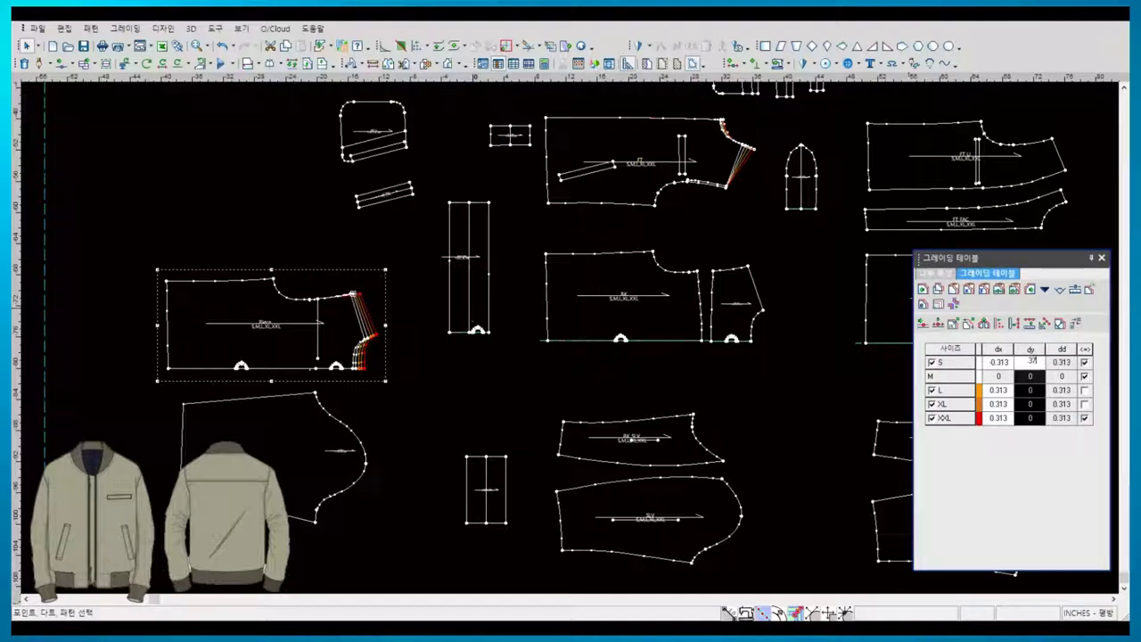
type("8")
key("Return")
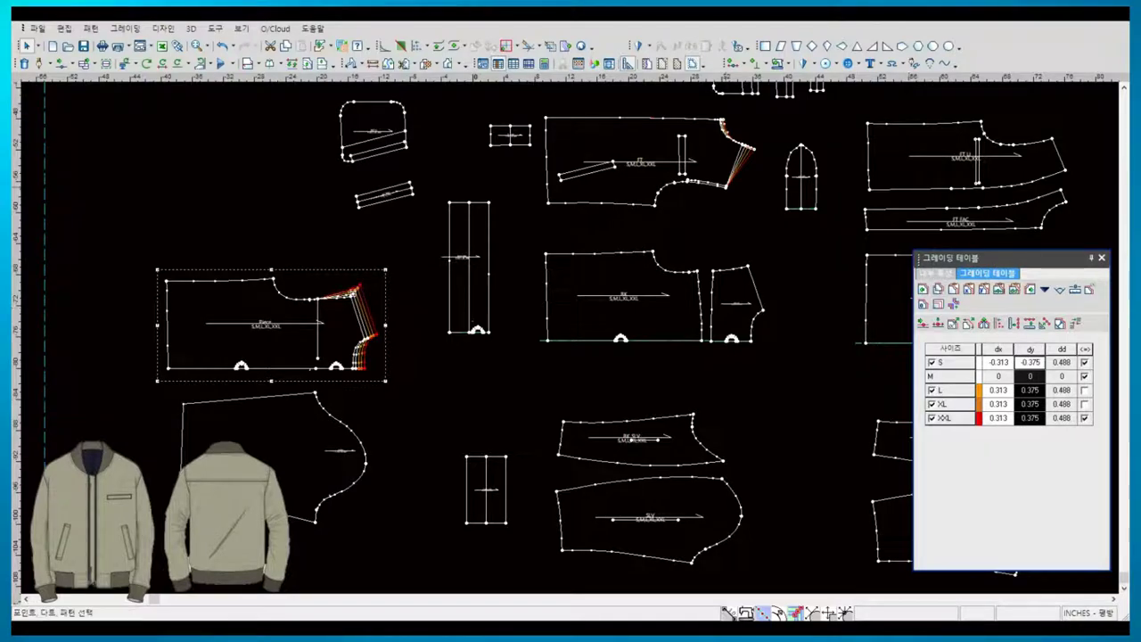
left_click(726, 188)
key("ctrl+v")
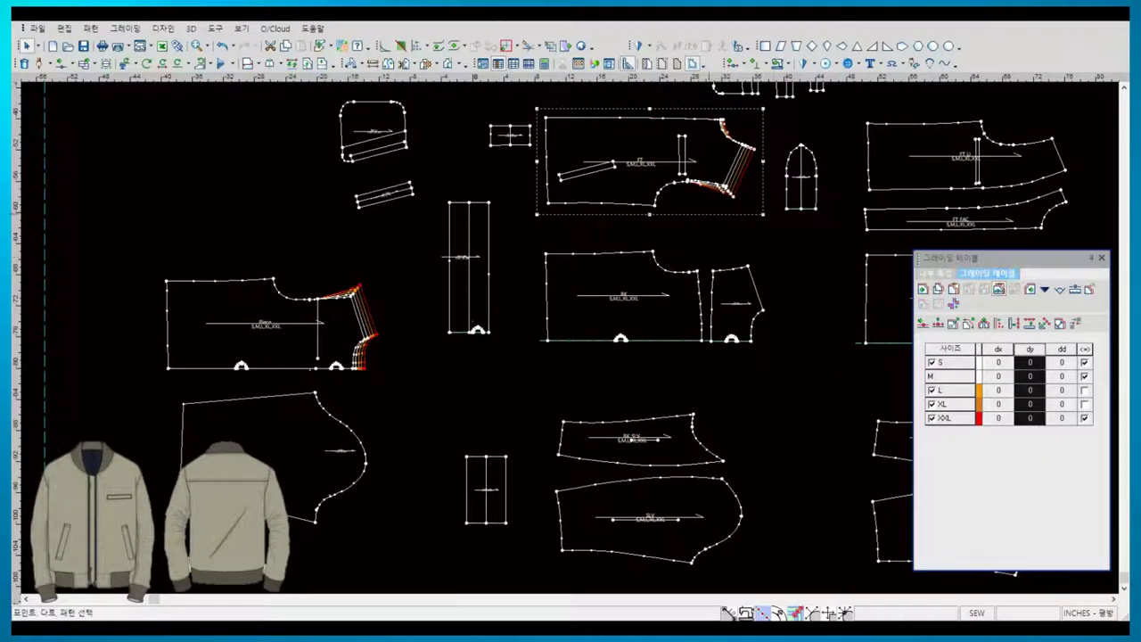
- Inspect the armhole and neckline points on both pieces, clearing each selection
left_click_drag(656, 180, 685, 196)
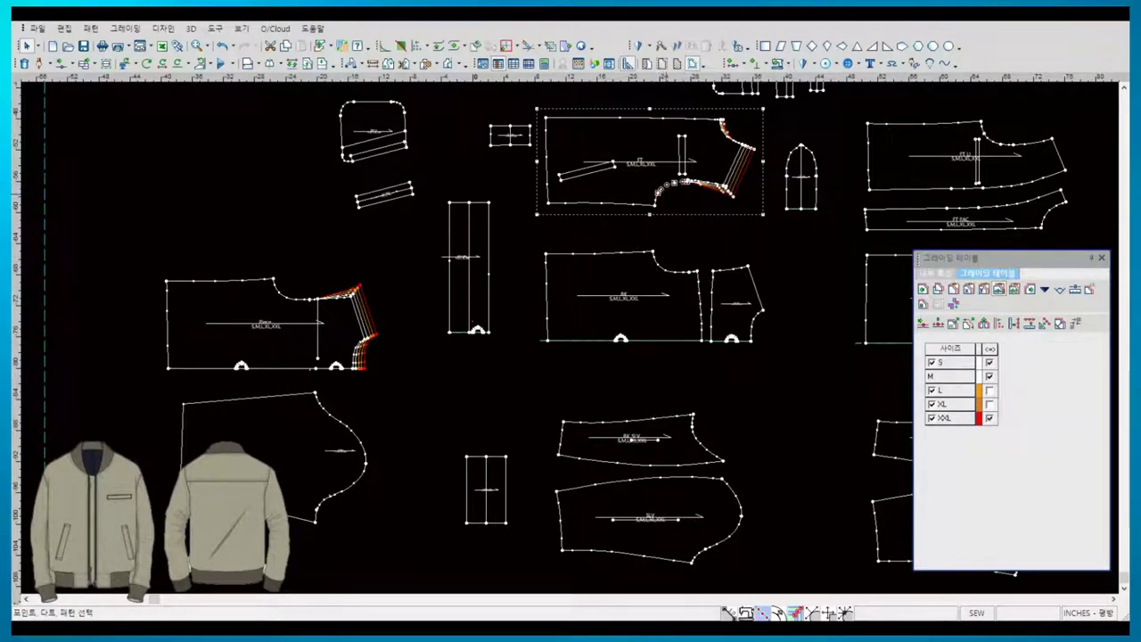
key("Escape")
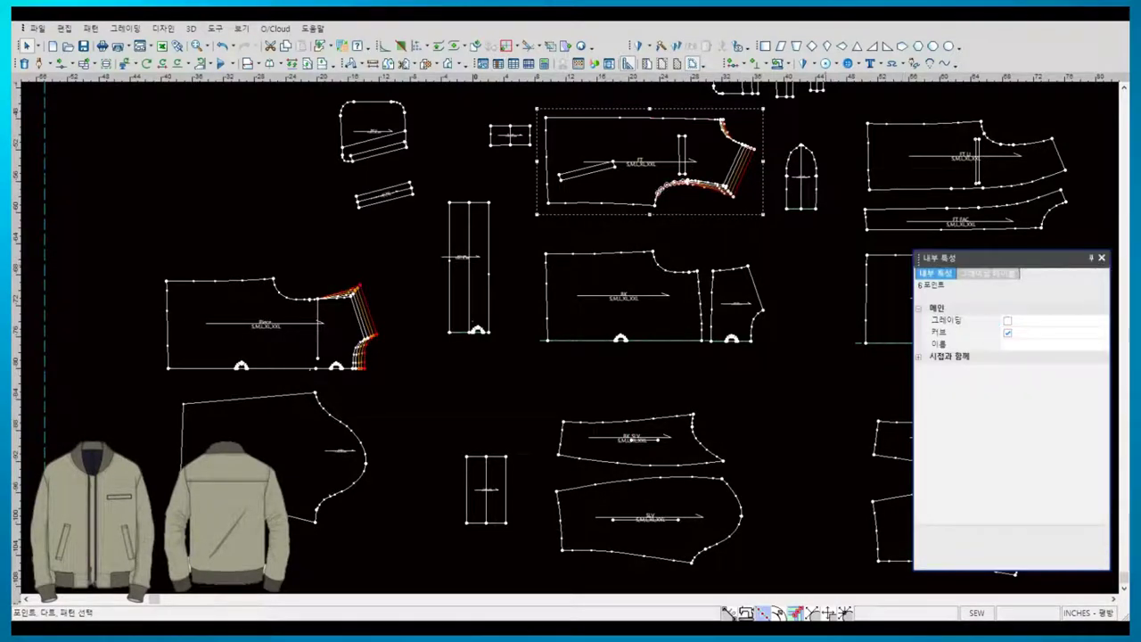
left_click(313, 298)
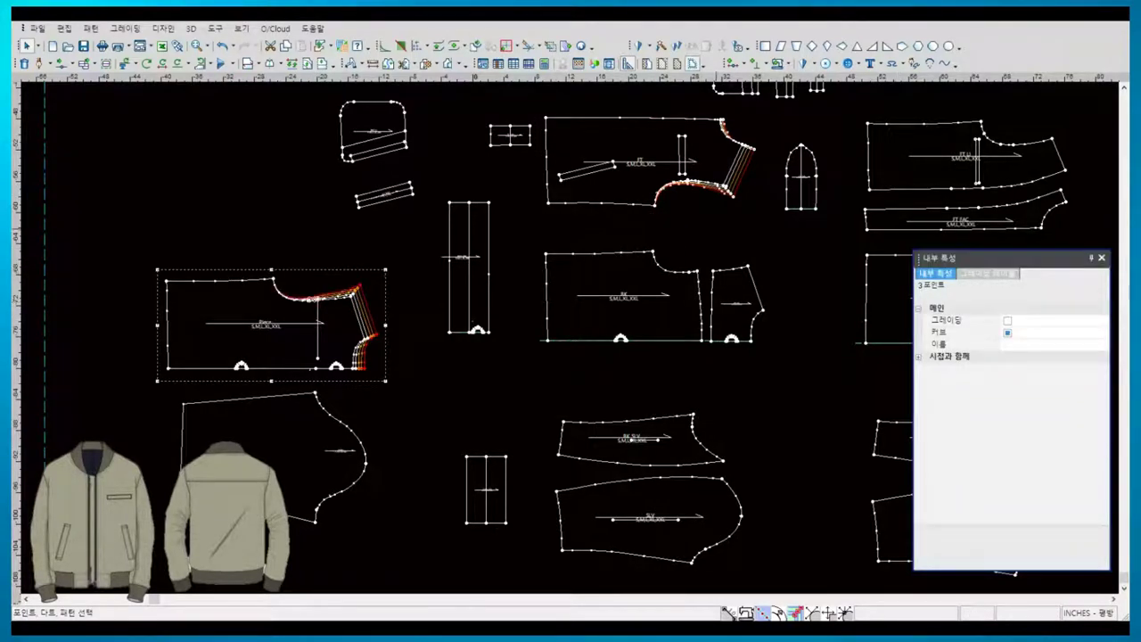
key("Escape")
- Grade the front piece corner point 0.75 vertically and copy its grading
left_click(653, 205)
left_click(986, 272)
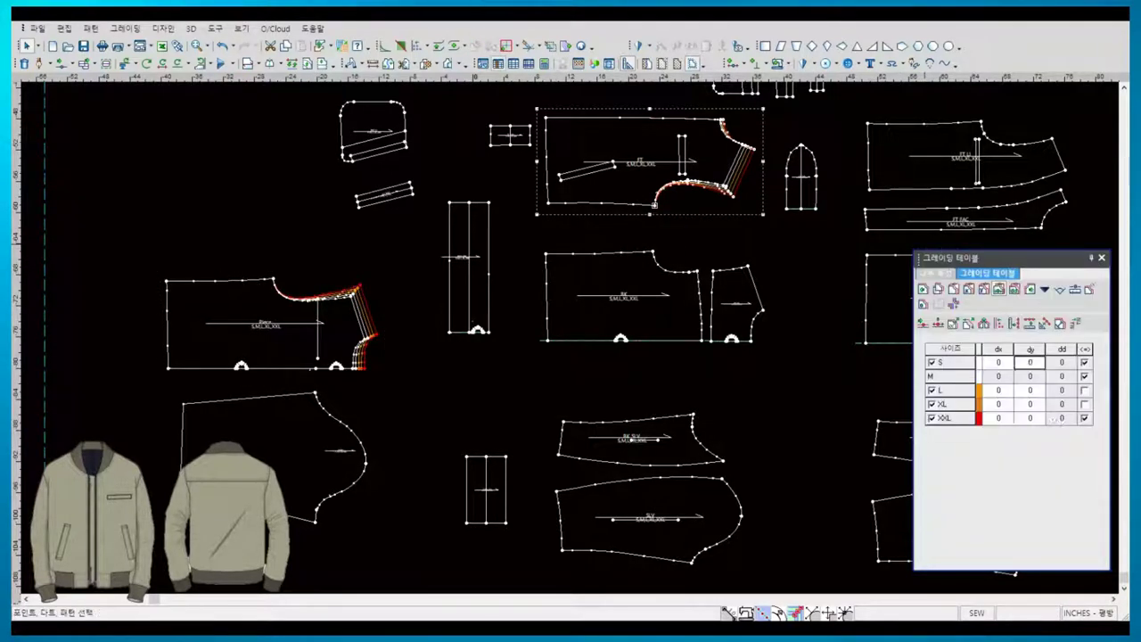
type("0.75")
key("Return")
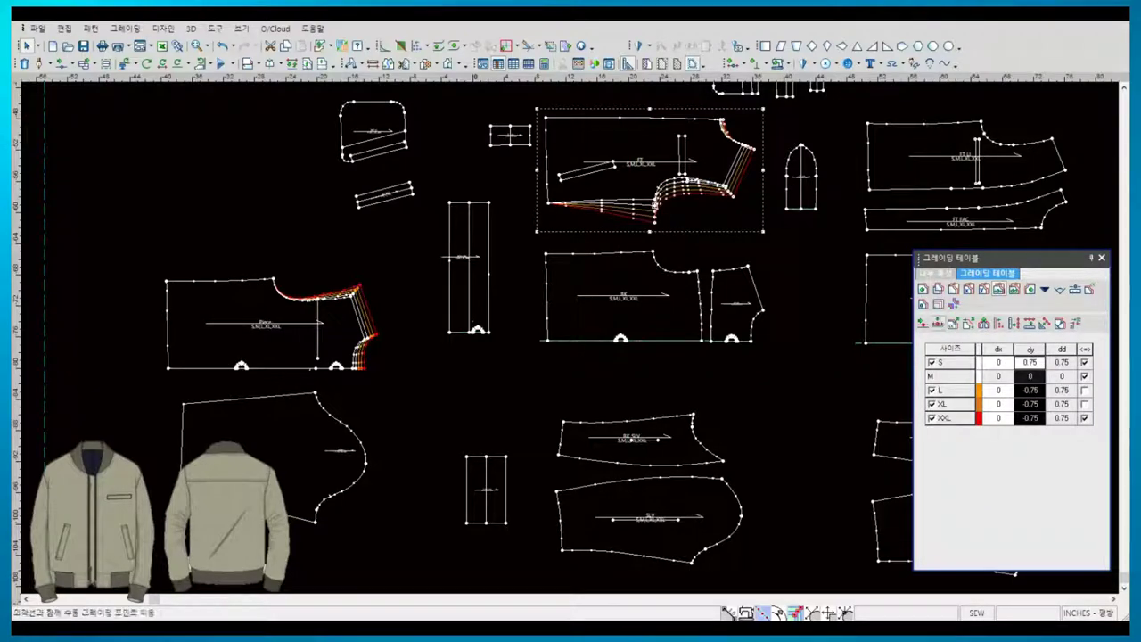
left_click(1030, 289)
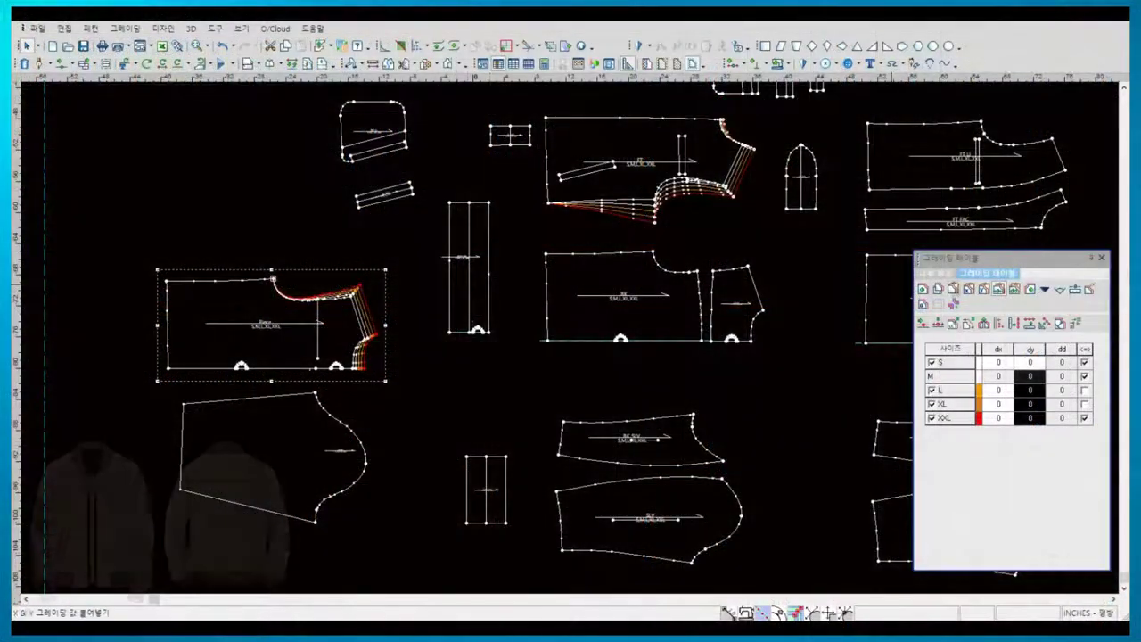
- Paste the vertical grading onto the back piece point and grade a front point 0.375 horizontally
left_click(273, 279)
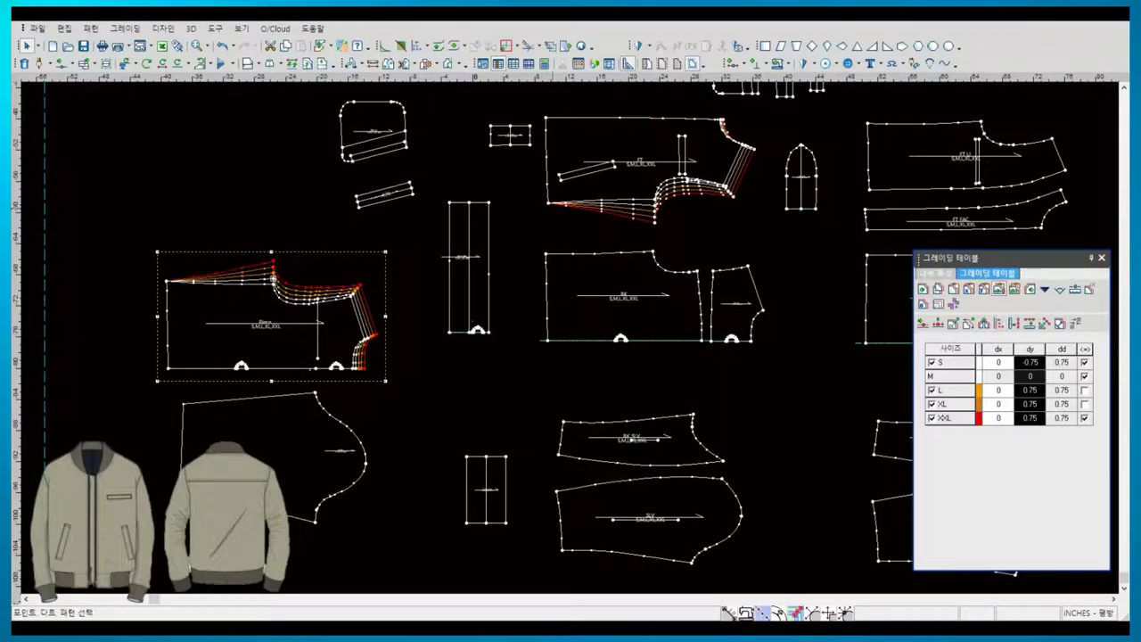
left_click(547, 203)
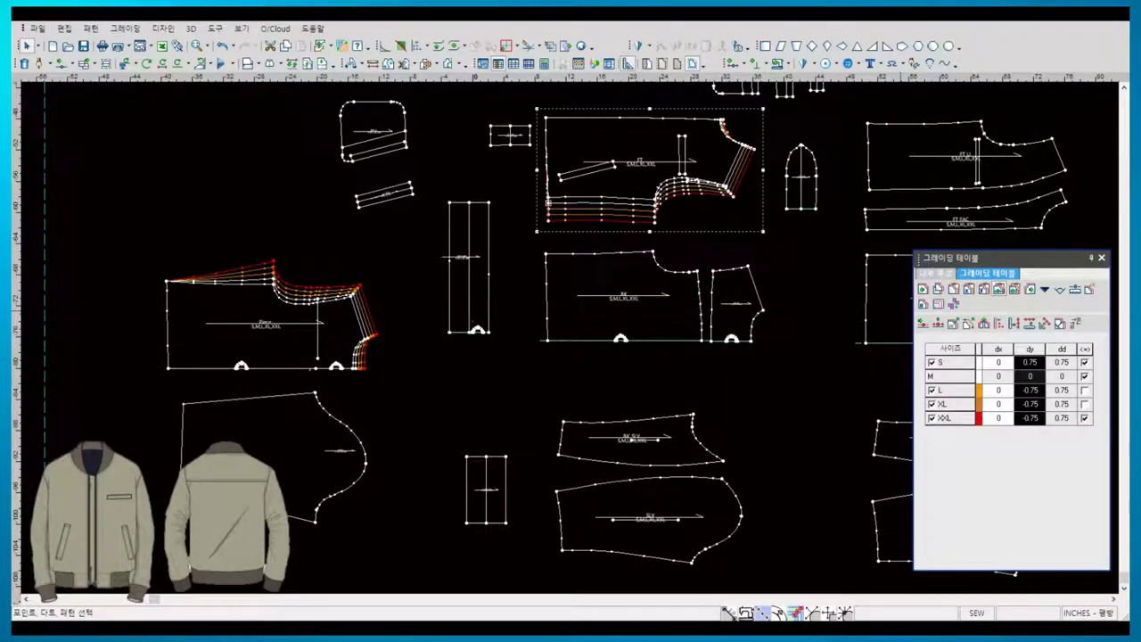
left_click_drag(998, 362, 998, 417)
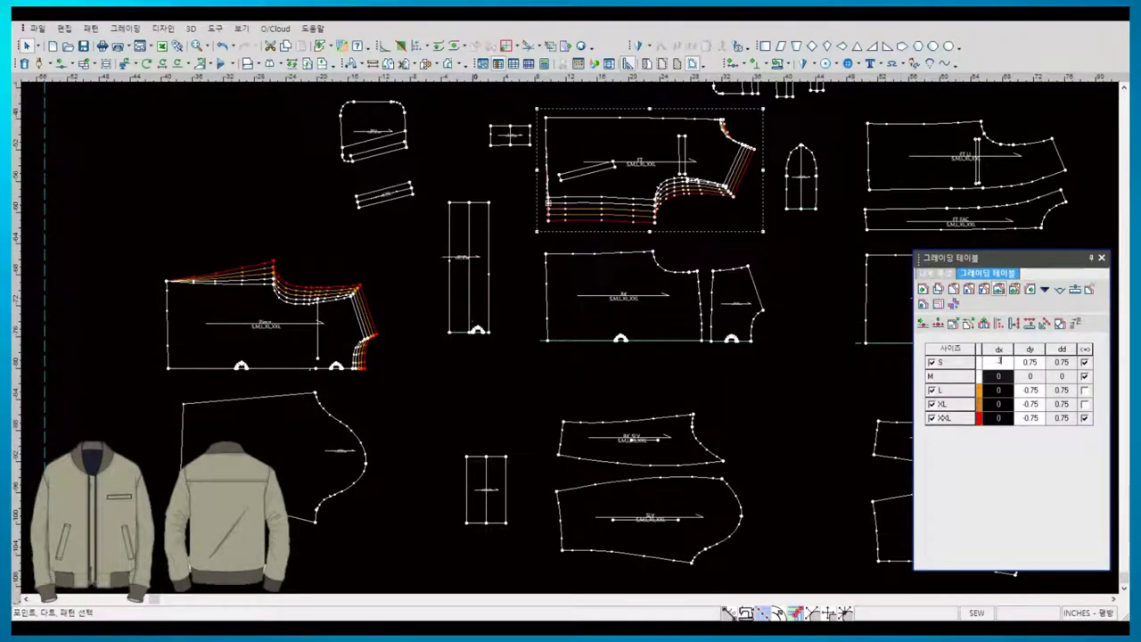
type("8")
key("Return")
left_click(938, 289)
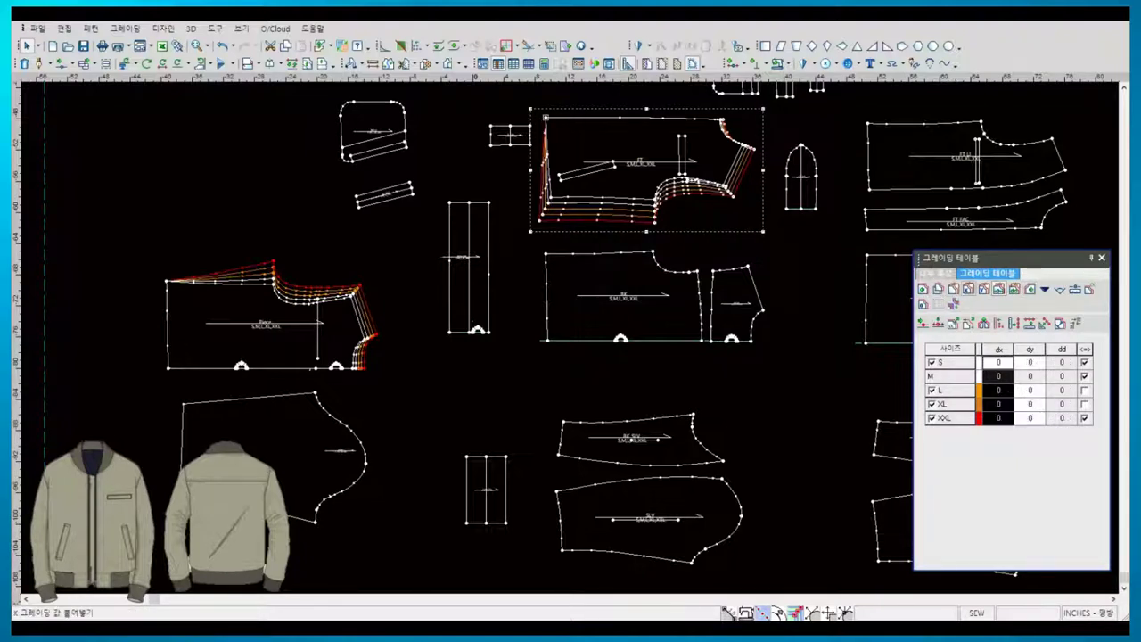
- Recheck the front piece's S horizontal grade, then select and zoom to the sleeve piece
left_click(510, 135)
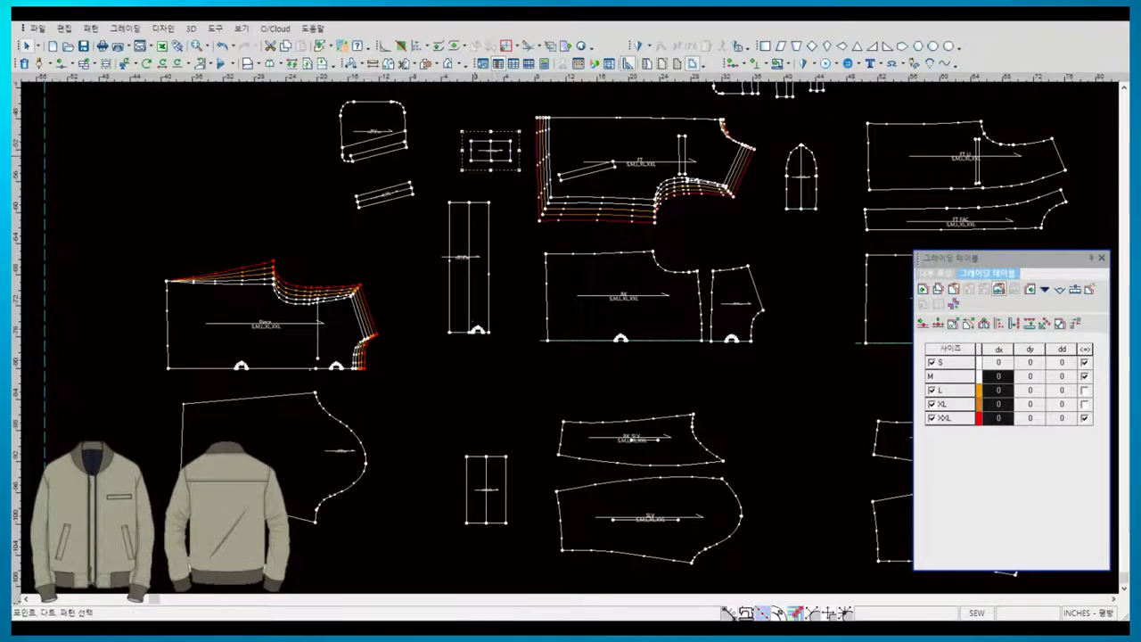
scroll(571, 338, "down", 2)
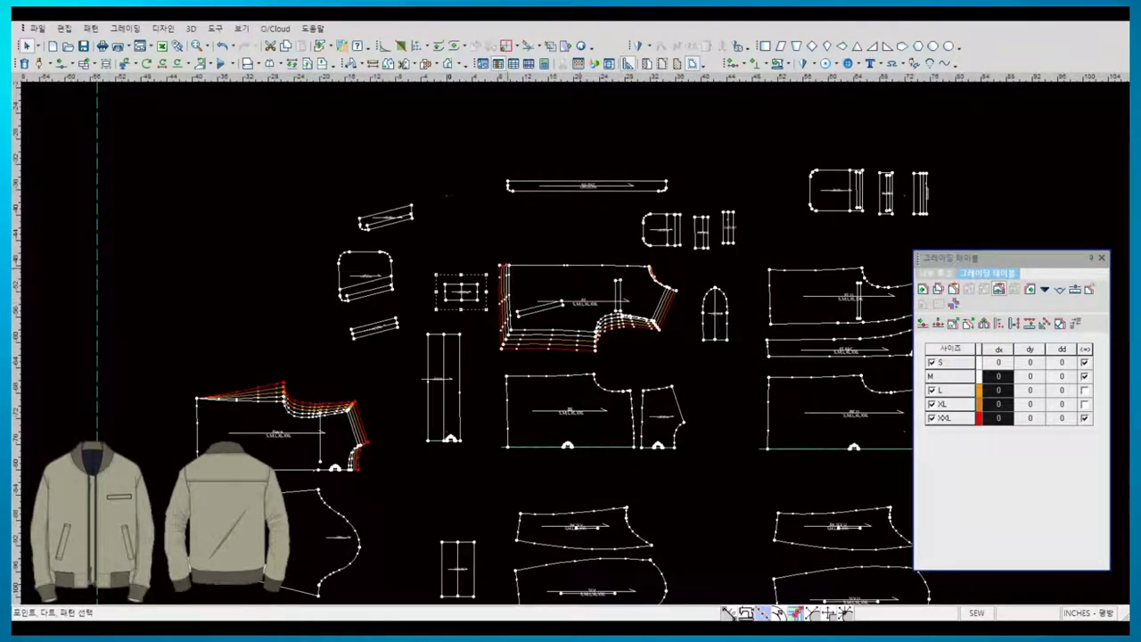
left_click(575, 266)
scroll(570, 338, "down", 1)
scroll(571, 339, "up", 1)
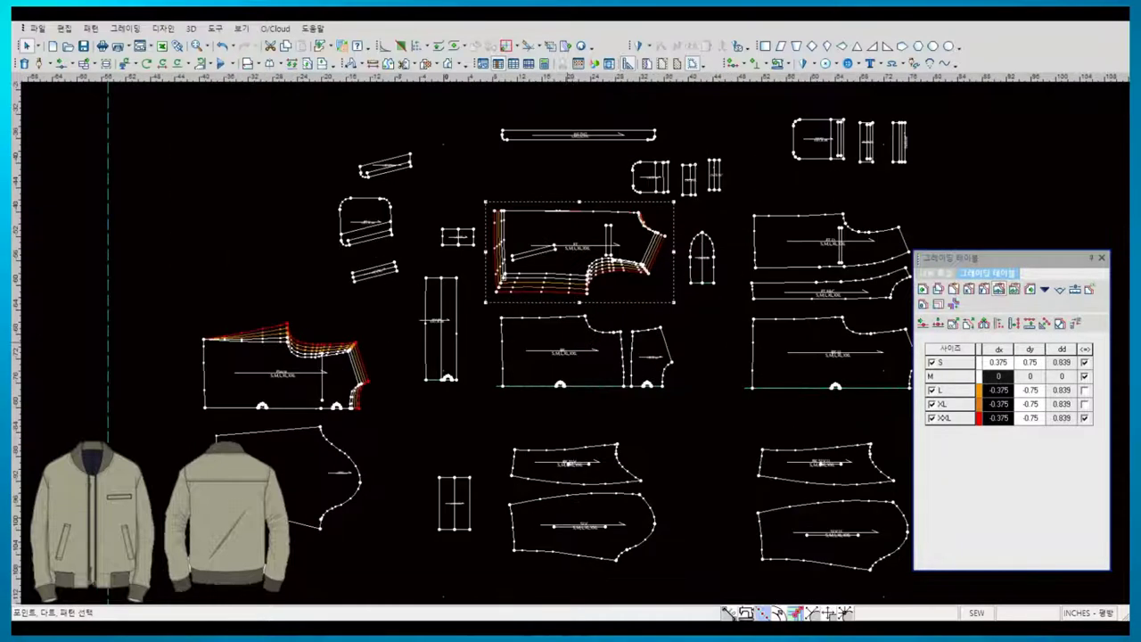
left_click(998, 361)
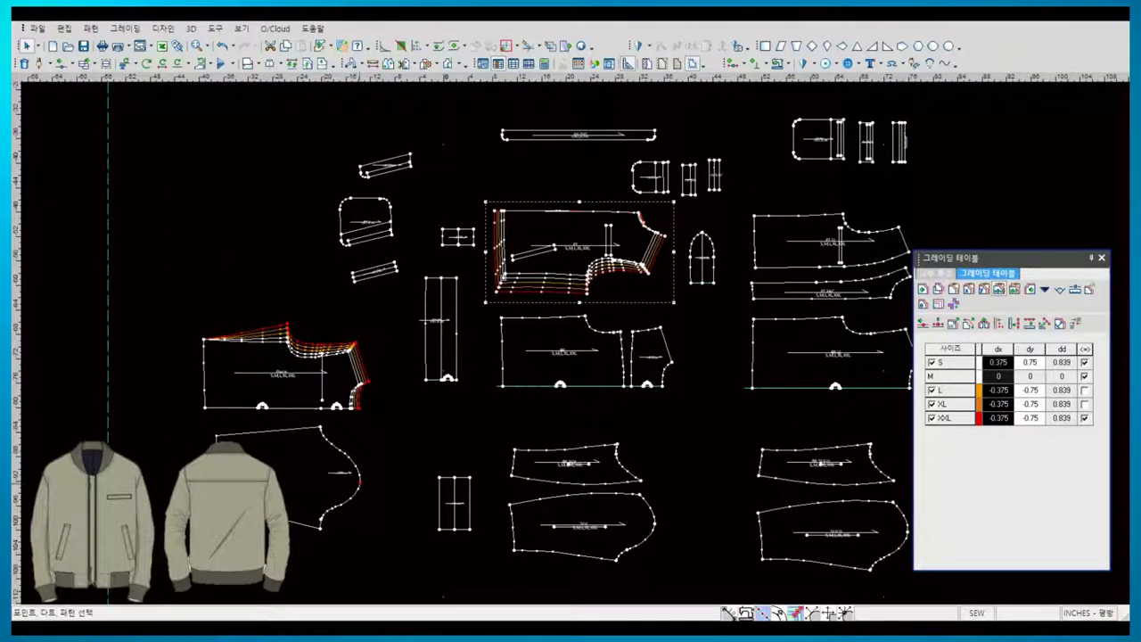
left_click(360, 481)
scroll(360, 481, "up", 2)
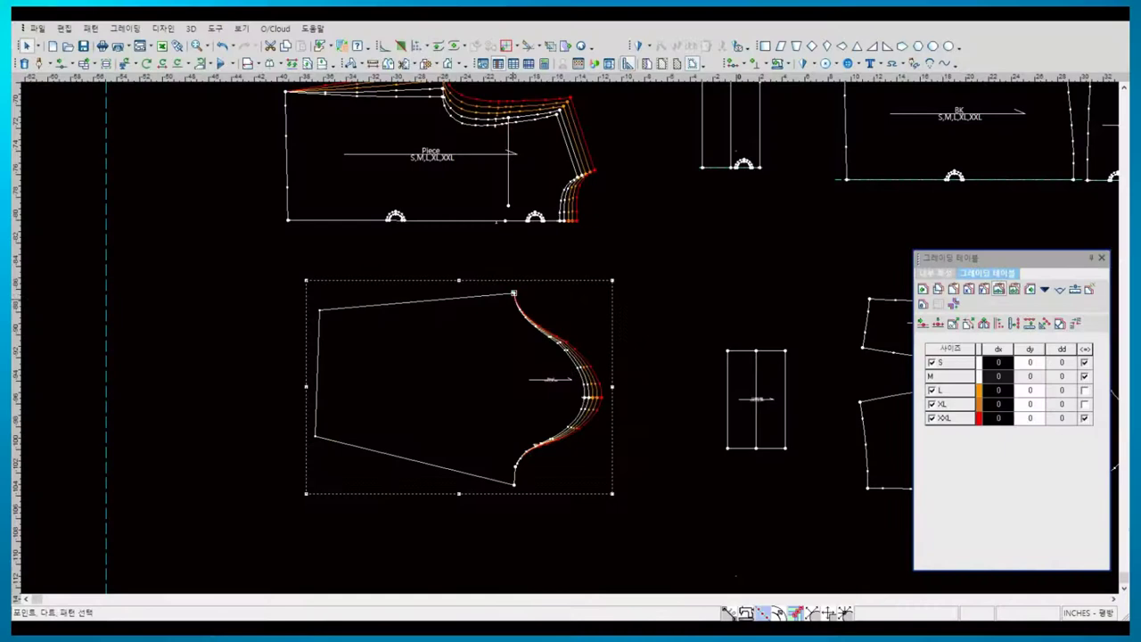
- Draw a horizontal internal line across the sleeve with the Internal Line tool
scroll(410, 294, "up", 3)
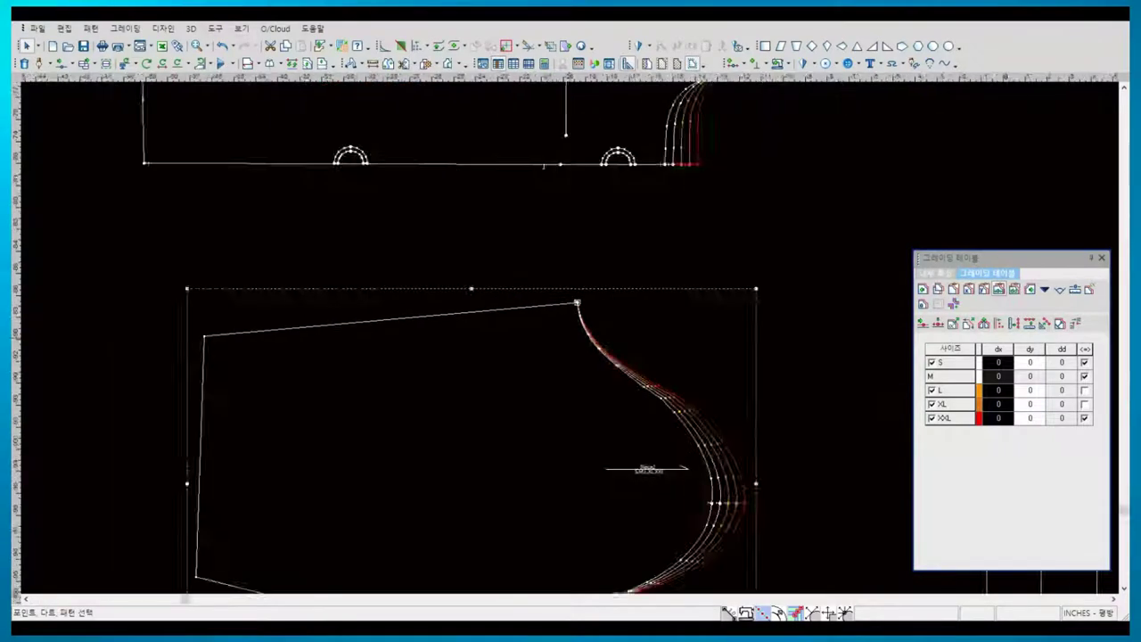
scroll(410, 294, "down", 2)
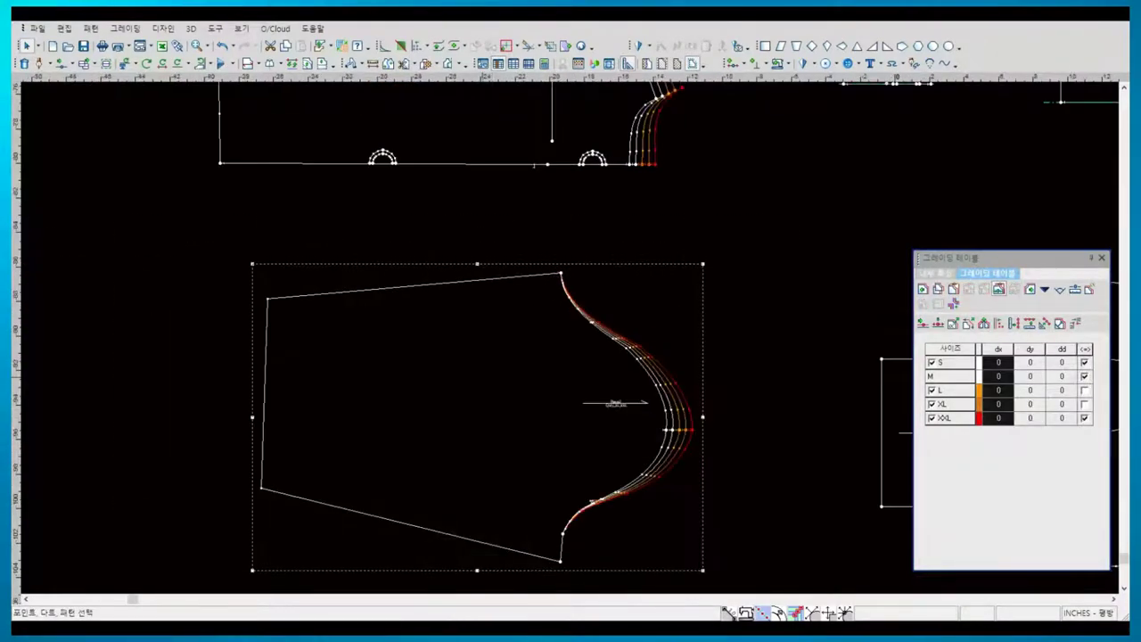
key("i")
left_click(405, 400)
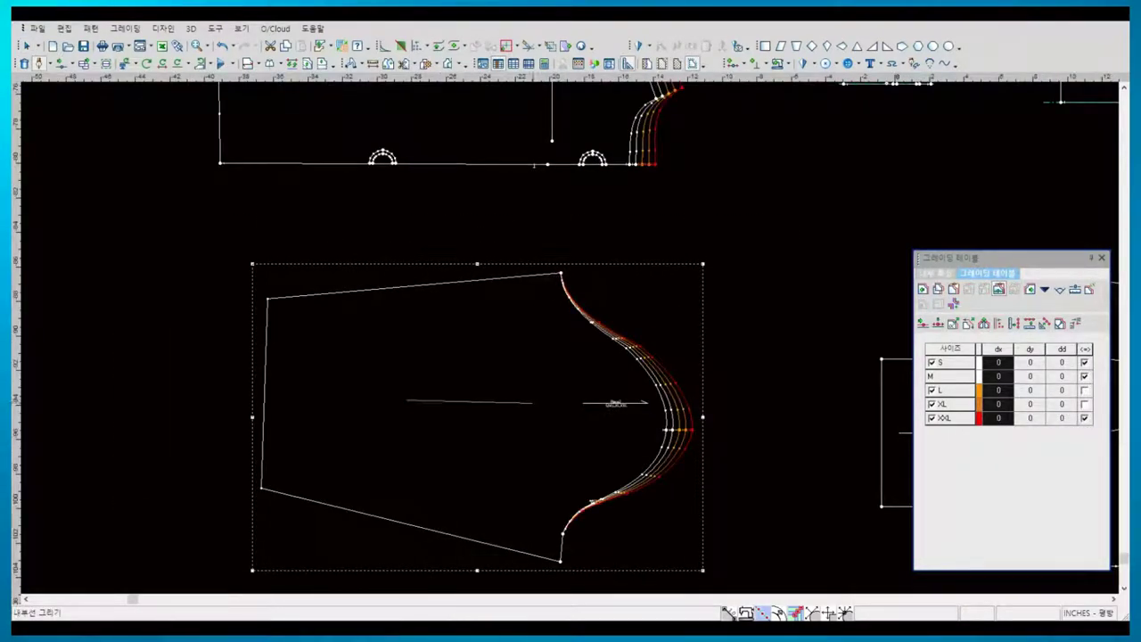
left_click(547, 401)
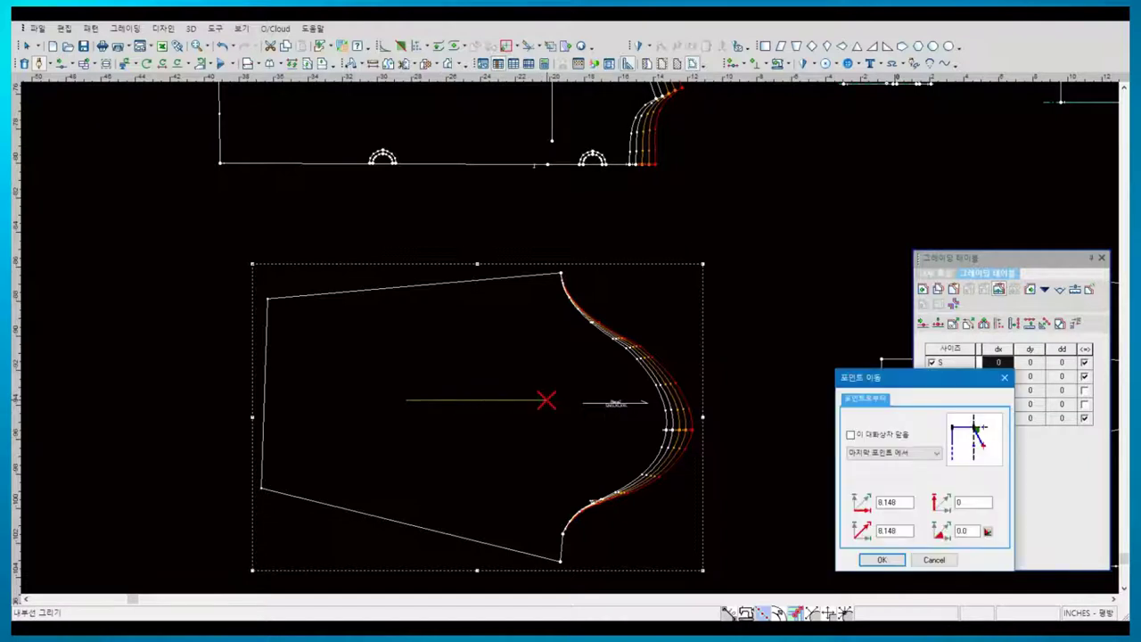
key("Return")
right_click(506, 317)
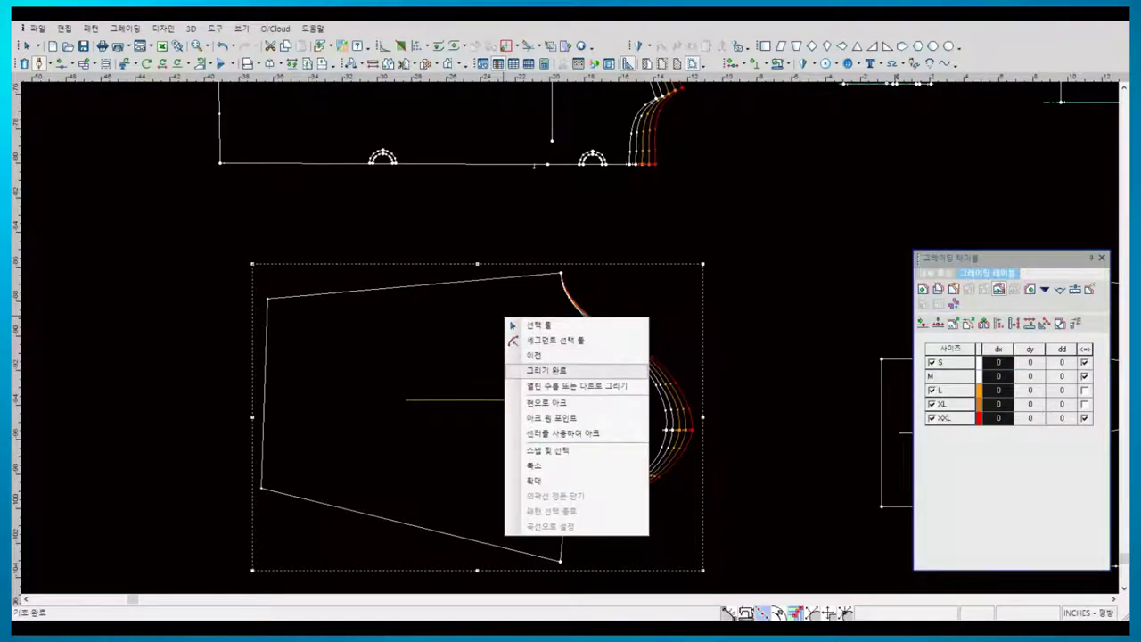
left_click(535, 363)
key("Escape")
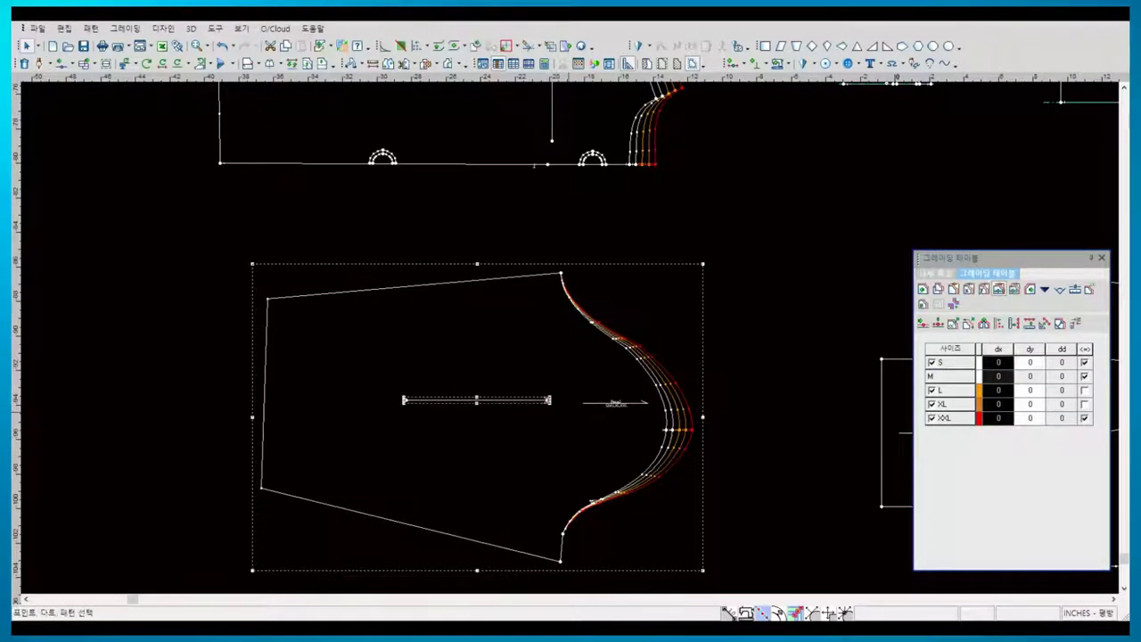
- Grade the internal line's end -0.5625 horizontally for S, then open Preferences
left_click(998, 362)
left_click(998, 362)
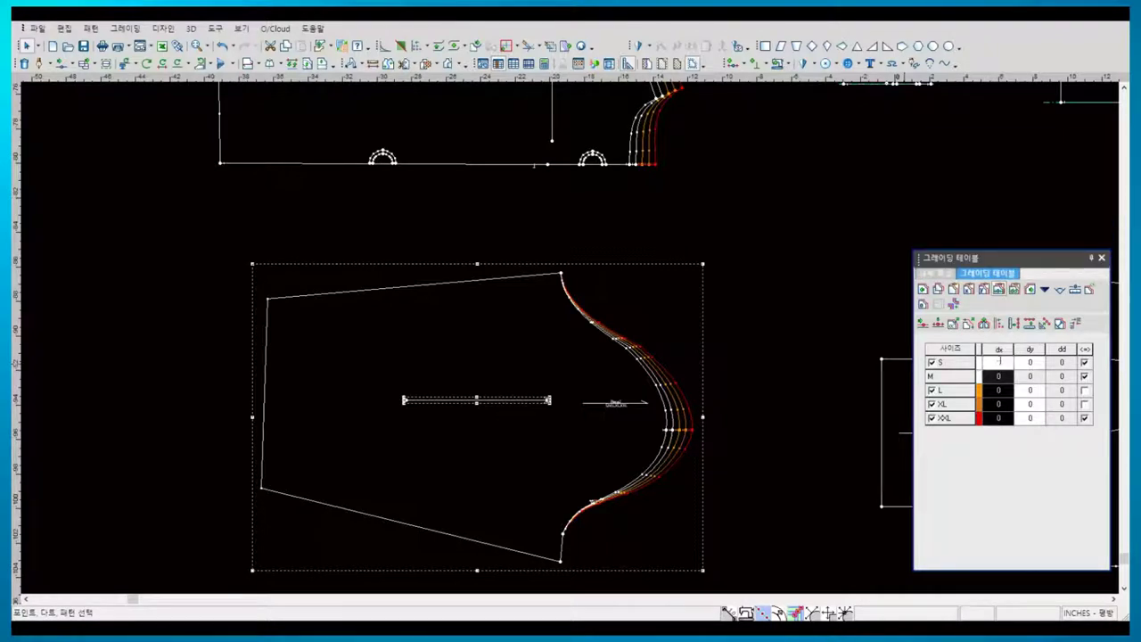
type("-.5625")
key("Return")
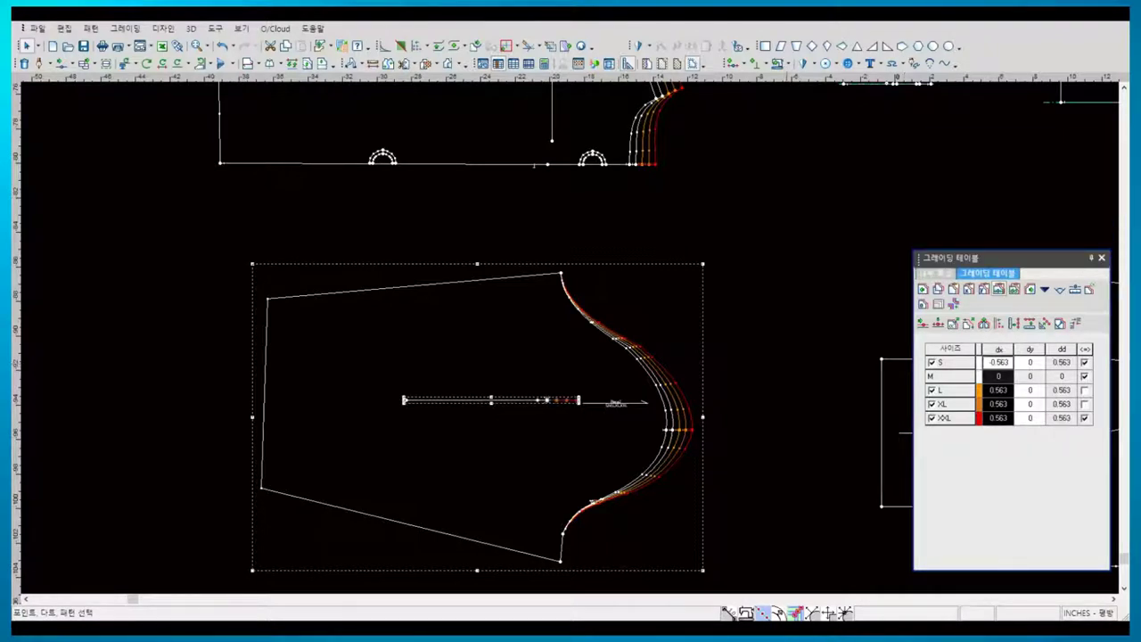
key("Escape")
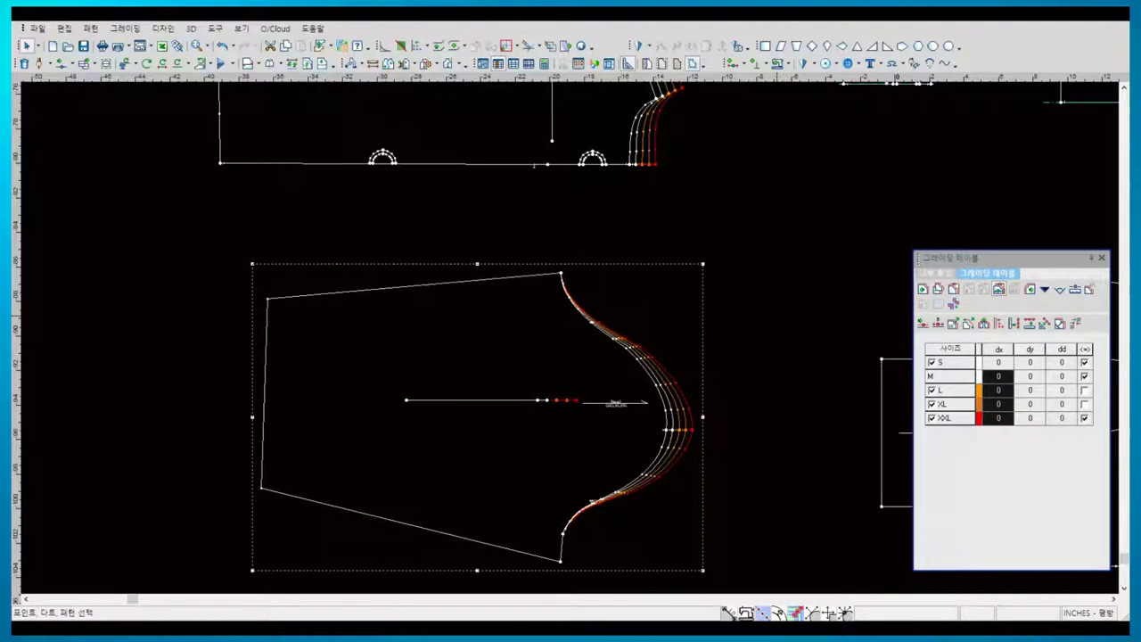
key("ctrl+alt+p")
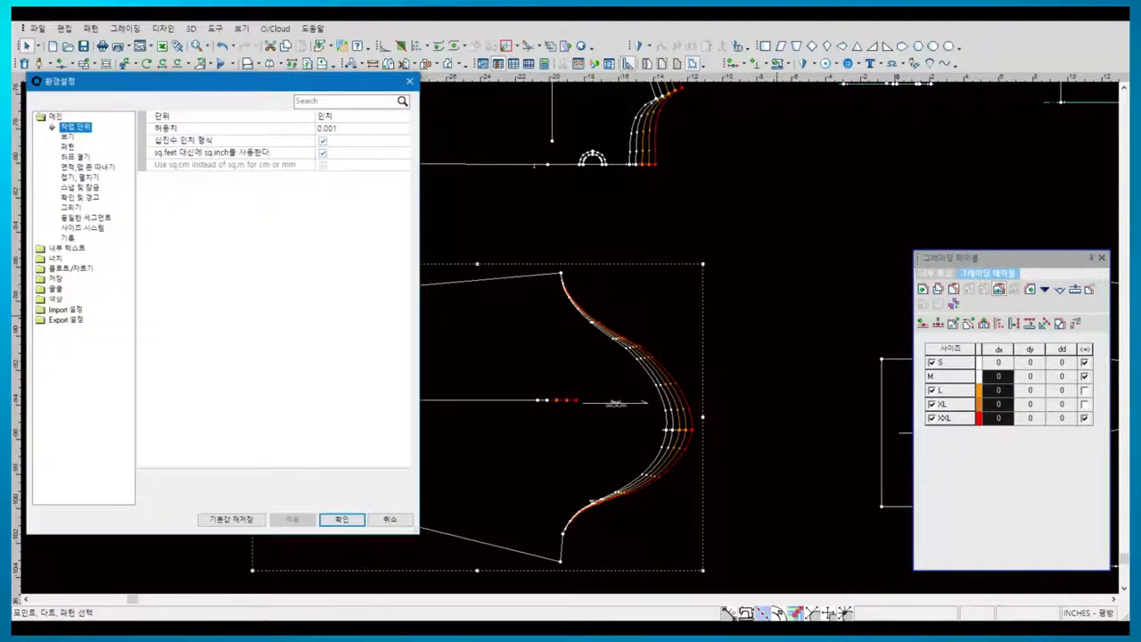
- Set size S to display in cyan, then select the sleeve cap's top point for vertical grading
left_click(55, 298)
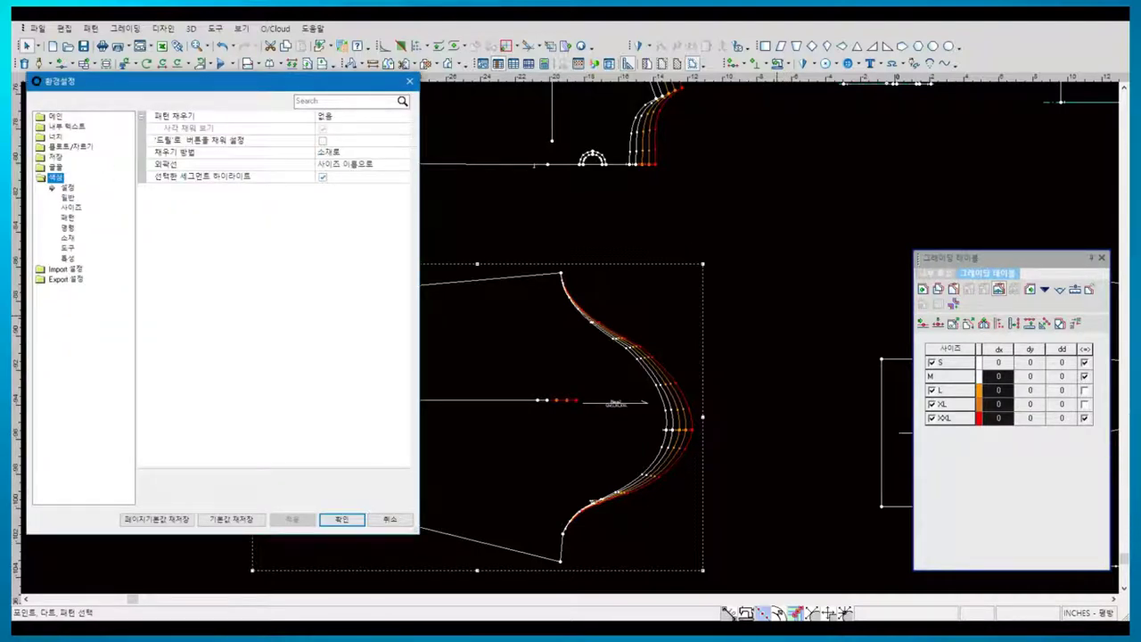
left_click(70, 207)
left_click(404, 117)
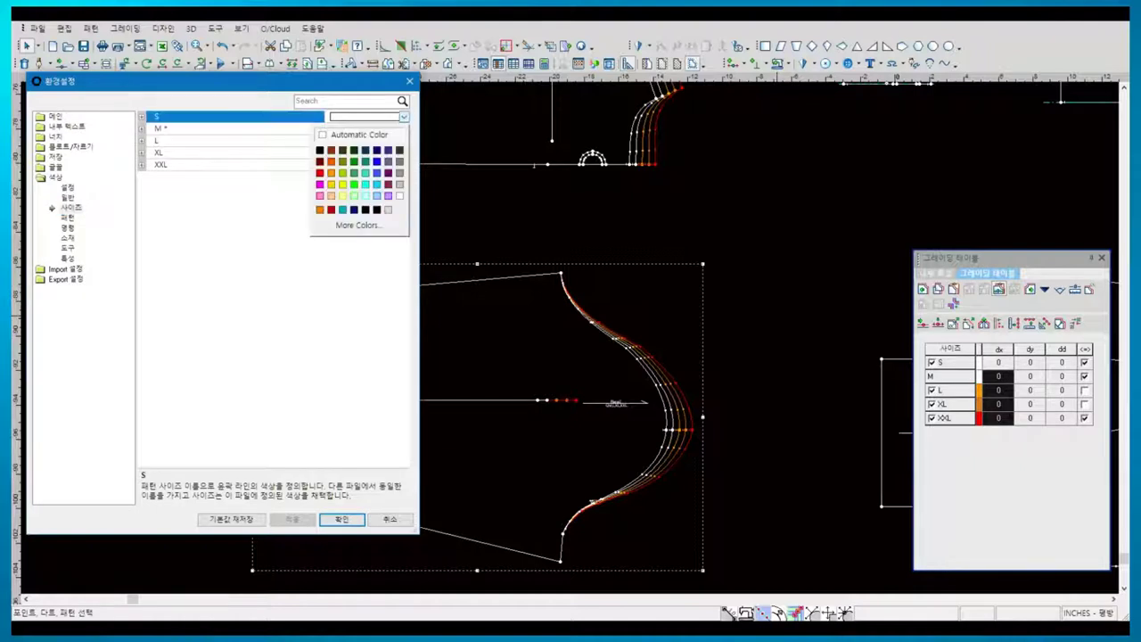
left_click(365, 183)
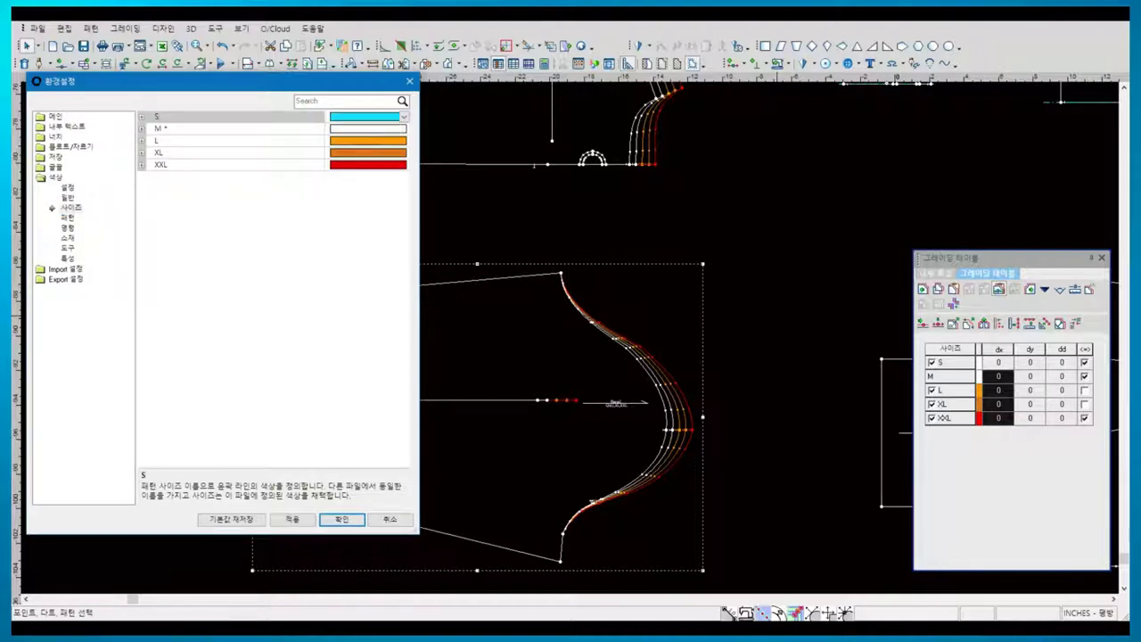
left_click(342, 519)
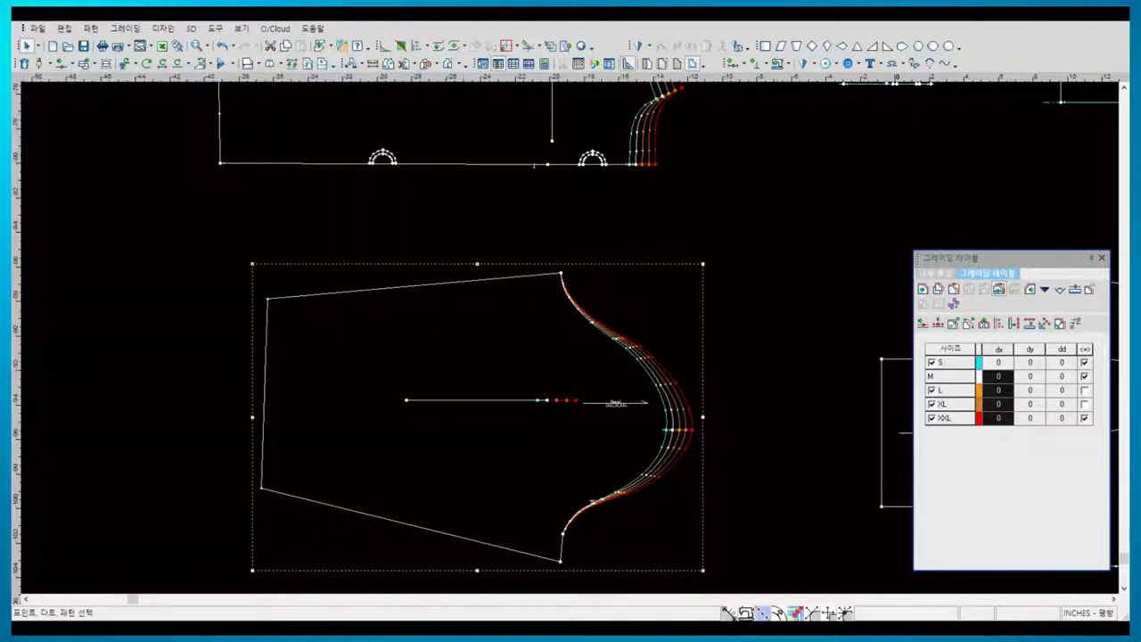
left_click(559, 272)
left_click(1030, 362)
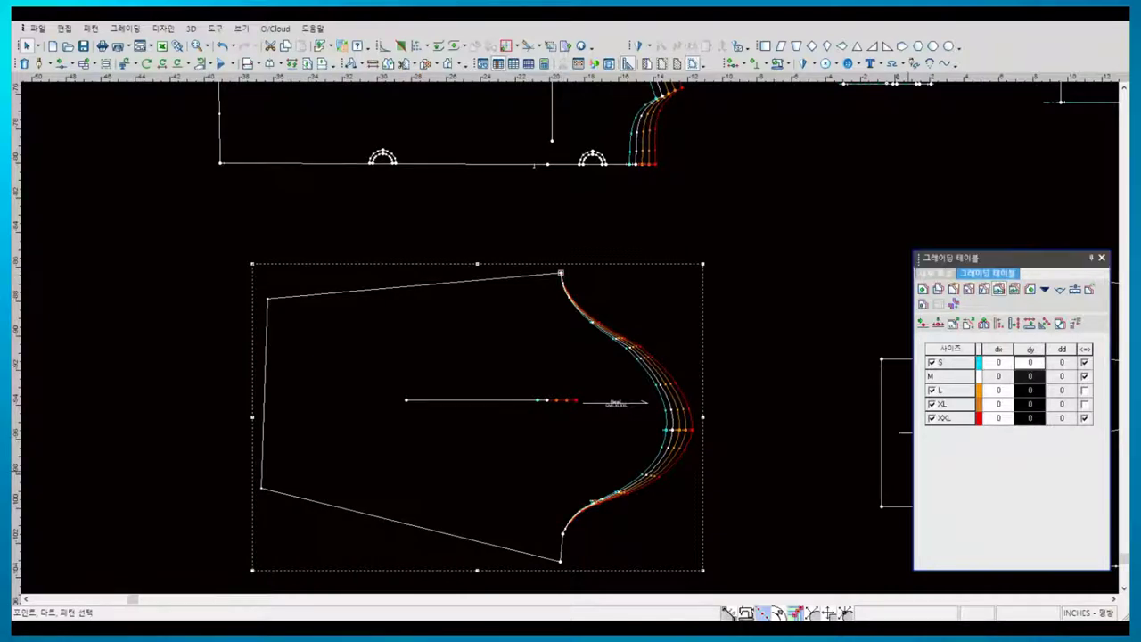
- Commit the 0.375 vertical grade and make the sleeve's corner points grading points
type("-")
type("8")
key("Return")
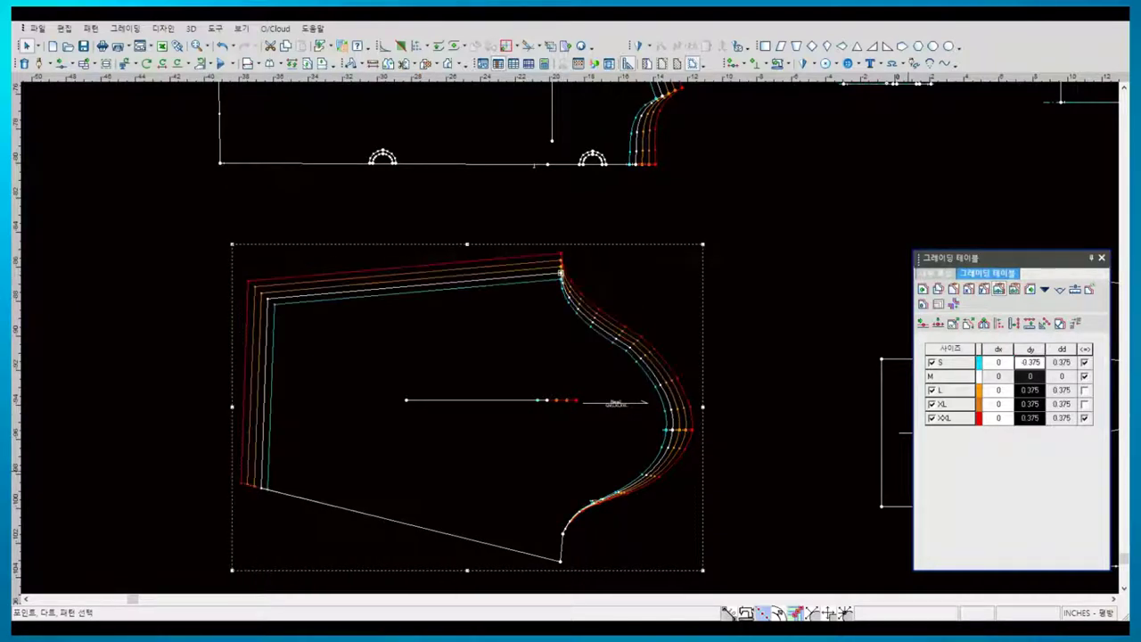
left_click(266, 299)
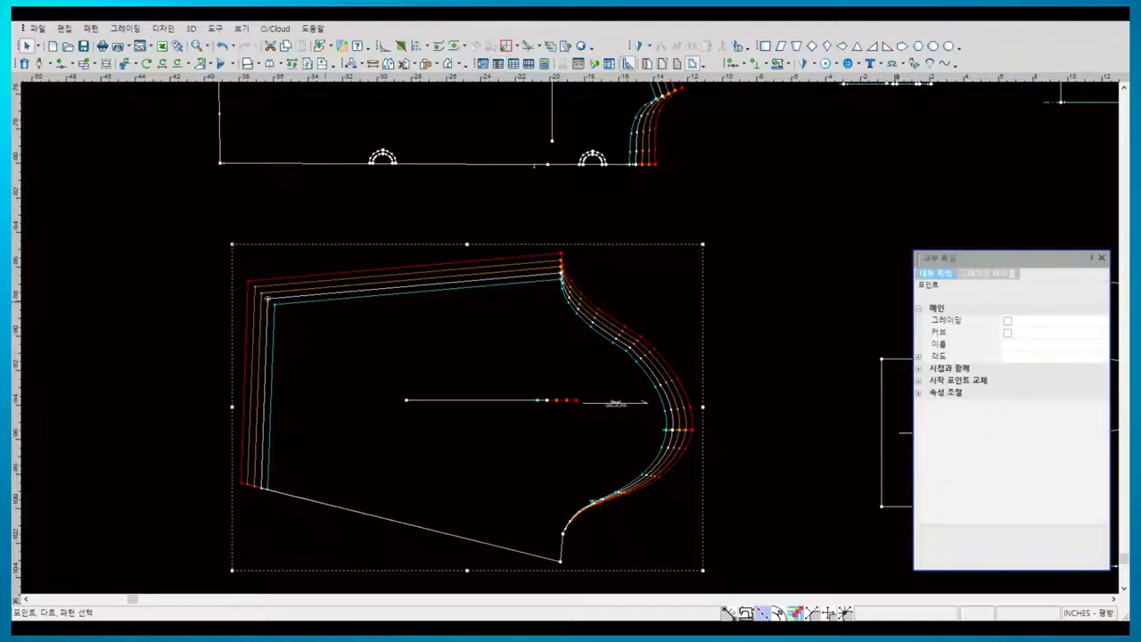
left_click(1007, 320)
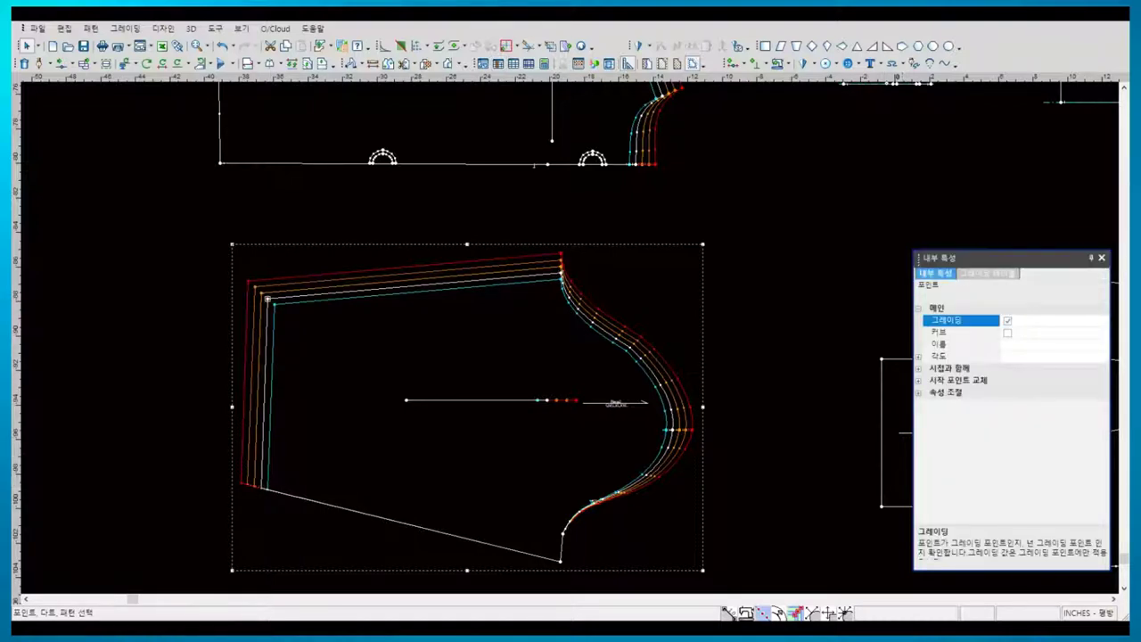
left_click(261, 488)
left_click(1008, 320)
left_click(267, 299)
left_click(987, 272)
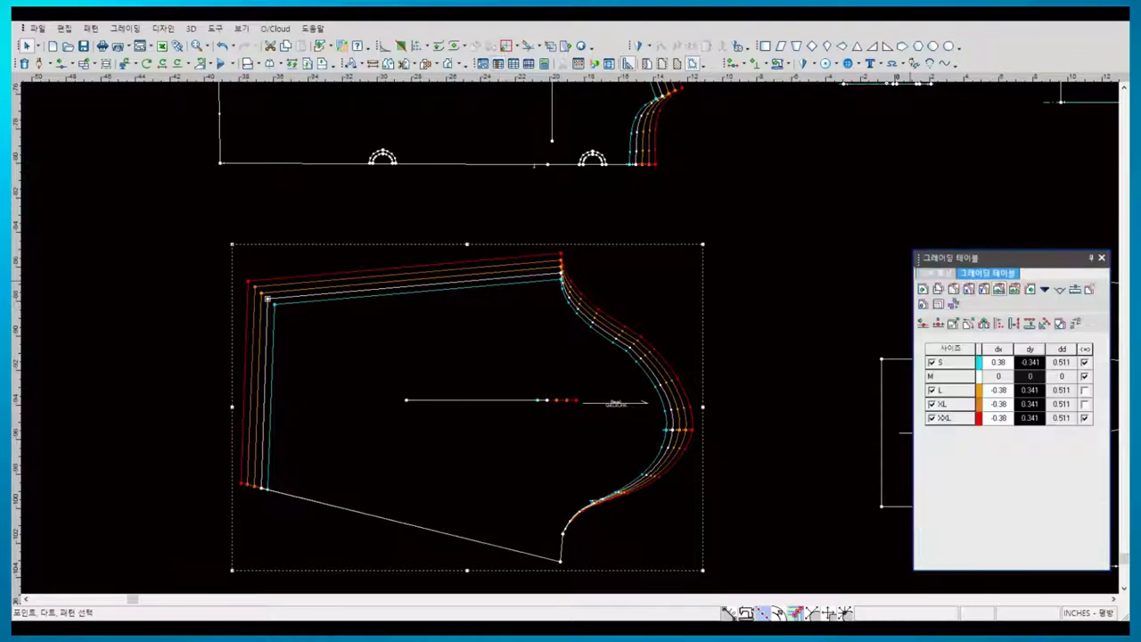
- Clear the corner's horizontal grading and give it a -0.375 vertical grade for S
left_click(998, 348)
right_click(998, 348)
left_click(1026, 369)
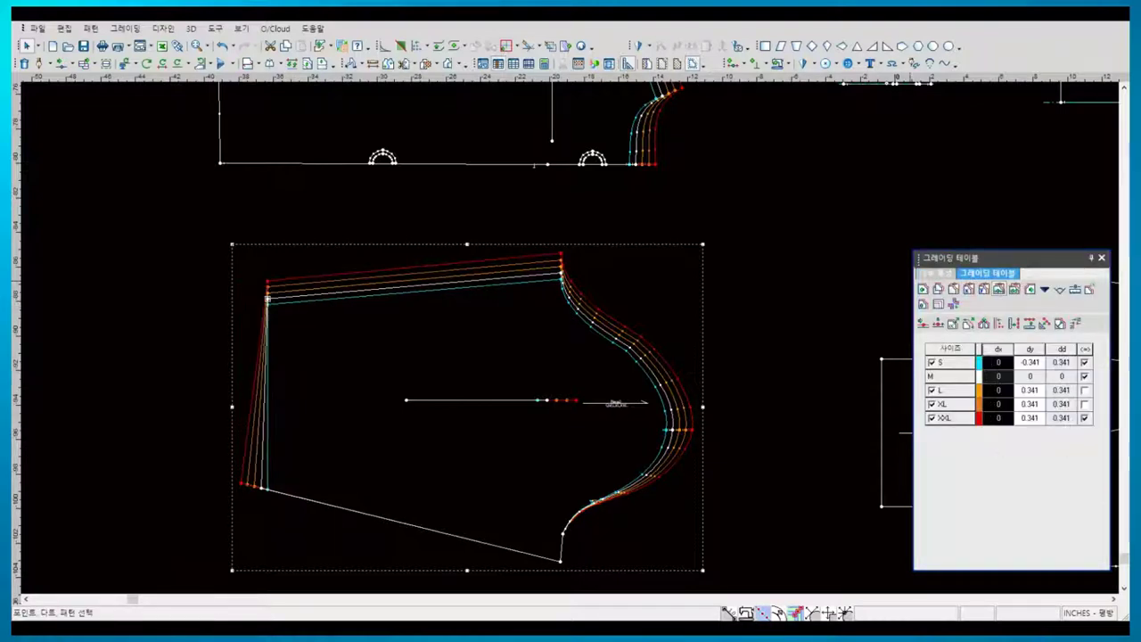
left_click(1030, 349)
type("37")
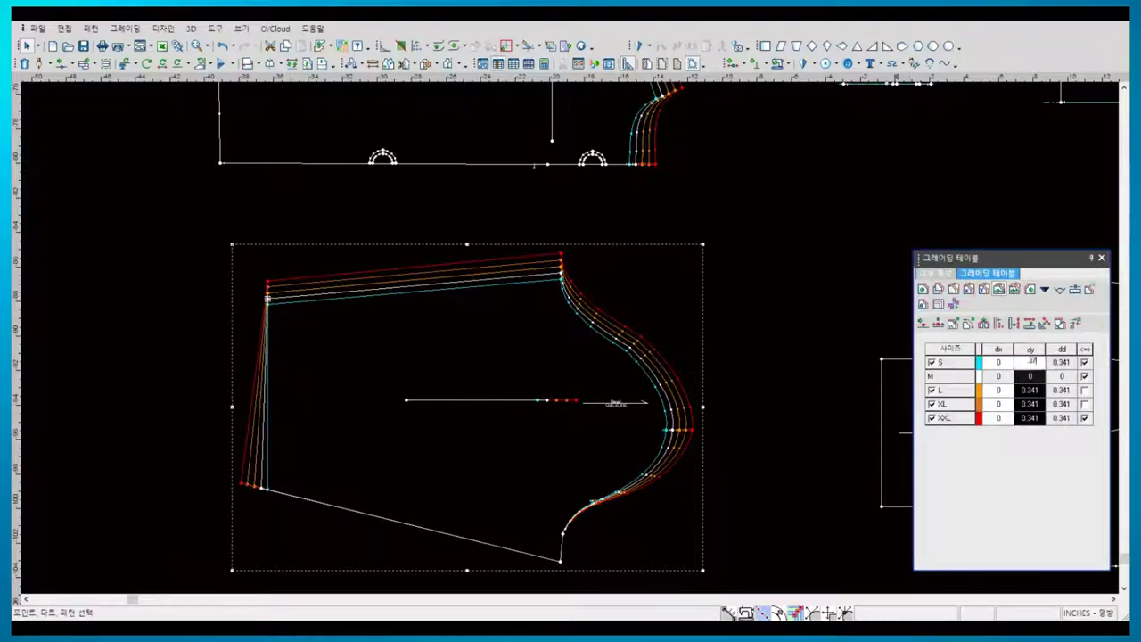
key("Return")
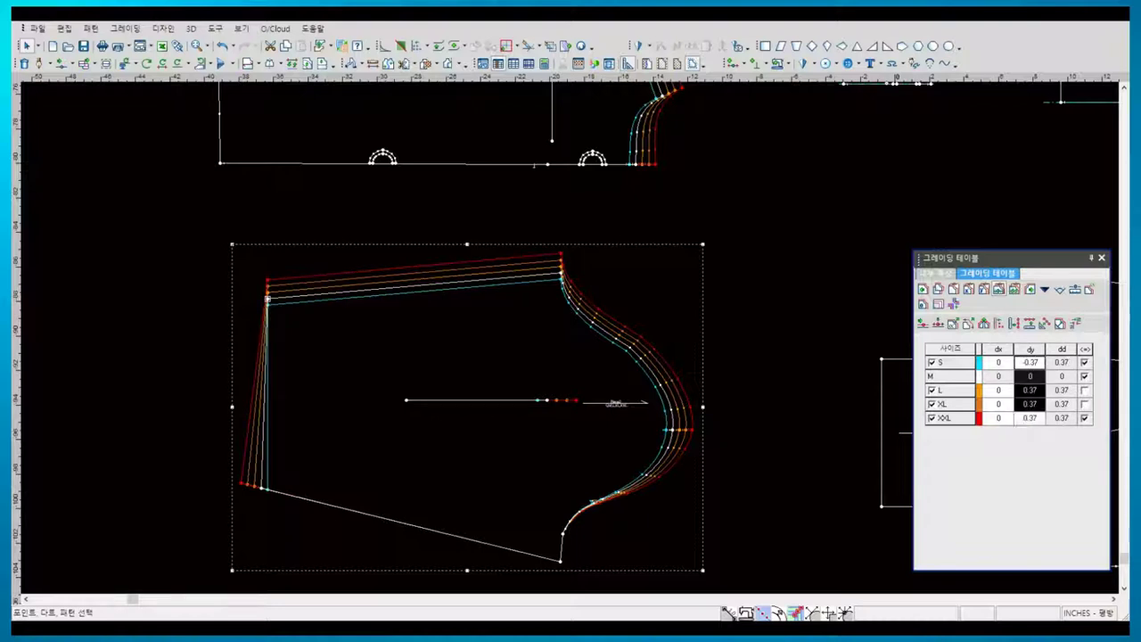
left_click(1031, 361)
type("5")
key("Return")
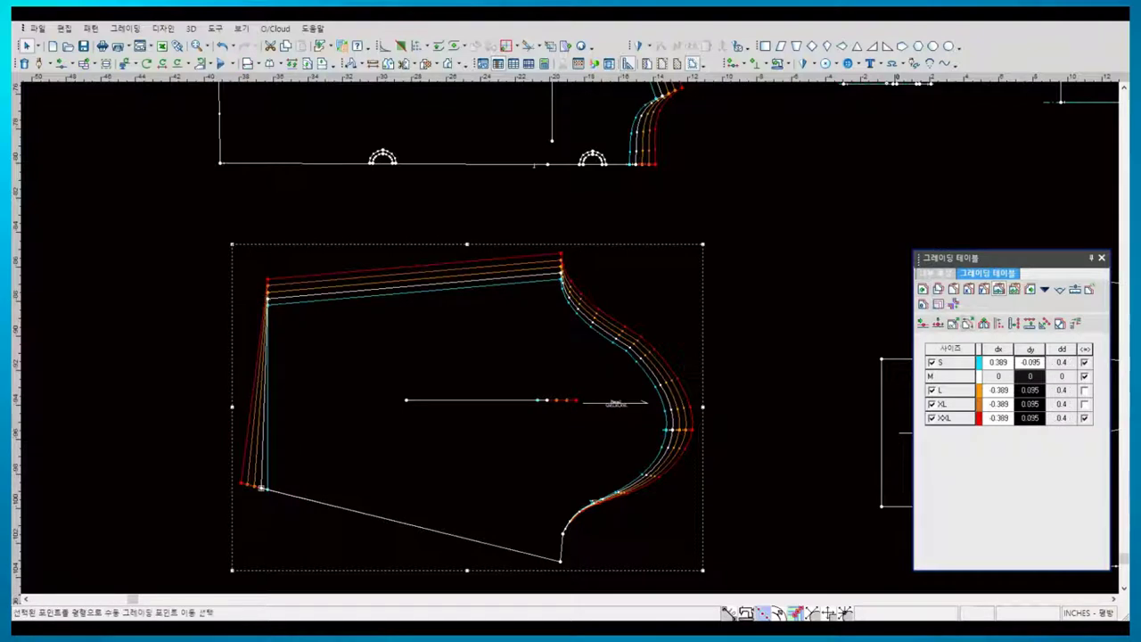
- Slide the lower-left corner's grading along its edge and zero the top-right corner's grading
left_click(953, 288)
left_click(560, 269)
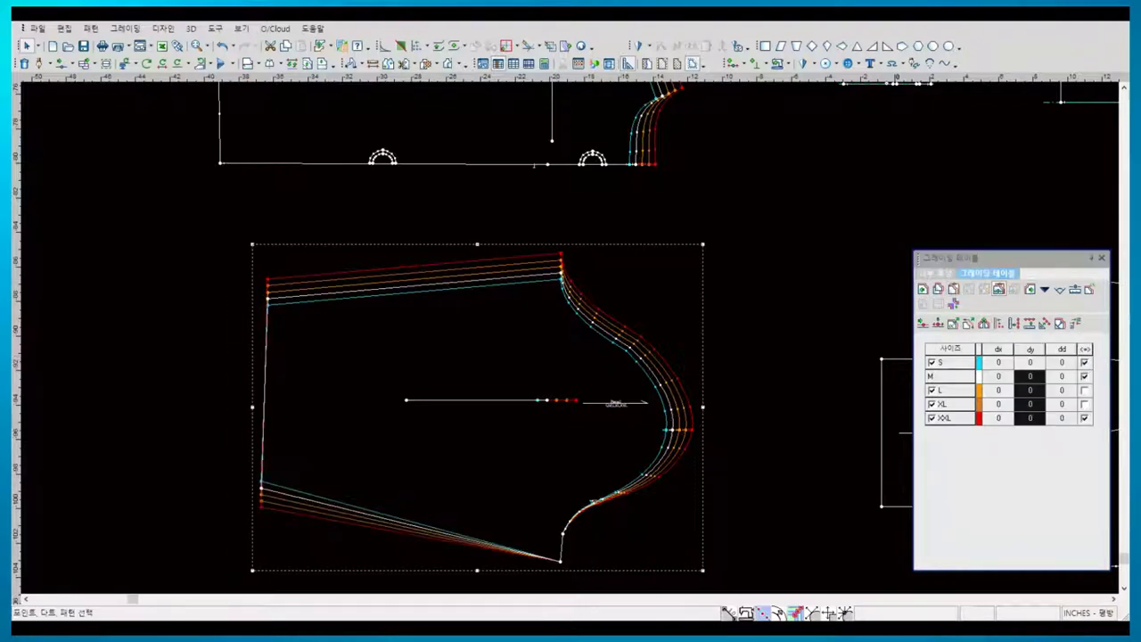
left_click(534, 164)
- Open Length Comparison and measure the sleeve's grain line across sizes
scroll(534, 165, "down", 2)
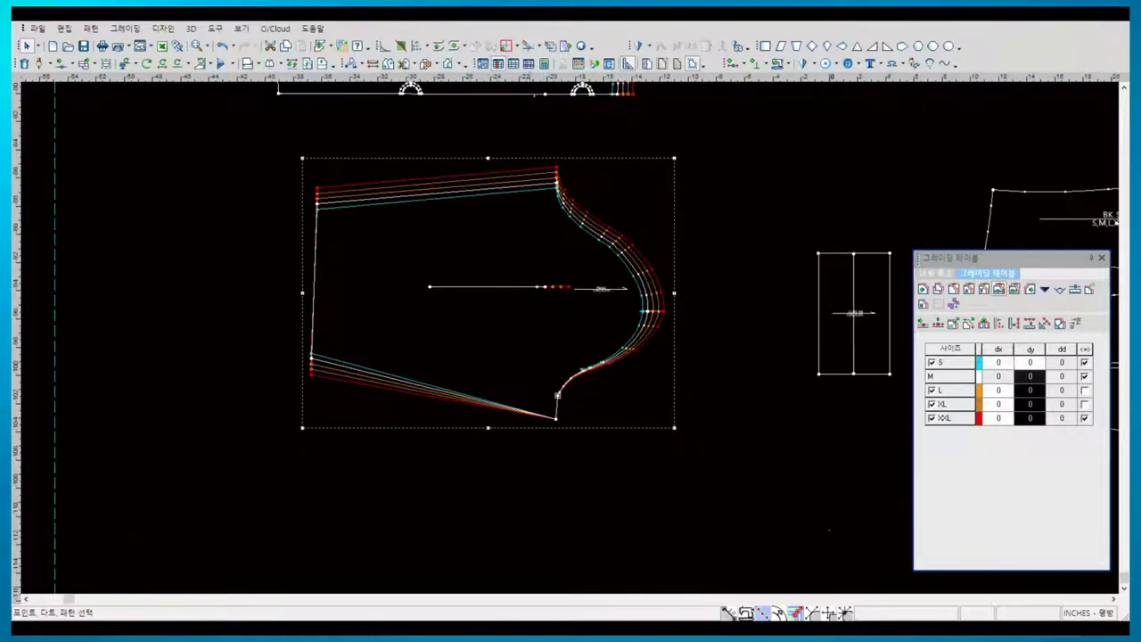
left_click(491, 286)
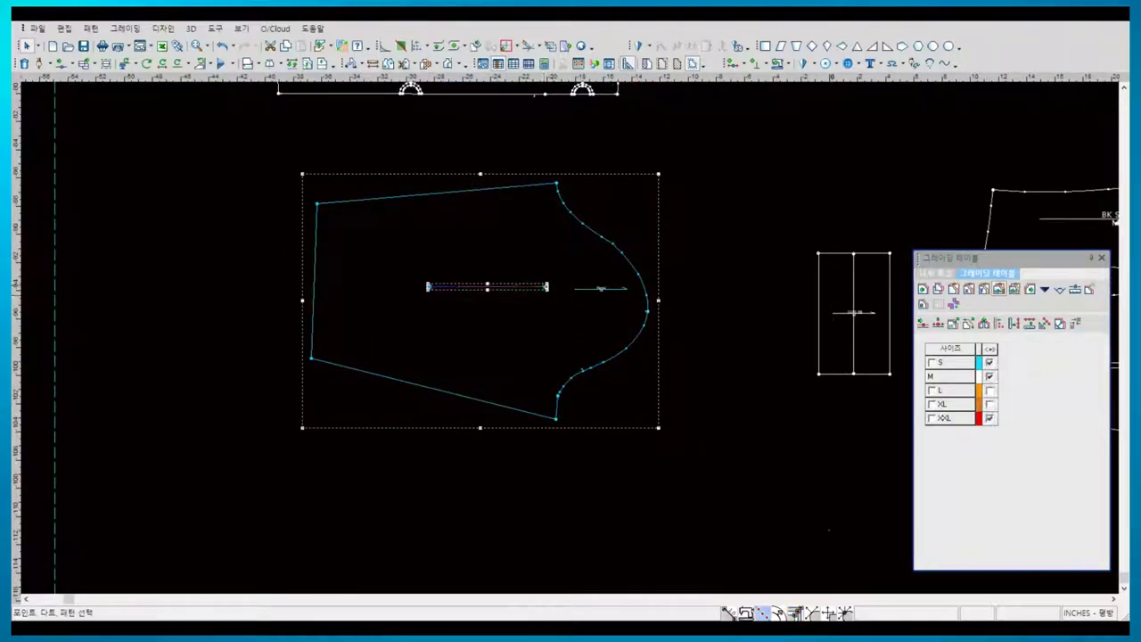
left_click(529, 63)
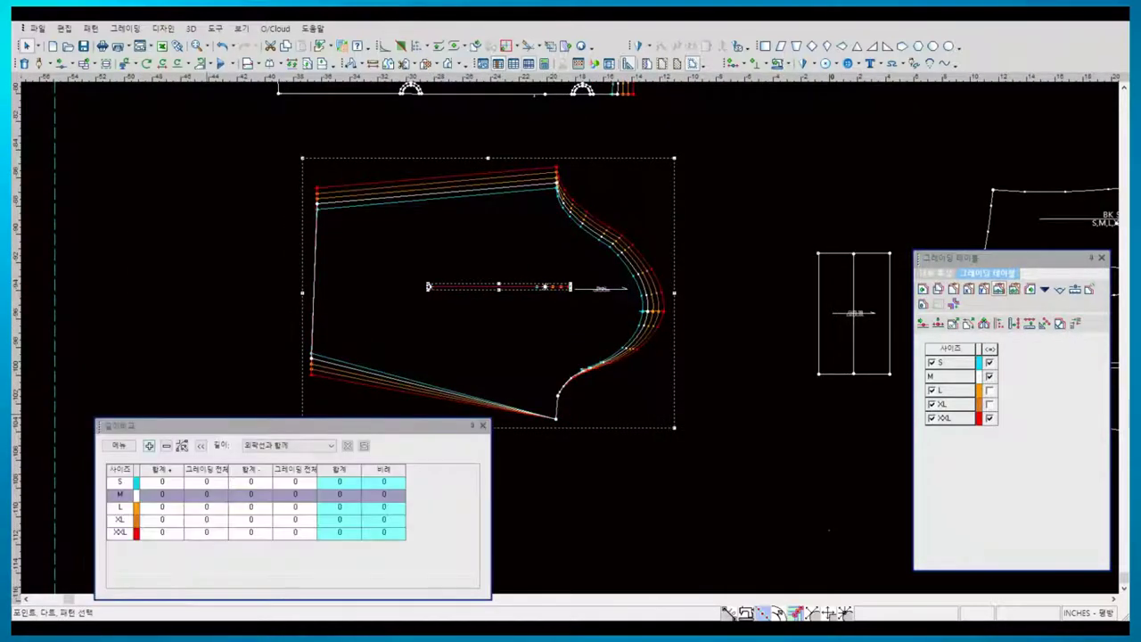
left_click(600, 288)
left_click(206, 469)
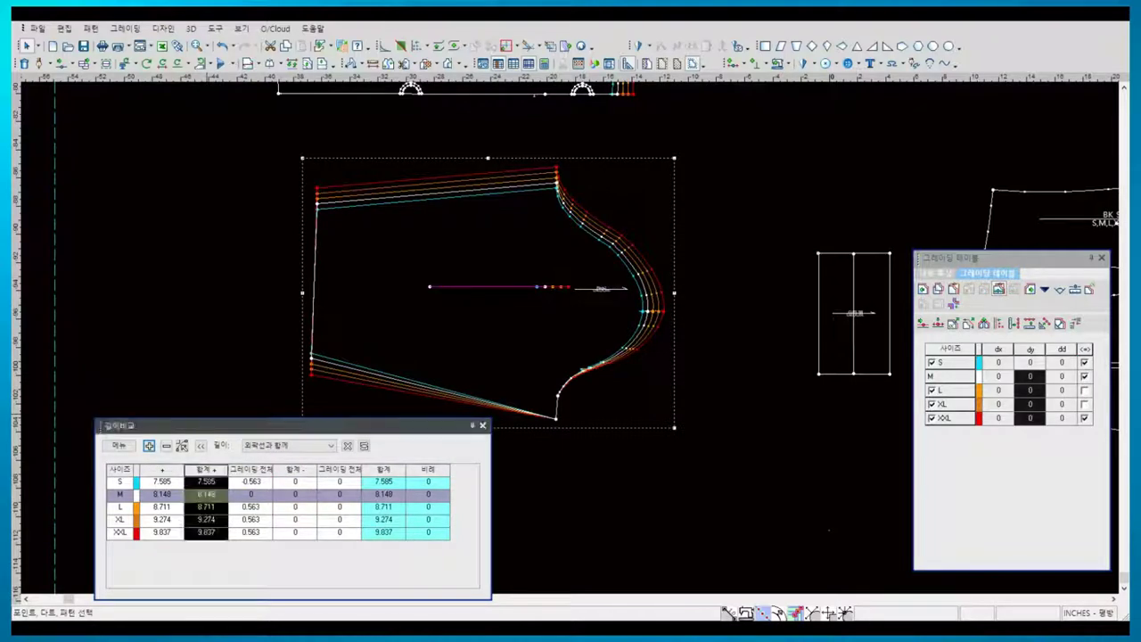
left_click(118, 445)
left_click(118, 445)
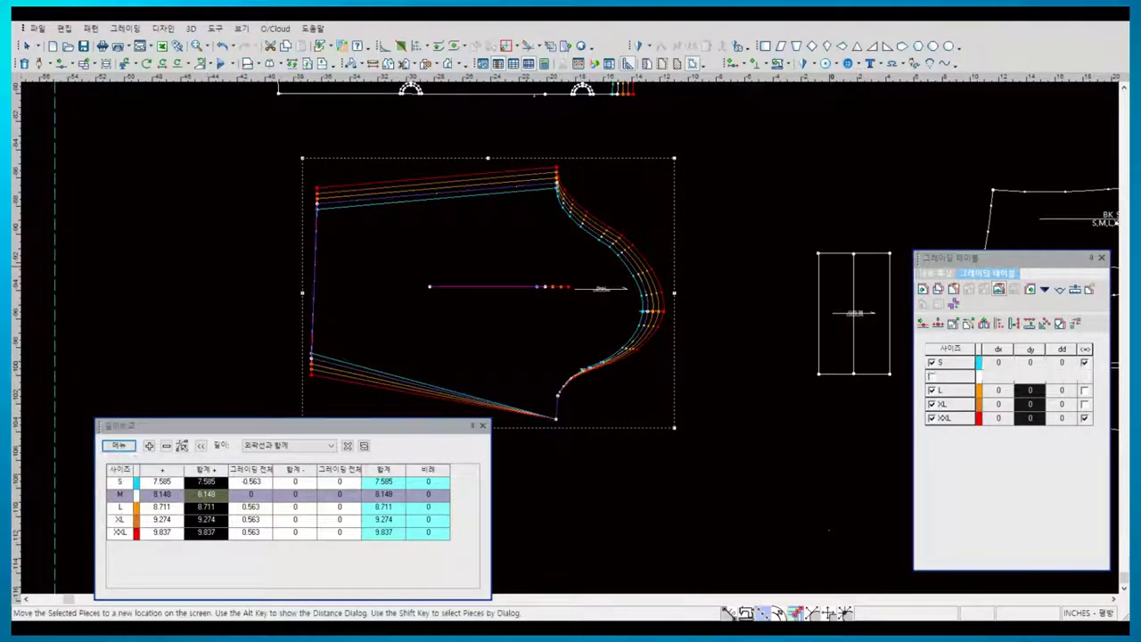
left_click(999, 288)
key("Escape")
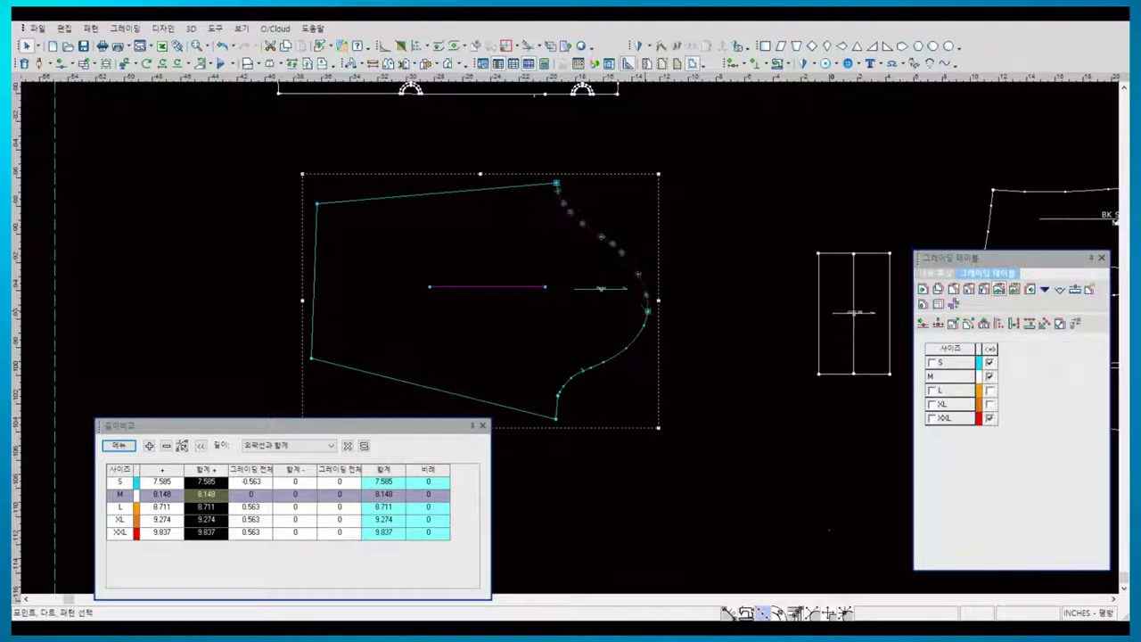
- Add the upper armhole segment length for all sizes, using first-perpendicular extension
left_click(119, 445)
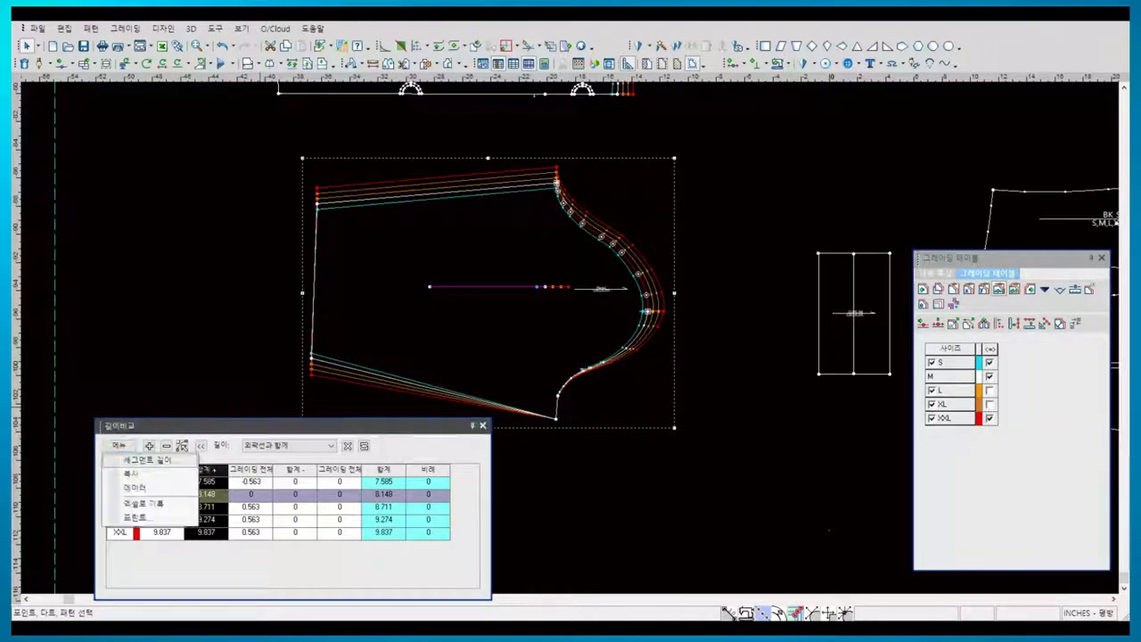
left_click(134, 491)
left_click(368, 515)
left_click(355, 478)
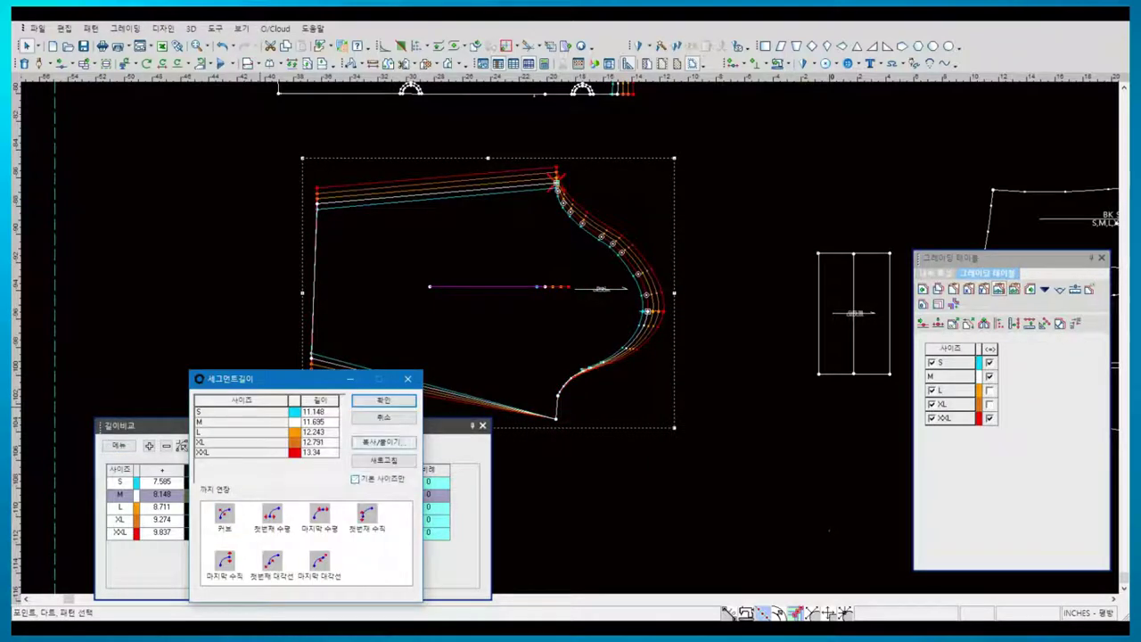
left_click(384, 442)
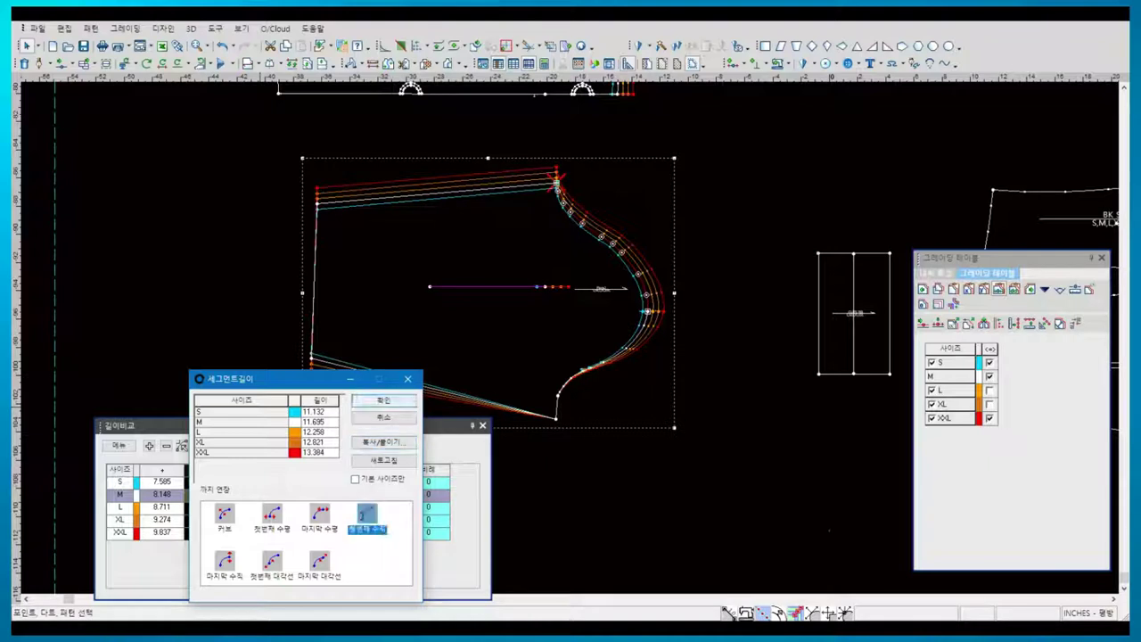
left_click(383, 400)
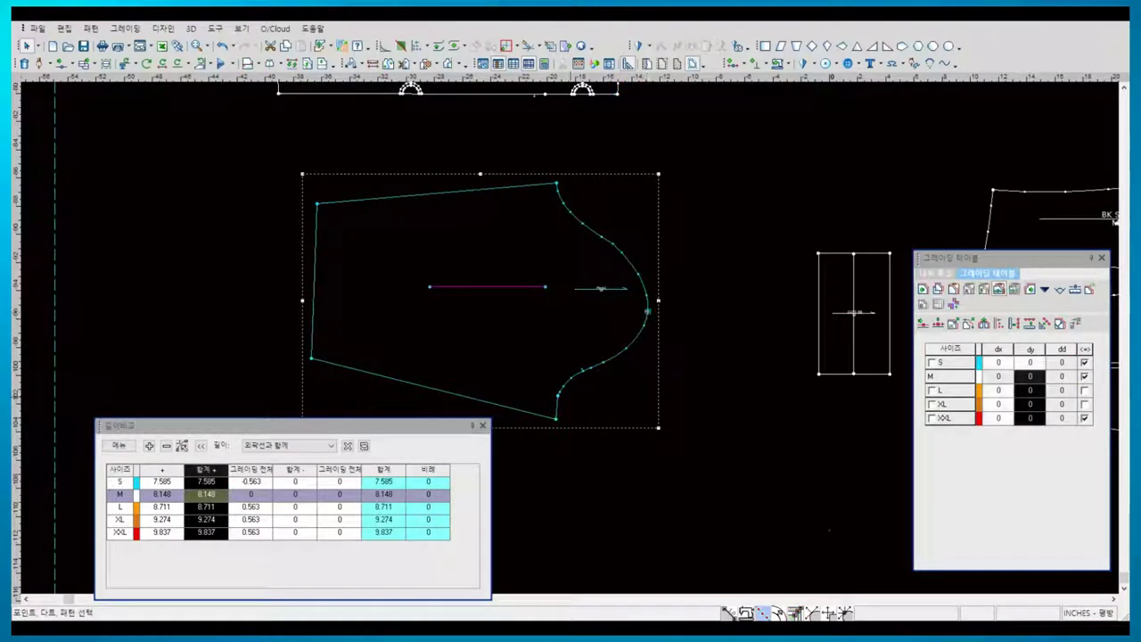
- Measure the lower armhole segment with last-perpendicular extension and paste its segment lengths
left_click(615, 355)
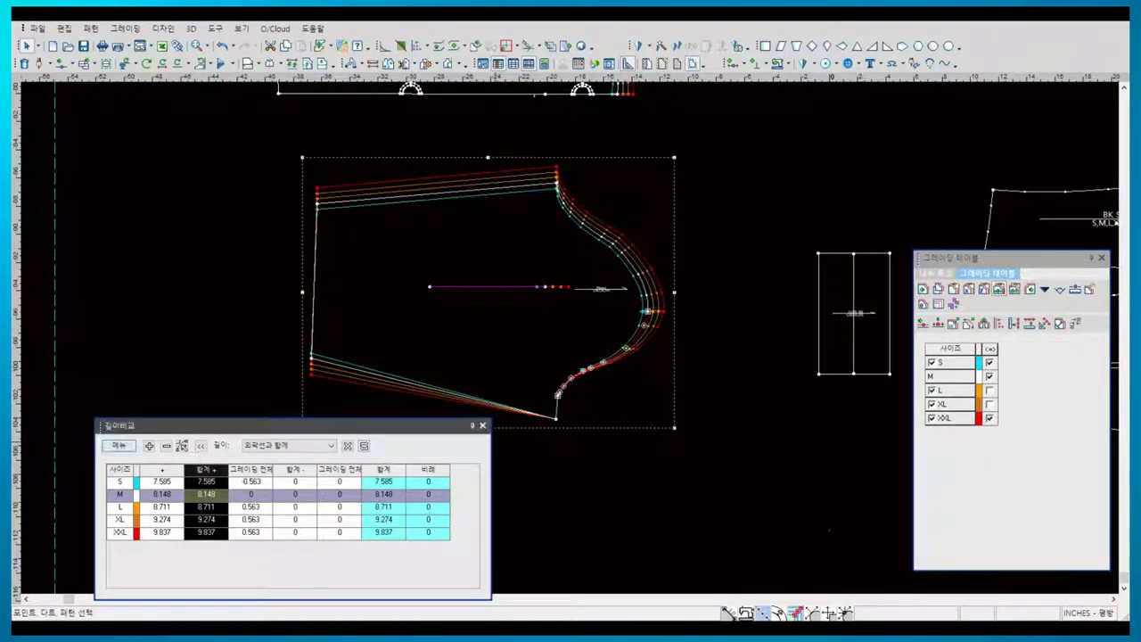
left_click(118, 445)
left_click(129, 470)
left_click(224, 515)
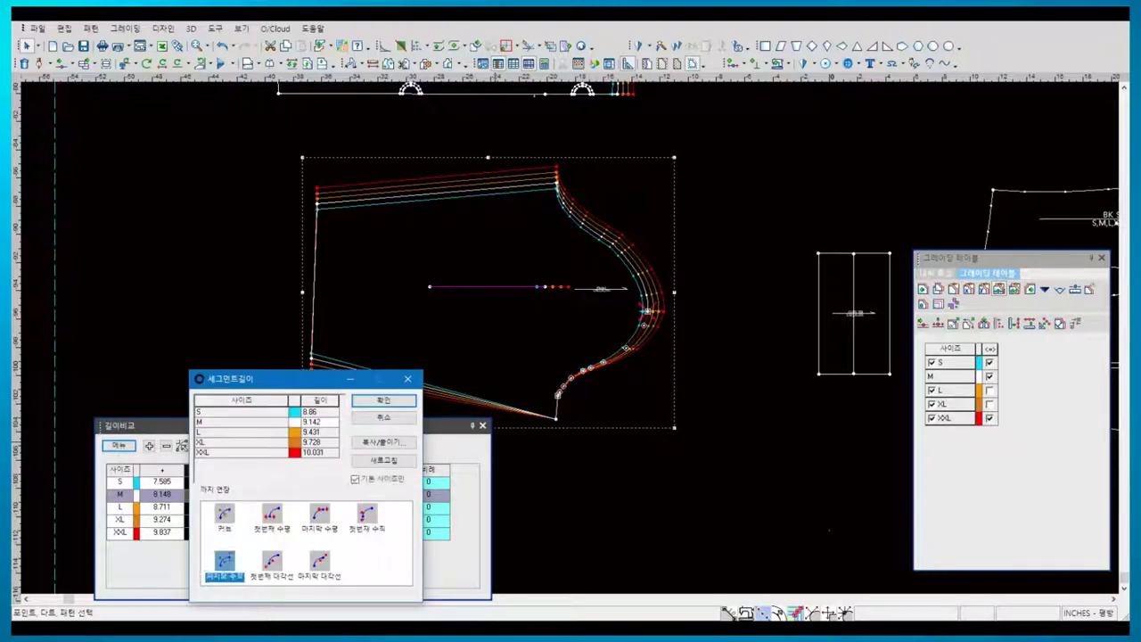
left_click(383, 442)
left_click(443, 478)
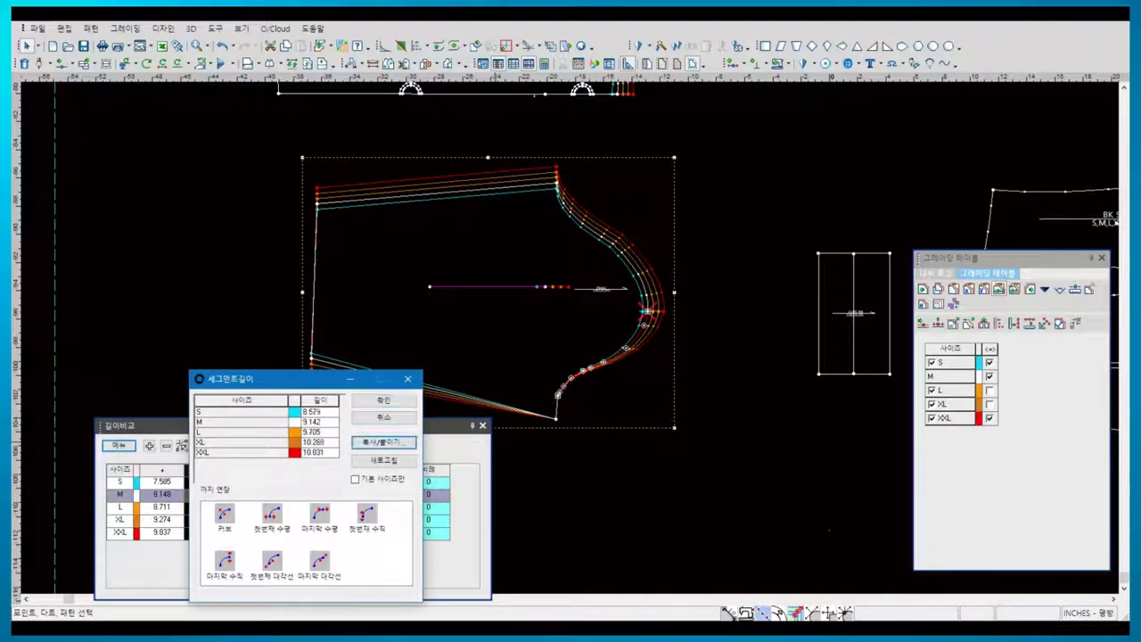
left_click(224, 560)
left_click(383, 400)
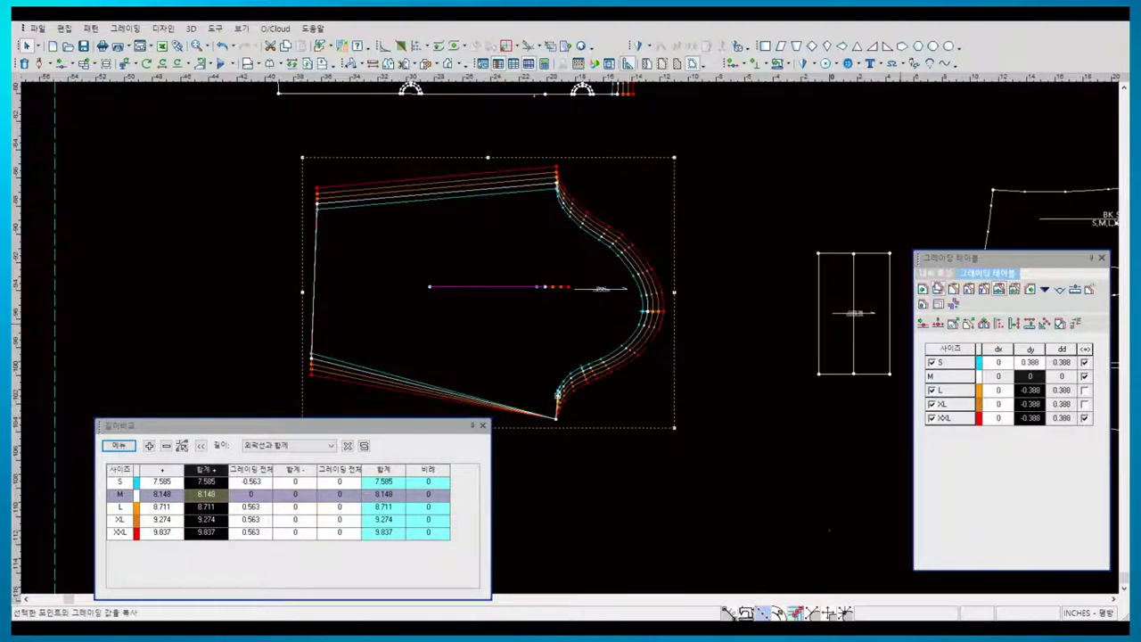
- Copy point grading to the bottom point and set the top-left corner's S dy to -0.188
left_click(555, 416)
left_click(556, 417)
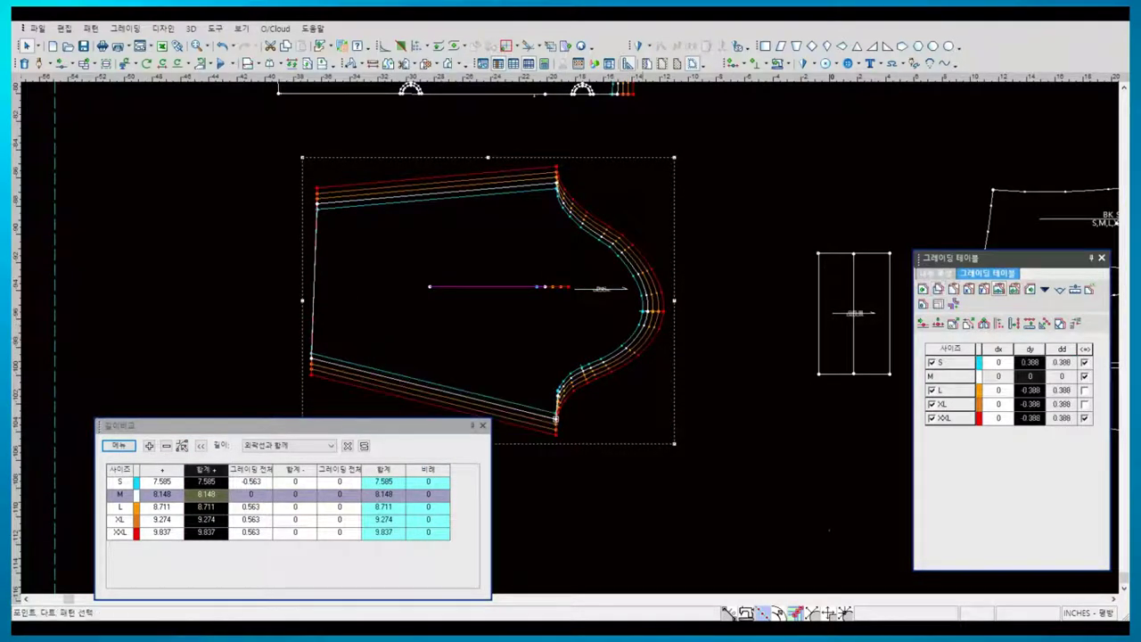
left_click(316, 203)
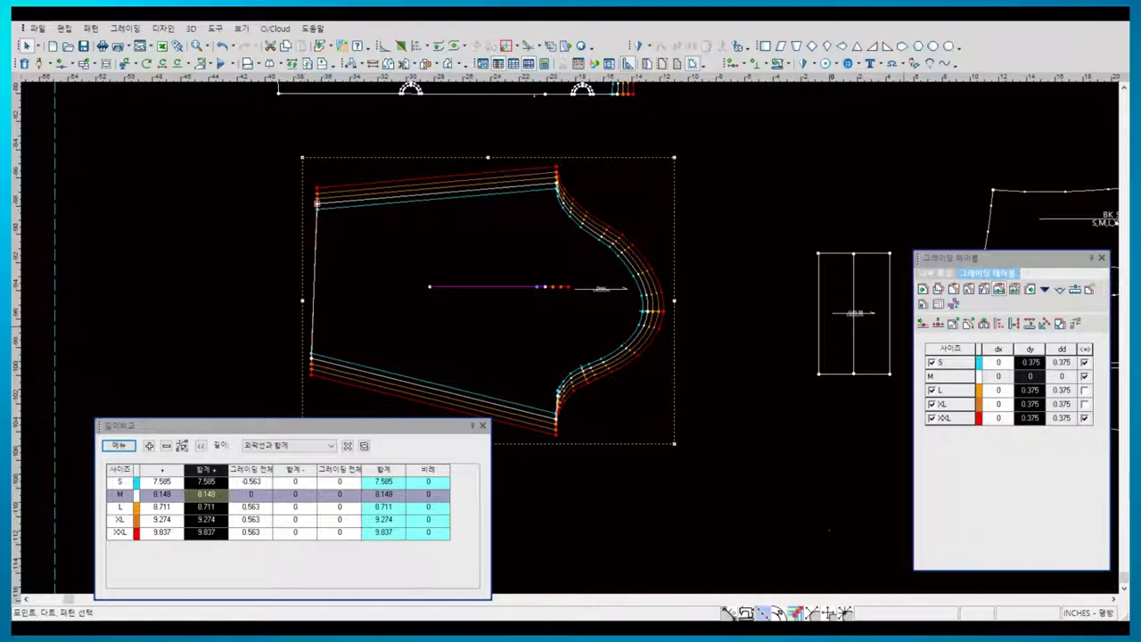
left_click(1030, 362)
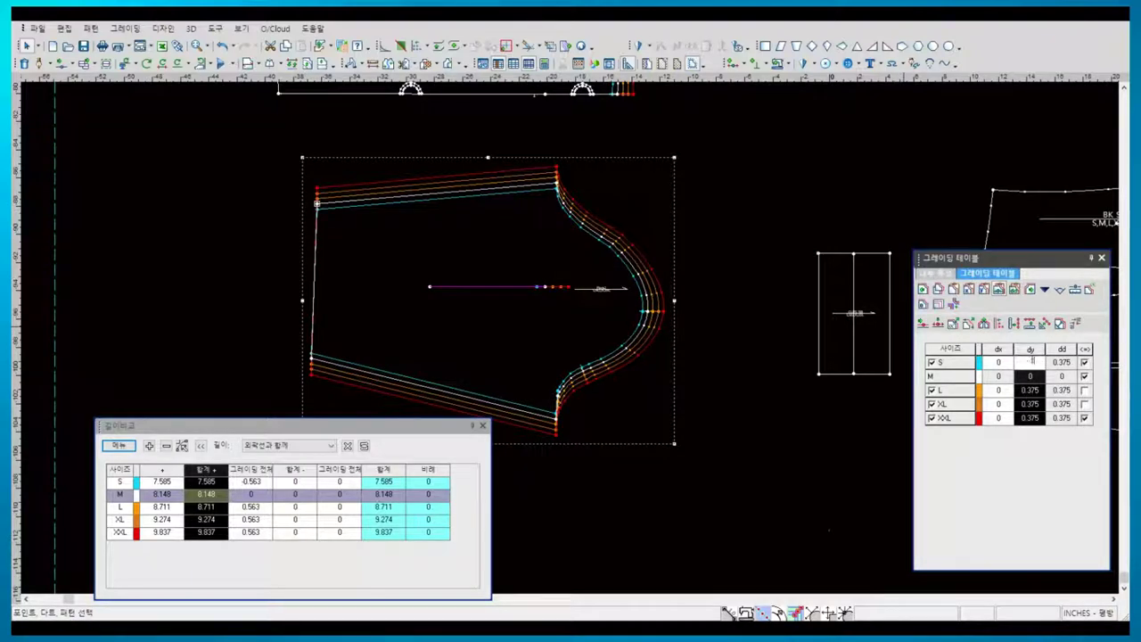
type(".1875")
key("Return")
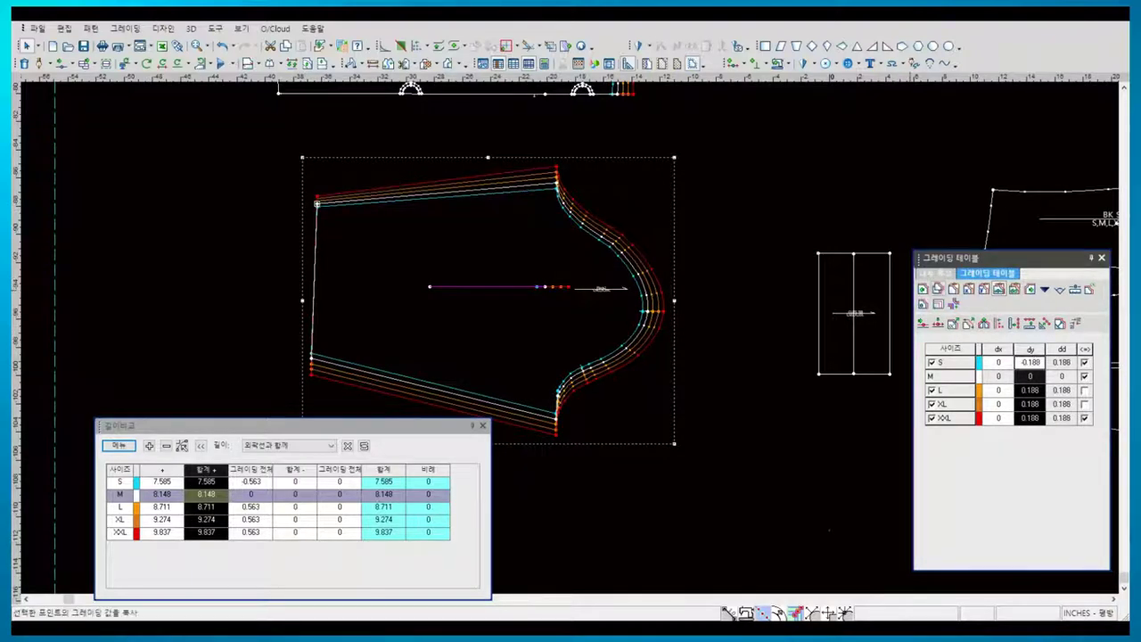
left_click(311, 359)
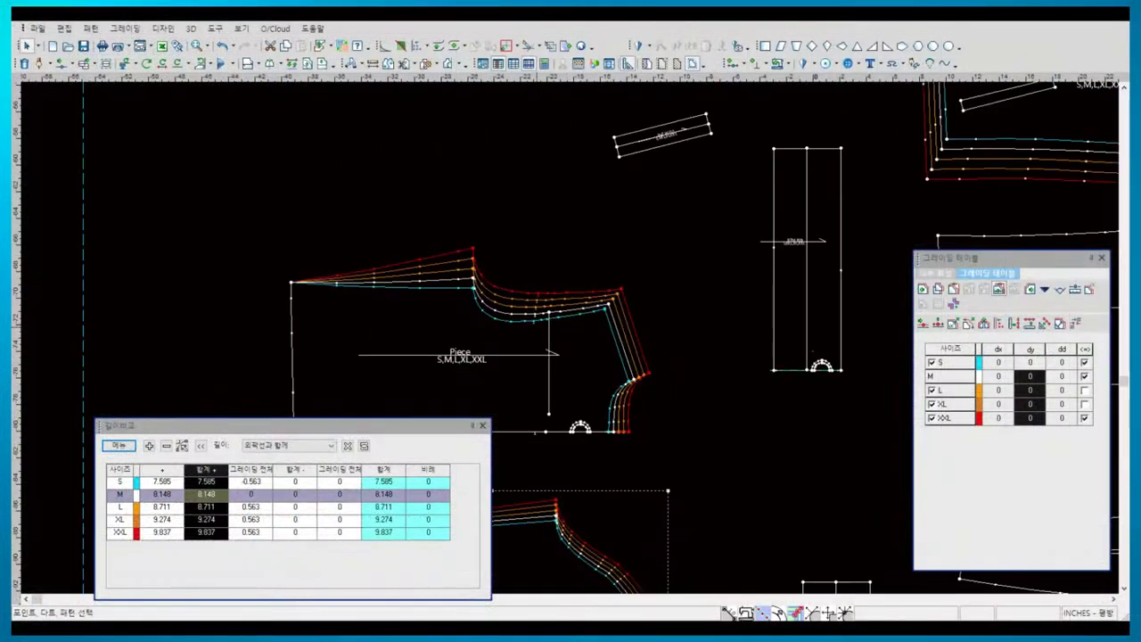
- Measure the body piece's neckline length for all sizes with first-horizontal extension
left_click(495, 309)
scroll(422, 401, "up", 2)
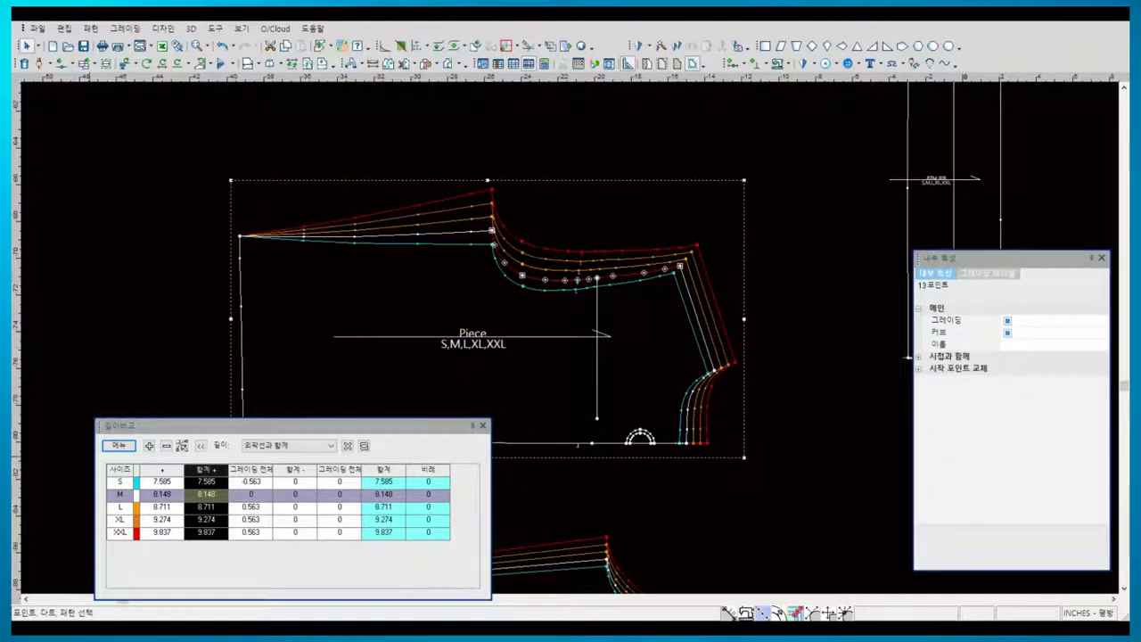
left_click(118, 445)
left_click(143, 496)
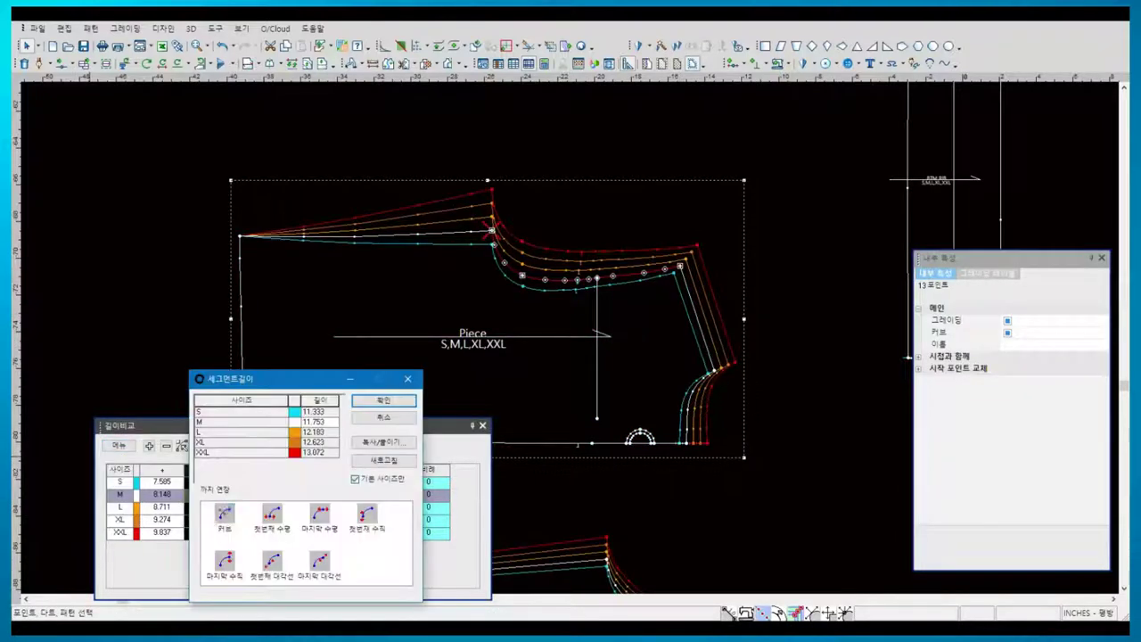
left_click(382, 441)
left_click(419, 463)
left_click(272, 515)
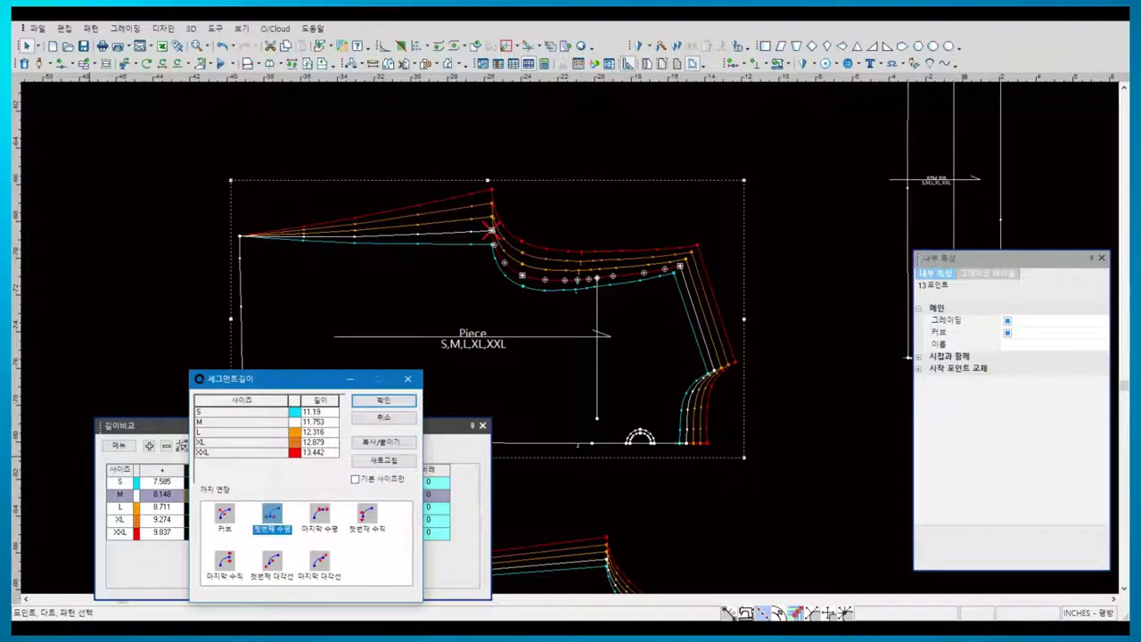
left_click(382, 400)
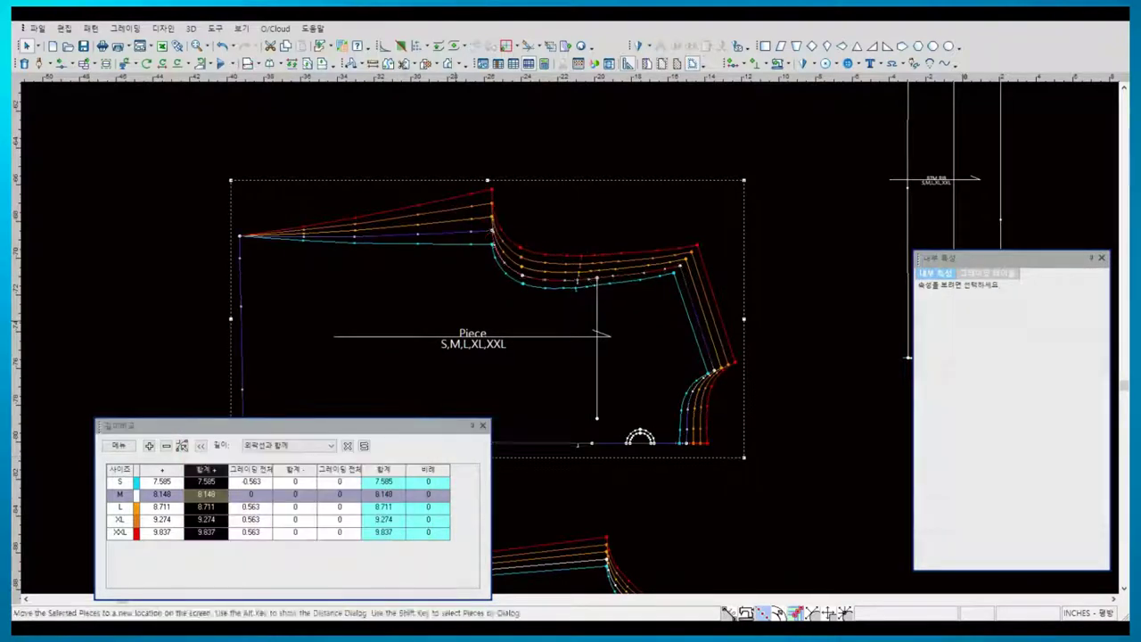
- Zero a neckline point's horizontal grading, then set it to 0.1 for every size
left_click(521, 275)
left_click(986, 273)
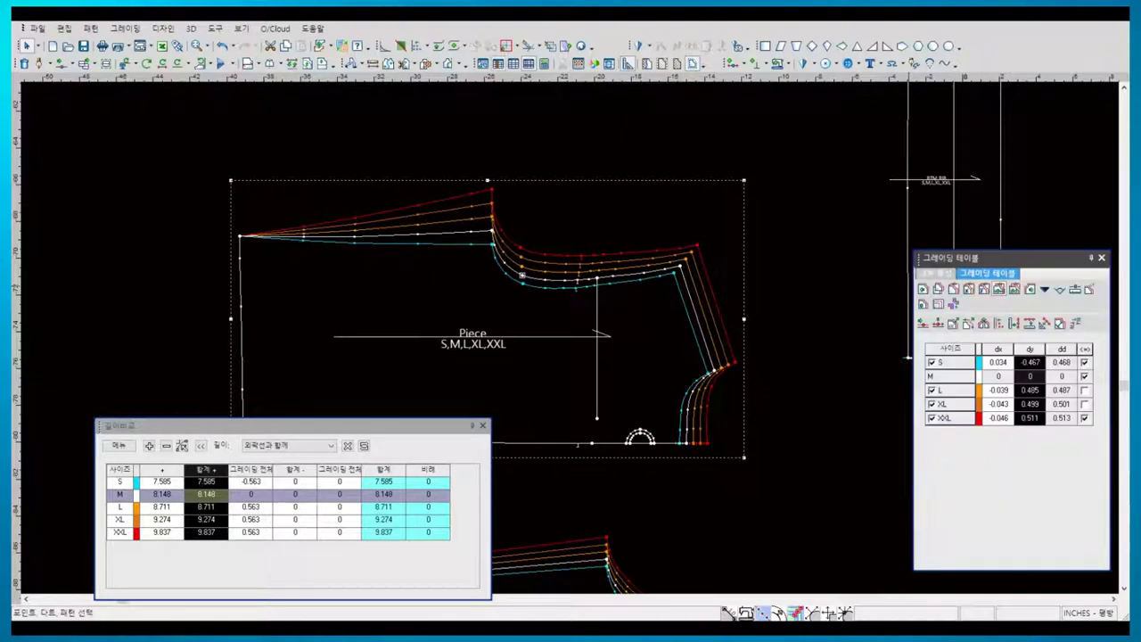
right_click(993, 350)
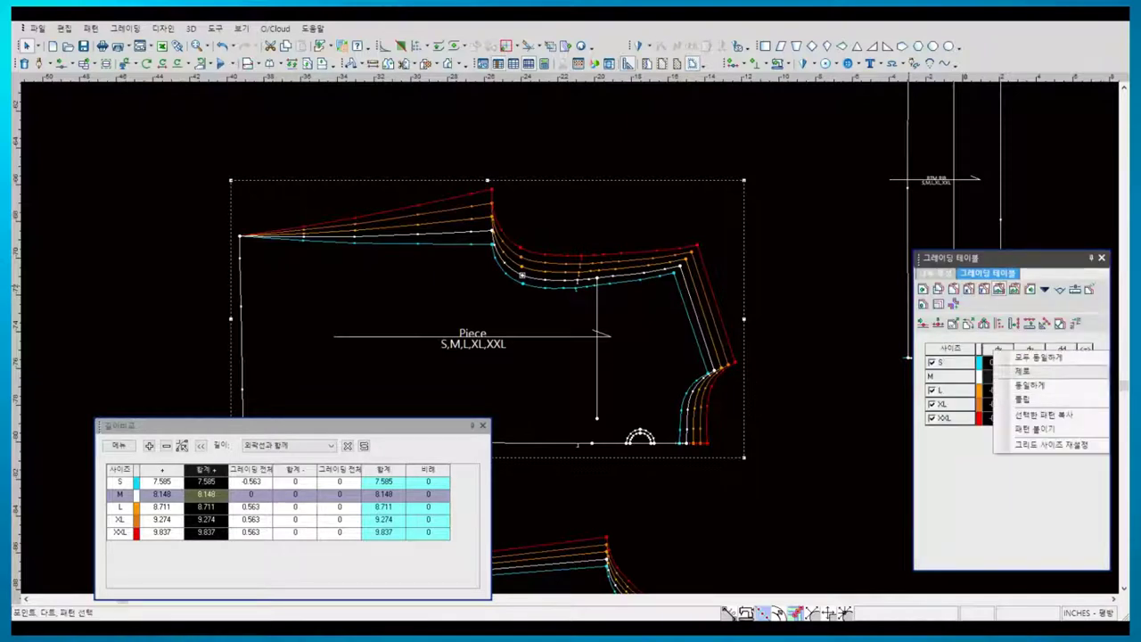
left_click(1021, 370)
left_click(998, 362)
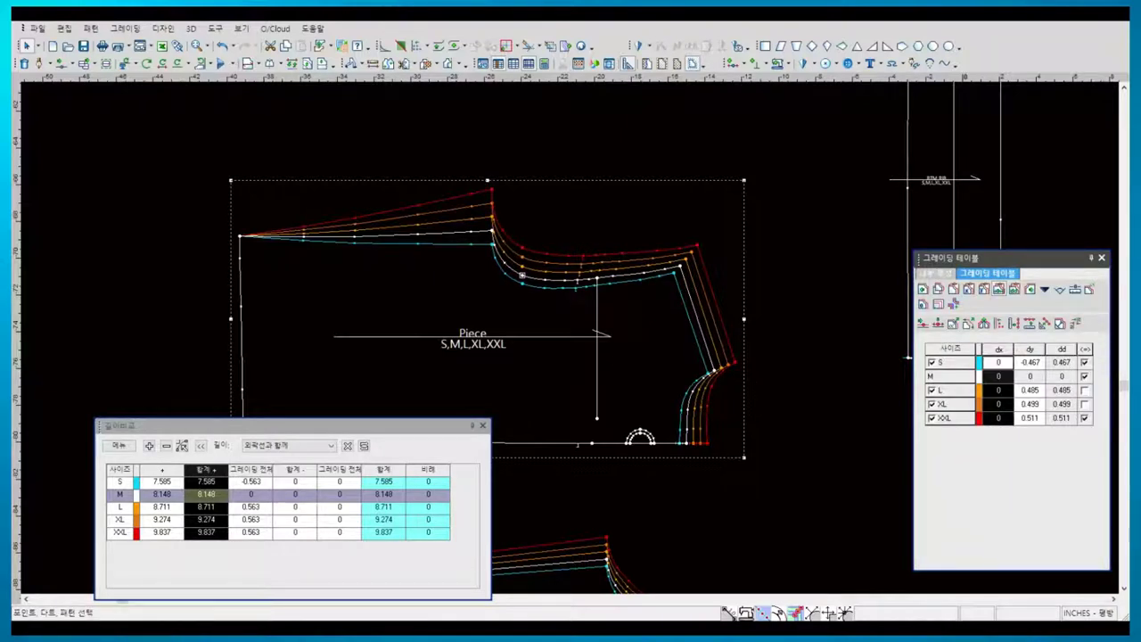
type("0.1")
key("Return")
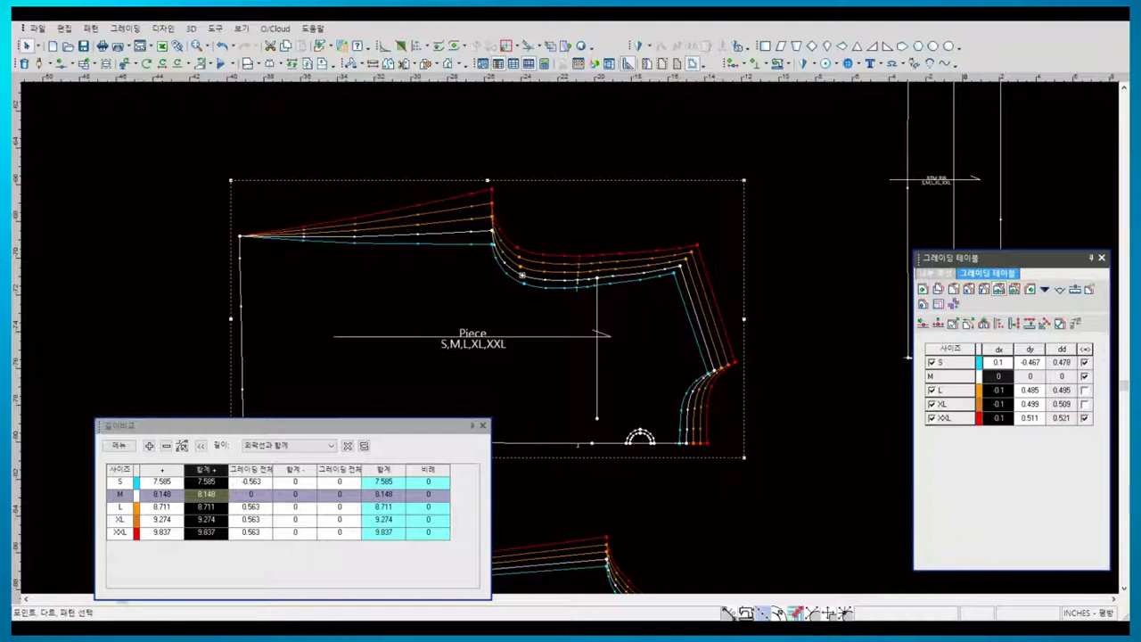
left_click(998, 348)
right_click(998, 349)
left_click(1025, 400)
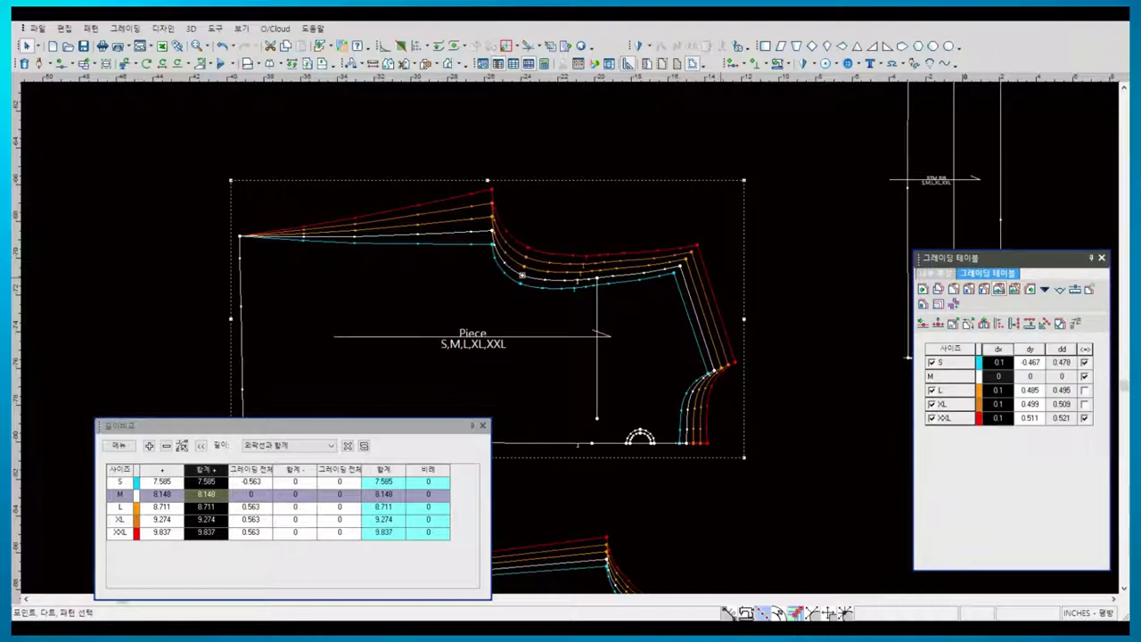
left_click(491, 230)
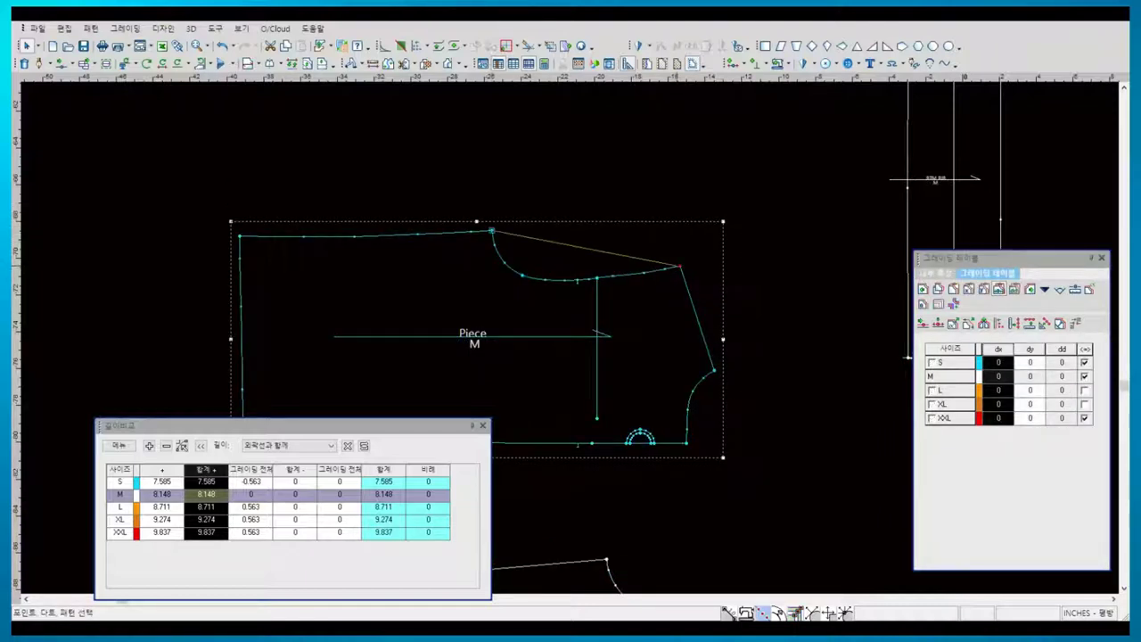
- Paste segment grading onto the selected top curve for all sizes
left_click(118, 445)
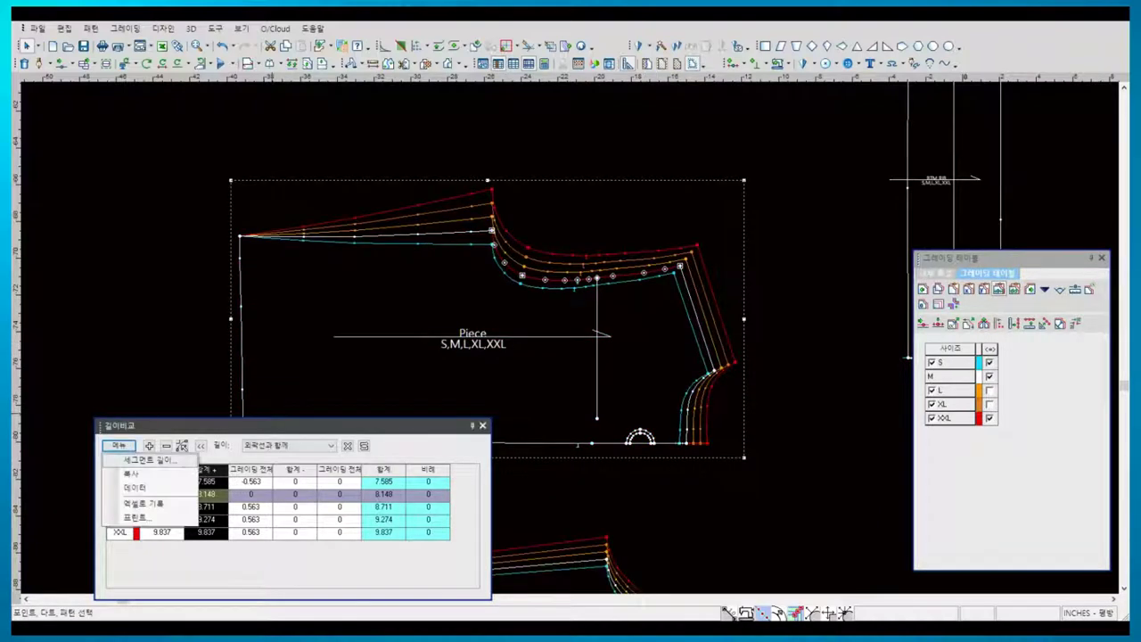
left_click(147, 459)
left_click(384, 441)
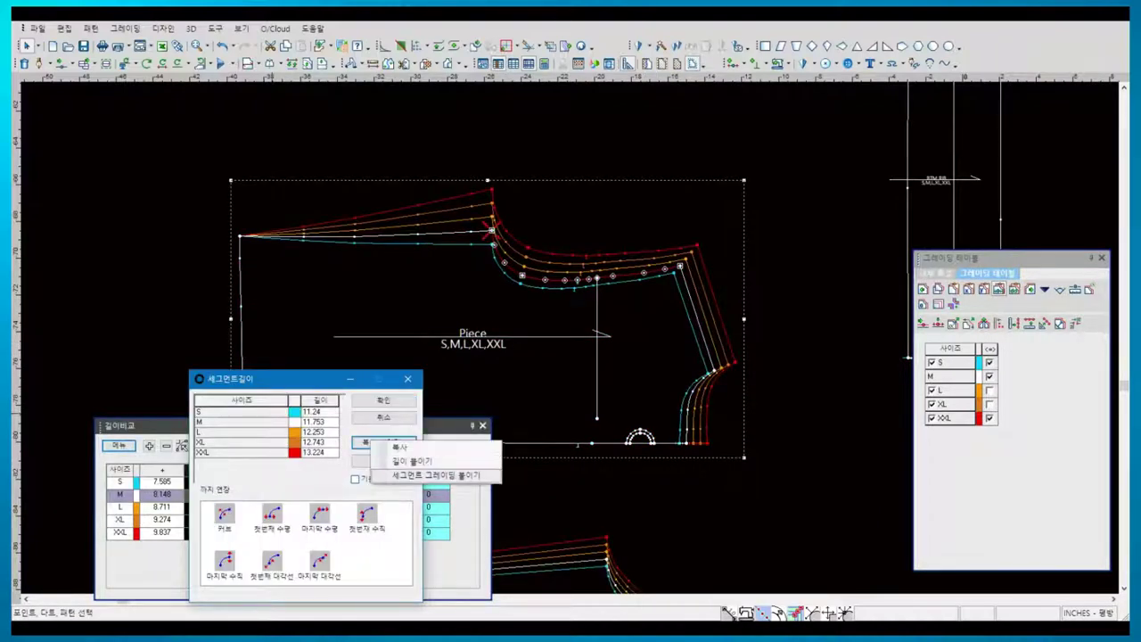
left_click(410, 458)
left_click(383, 400)
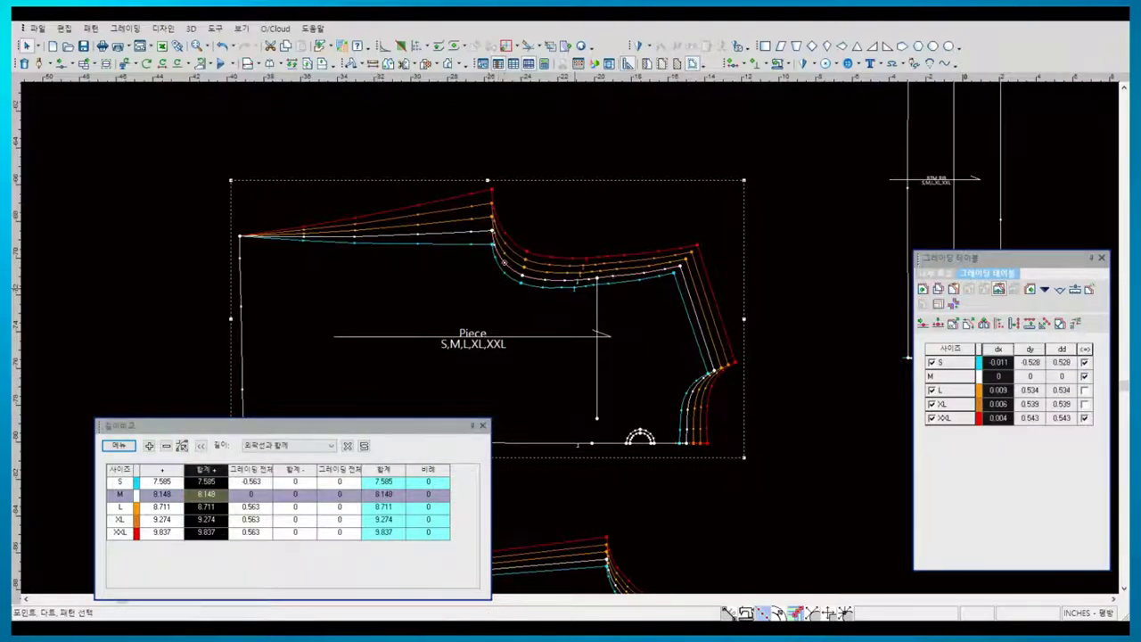
- Make the inner points along the neckline curve non-grading
scroll(585, 227, "up", 2)
left_click(432, 287)
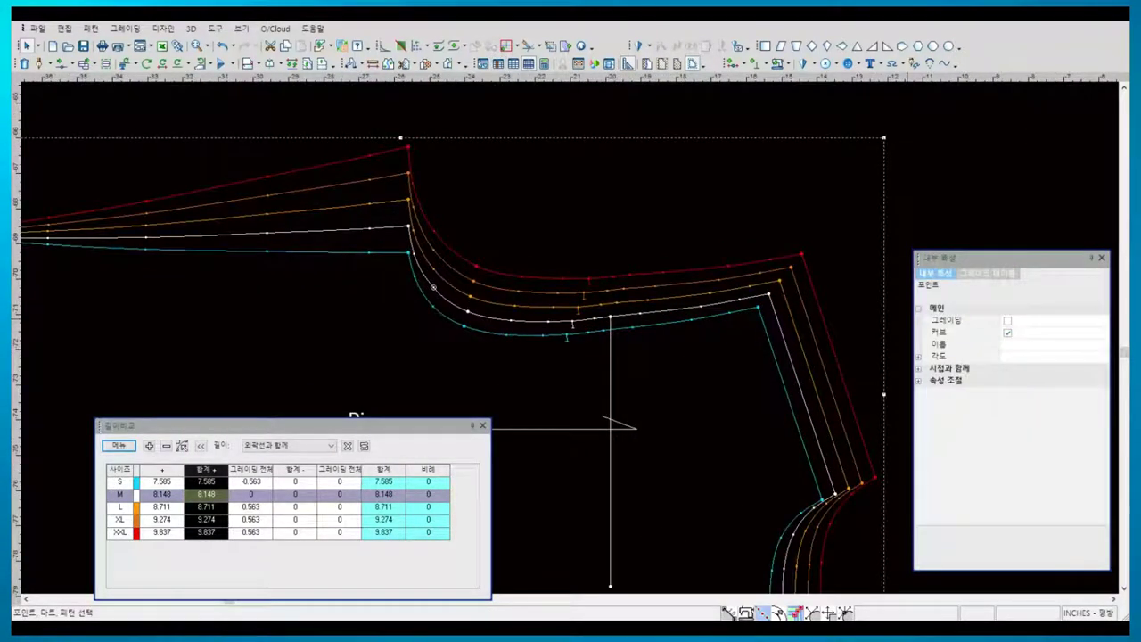
left_click(1007, 320)
left_click(1007, 320)
left_click(1007, 320)
left_click(467, 311)
left_click(1007, 320)
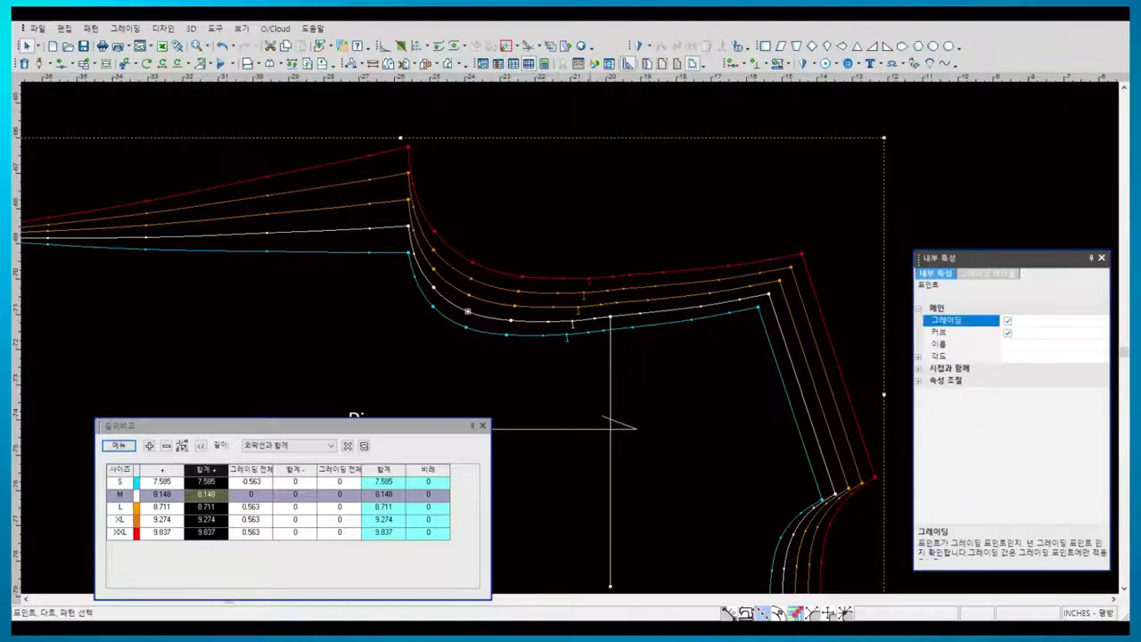
left_click(510, 319)
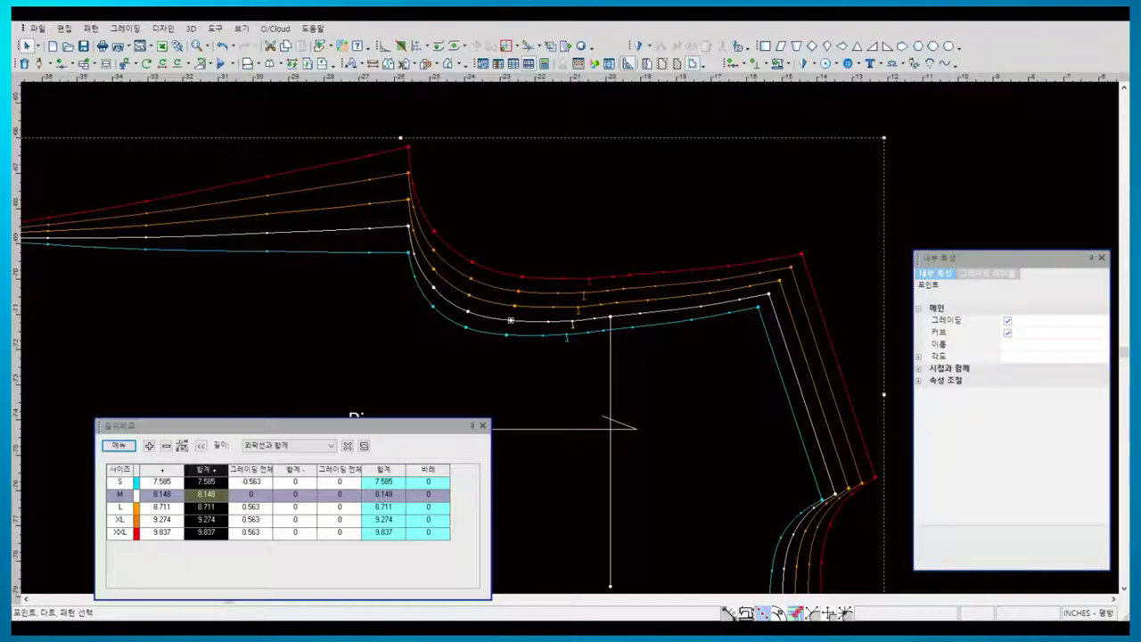
left_click(1007, 320)
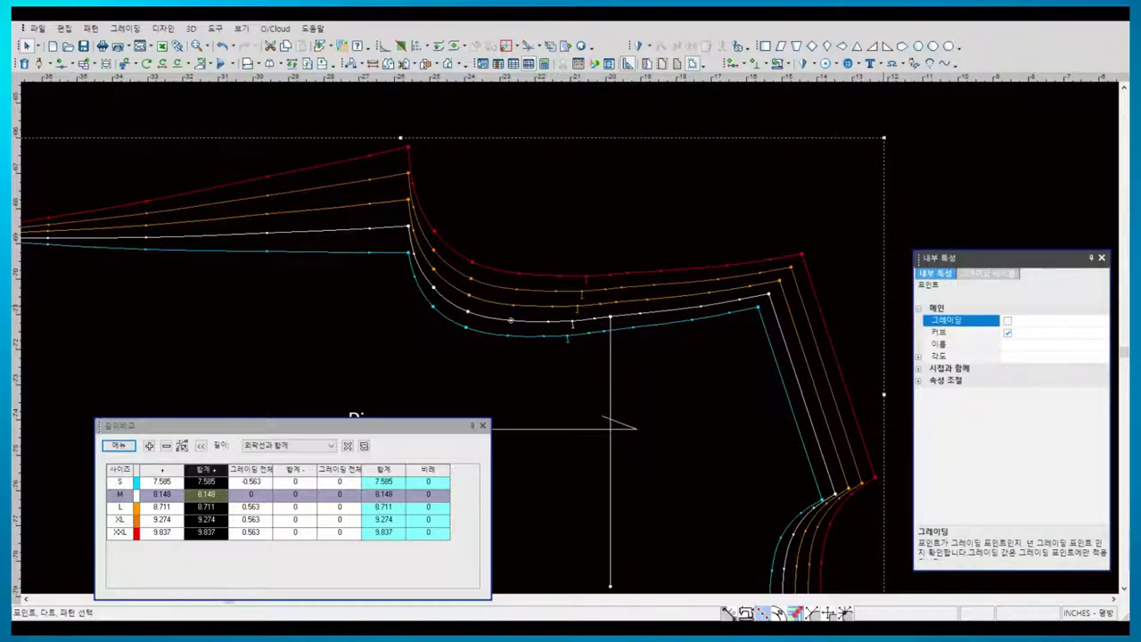
key("Escape")
- Select the 13-point M curve and paste segment grading across all sizes again
left_click(610, 318)
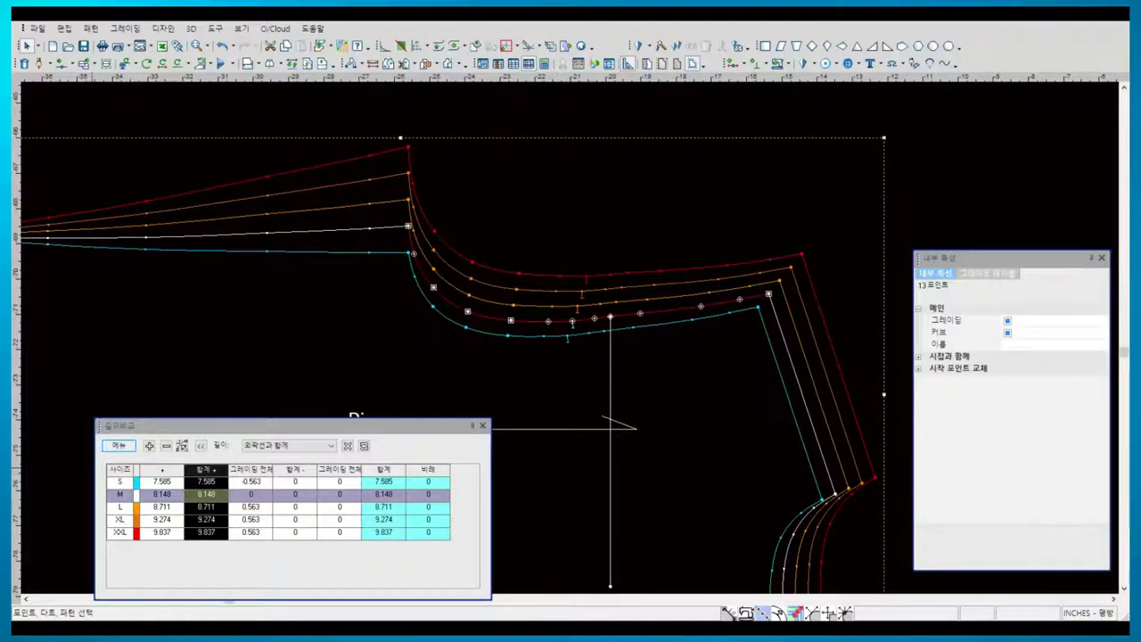
left_click(118, 445)
left_click(134, 476)
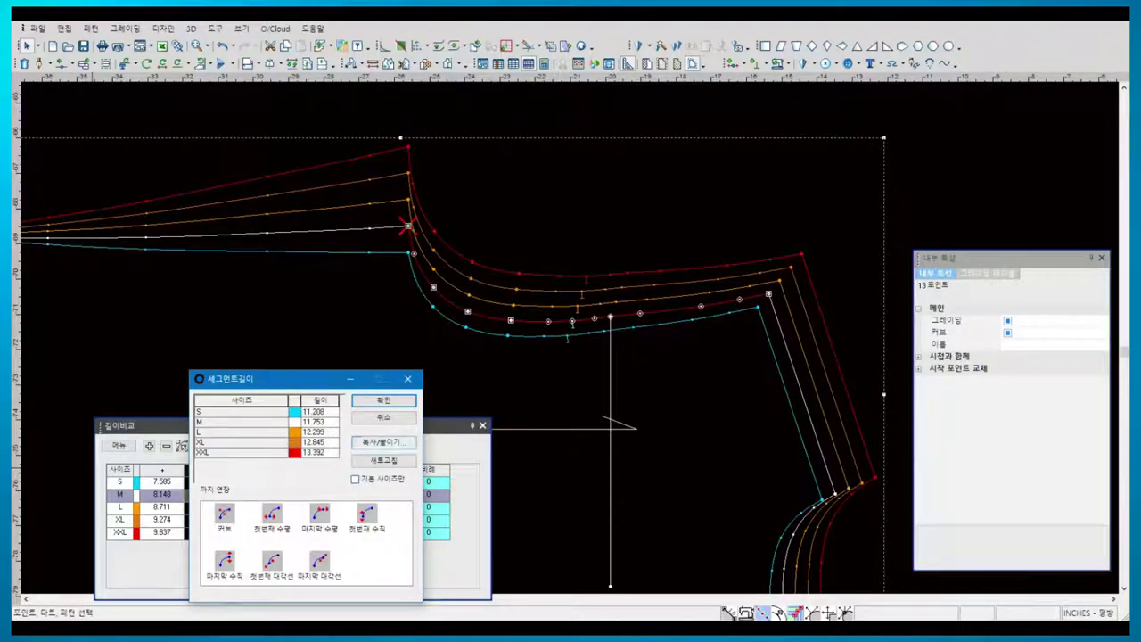
left_click(383, 441)
left_click(471, 475)
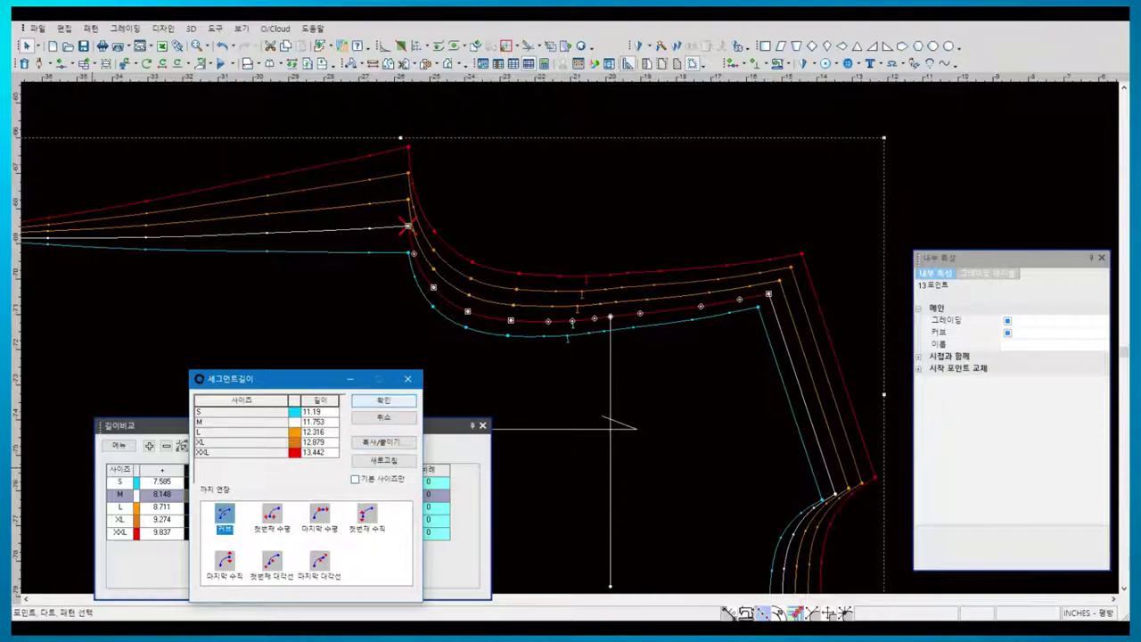
left_click(383, 399)
left_click(352, 410)
scroll(478, 283, "down", 3)
- Give the FT corner point a 0.1 horizontal grade, then reverse its sign for all sizes
scroll(524, 371, "down", 3)
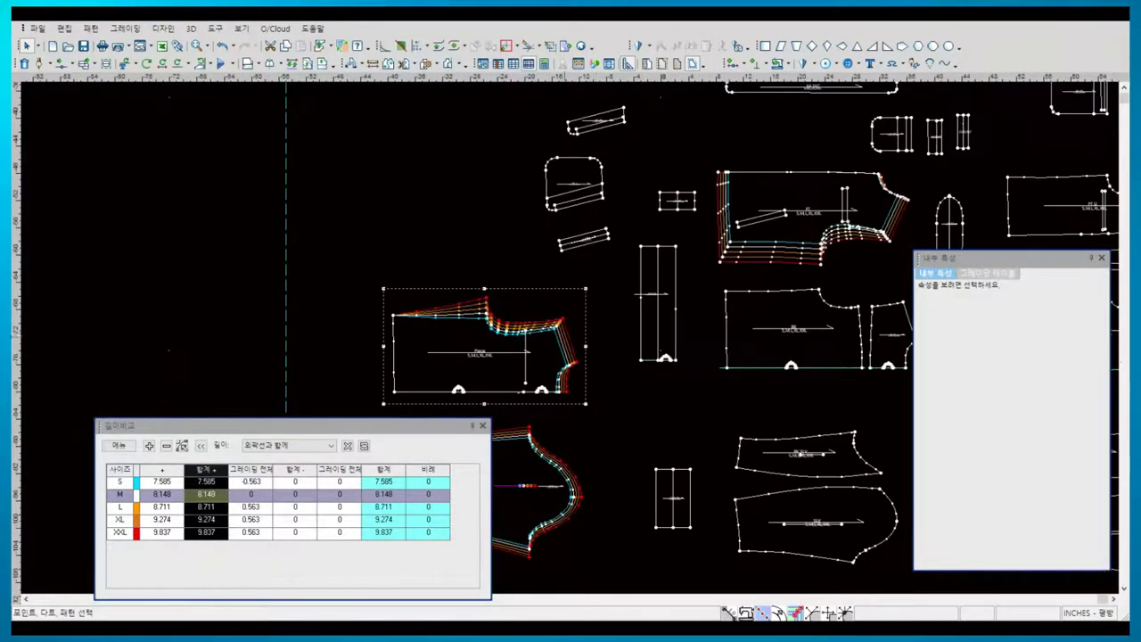
scroll(524, 370, "down", 1)
scroll(766, 250, "up", 1)
scroll(766, 250, "up", 3)
scroll(714, 284, "up", 3)
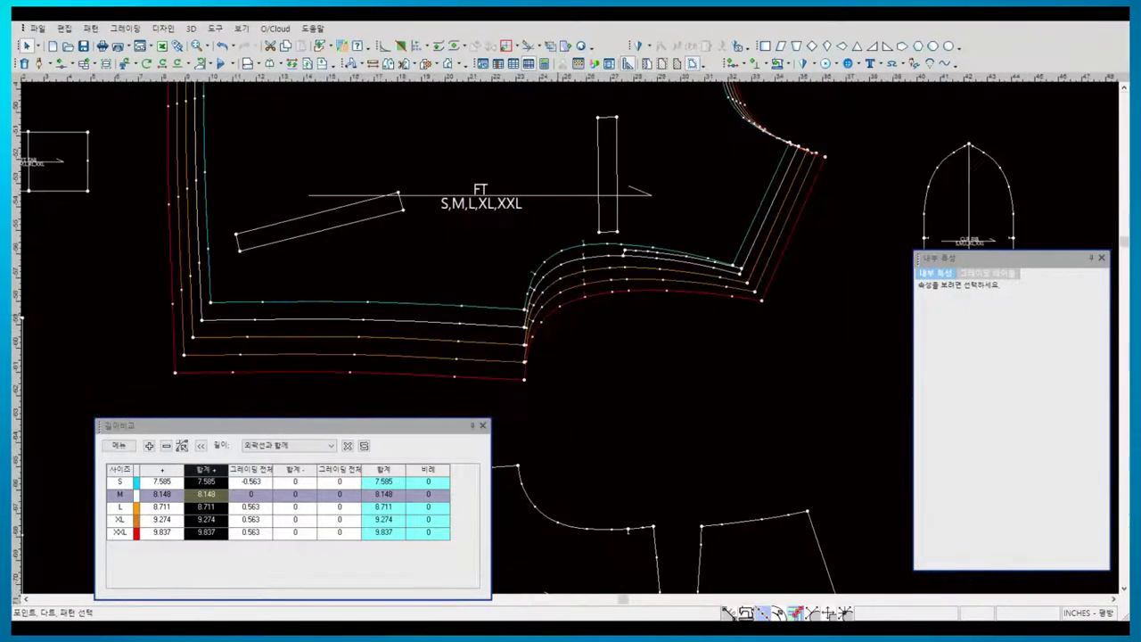
left_click(541, 276)
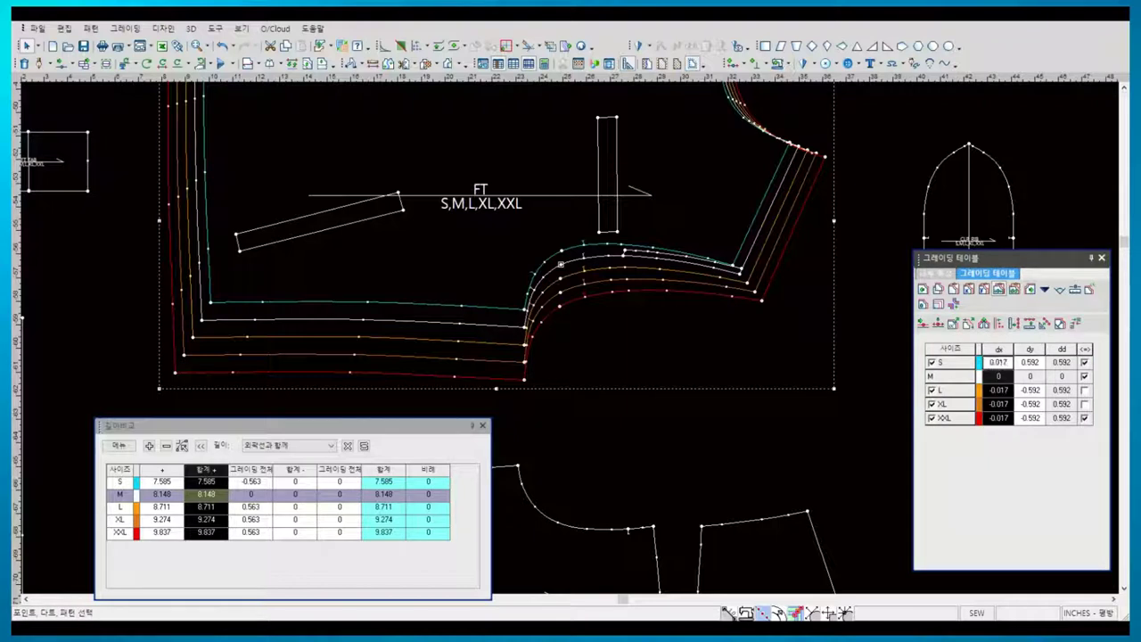
type("0.1")
key("Return")
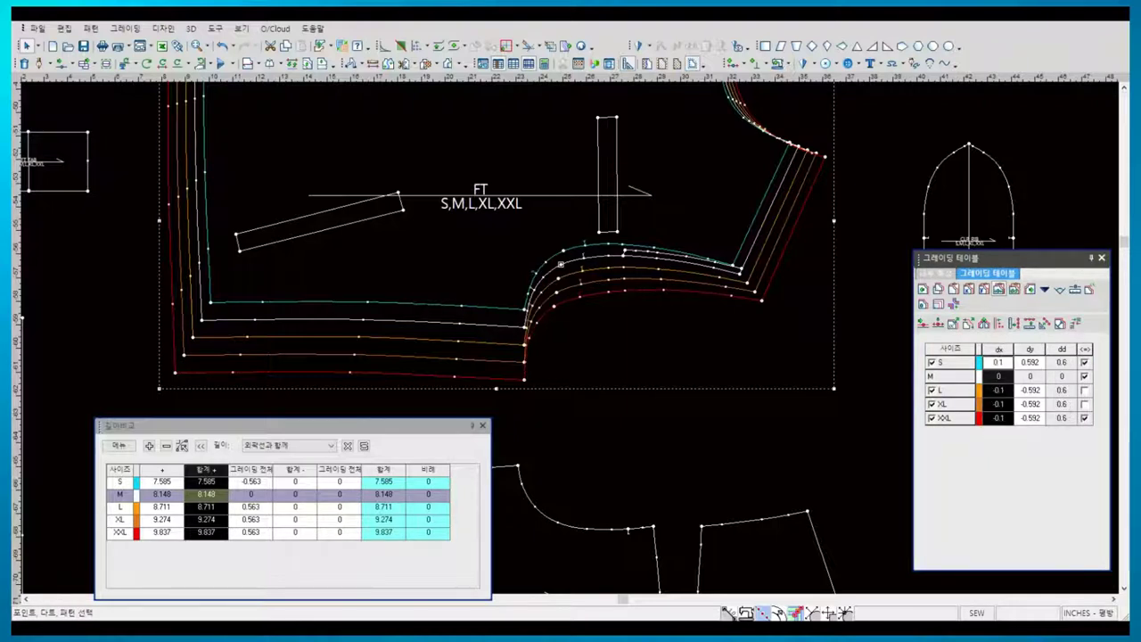
left_click(998, 349)
right_click(995, 348)
left_click(1043, 398)
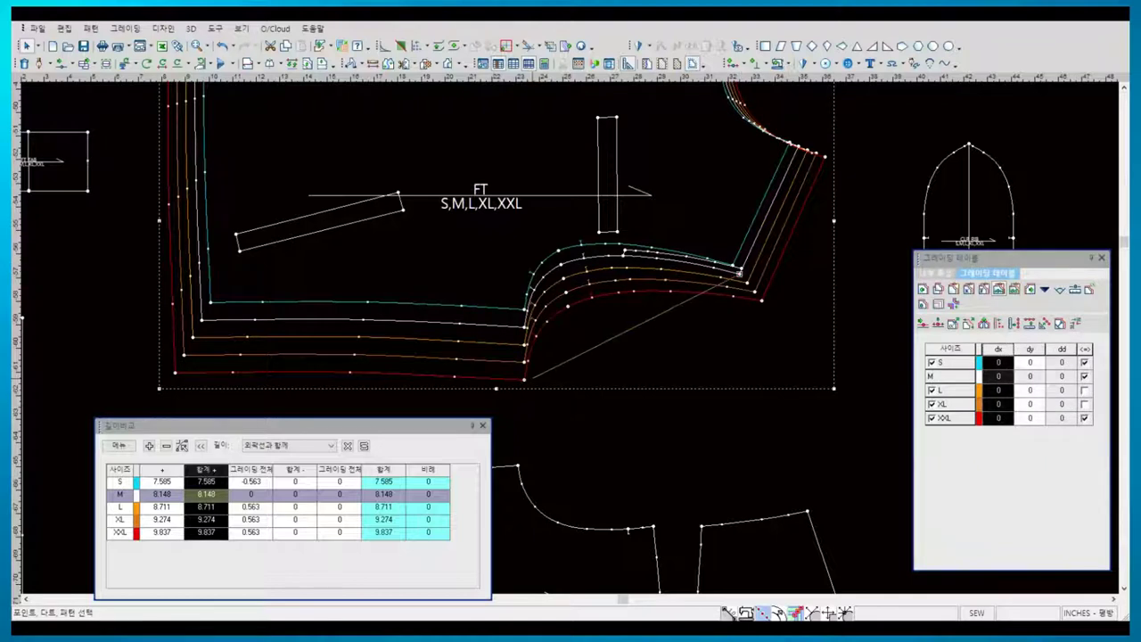
- Measure the FT curve's length for all sizes and paste its segment grading
left_click(561, 263)
left_click(119, 445)
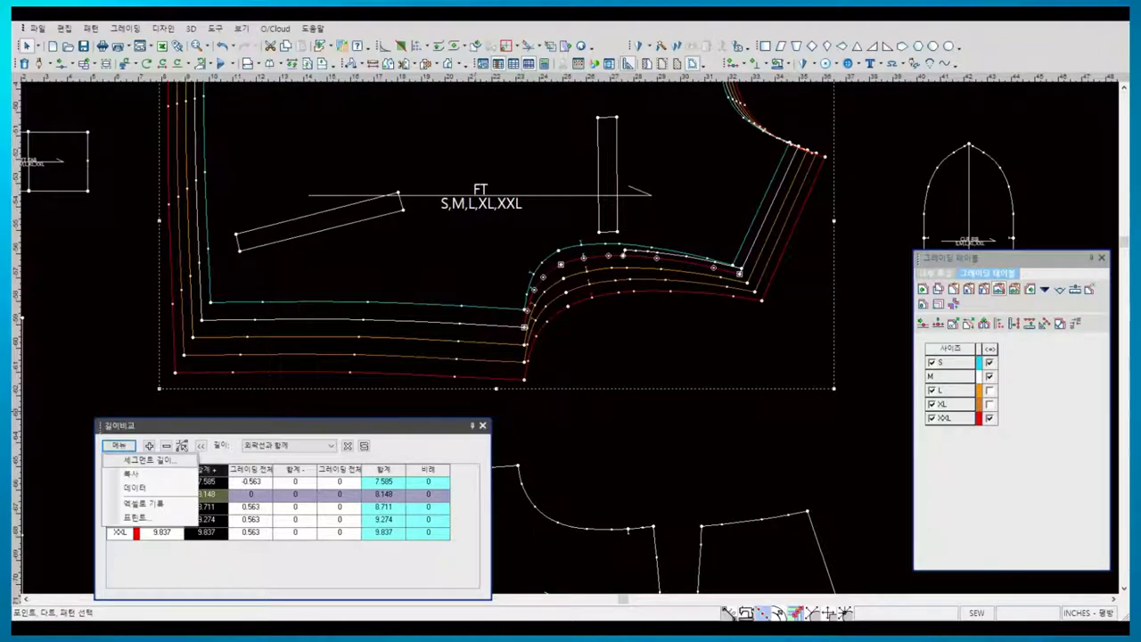
left_click(143, 496)
left_click(355, 479)
left_click(383, 442)
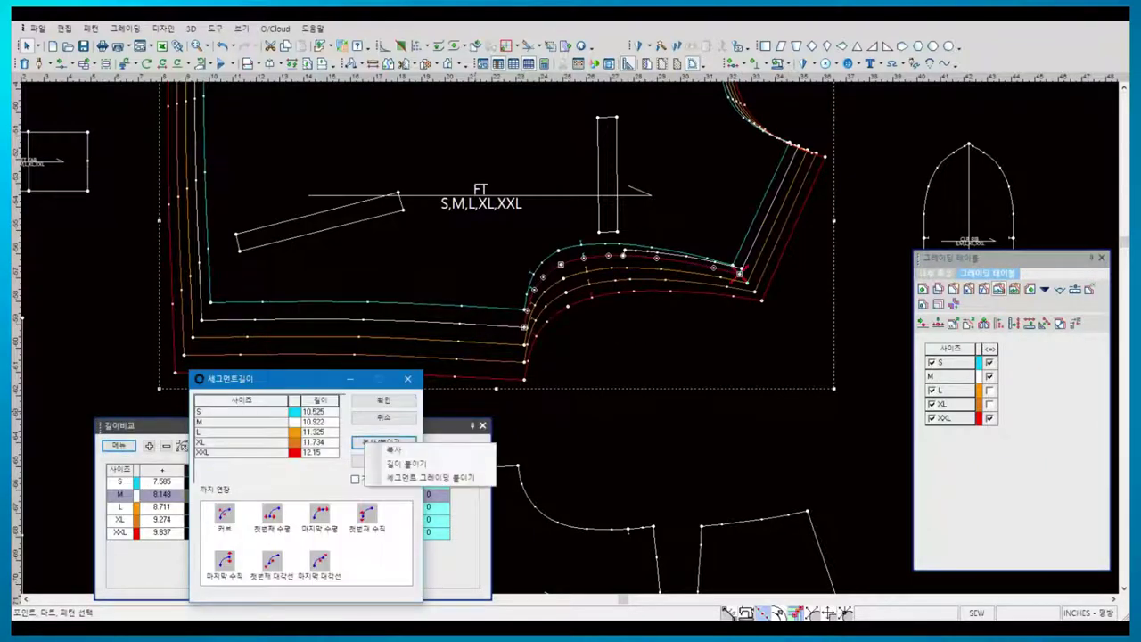
left_click(379, 447)
left_click(224, 515)
left_click(383, 401)
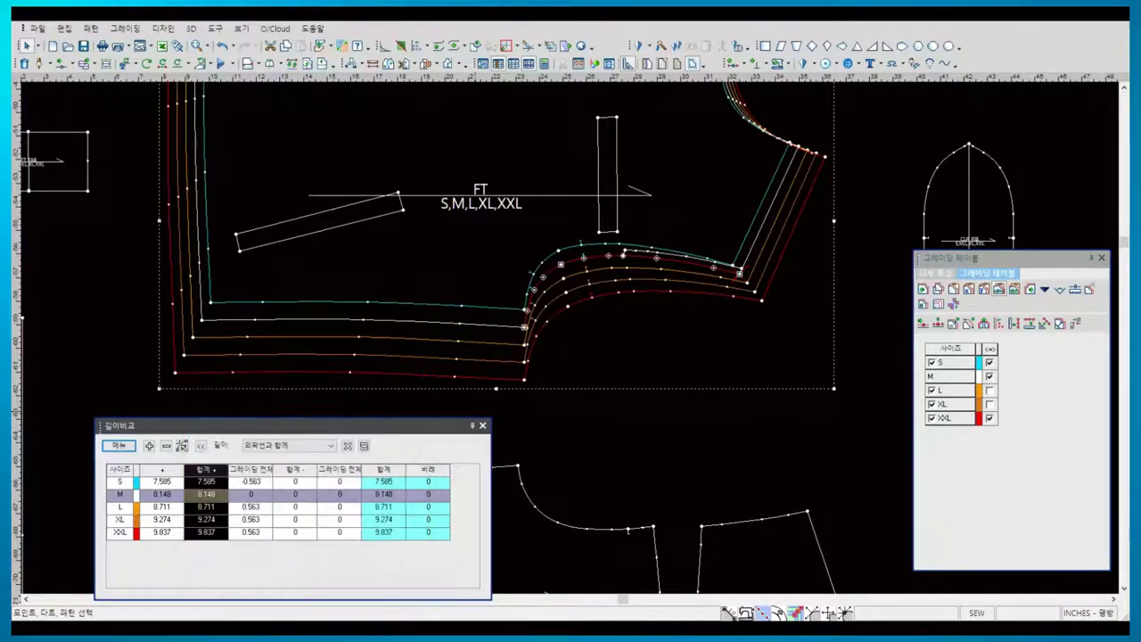
- Copy a curve grade point's 0.313 by 0.375 grading and bring up the paste options
left_click(524, 327)
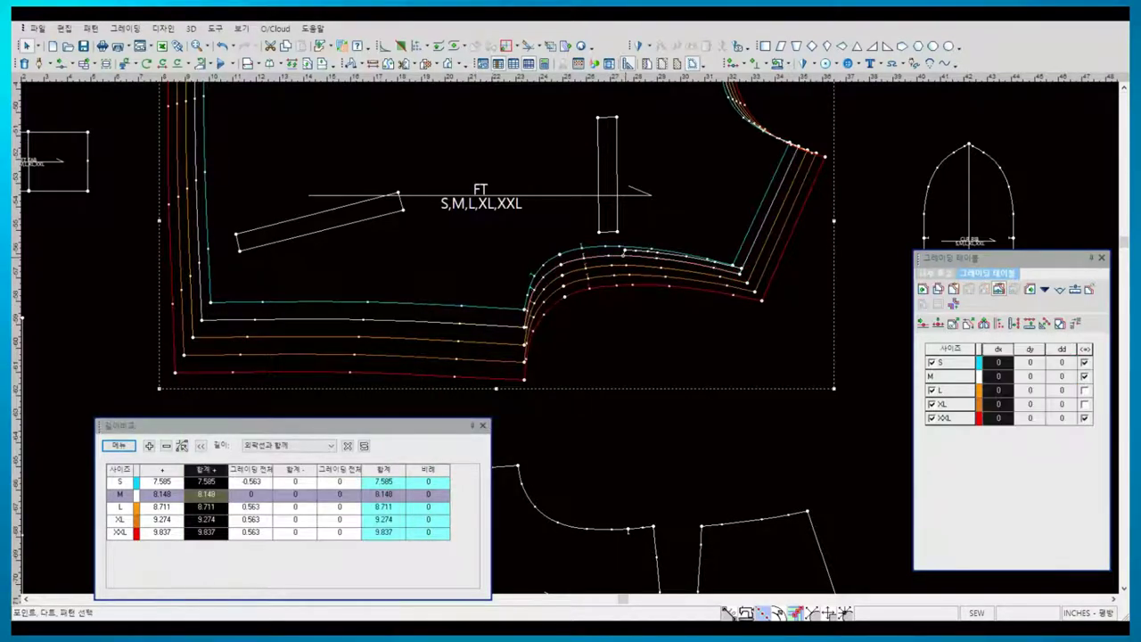
left_click(622, 255)
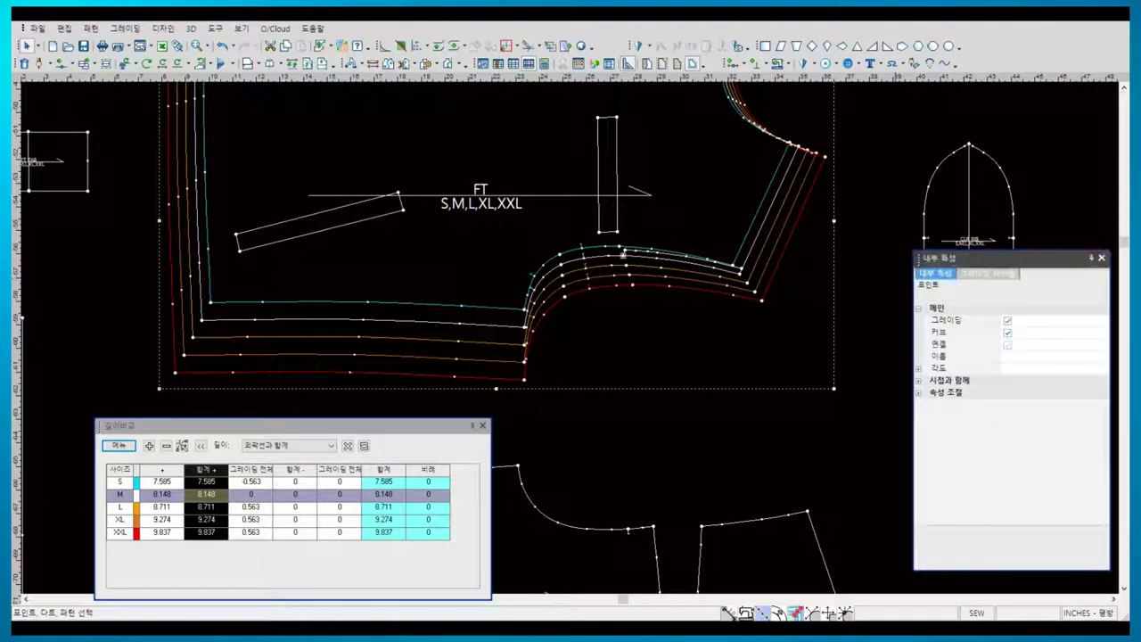
left_click(987, 272)
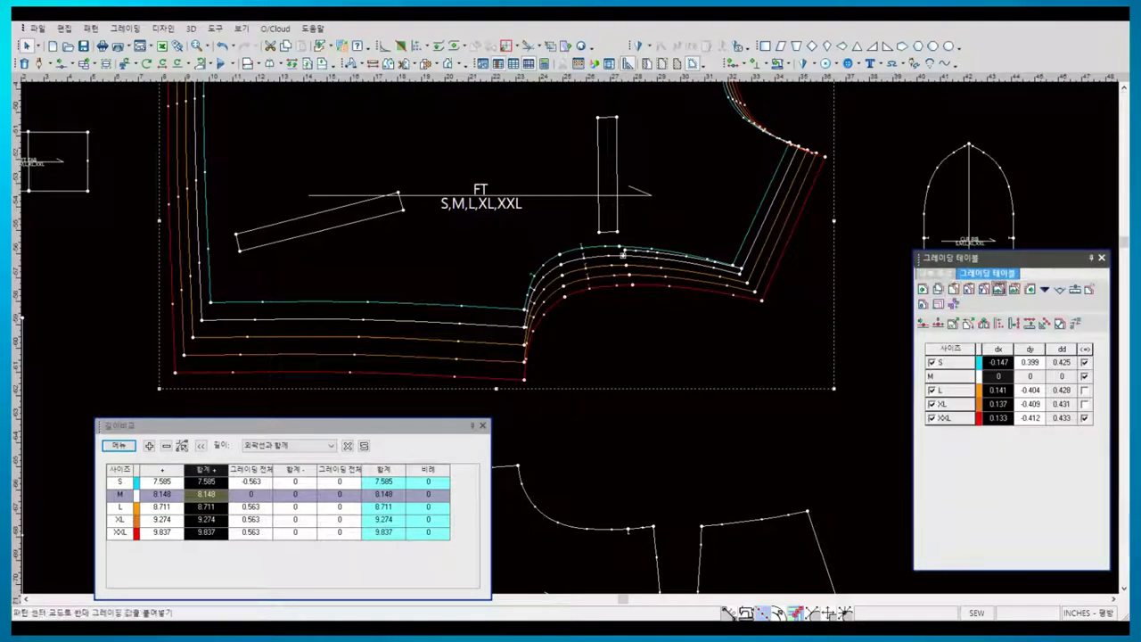
left_click(646, 238)
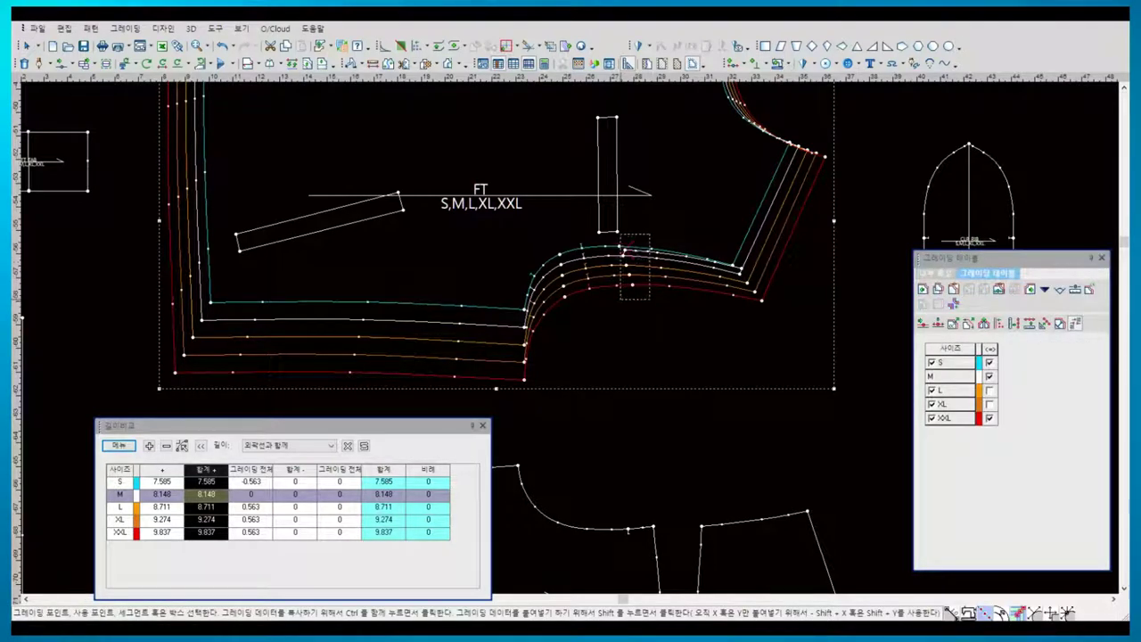
left_click(623, 245)
left_click(739, 270)
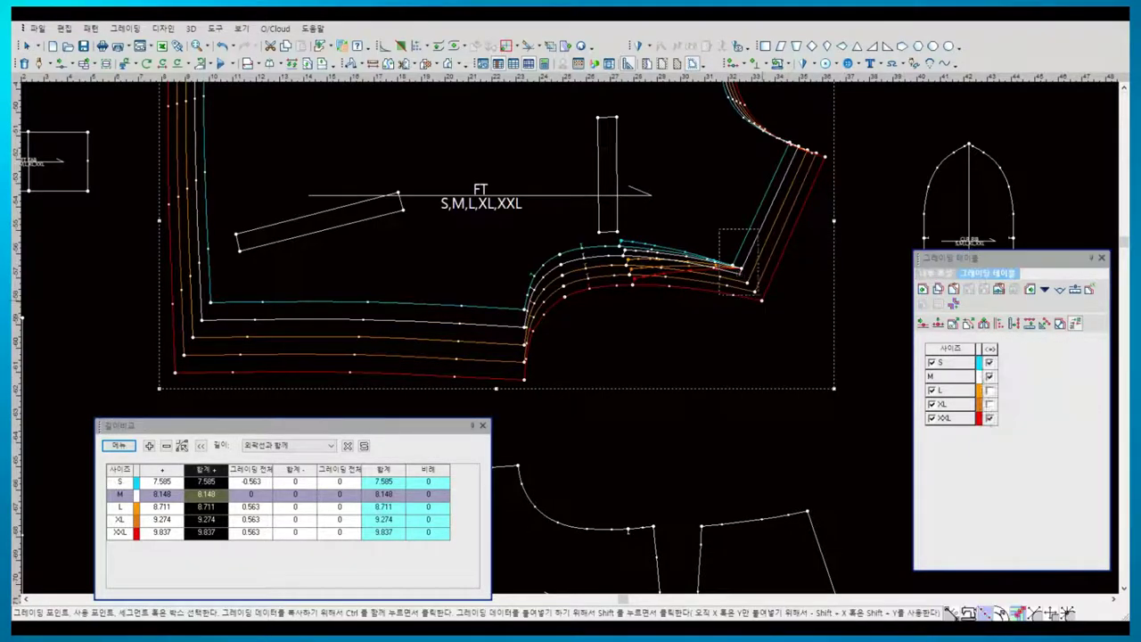
right_click(708, 217)
scroll(576, 312, "down", 2)
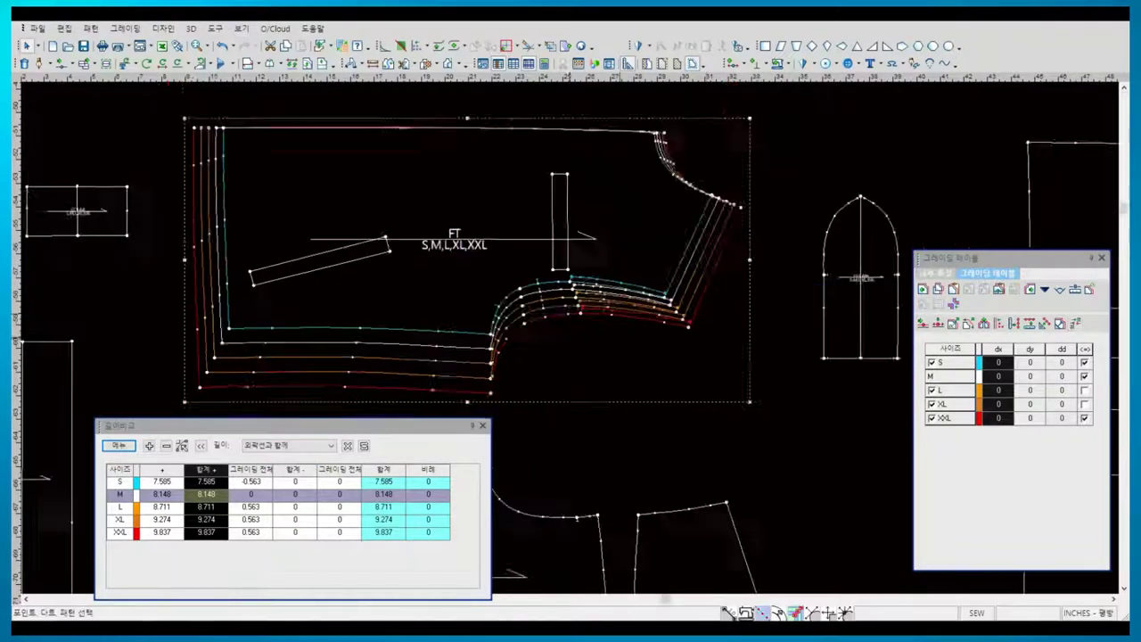
scroll(576, 312, "down", 2)
scroll(576, 312, "down", 2)
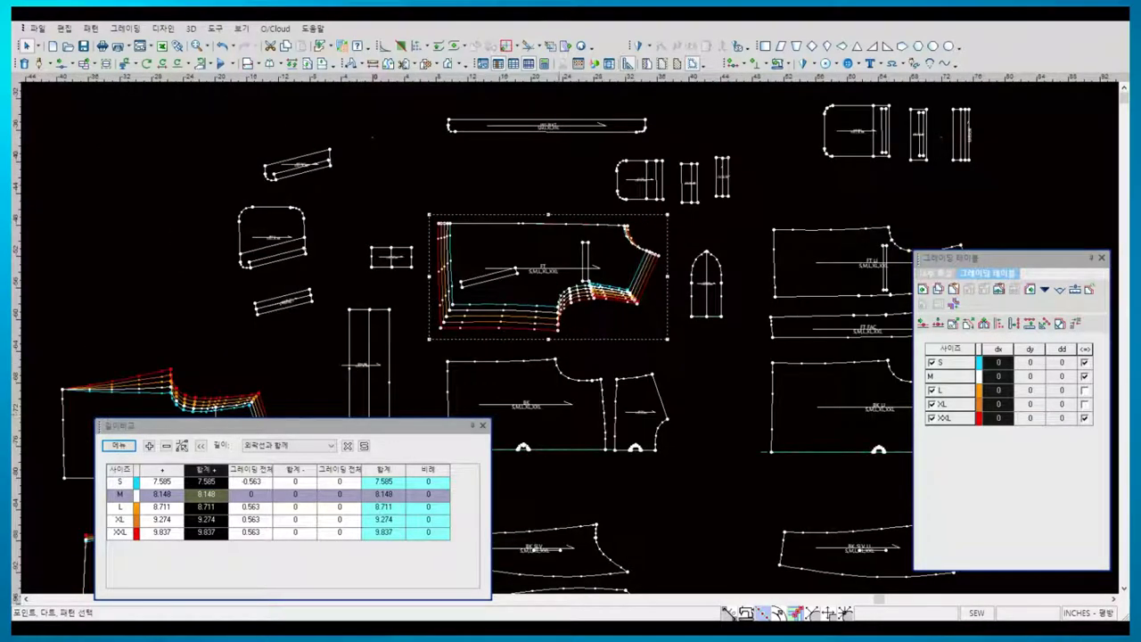
scroll(576, 312, "down", 1)
scroll(576, 311, "down", 1)
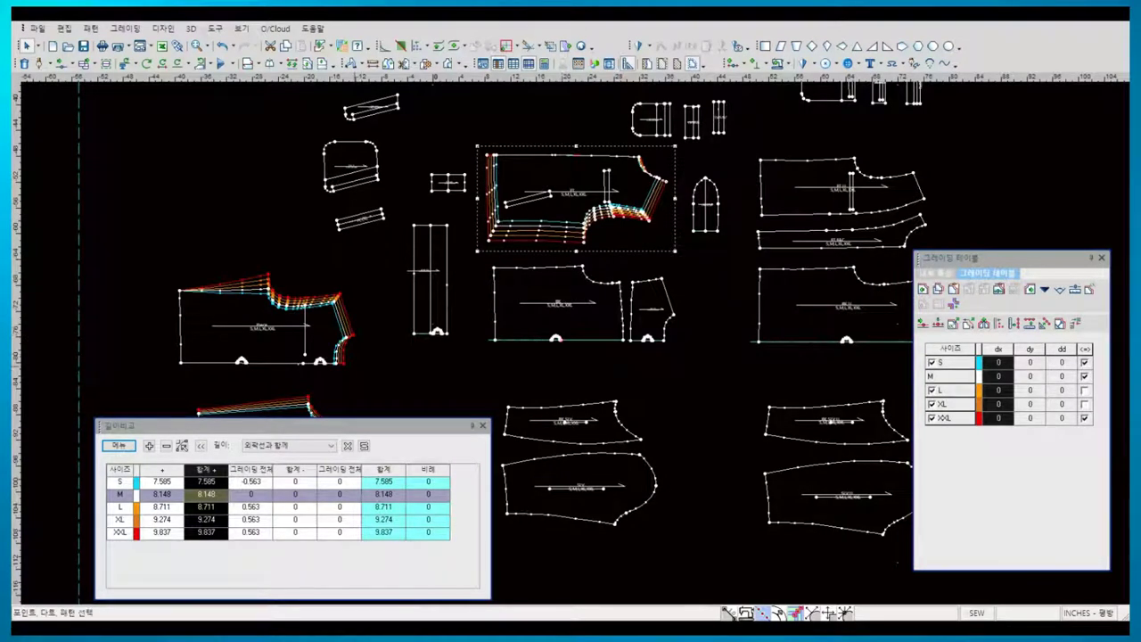
- Give the Piece's dart grade point a horizontal grade of 0.125
scroll(353, 367, "up", 3)
left_click(613, 342)
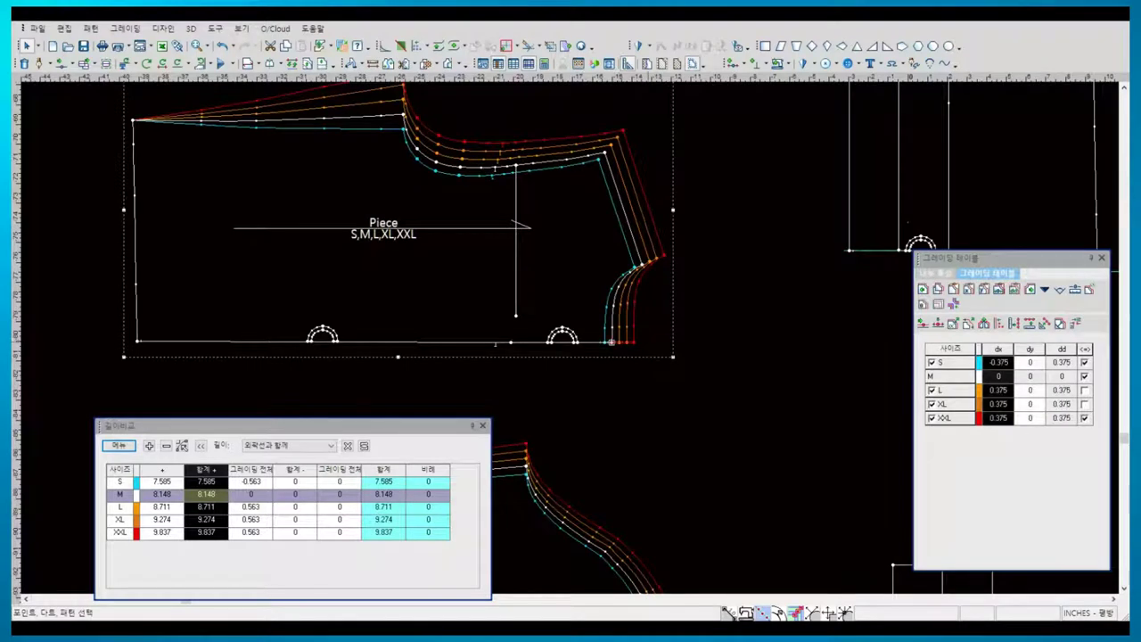
left_click(125, 210)
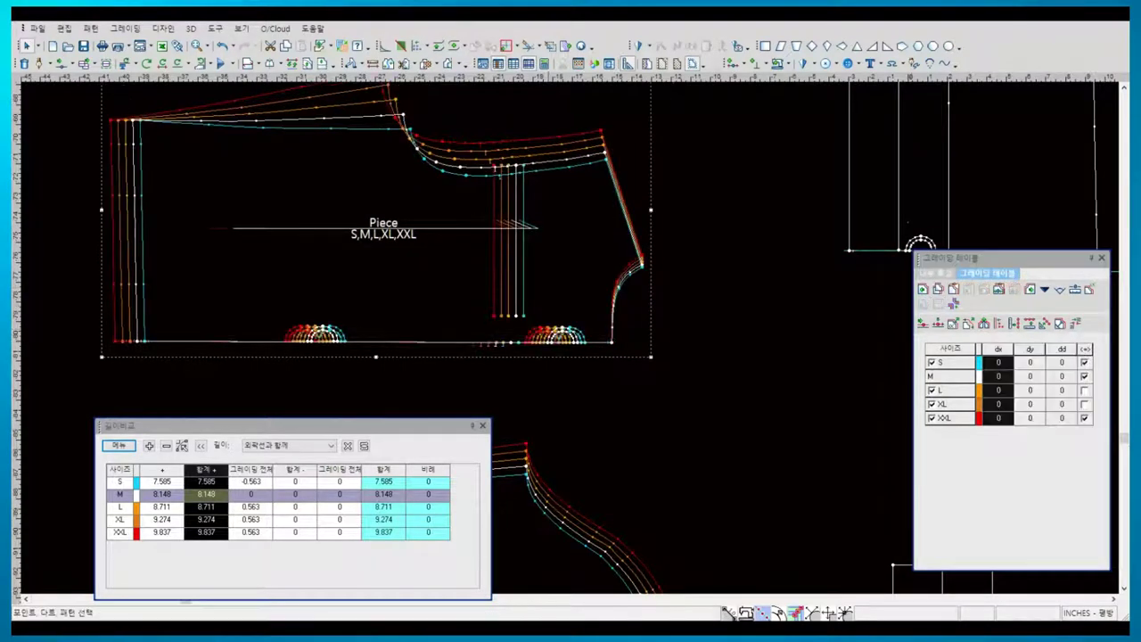
left_click(514, 316)
left_click(998, 362)
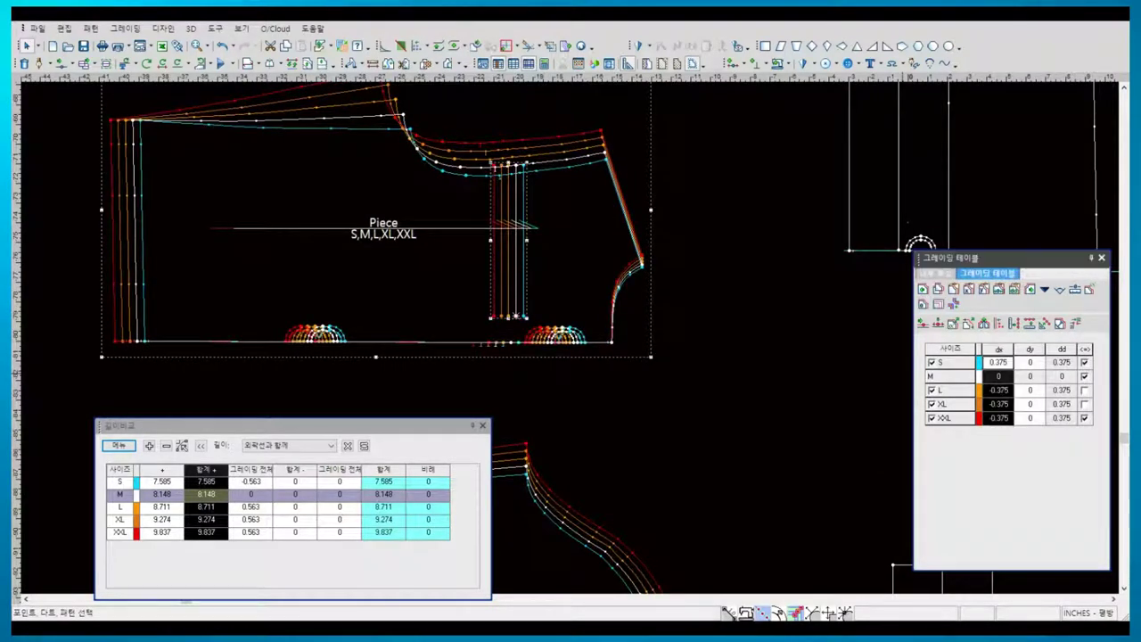
type("0.125")
key("Return")
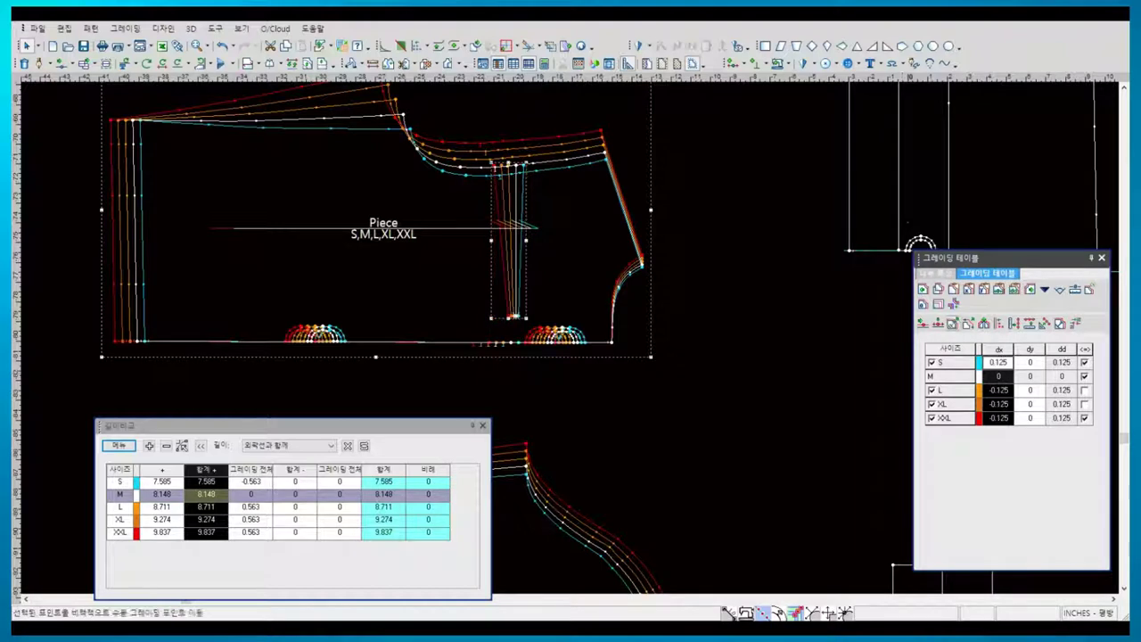
- Paste copied grading onto the dart, then undo and redo to settle its grade
left_click(954, 289)
key("ctrl+z")
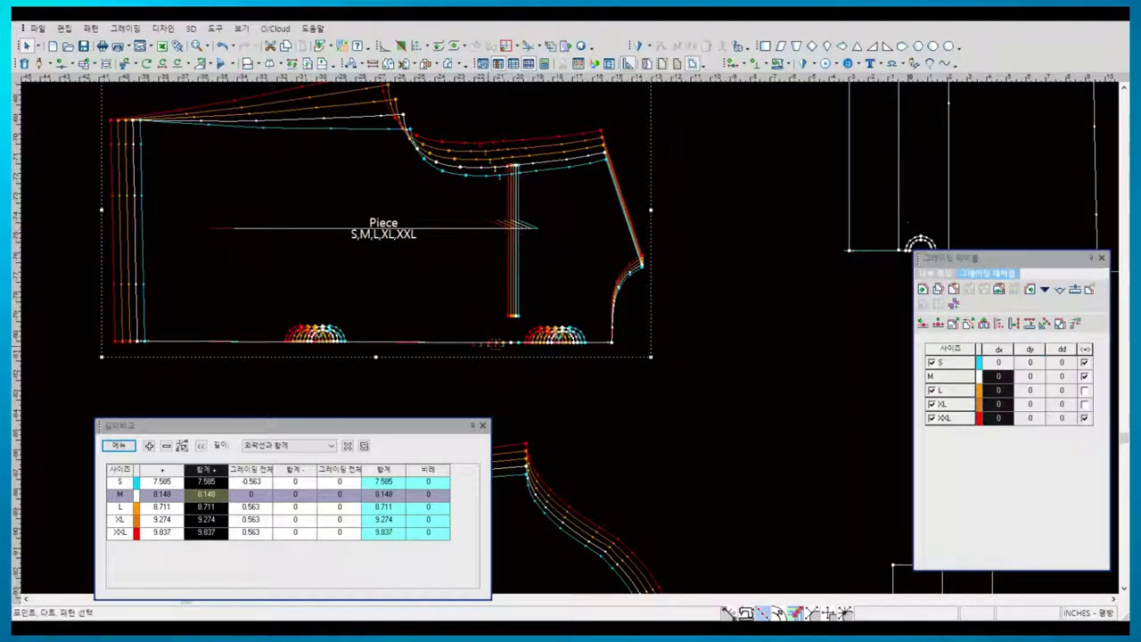
key("ctrl+y")
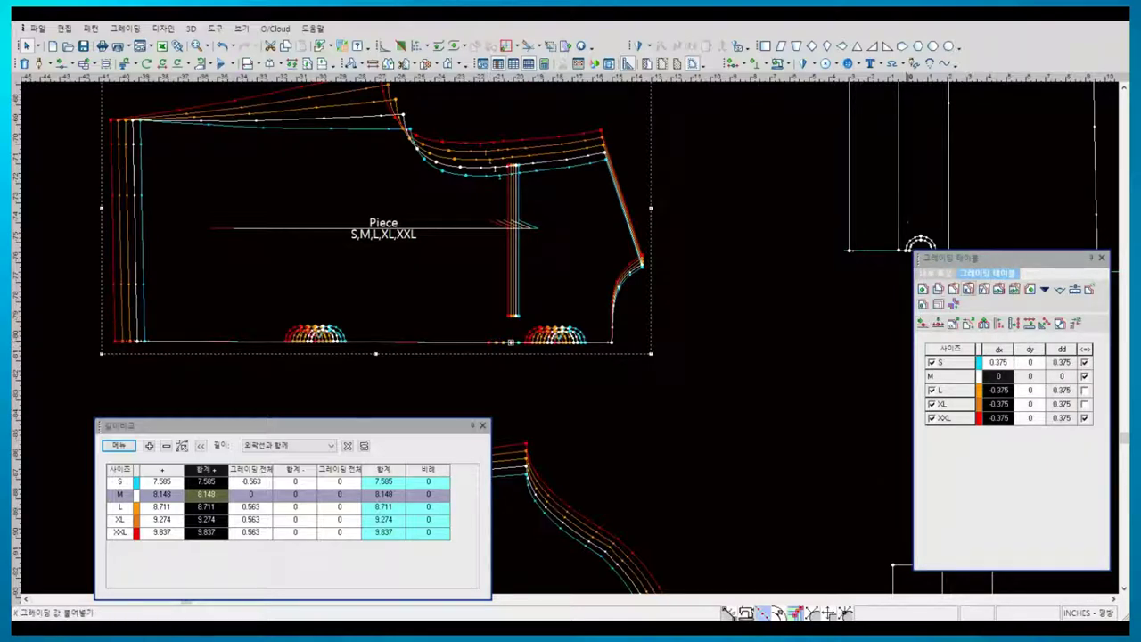
scroll(374, 334, "up", 2)
scroll(529, 307, "up", 1)
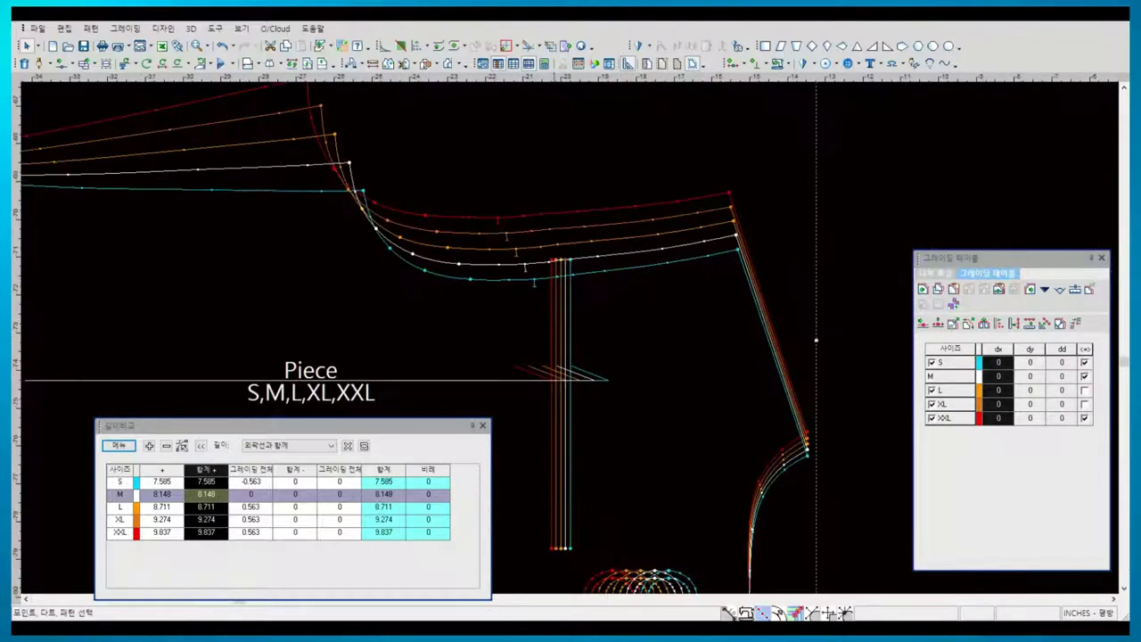
key("ctrl+z")
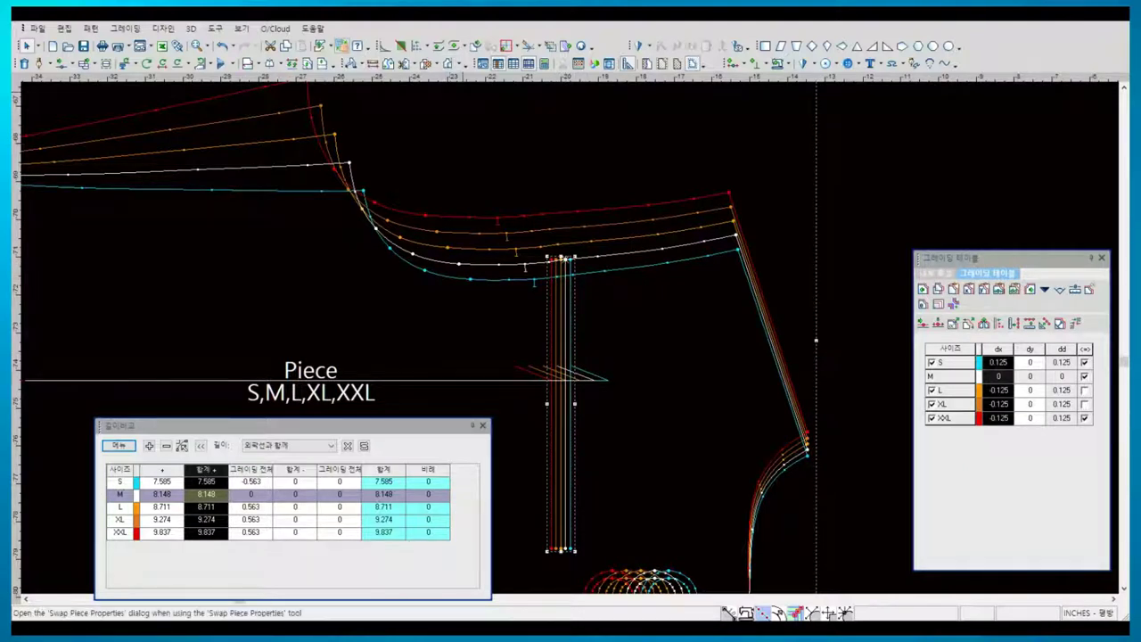
- Extend the dart's top end up to the curved seam
left_click(506, 45)
left_click_drag(524, 195, 594, 263)
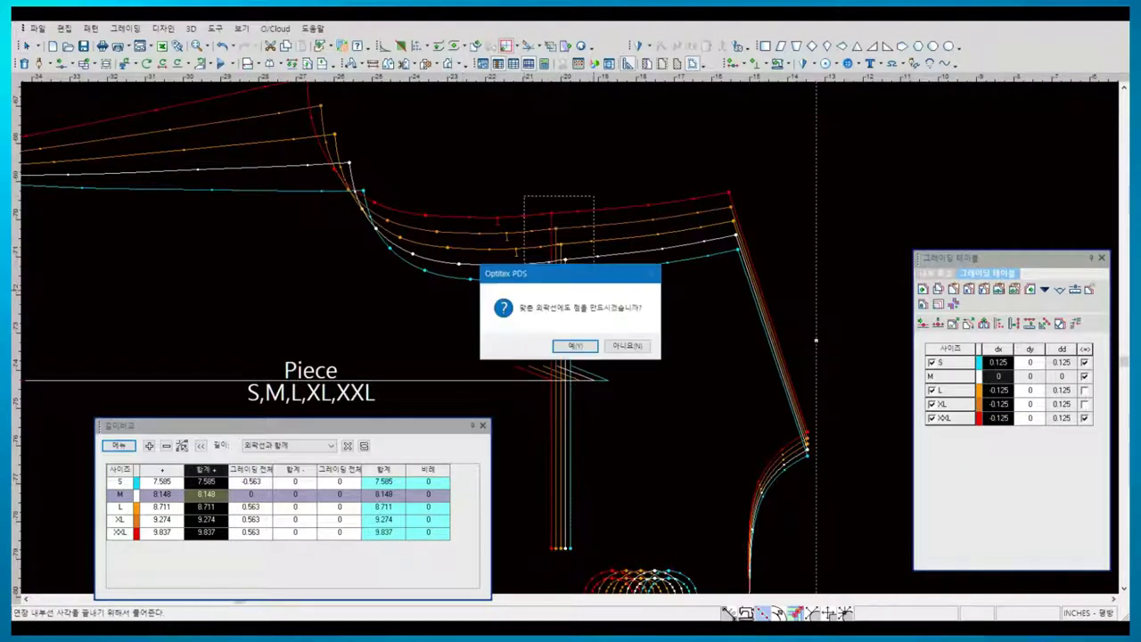
left_click(575, 345)
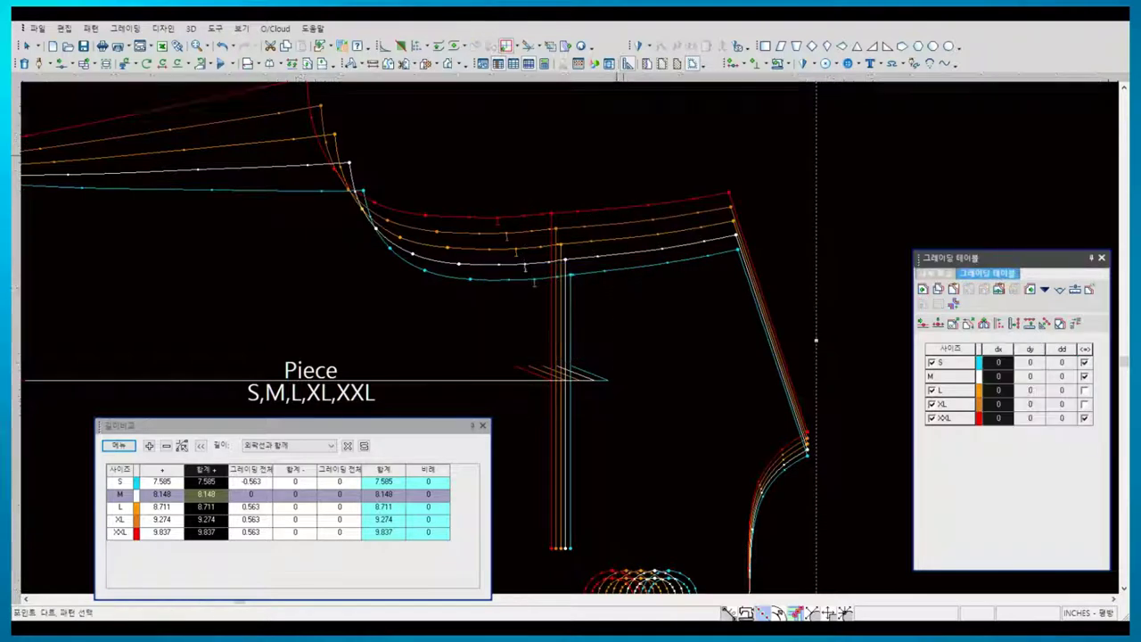
- Select the dart's top point and check its grading of about 0.41 vertically
left_click(565, 260)
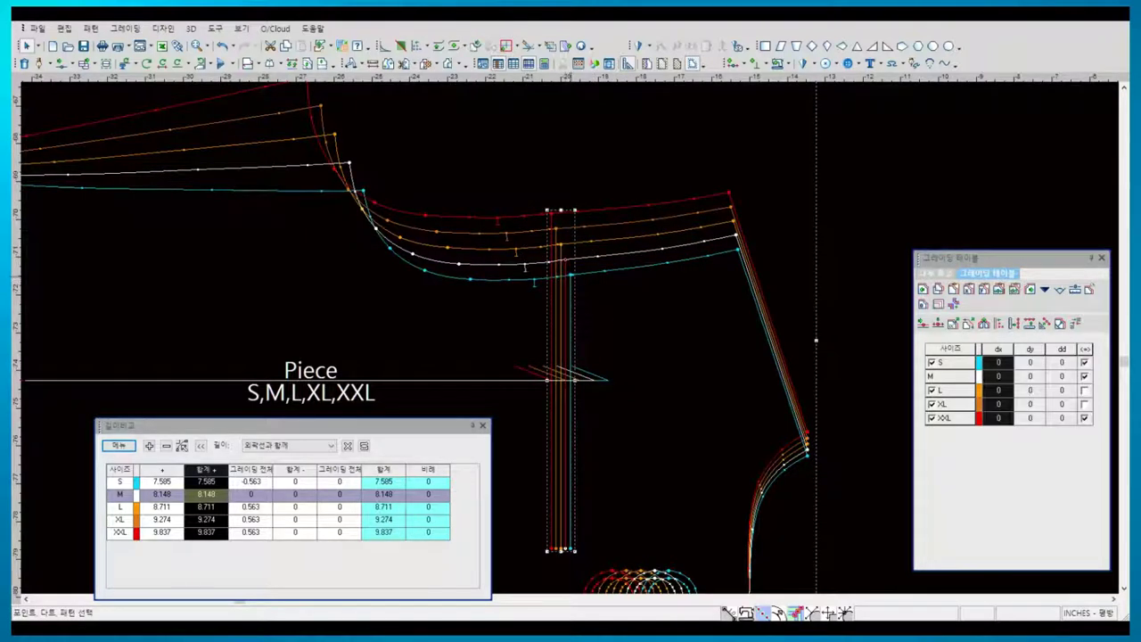
left_click(565, 260)
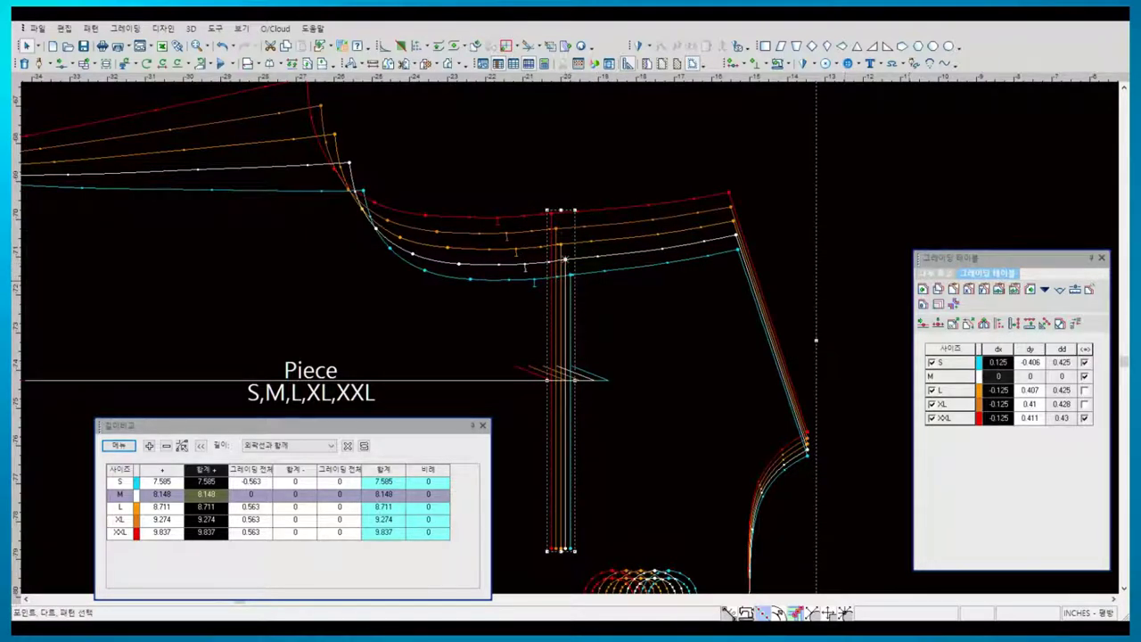
left_click(954, 304)
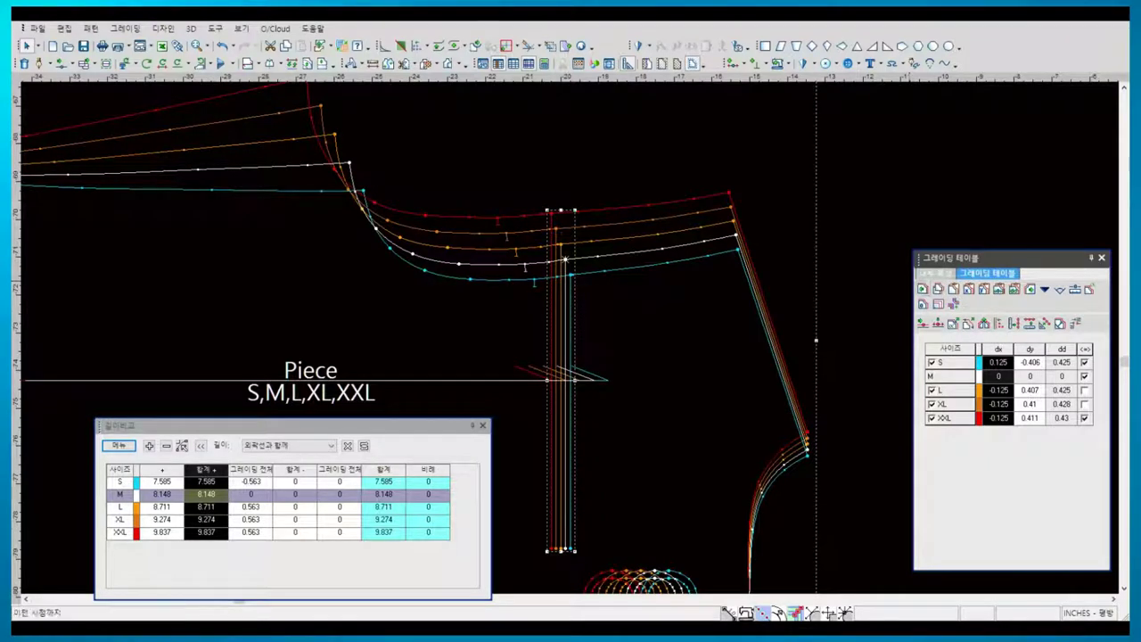
key("Escape")
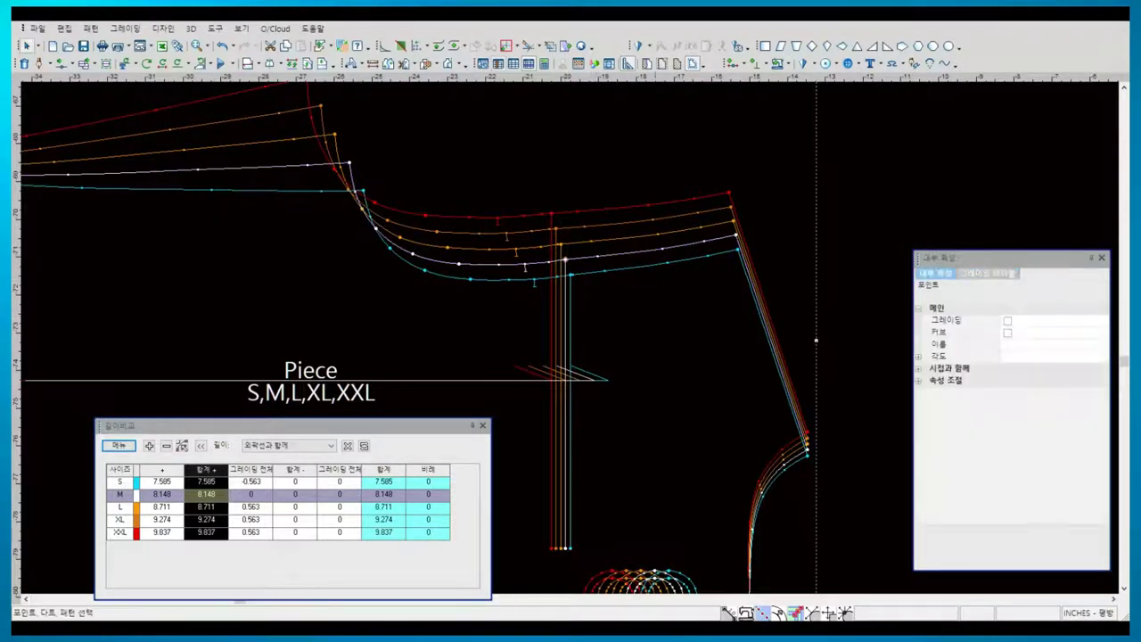
left_click(565, 260)
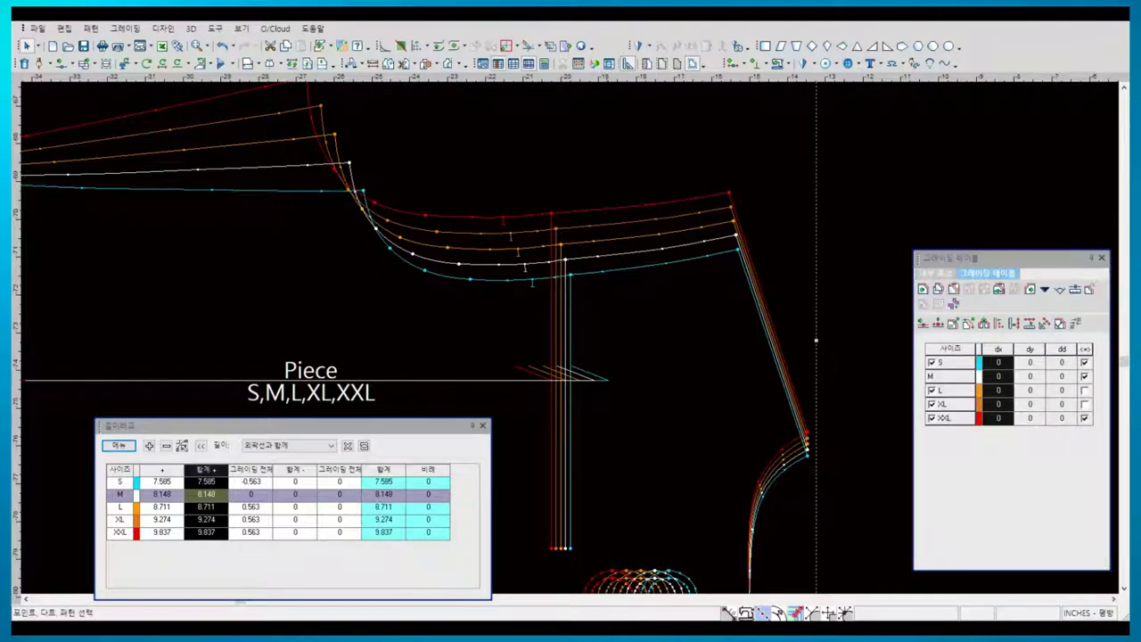
scroll(553, 232, "down", 2)
scroll(553, 232, "up", 2)
scroll(553, 232, "up", 2)
left_click(578, 286)
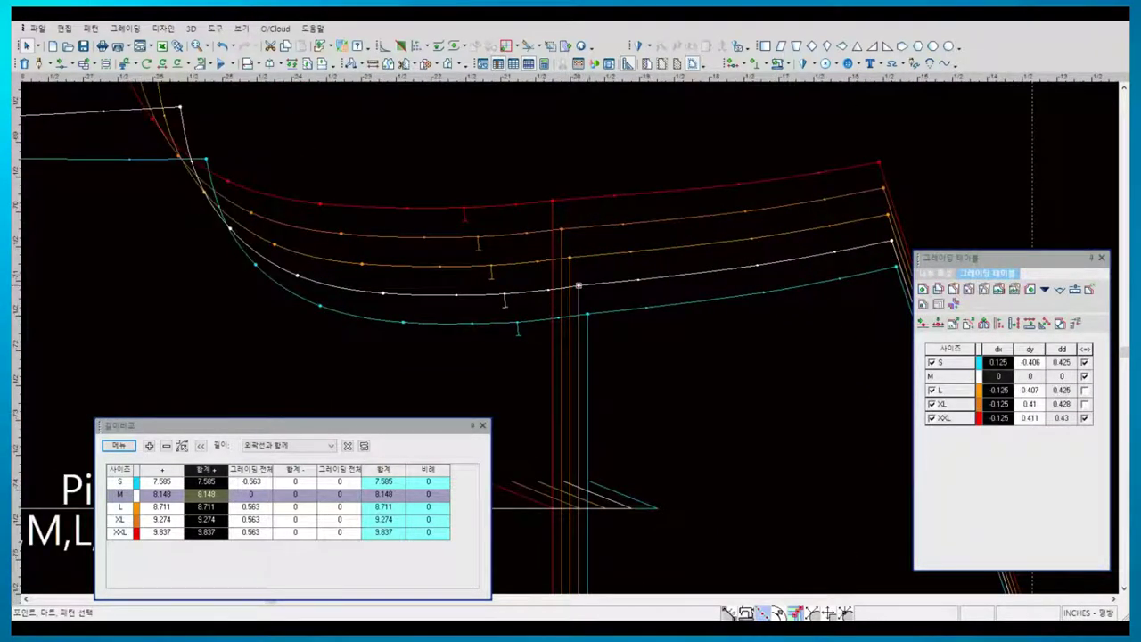
scroll(578, 286, "down", 2)
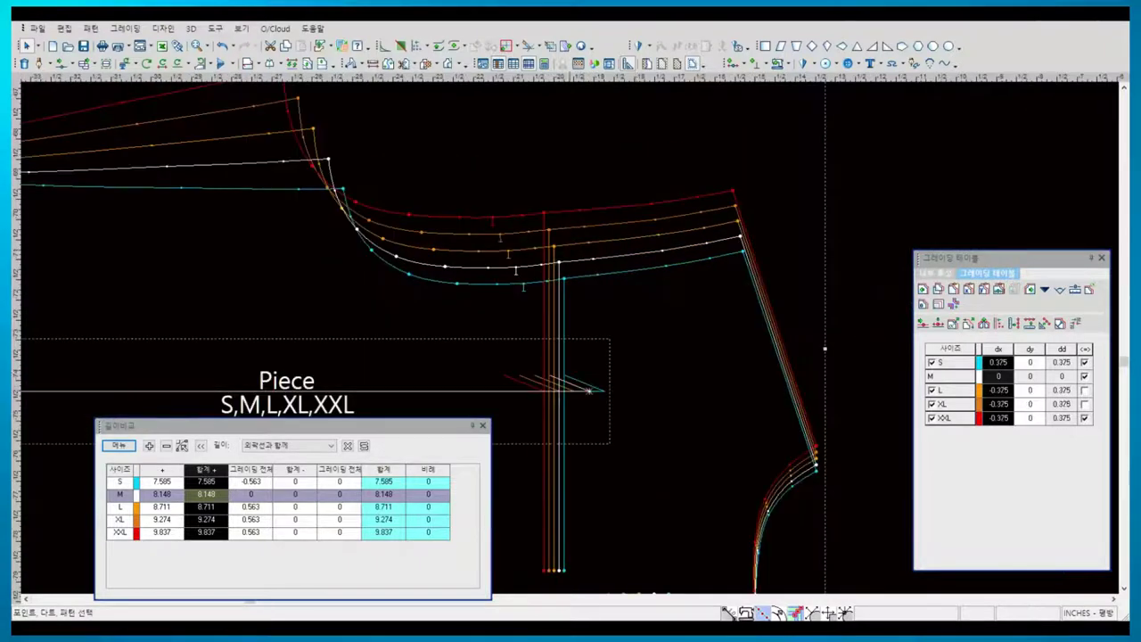
scroll(584, 353, "down", 1)
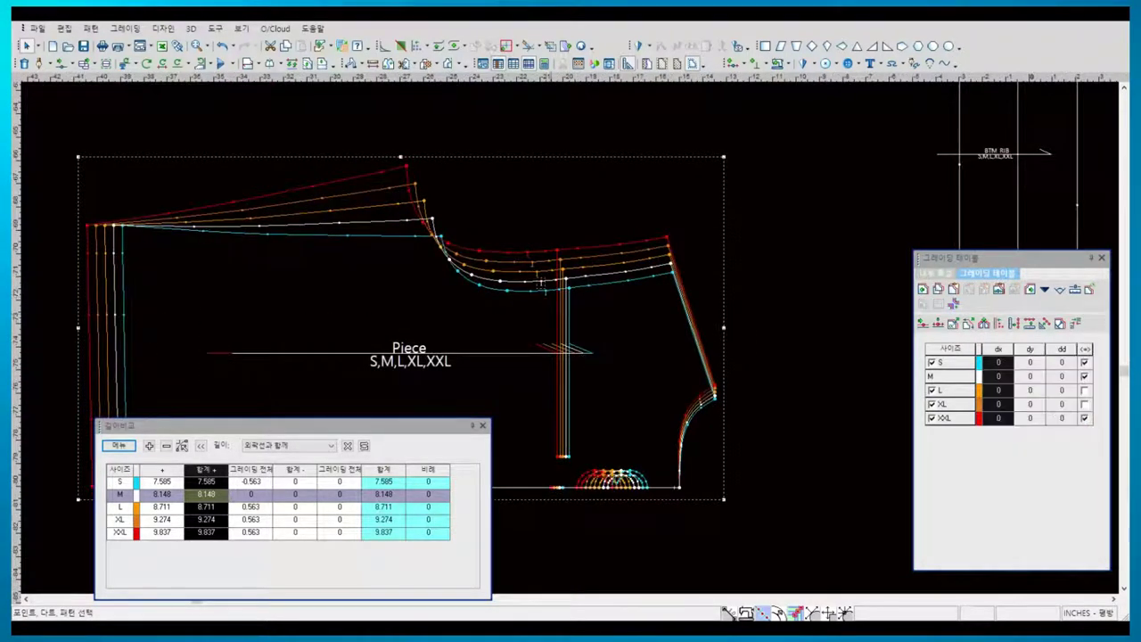
- Change the curved-seam notch's grading relation from 비례한 to 다음 포인트에서
scroll(524, 277, "up", 2)
left_click(554, 288)
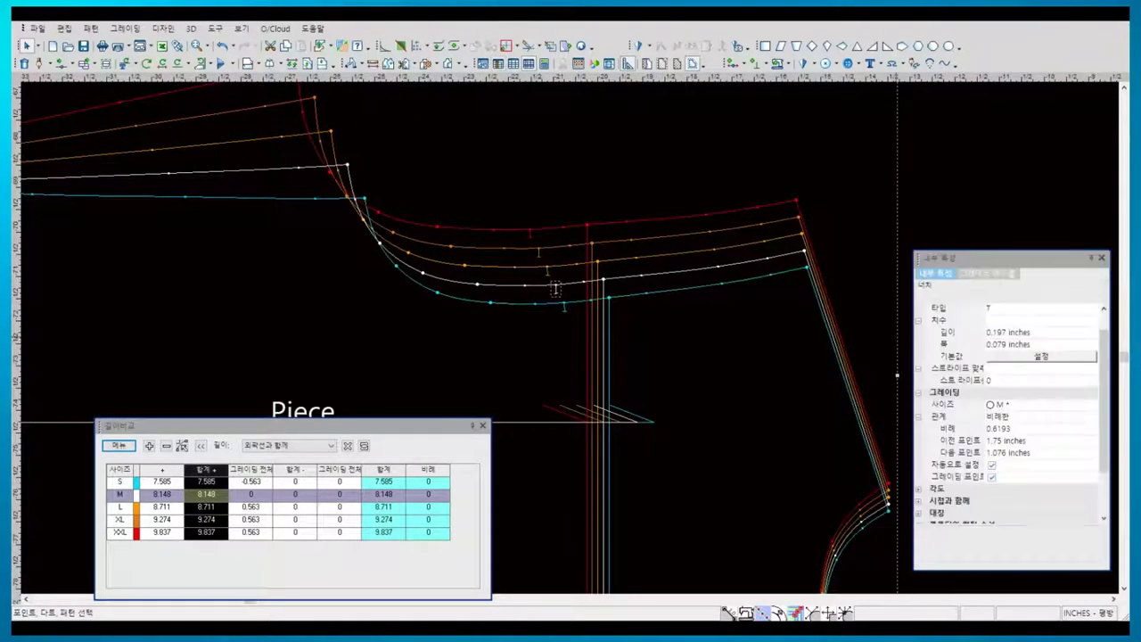
left_click(1039, 416)
left_click(1039, 452)
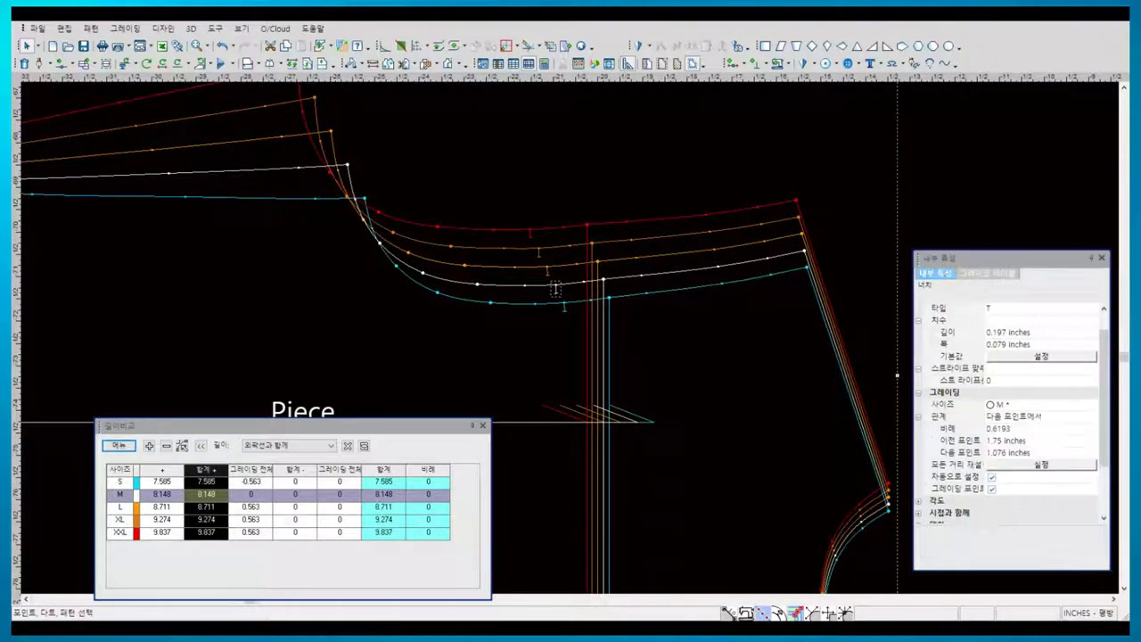
key("Escape")
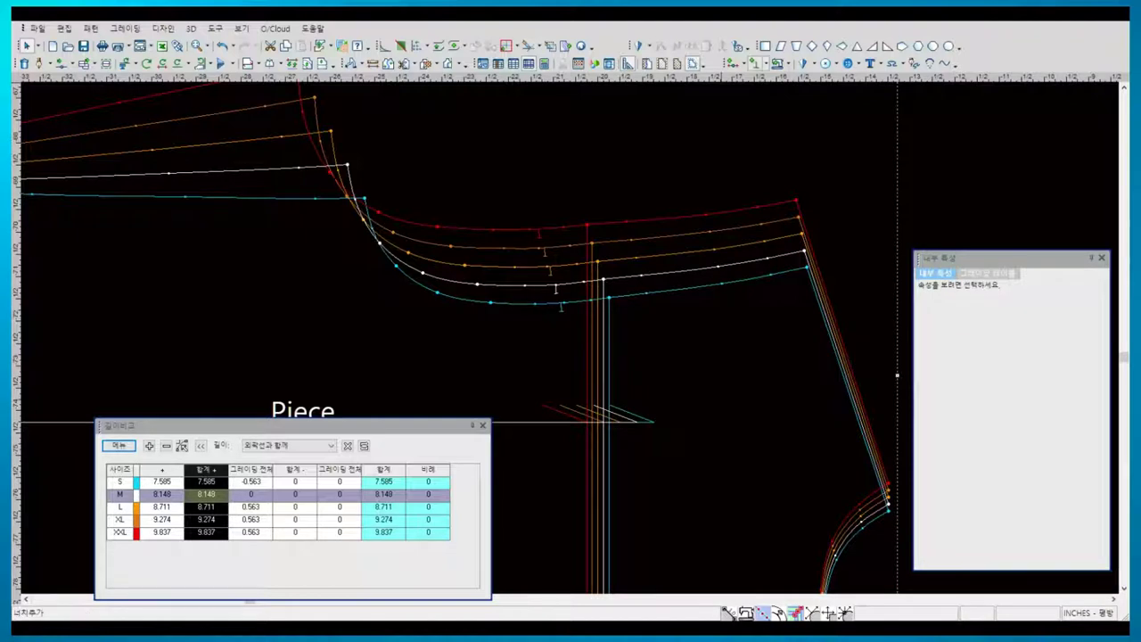
scroll(554, 288, "down", 1)
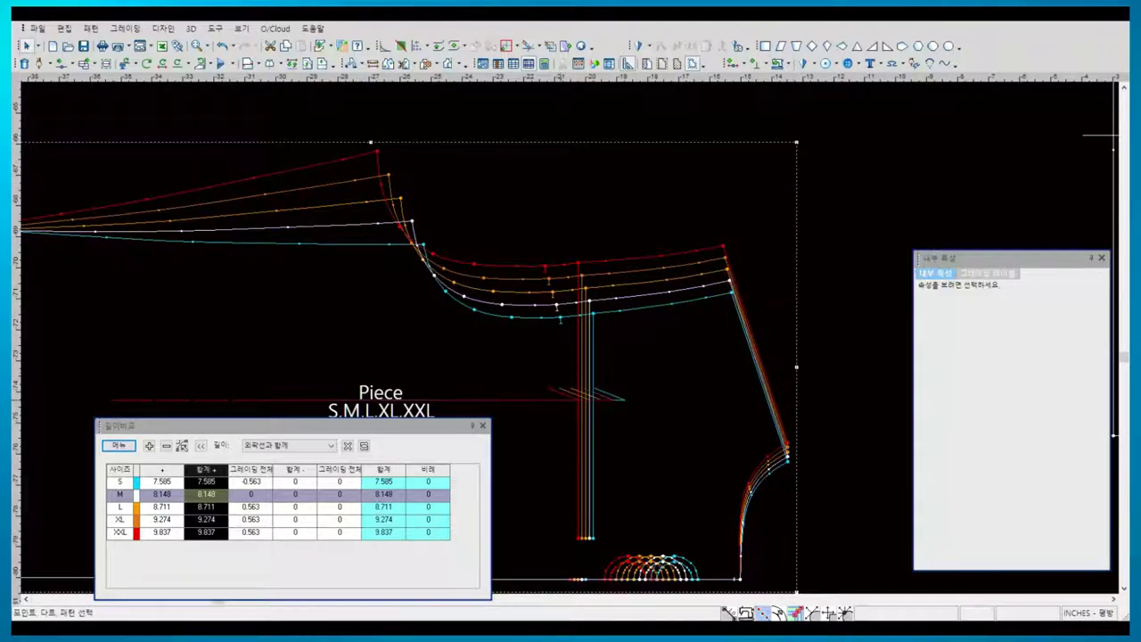
- Fix the Piece's grainline in X and Y
left_click(613, 400)
left_click(938, 303)
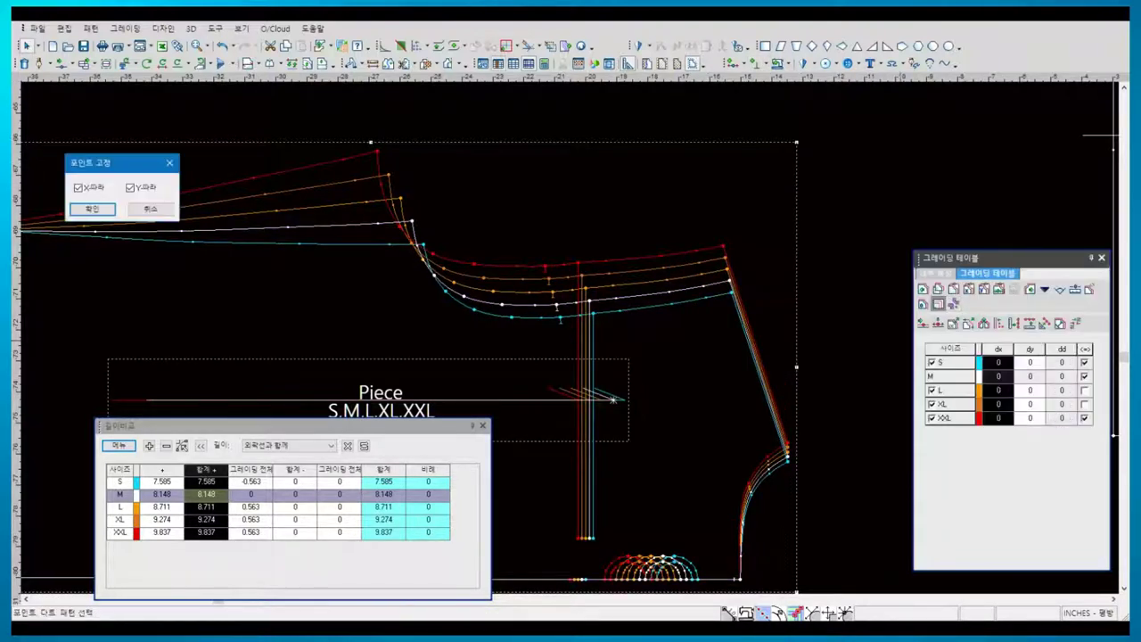
key("Return")
- Set the lower-right curve point to Y-only grading with dy 0.07 for all sizes
scroll(528, 295, "down", 1)
scroll(597, 415, "up", 1)
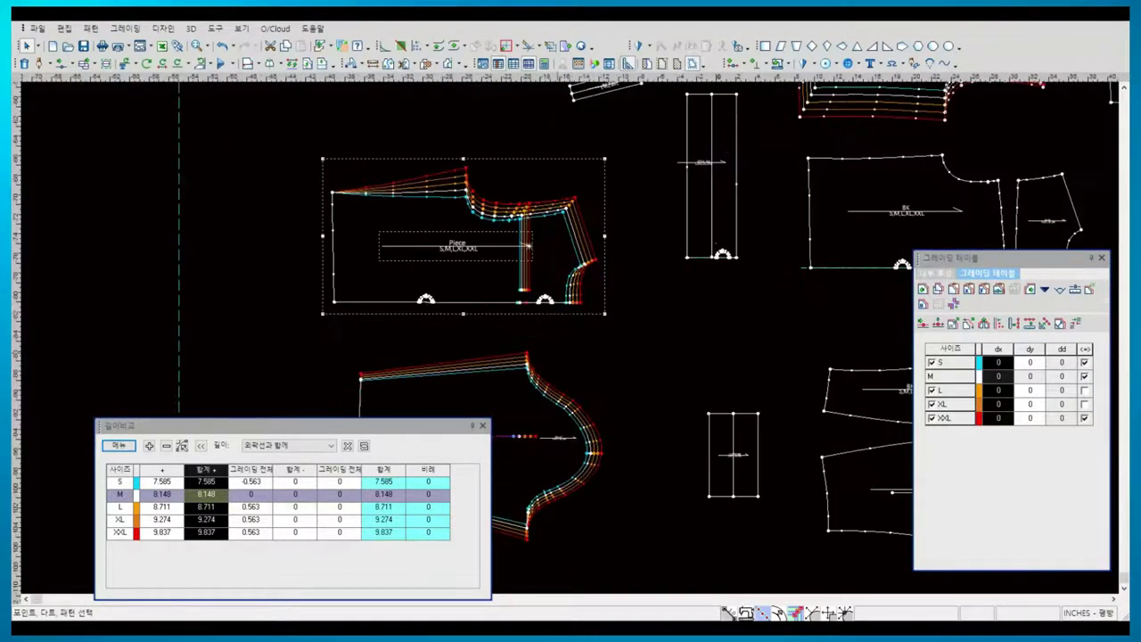
scroll(597, 414, "up", 1)
scroll(598, 415, "up", 1)
scroll(587, 284, "up", 1)
scroll(586, 284, "up", 1)
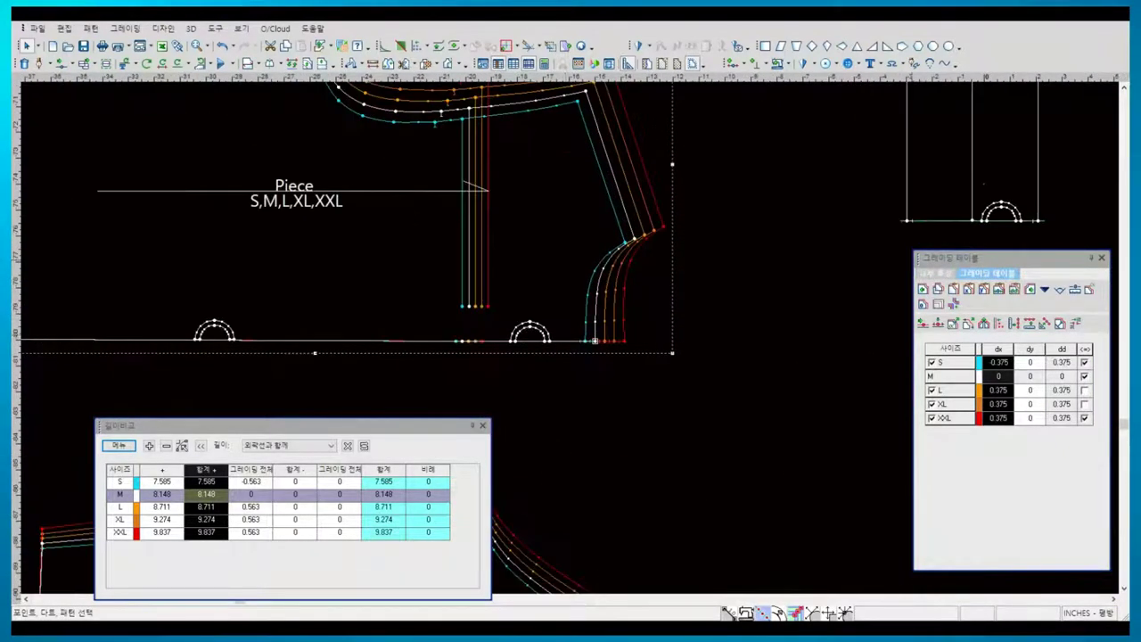
scroll(597, 311, "up", 1)
scroll(597, 311, "up", 1)
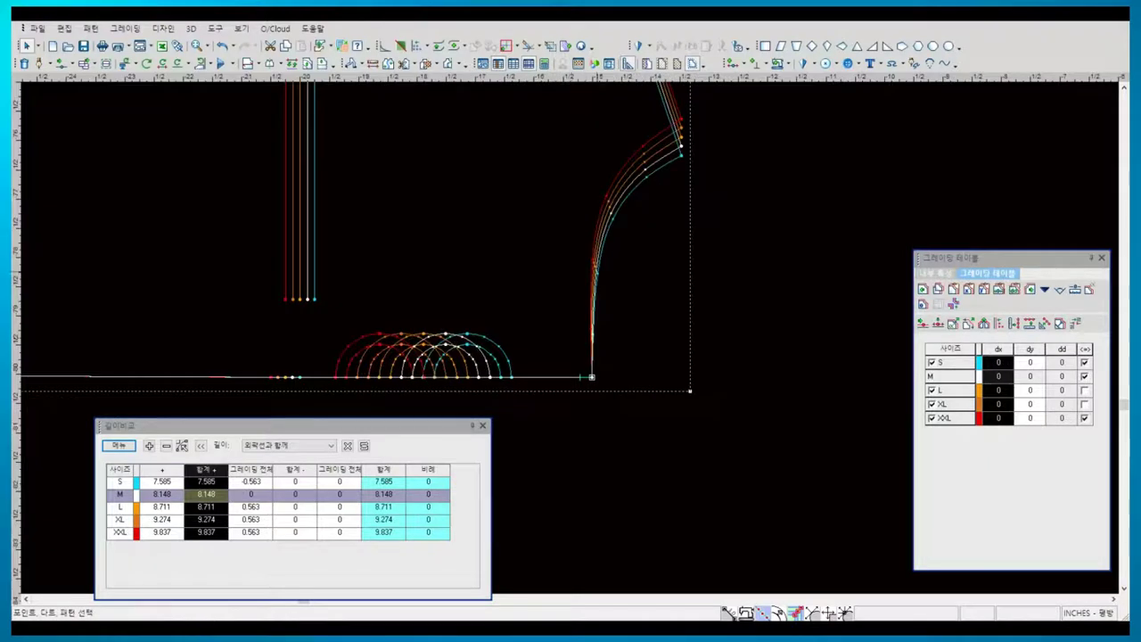
left_click(595, 268)
left_click(934, 272)
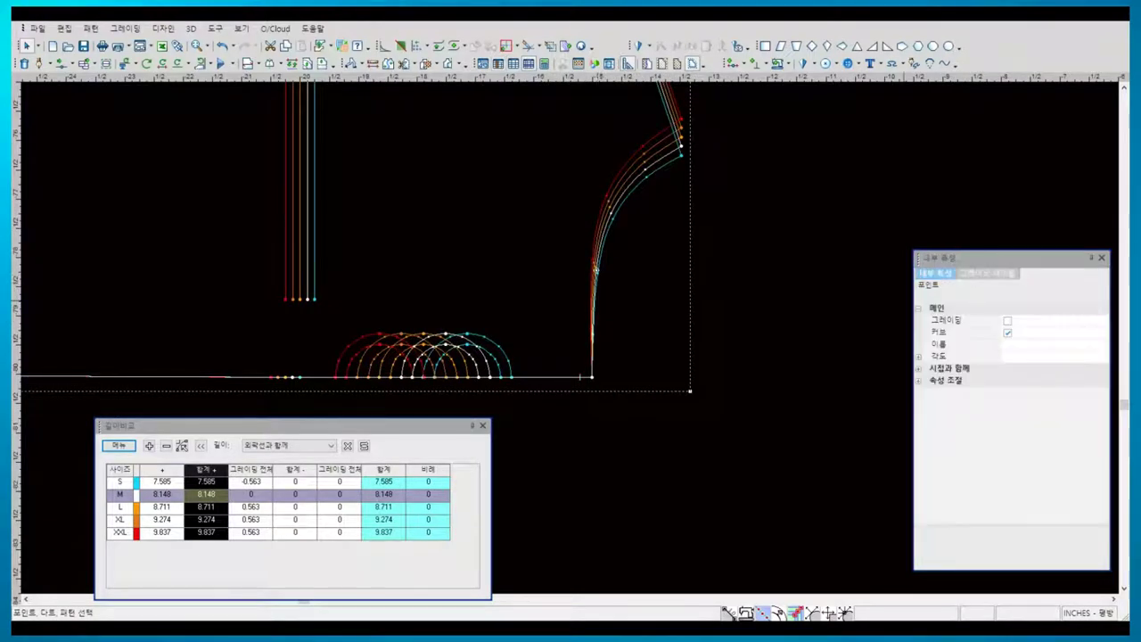
left_click(987, 272)
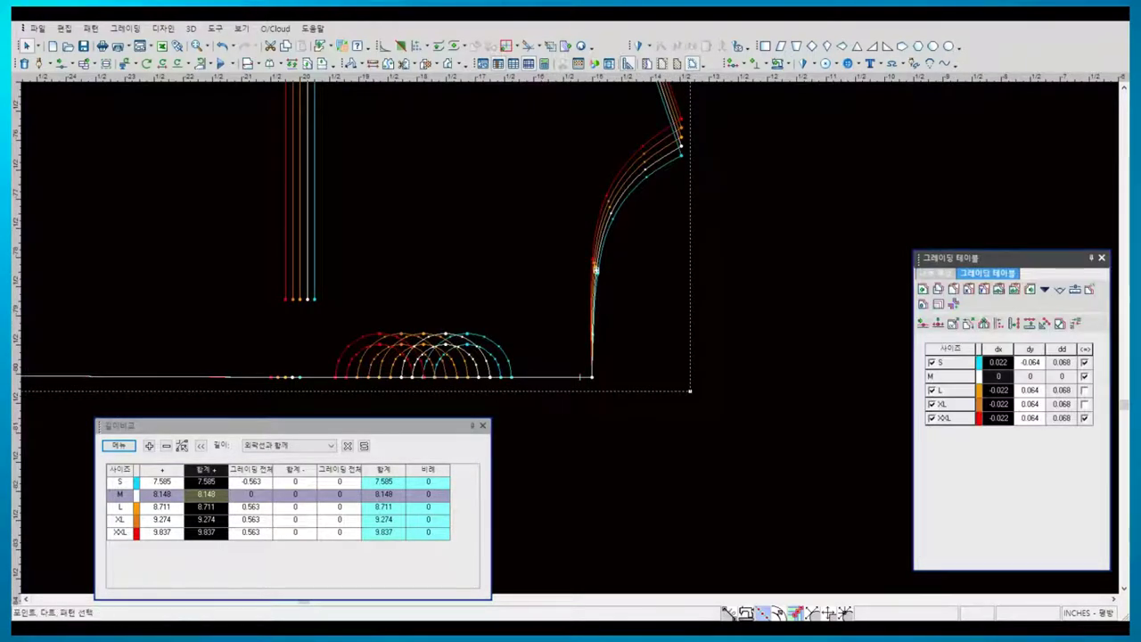
right_click(996, 348)
left_click(1040, 353)
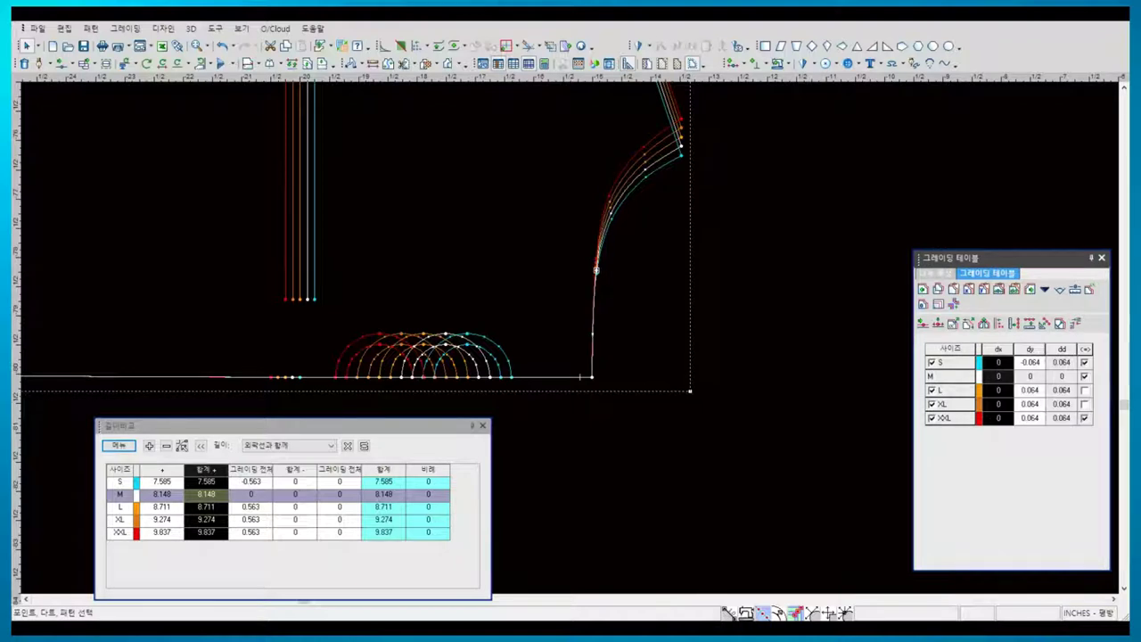
left_click_drag(1030, 361, 1030, 417)
key("BackSpace")
type("-0")
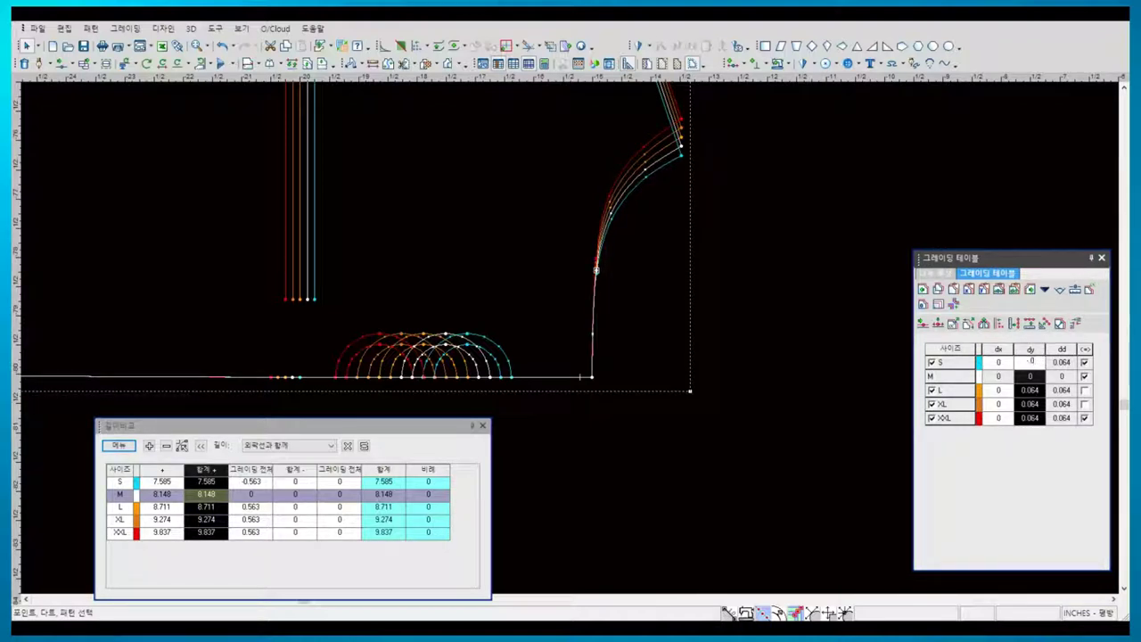
type(".07")
key("Return")
- Copy a neighbouring corner's grading onto the traced piece's upper-left corner
scroll(595, 270, "down", 3)
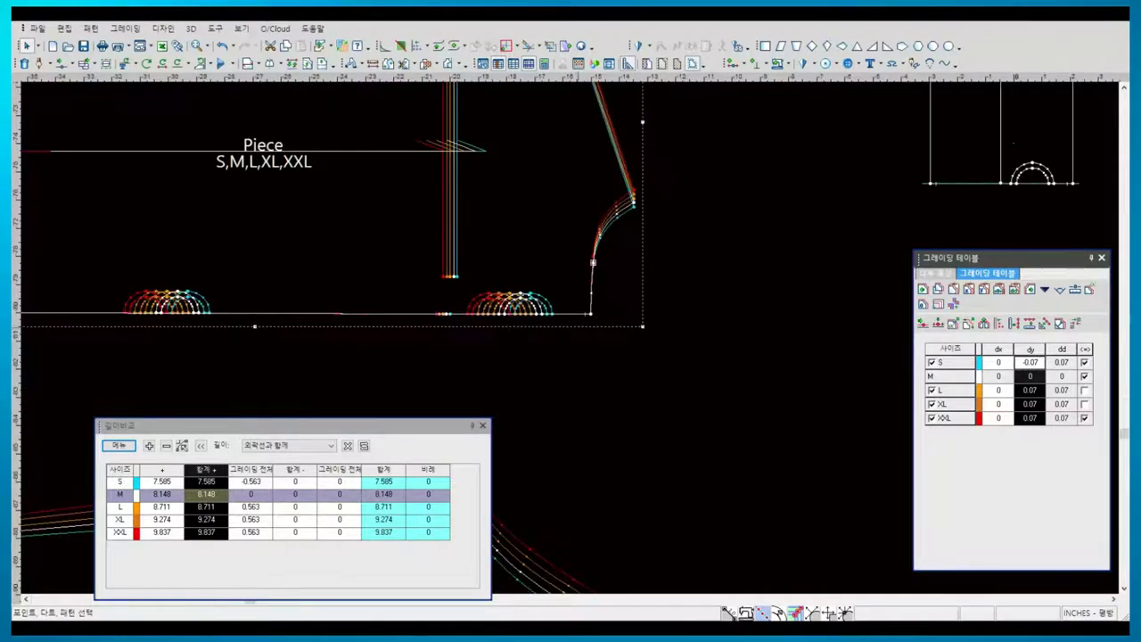
left_click(505, 239)
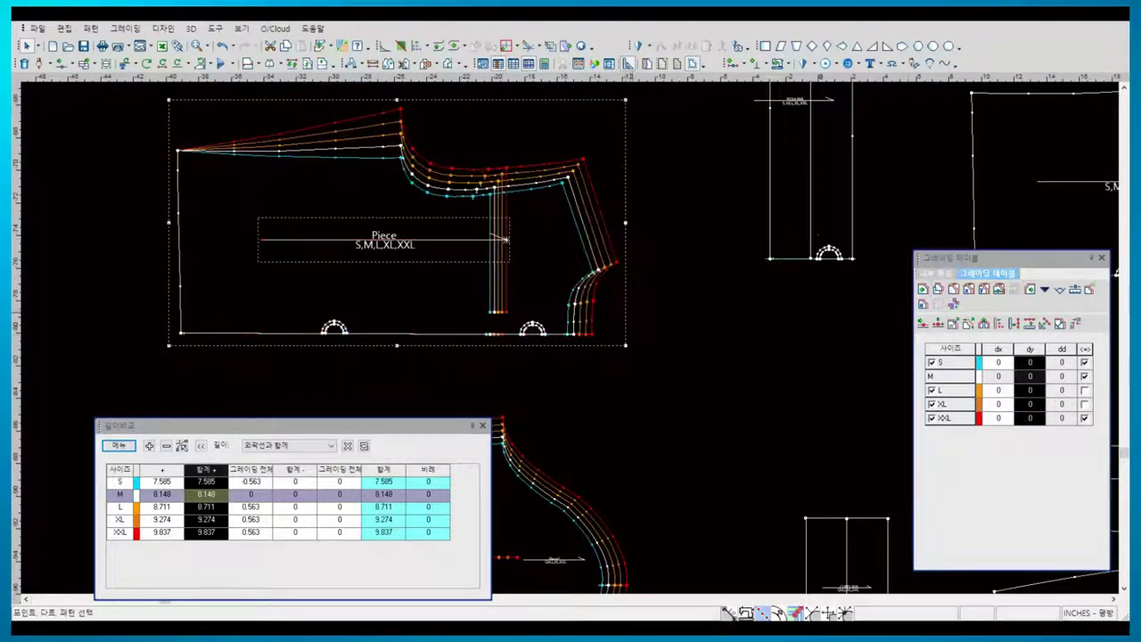
scroll(615, 343, "down", 3)
middle_click_drag(132, 284, 285, 321)
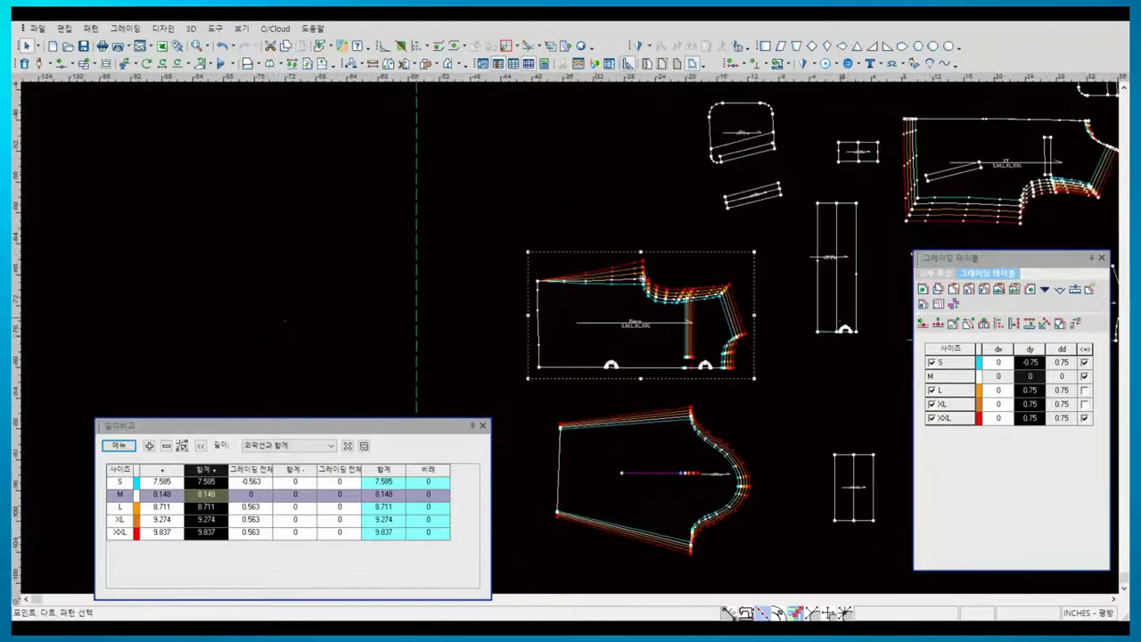
left_click(913, 203)
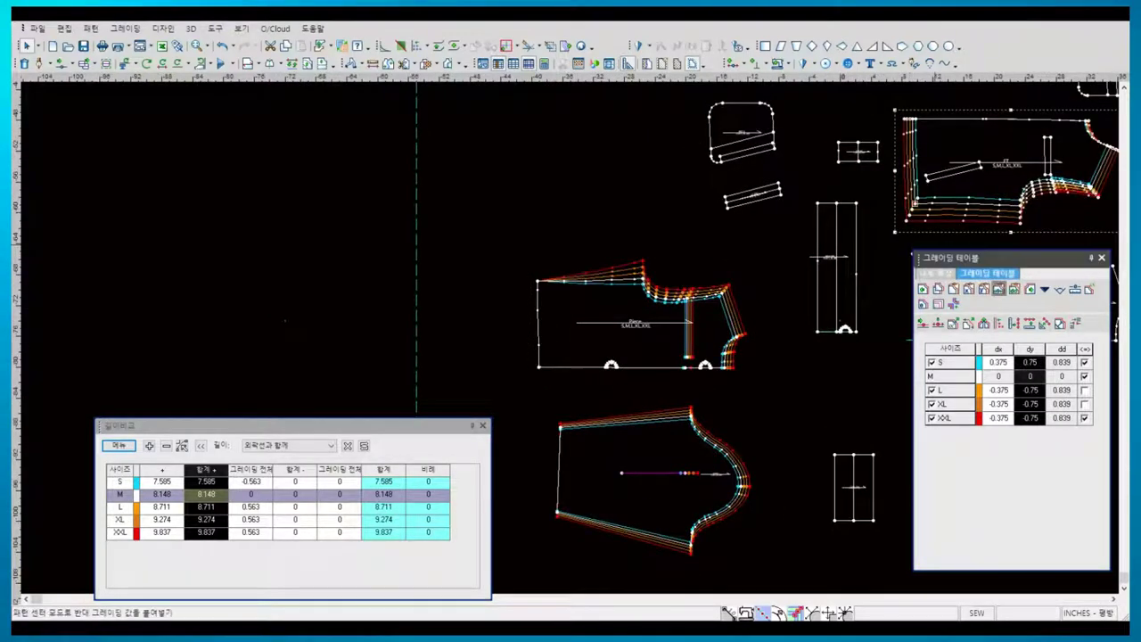
left_click(1059, 323)
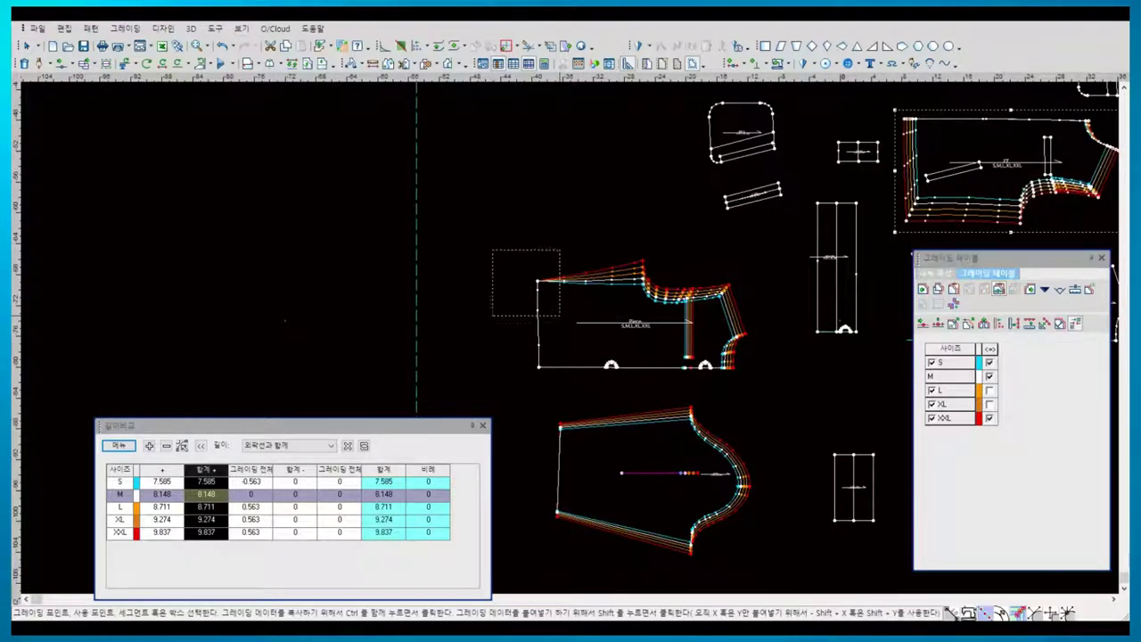
left_click(537, 281)
left_click(537, 365)
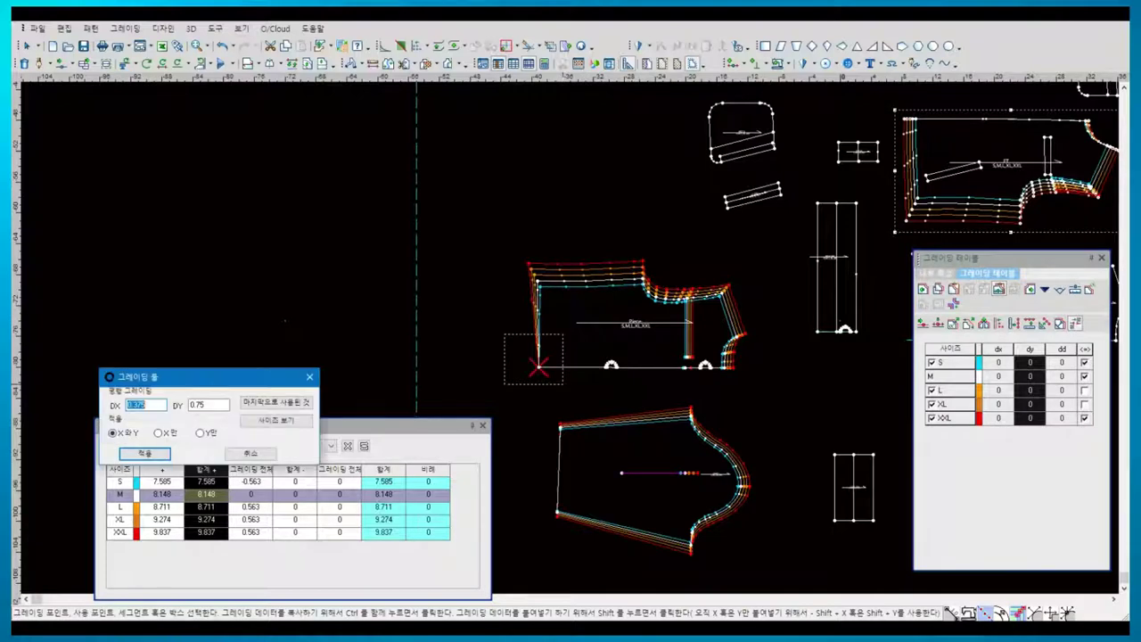
left_click(144, 453)
- Delete the piece's bottom-left corner point and zoom out to all pieces
right_click(495, 288)
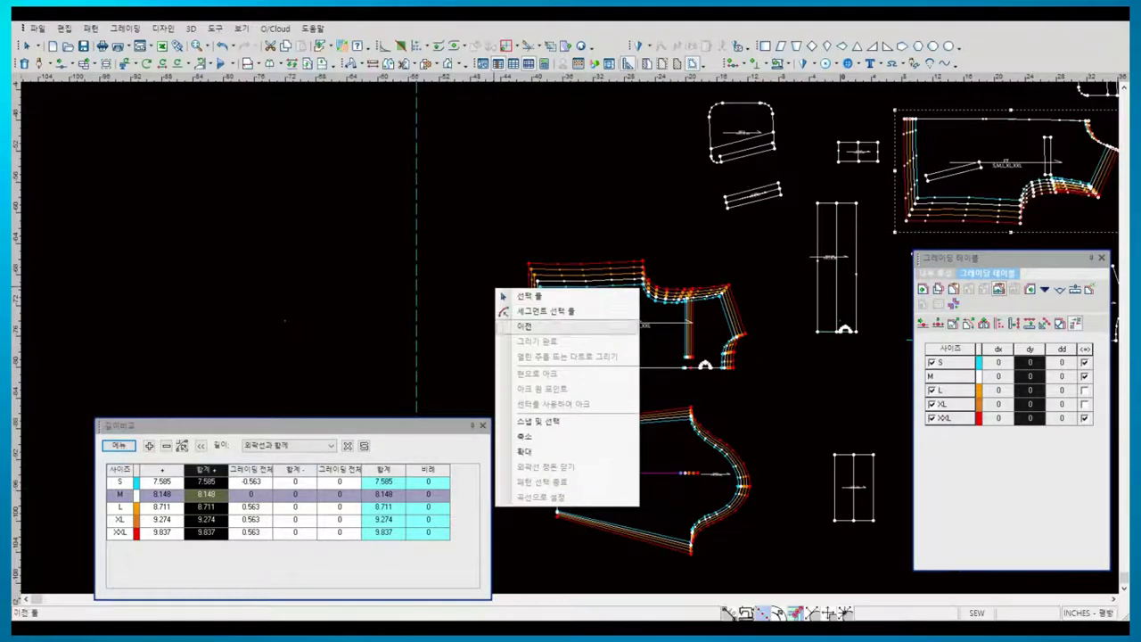
left_click(526, 326)
left_click(538, 365)
key("Delete")
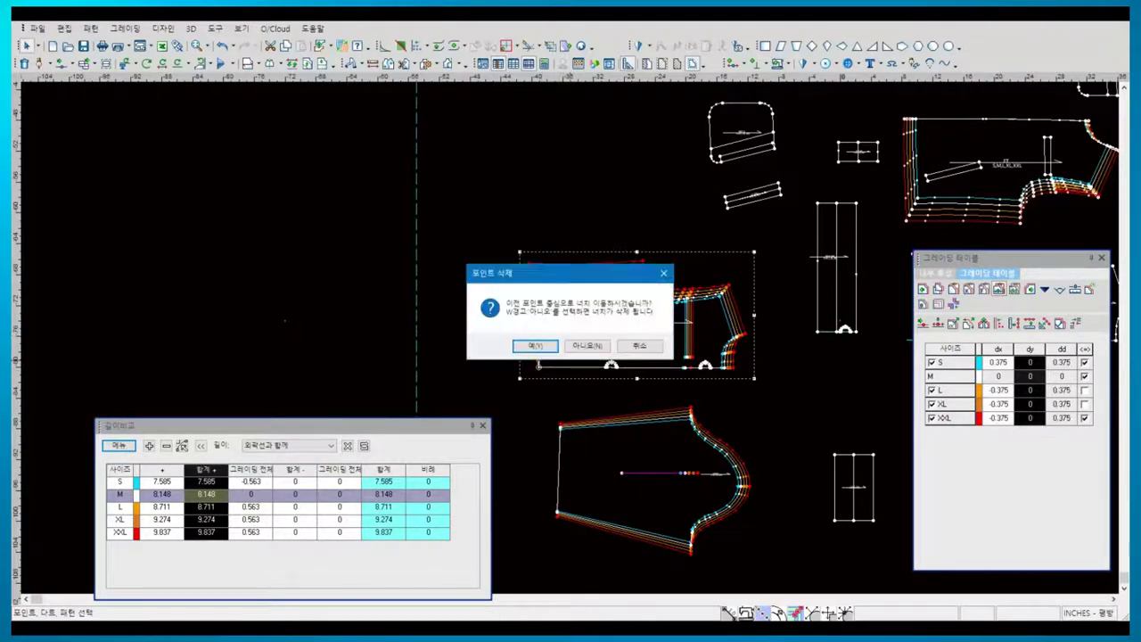
key("n")
scroll(259, 337, "down", 2)
scroll(260, 337, "down", 2)
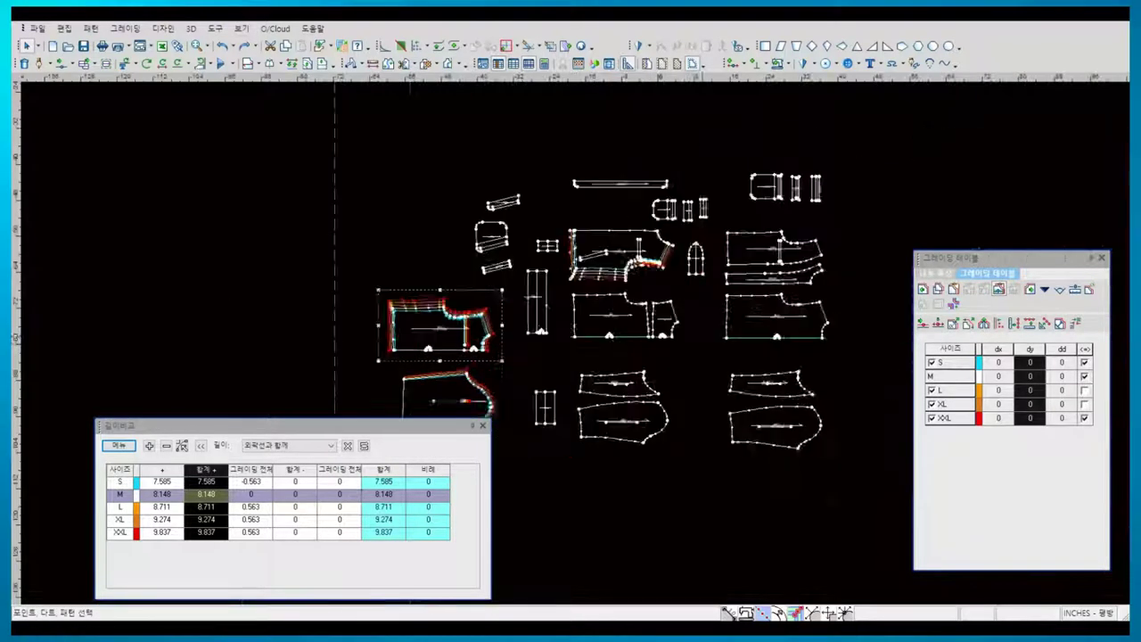
scroll(383, 393, "up", 2)
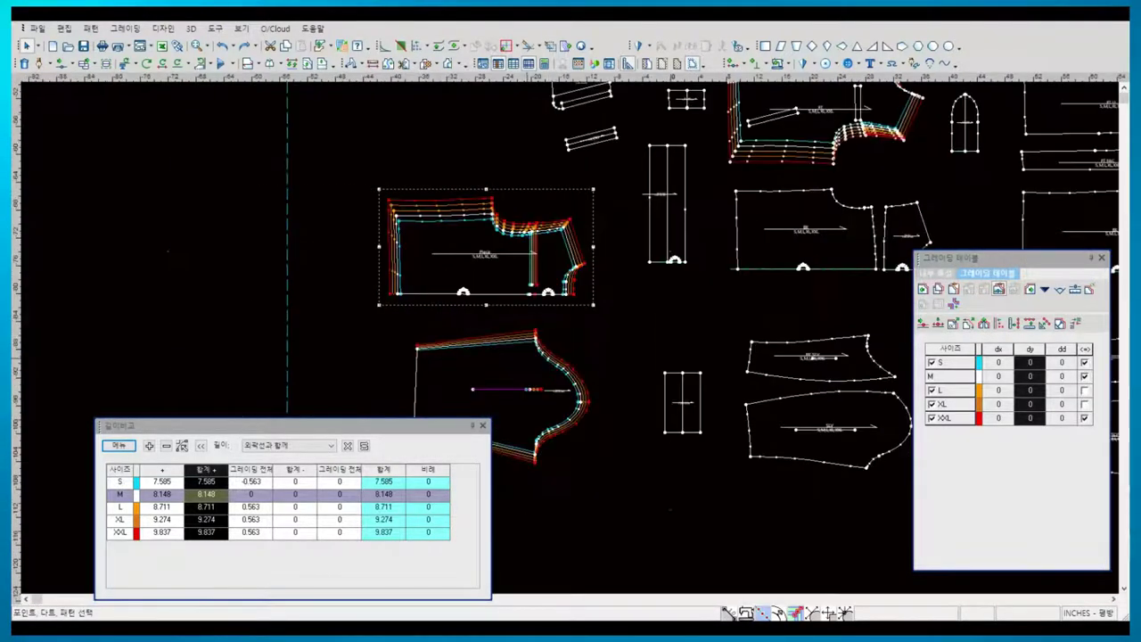
- Drag the sleeve piece up against the front body's armhole
left_click(499, 392)
left_click_drag(500, 392, 557, 259)
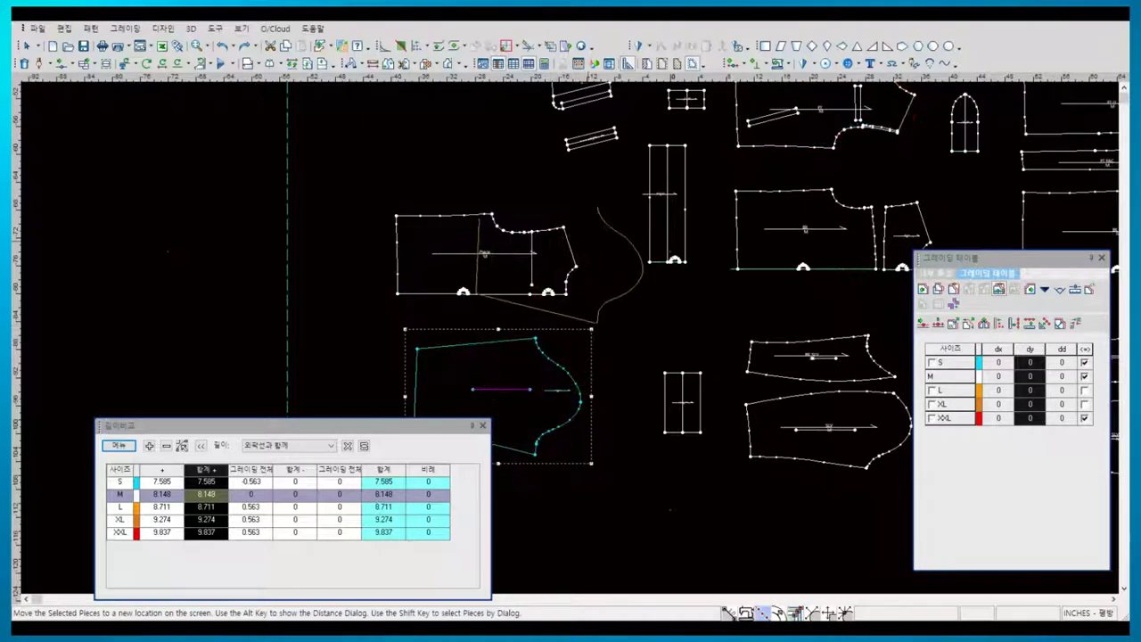
left_click_drag(482, 255, 534, 217)
middle_click_drag(824, 228, 615, 308)
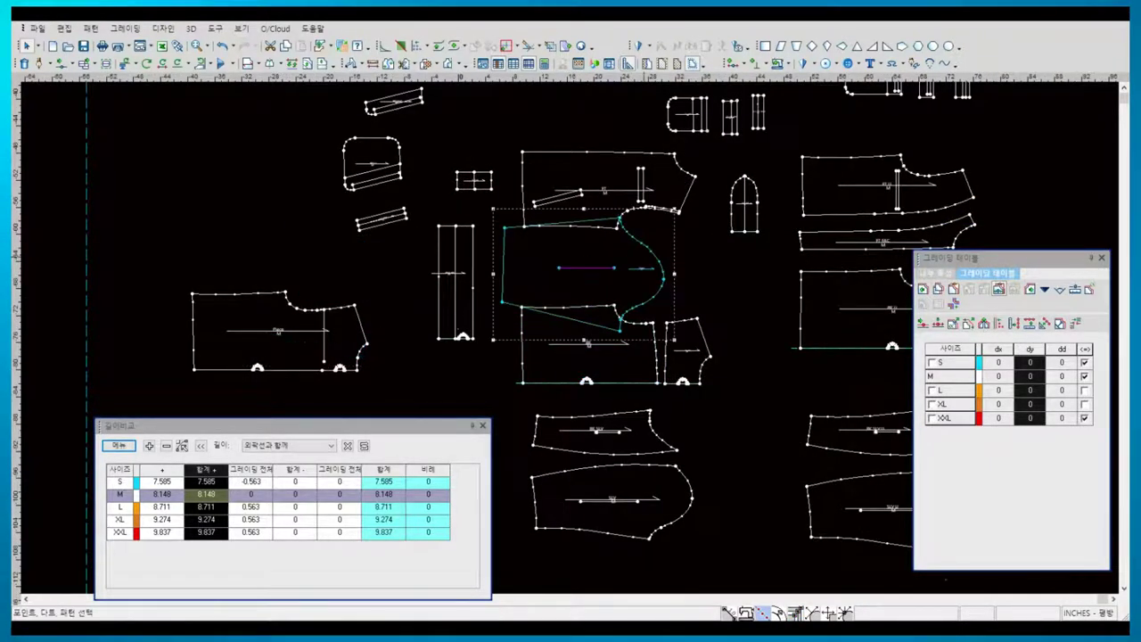
scroll(287, 246, "up", 2)
scroll(287, 246, "up", 3)
mouse_move(479, 225)
left_mouse_down()
mouse_move(495, 246)
mouse_move(486, 142)
left_mouse_up()
- Inspect the front body piece's nested S–XXL outlines beside the sleeve
scroll(485, 143, "down", 2)
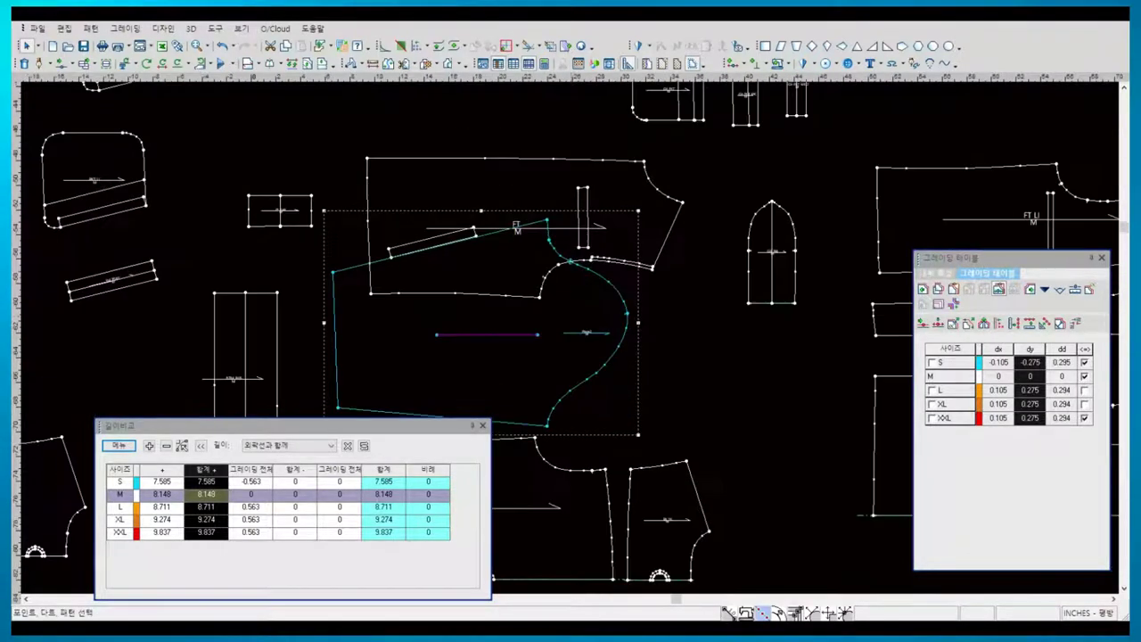
scroll(486, 143, "up", 2)
scroll(496, 224, "up", 2)
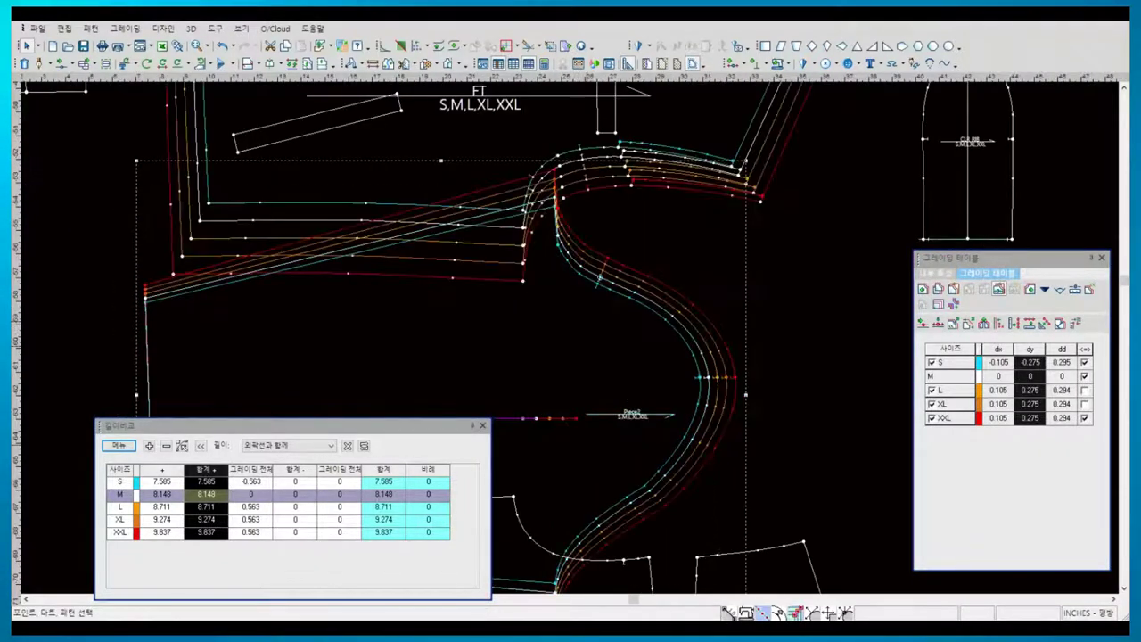
scroll(599, 278, "down", 1)
scroll(599, 278, "down", 2)
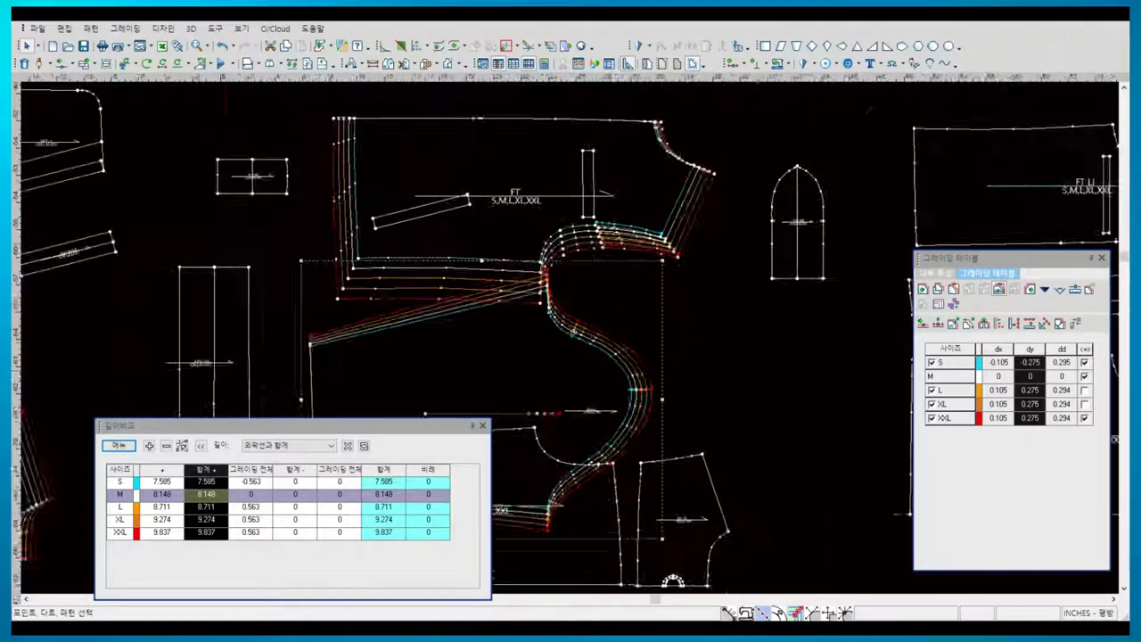
scroll(574, 330, "up", 2)
left_click(575, 190)
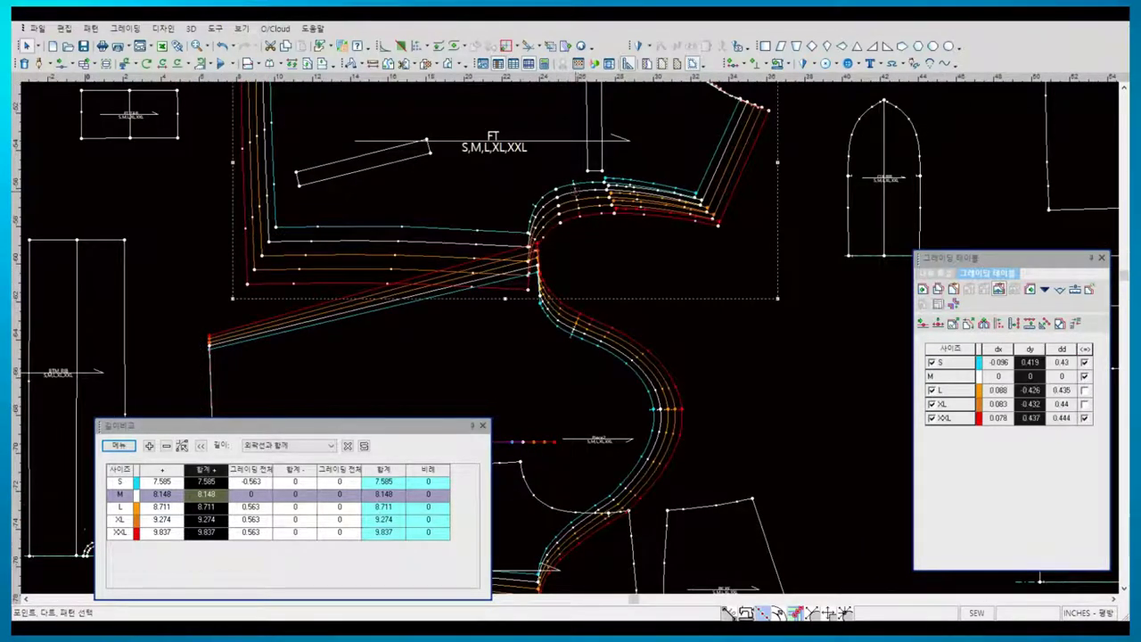
key("Escape")
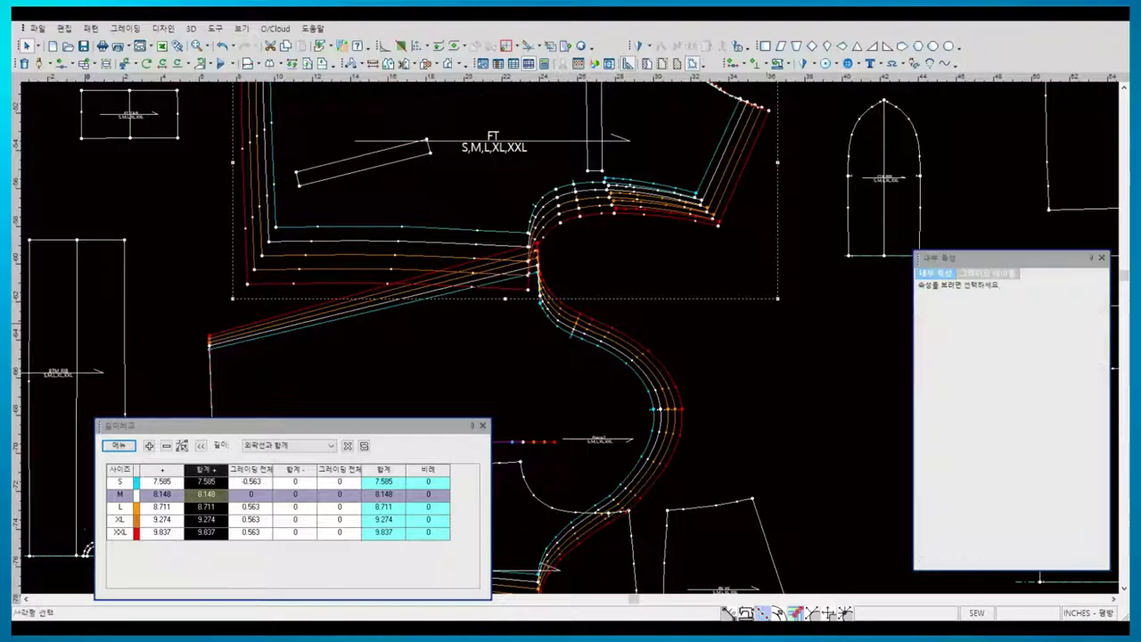
- Add the front armhole segment to 길이비교, listing 6.478–7.369 across sizes
left_click(624, 192)
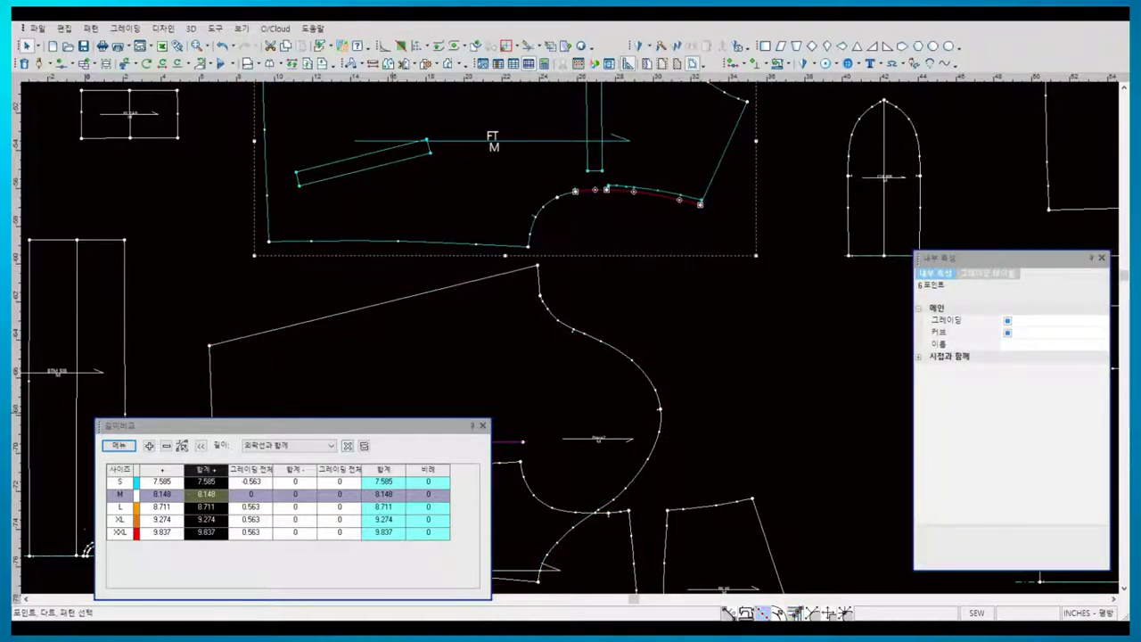
left_click(348, 444)
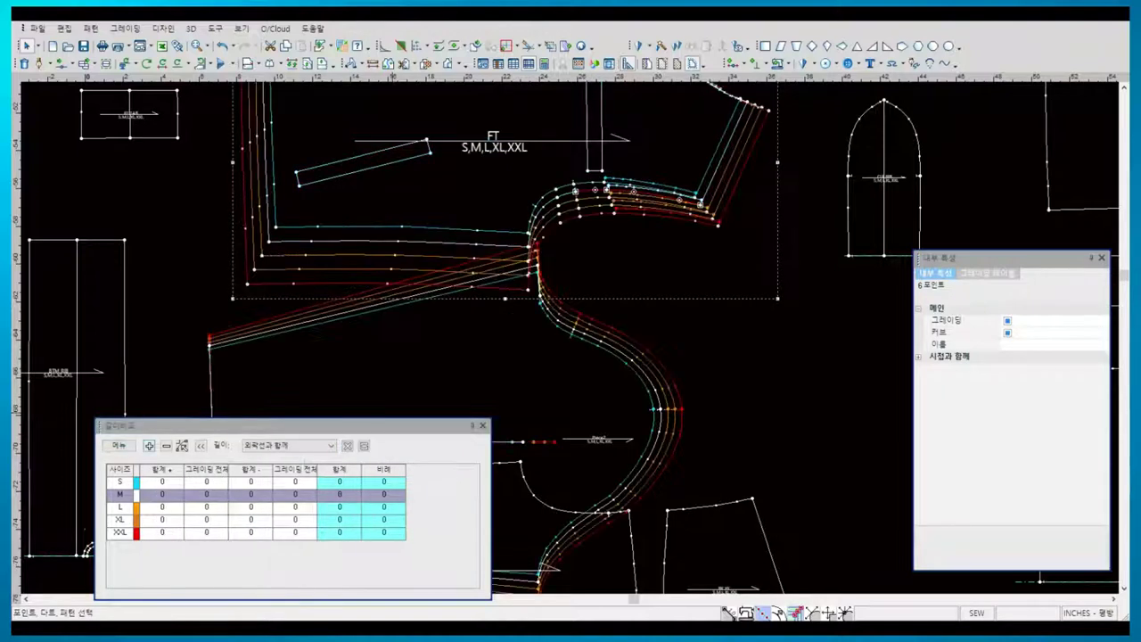
left_click(149, 445)
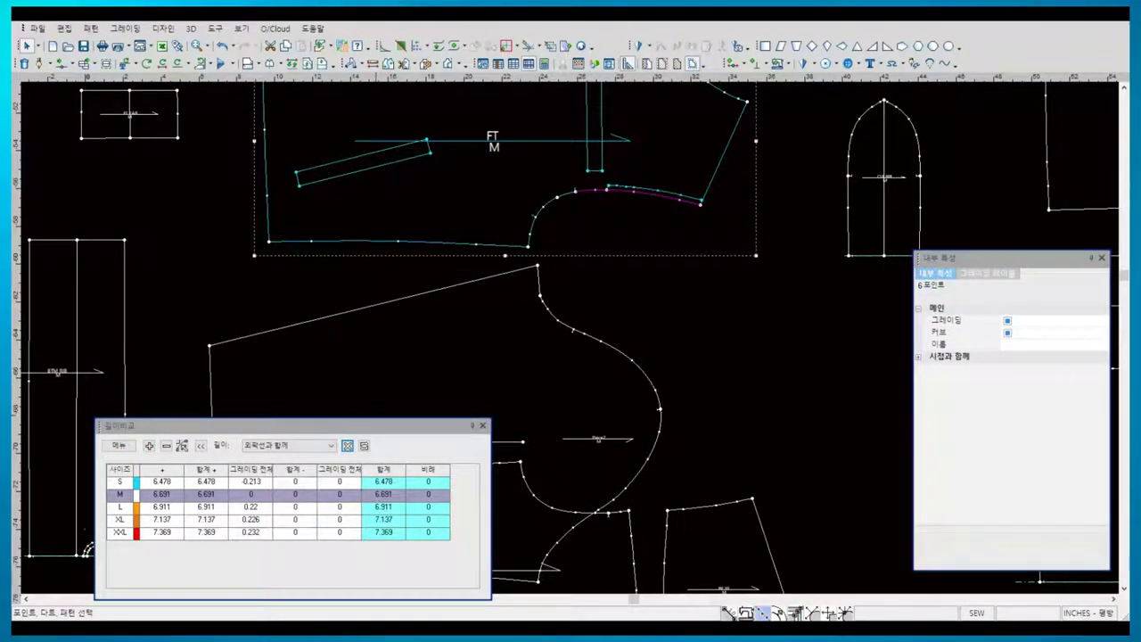
left_click(206, 469)
left_click(119, 445)
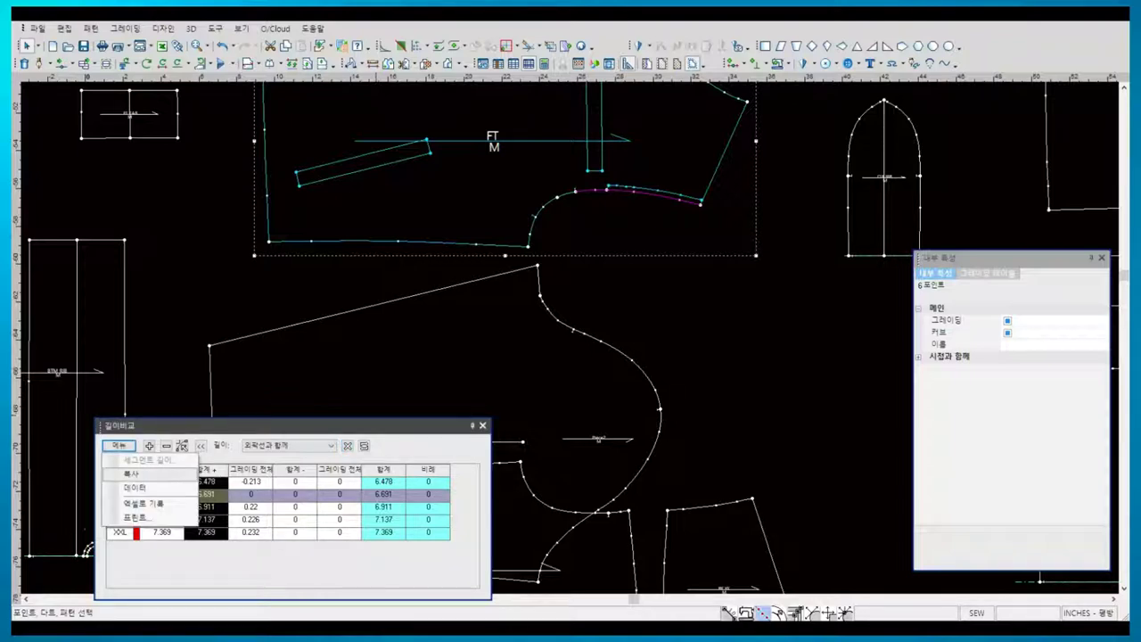
key("Escape")
- Paste the copied grading onto the sleeve cap point
left_click(660, 408)
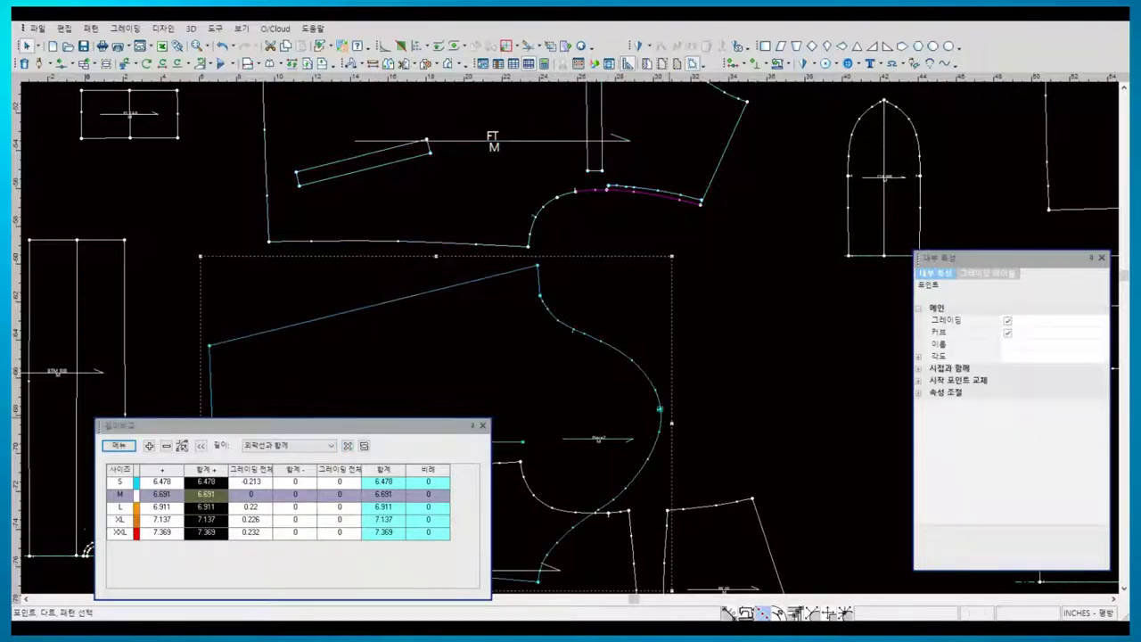
left_click(987, 273)
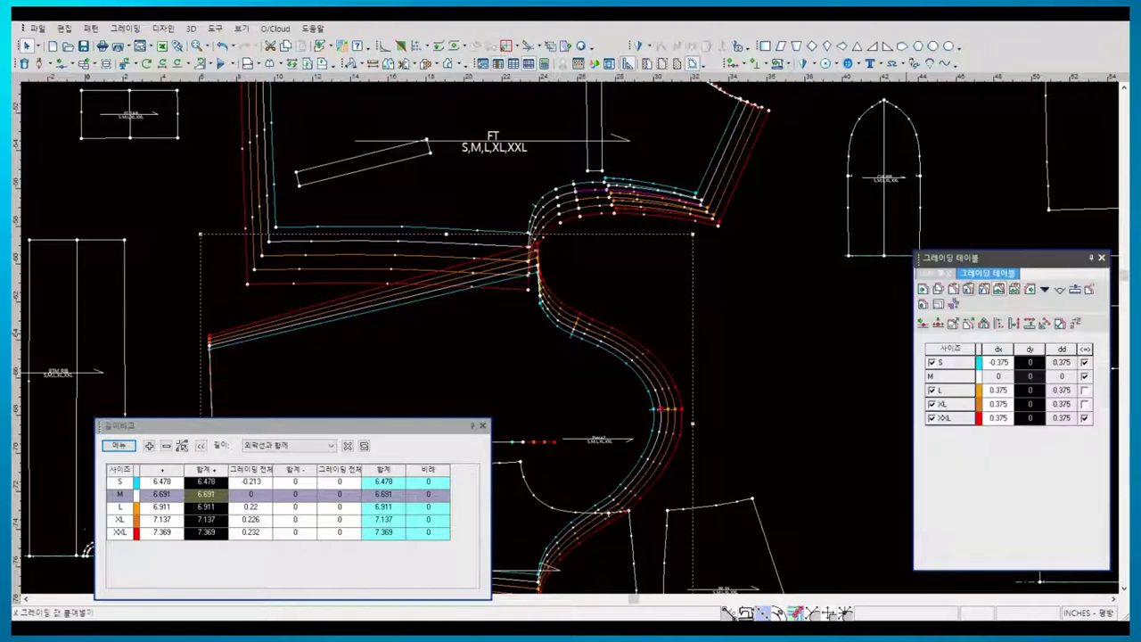
left_click(938, 304)
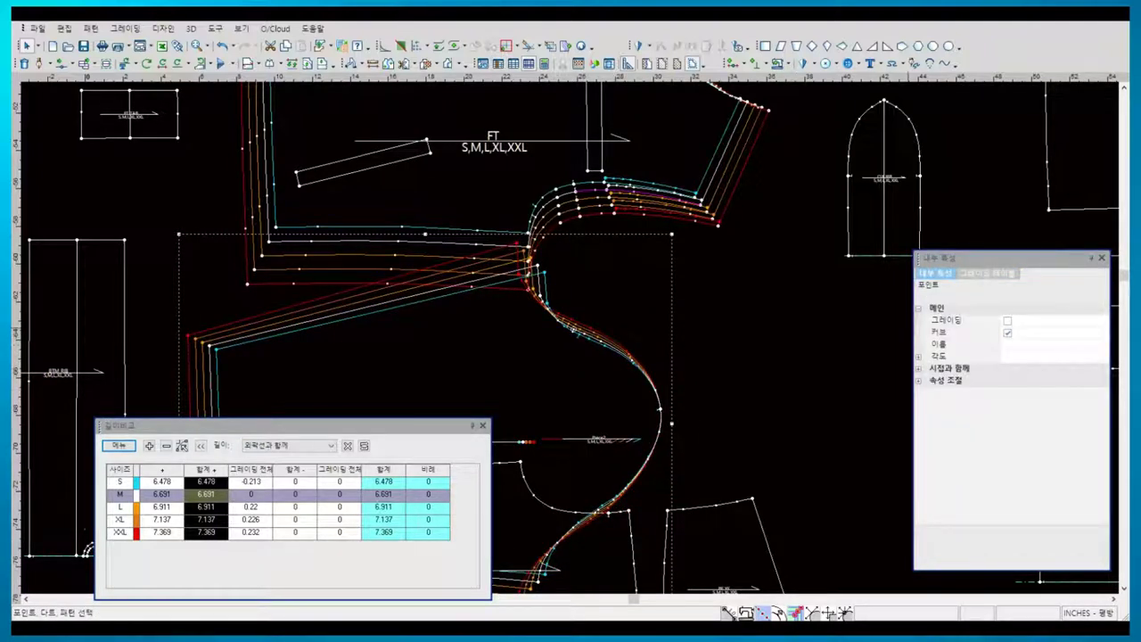
key("Escape")
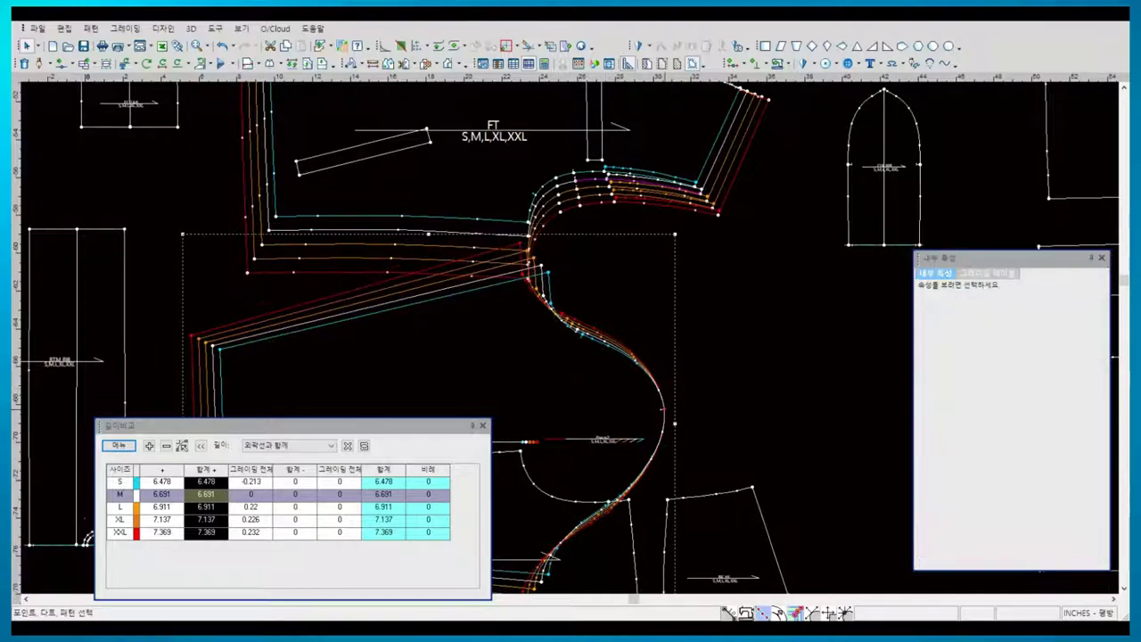
left_click(663, 408)
- Rotate the sleeve 20.8° around the cap pivot point against the armhole
key("r")
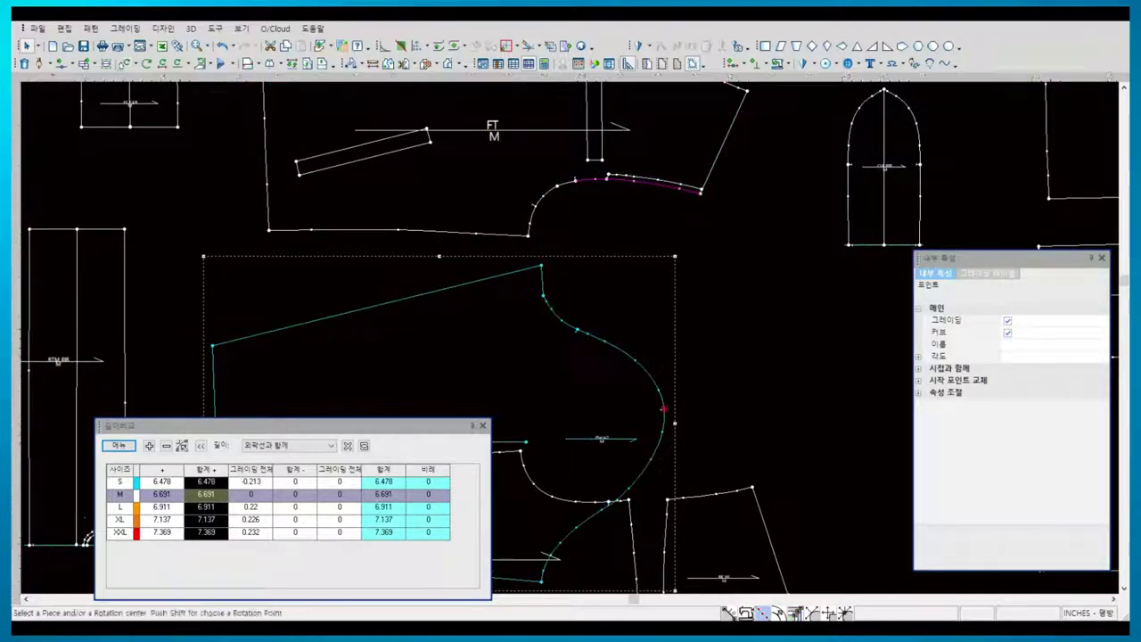
left_click(663, 408)
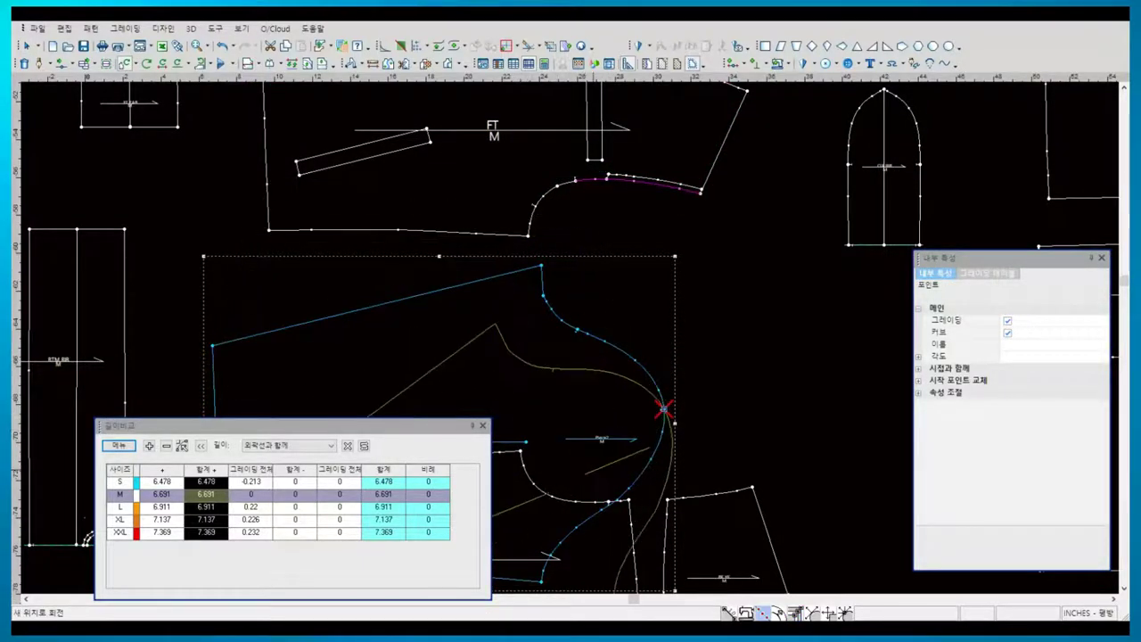
left_click(528, 559)
key("Return")
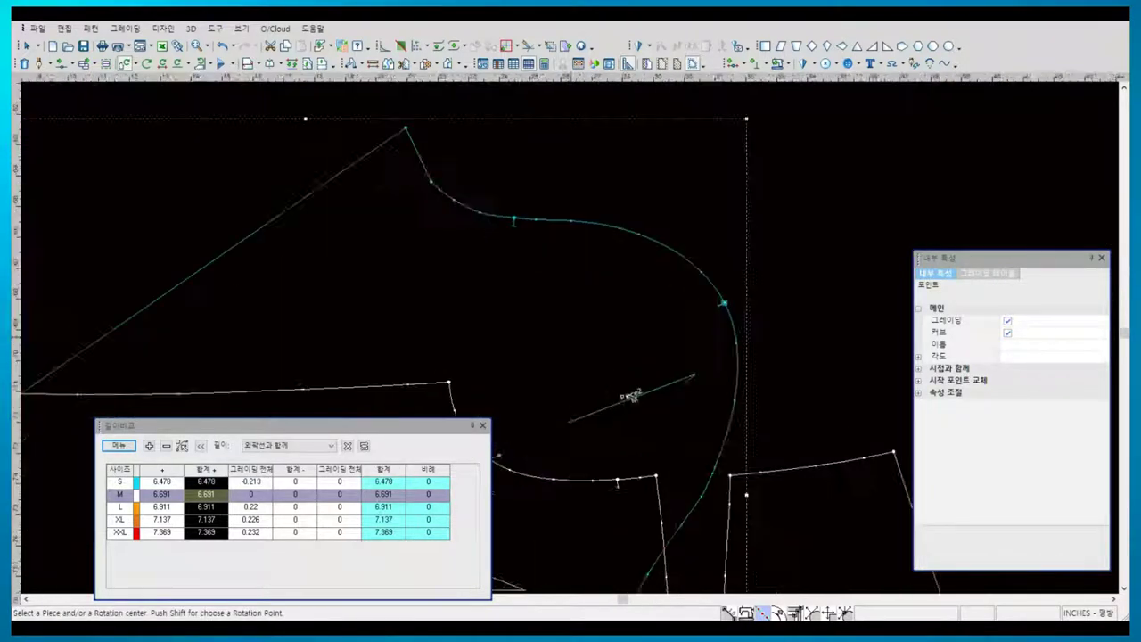
scroll(642, 405, "up", 5)
scroll(570, 356, "up", 1)
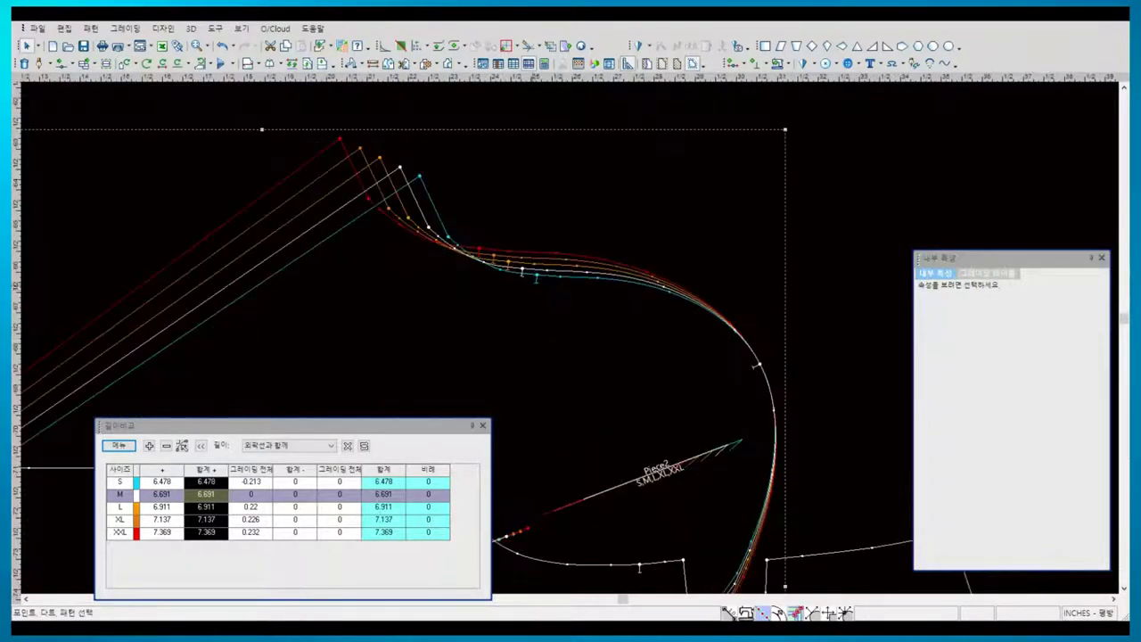
- Adjust the six-point sleeve cap segment length for all sizes, with 기존 사이즈만 unchecked
left_click(587, 272)
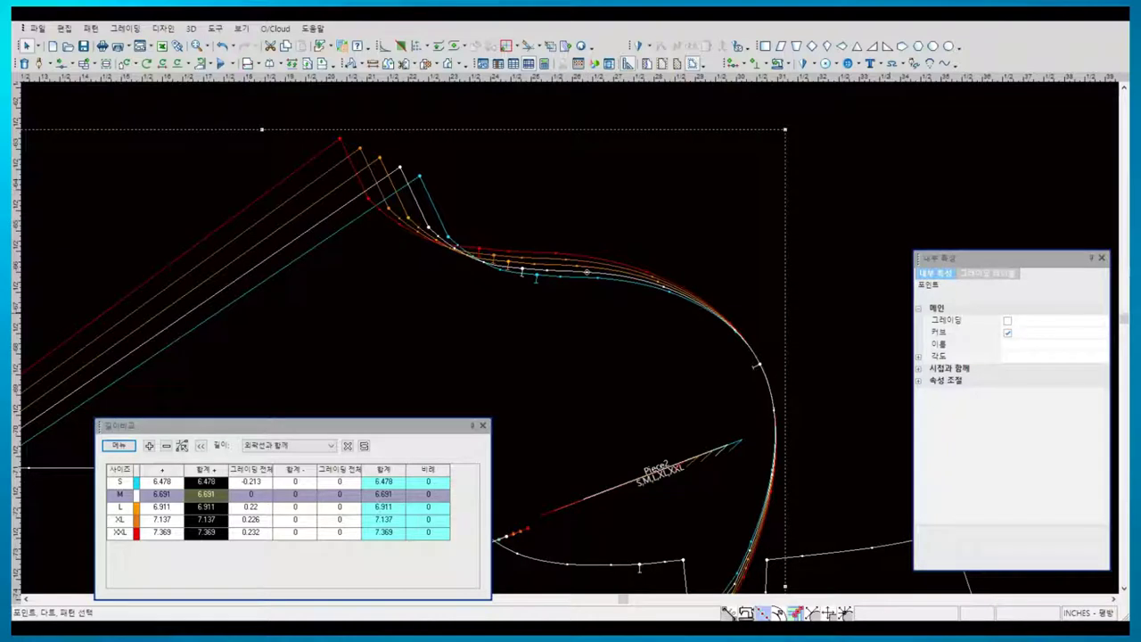
key("Escape")
left_click(483, 261)
left_click(1007, 320)
left_click(522, 270)
left_click(759, 363, "shift")
left_click(118, 445)
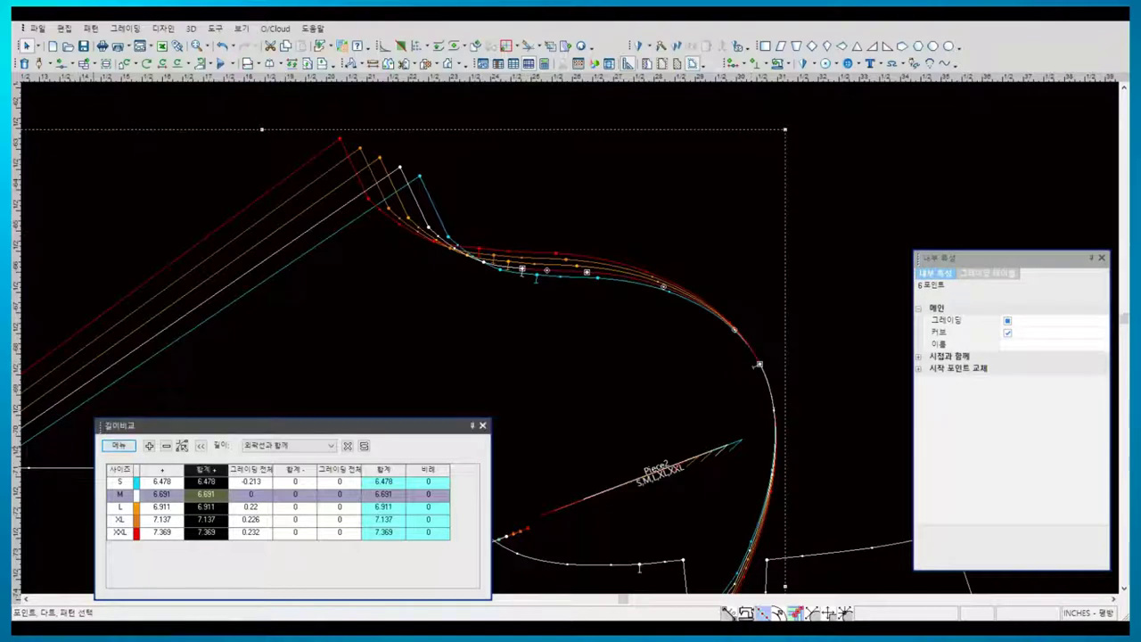
left_click(134, 522)
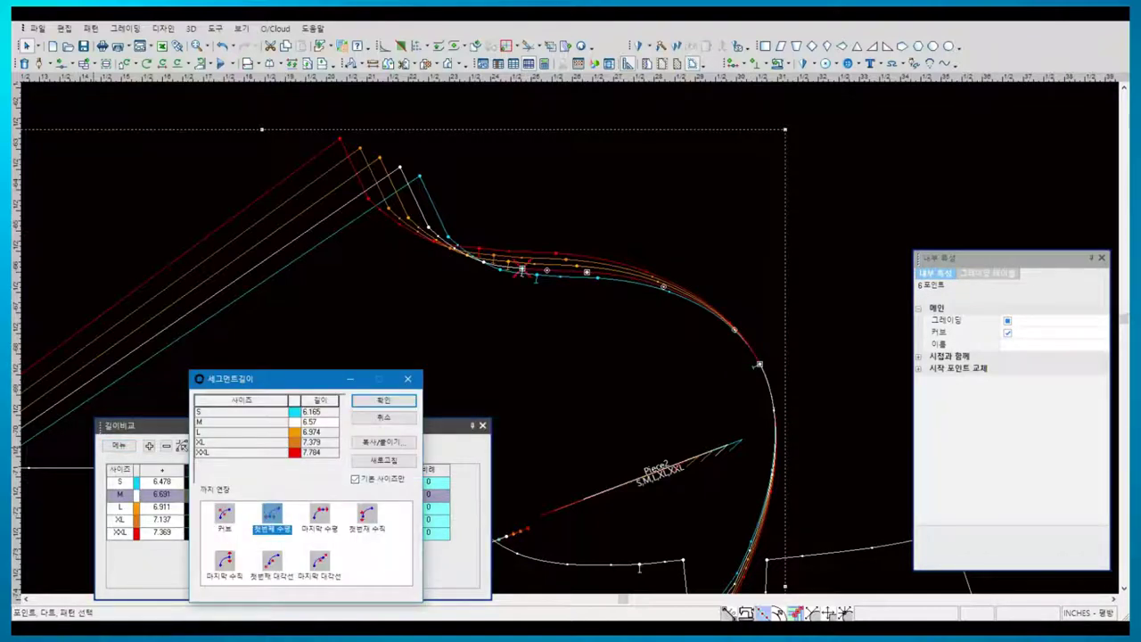
left_click(355, 478)
left_click(369, 441)
left_click(392, 444)
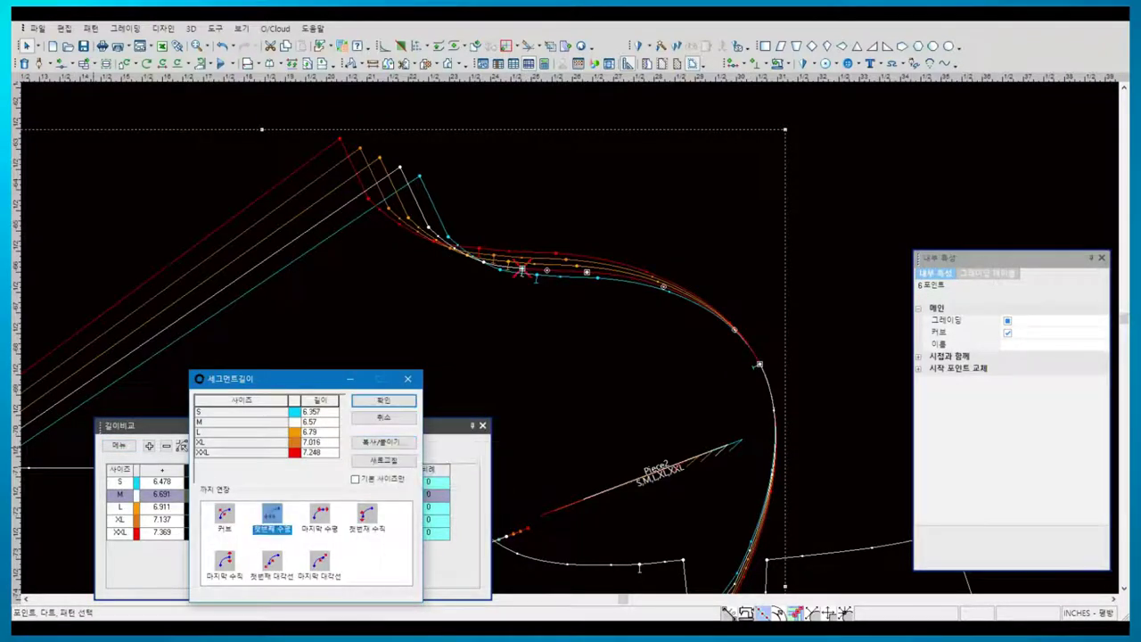
left_click(384, 400)
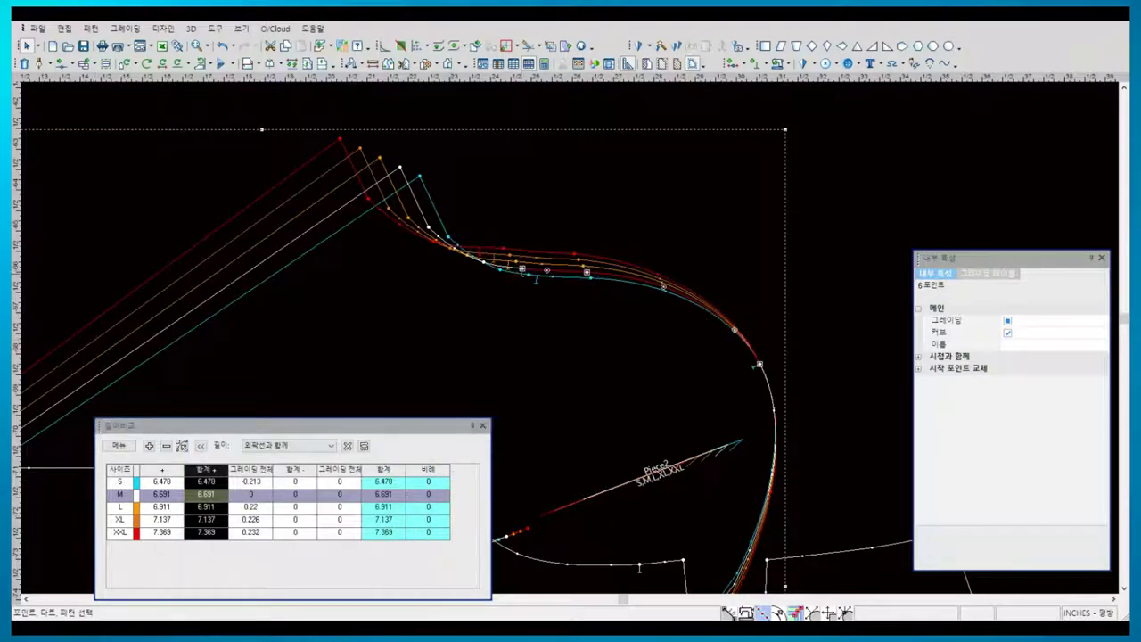
- Draw a V-shaped internal dart below the cap point and finish with 그리기 완료
left_click(521, 269)
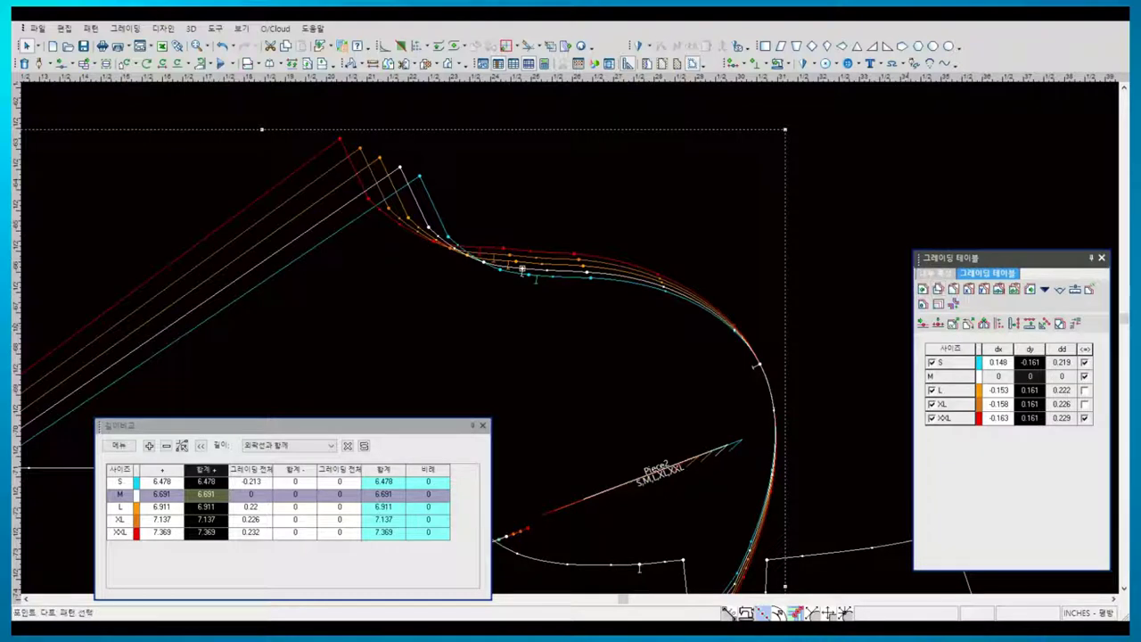
left_click(522, 270)
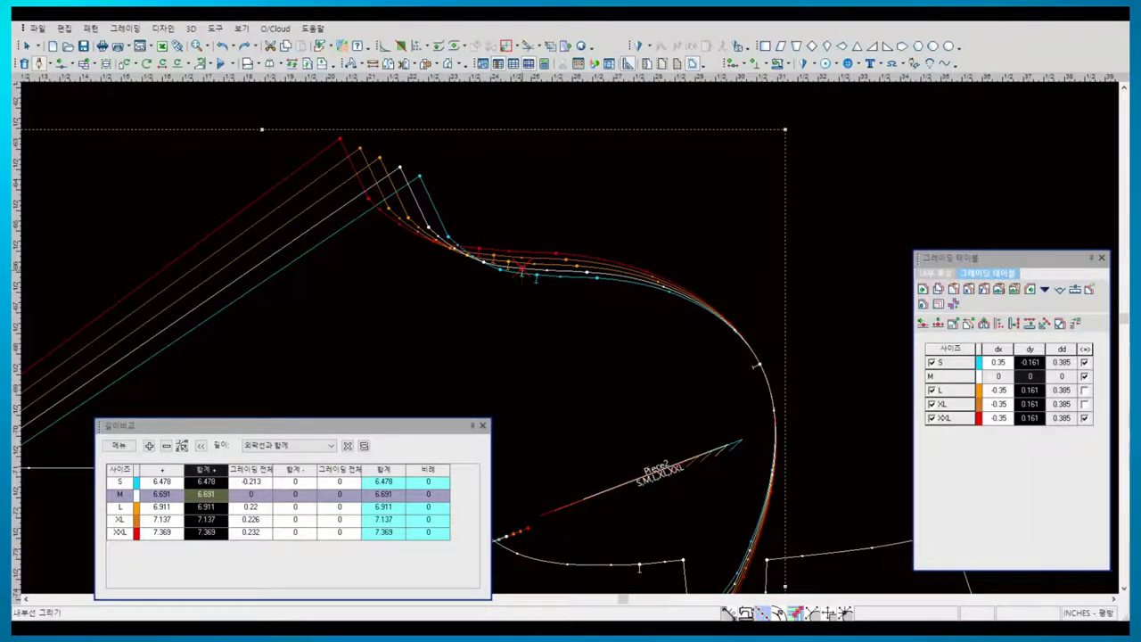
left_click(522, 270)
left_click(517, 346)
key("Return")
right_click(521, 312)
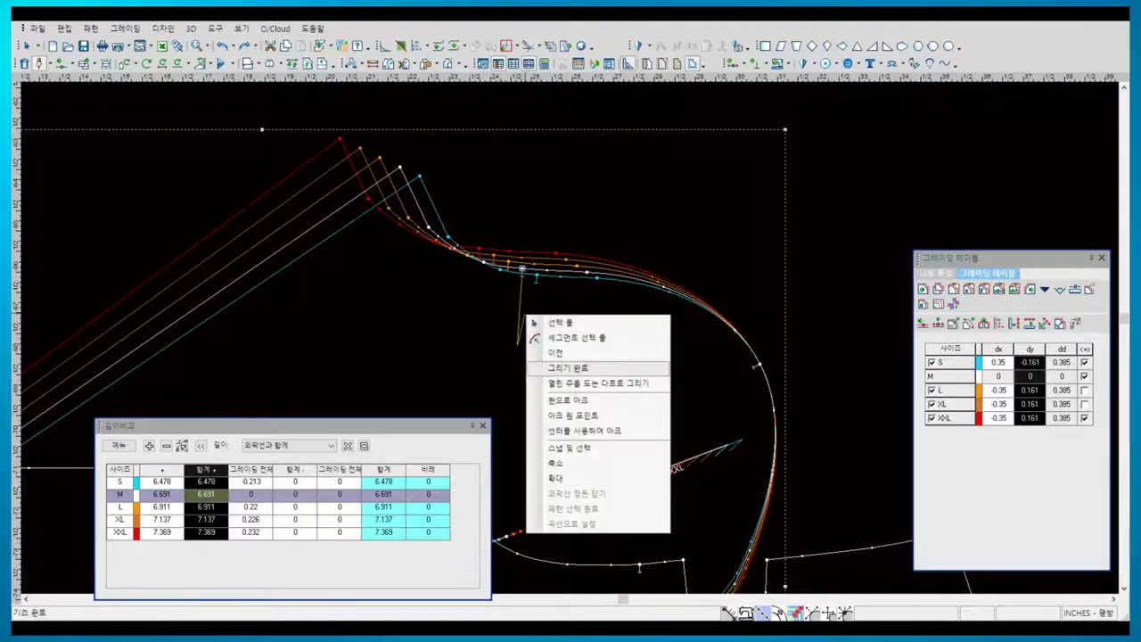
left_click(553, 369)
key("Return")
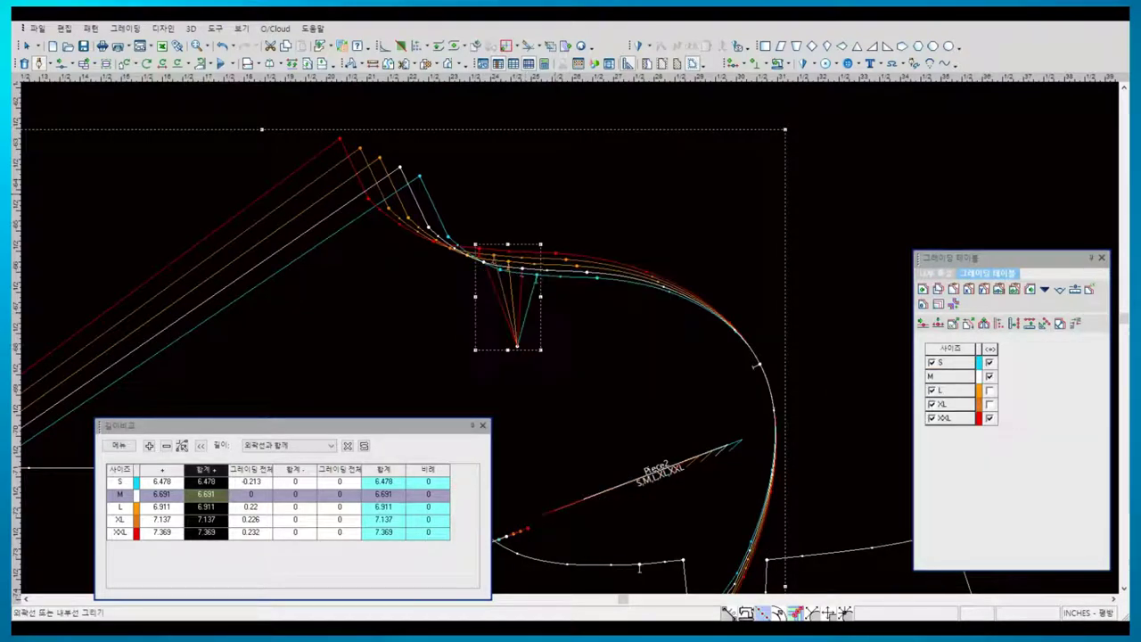
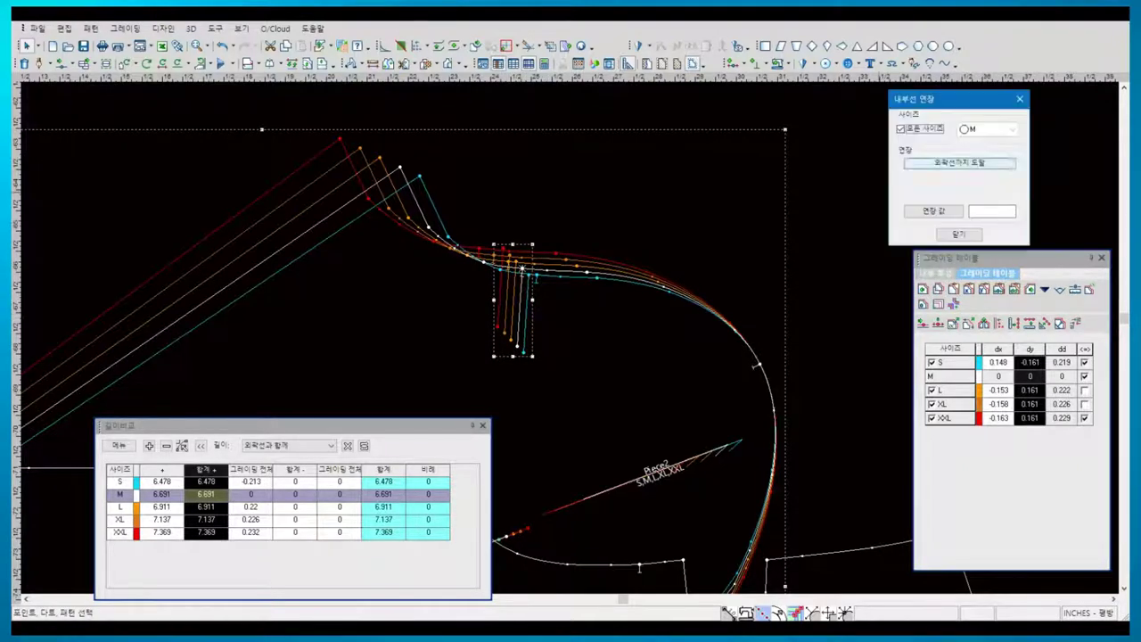
- Extend the dart lines near the armhole to the outline in every size
left_click(959, 162)
left_click(575, 345)
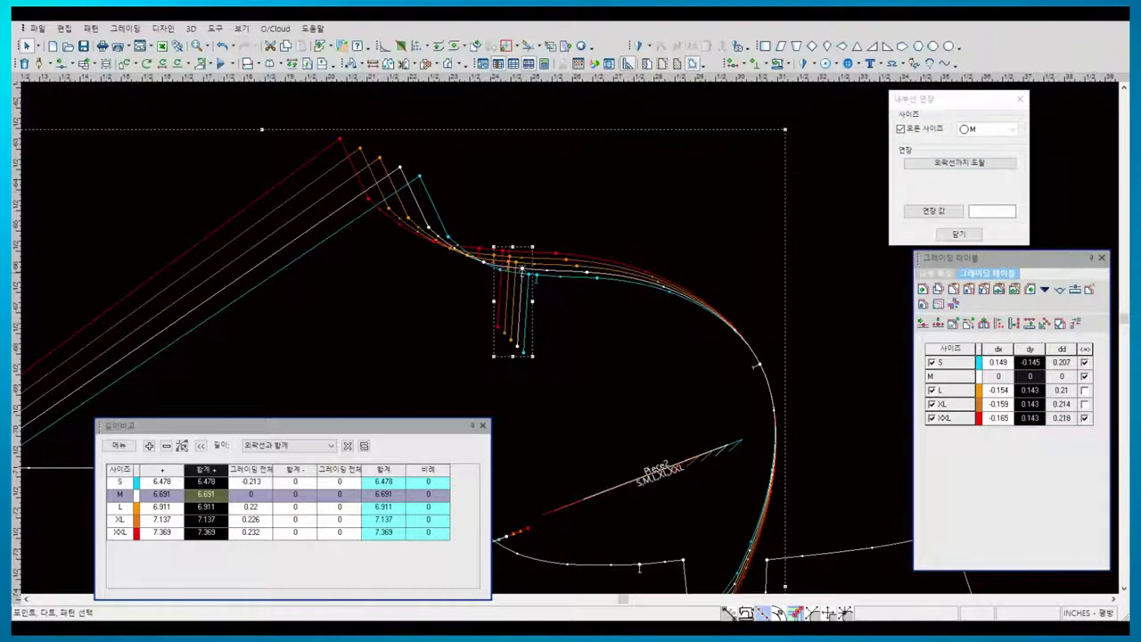
left_click(958, 233)
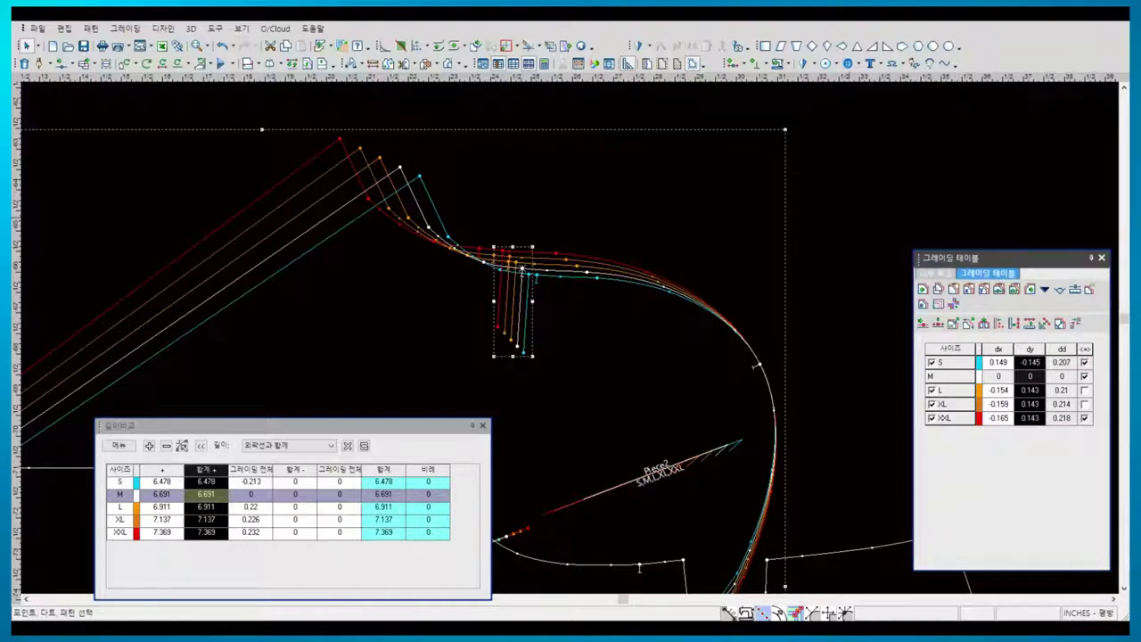
- Paste the copied X & Y grading onto the dart end point
left_click(522, 269)
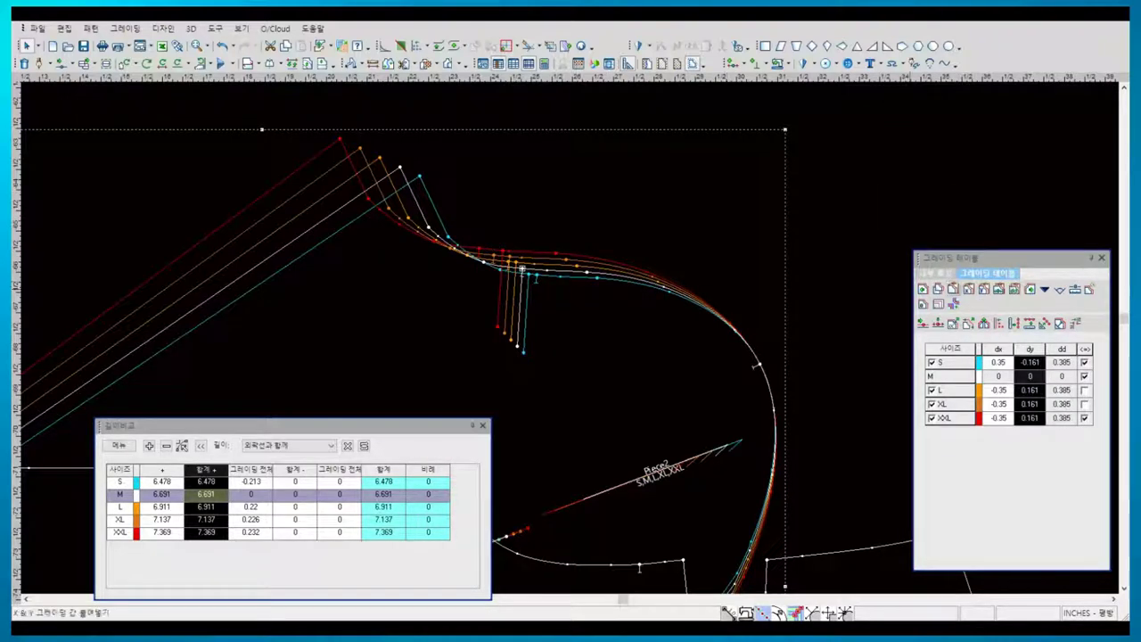
key("Escape")
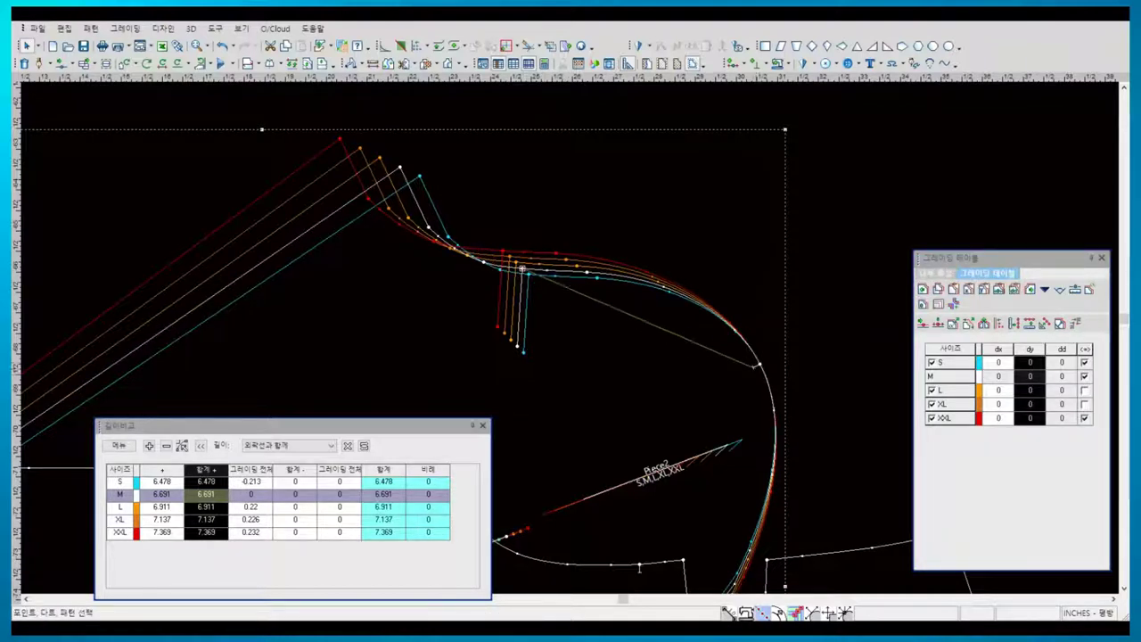
left_click(758, 365)
- Paste the copied lengths onto the armhole segment, giving 6.357 (S) to 7.249 (XXL)
left_click(119, 445)
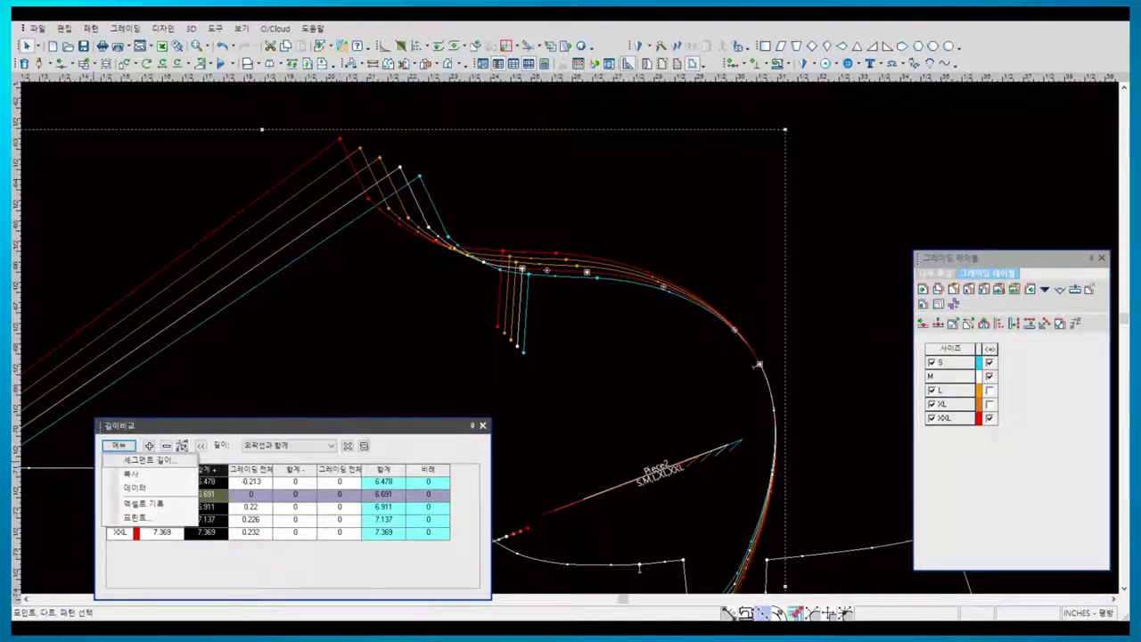
left_click(129, 471)
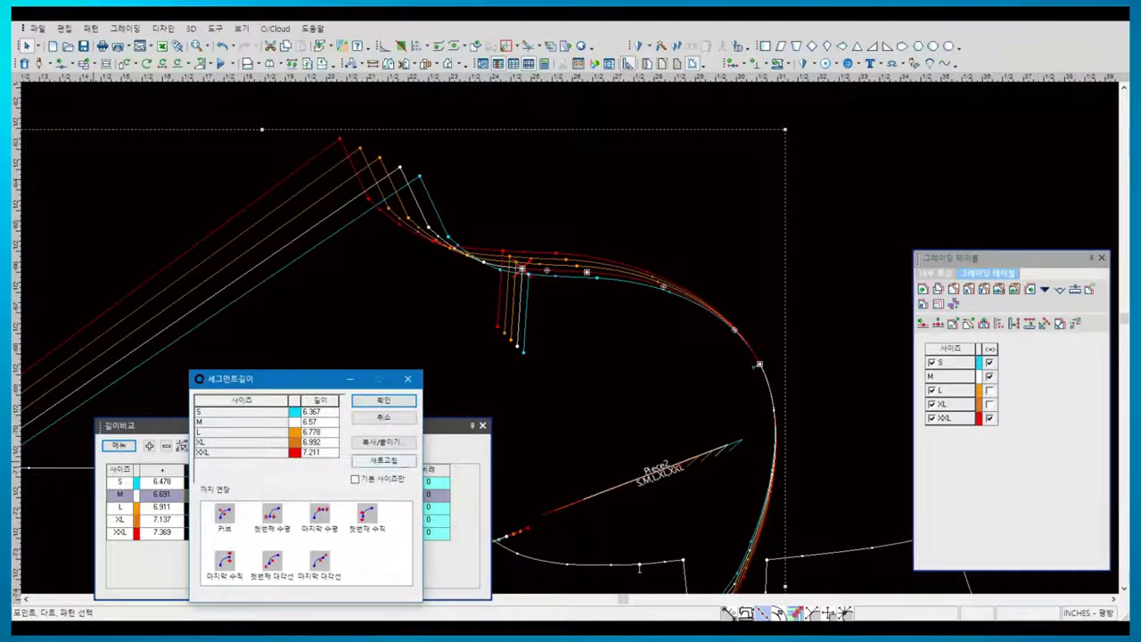
left_click(384, 442)
left_click(438, 478)
left_click(272, 514)
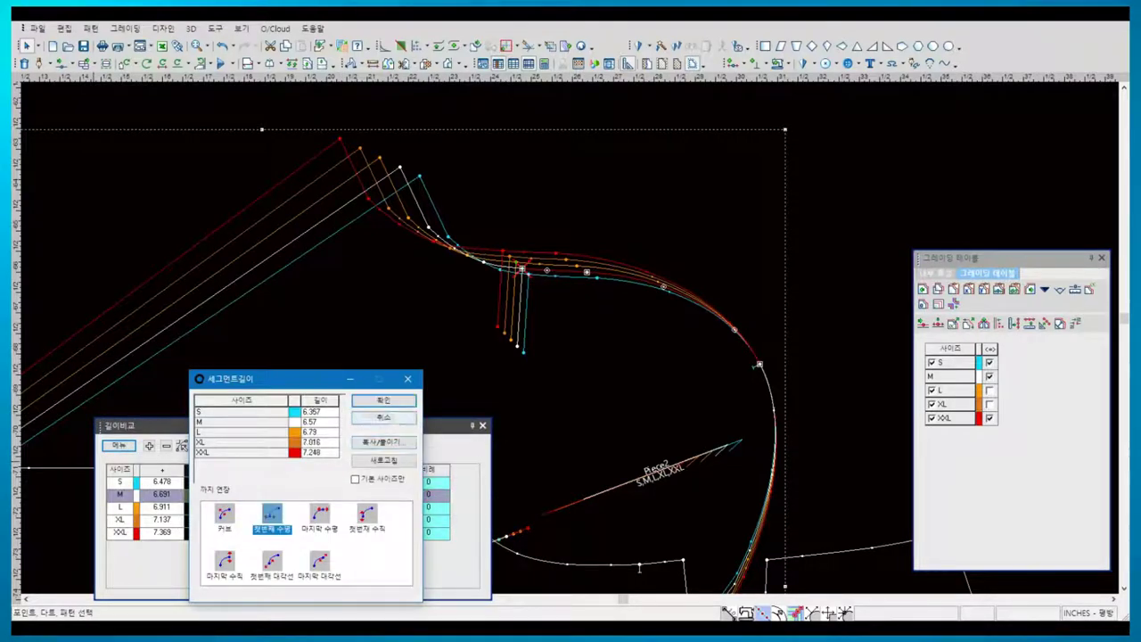
left_click(384, 400)
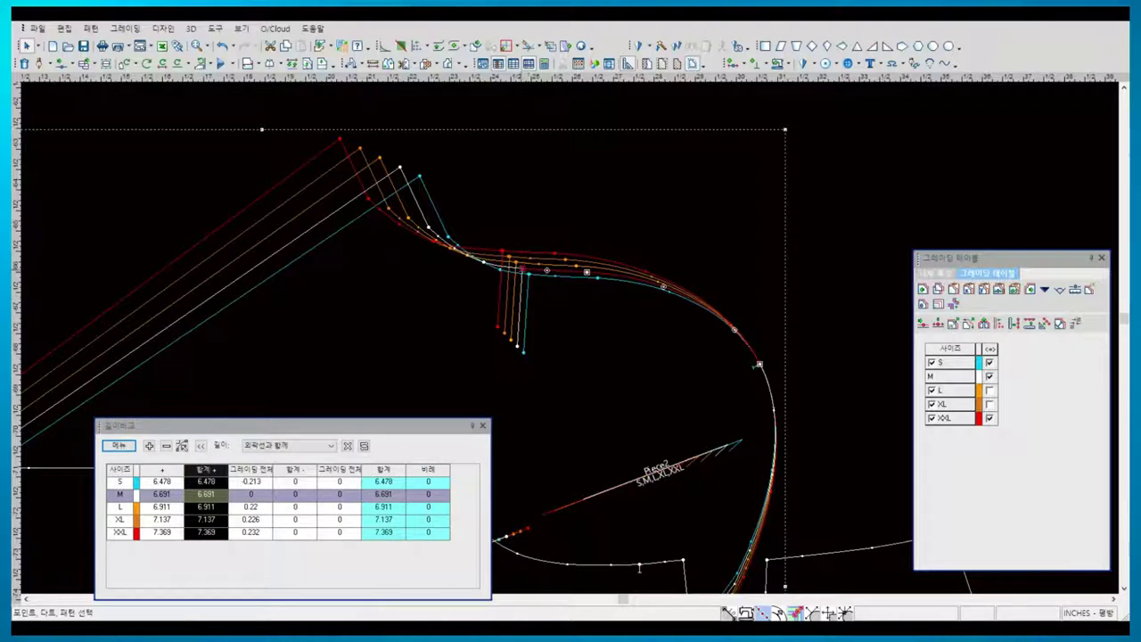
- Paste the copied X & Y grading onto the notch line end points
left_click(521, 268)
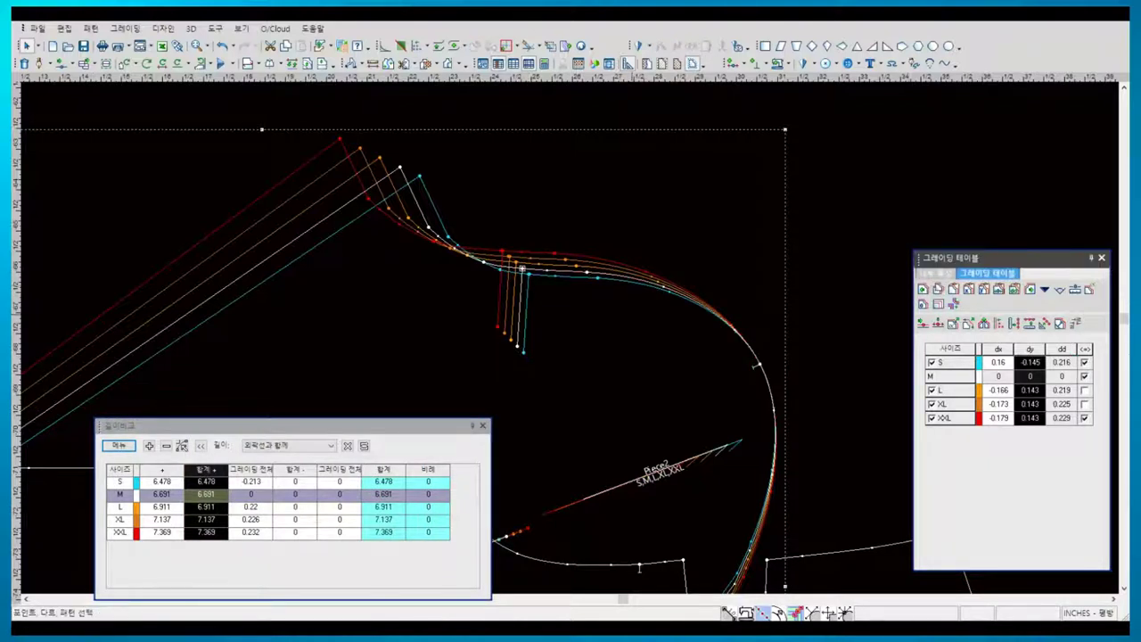
left_click(953, 289)
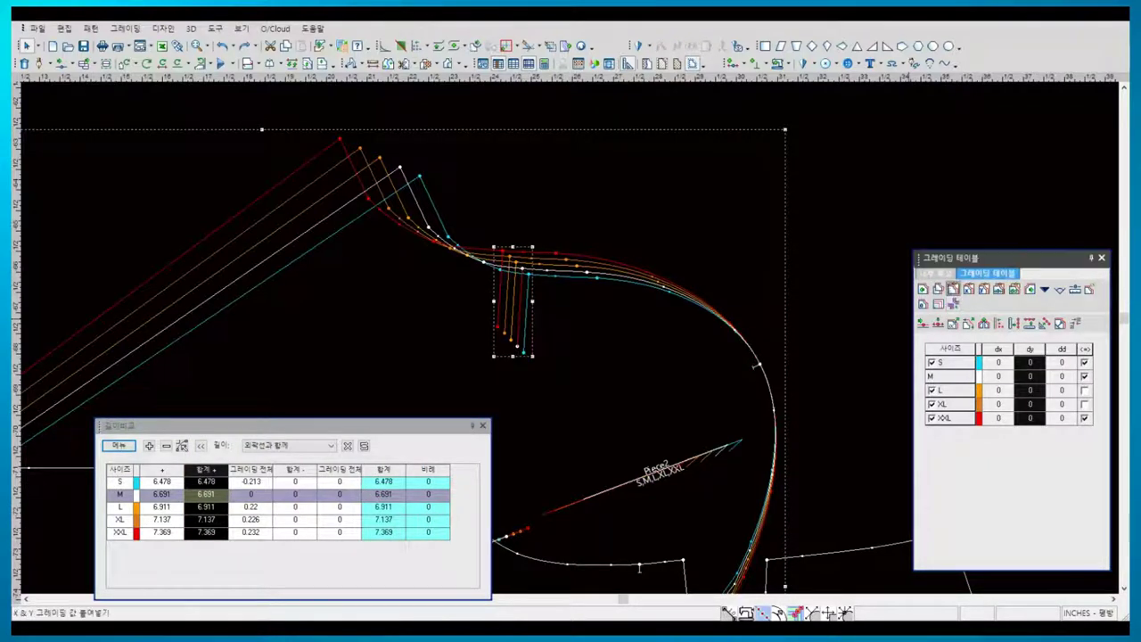
left_click(517, 346)
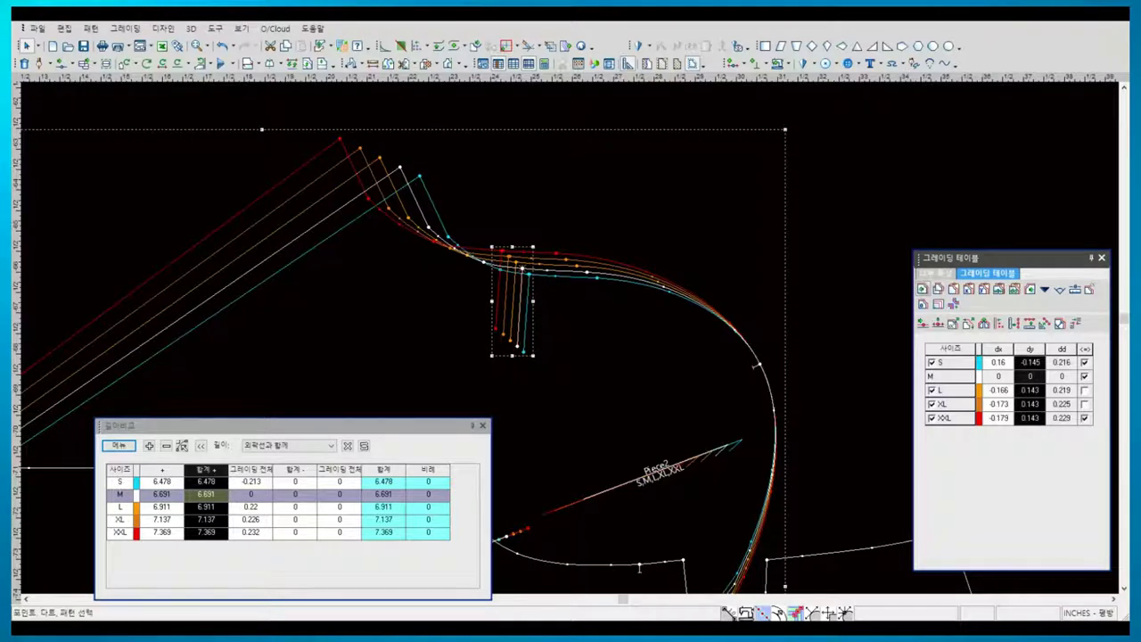
- Extend the notch lines to the outline in all sizes, creating matching outline points
left_click(522, 268)
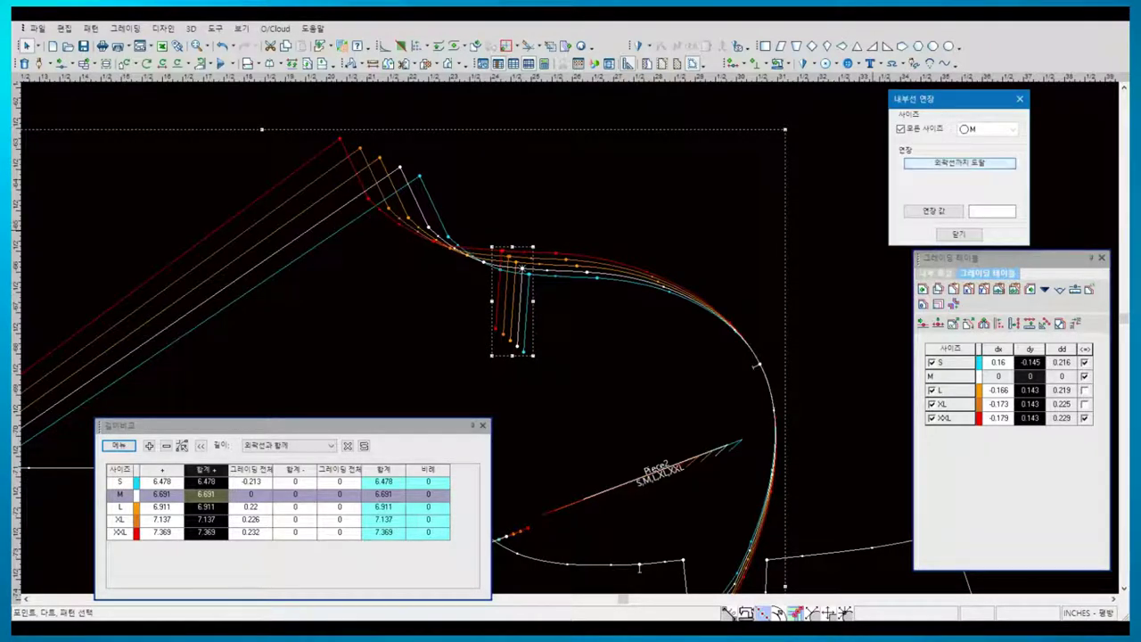
key("Return")
left_click(575, 345)
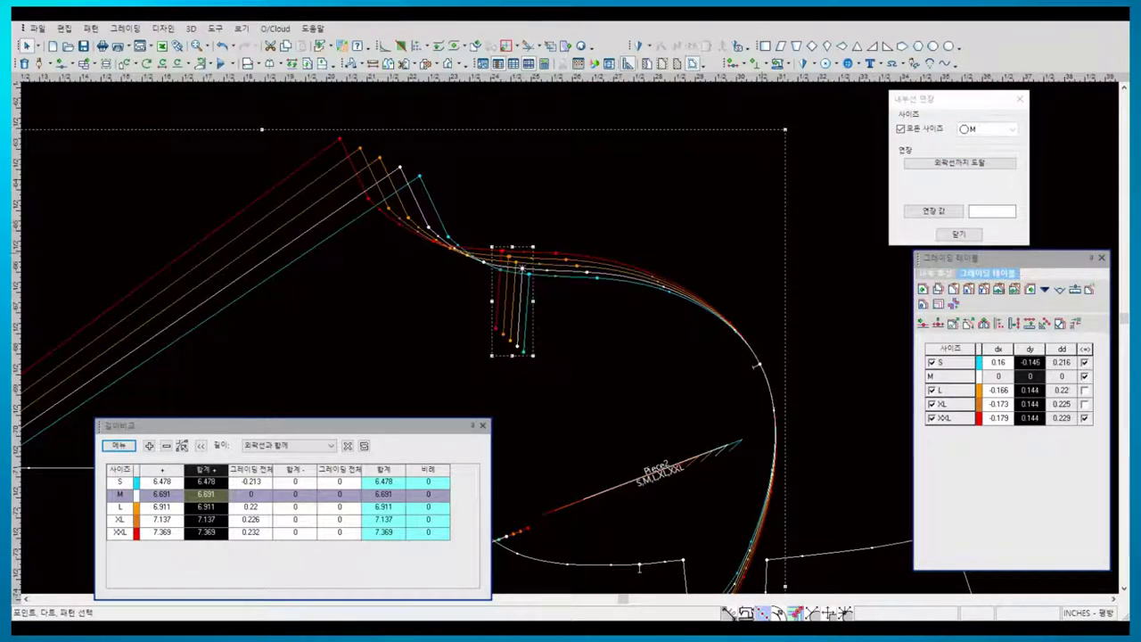
left_click(958, 234)
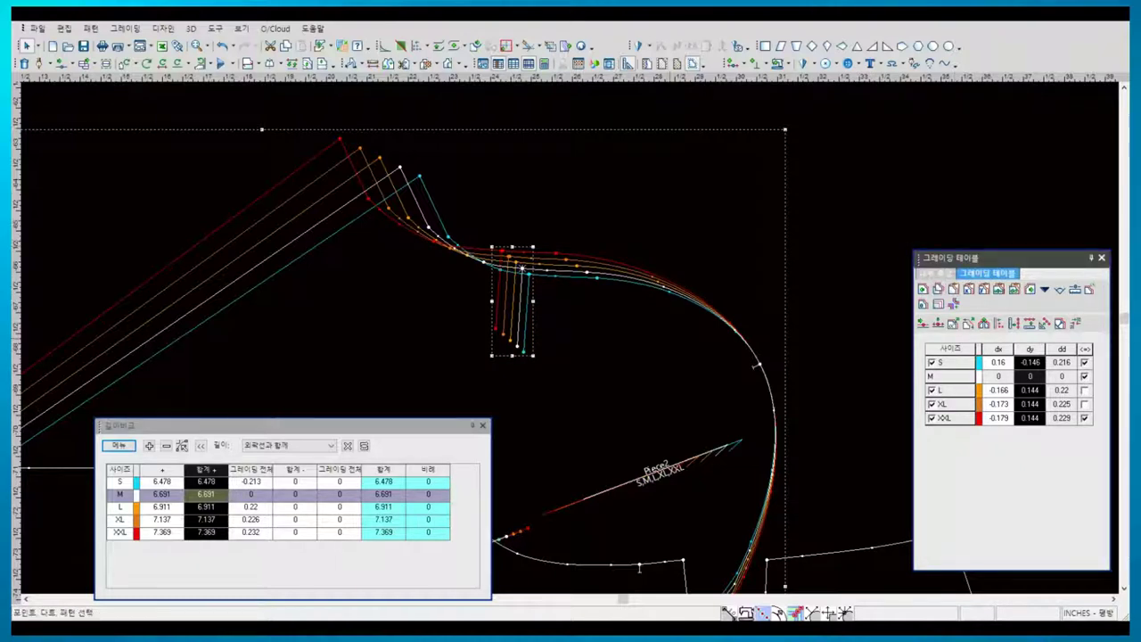
key("ctrl+z")
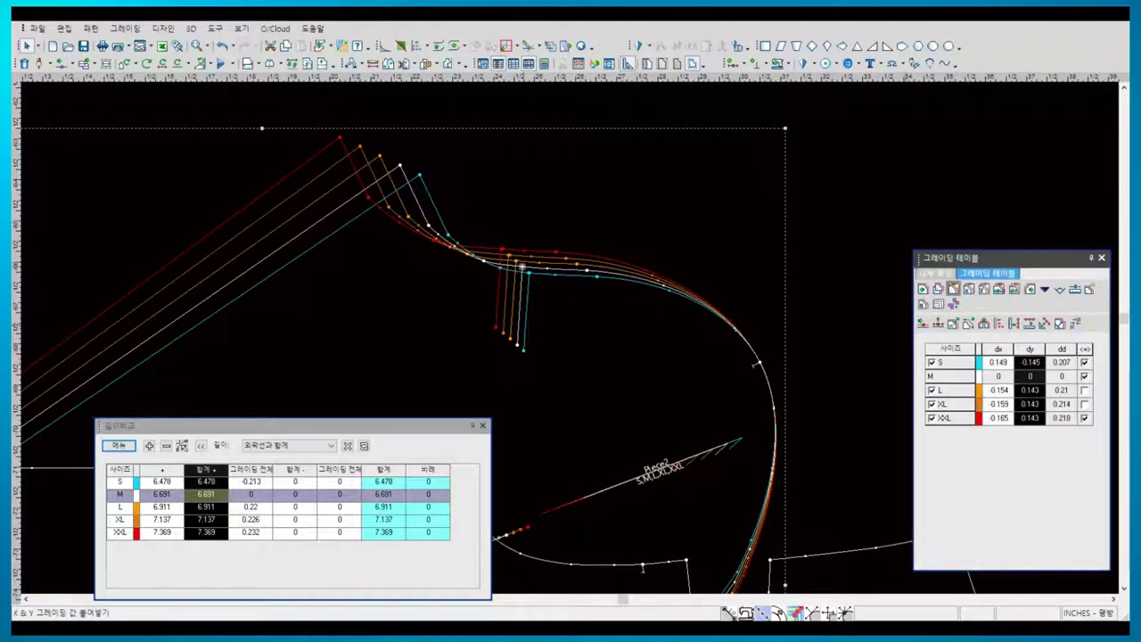
- Reselect the armhole curve and paste its per-size lengths again, 6.357 for S to 7.248 for XXL
left_click(924, 303)
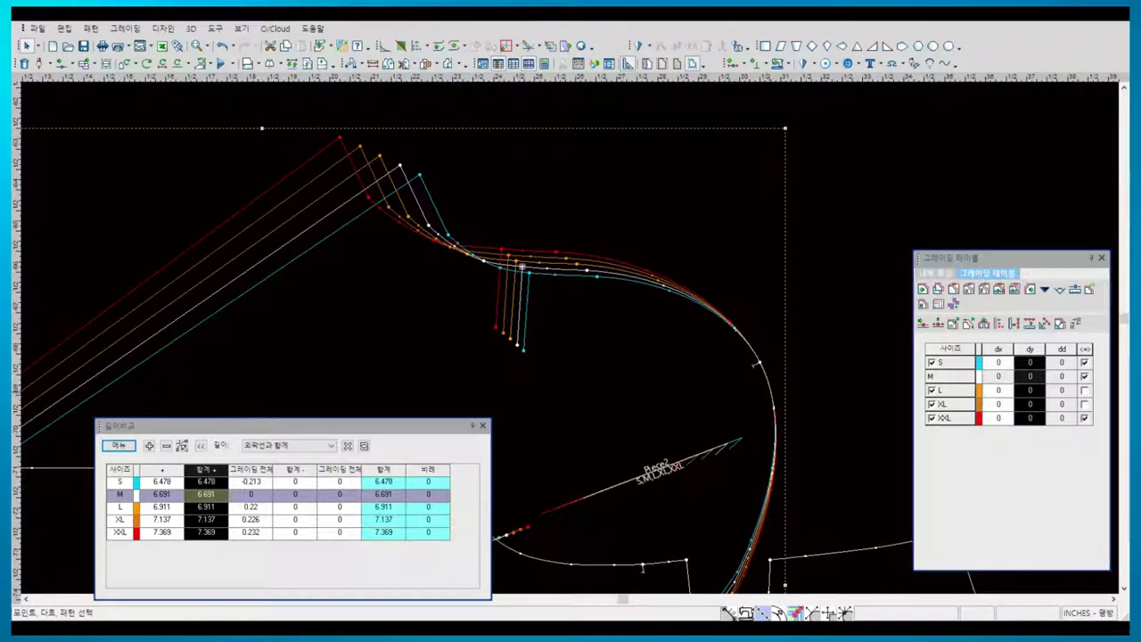
left_click(624, 275)
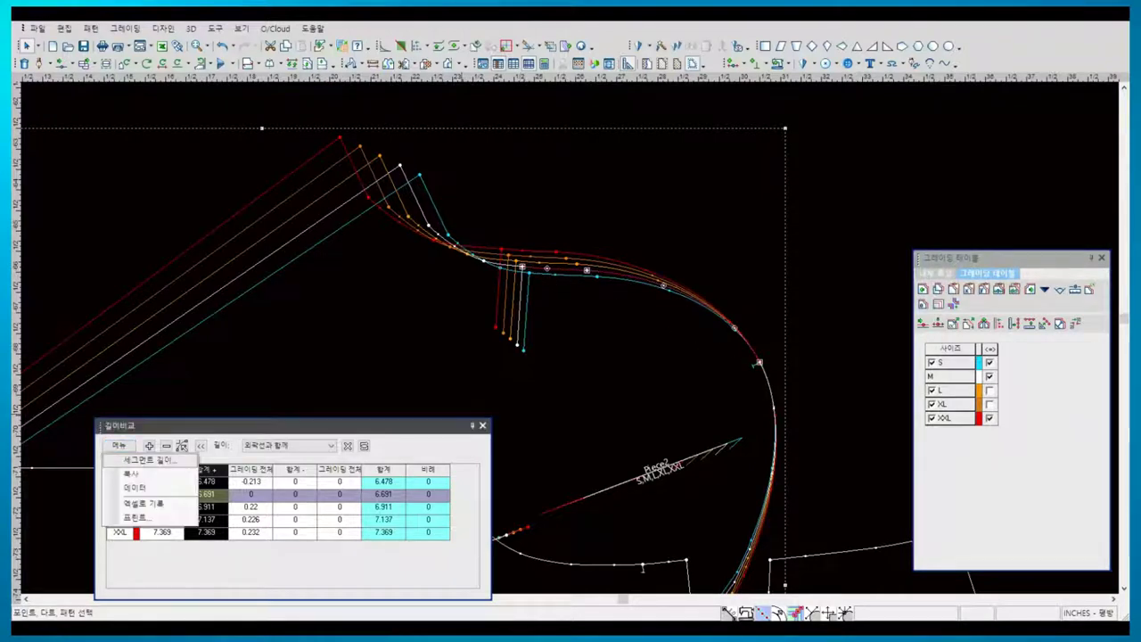
left_click(118, 445)
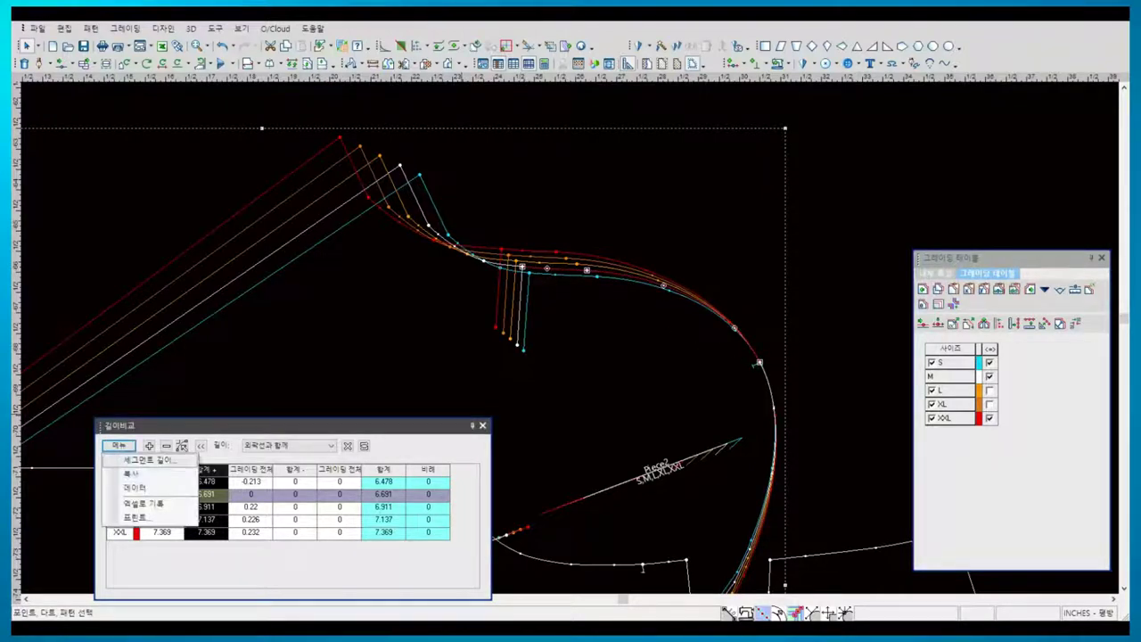
left_click(143, 480)
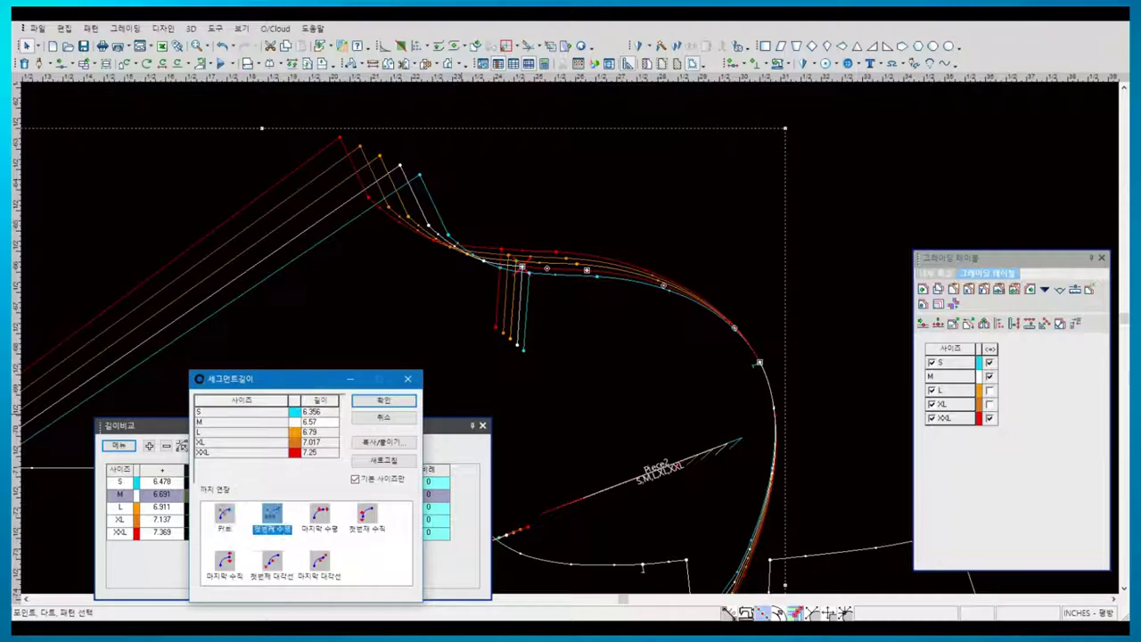
left_click(383, 441)
left_click(428, 471)
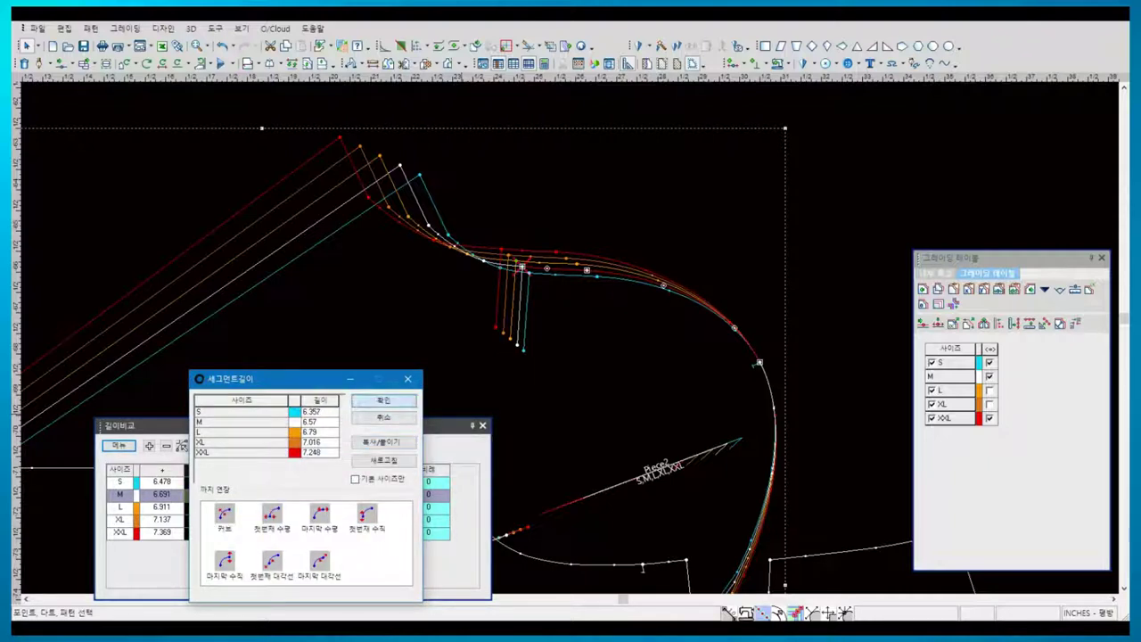
left_click(383, 400)
- Show only the base size and measure the short armhole curve section: 2.221 (S) to 3.585 (XXL)
scroll(669, 308, "down", 2)
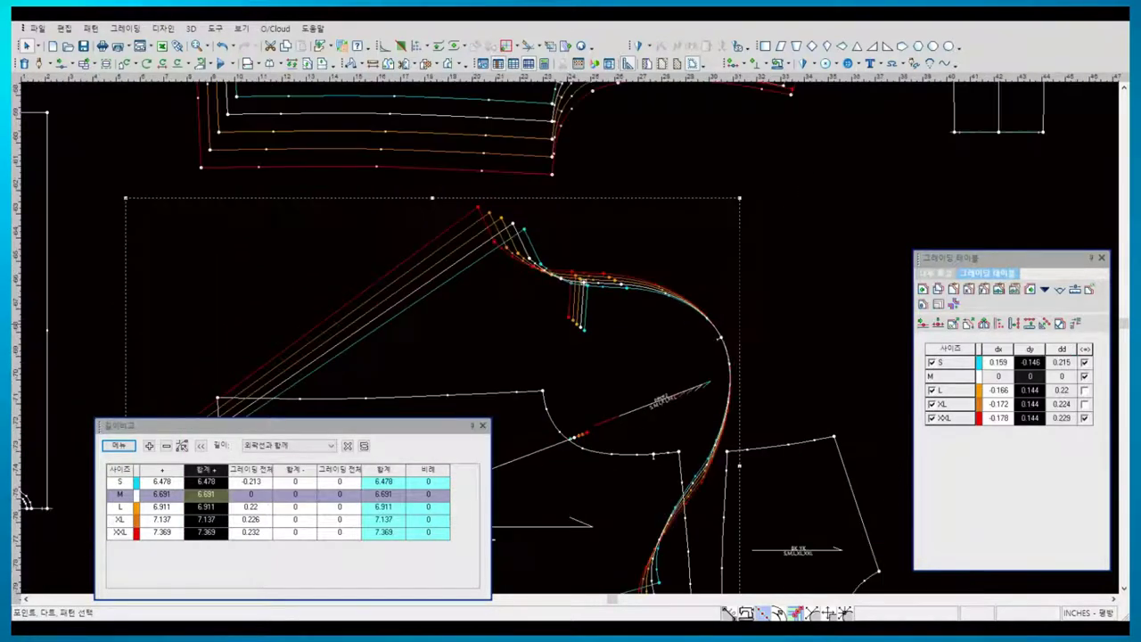
left_click(938, 287)
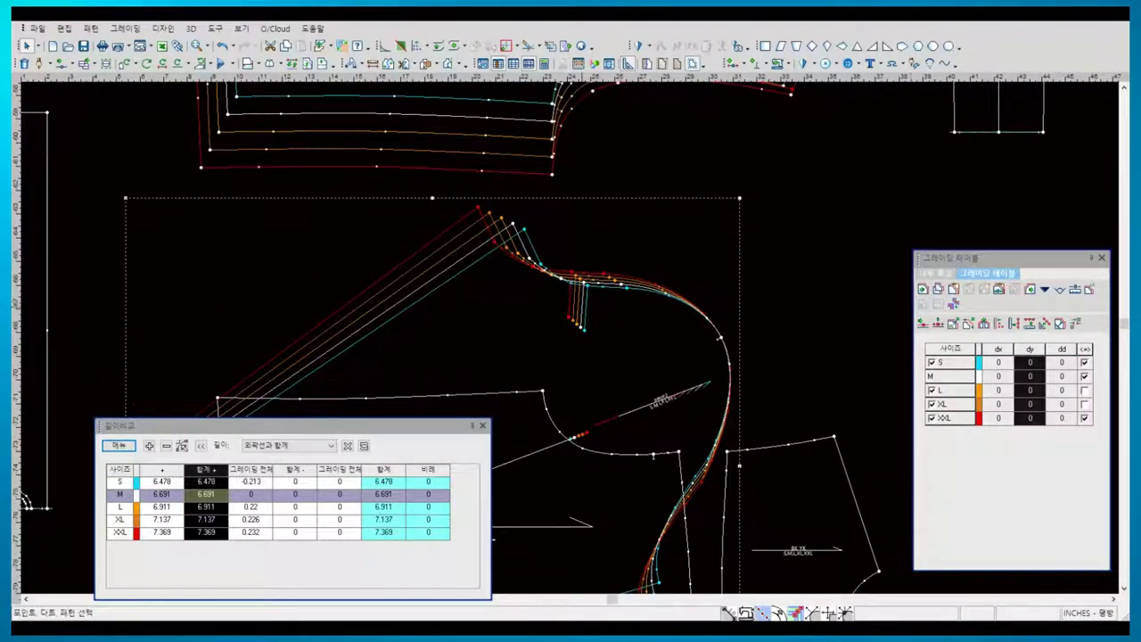
key("Escape")
scroll(590, 379, "down", 3)
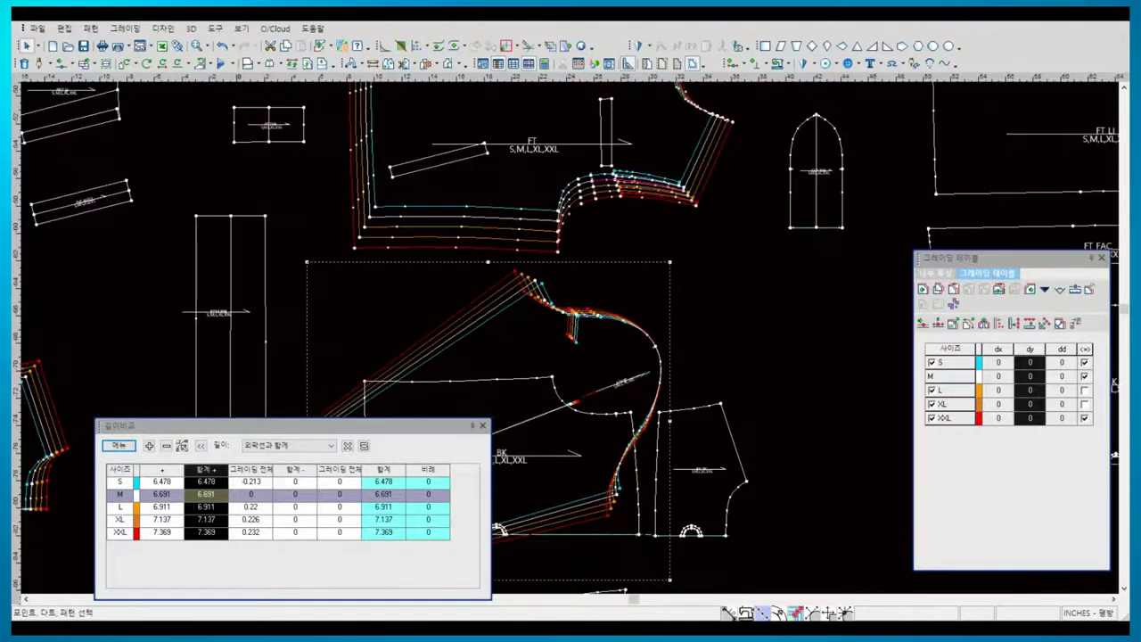
scroll(590, 380, "up", 2)
scroll(584, 175, "up", 1)
scroll(584, 175, "up", 1)
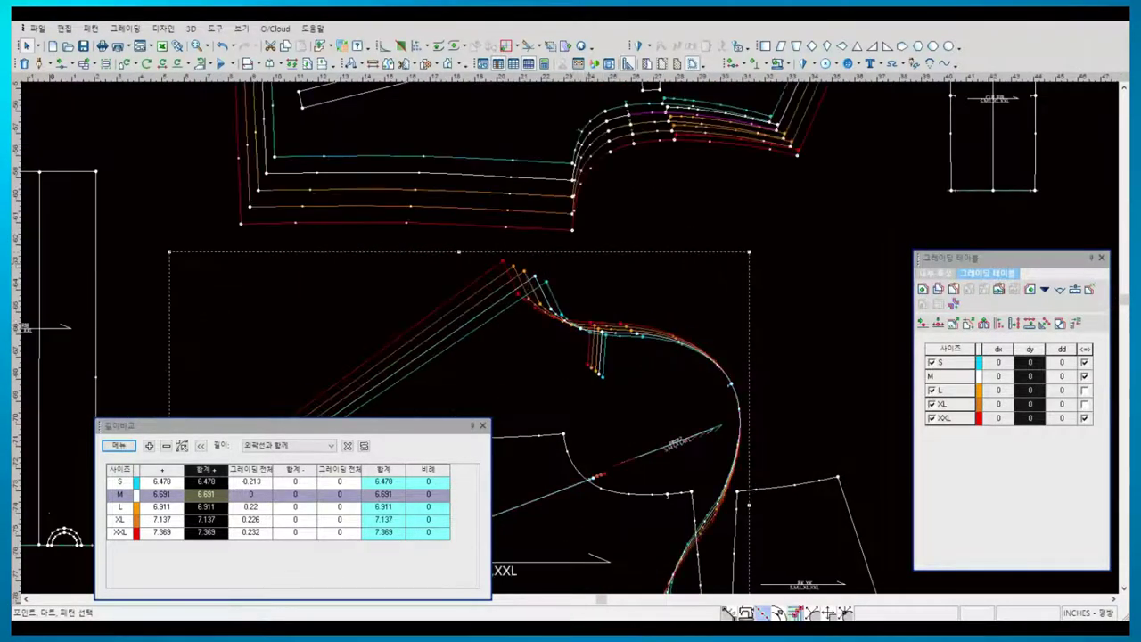
scroll(584, 174, "up", 2)
key("Escape")
left_click(517, 400)
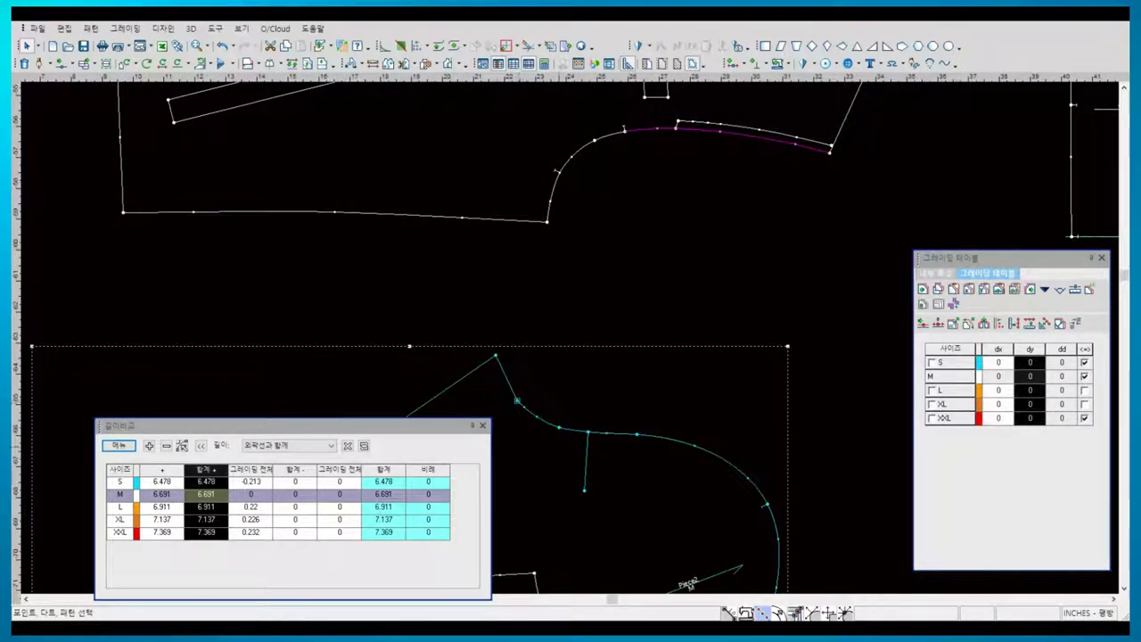
left_click(552, 418)
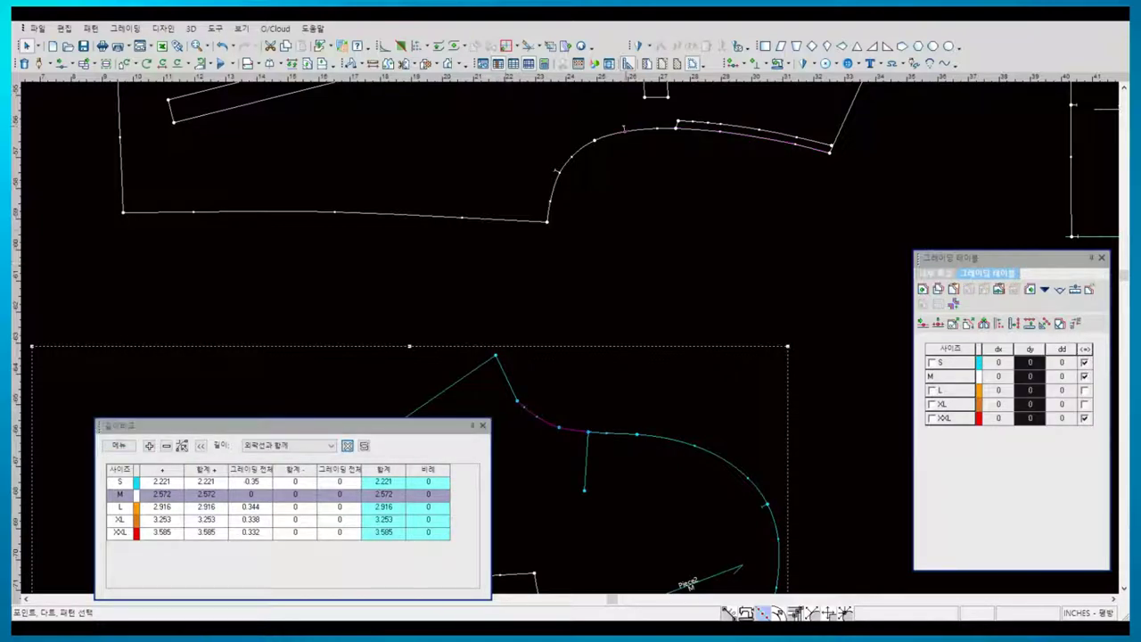
- Show all graded sizes again and apply the updated grading to the upper piece's neckline corner
left_click(624, 130)
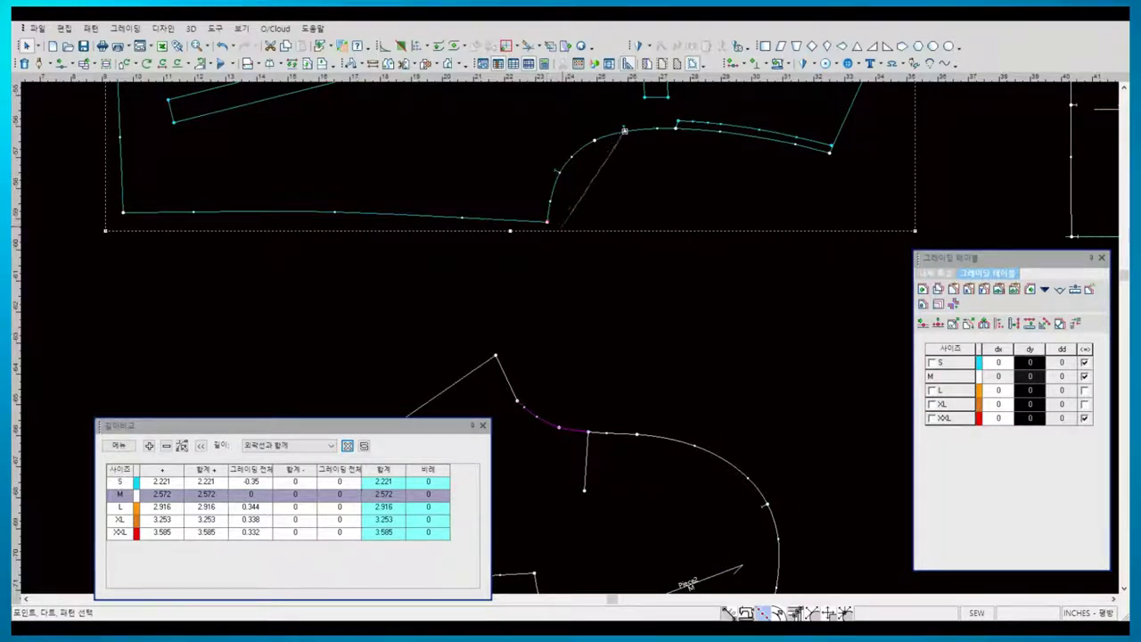
key("F7")
key("Tab")
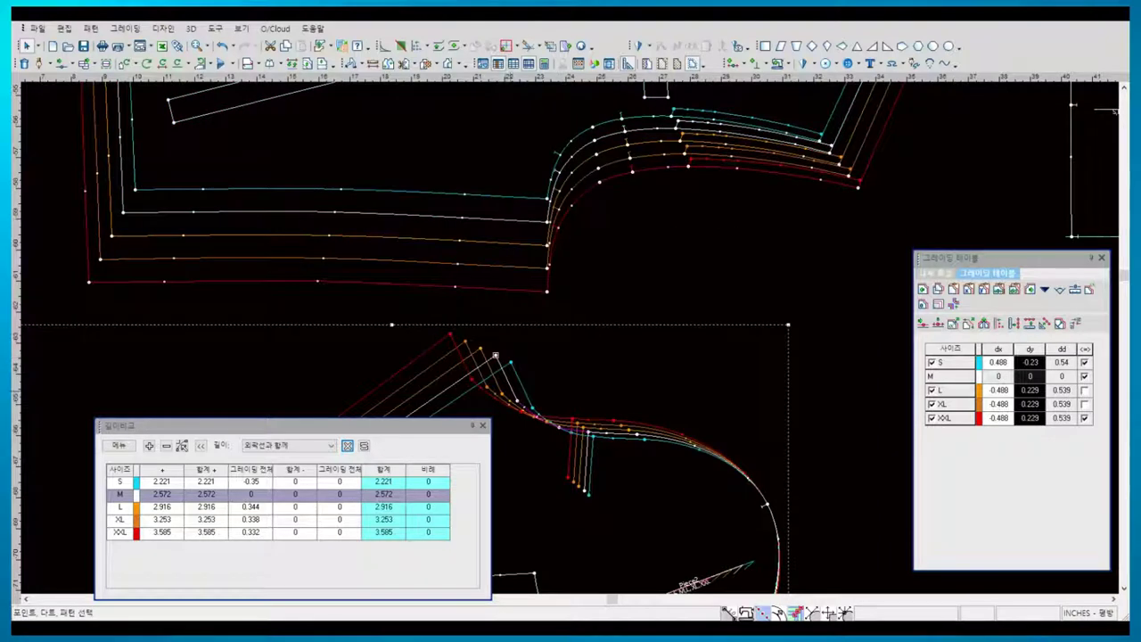
key("Tab")
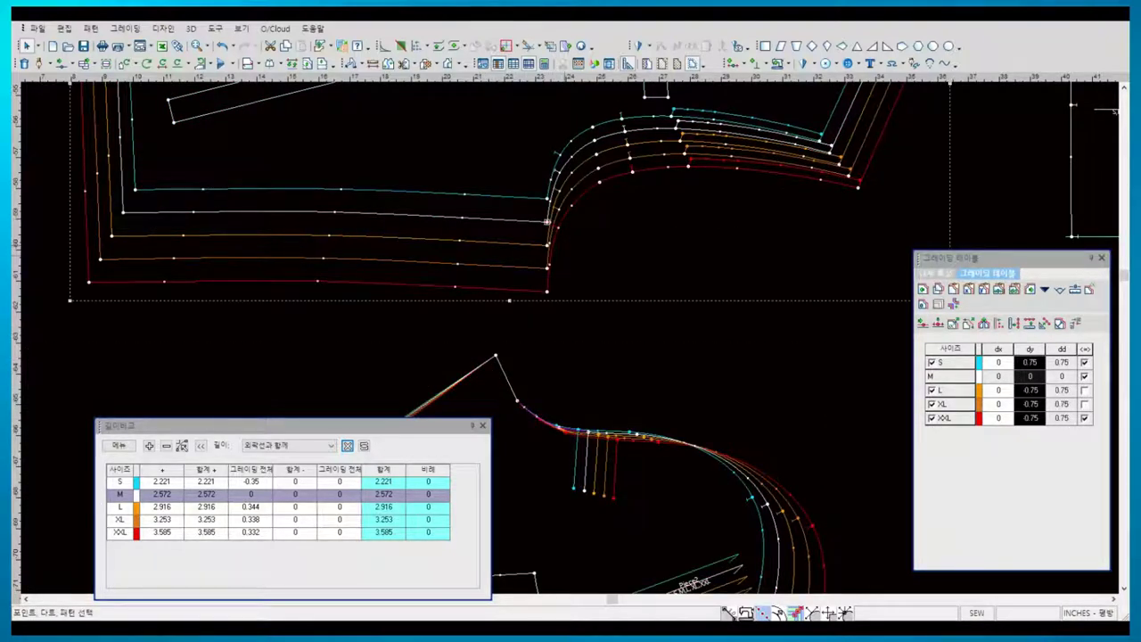
key("Tab")
key("Return")
- Set the neckline notch's relation to 다음 포인트에서 (from next point) and reset all distances
scroll(525, 82, "up", 2)
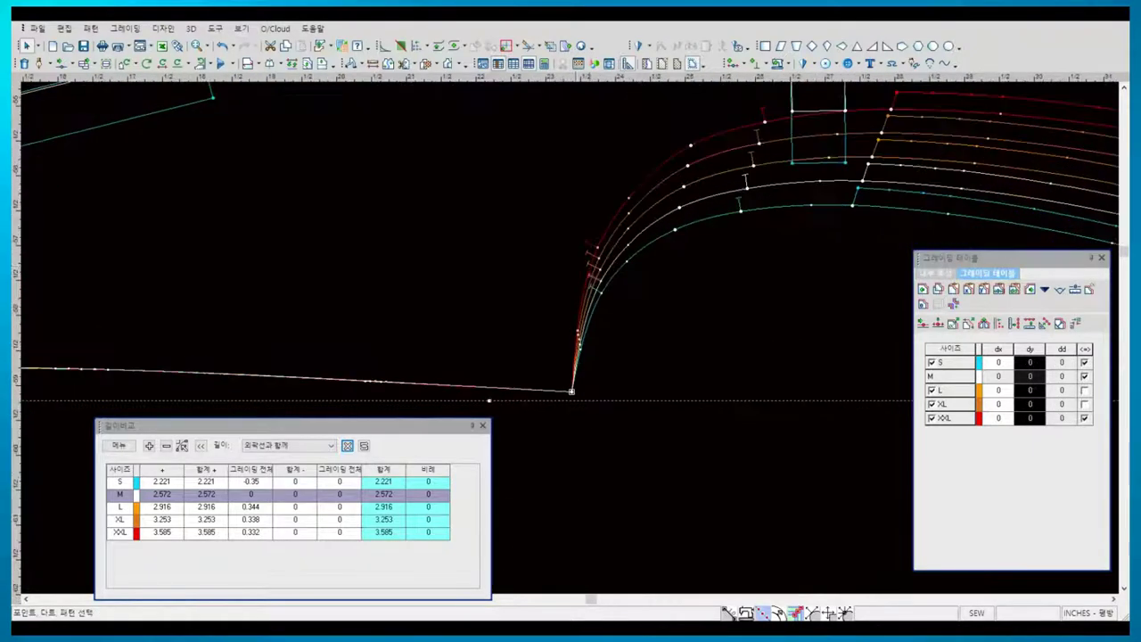
left_click(592, 274)
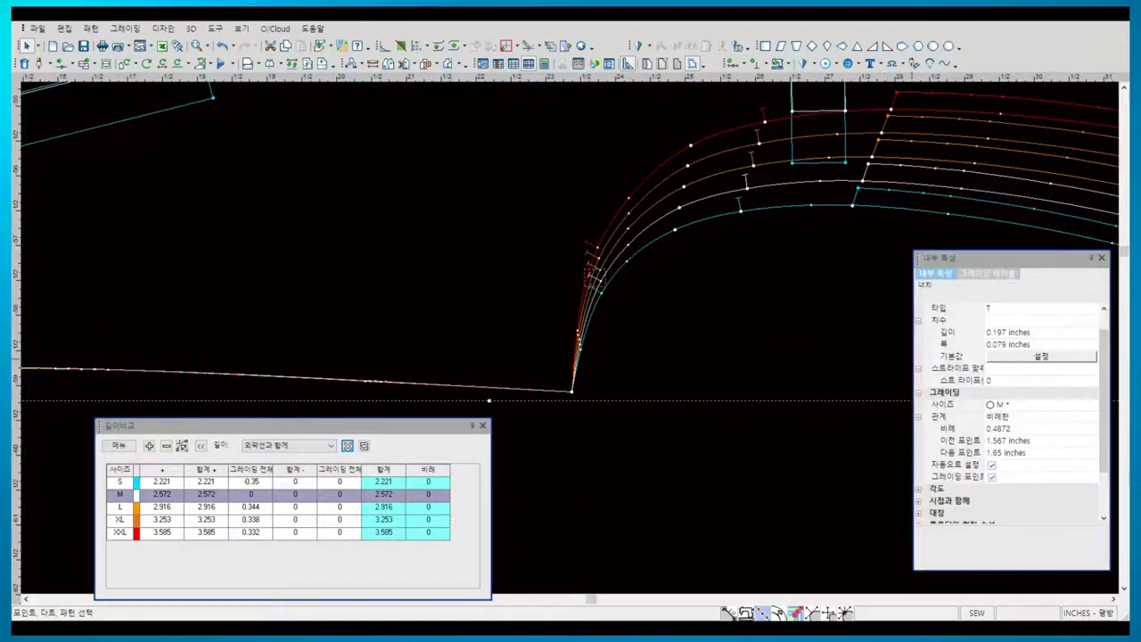
left_click(1038, 416)
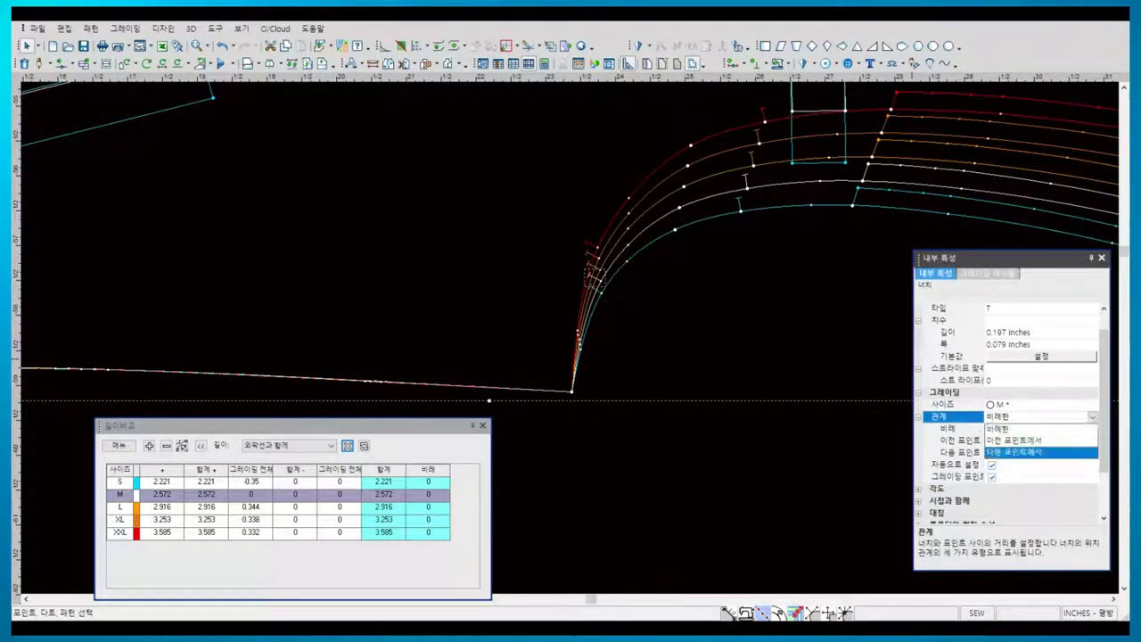
left_click(1016, 451)
left_click(1041, 465)
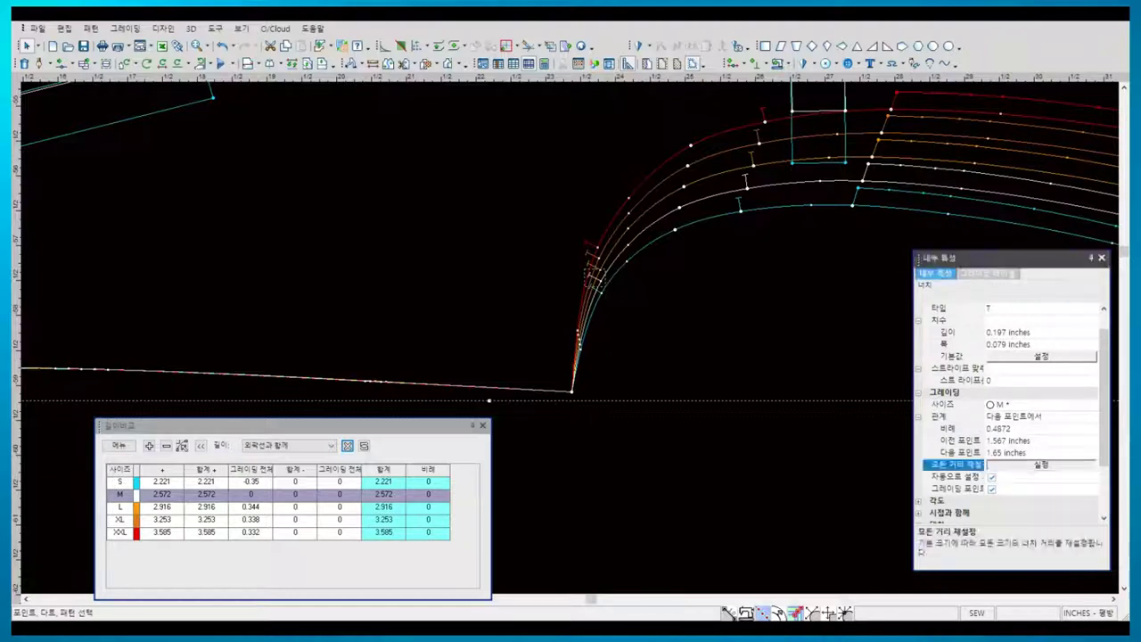
key("Escape")
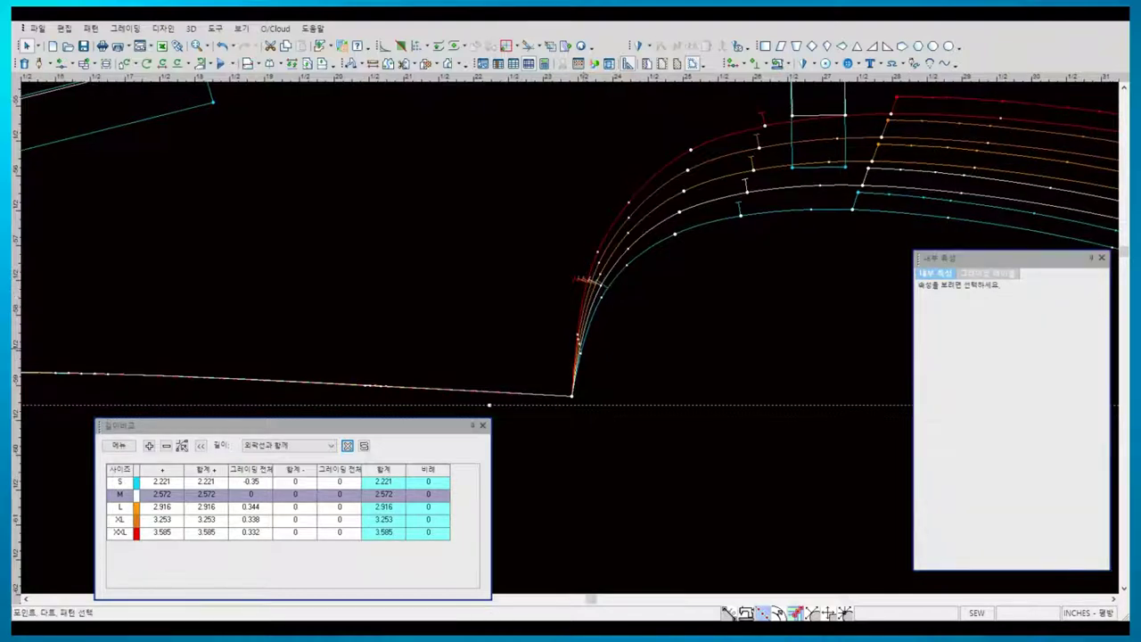
- Turn off grading on the point beside the notch so it is no longer a grade point
left_click(578, 348)
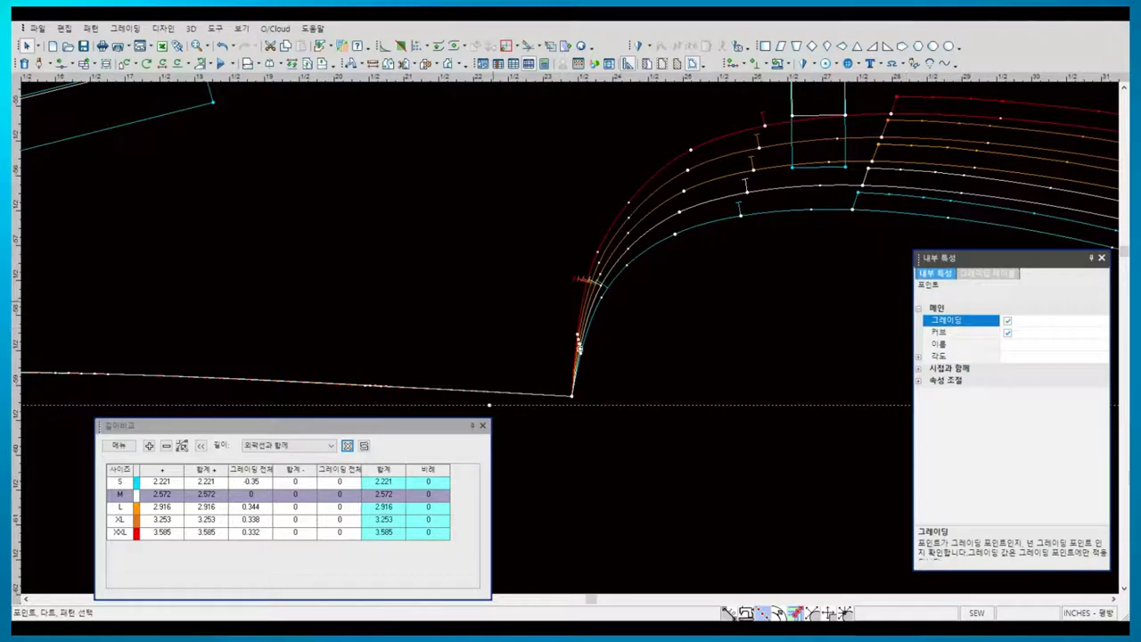
key("Escape")
left_click(579, 349)
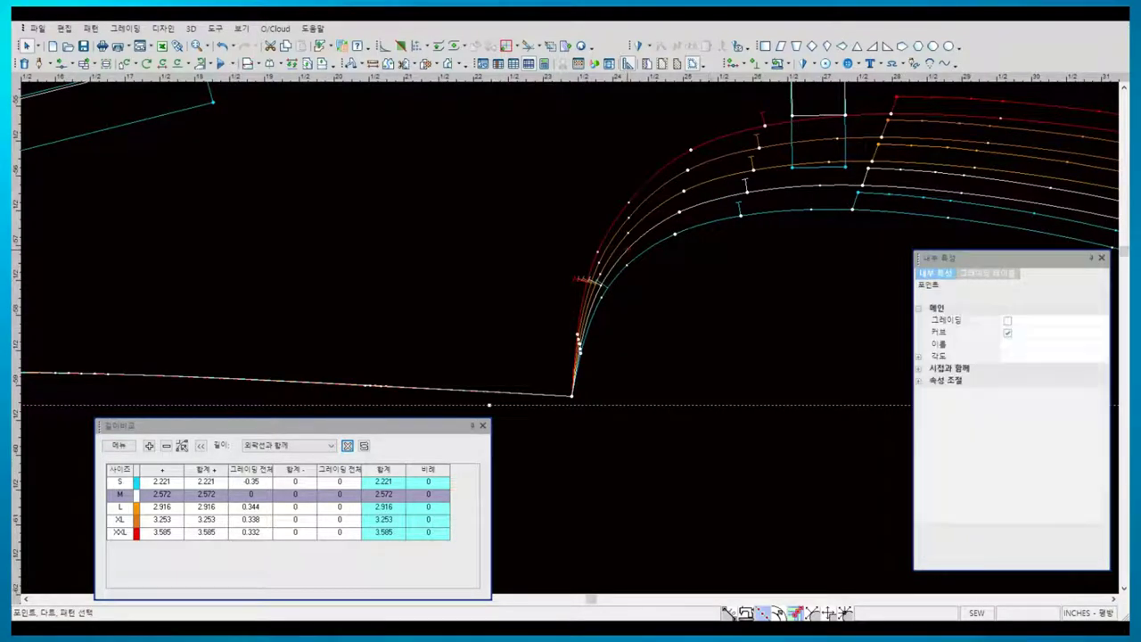
key("Escape")
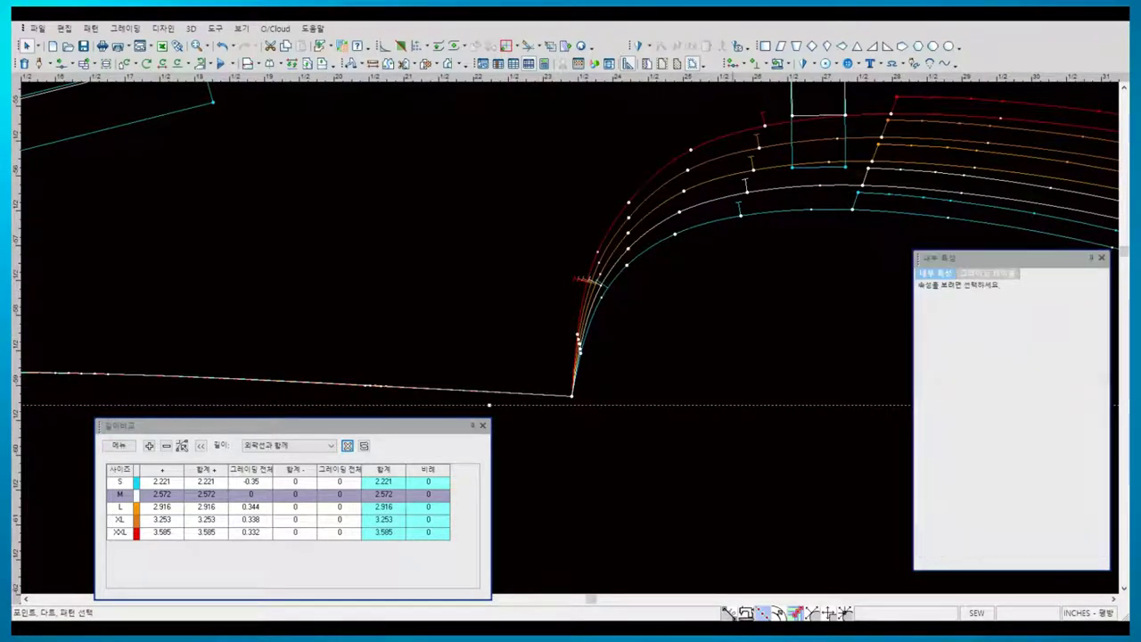
- Add a point at the existing neckline notch on the outline
left_click(758, 63)
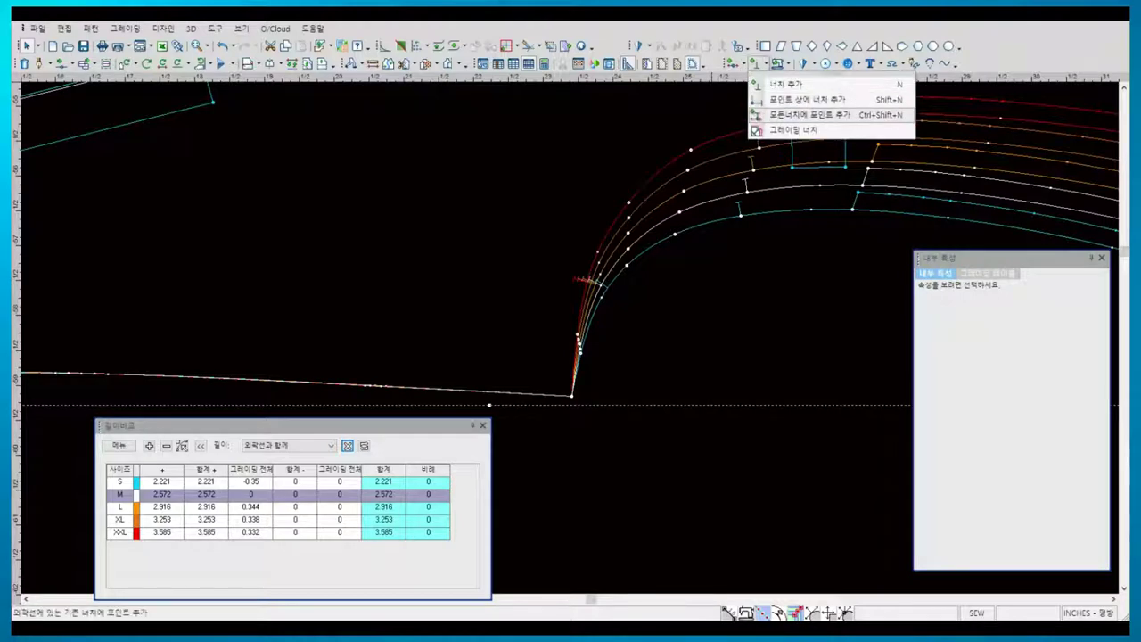
left_click(784, 87)
left_click(687, 397)
scroll(576, 311, "down", 1)
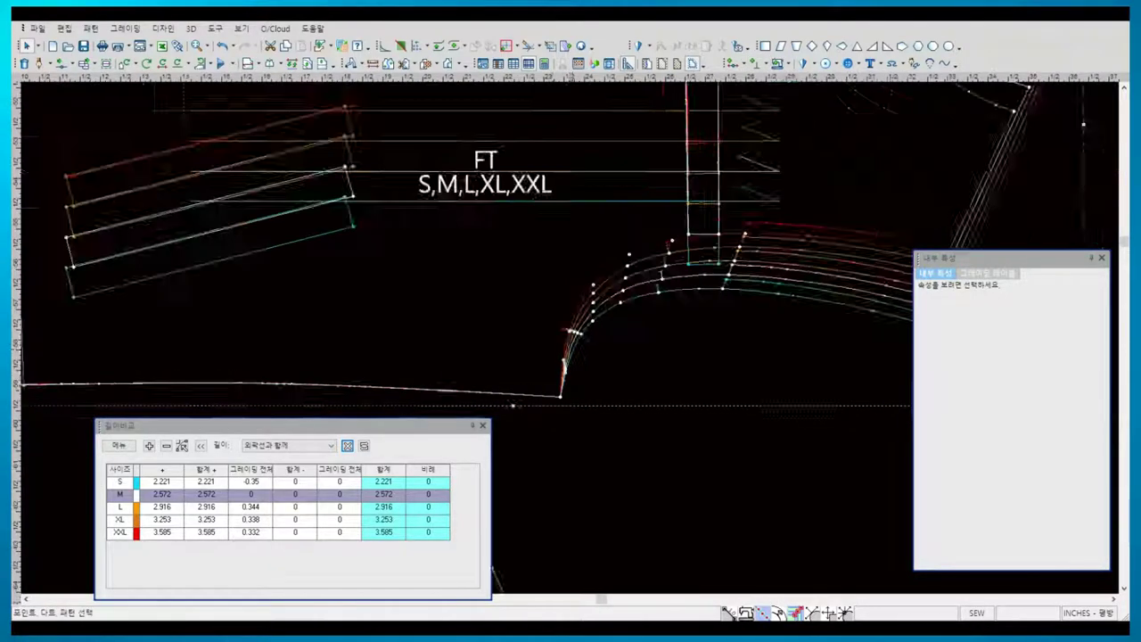
scroll(576, 311, "down", 1)
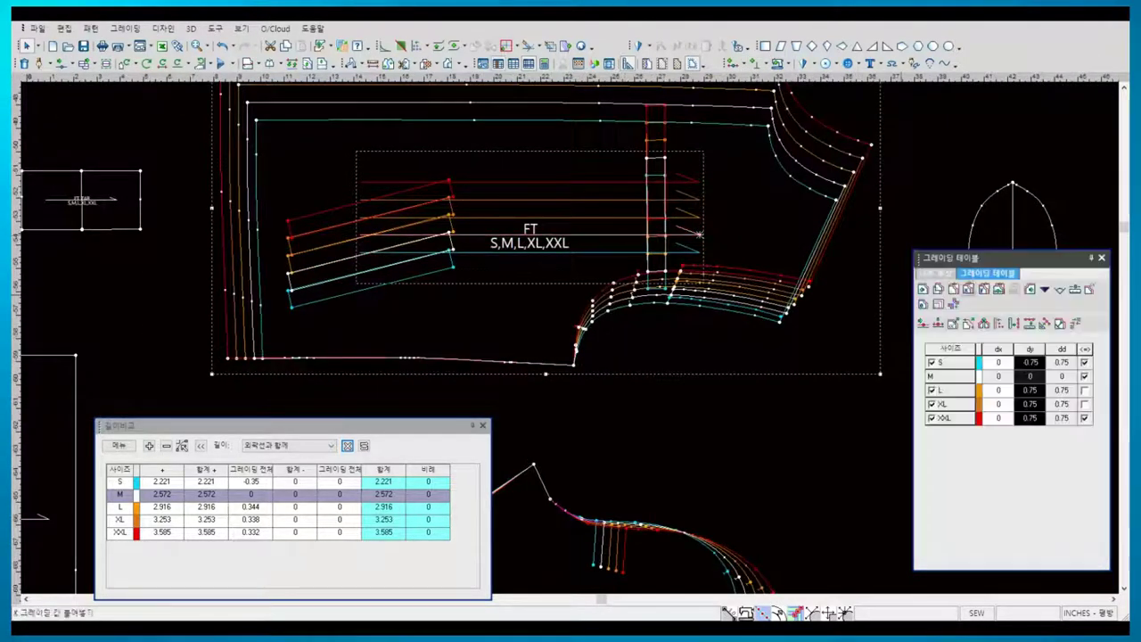
- Clear the grading of the FT piece's curved neckline corner point to zero
left_click(698, 234)
scroll(579, 330, "up", 2)
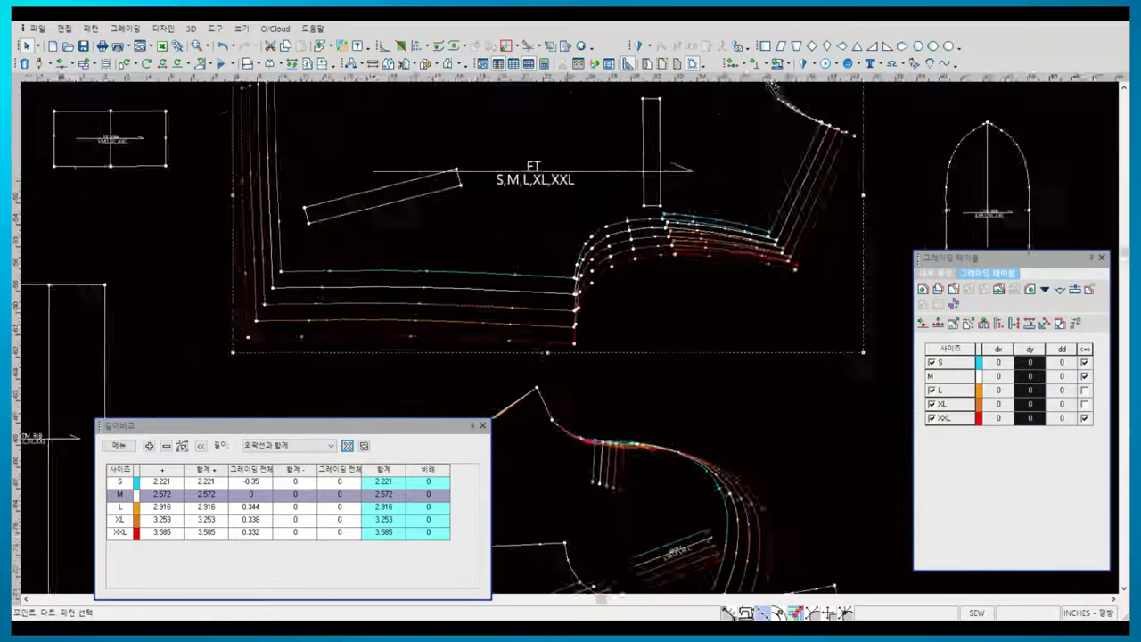
left_click(600, 216)
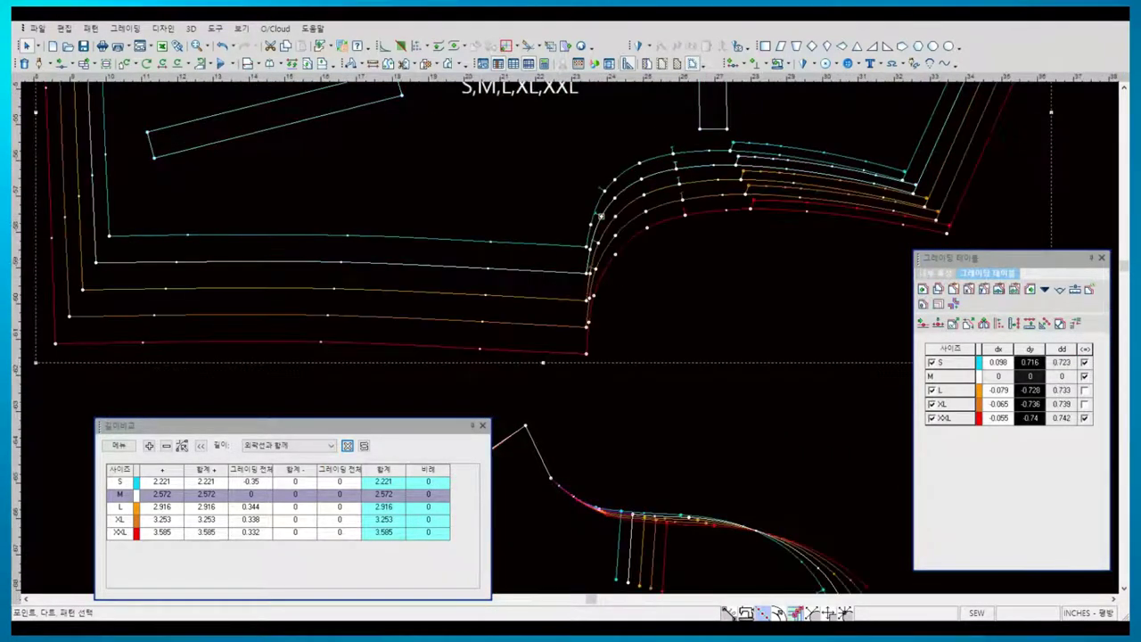
key("Delete")
key("Return")
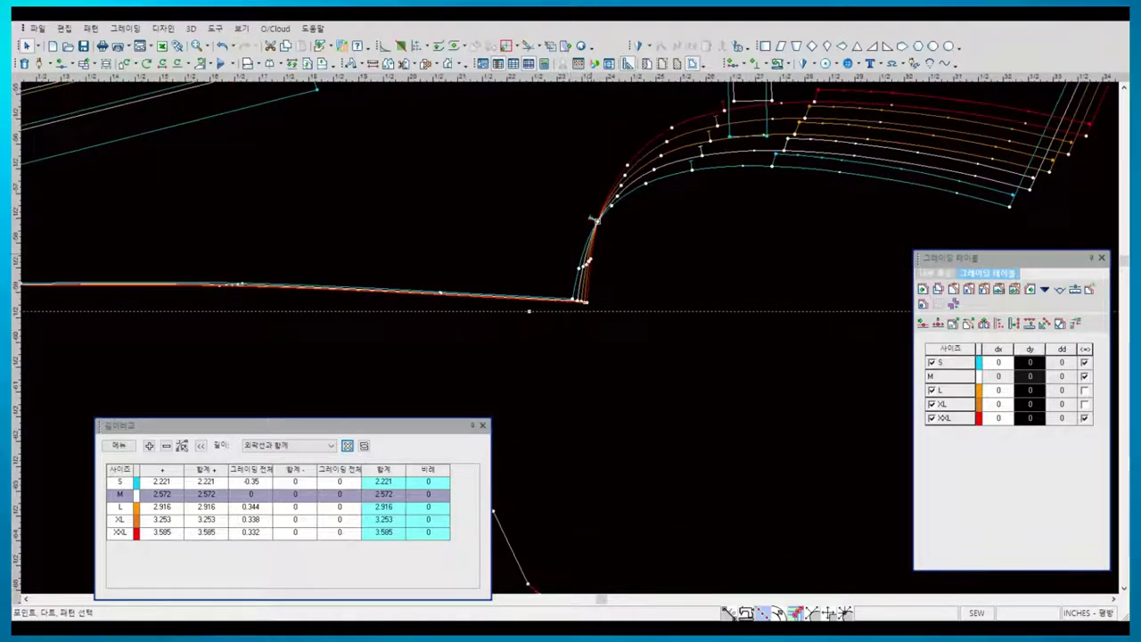
- Move the BK piece against the front neckline and compare both neckline lengths: 1.65 vs 1.63
scroll(590, 218, "down", 2)
scroll(591, 218, "down", 1)
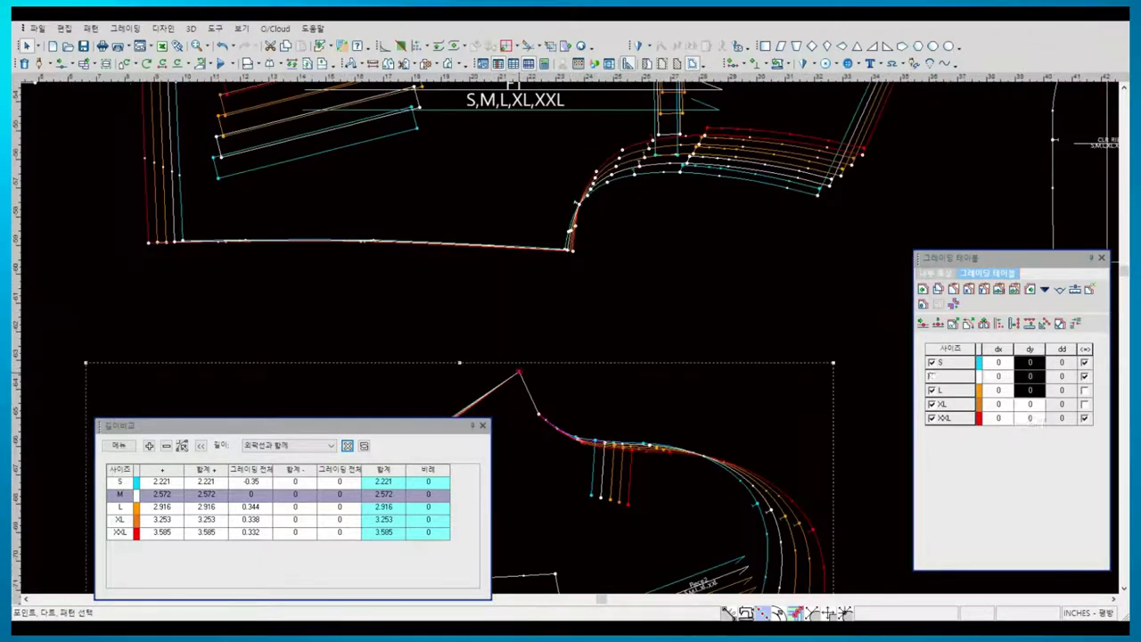
left_click(519, 370)
left_click_drag(519, 370, 565, 266)
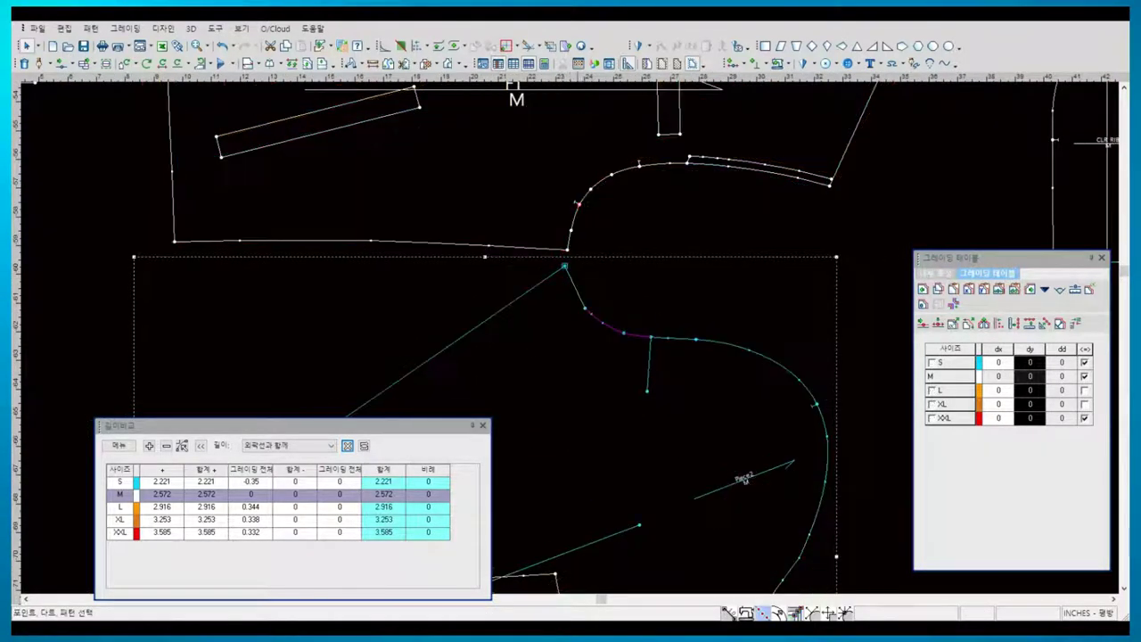
left_click(570, 230)
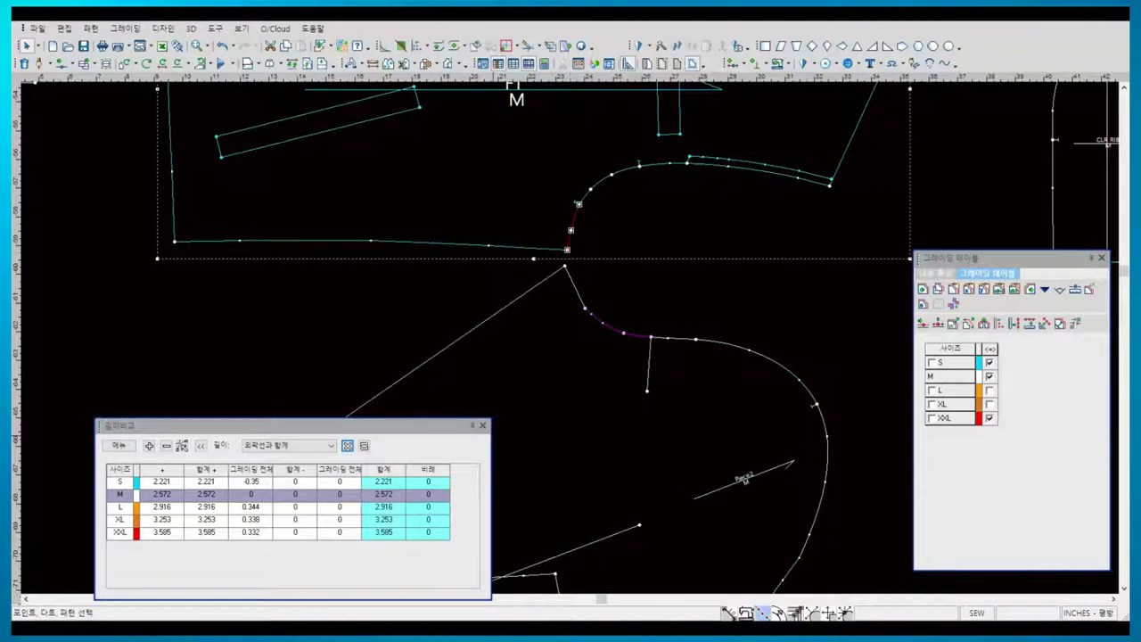
left_click(347, 444)
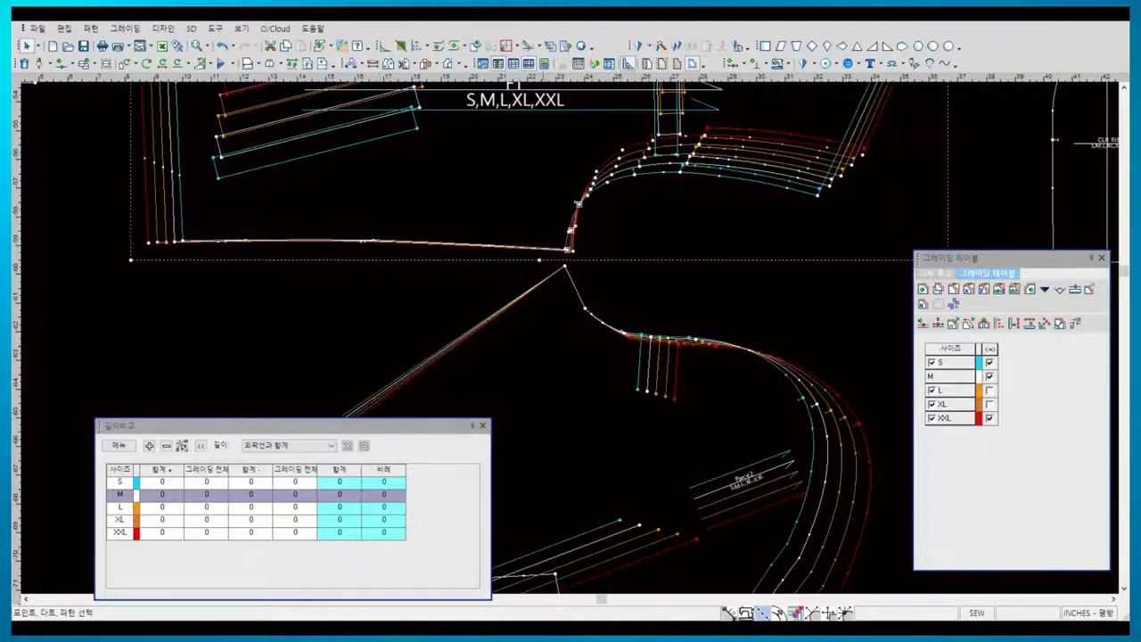
left_click(347, 445)
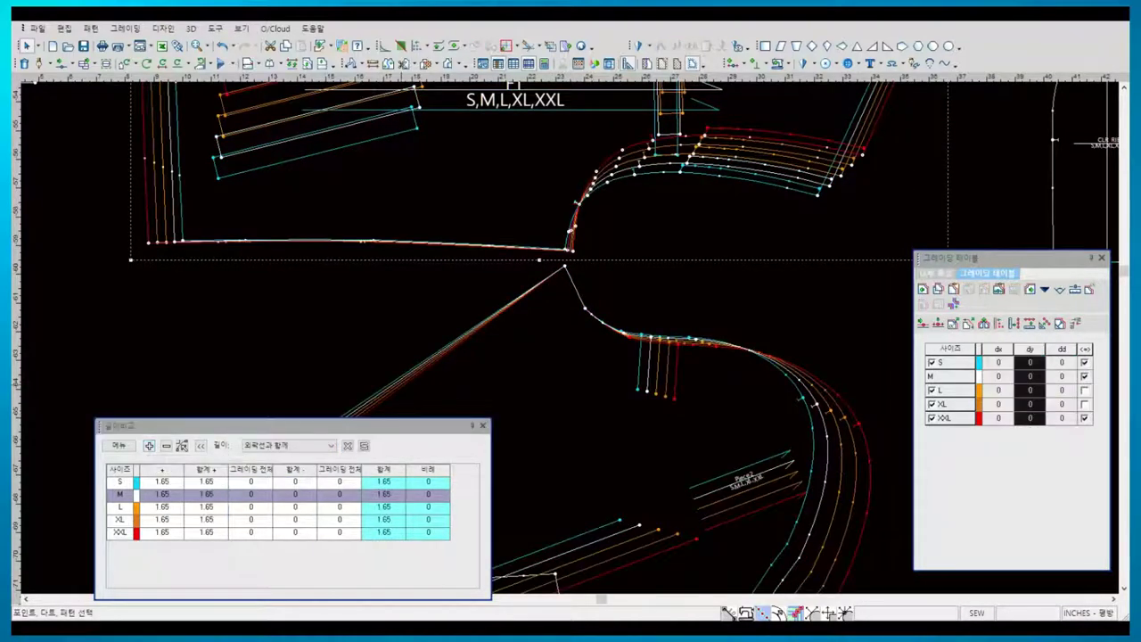
left_click(575, 287)
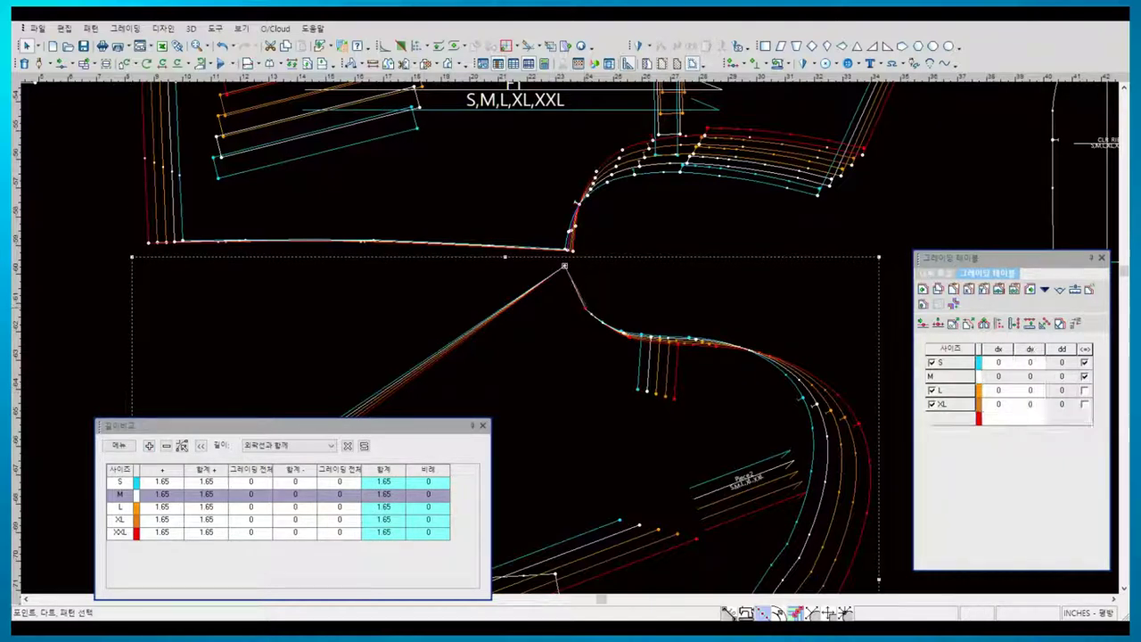
left_click(166, 444)
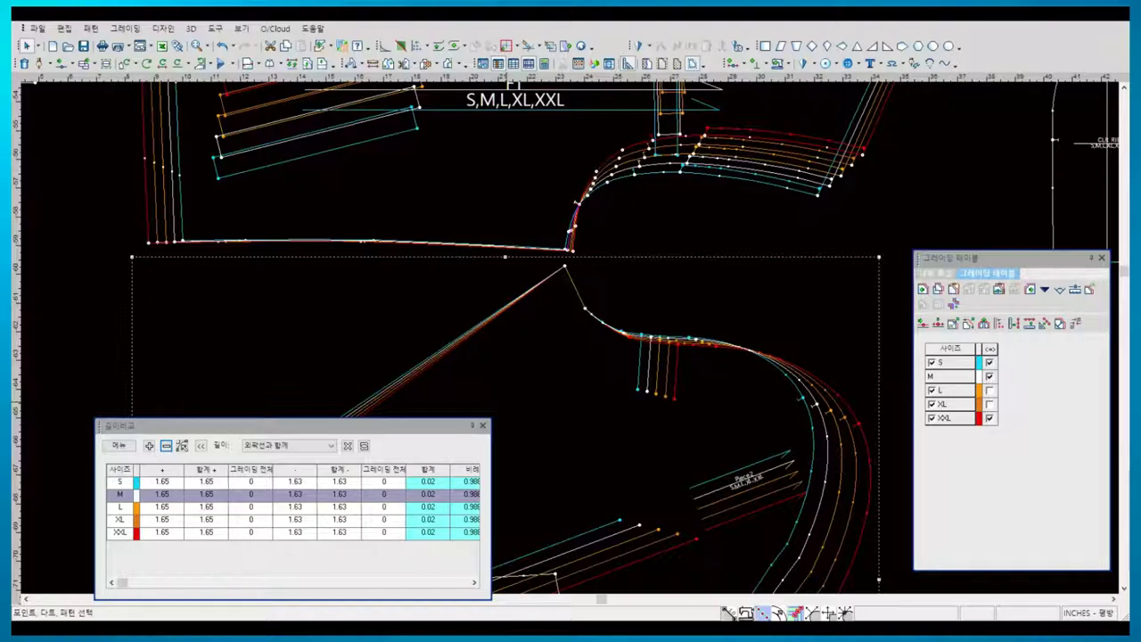
- Move the BK piece back to the lower left, clear of the FT piece
scroll(538, 217, "down", 3)
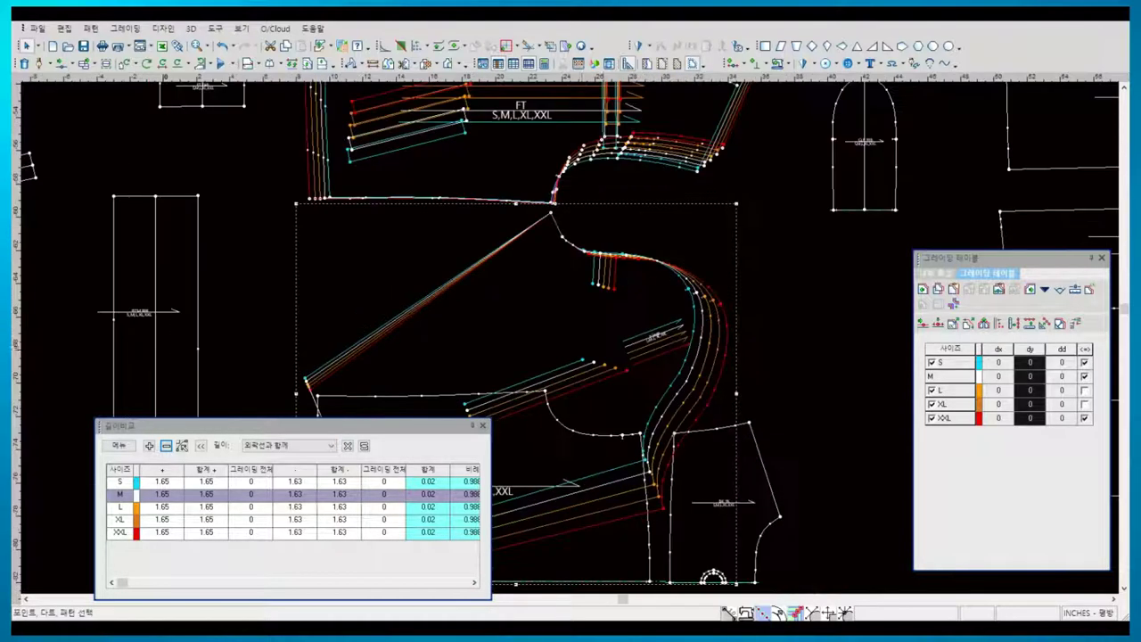
left_click(611, 171)
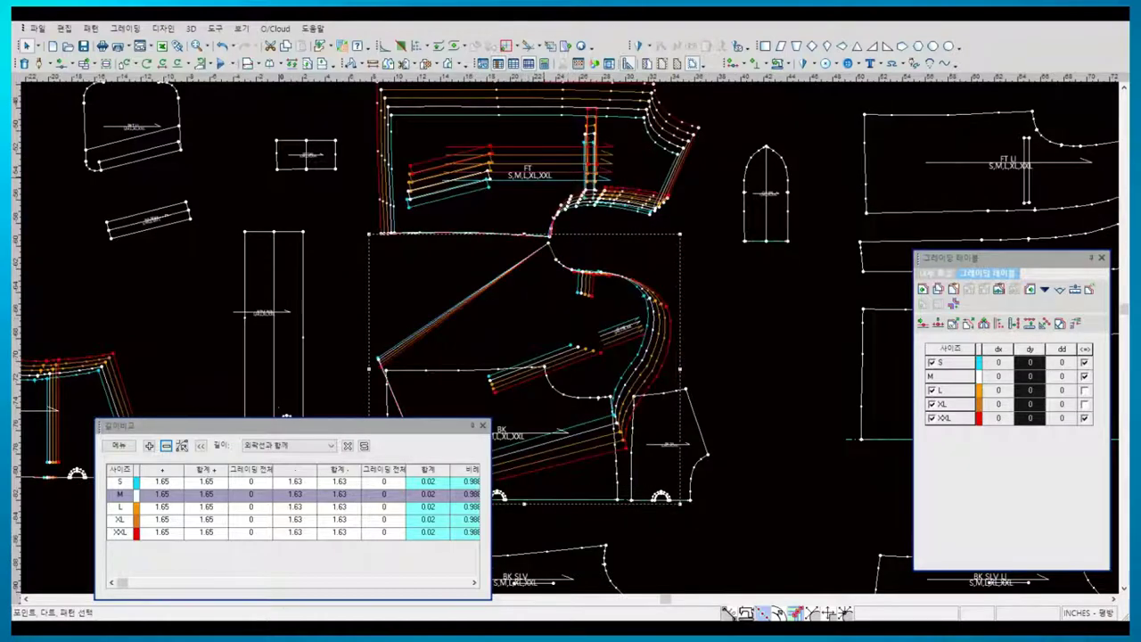
left_click(938, 303)
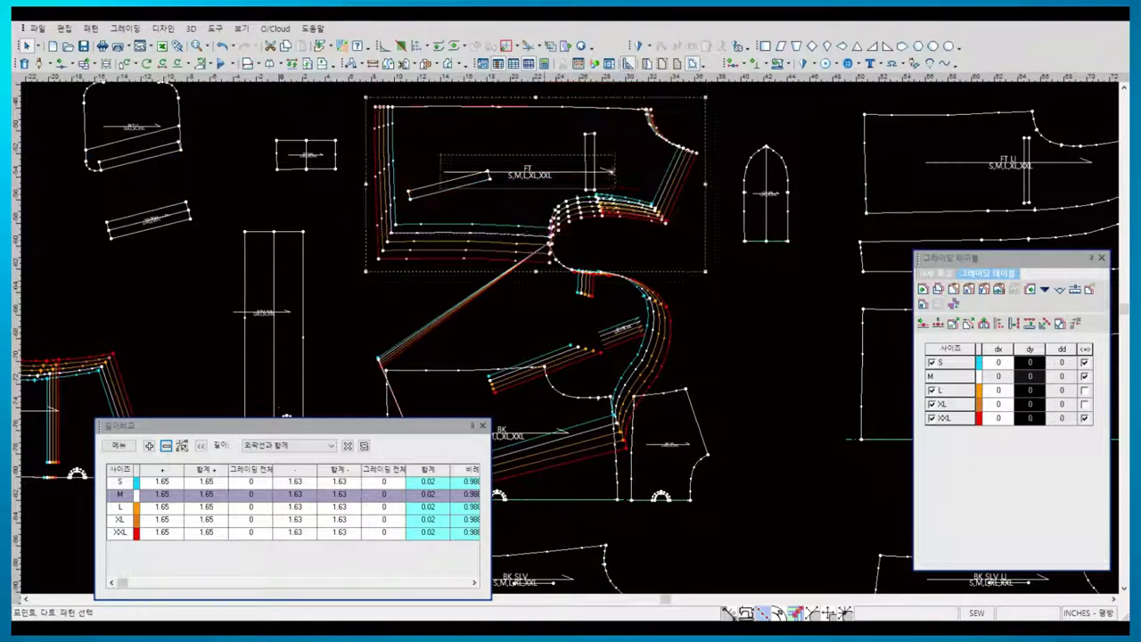
left_click(599, 335)
left_click(938, 303)
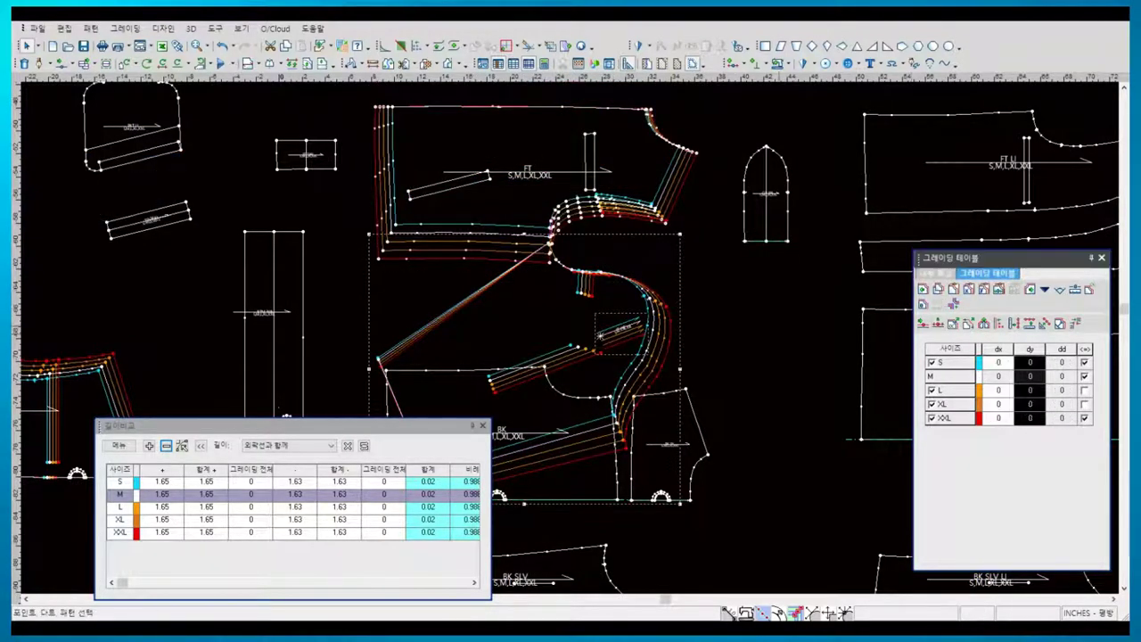
scroll(491, 281, "down", 3)
scroll(492, 281, "down", 2)
left_click(334, 488)
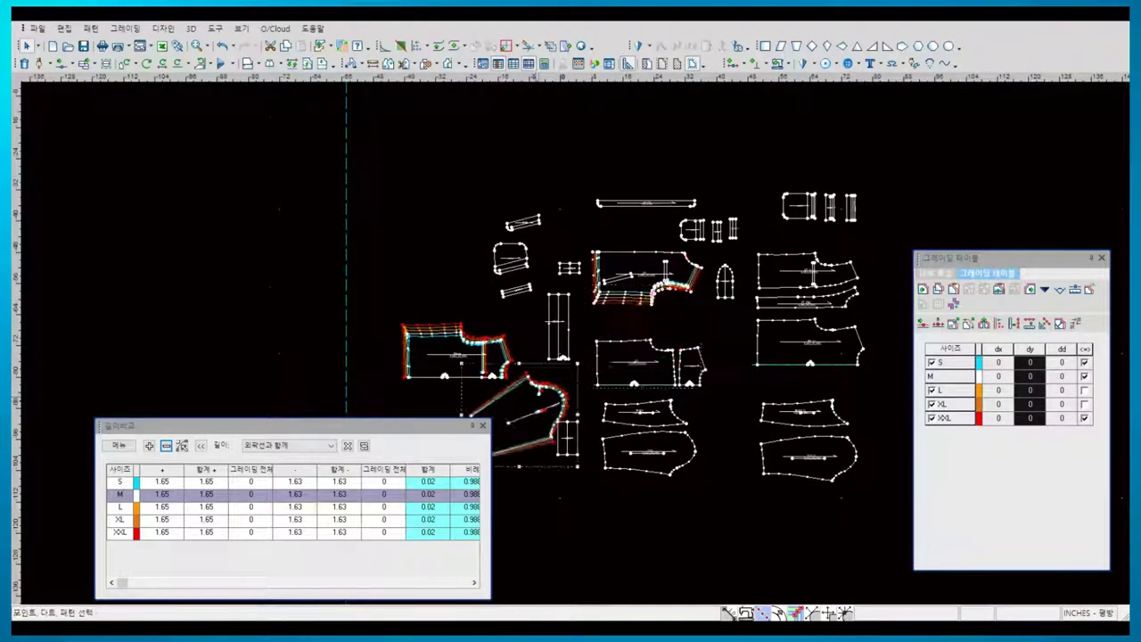
scroll(583, 395, "up", 3)
left_click_drag(552, 366, 468, 371)
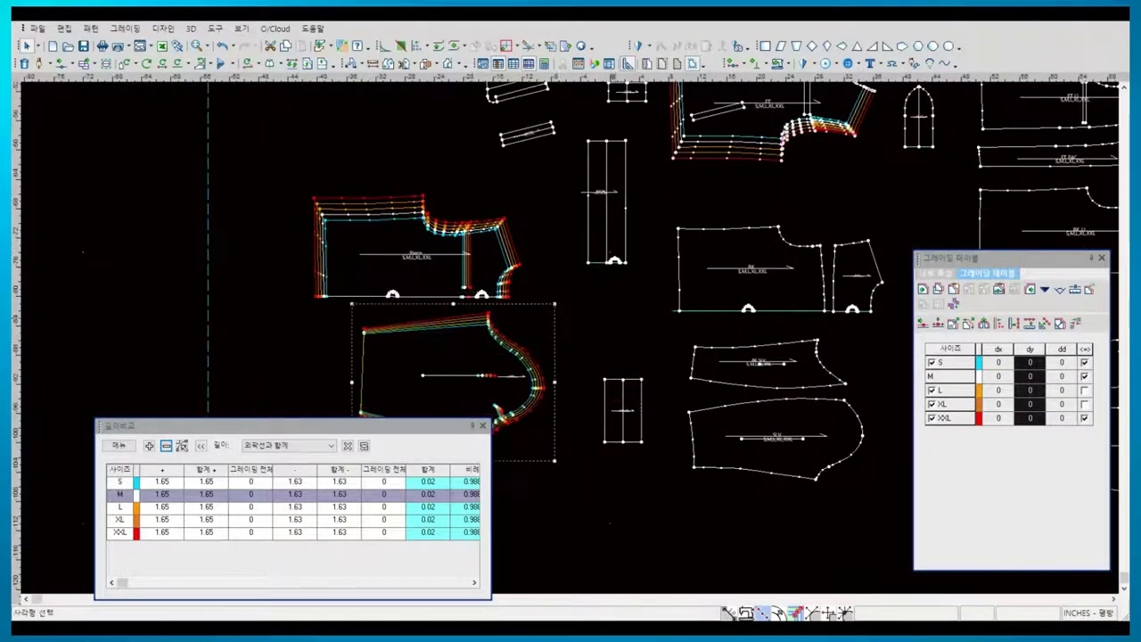
- Select the upper body piece, shown in base size M only
scroll(480, 259, "down", 2)
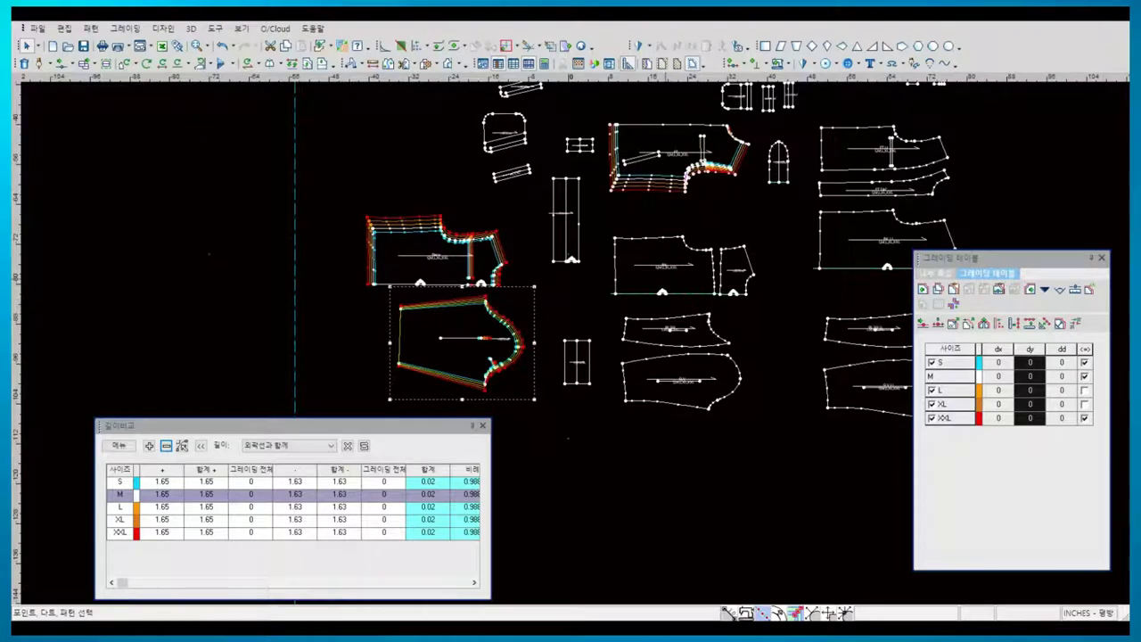
scroll(388, 253, "up", 3)
left_click(477, 258)
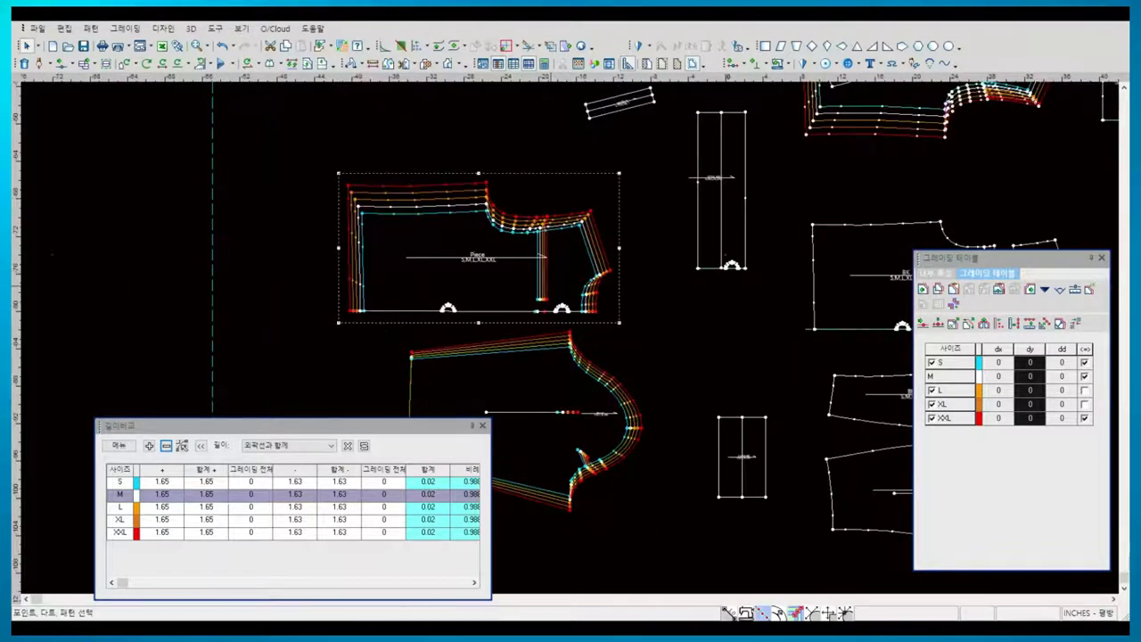
scroll(512, 178, "up", 1)
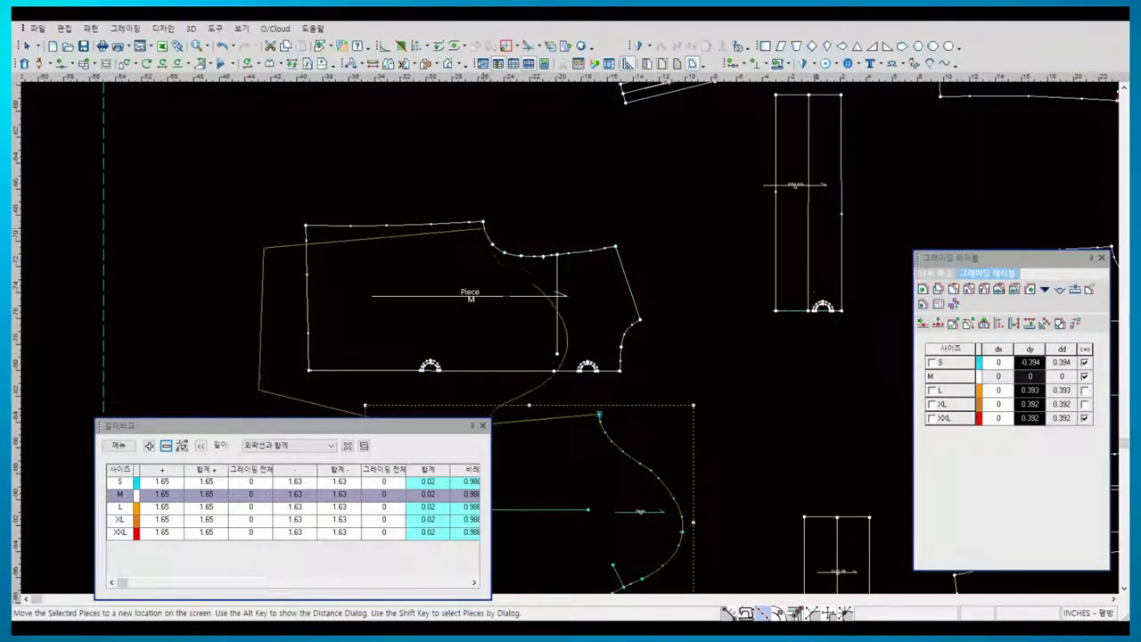
- Drag the overlapping curved piece down so it sits below the body piece
left_click(482, 221)
scroll(470, 245, "up", 3)
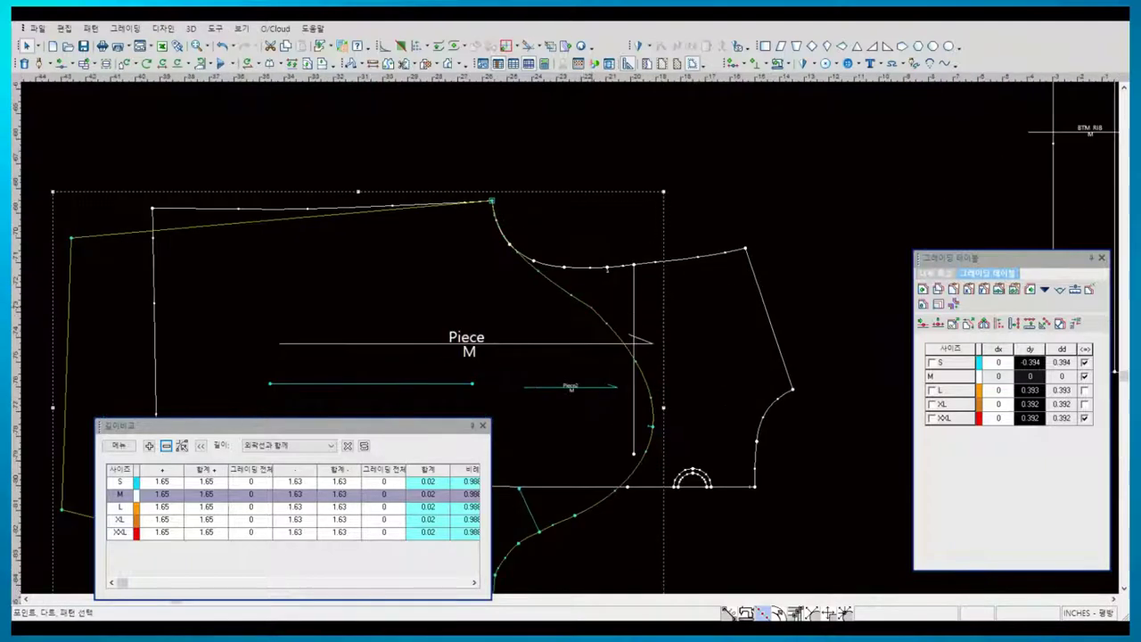
left_click(936, 272)
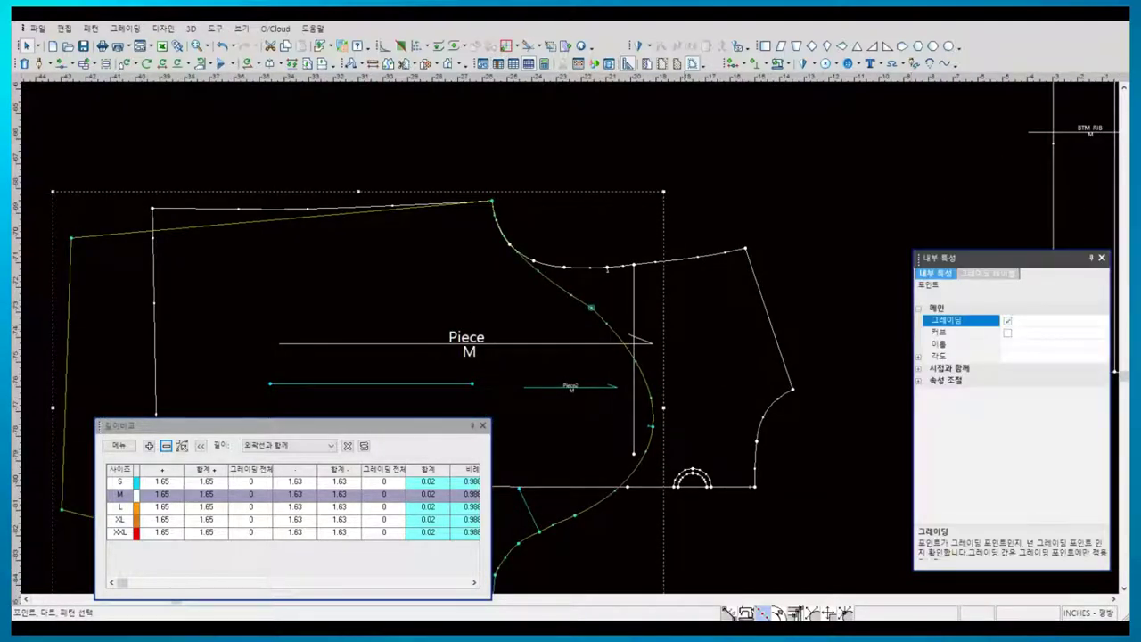
left_click(607, 269)
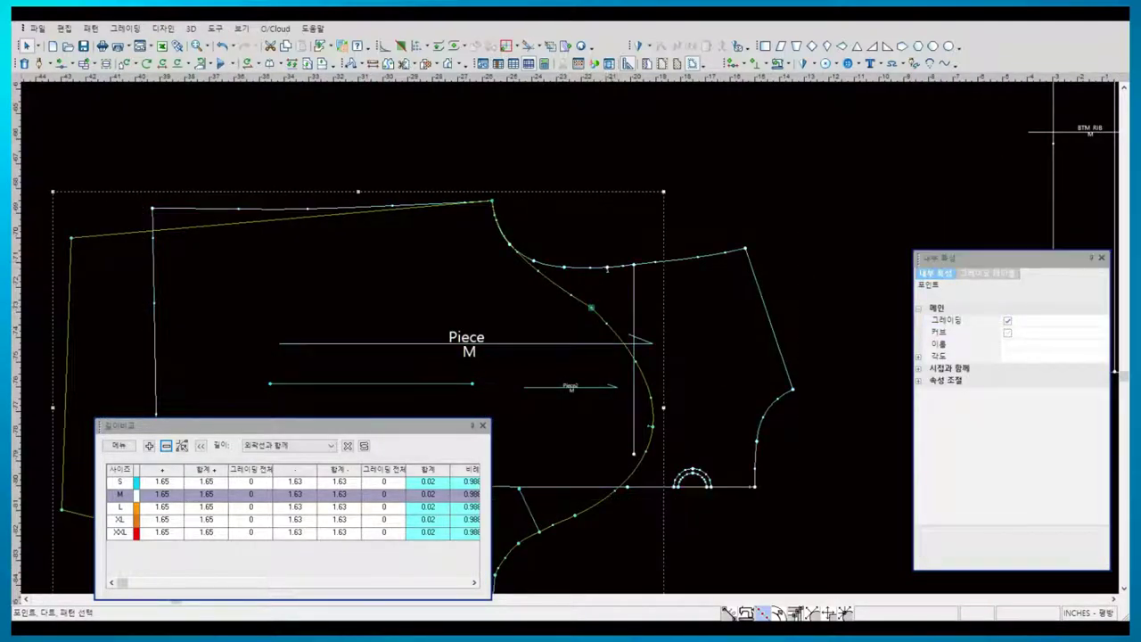
scroll(467, 231, "down", 3)
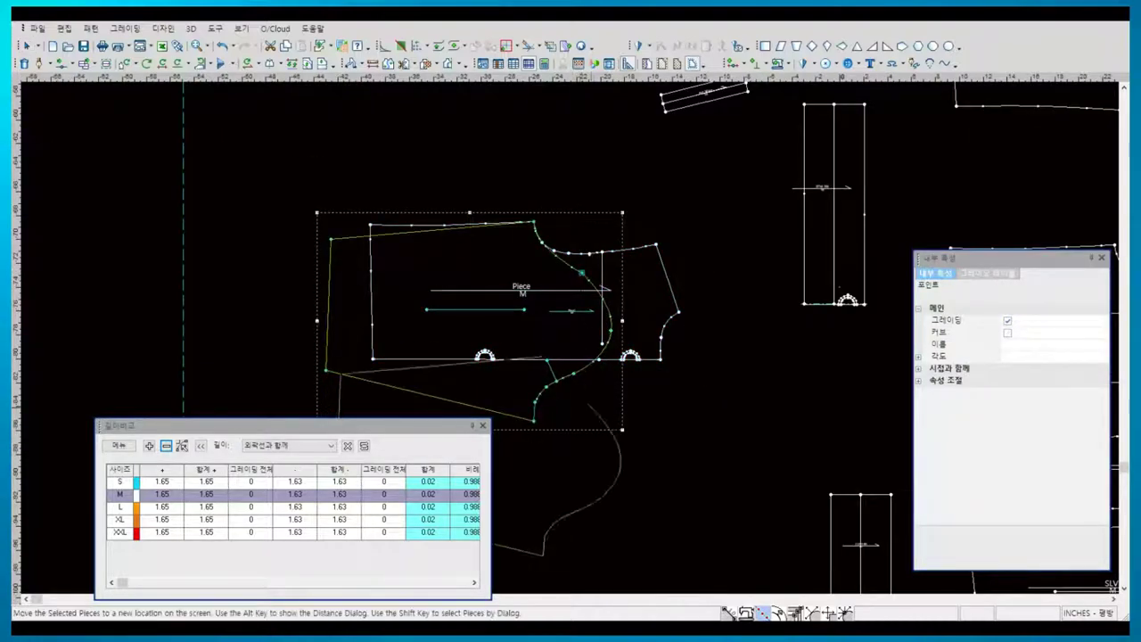
left_click_drag(581, 273, 596, 432)
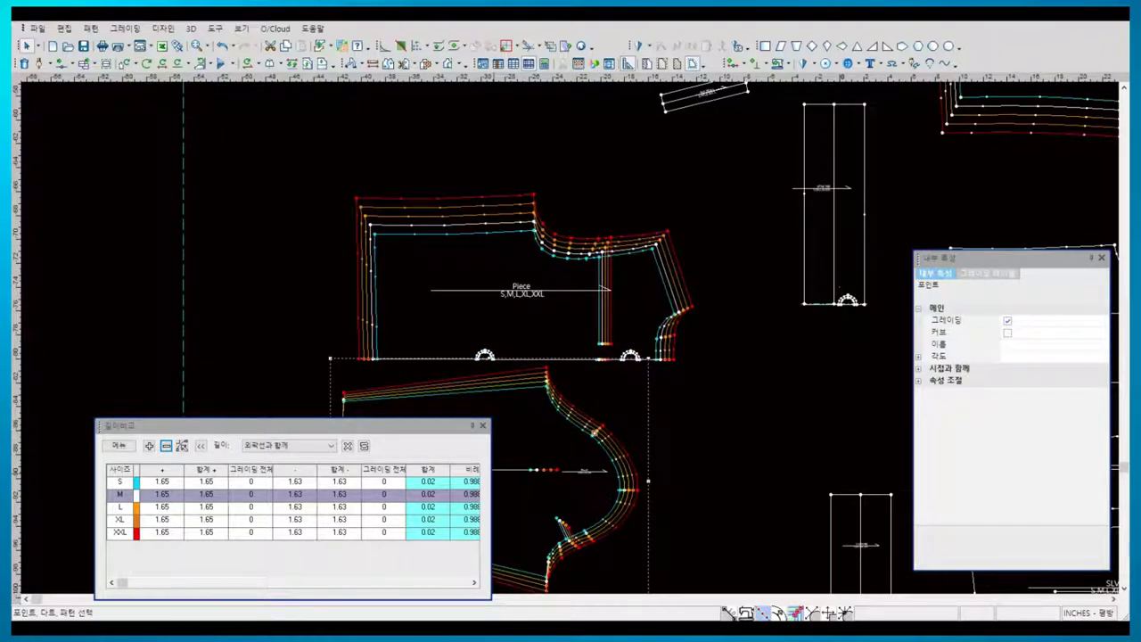
- Clear the length comparison table, make the selected point a curve point, and hide graded outlines
left_click(166, 445)
left_click(1007, 332)
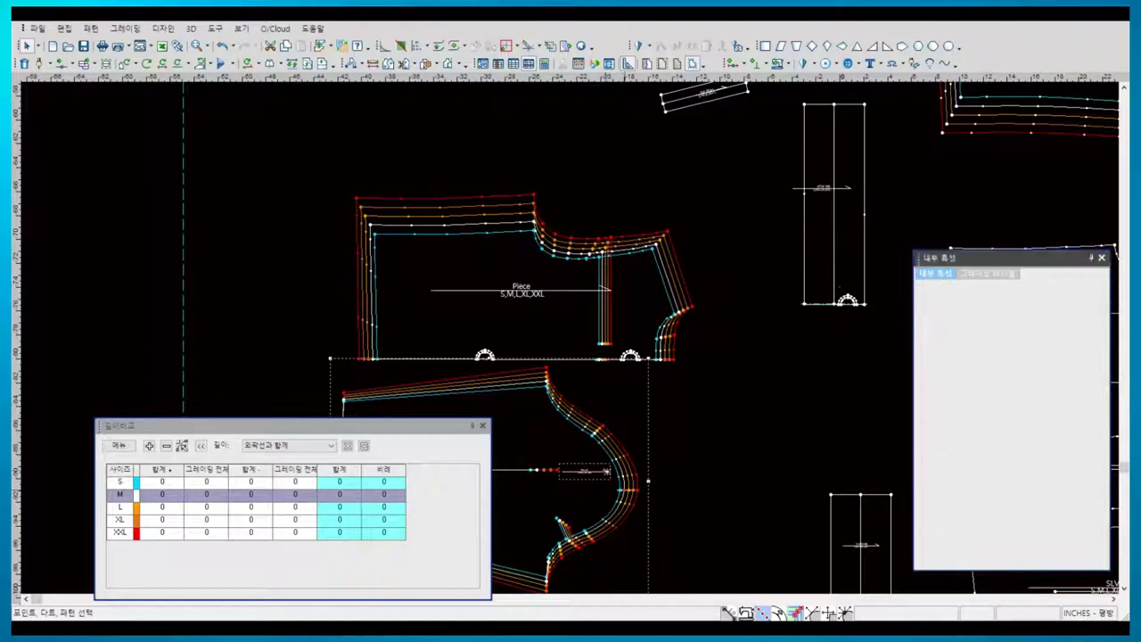
left_click(987, 272)
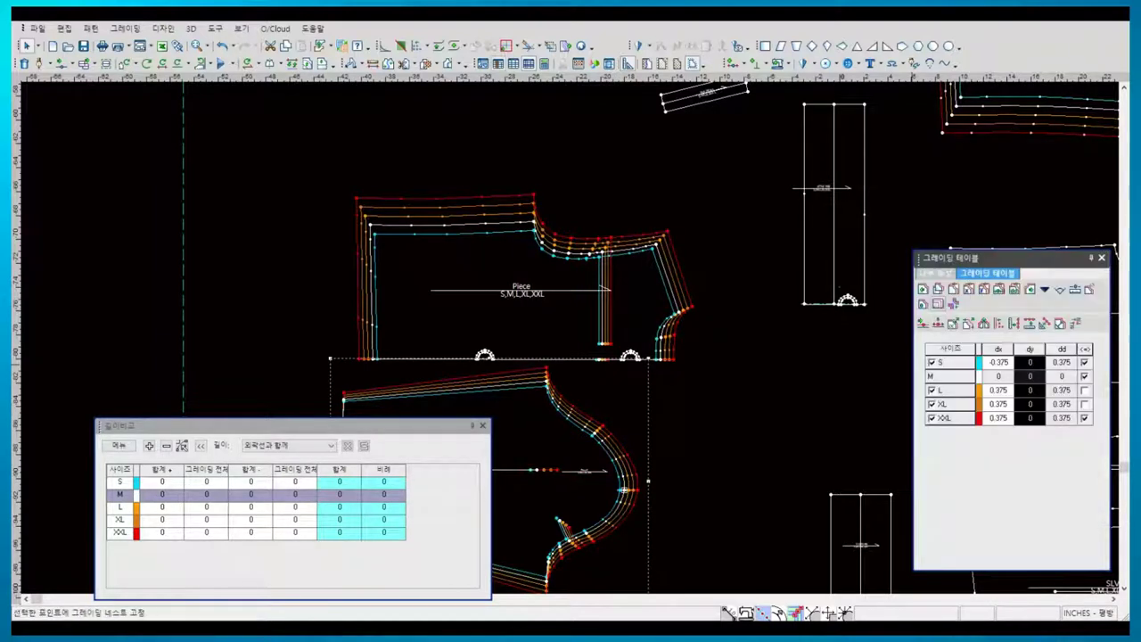
key("Return")
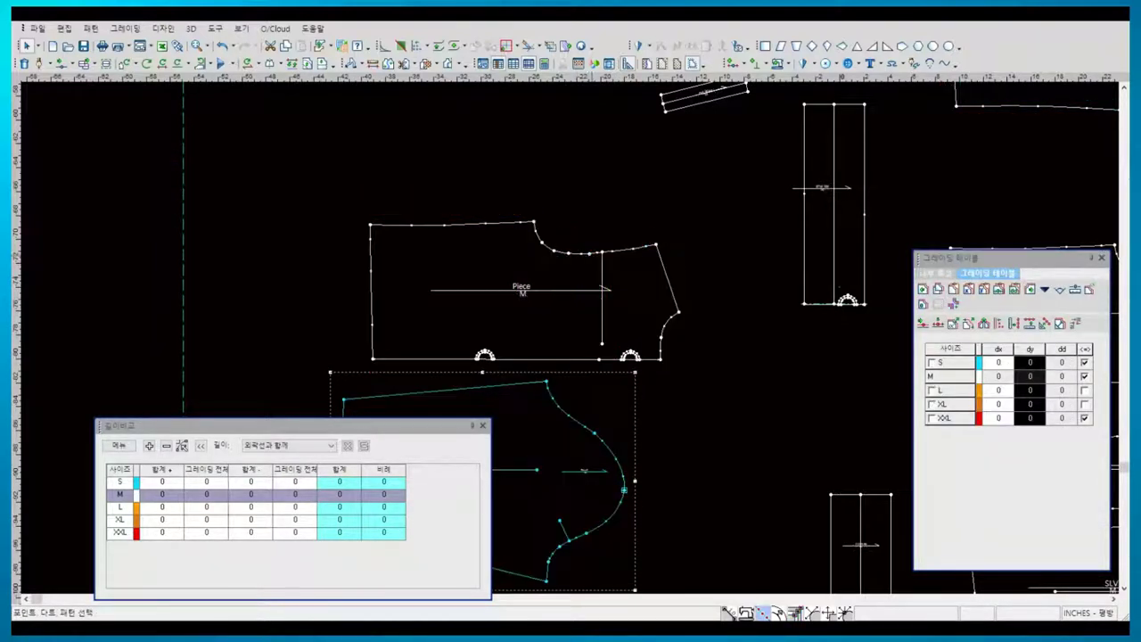
- Add the body piece's upper seam to Length Compare, showing 5.571 (S) to 5.803 (XXL)
left_click(602, 254)
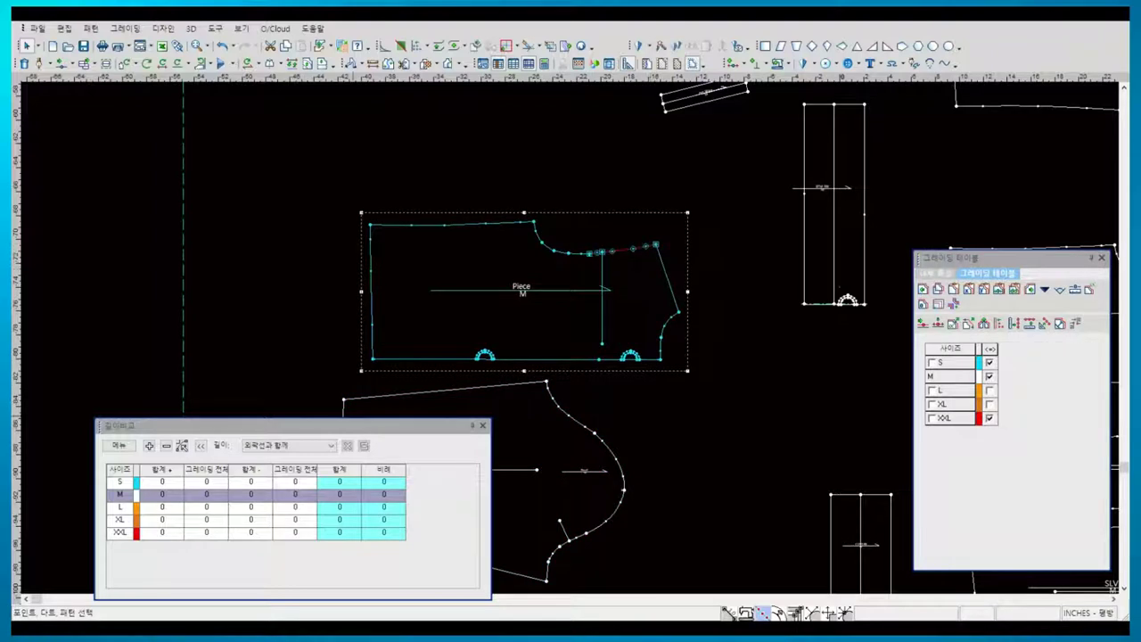
left_click(149, 445)
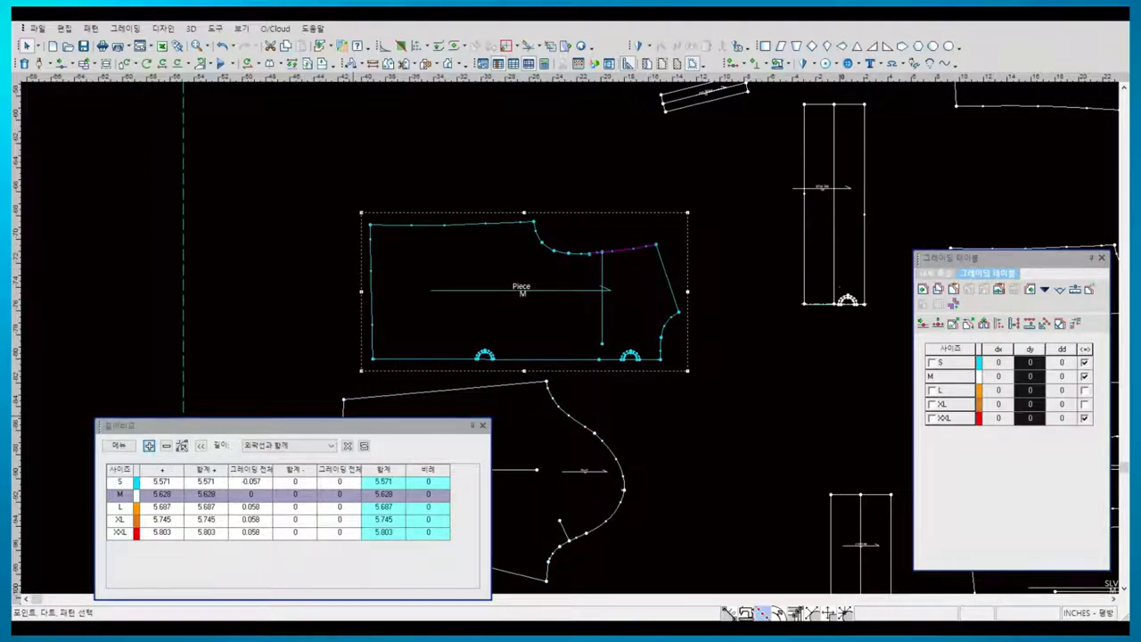
left_click(206, 469)
left_click(118, 445)
left_click(133, 475)
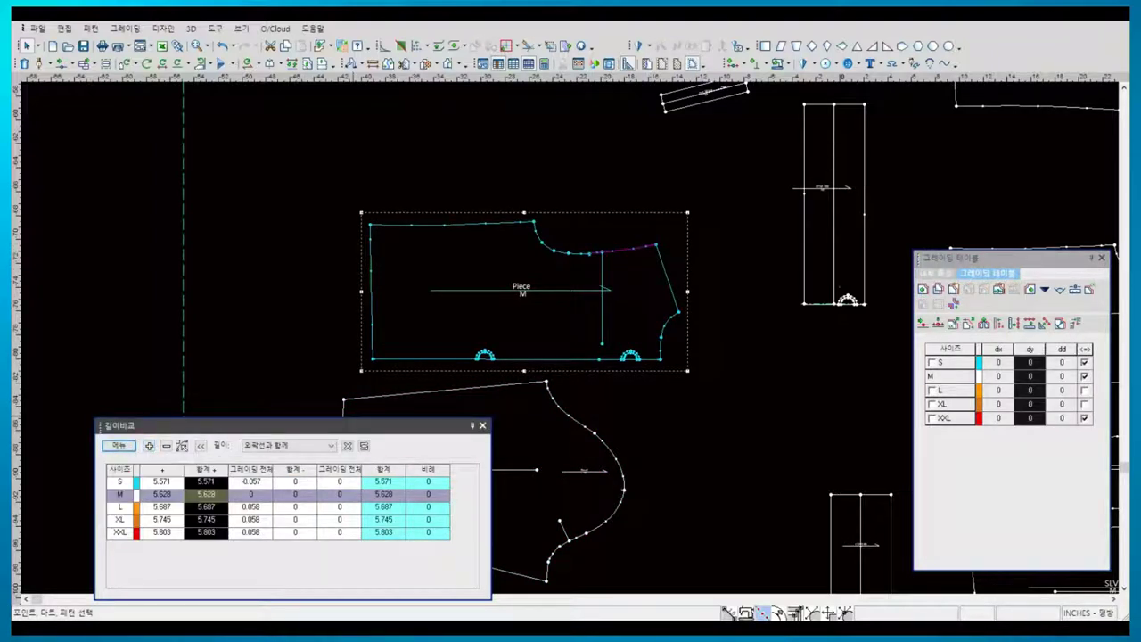
- Select the lower piece's curved edge with graded outlines hidden and begin rotating it
left_click(615, 445)
scroll(622, 341, "up", 5)
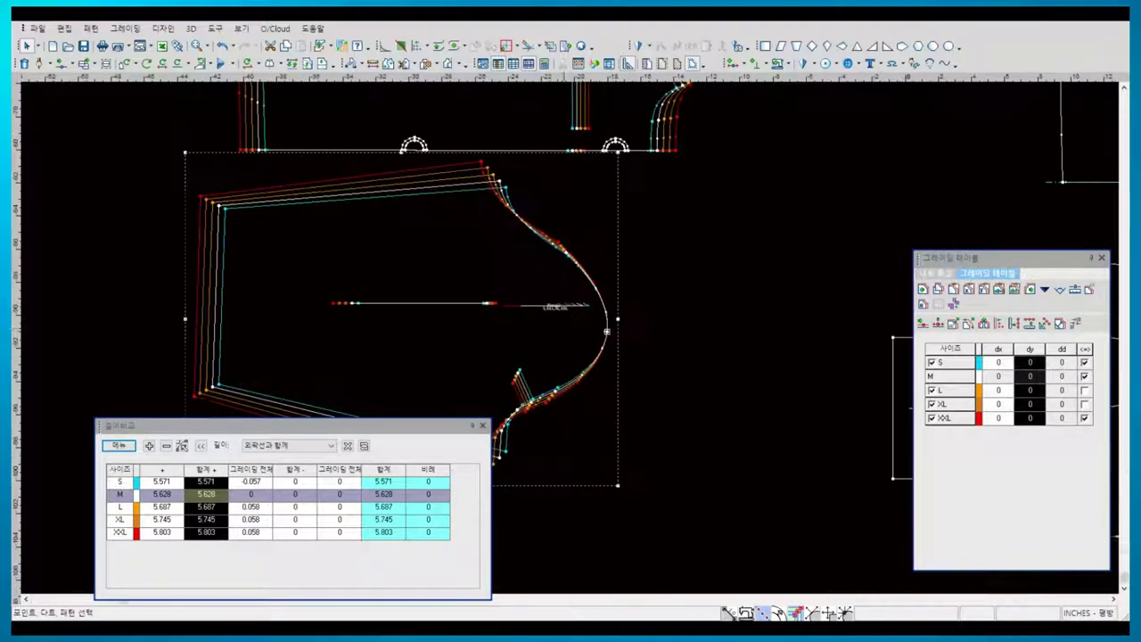
key("Escape")
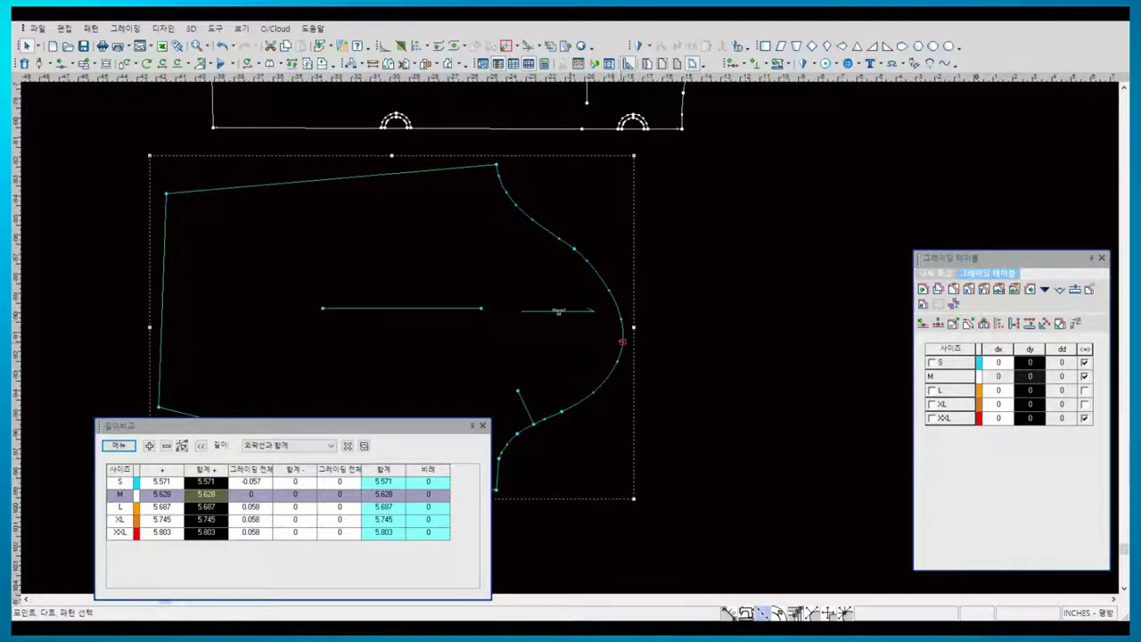
key("ctrl+r")
- Rotate the lower curved piece 46.1° onto the body seam and redisplay all graded sizes
left_click(622, 342)
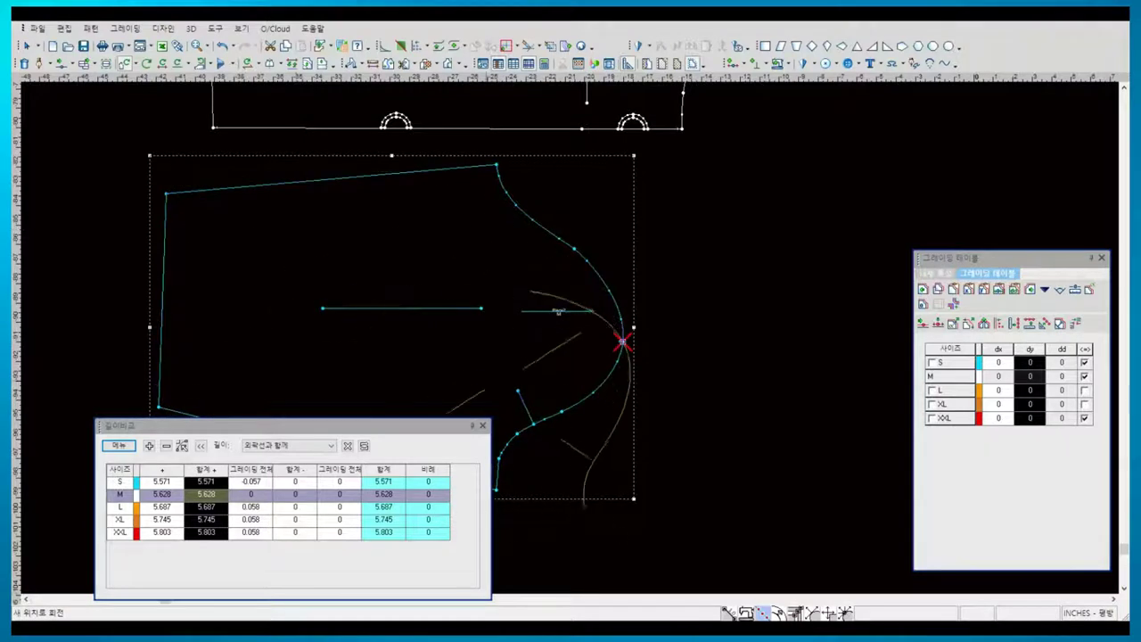
left_click(555, 366)
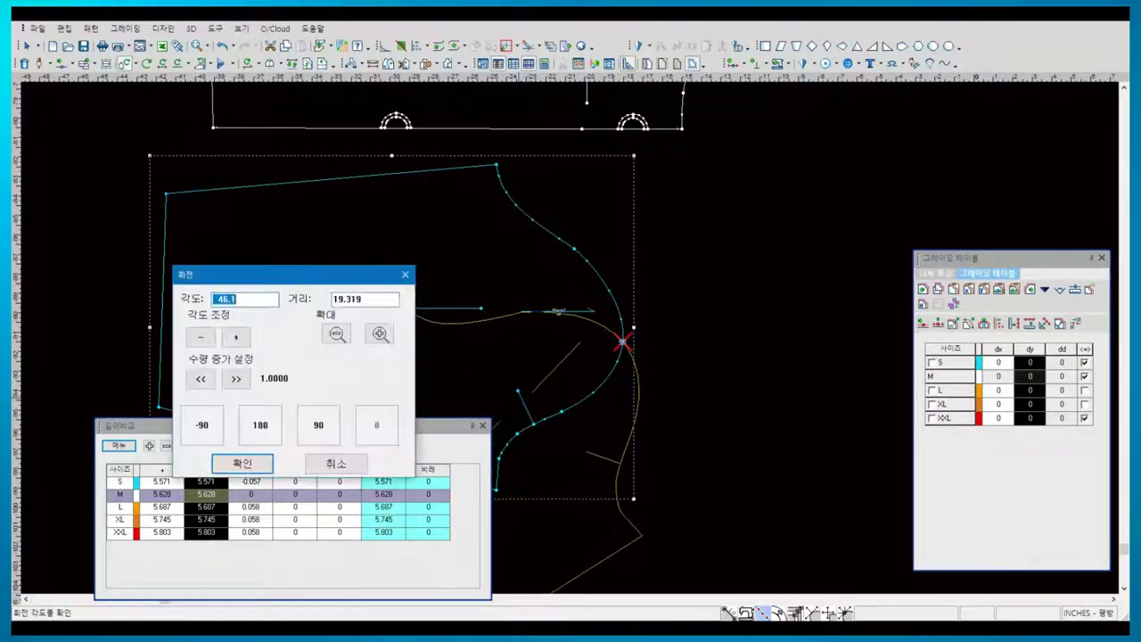
key("Return")
right_click(552, 285)
left_click(589, 383)
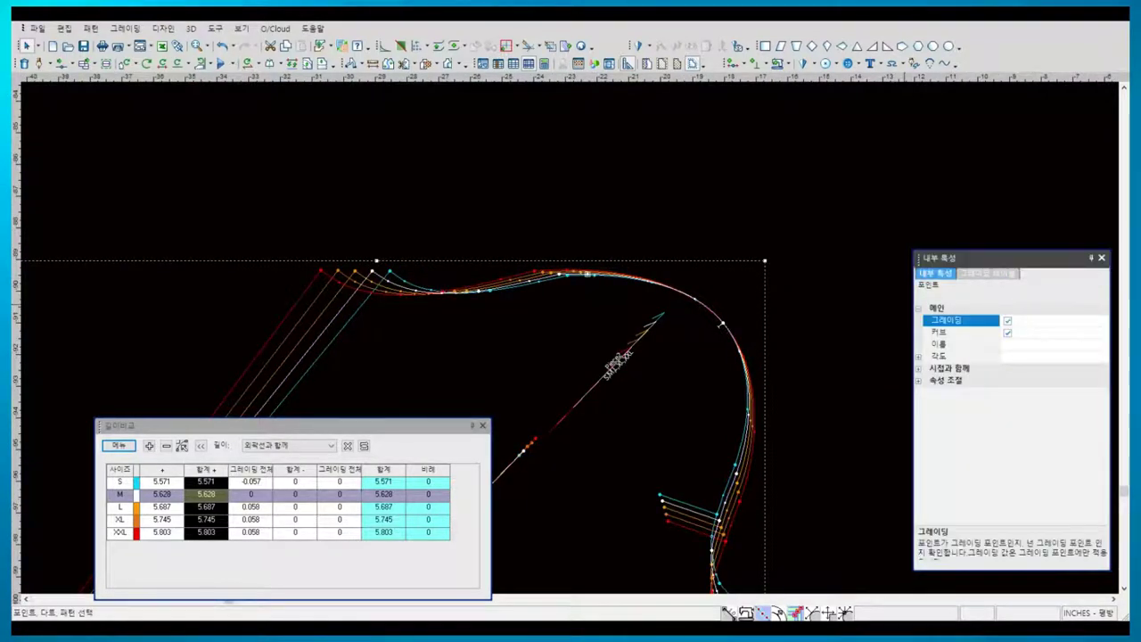
- Regrade the curved top-edge segment lengths for all sizes, extending the first point horizontally
left_click(720, 322)
left_click(720, 323, "shift")
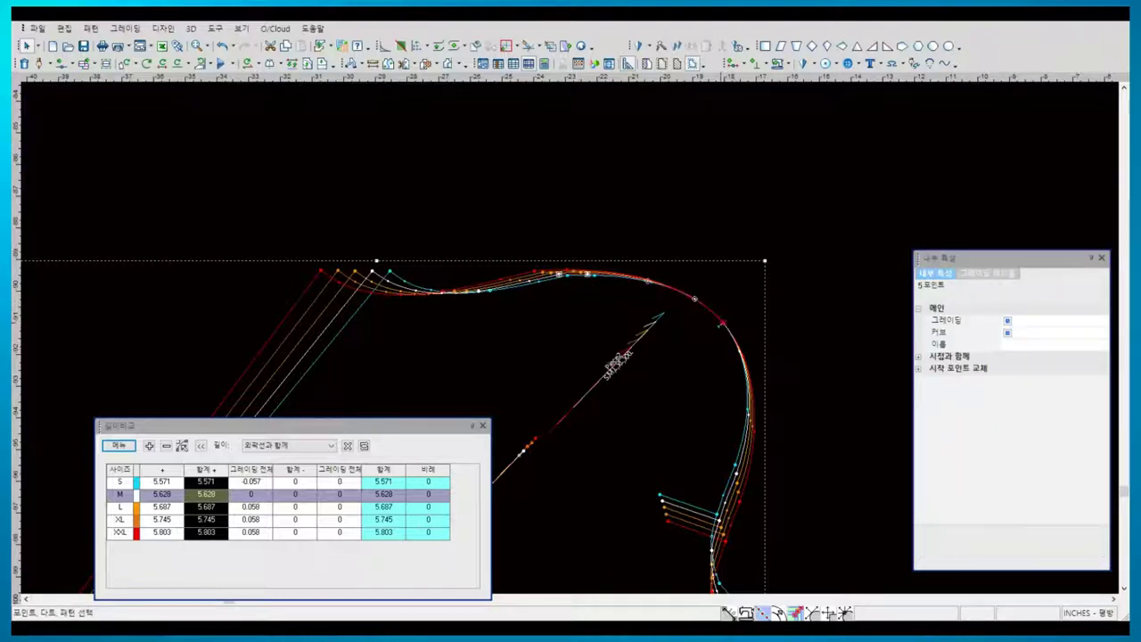
left_click(118, 445)
left_click(143, 492)
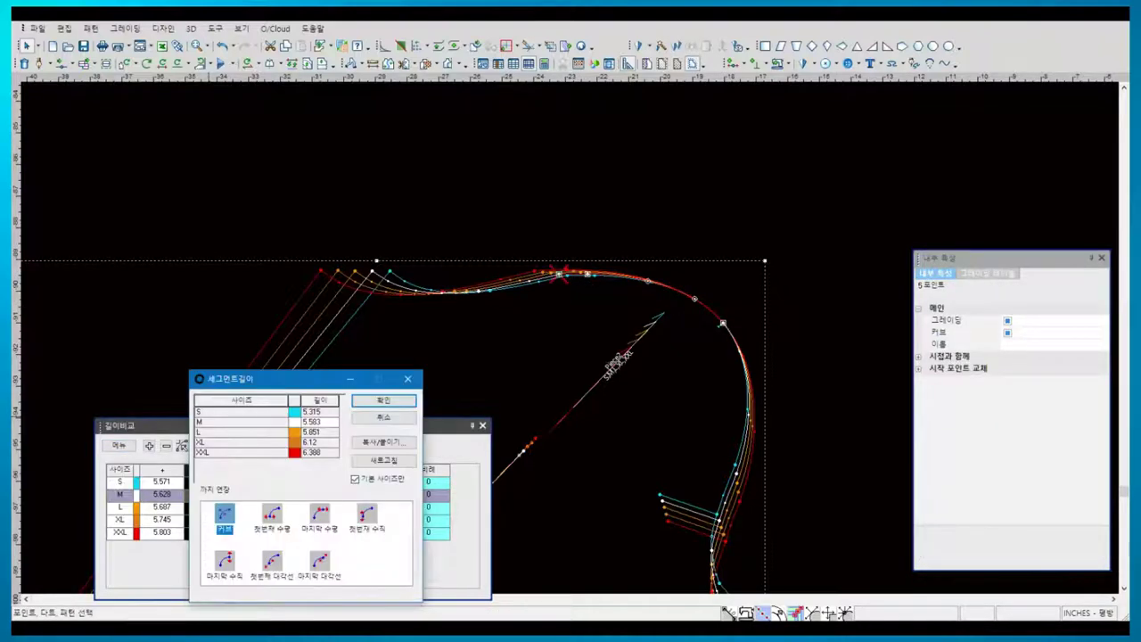
left_click(355, 479)
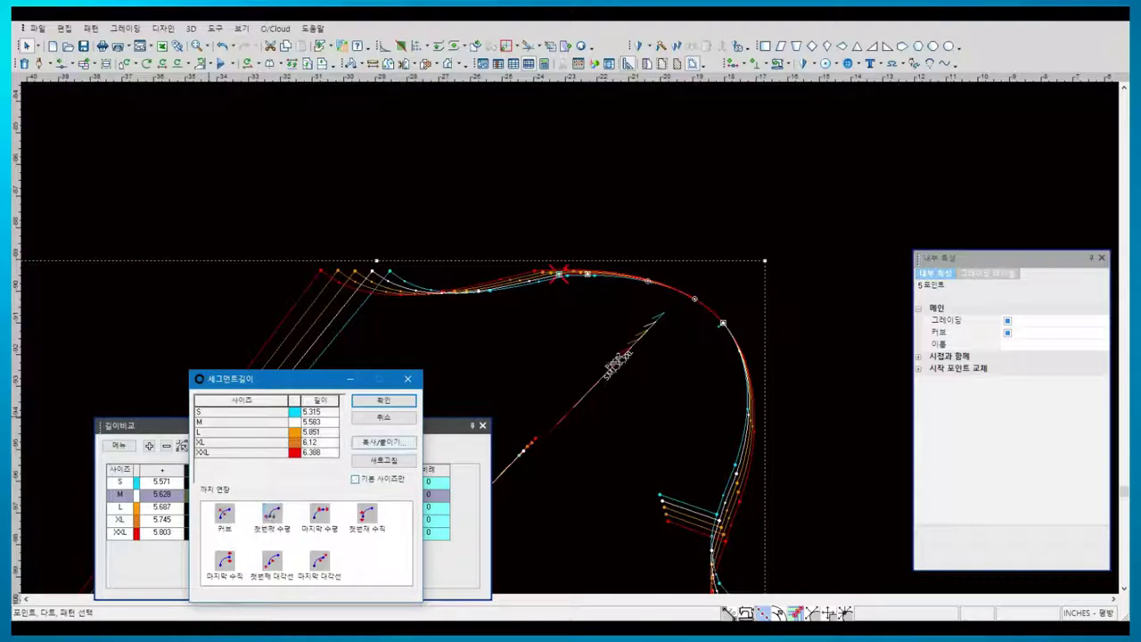
left_click(383, 443)
left_click(419, 449)
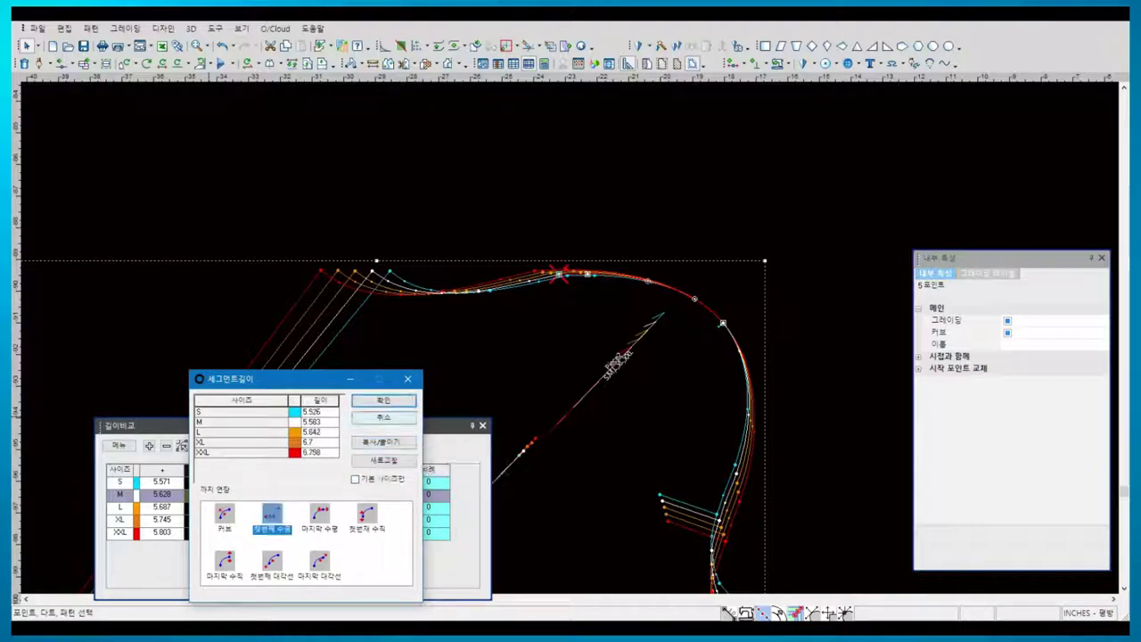
left_click(383, 400)
- Grade the edge point dx ∓0.259, dy ±0.038 and hide the graded outlines
left_click(722, 323)
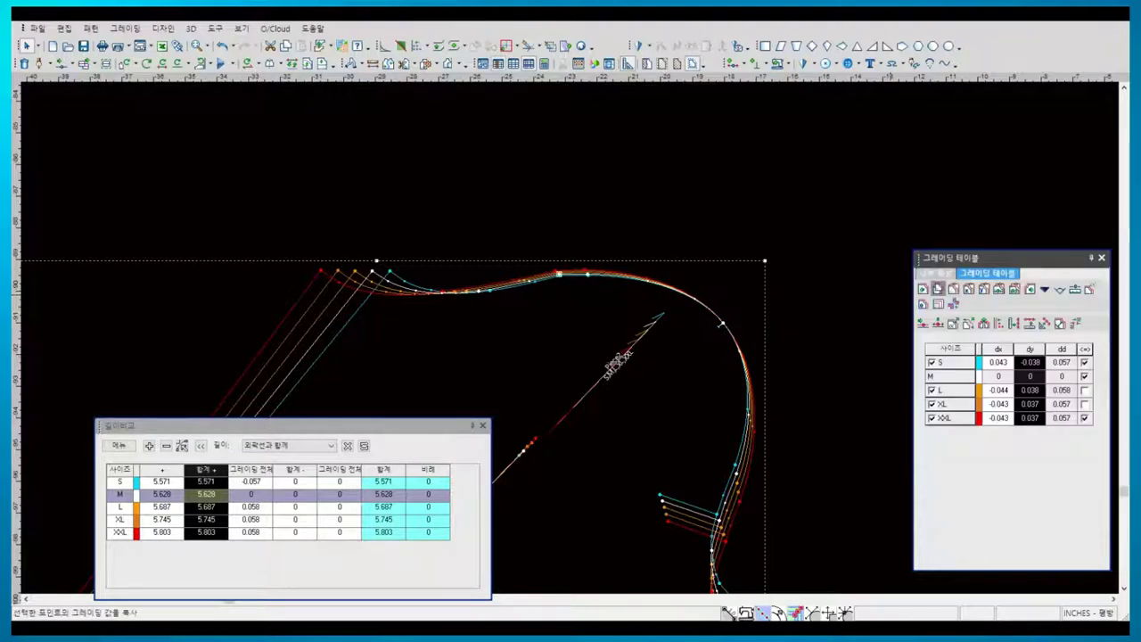
left_click(722, 324)
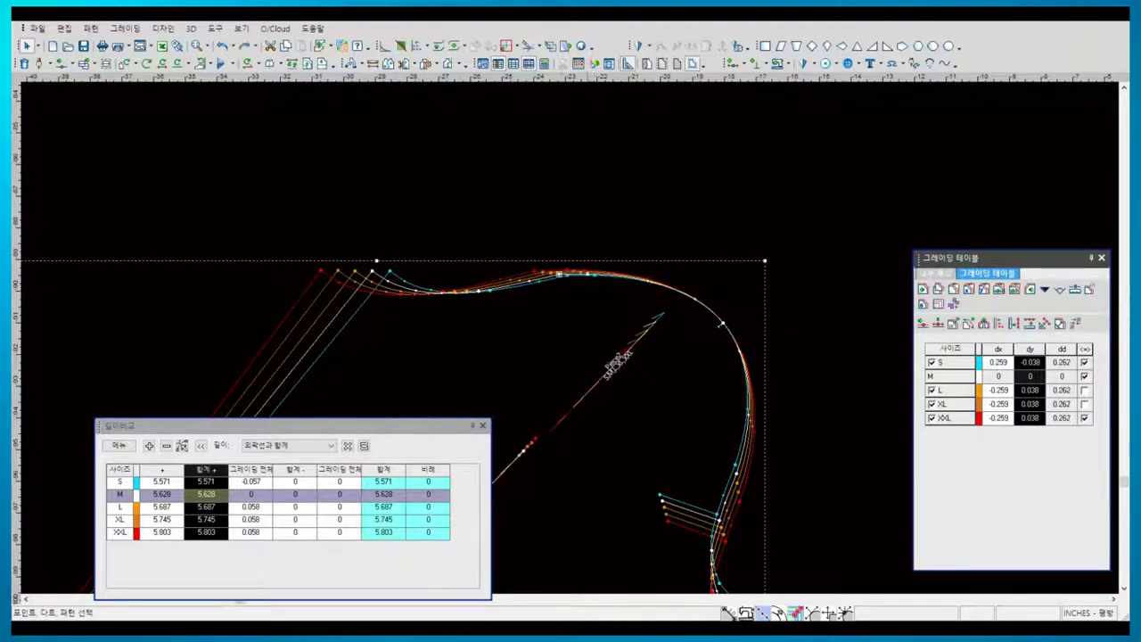
key("ctrl+h")
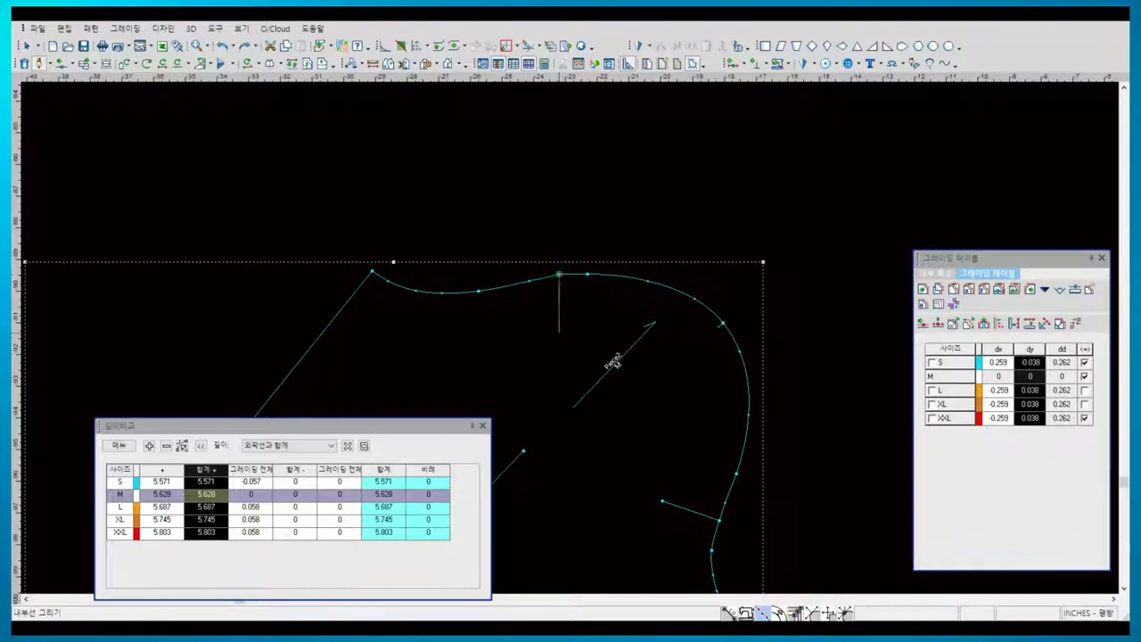
- Grade the notch line to match the curve and reverse the S size's vertical grading sign
right_click(613, 361)
left_click(612, 363)
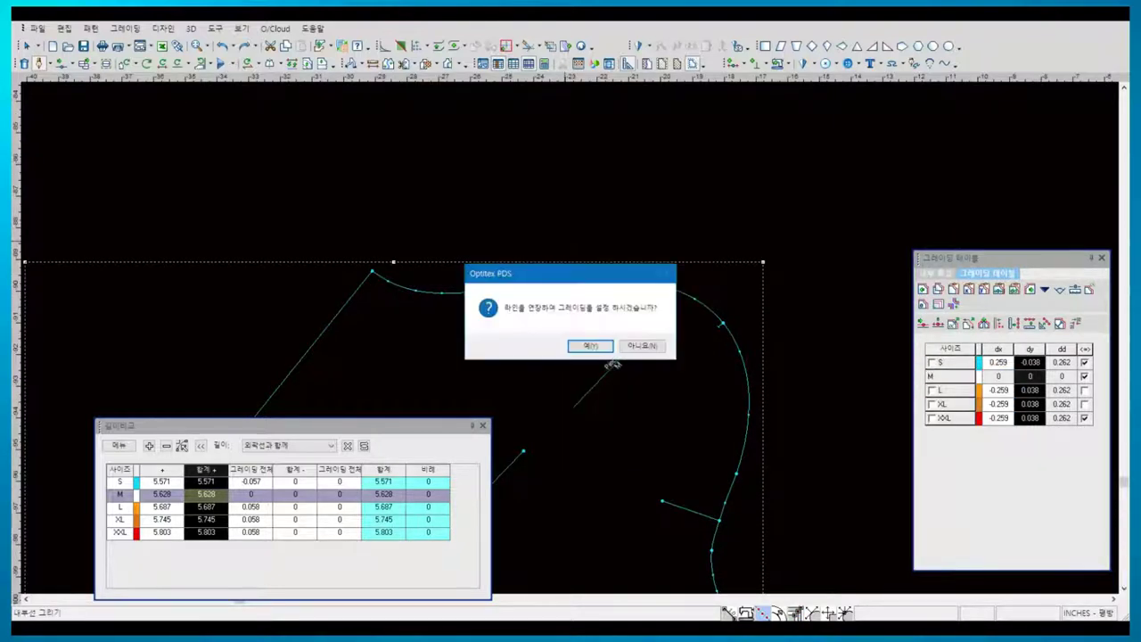
key("Return")
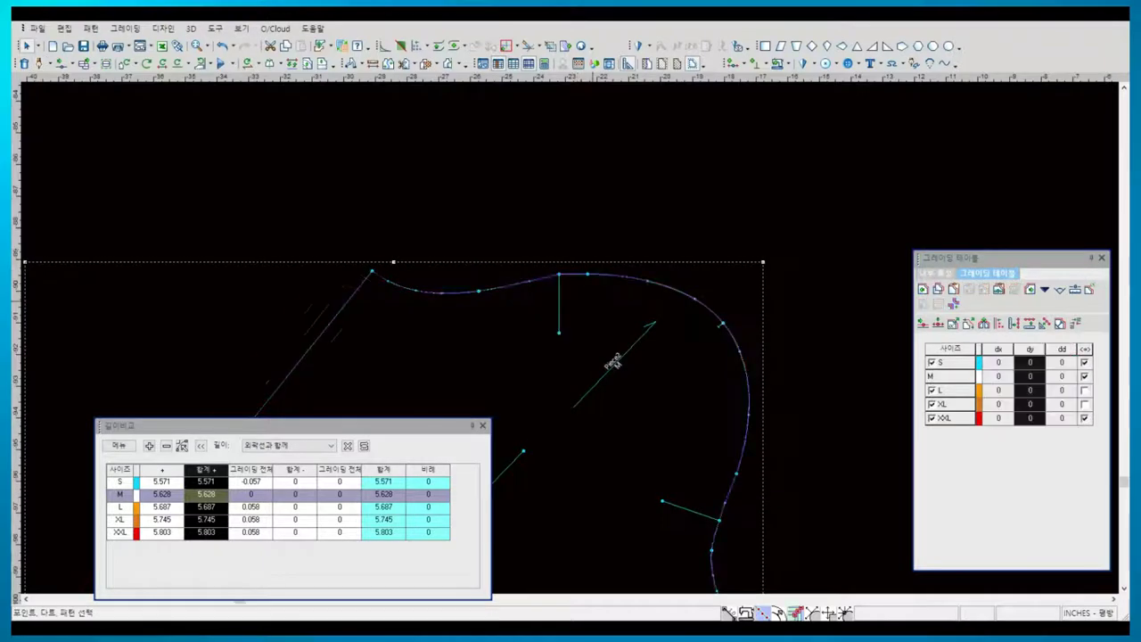
left_click(953, 289)
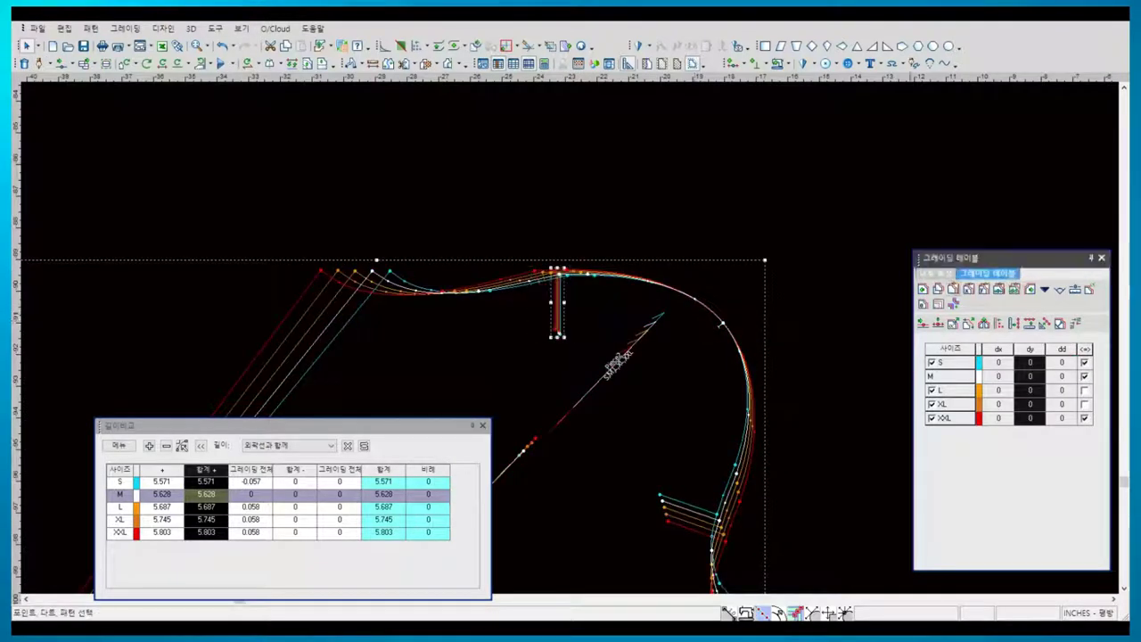
left_click(922, 289)
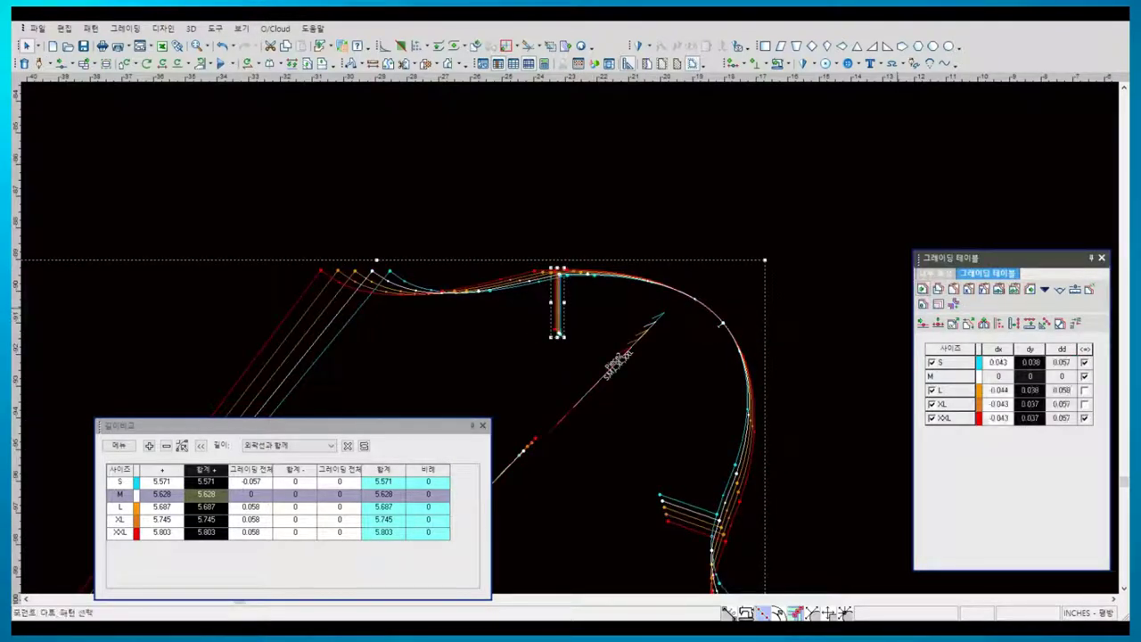
left_click(923, 288)
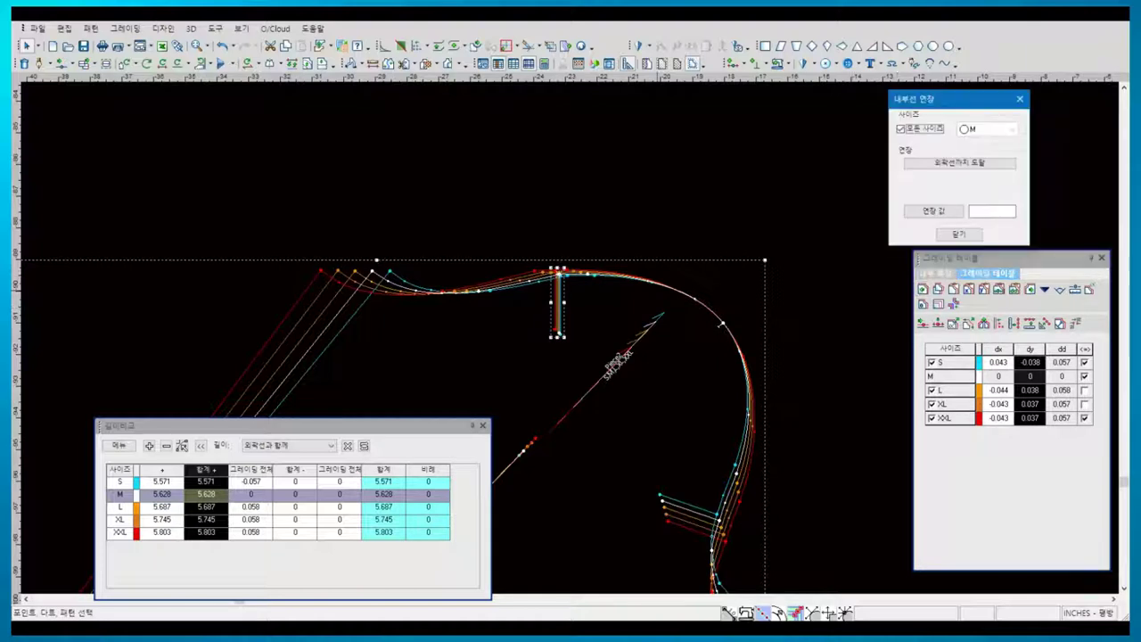
- Extend the internal line so it reaches the outline in every size
left_click(958, 162)
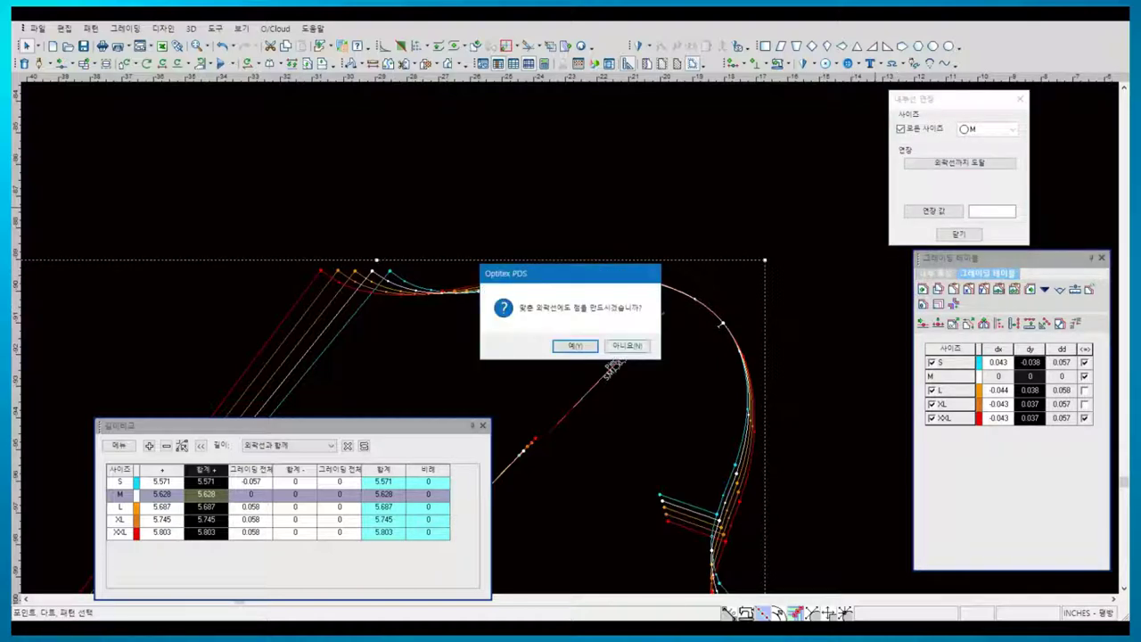
left_click(627, 345)
left_click(958, 233)
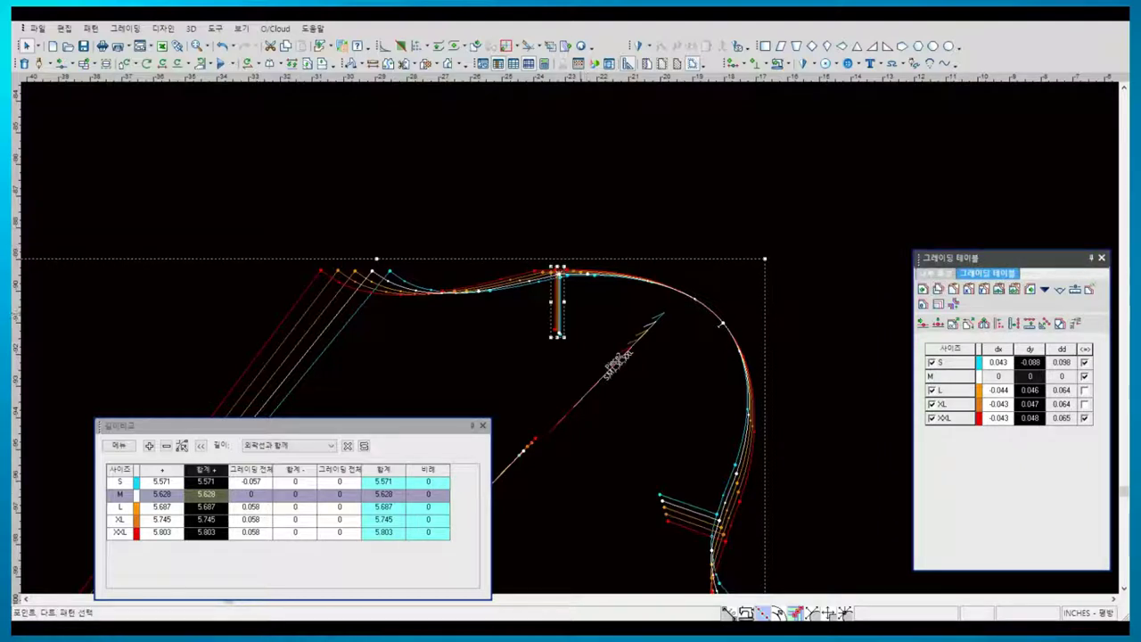
- Compare the Grading Table values of the internal line's end and the nearby curve point
scroll(550, 240, "up", 2)
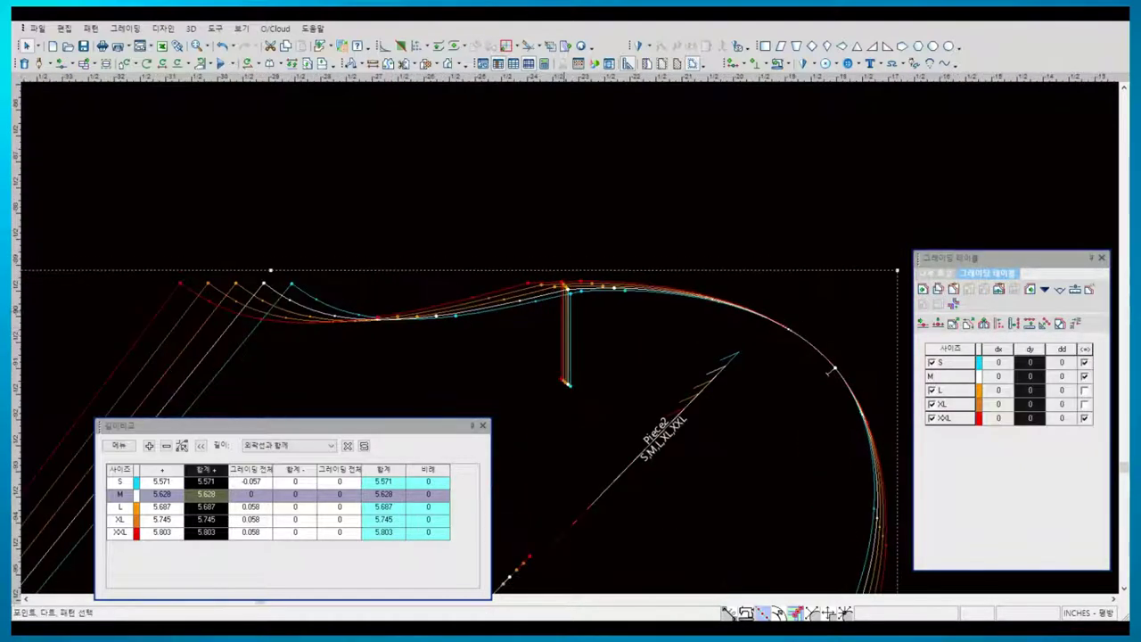
left_click(564, 383)
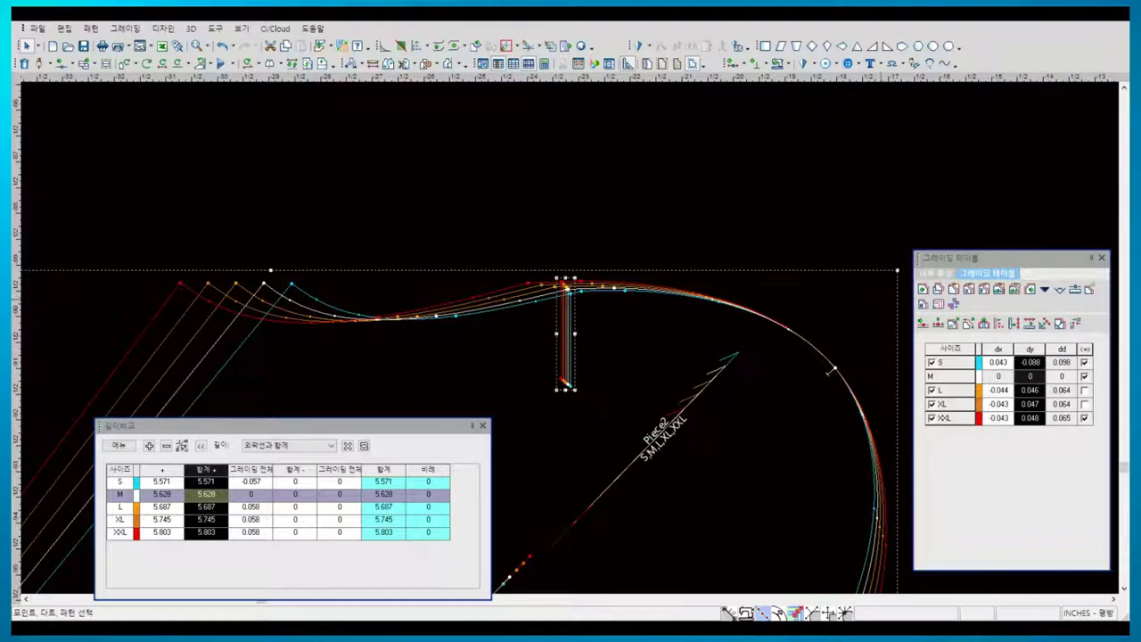
key("Escape")
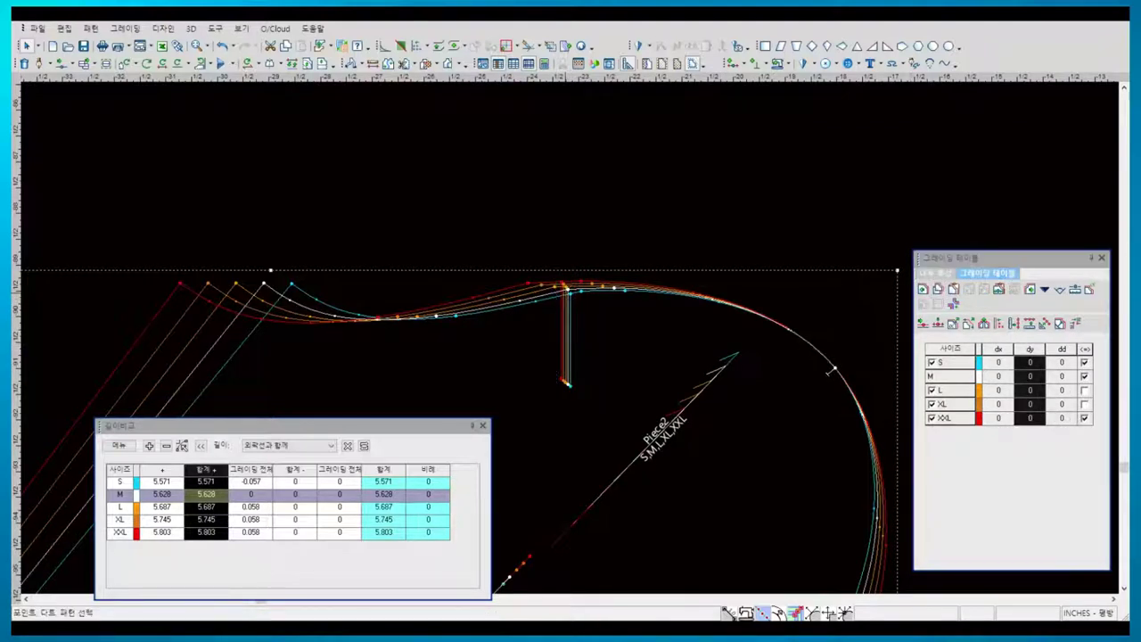
left_click(830, 371)
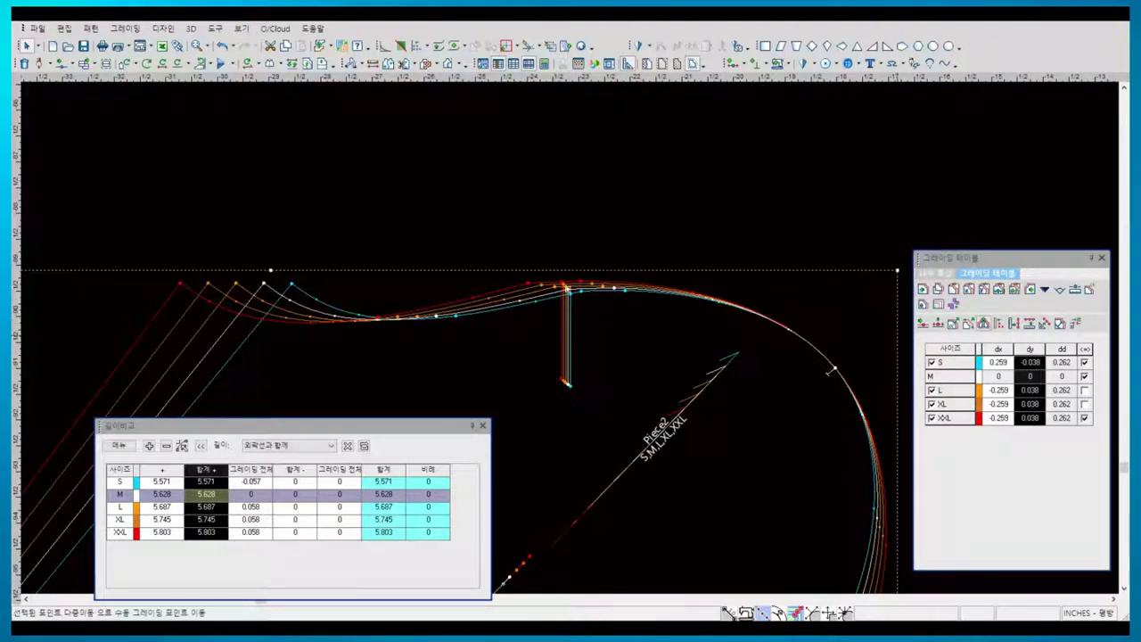
left_click(954, 289)
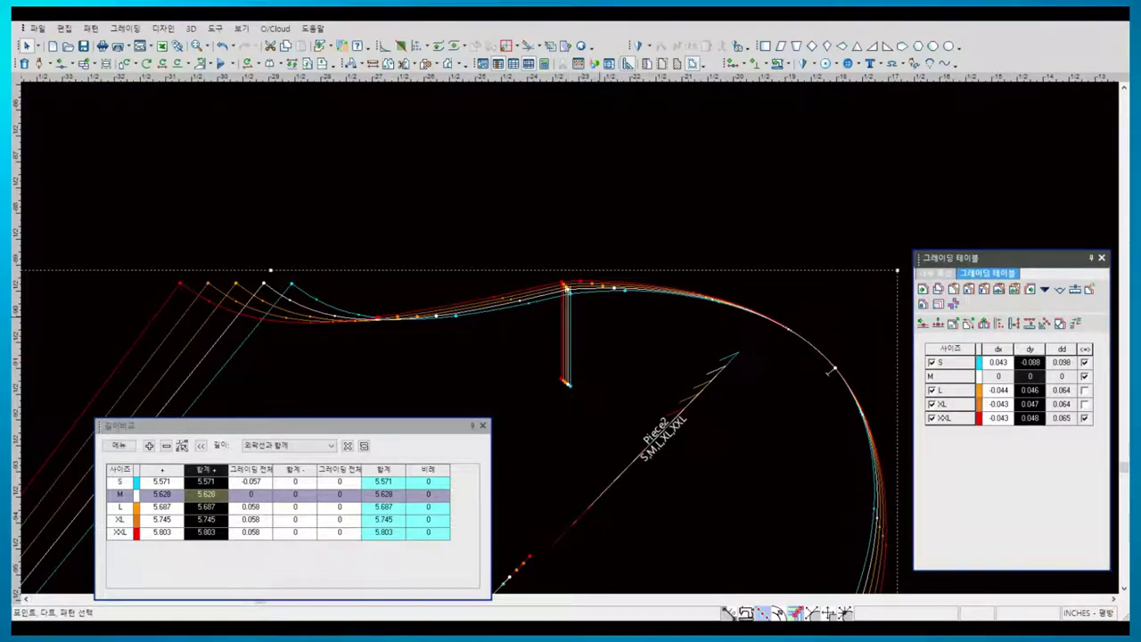
left_click(830, 371)
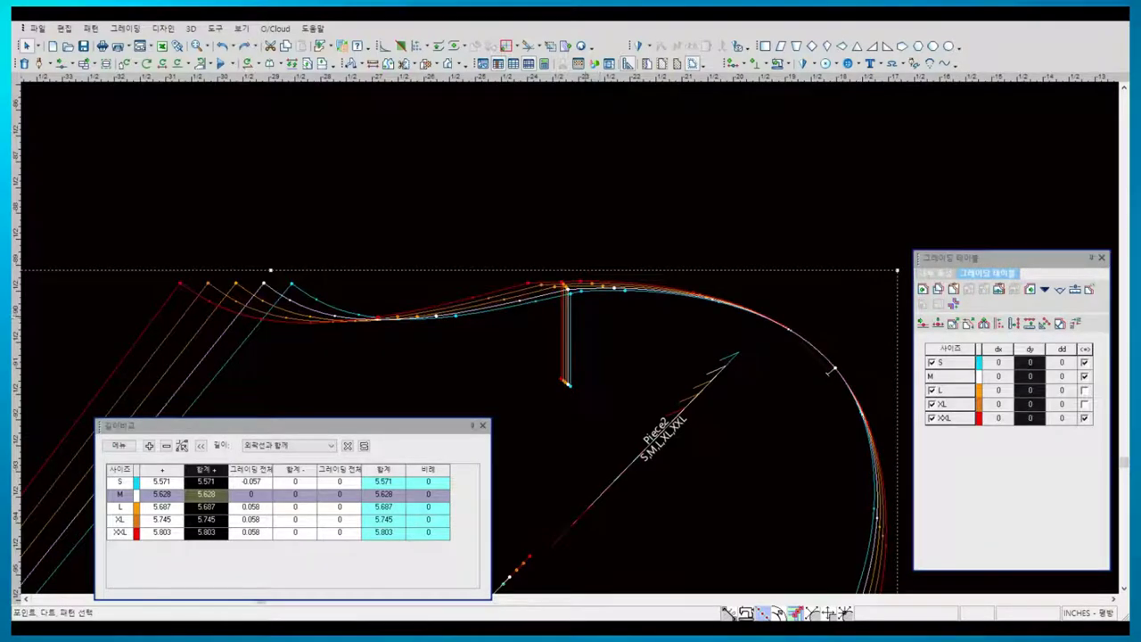
left_click(830, 371)
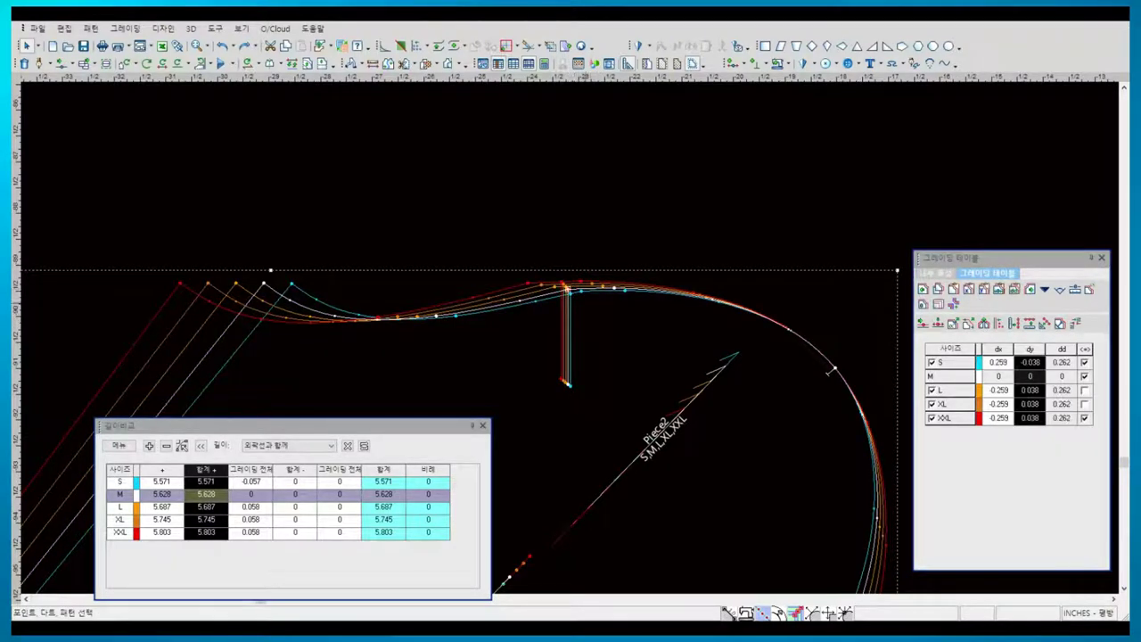
- Show the curve point's properties, then select the internal line's end point
double_click(831, 370)
key("Escape")
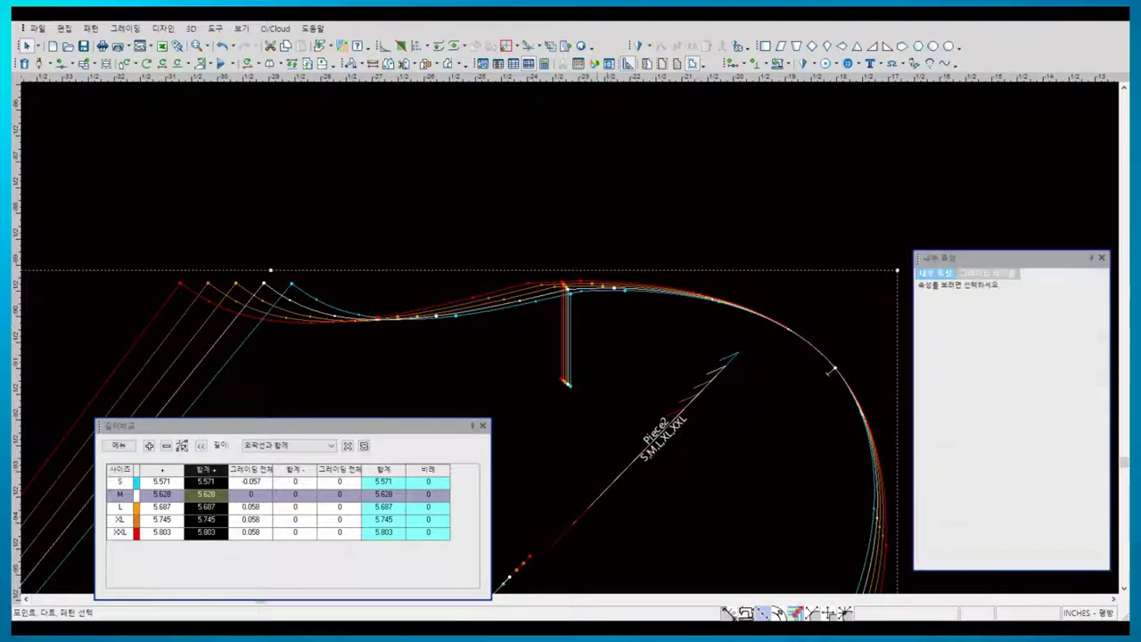
key("Tab")
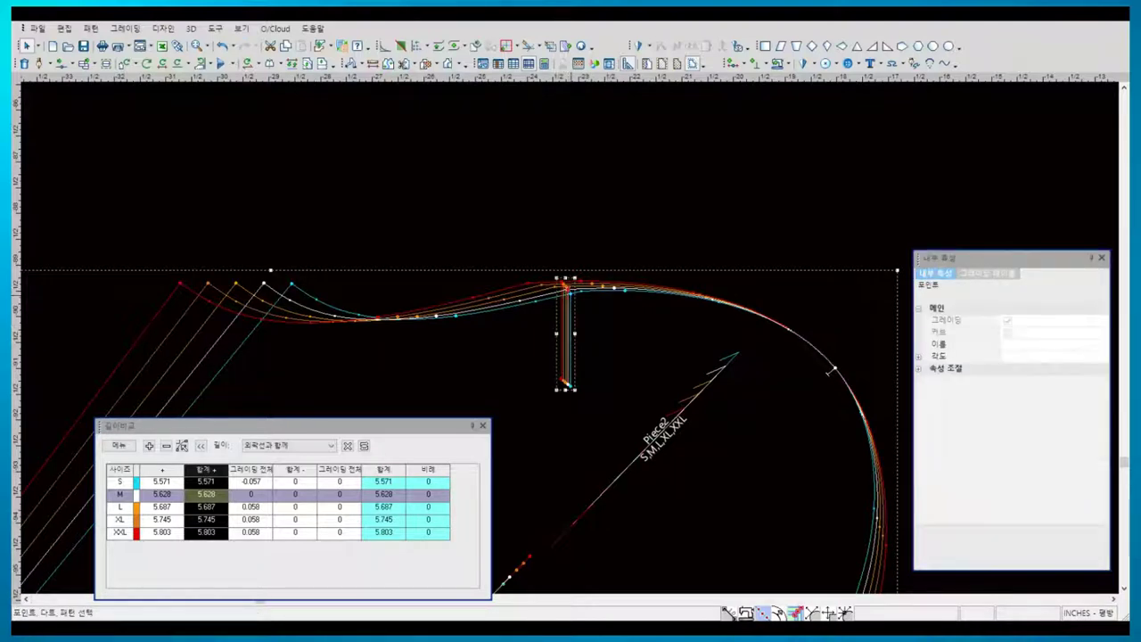
- Re-extend the internal line to reach the curved outline in all sizes, confirming the prompt
key("Return")
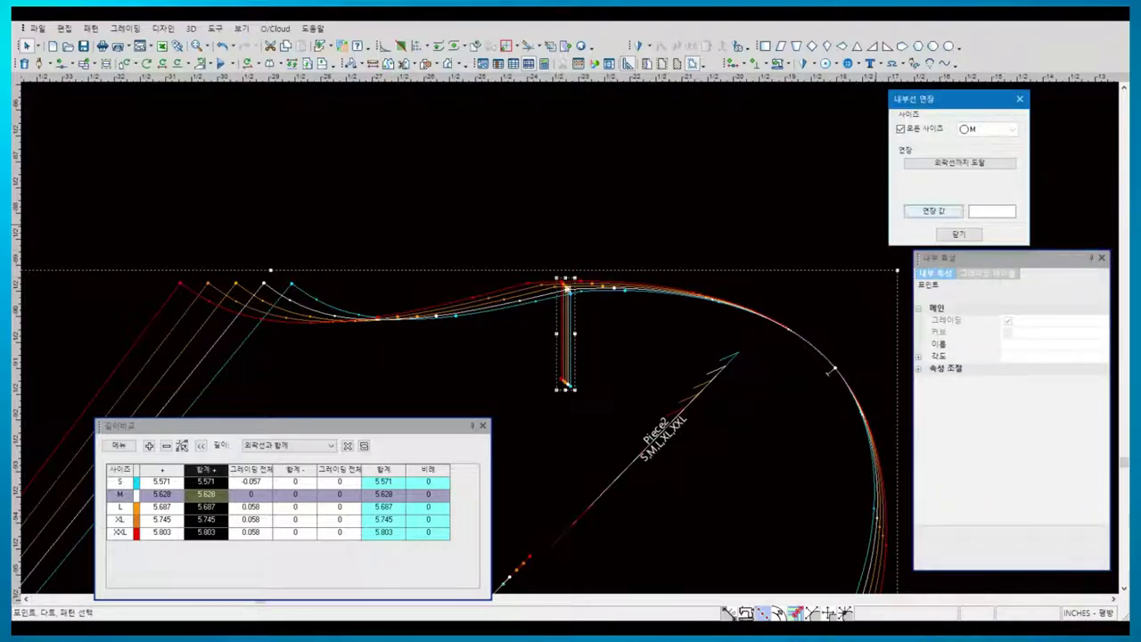
key("Return")
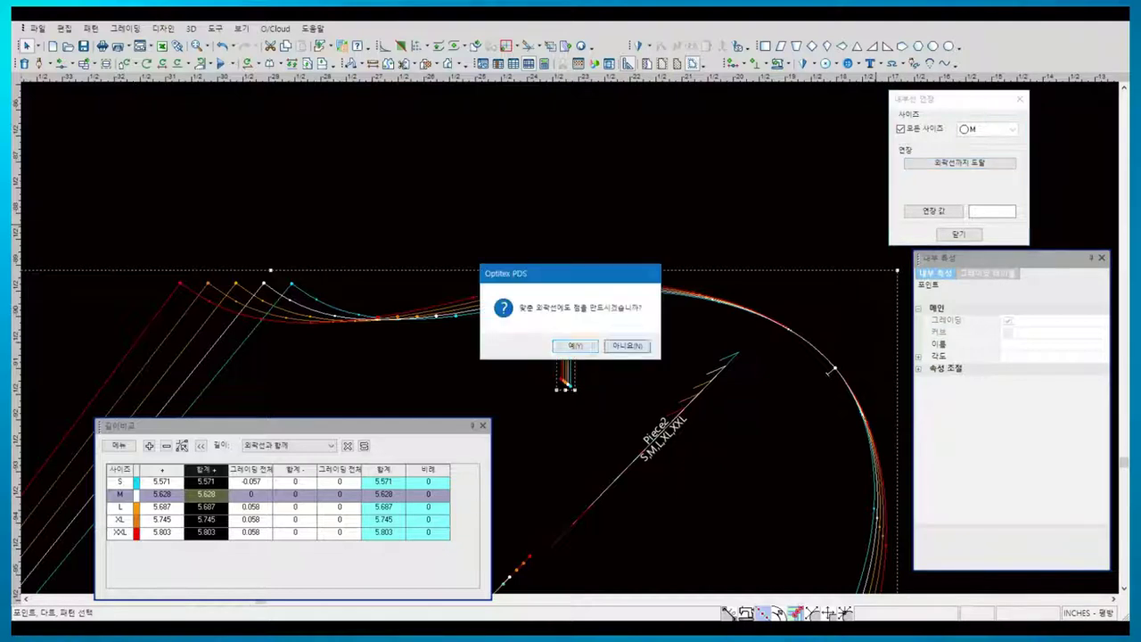
key("Return")
key("Return")
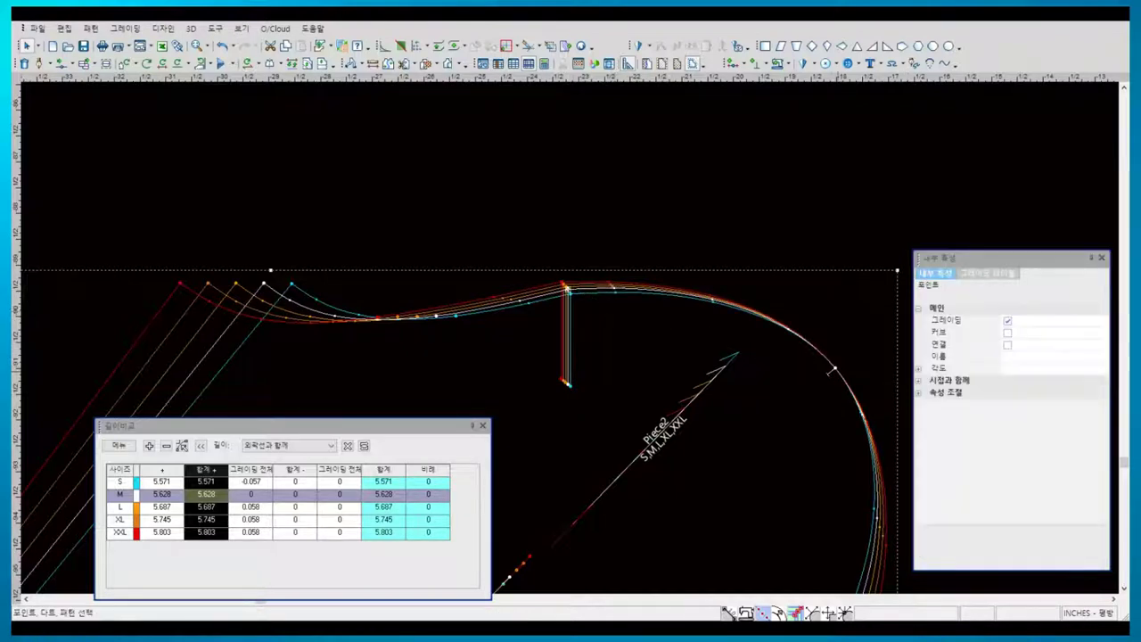
- Paste segment grading onto the five-point curve segment through Segment Length
left_click(830, 371, "shift")
left_click(119, 444)
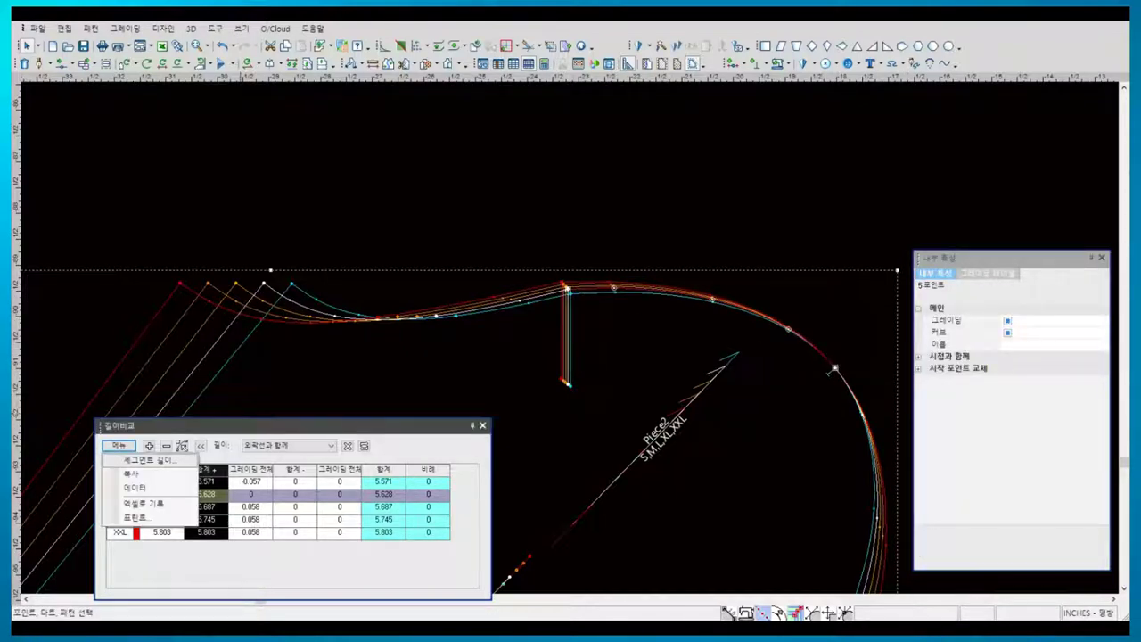
left_click(134, 491)
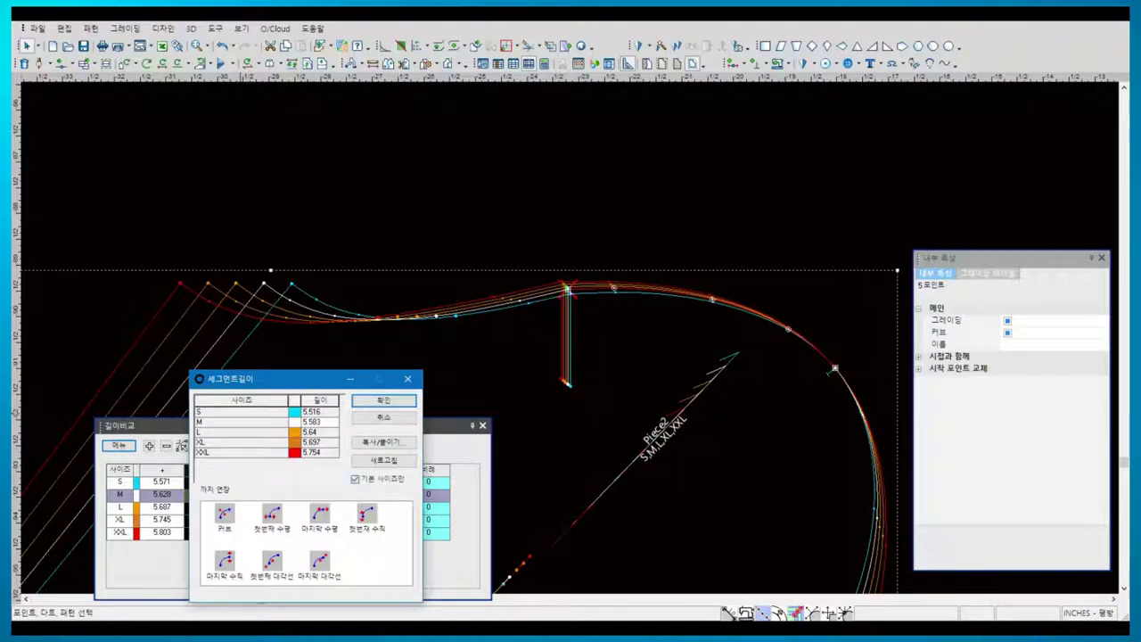
left_click(383, 442)
left_click(435, 477)
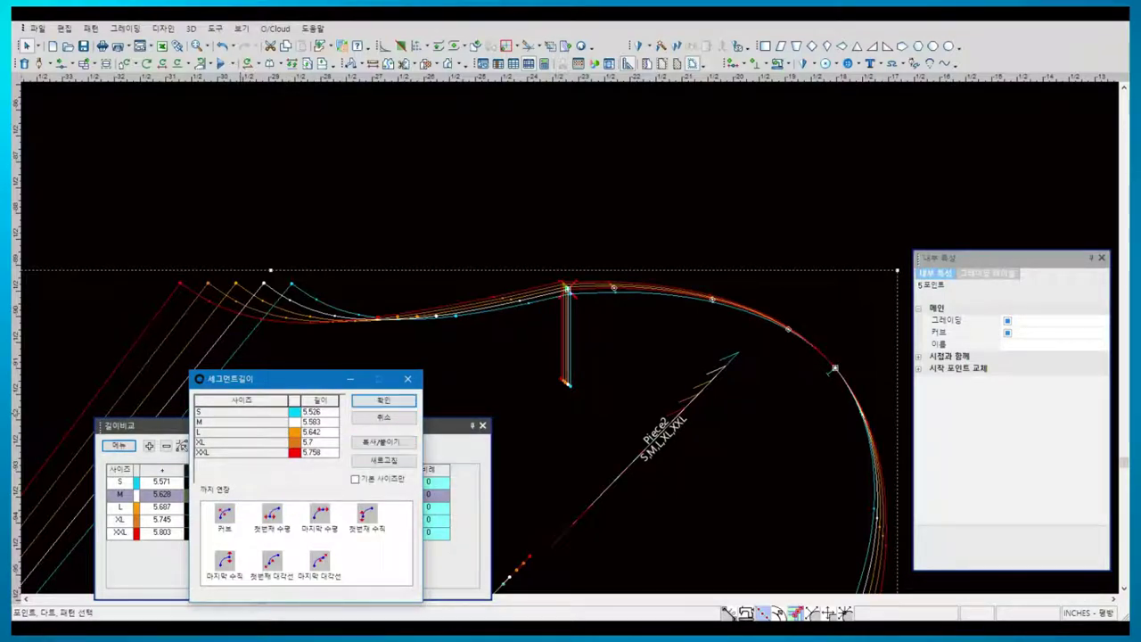
left_click(384, 399)
- Copy the curve point's grading onto the internal line's end (S dx 0.032, dy −0.089)
left_click(833, 369)
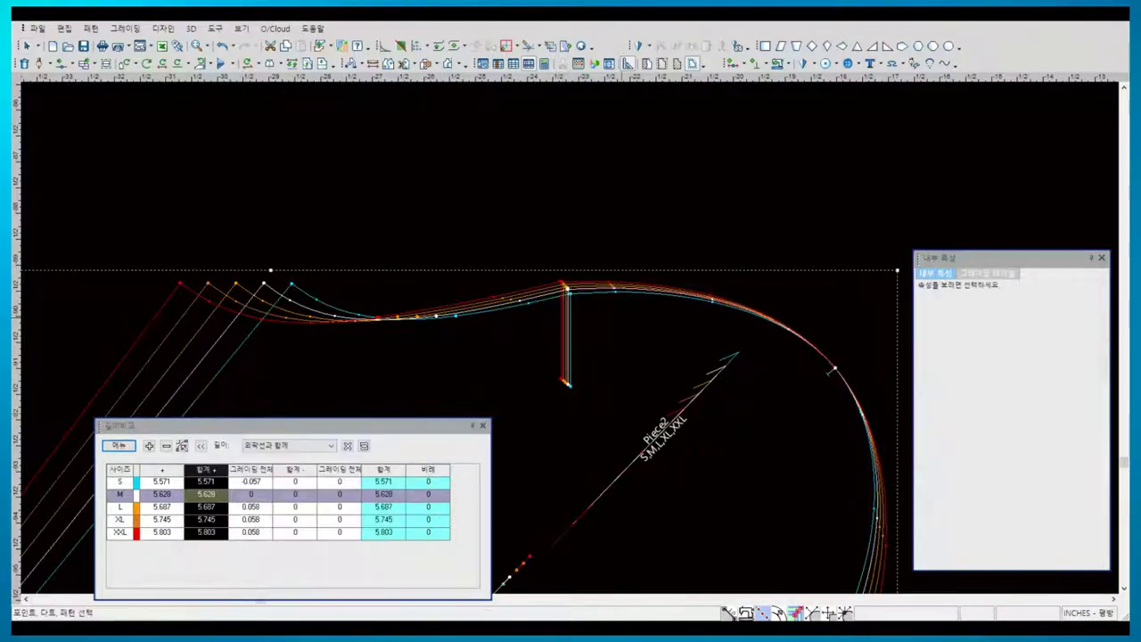
left_click(987, 273)
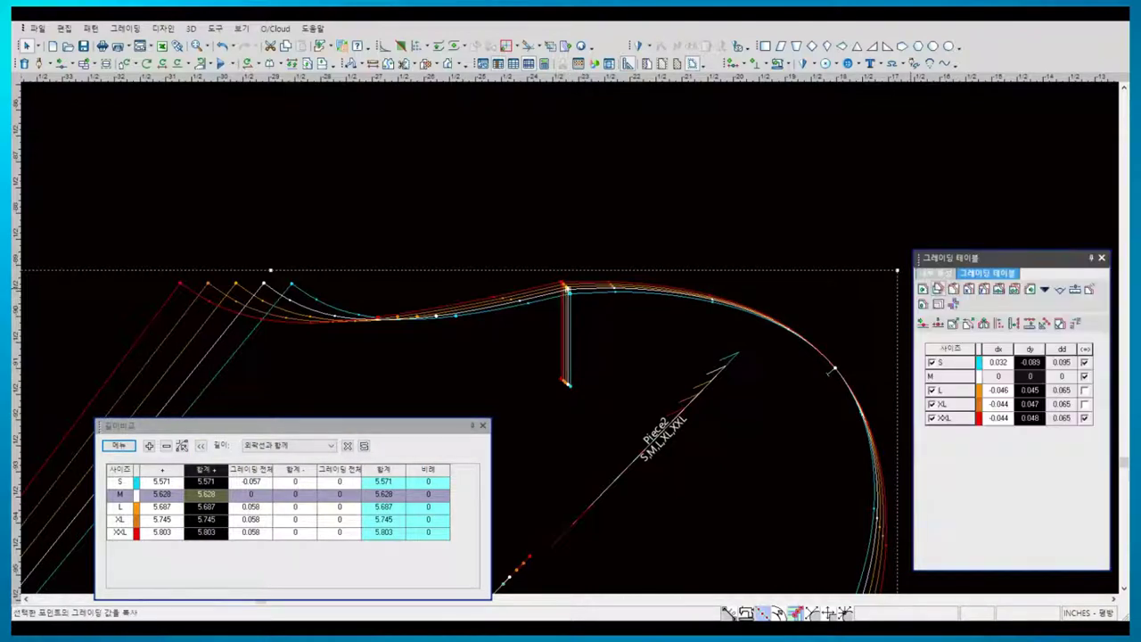
left_click(937, 324)
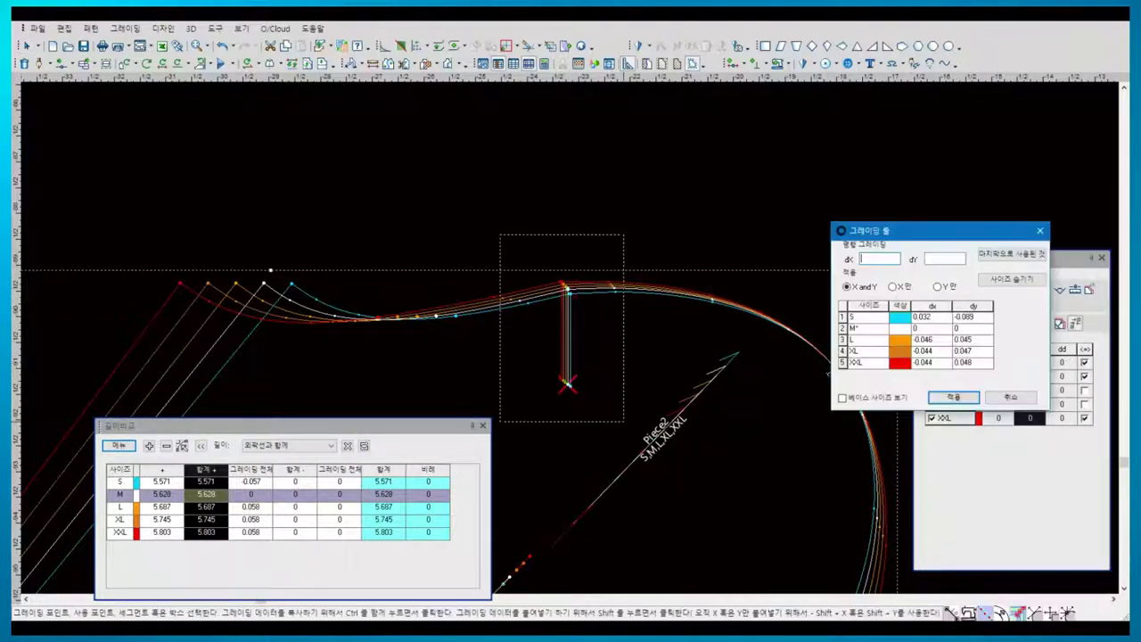
left_click(950, 398)
- Select the curve points along the upper piece's edge
scroll(548, 298, "down", 1)
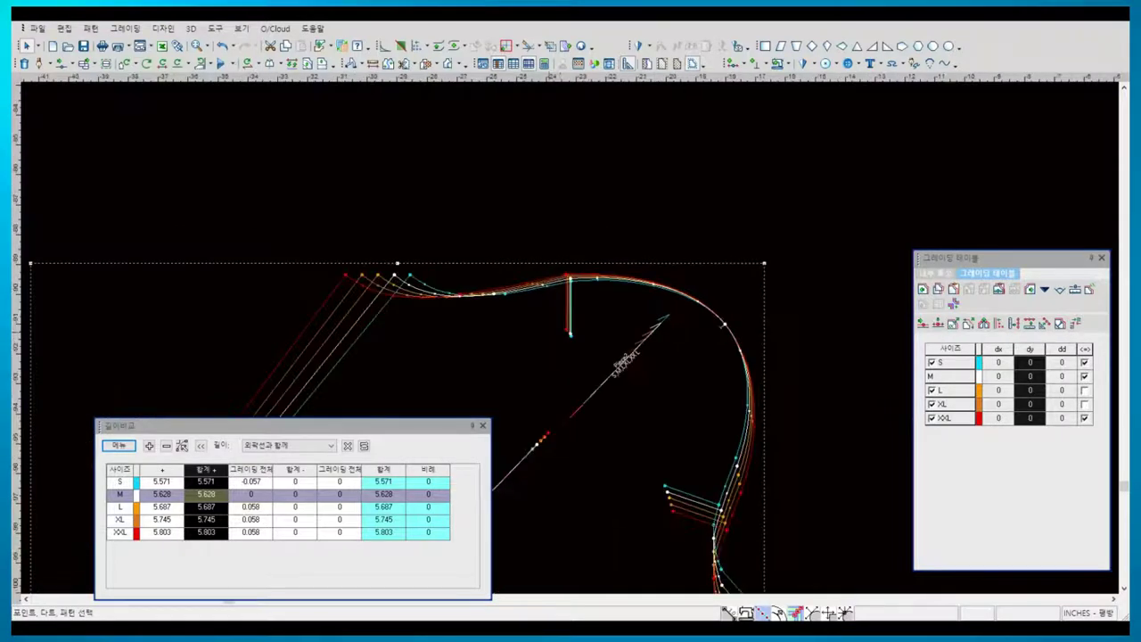
scroll(547, 297, "down", 1)
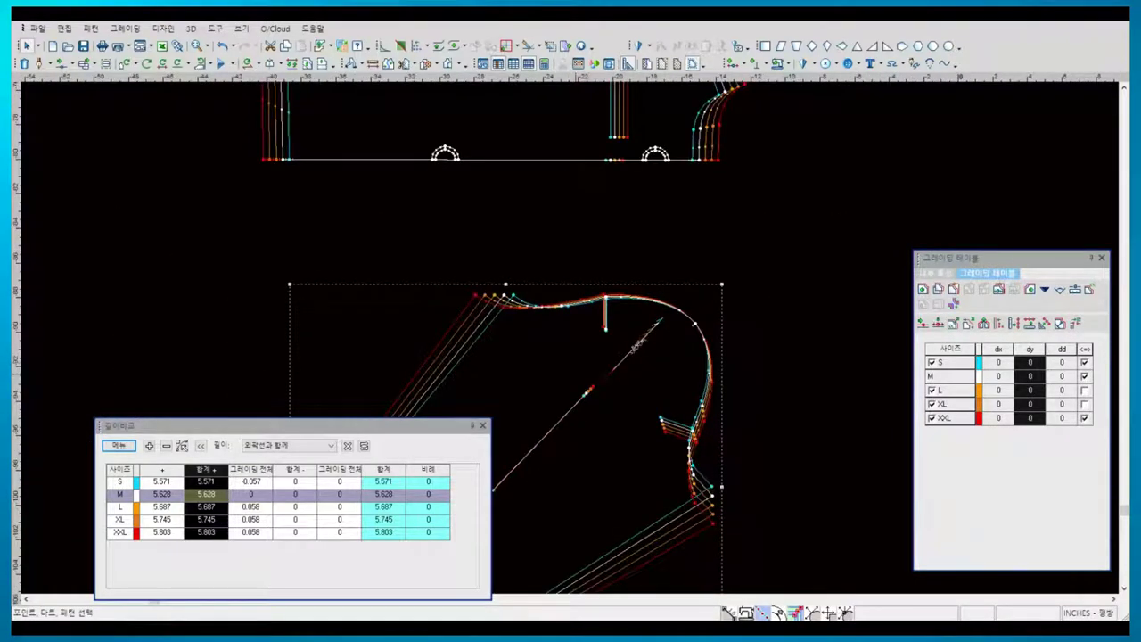
scroll(624, 365, "down", 1)
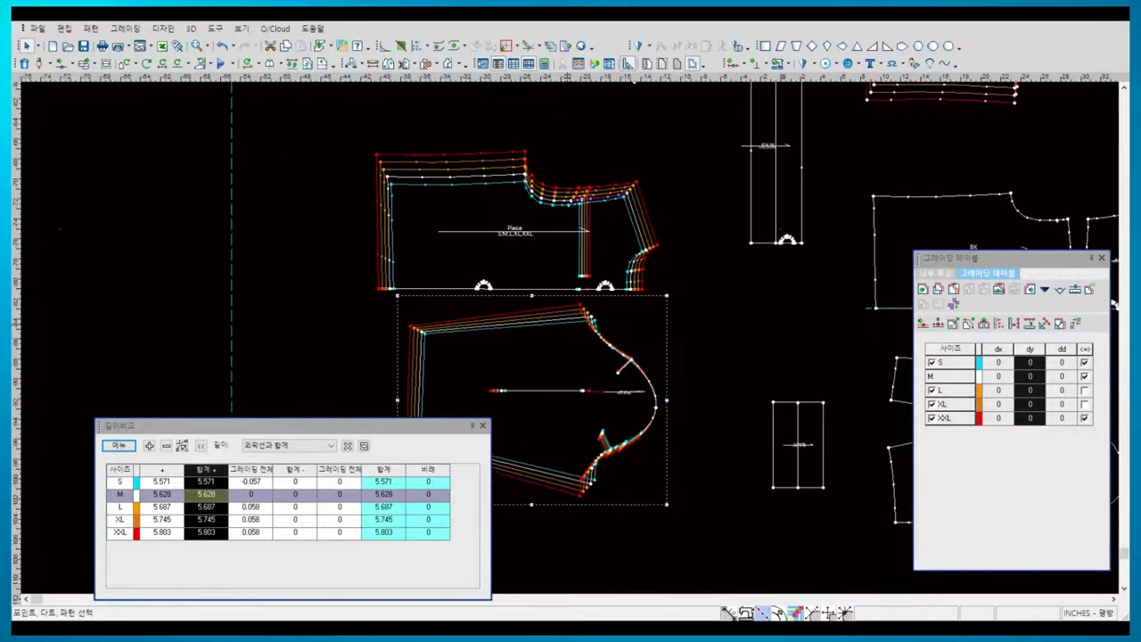
scroll(544, 170, "up", 1)
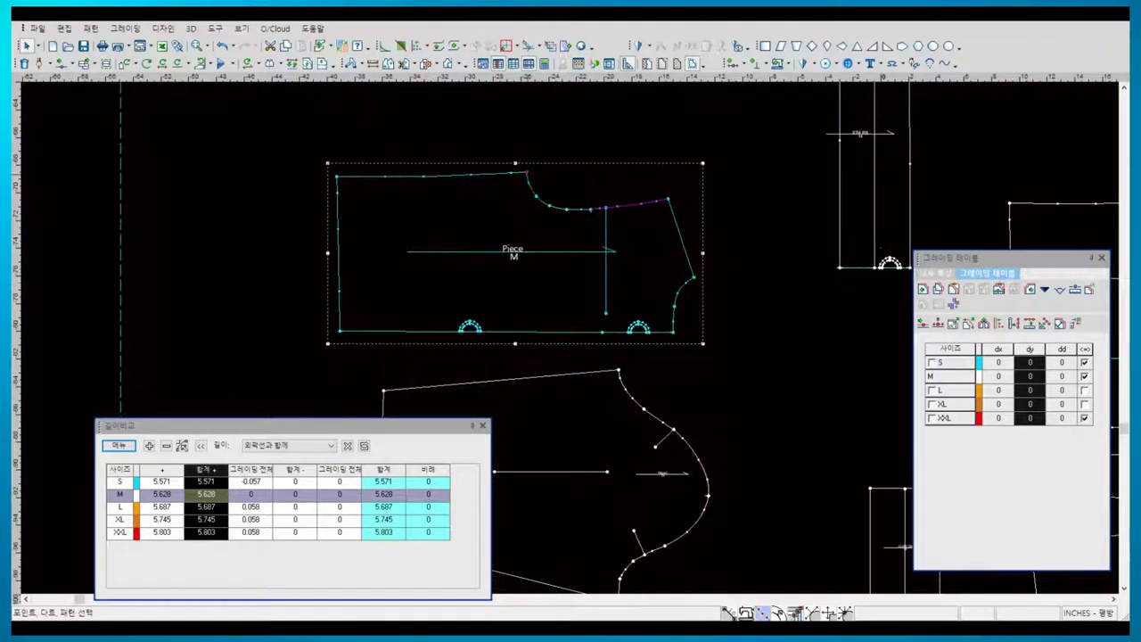
left_click(527, 173)
left_click_drag(526, 173, 588, 209)
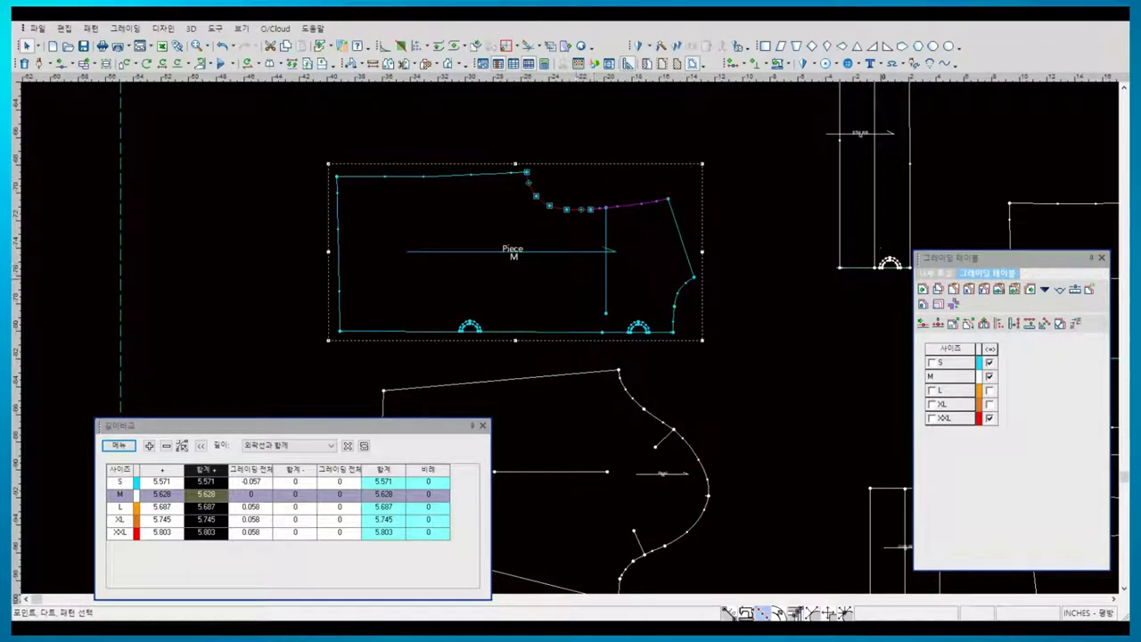
- Nudge the lower piece left, select its curve, and show all S–XXL sizes on both pieces
left_click(499, 380)
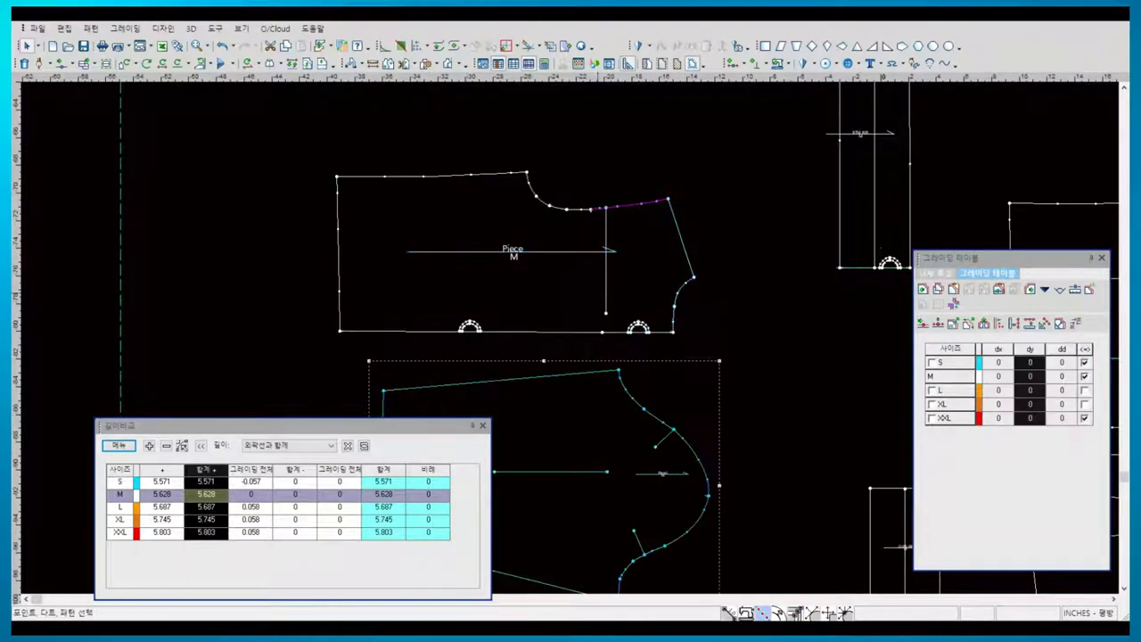
key("Escape")
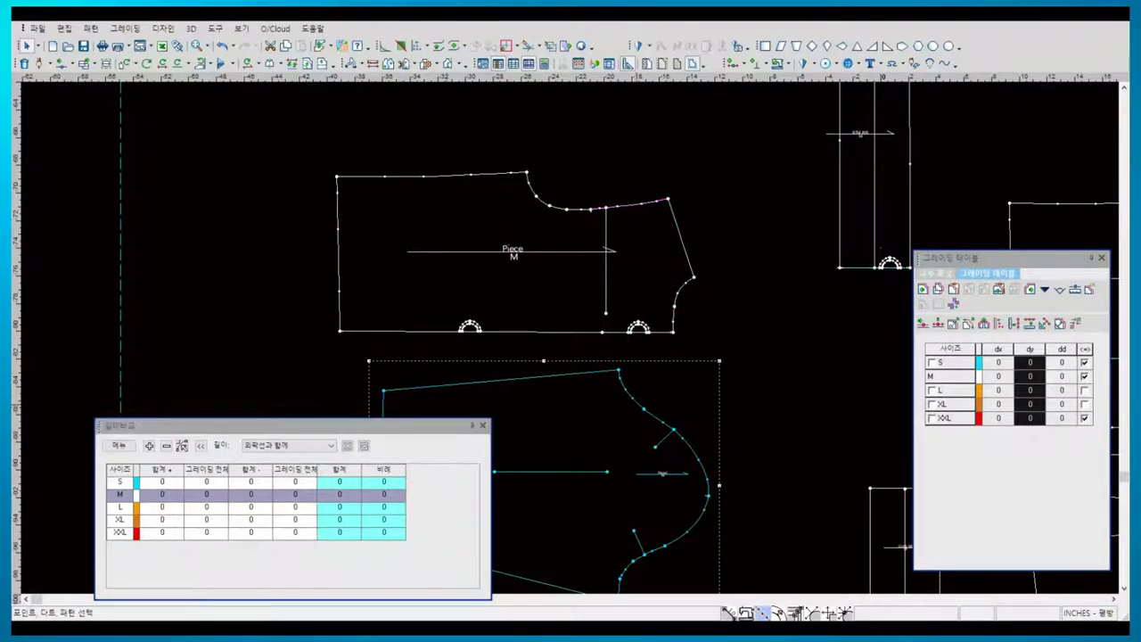
key("Left")
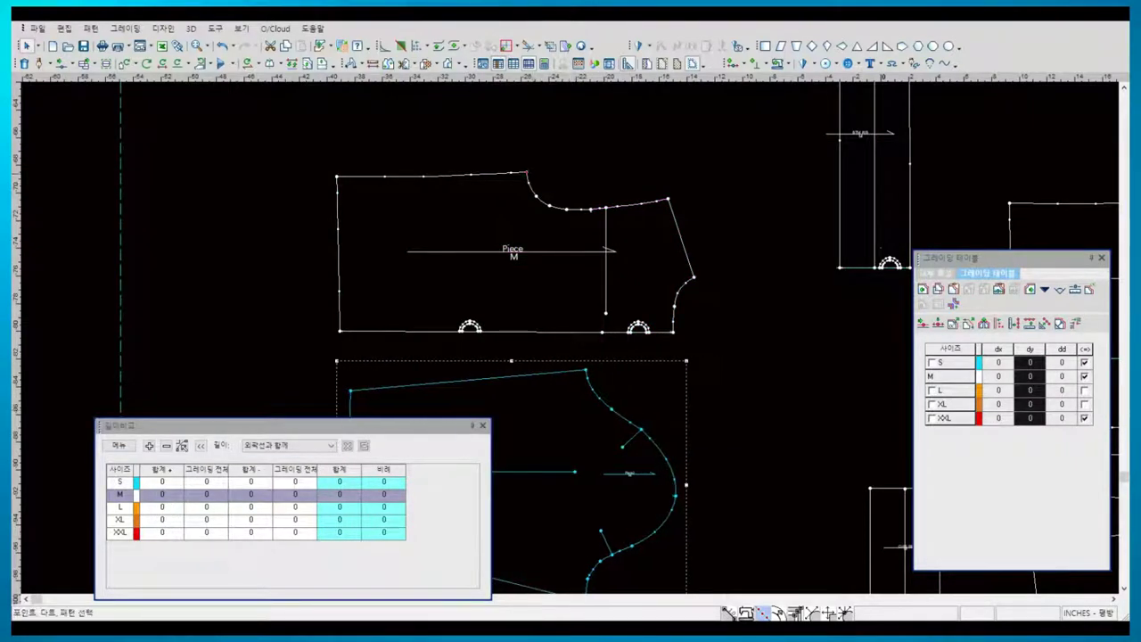
left_click(585, 369)
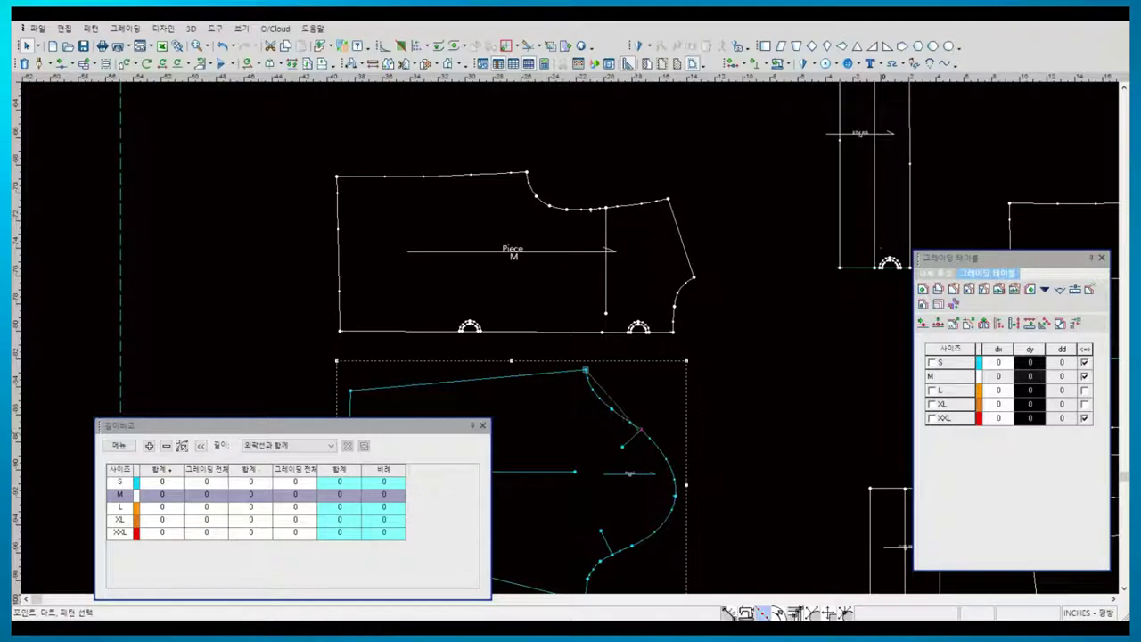
left_click(614, 409)
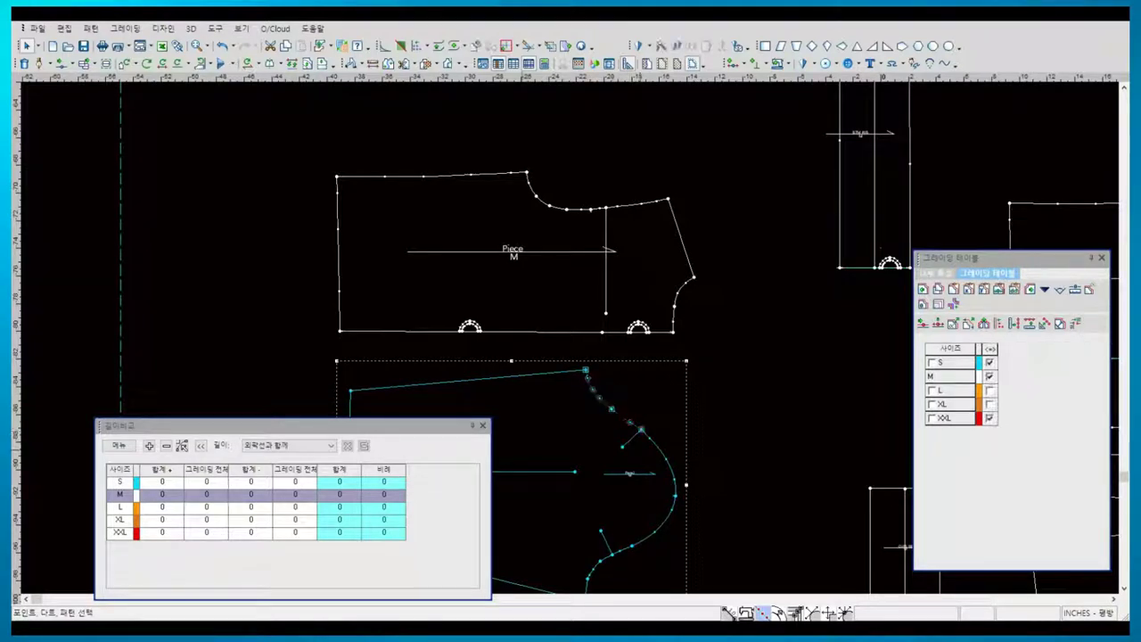
left_click(950, 348)
- Add the curve lengths to the comparison and select the Piece pattern's curved segment
left_click(149, 444)
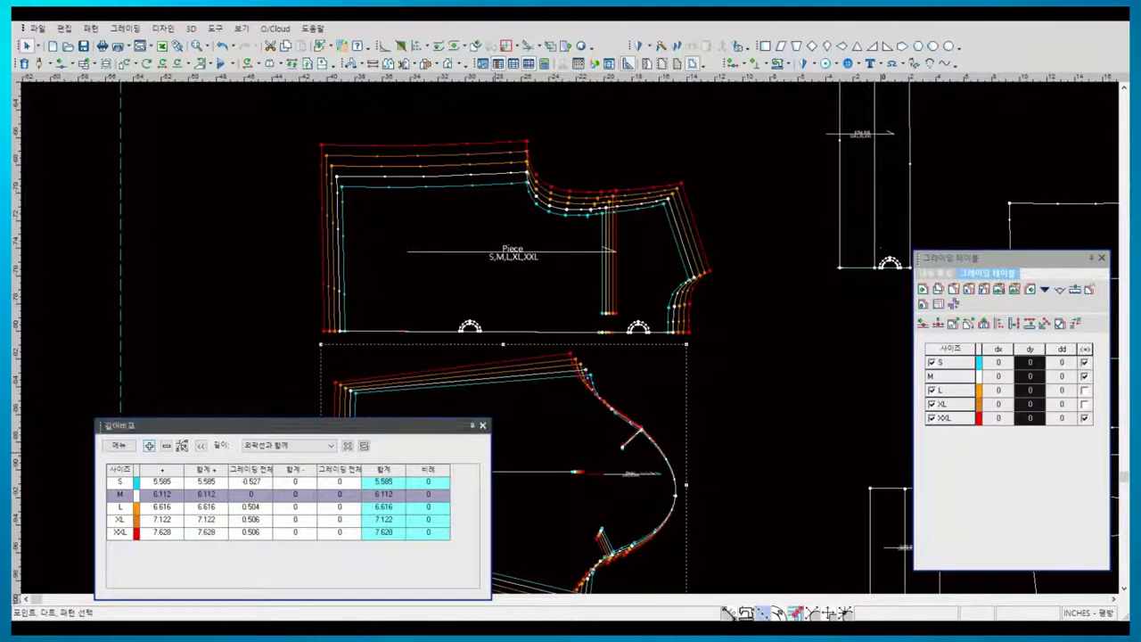
left_click(119, 445)
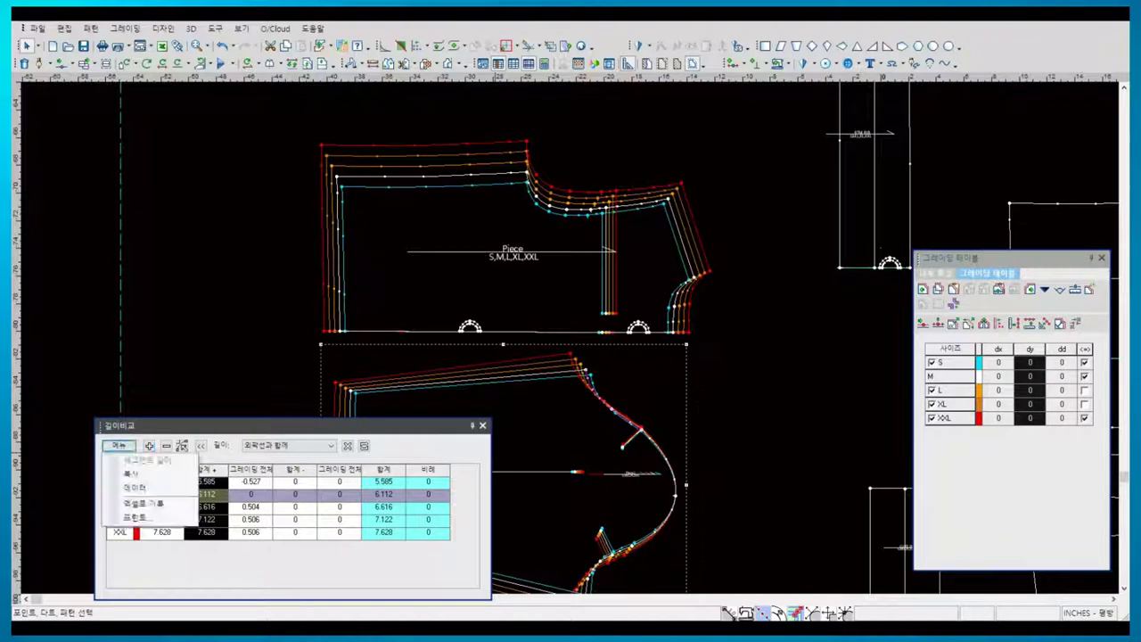
left_click(163, 494)
left_click(526, 173)
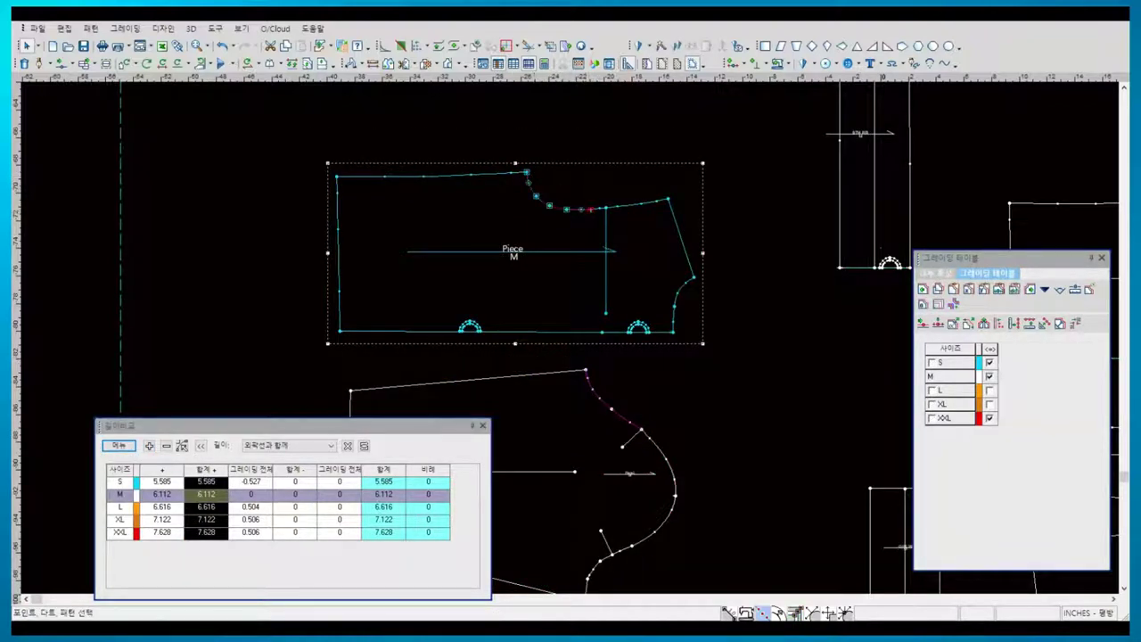
- Paste segment grading onto the Piece curve, giving S 5.598, XL 7.135 and XXL 7.641
scroll(567, 143, "up", 3)
left_click(118, 444)
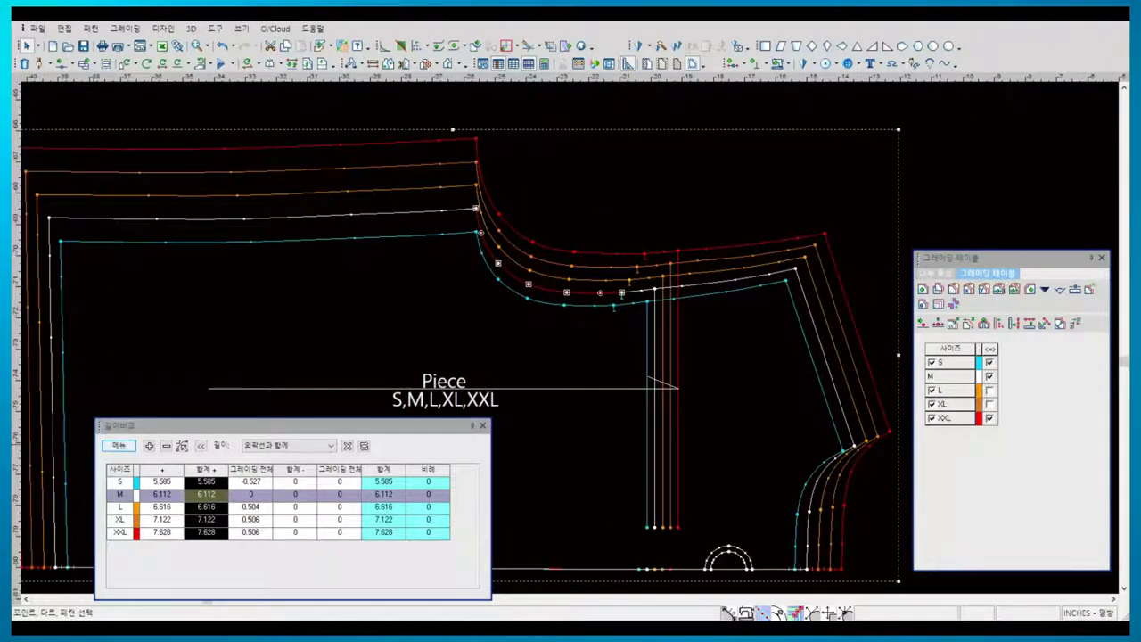
left_click(143, 494)
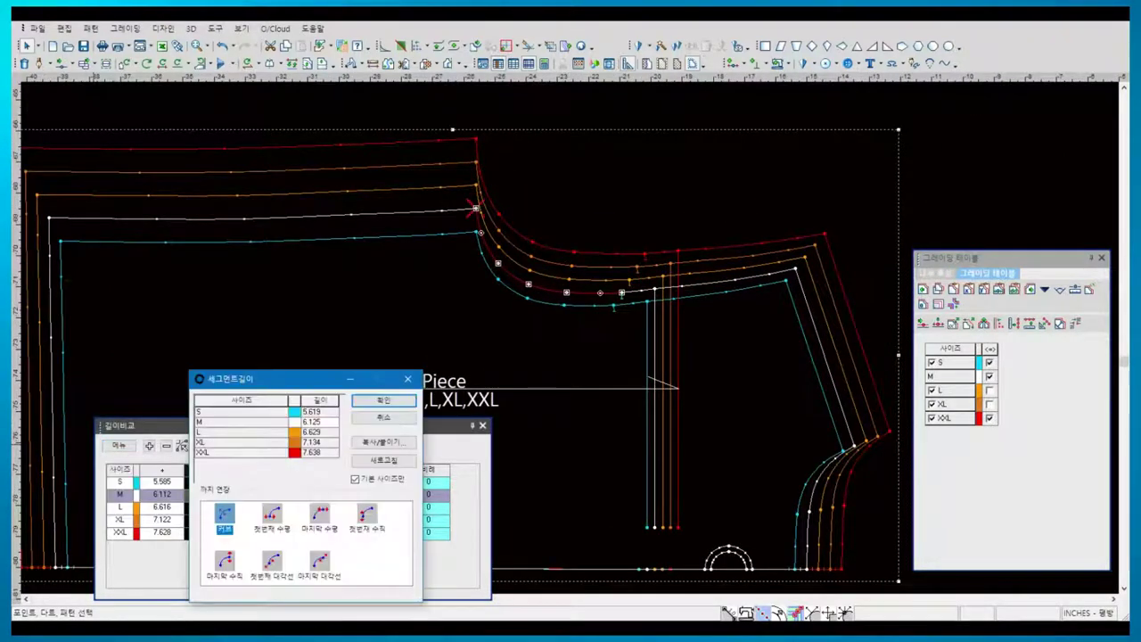
left_click(383, 442)
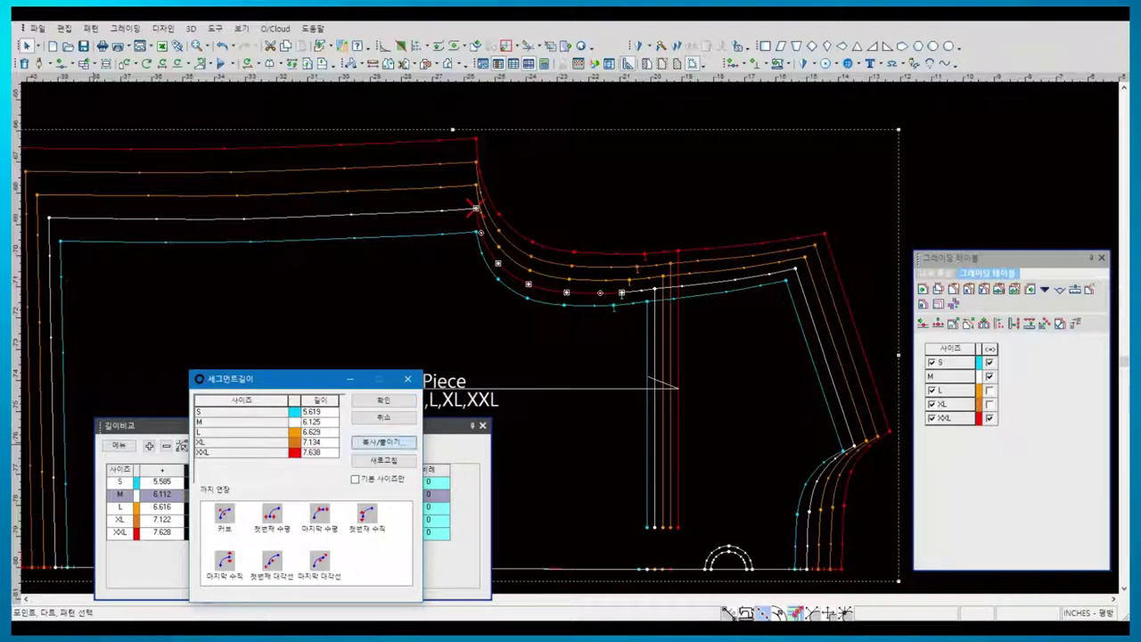
left_click(424, 478)
left_click(223, 517)
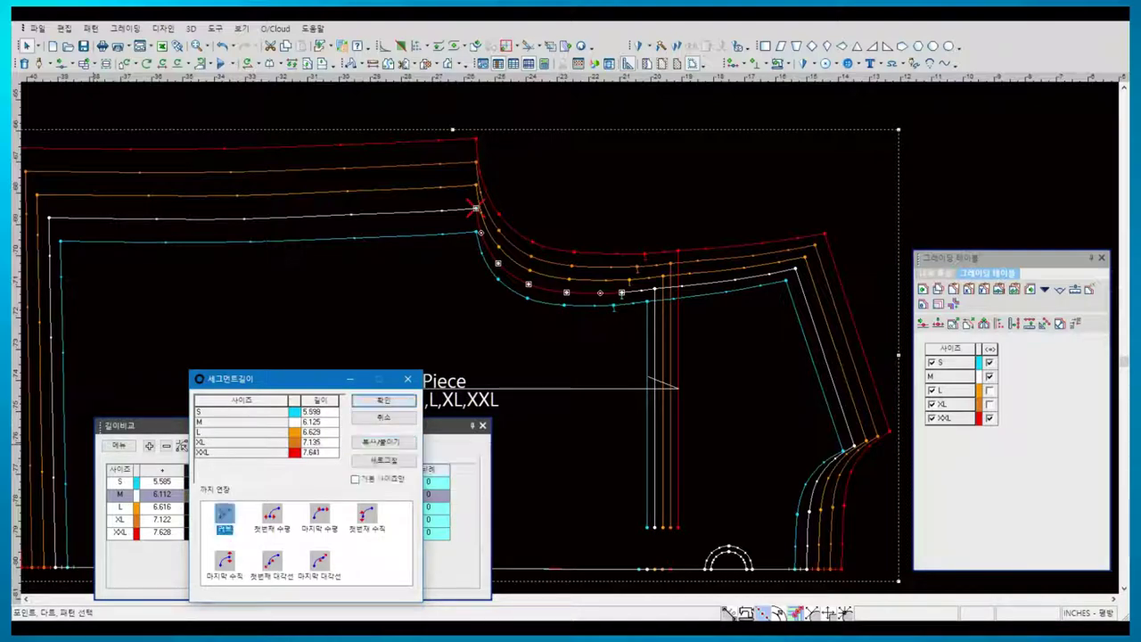
left_click(383, 400)
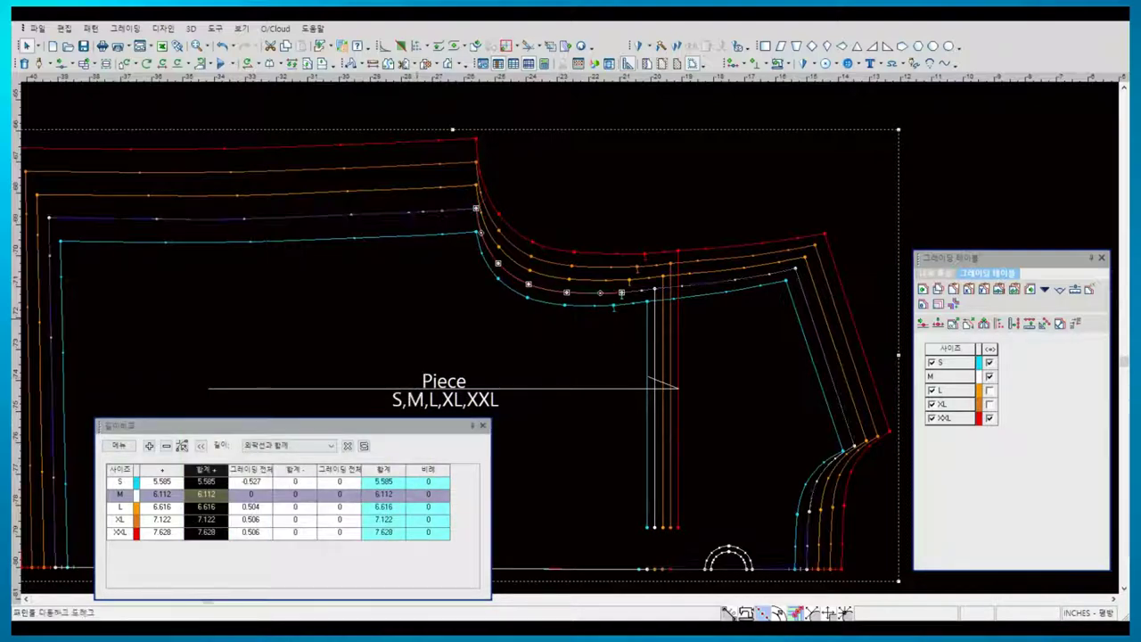
scroll(436, 253, "down", 3)
scroll(802, 339, "down", 2)
scroll(540, 397, "down", 2)
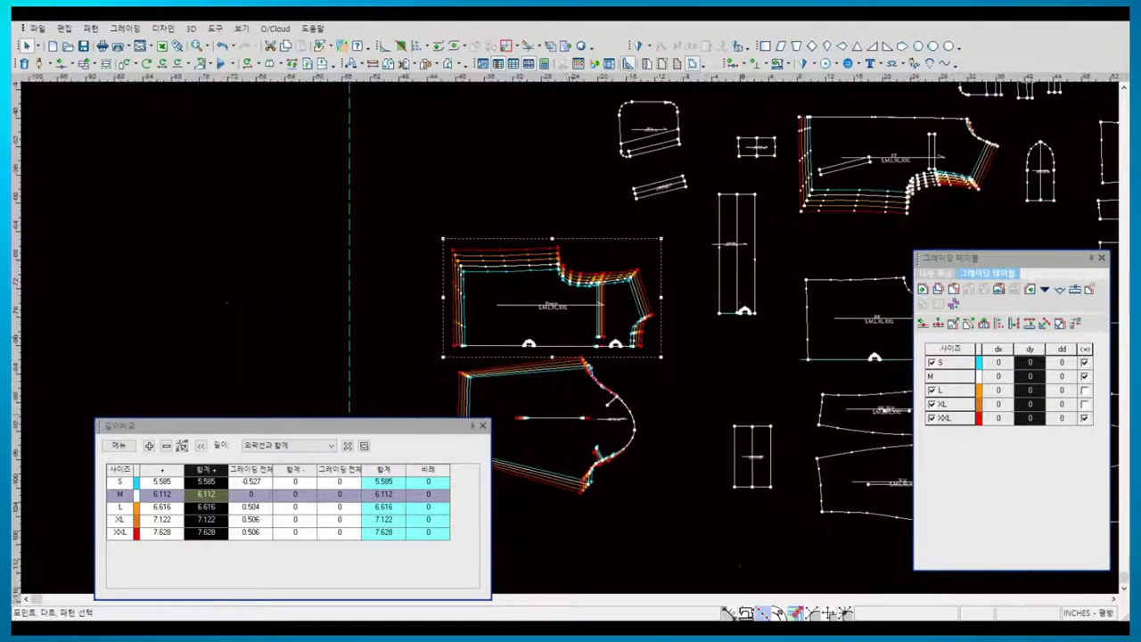
- Reset the sleeve grain label's grading offsets to zero
left_click(573, 420)
scroll(573, 420, "up", 3)
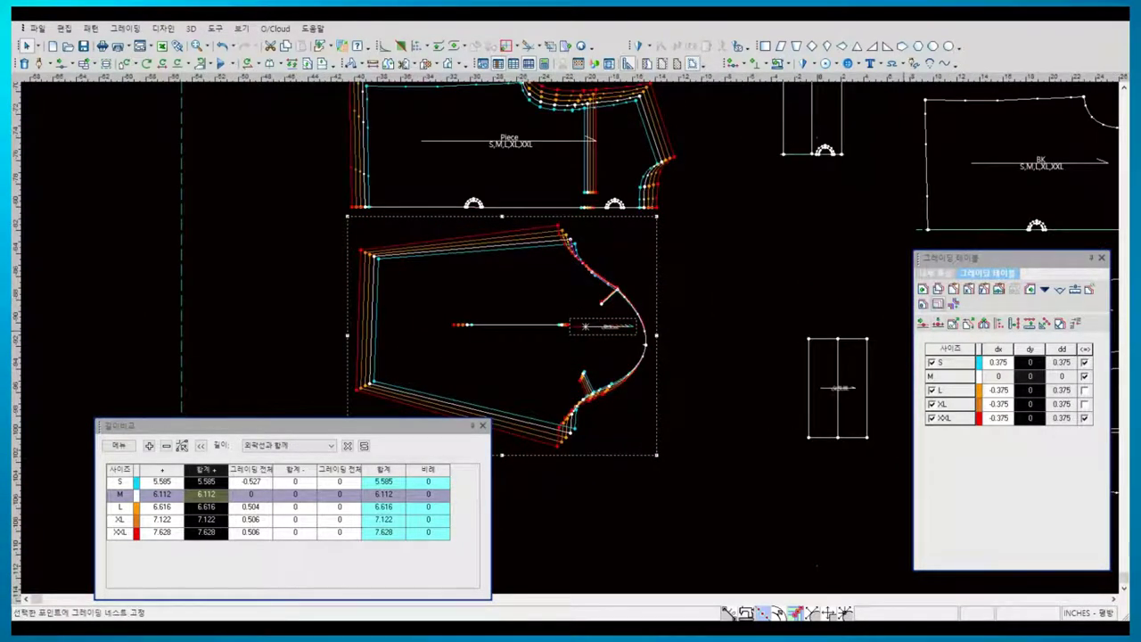
left_click(923, 323)
scroll(352, 341, "down", 2)
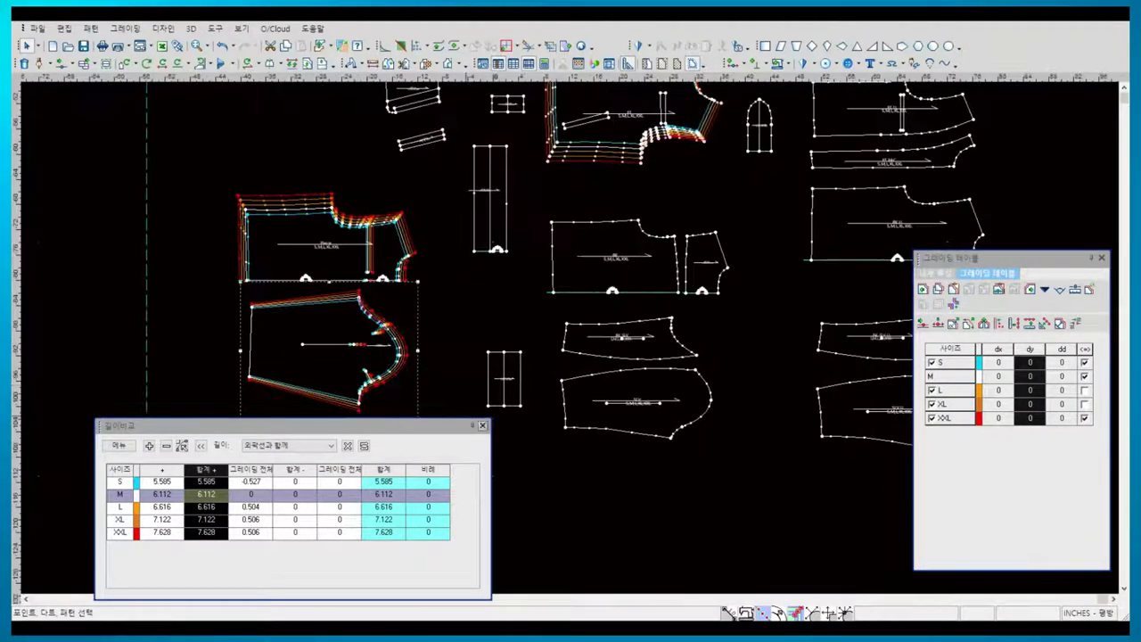
- Close the length comparison, reposition the sleeve, and grade the small rectangle with DY 0.188
left_click(482, 425)
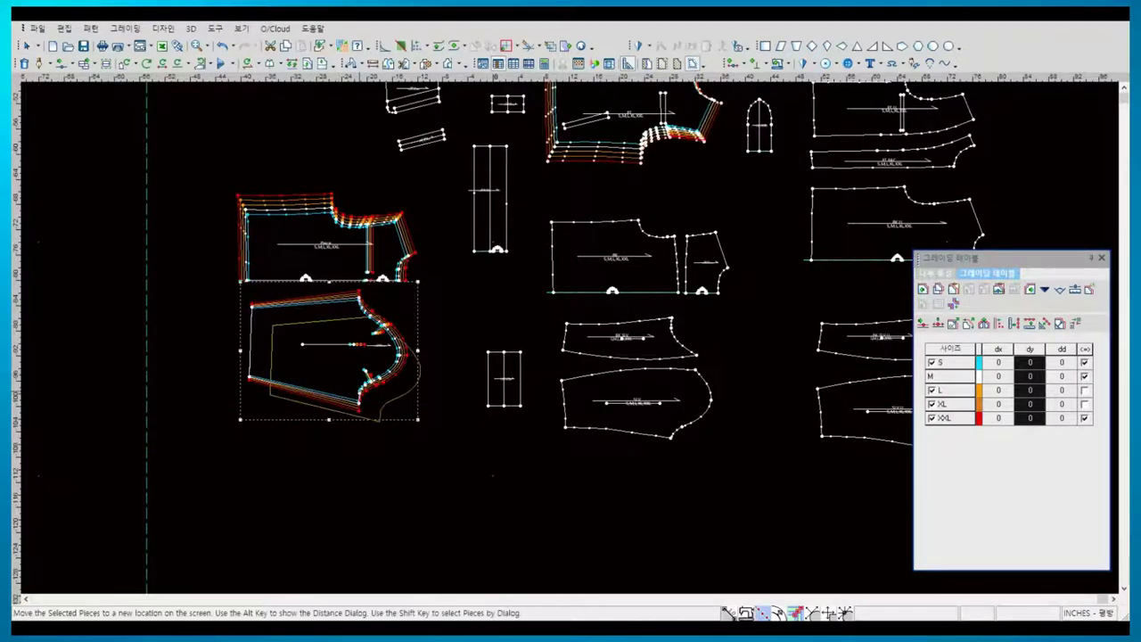
left_click_drag(329, 348, 350, 365)
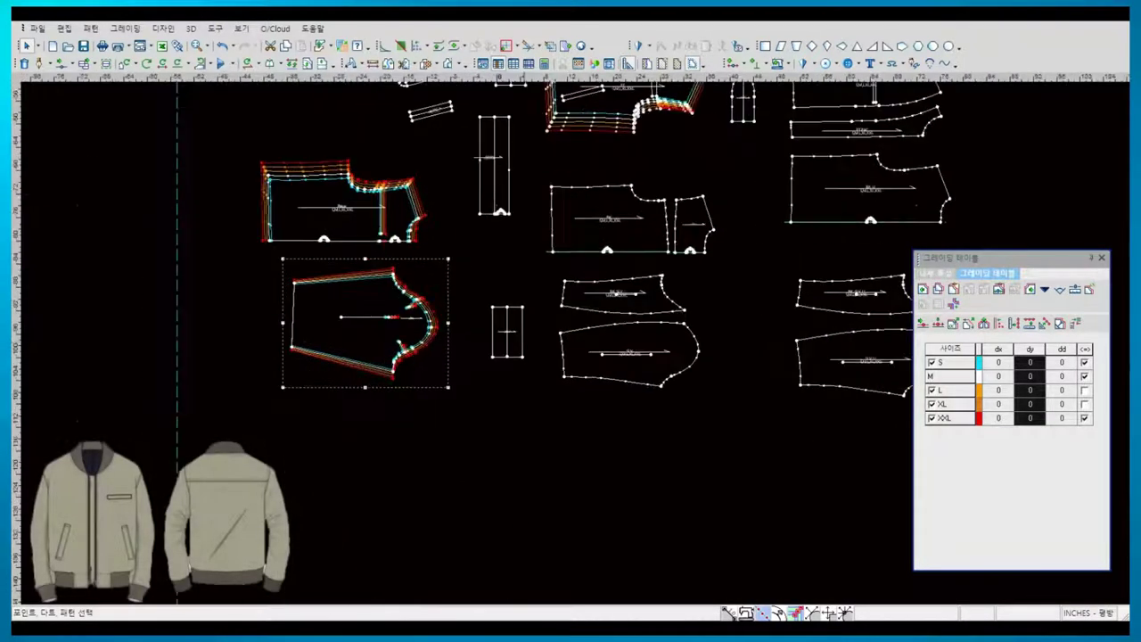
left_click(294, 283)
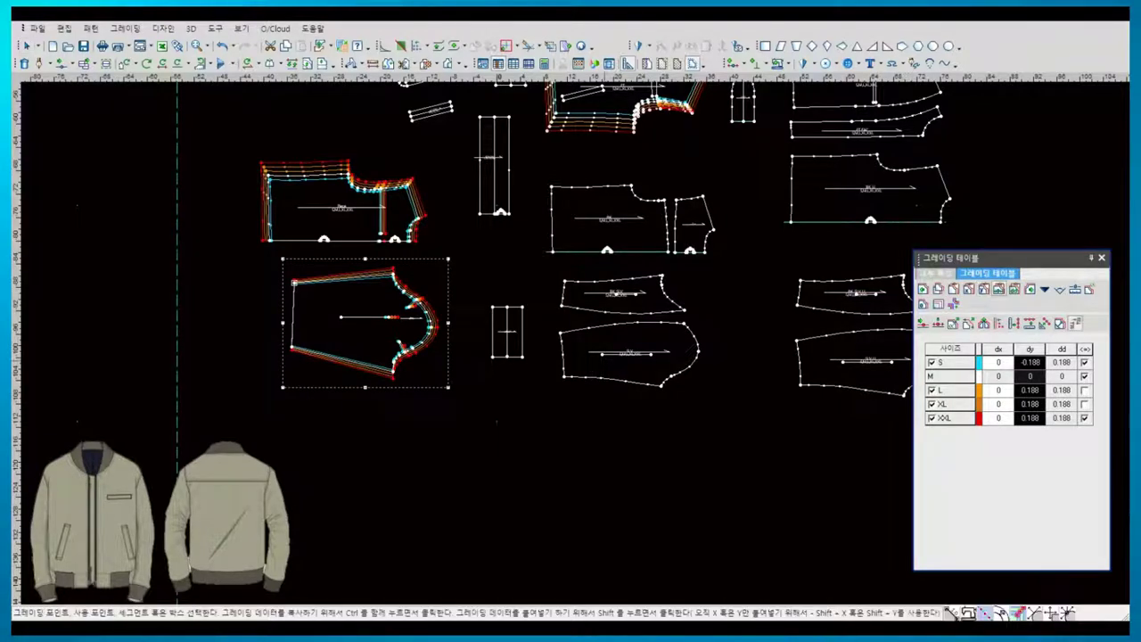
left_click(505, 328)
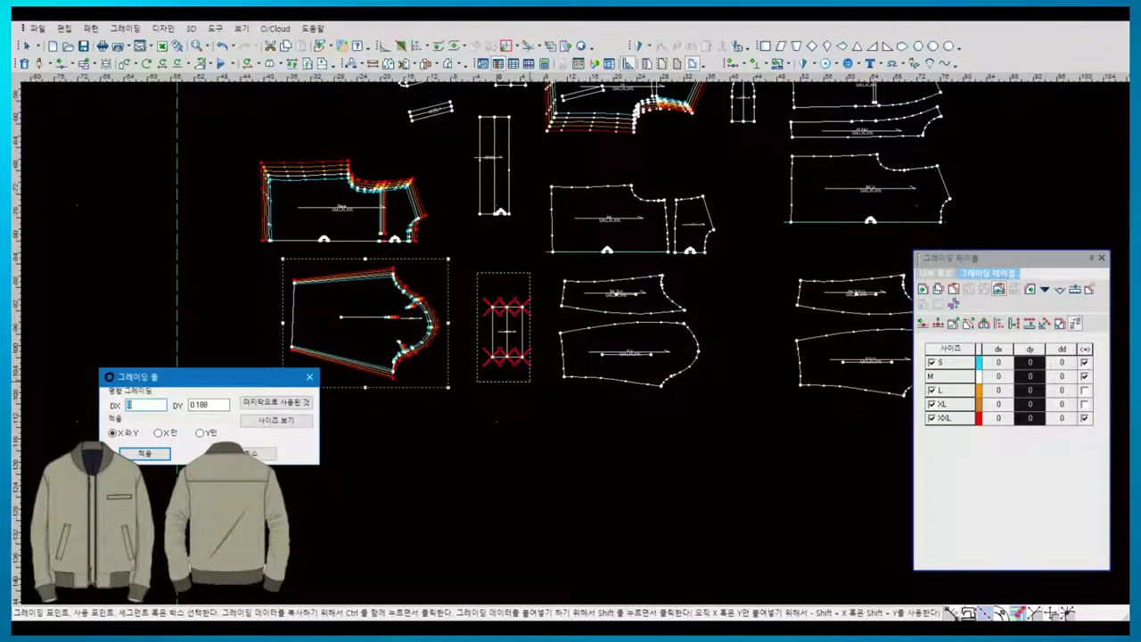
left_click(145, 453)
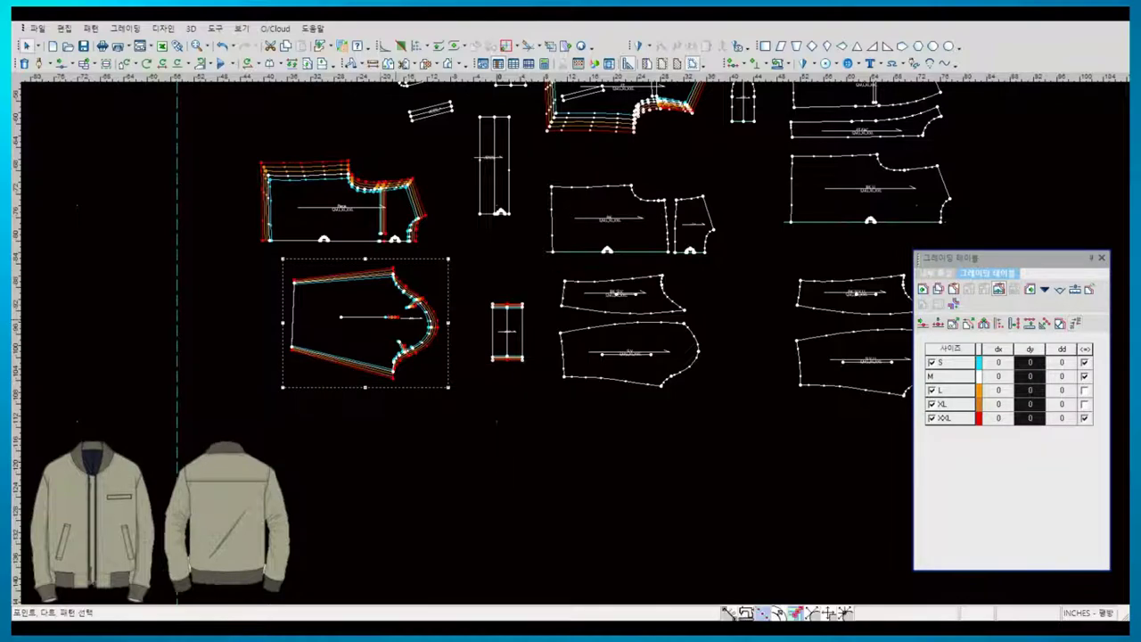
left_click_drag(365, 322, 608, 444)
- Paste reversed grading onto the points along the lower sleeve curve
scroll(608, 444, "up", 1)
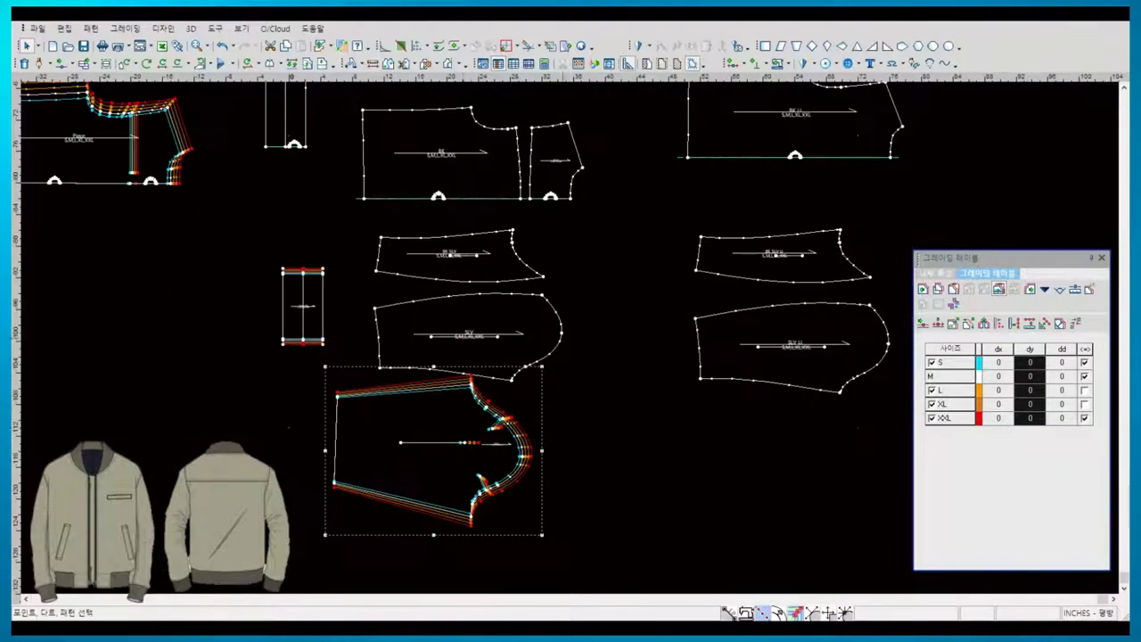
scroll(535, 374, "up", 1)
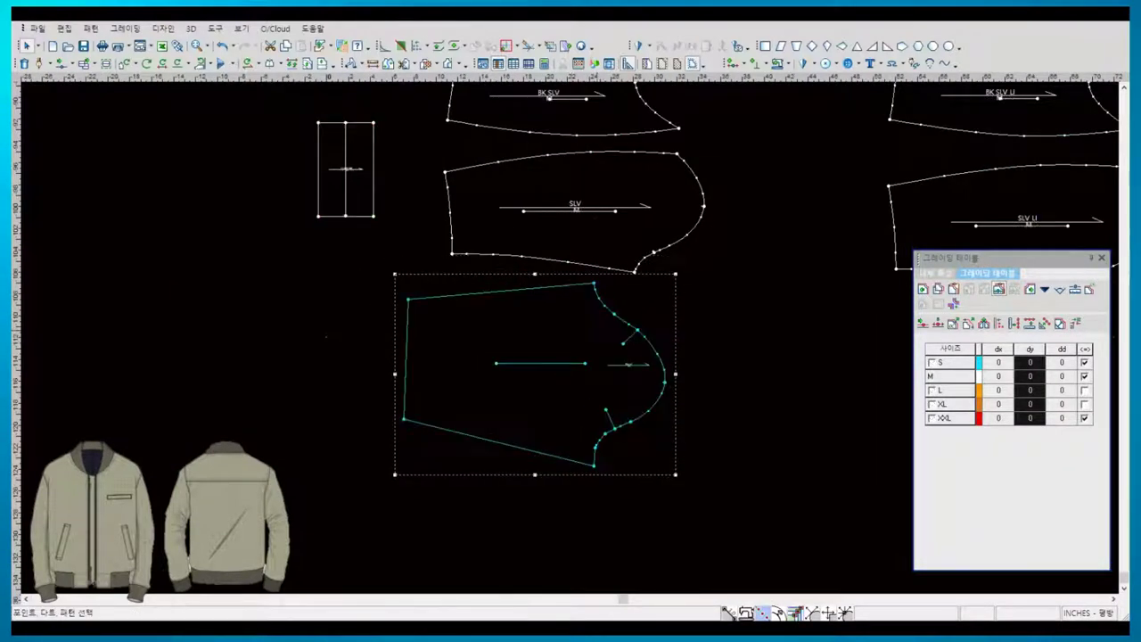
left_click(636, 331)
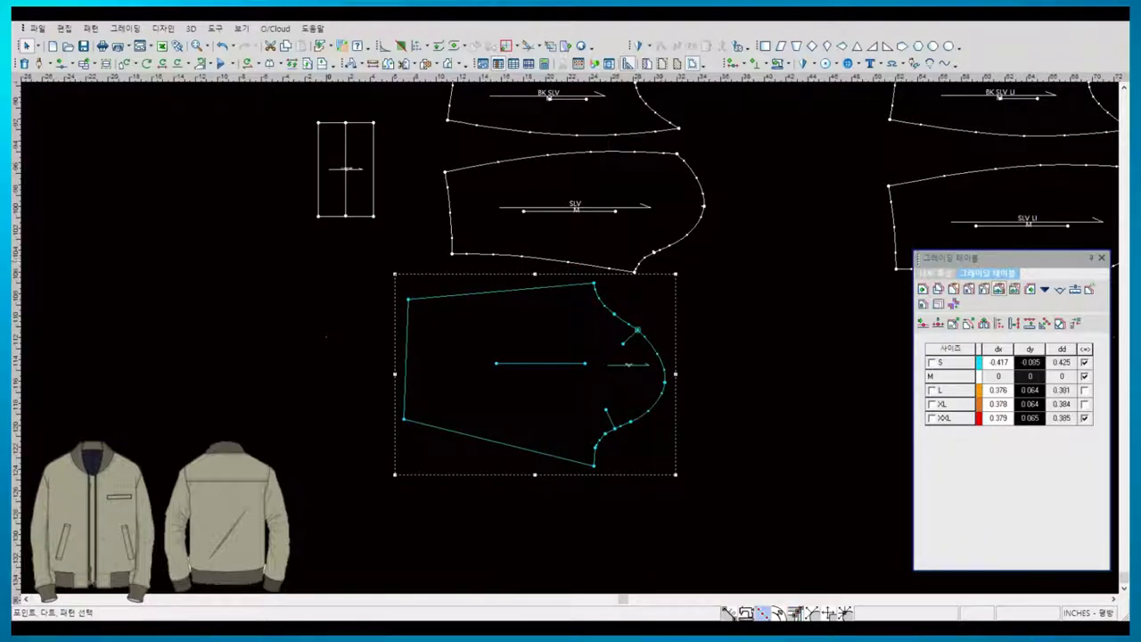
left_click(668, 245)
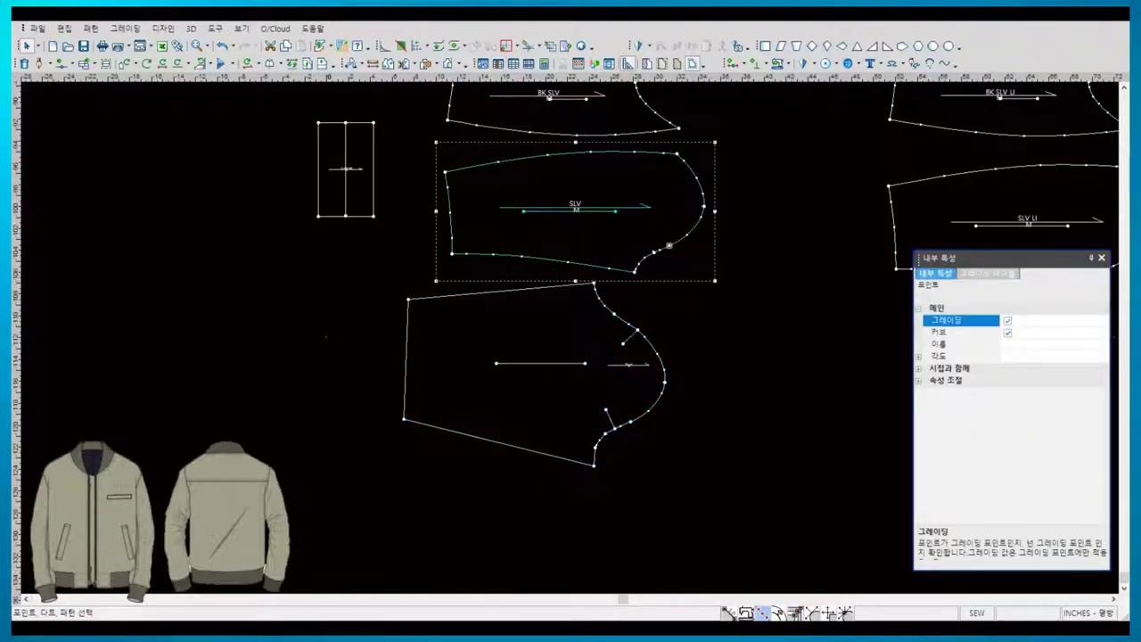
left_click(624, 342)
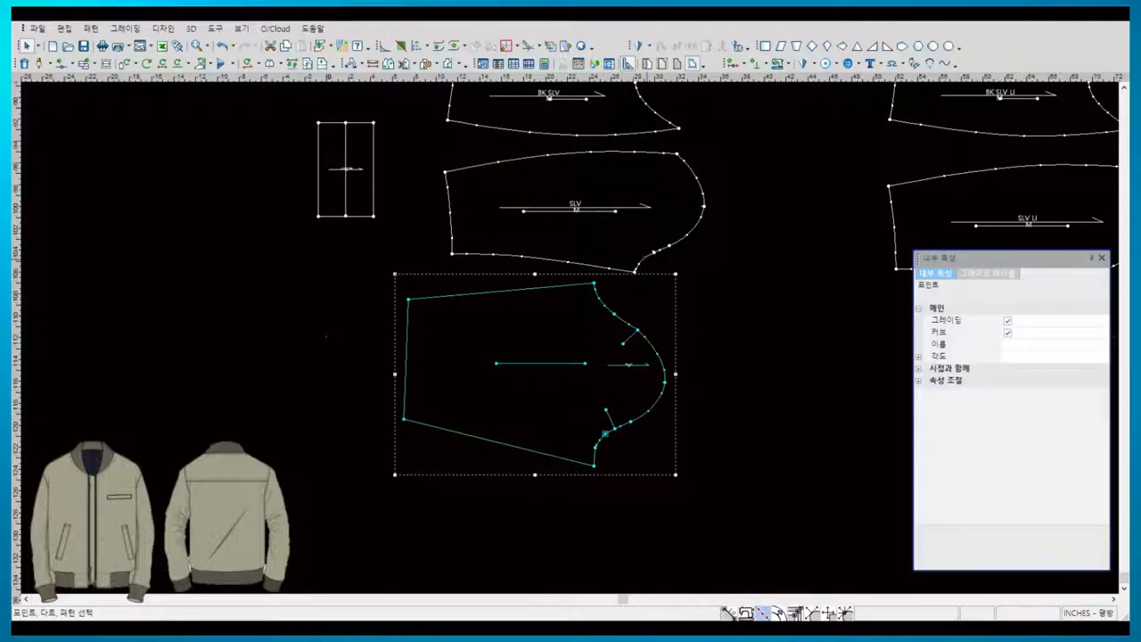
left_click(643, 258)
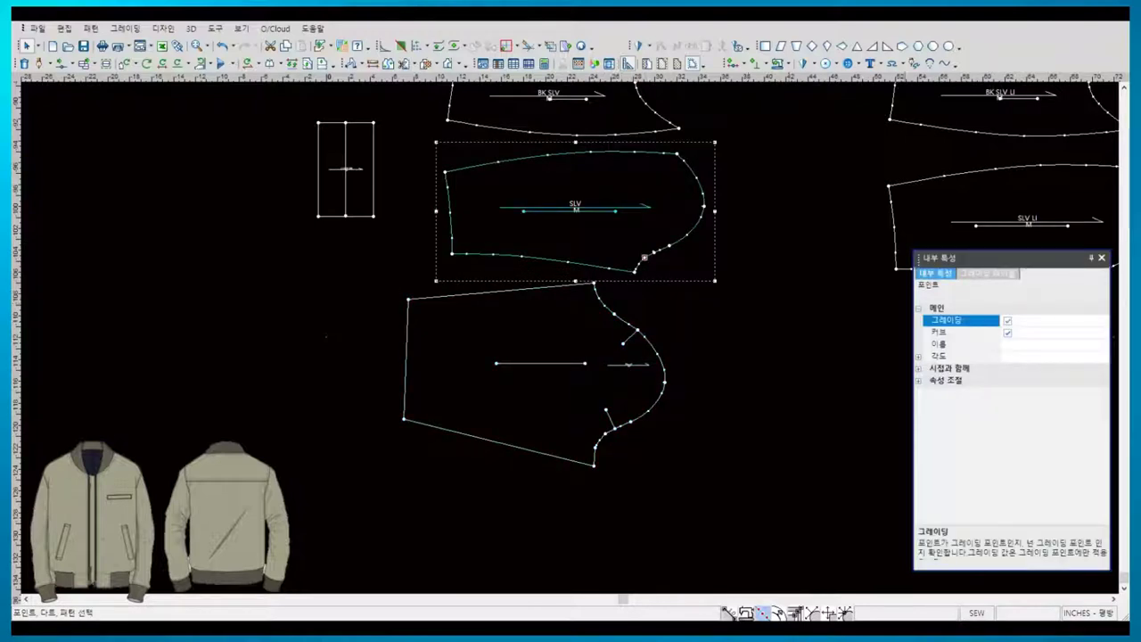
left_click(638, 331)
left_click(596, 446, "shift")
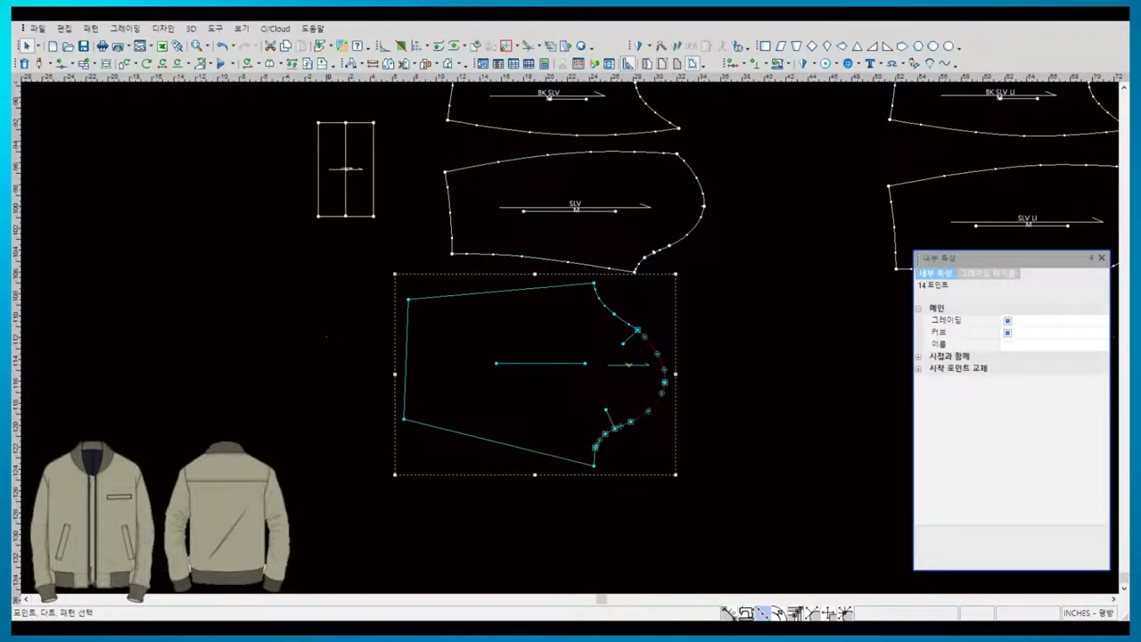
left_click(988, 272)
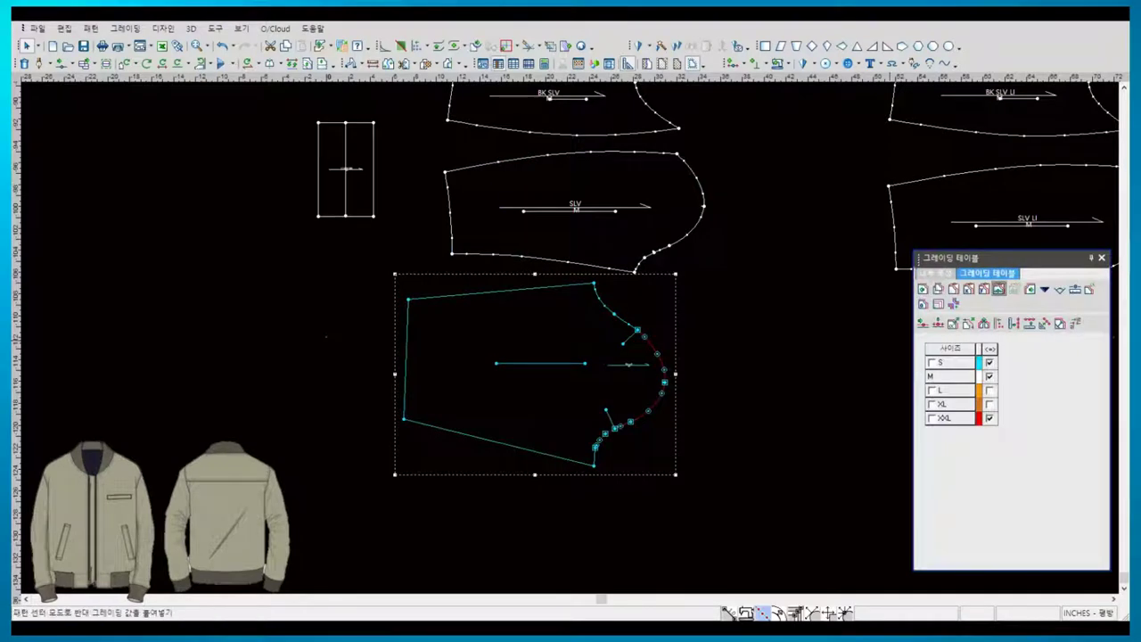
left_click(999, 288)
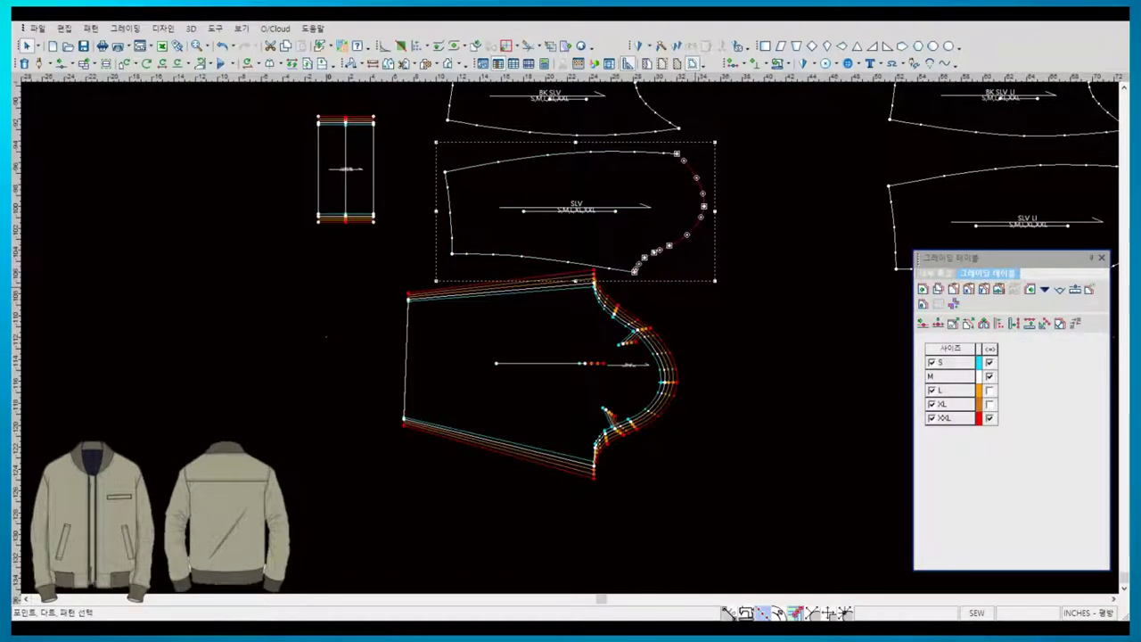
- Shift the lower sleeve piece down and converge its grading at its top corner point
left_click(499, 375)
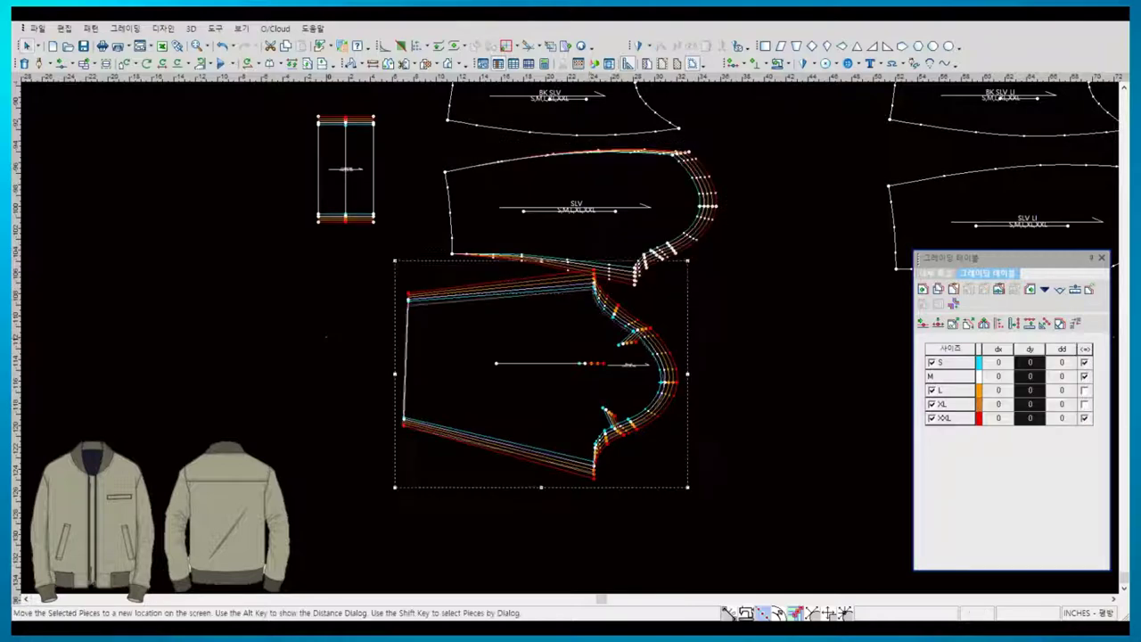
left_click_drag(499, 374, 499, 397)
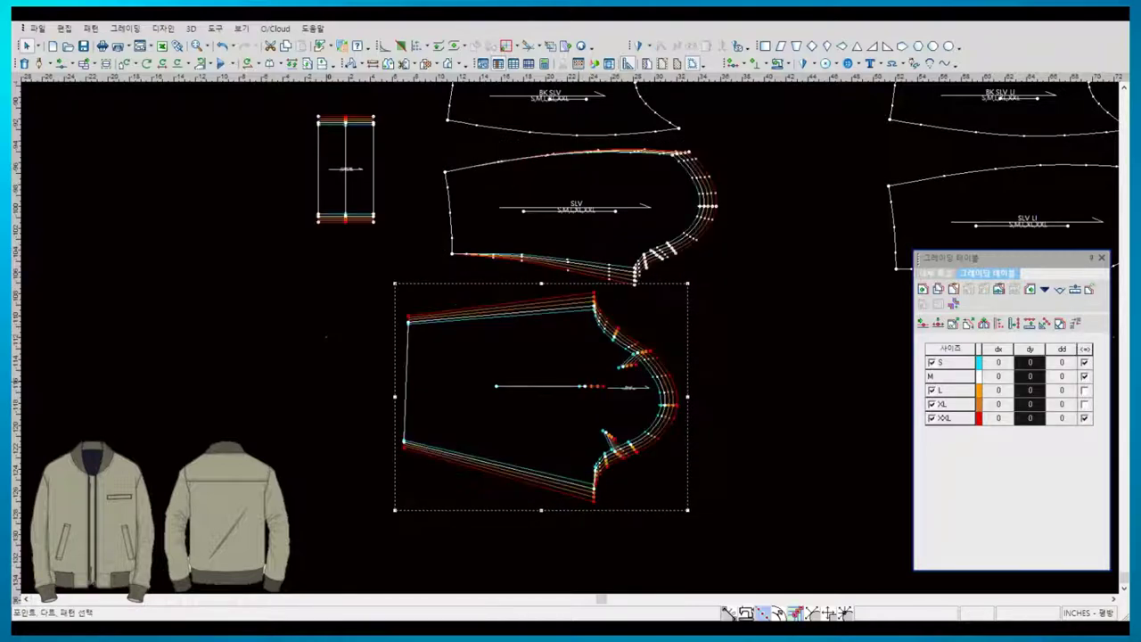
scroll(422, 436, "down", 1)
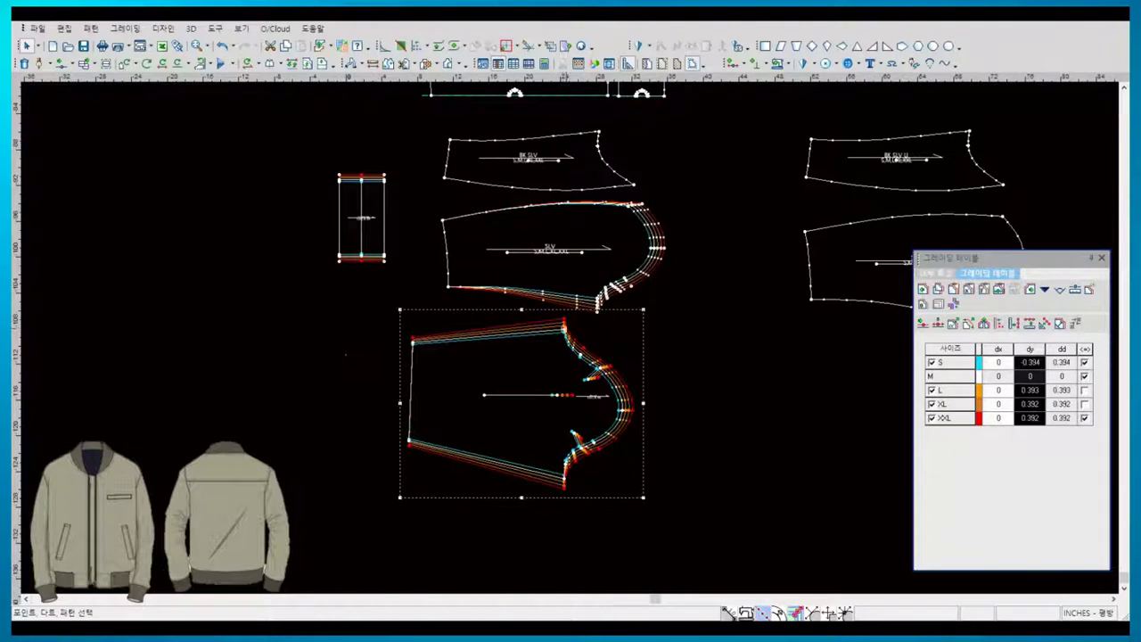
scroll(545, 248, "up", 1)
left_click(567, 338)
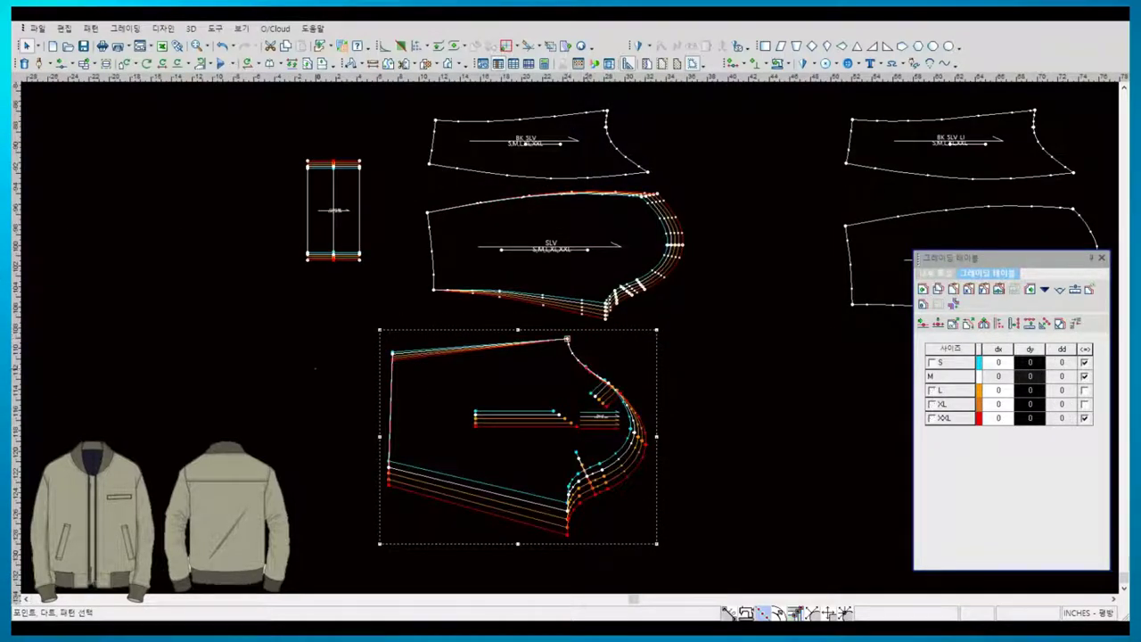
left_click(626, 157)
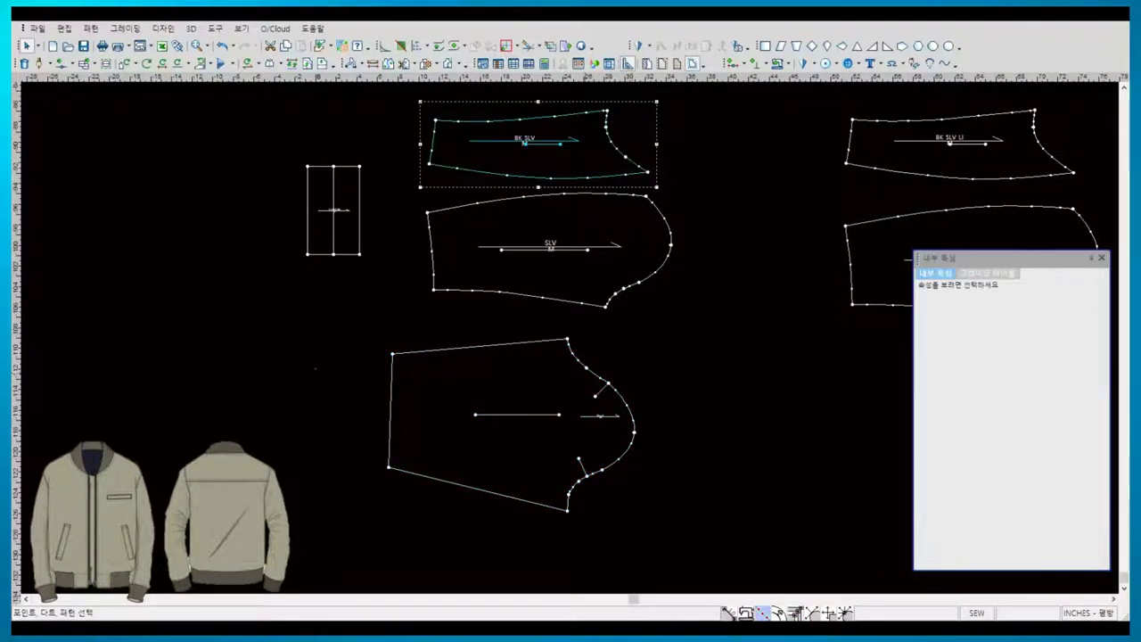
- Show all graded sizes again and open the Grading Table for the selected sleeve points
left_click(586, 365)
left_click(608, 383, "shift")
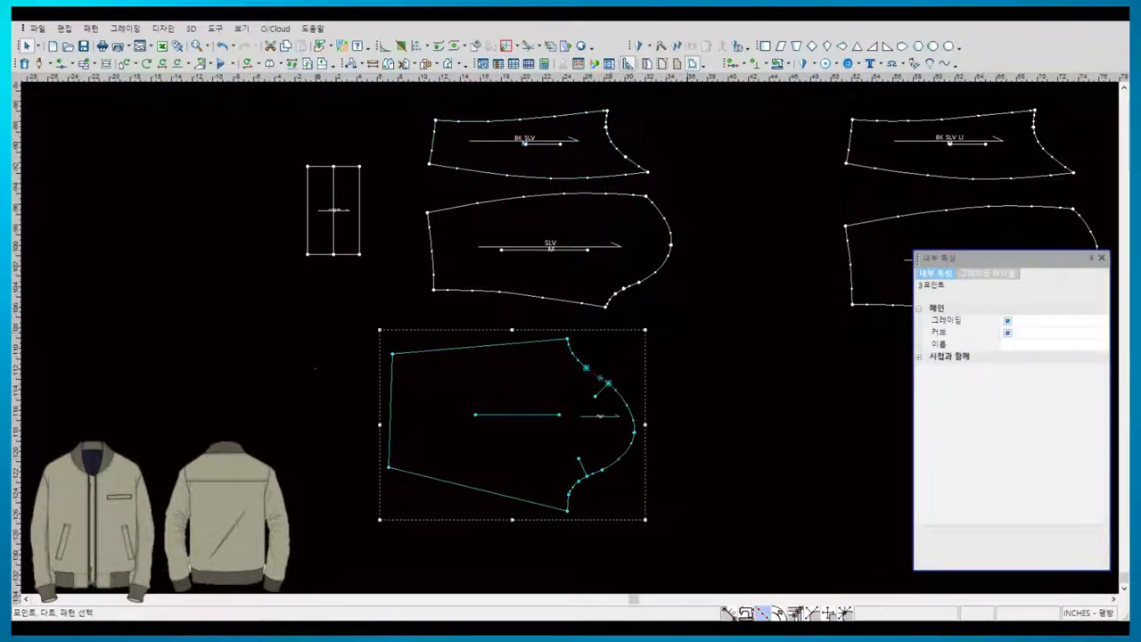
left_click(625, 158)
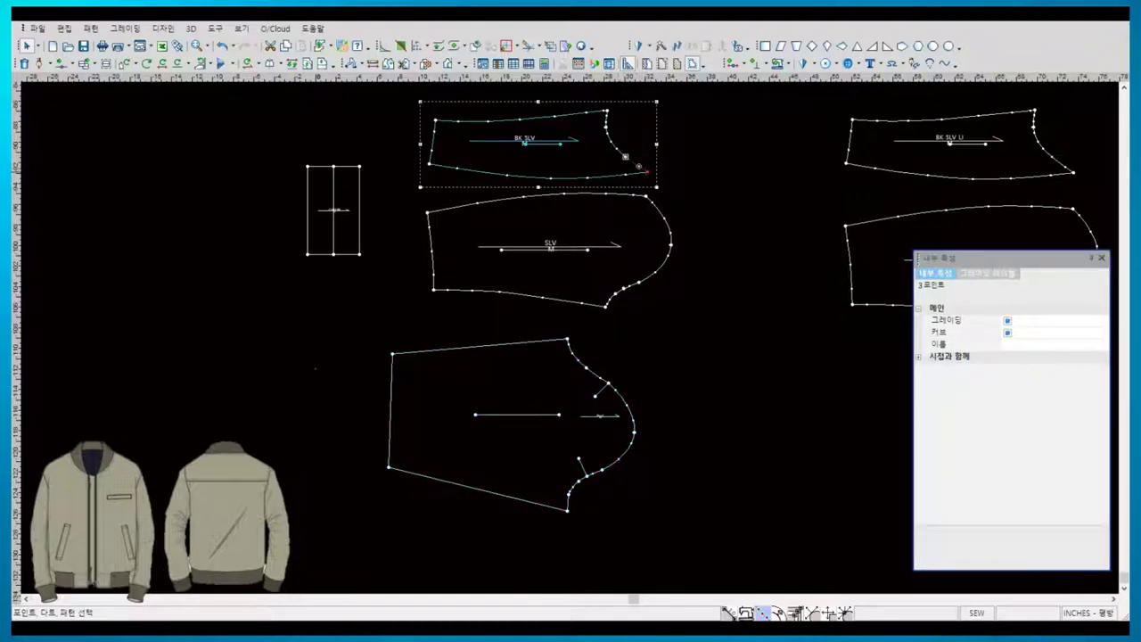
key("F7")
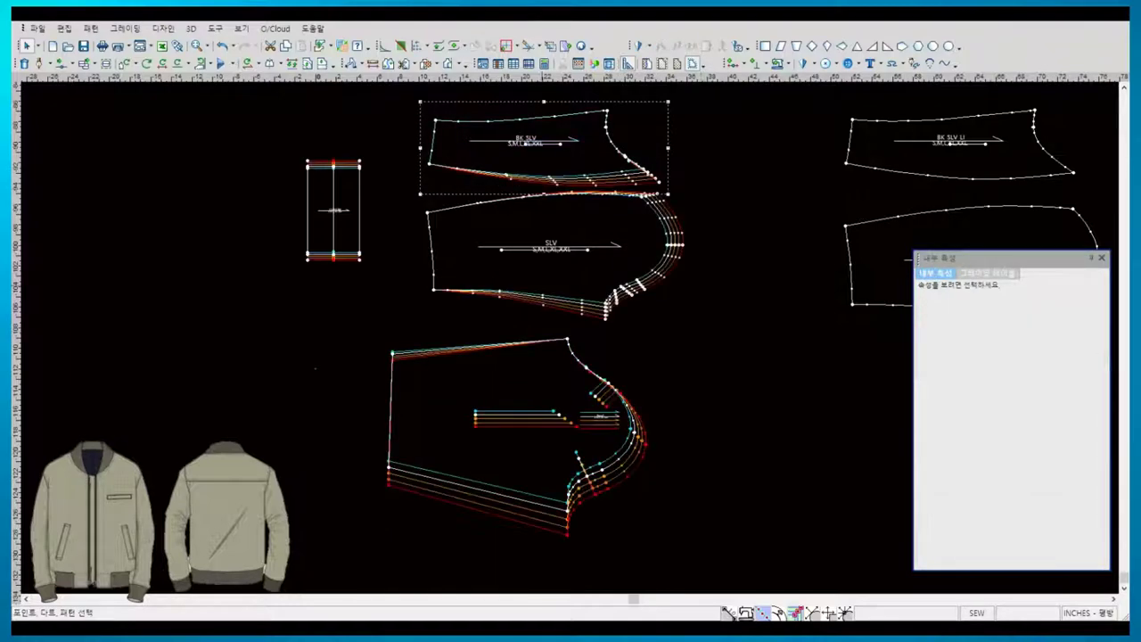
scroll(570, 357, "down", 2)
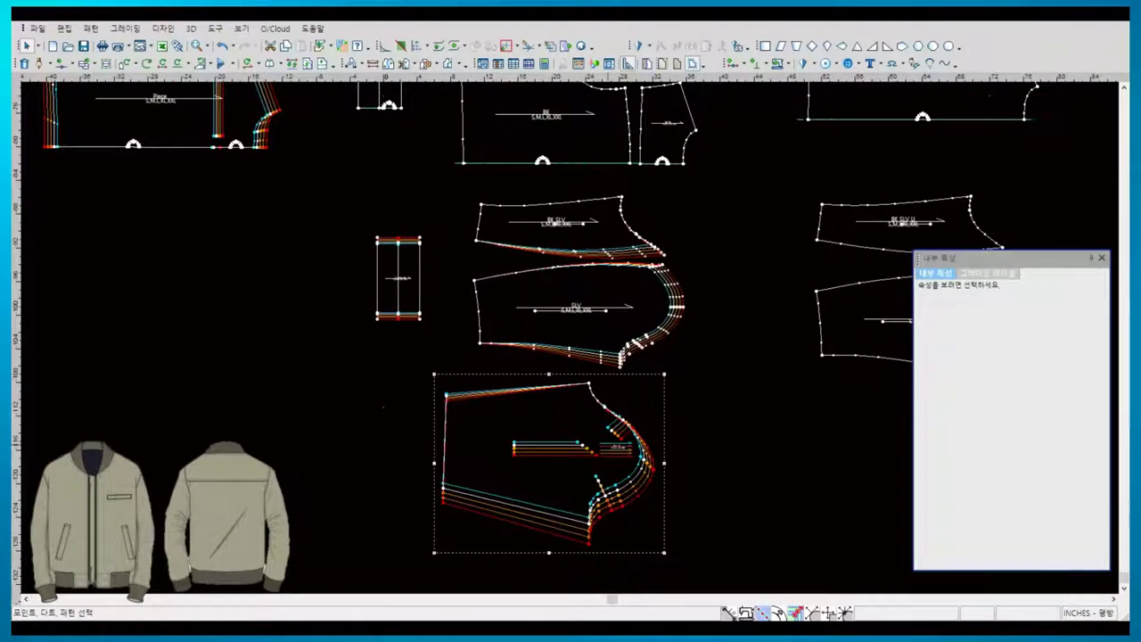
left_click(986, 272)
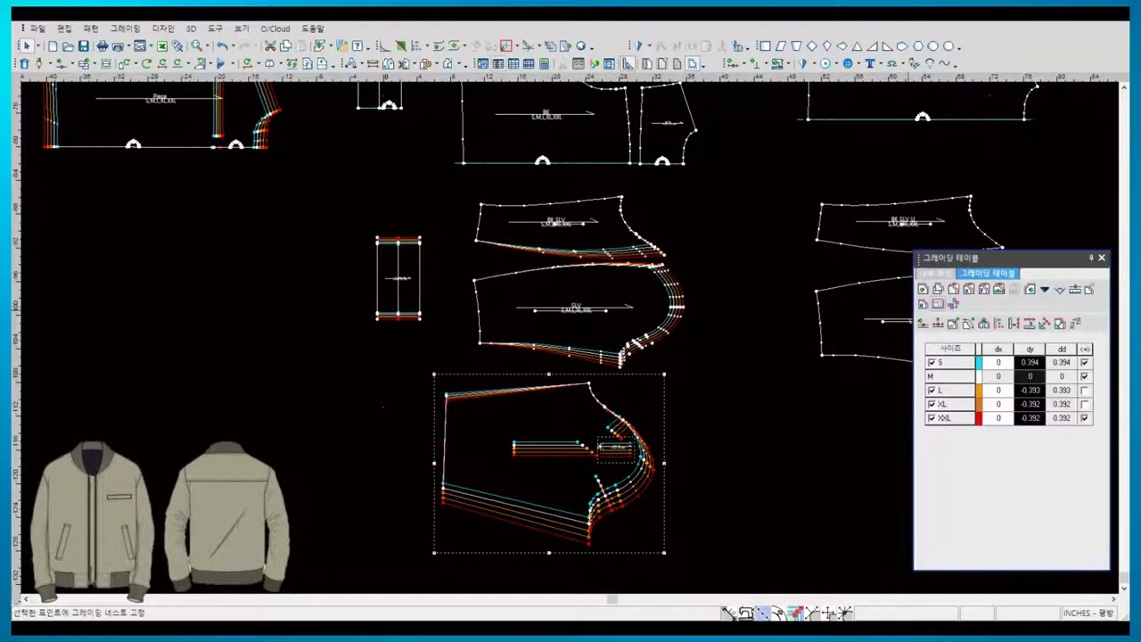
- Grade the SLV piece's lower corner point with dy 0.25
left_click(480, 341)
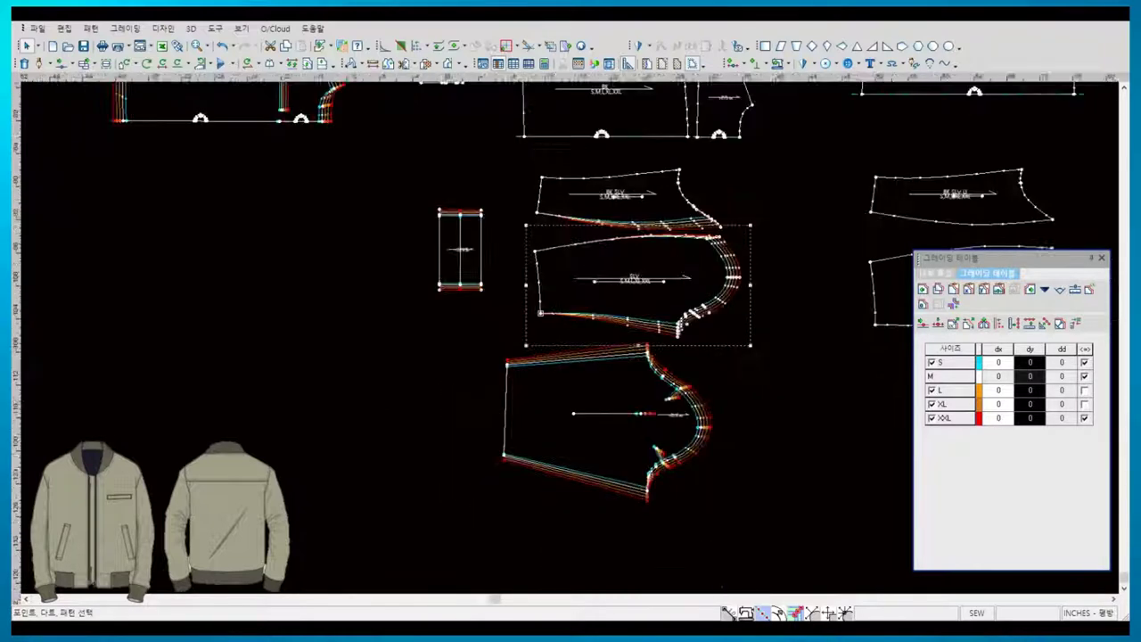
scroll(580, 410, "up", 1)
left_click(492, 419)
scroll(624, 356, "down", 1)
scroll(624, 356, "up", 2)
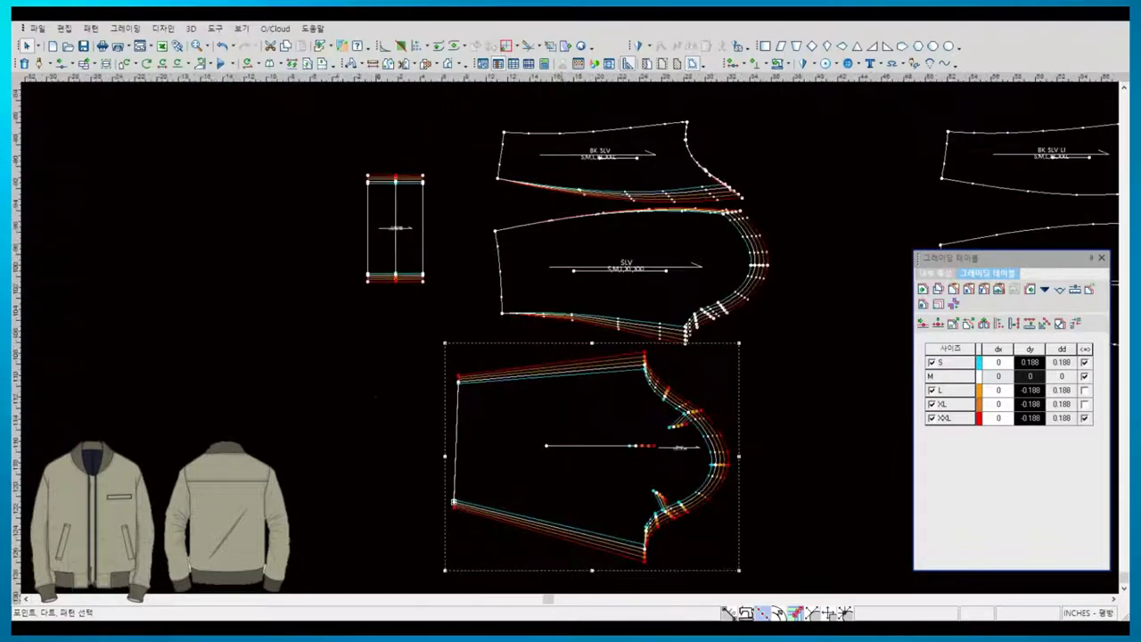
left_click(502, 313)
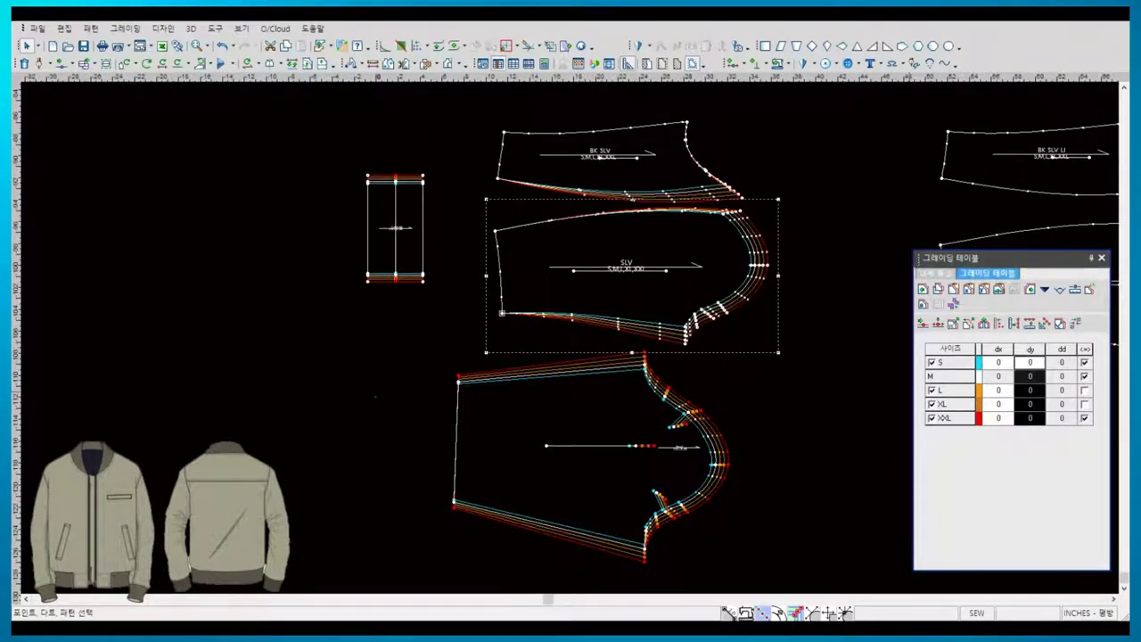
type("0.25")
key("Return")
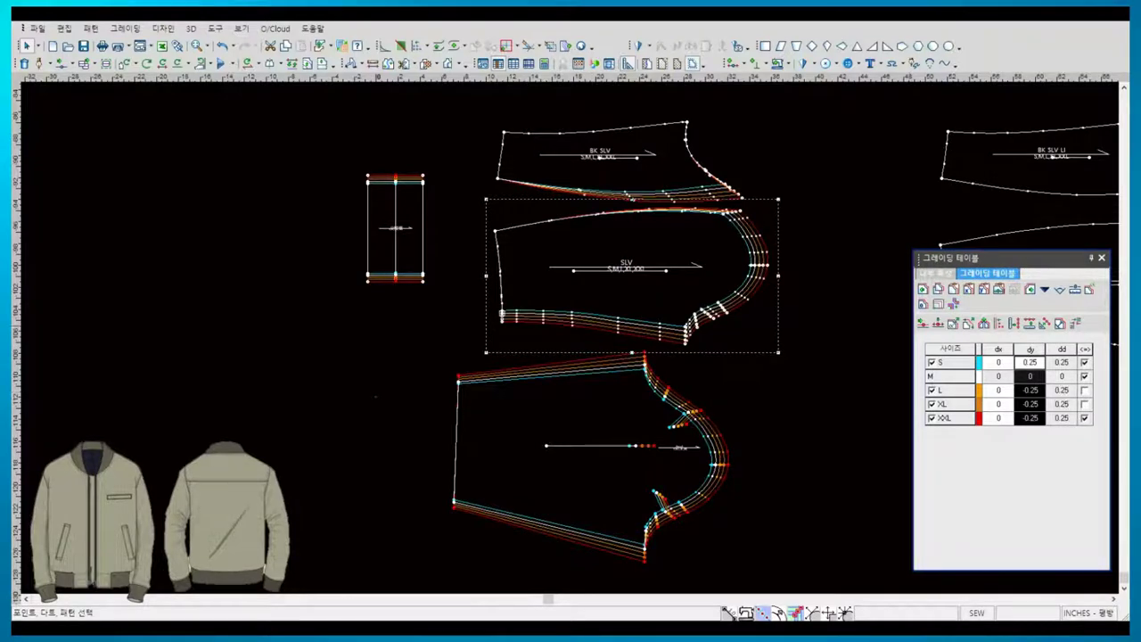
- Grade a BK SLV corner point with dy 0.125
scroll(624, 338, "down", 3)
scroll(624, 339, "up", 4)
left_click(529, 250)
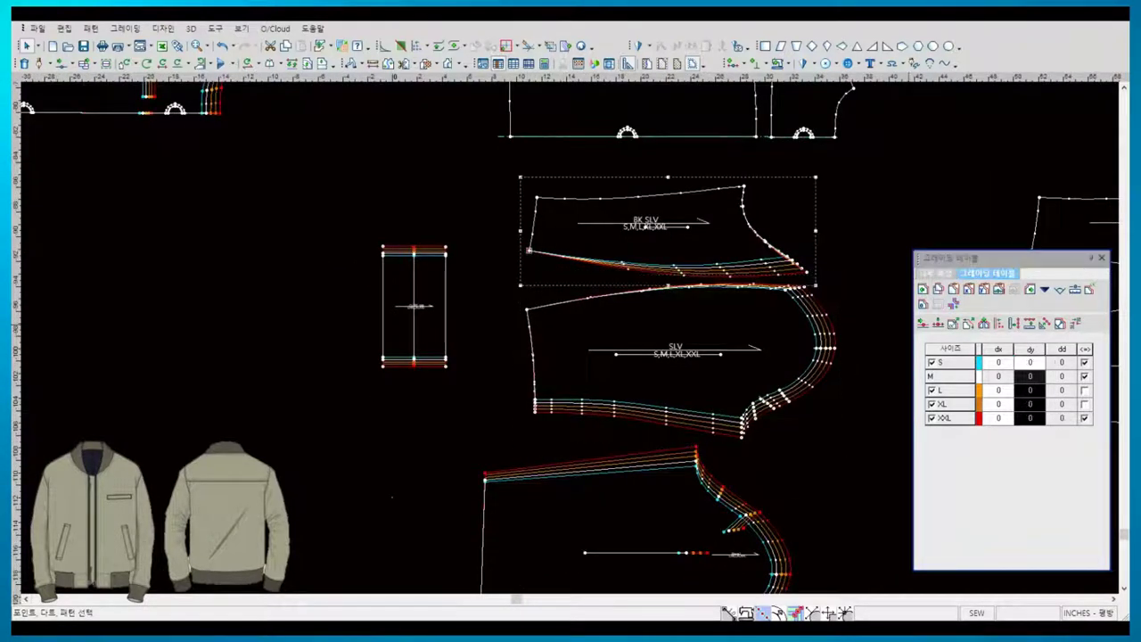
left_click(1030, 361)
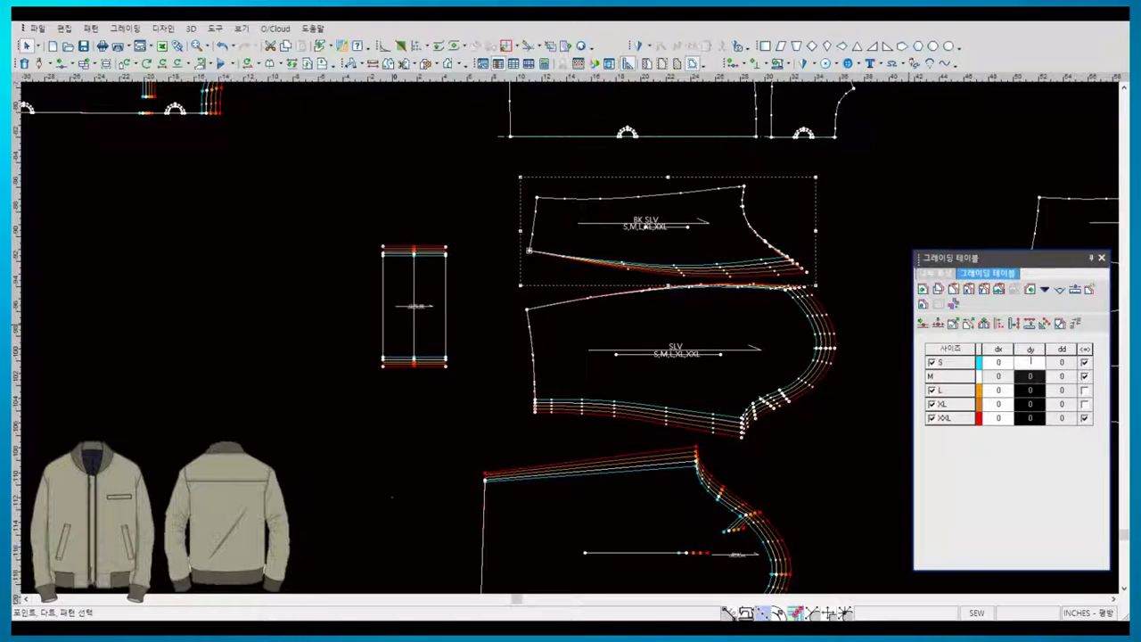
type("1/4")
key("Return")
left_click(486, 499)
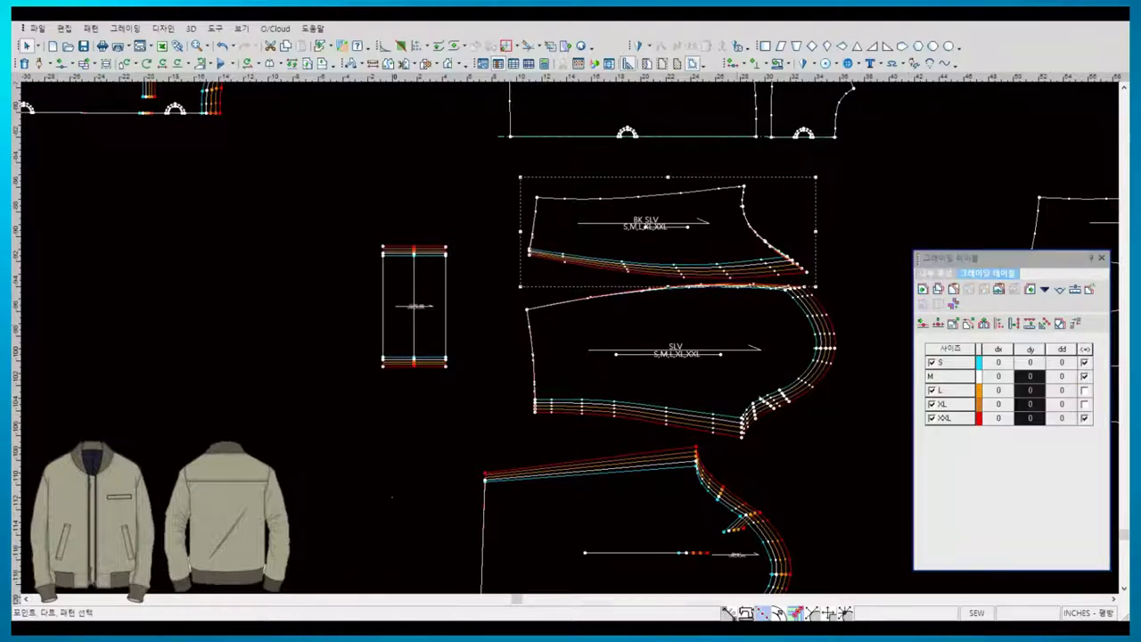
scroll(385, 347, "down", 5)
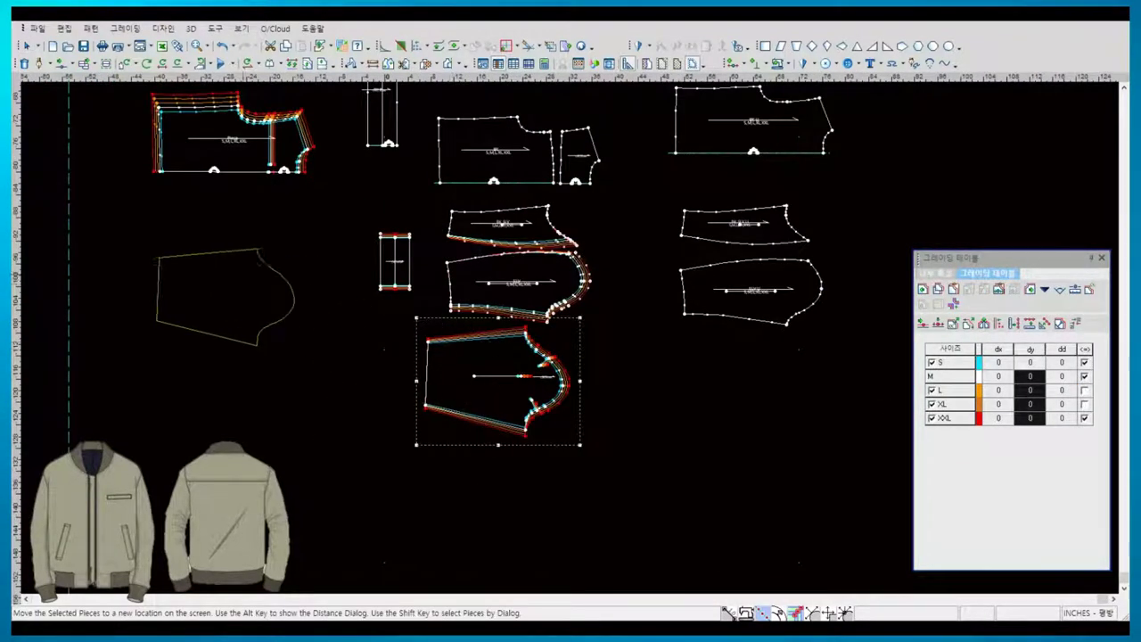
- Rearrange the SLV and SLV LI pieces and inspect SLV LI's point grading
left_click_drag(460, 379, 223, 299)
scroll(571, 267, "down", 2)
scroll(571, 268, "up", 4)
left_click(294, 392)
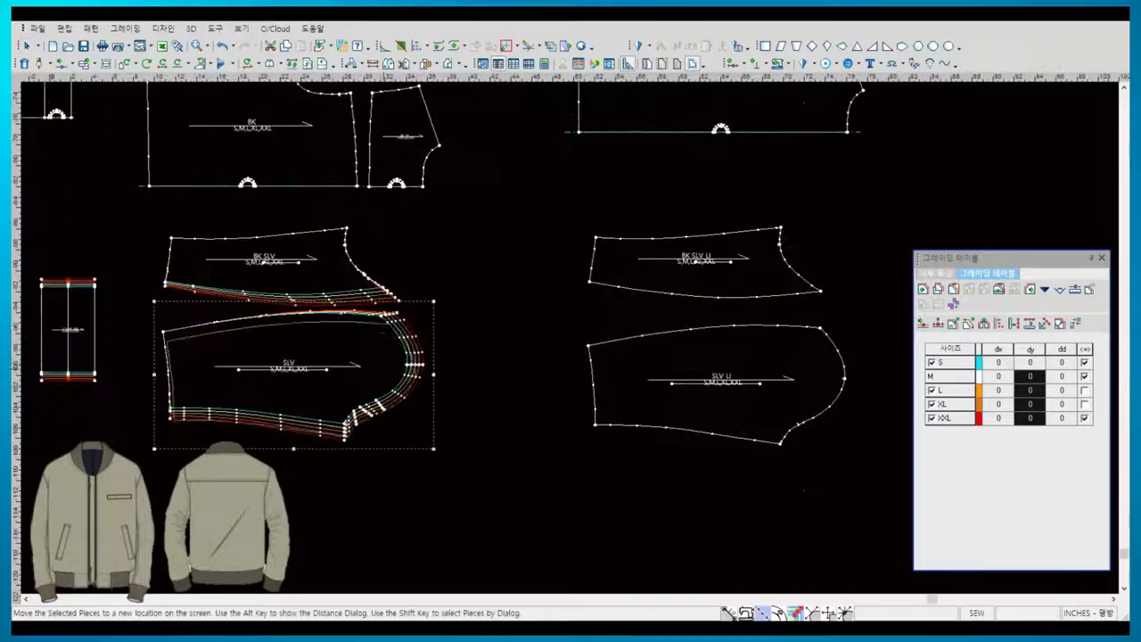
left_click(799, 425)
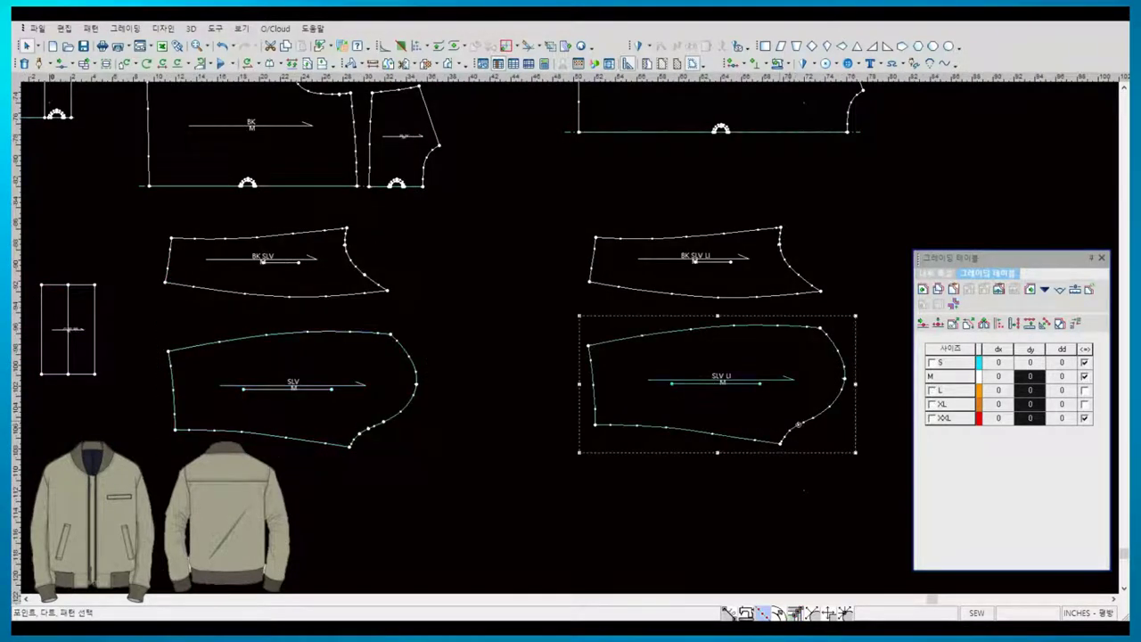
left_click(1007, 320)
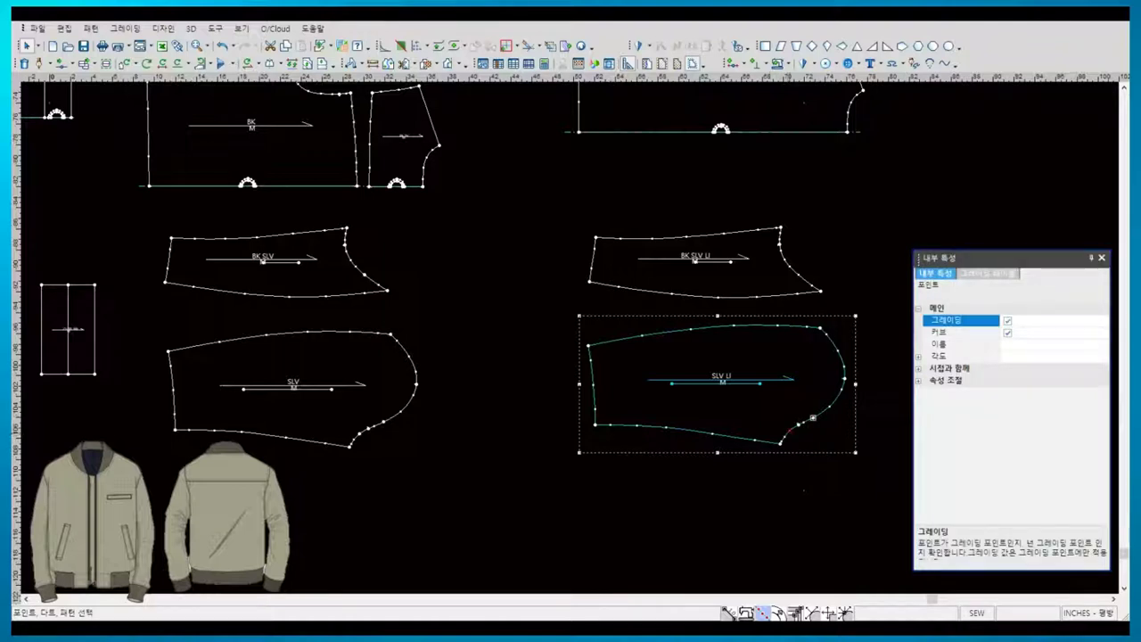
left_click(789, 431)
key("Escape")
left_click(844, 378)
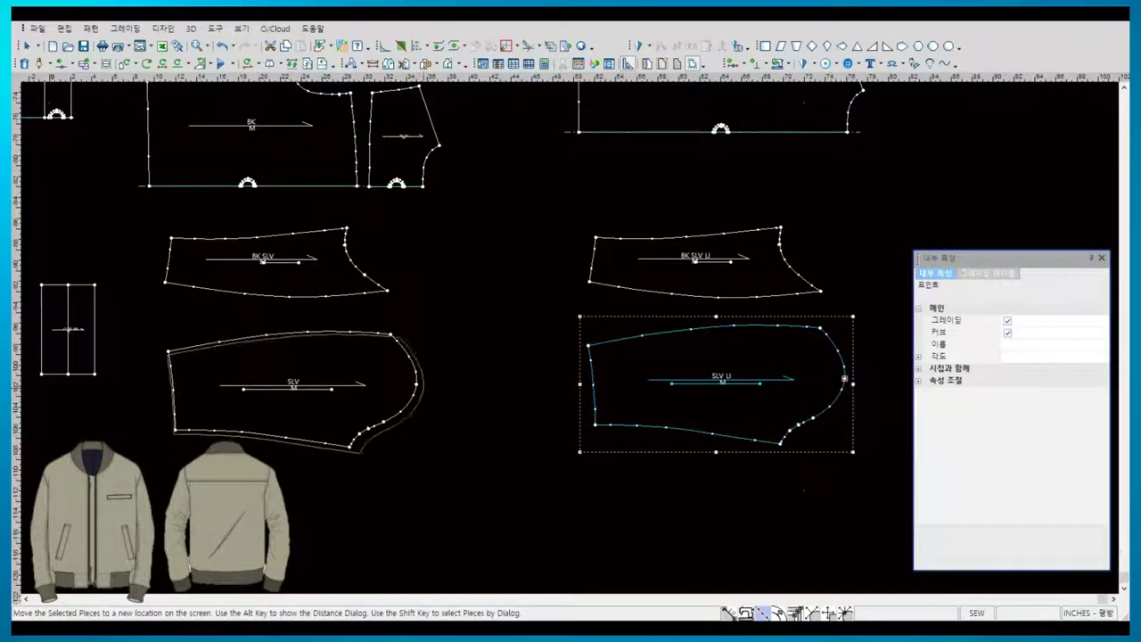
left_click_drag(844, 378, 837, 390)
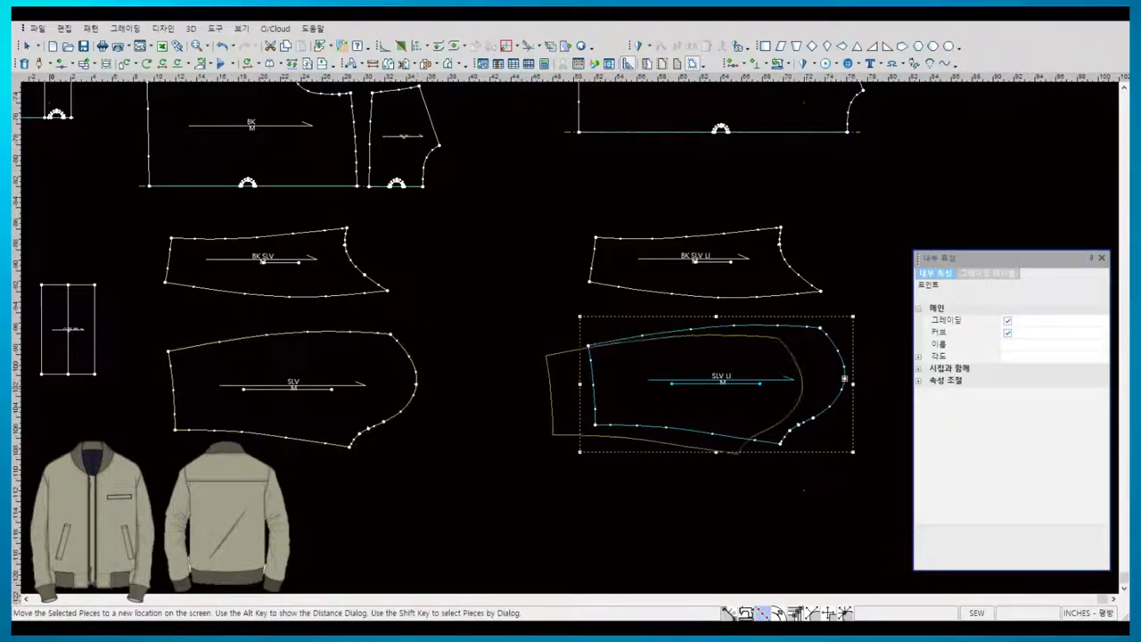
- Paste the SLV piece's grading onto the SLV LI lining piece
left_click(173, 392)
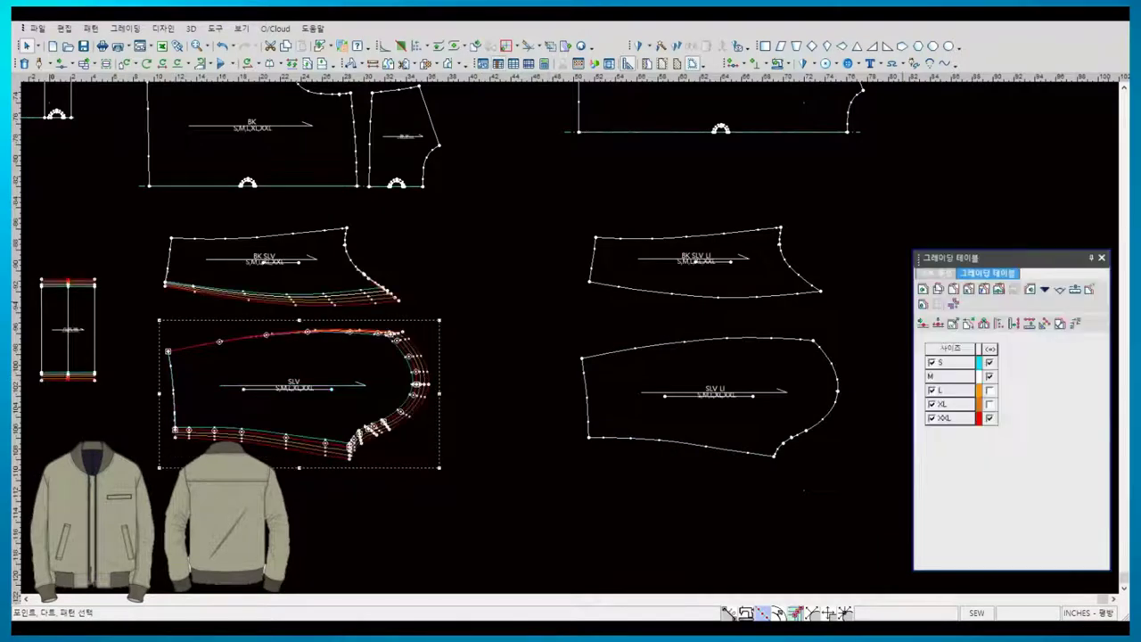
left_click(585, 392)
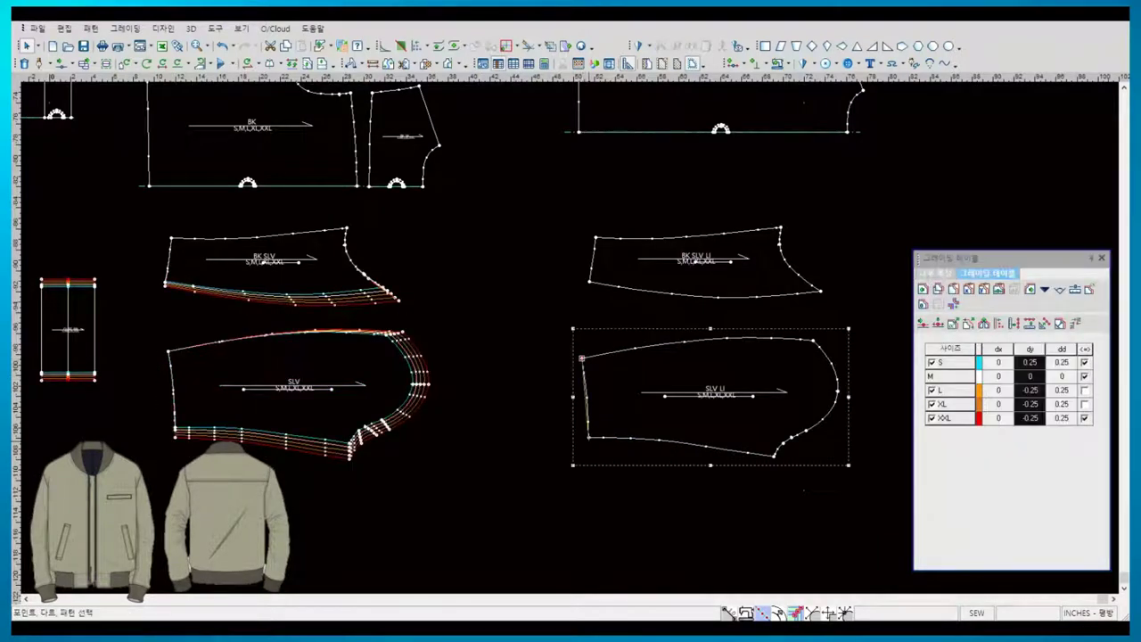
key("ctrl+v")
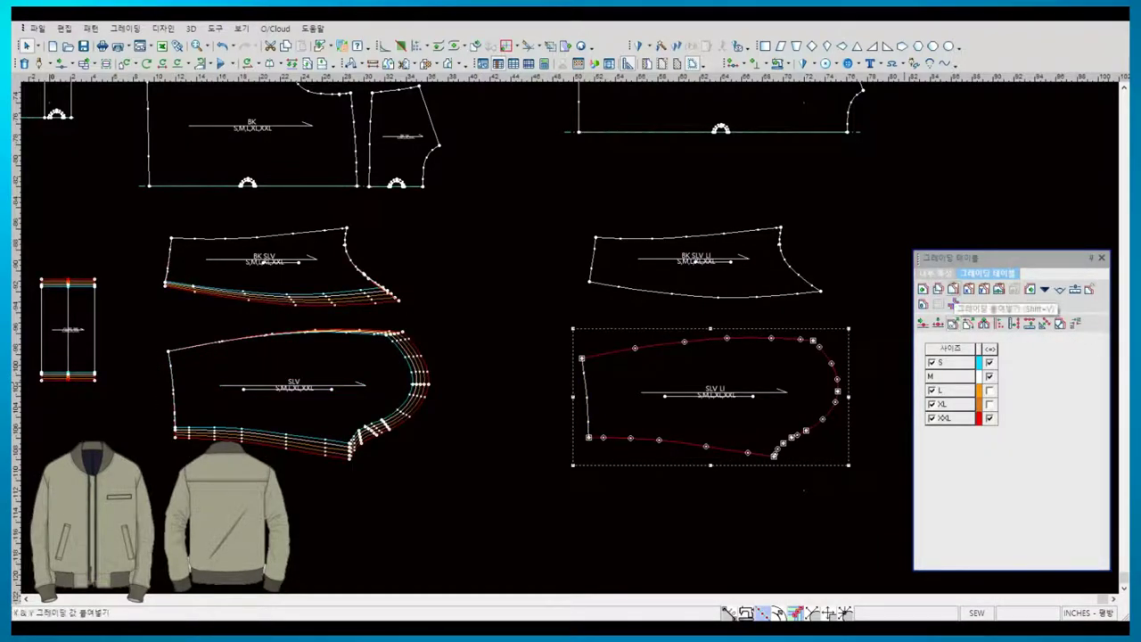
key("F5")
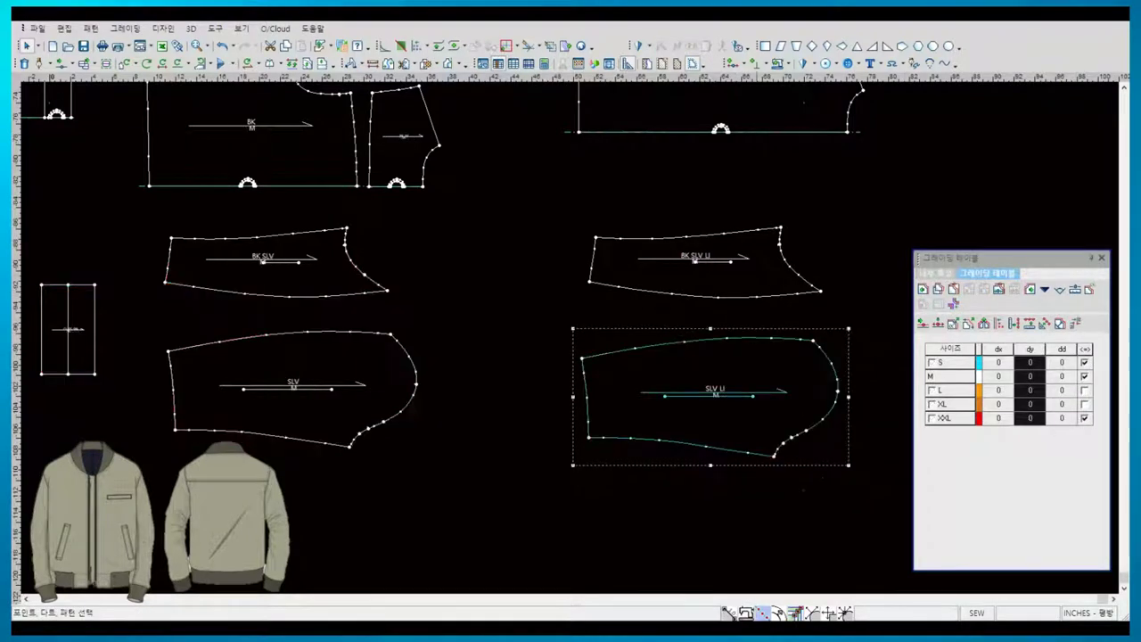
- Select the BK SLV points and bring up the Grading Table to copy their grading toward BK SLV LI
left_click(798, 276)
key("Escape")
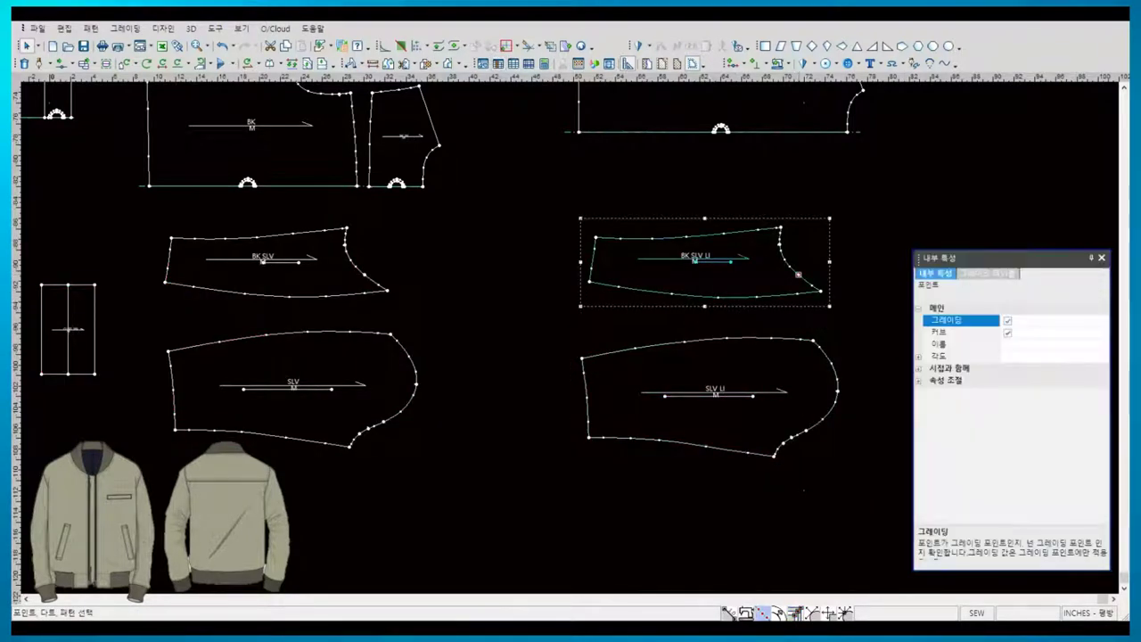
left_click(345, 229)
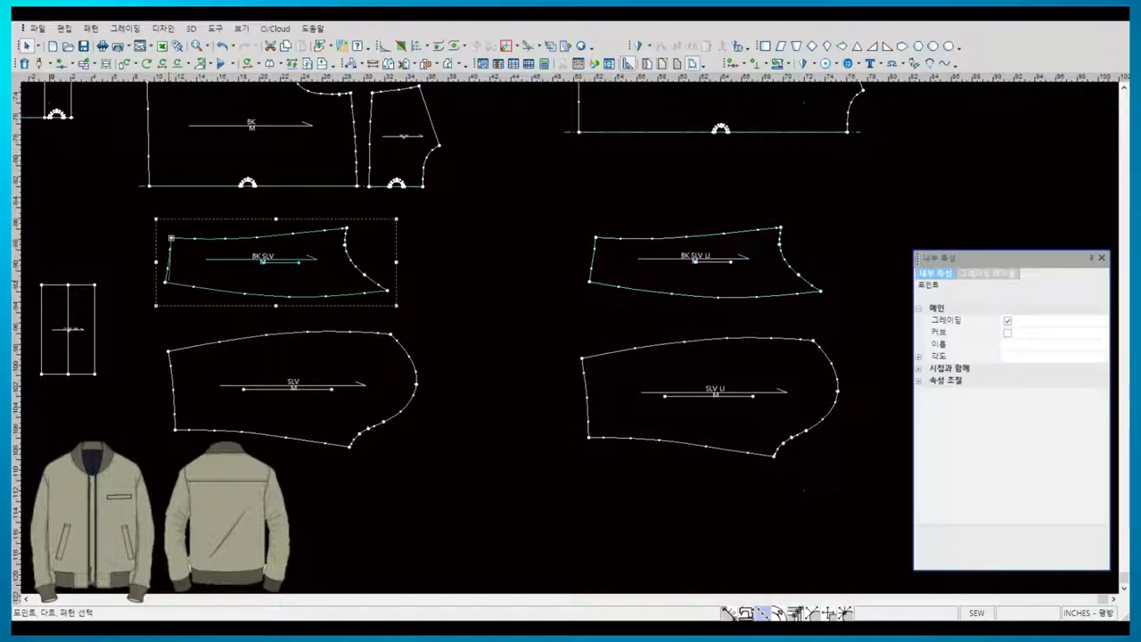
key("F5")
left_click(988, 273)
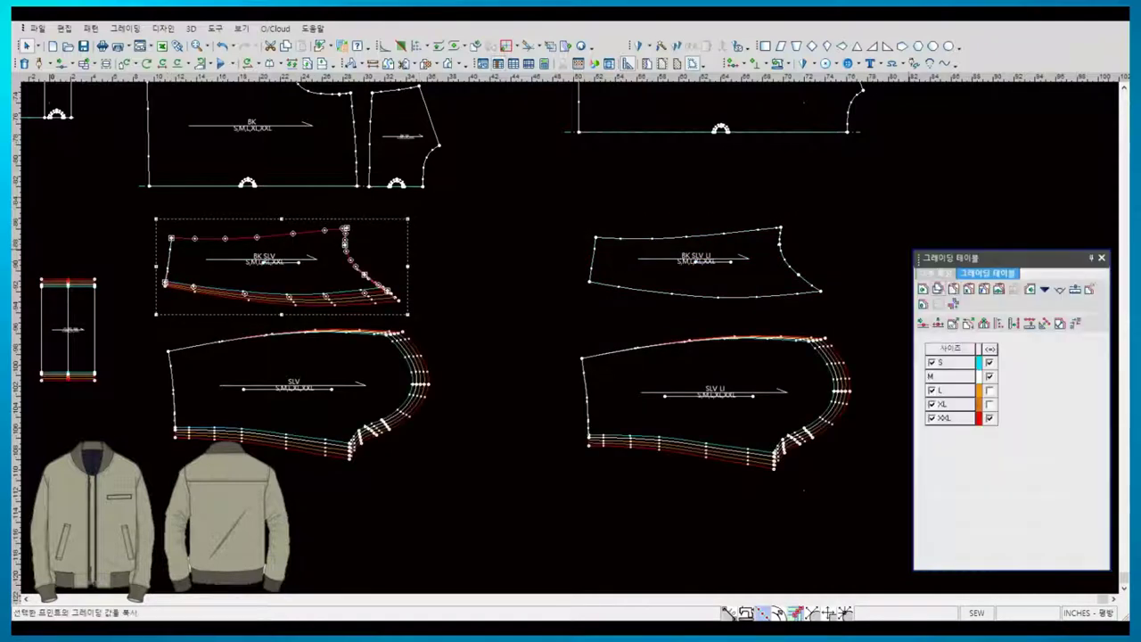
left_click(778, 229)
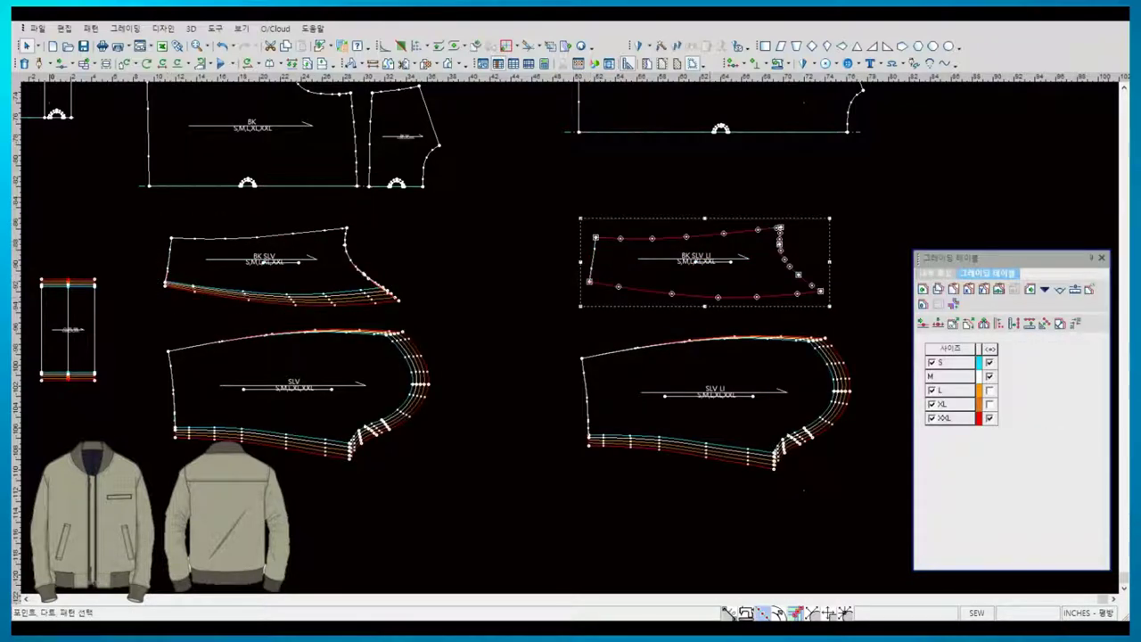
- Reposition the back pieces and open the Grading Table for the left piece's edge points
scroll(552, 339, "down", 2)
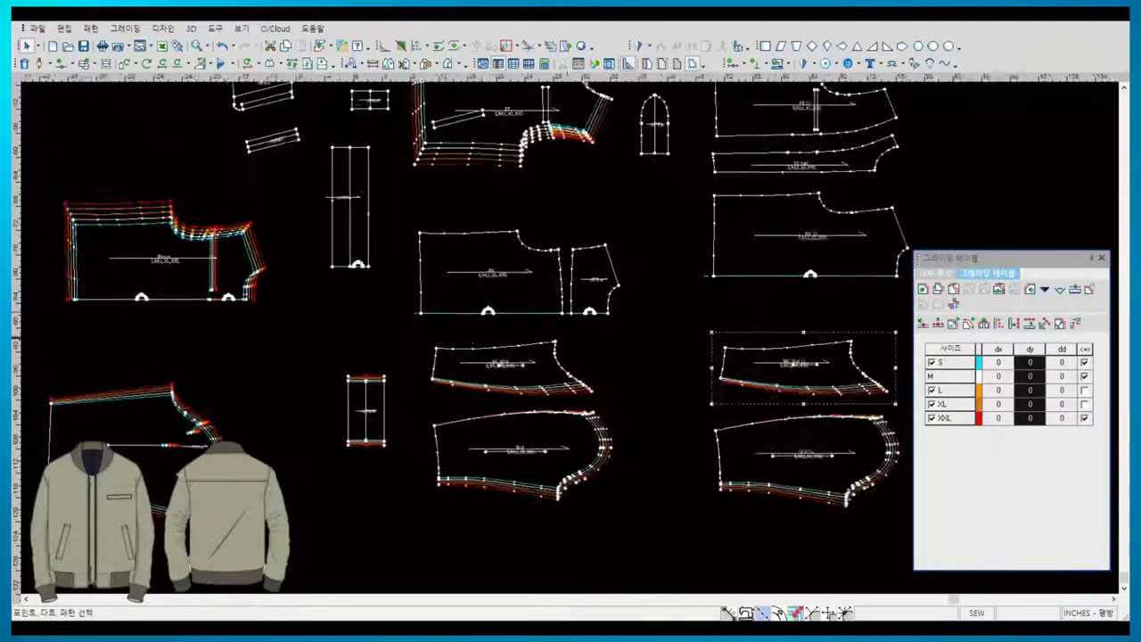
scroll(553, 339, "up", 3)
middle_click_drag(729, 364, 800, 355)
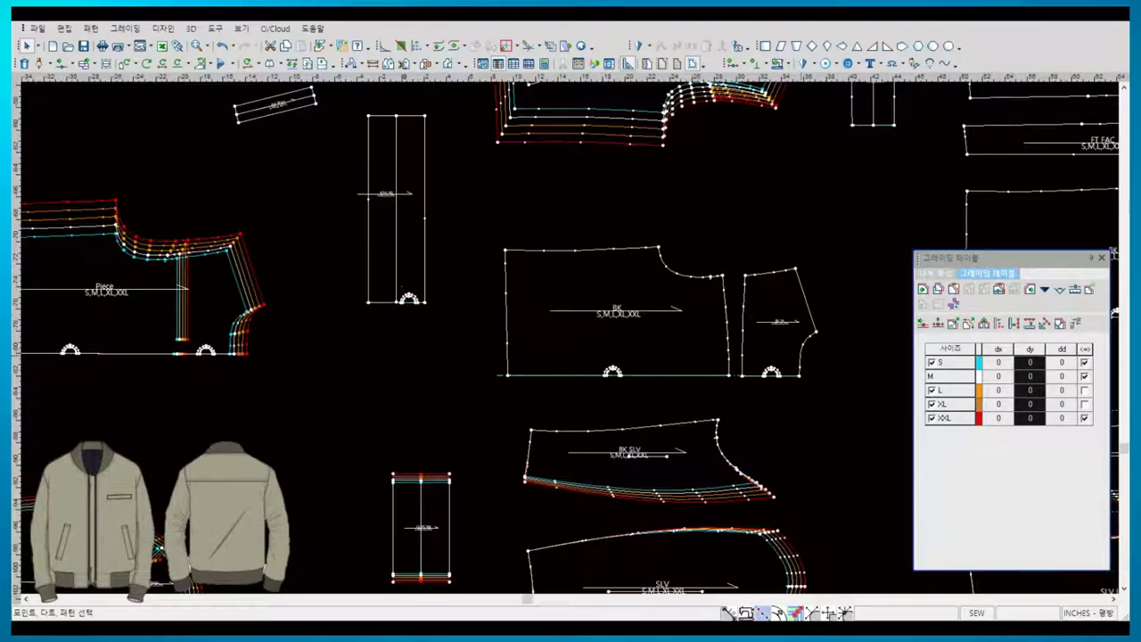
left_click(799, 355)
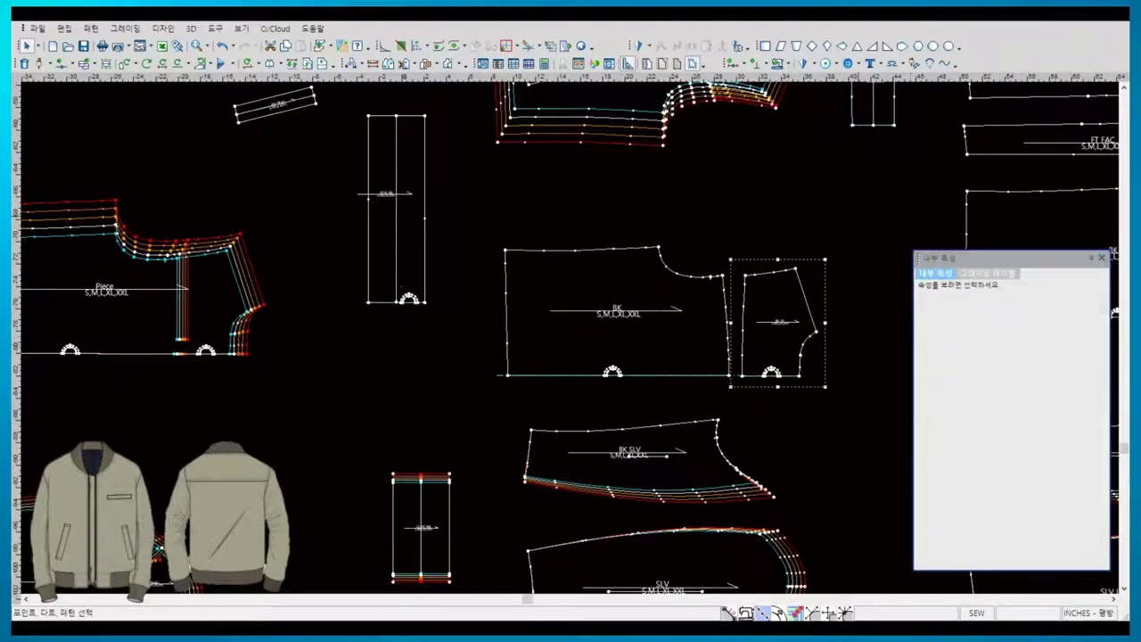
left_click(178, 294)
left_click(260, 355)
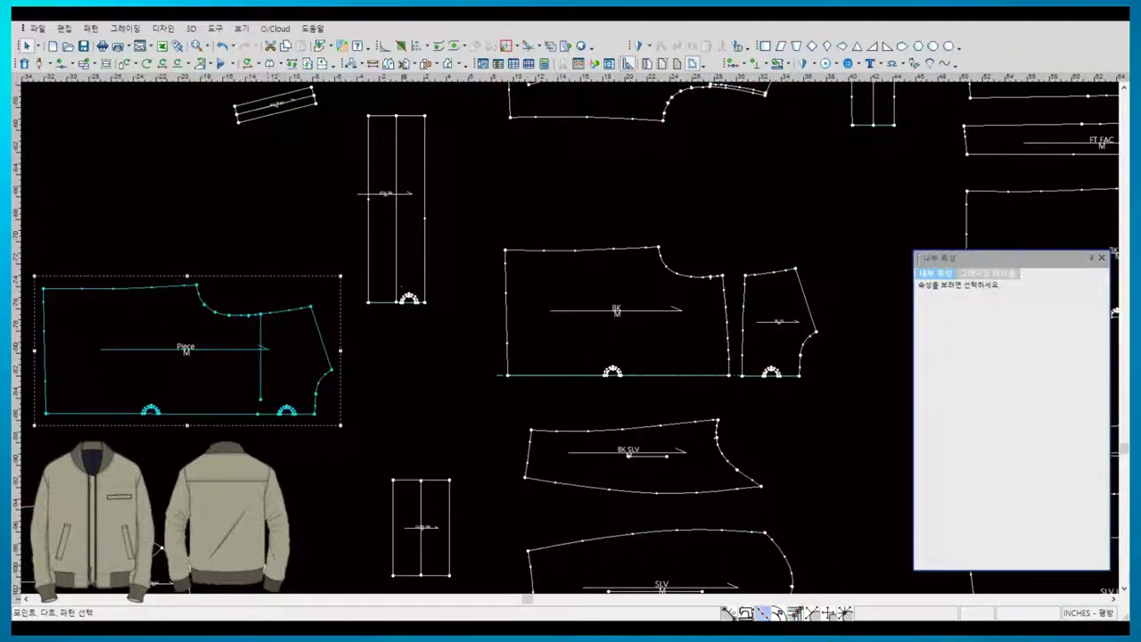
left_click(260, 355)
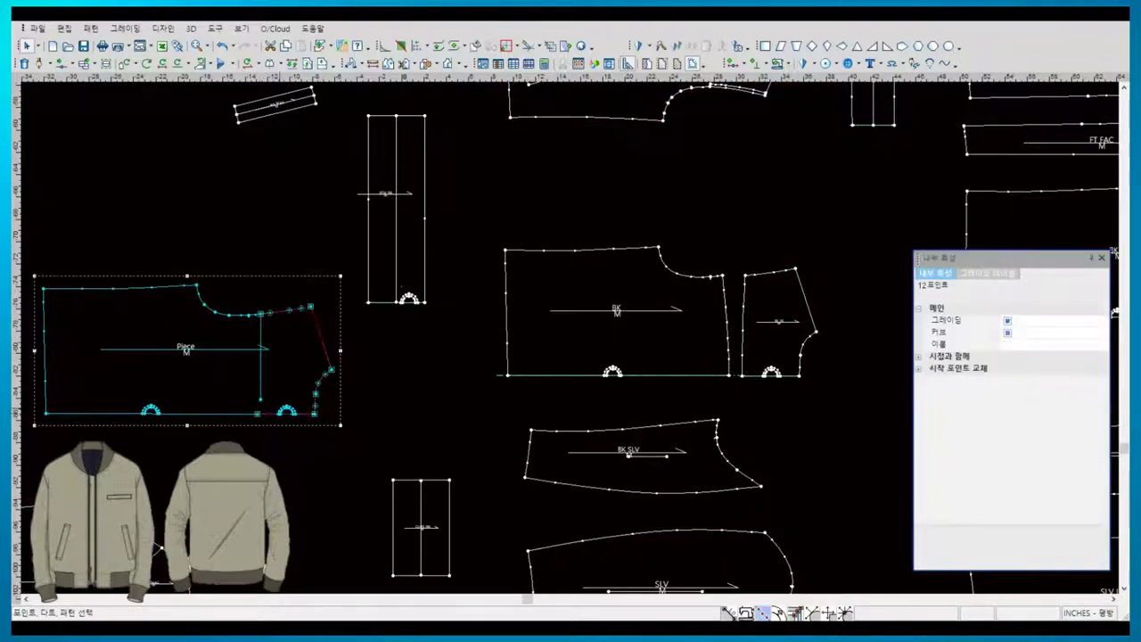
left_click(987, 272)
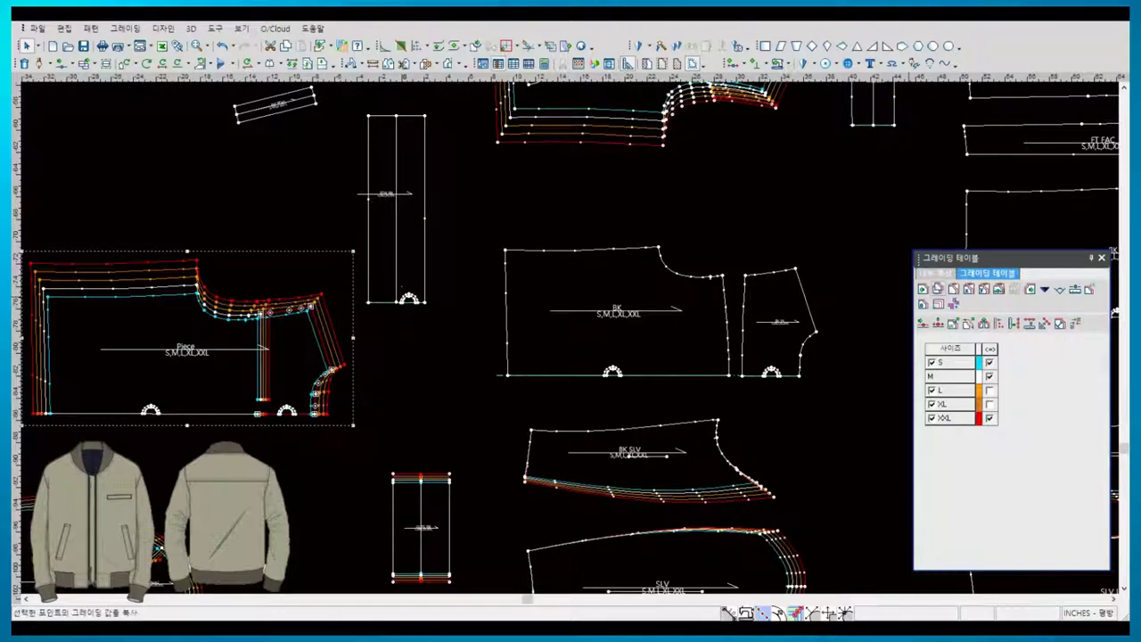
key("Escape")
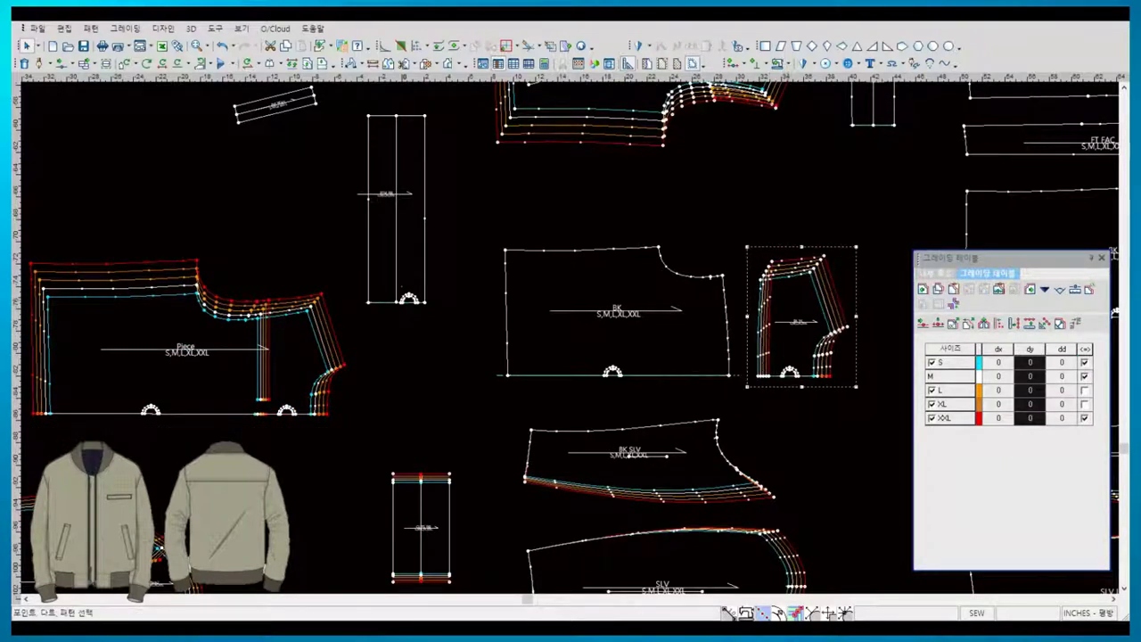
- Delete three extra curve points on the BK back piece and show all graded sizes
left_click(611, 371)
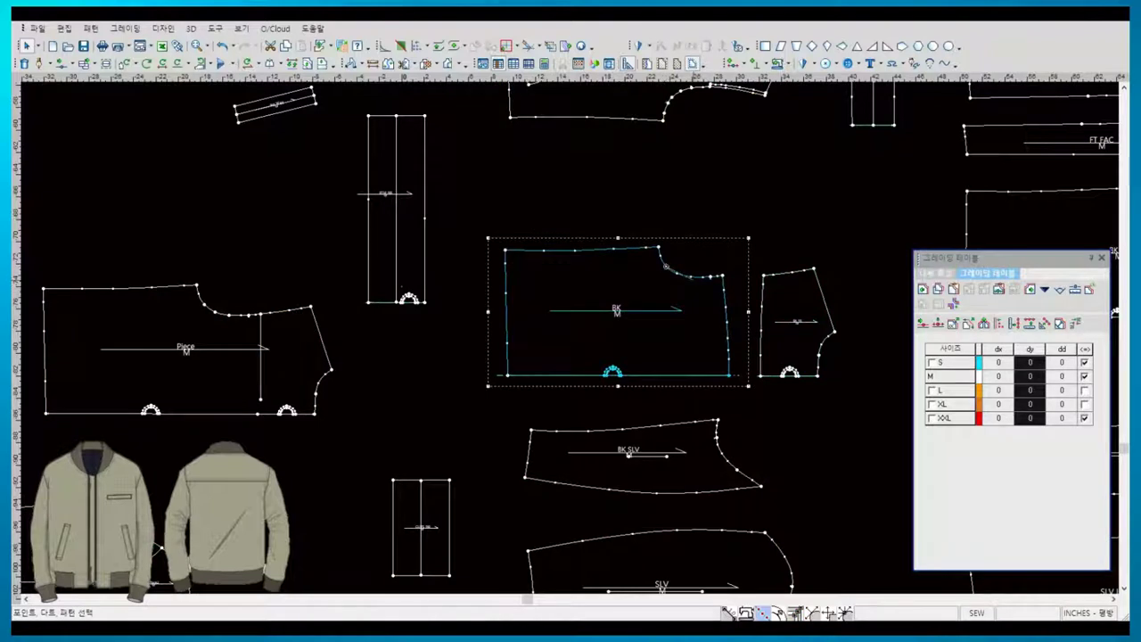
left_click_drag(663, 264, 697, 282)
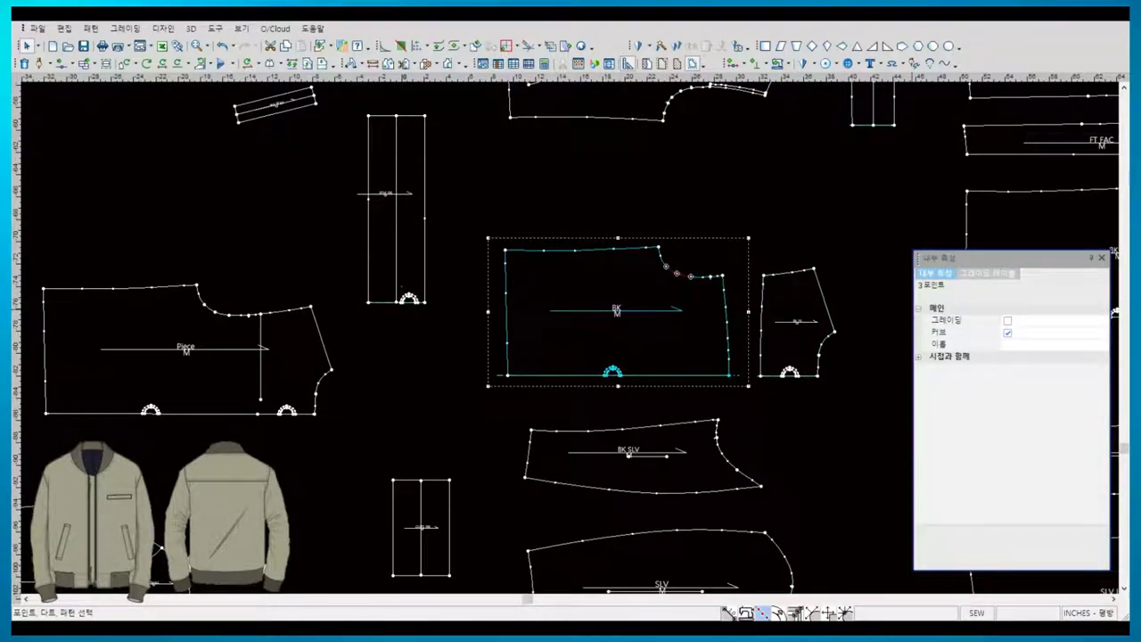
key("Delete")
left_click(150, 410)
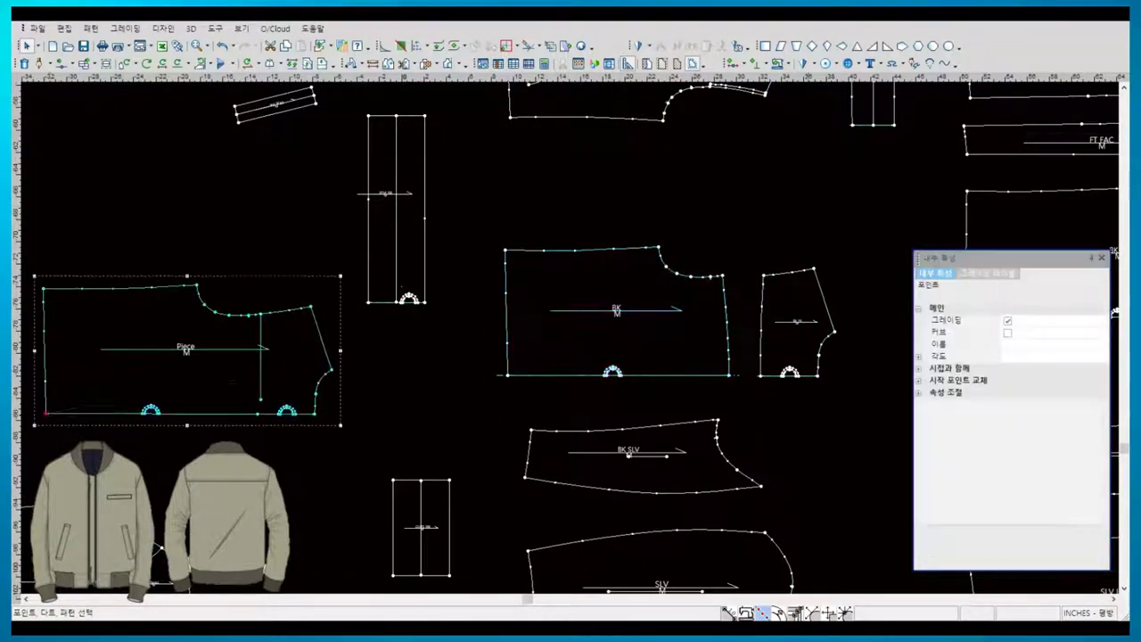
left_click_drag(45, 412, 259, 314)
key("ctrl+g")
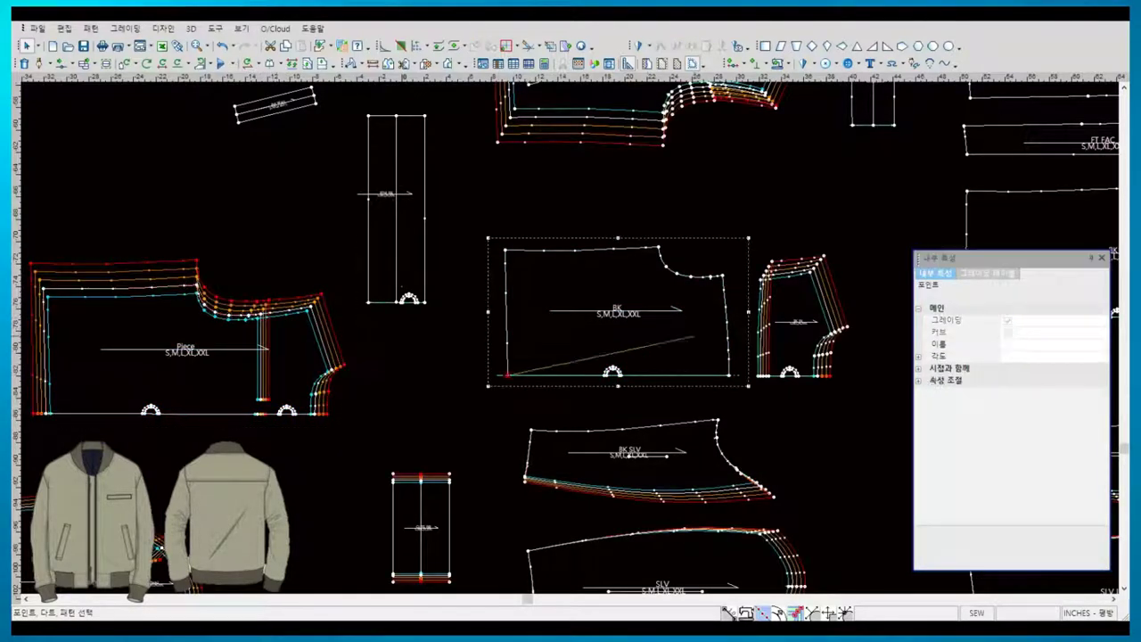
- Grade the BK piece's points ±0.25 in dx through the Grading Table
left_click_drag(508, 374, 713, 278)
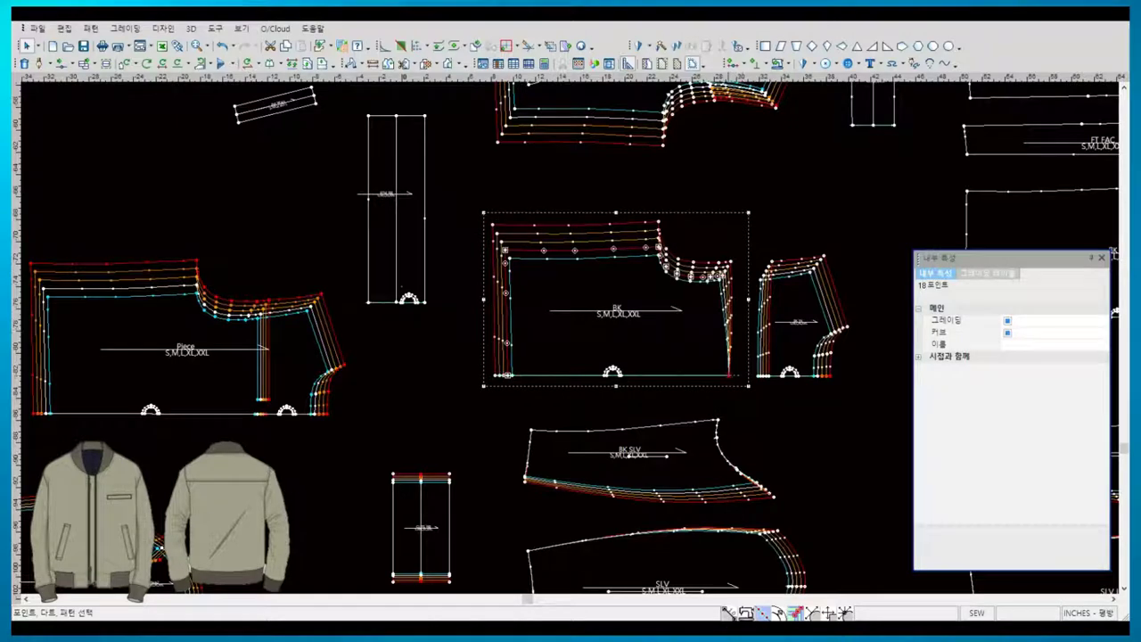
left_click(729, 374)
left_click(988, 272)
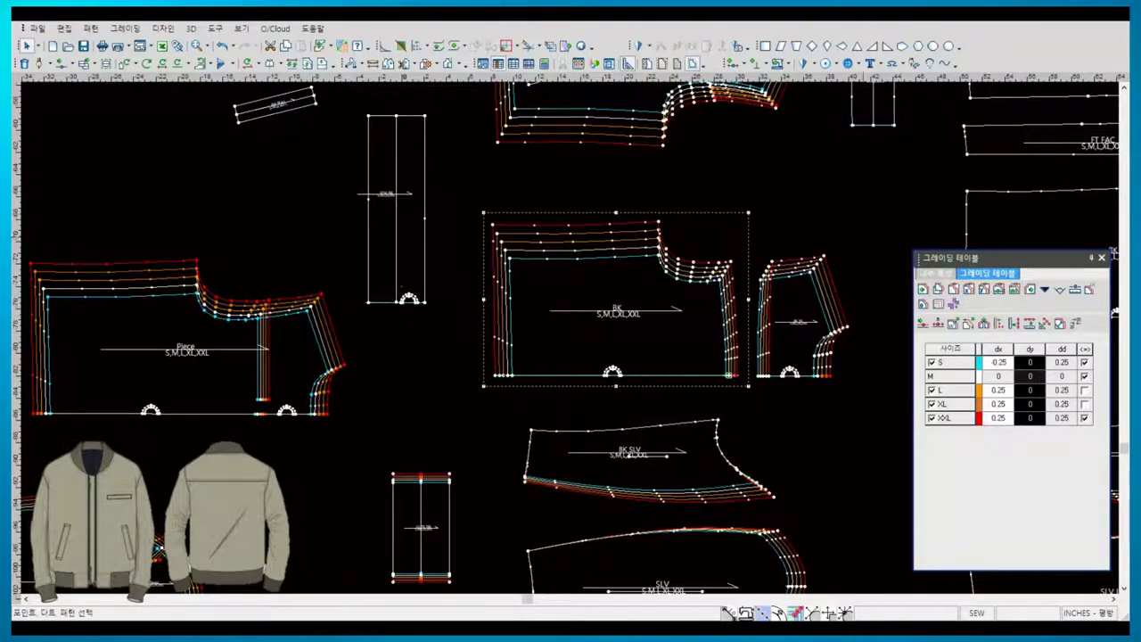
scroll(598, 386, "down", 2)
left_click_drag(374, 356, 272, 352)
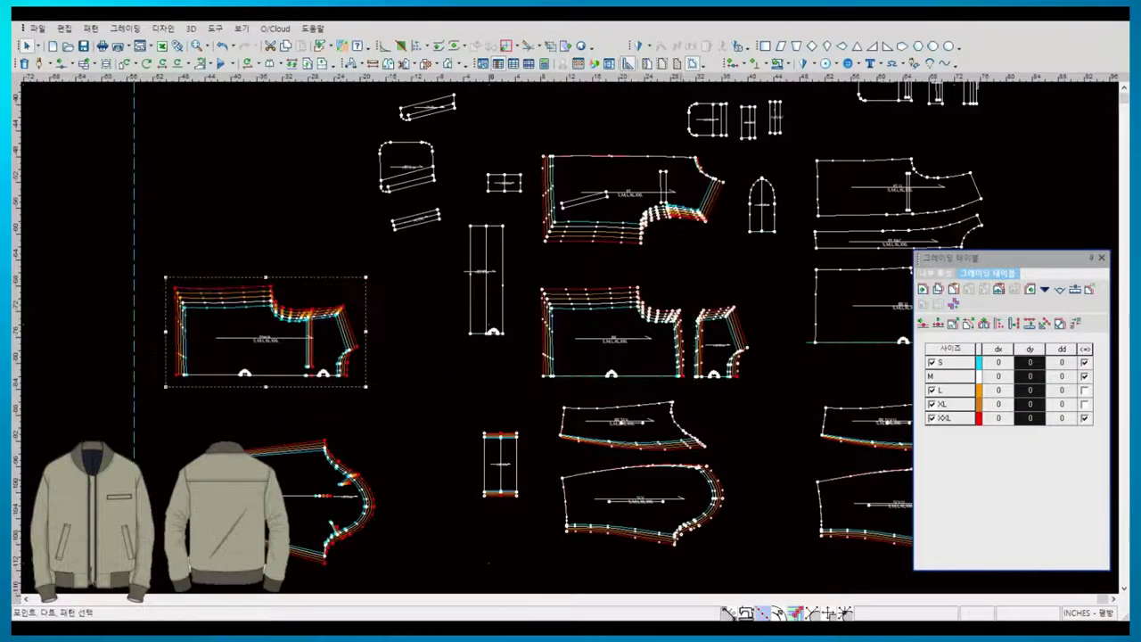
scroll(710, 121, "up", 2)
scroll(857, 401, "down", 1)
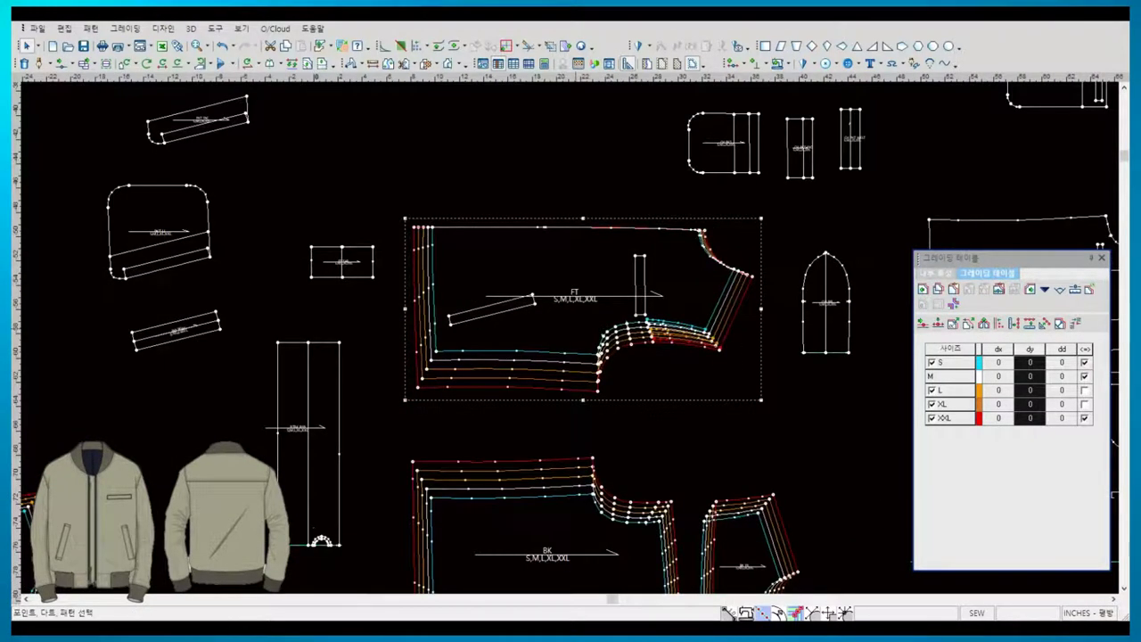
- Give the strip's top point a dy grade of 1.5 for size S
scroll(624, 357, "down", 1)
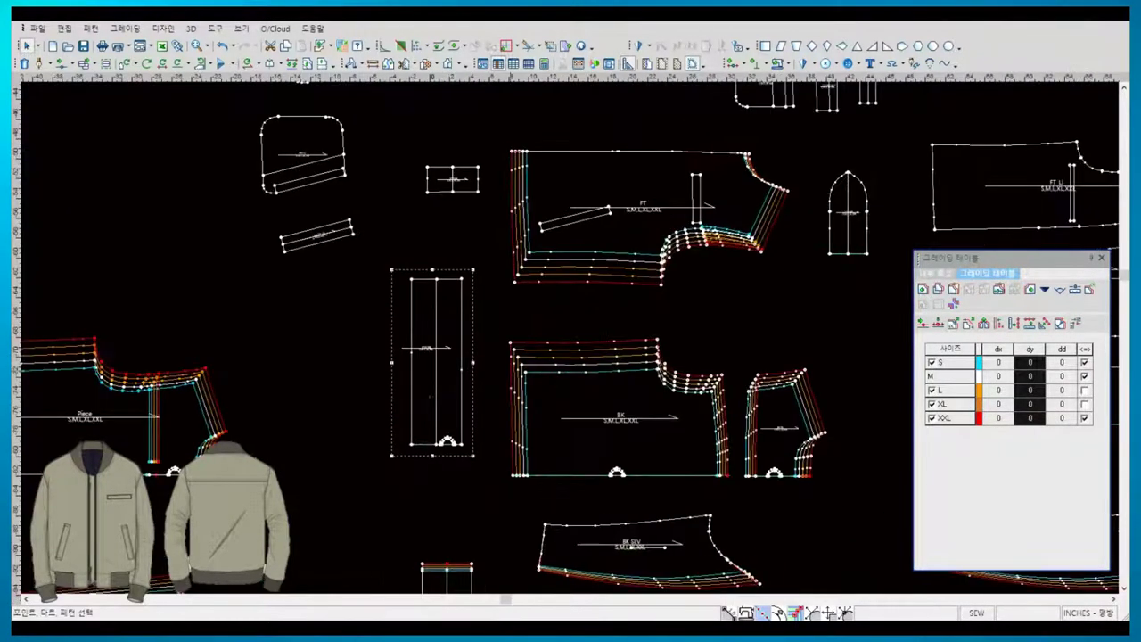
scroll(592, 360, "up", 1)
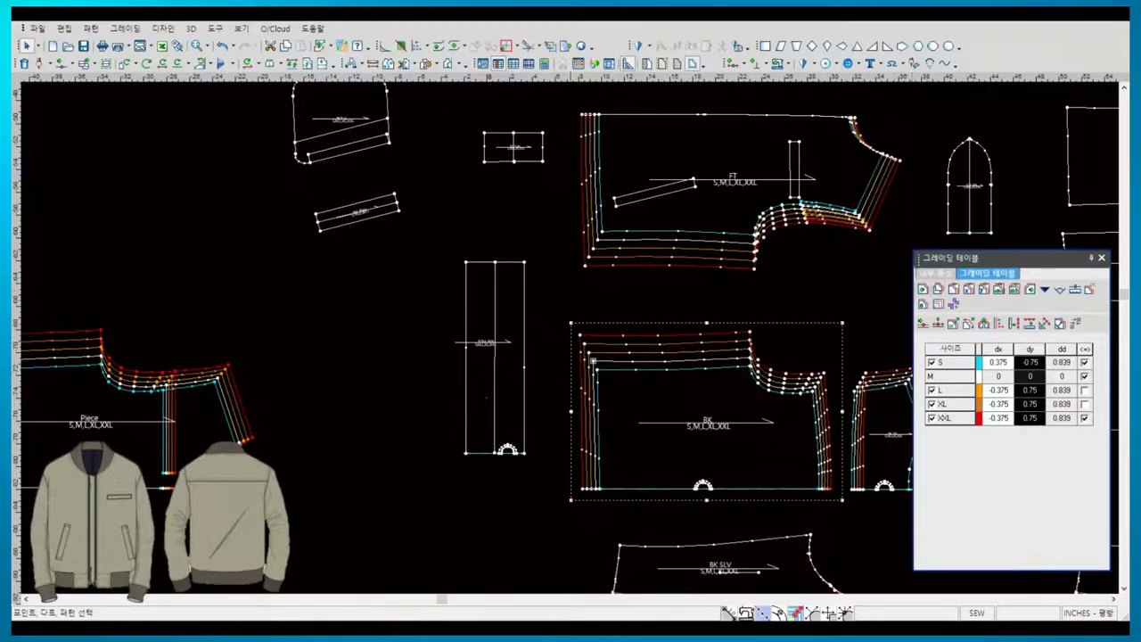
left_click(524, 263)
left_click(1029, 362)
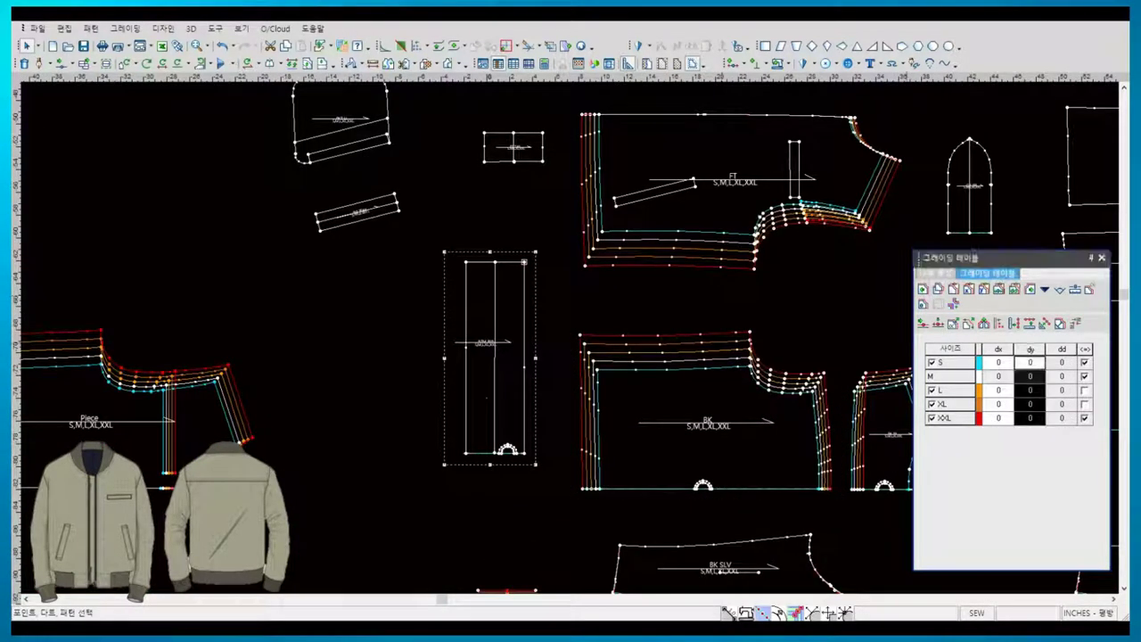
type("1.5")
type("-1.5")
key("Return")
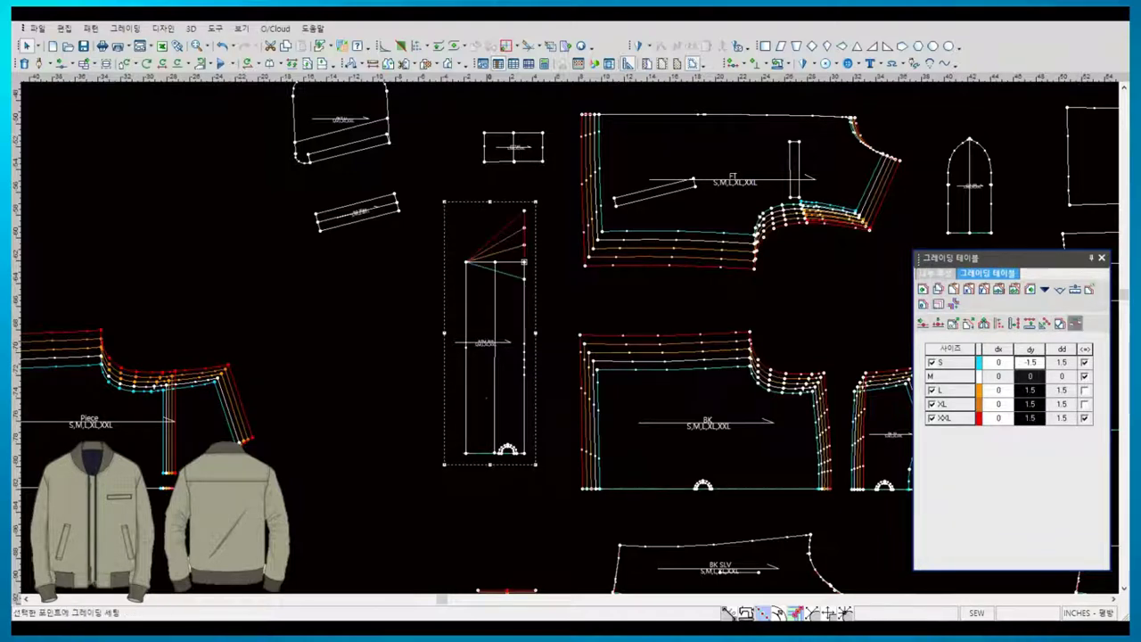
- Copy the 1.5 grade onto the strip's other top point
left_click(1075, 323)
left_click_drag(450, 198, 560, 287)
left_click(299, 381)
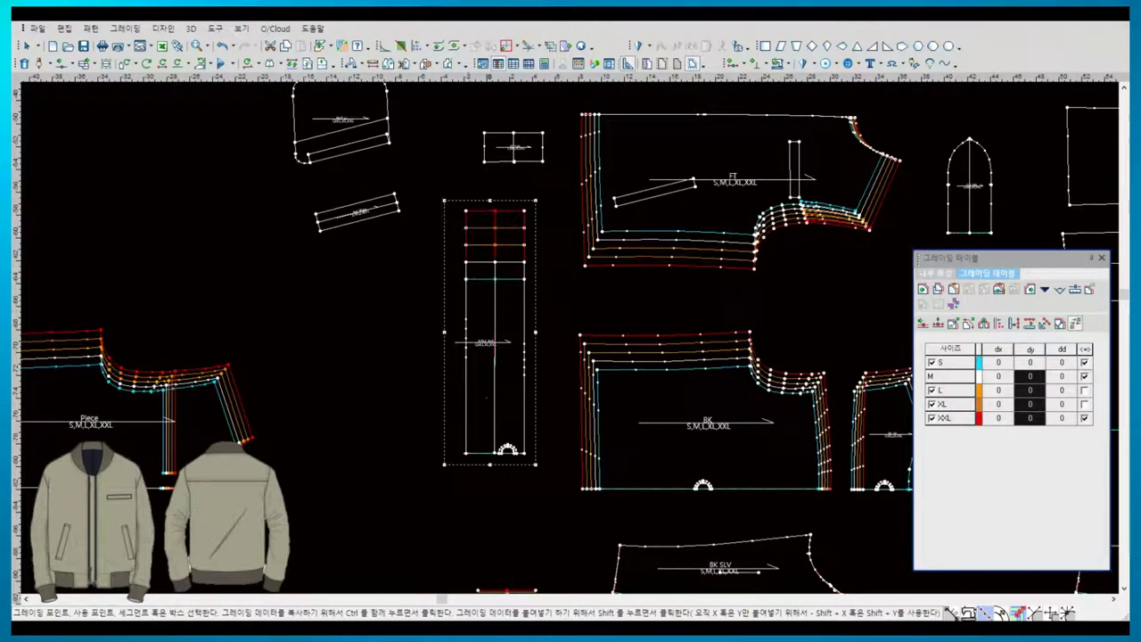
right_click(403, 278)
left_click(446, 301)
scroll(428, 332, "down", 3)
- Turn three curve points on the BK LI back lining into grading points
scroll(428, 332, "up", 2)
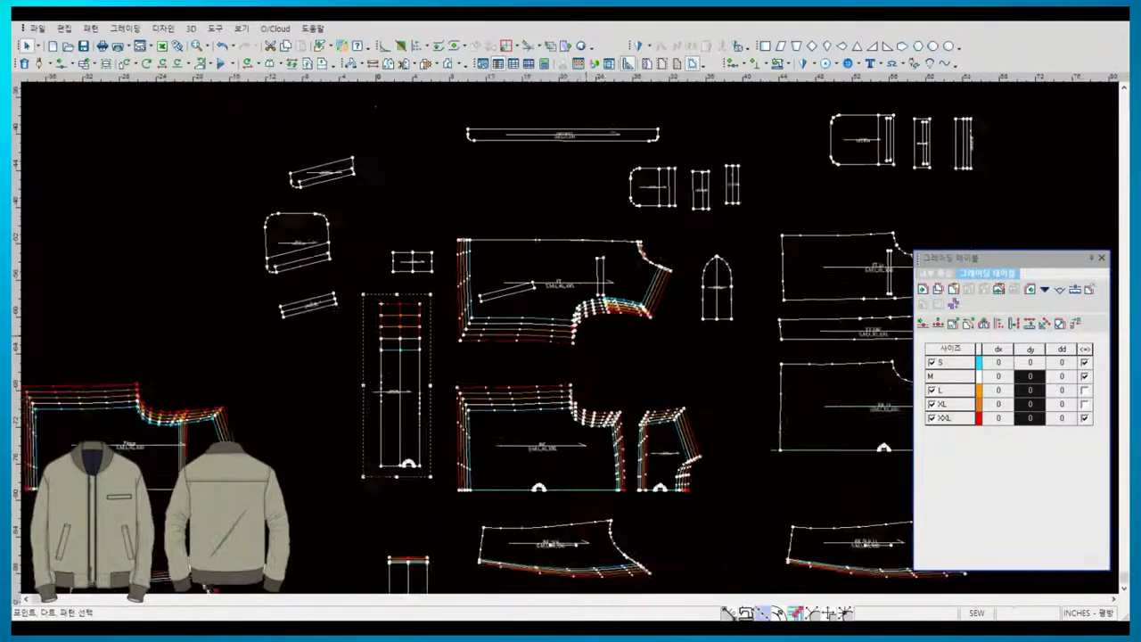
scroll(428, 332, "up", 1)
scroll(570, 339, "down", 2)
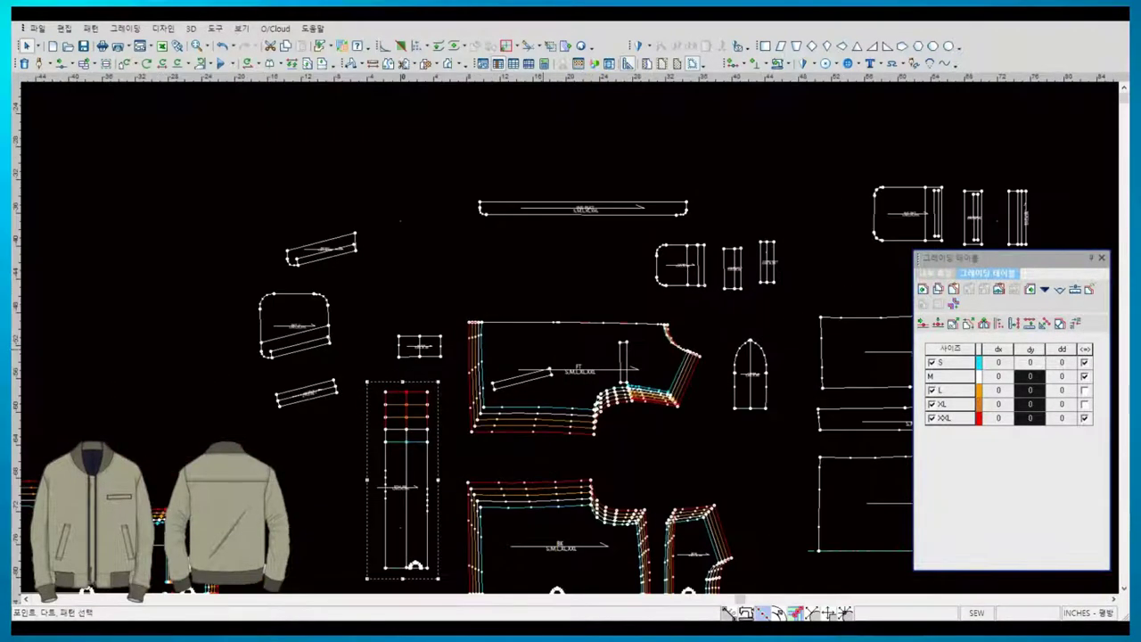
scroll(571, 338, "down", 1)
scroll(369, 281, "up", 3)
left_click(369, 281)
scroll(446, 295, "down", 2)
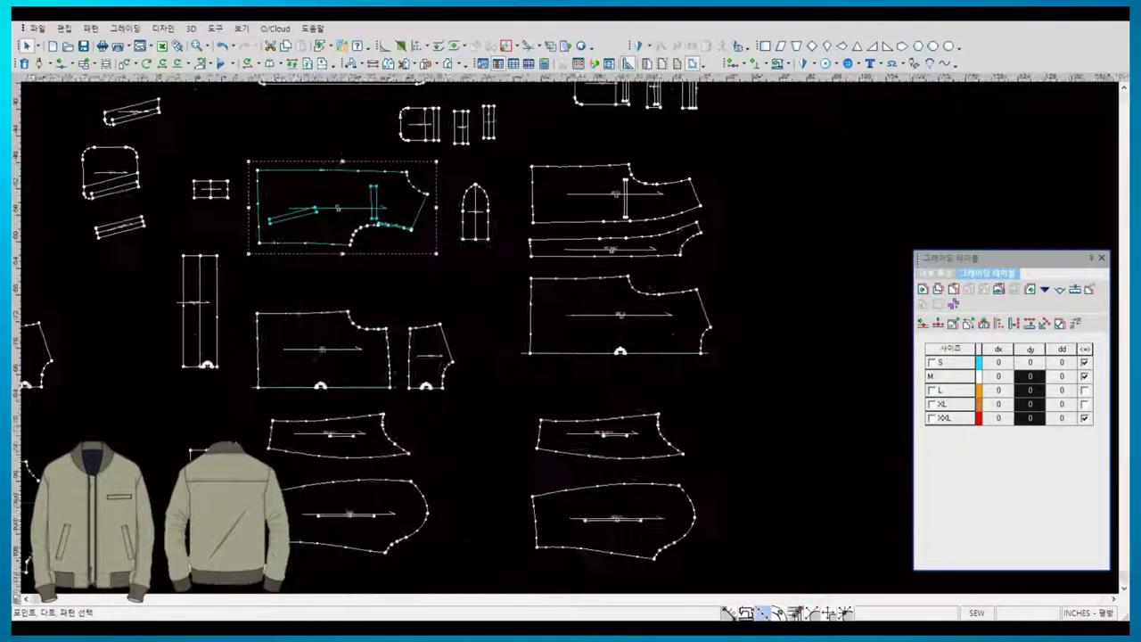
left_click(588, 312)
scroll(588, 312, "up", 2)
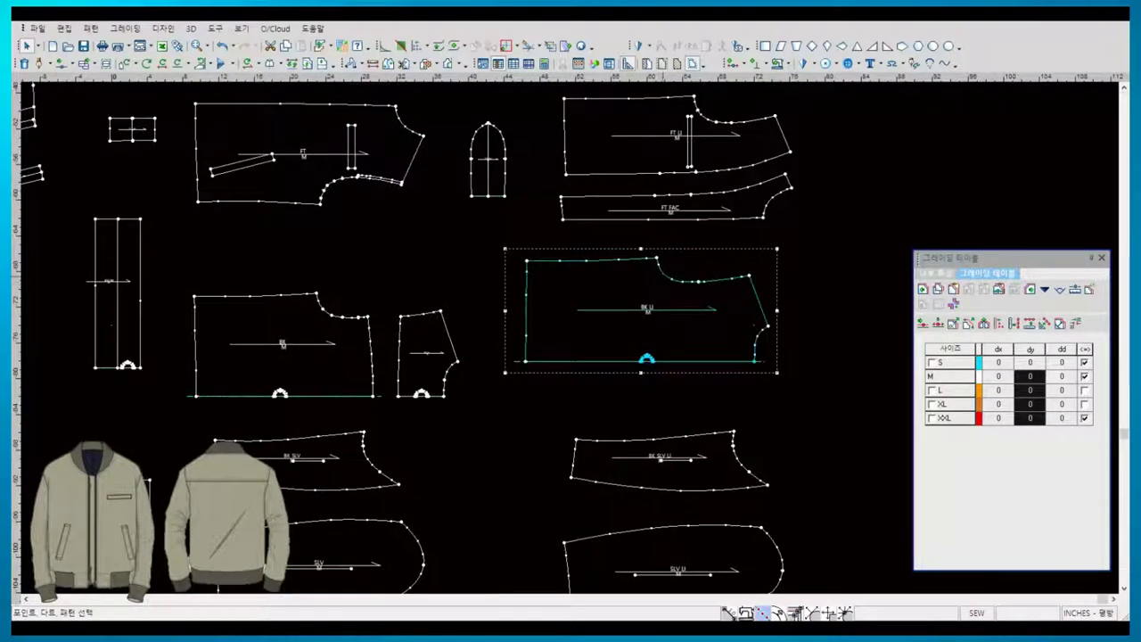
left_click_drag(658, 267, 688, 287)
left_click(1007, 320)
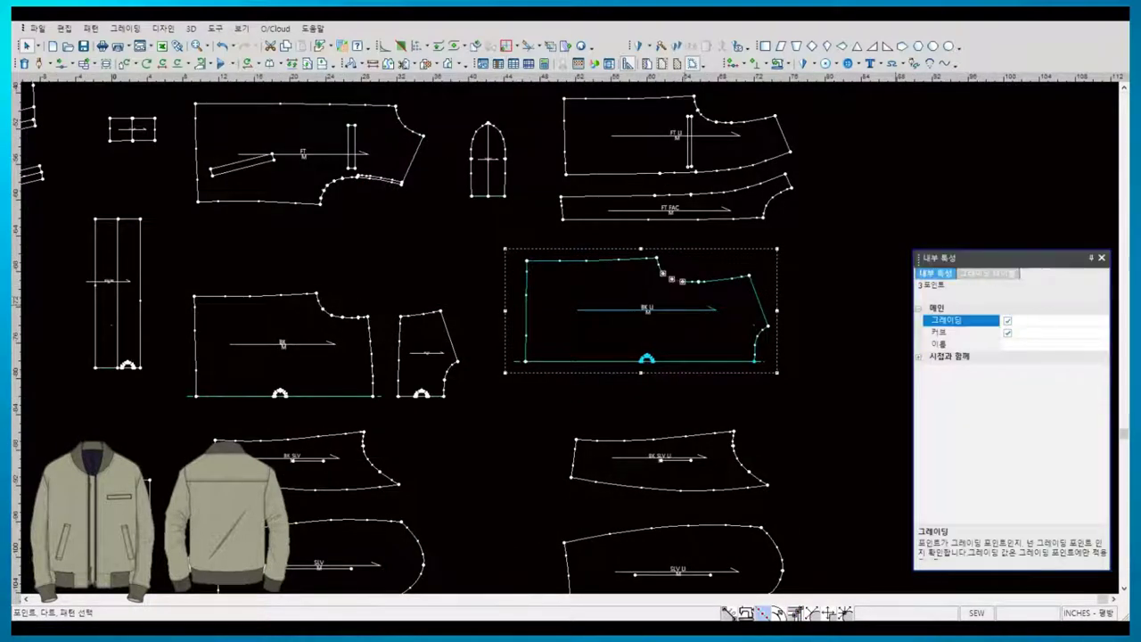
left_click(755, 344)
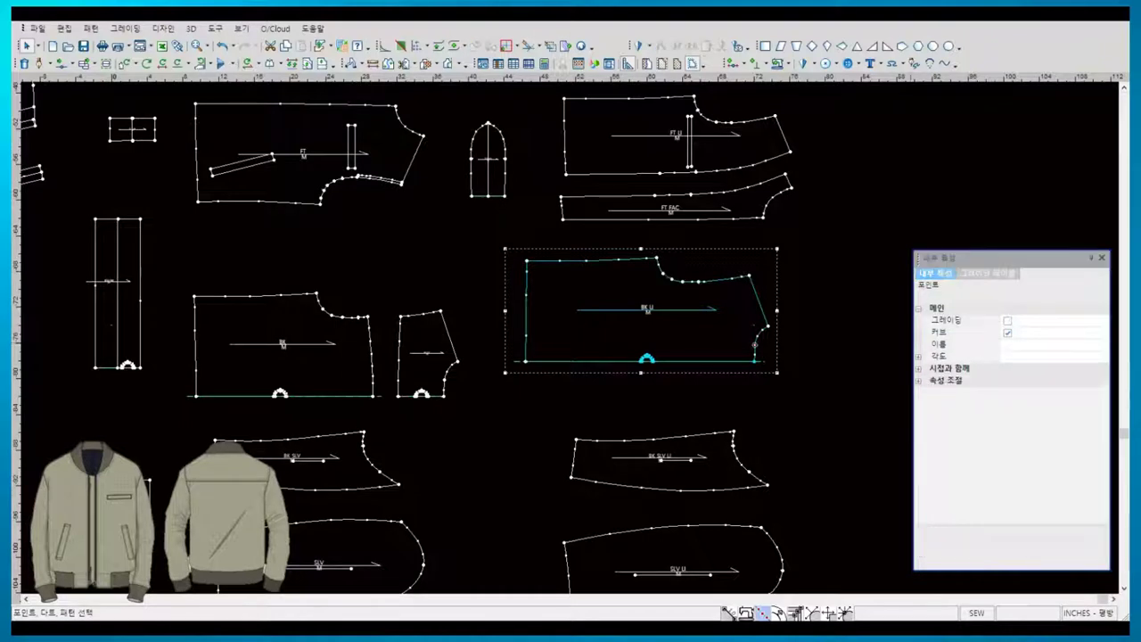
left_click_drag(755, 344, 740, 359)
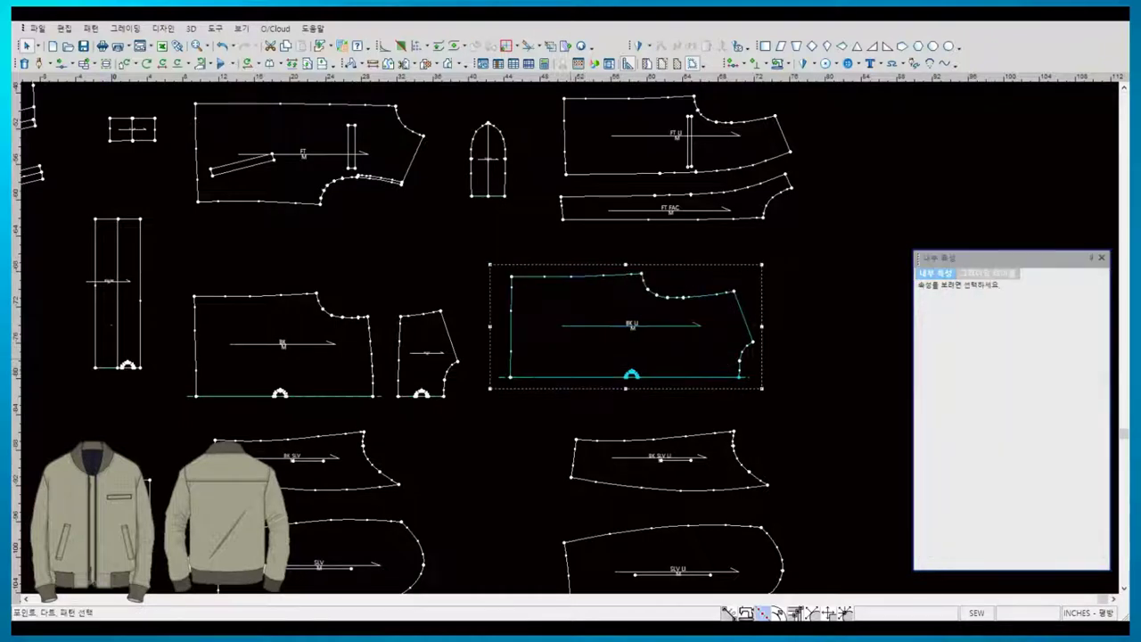
- Copy the BK piece's top and left edge grading onto the back lining's matching edge points
left_click(683, 297)
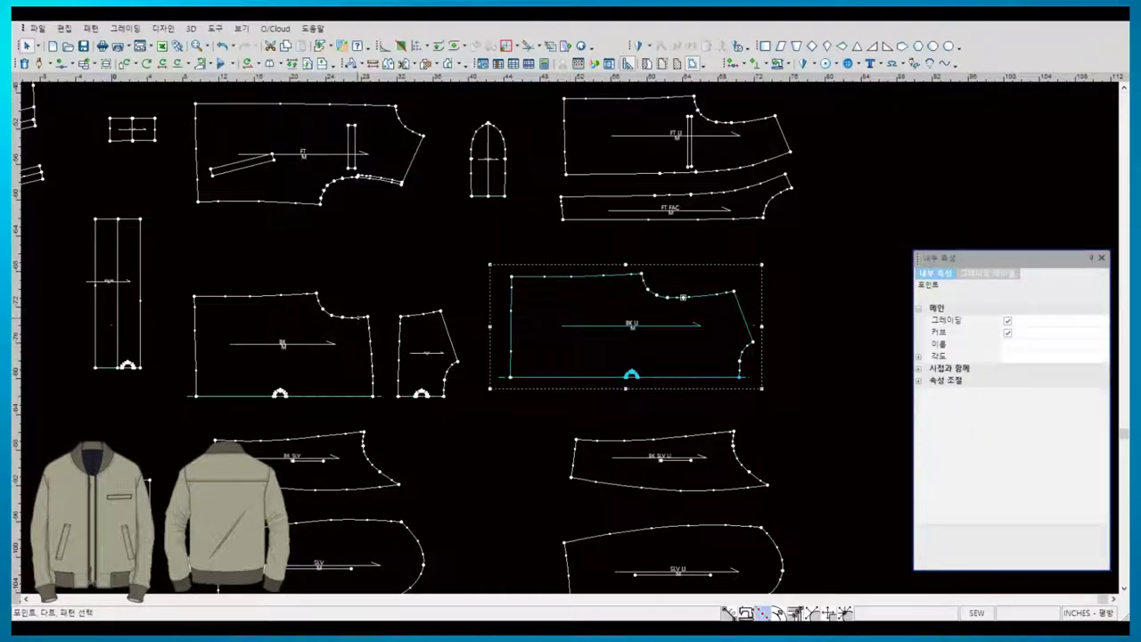
left_click_drag(182, 287, 367, 379)
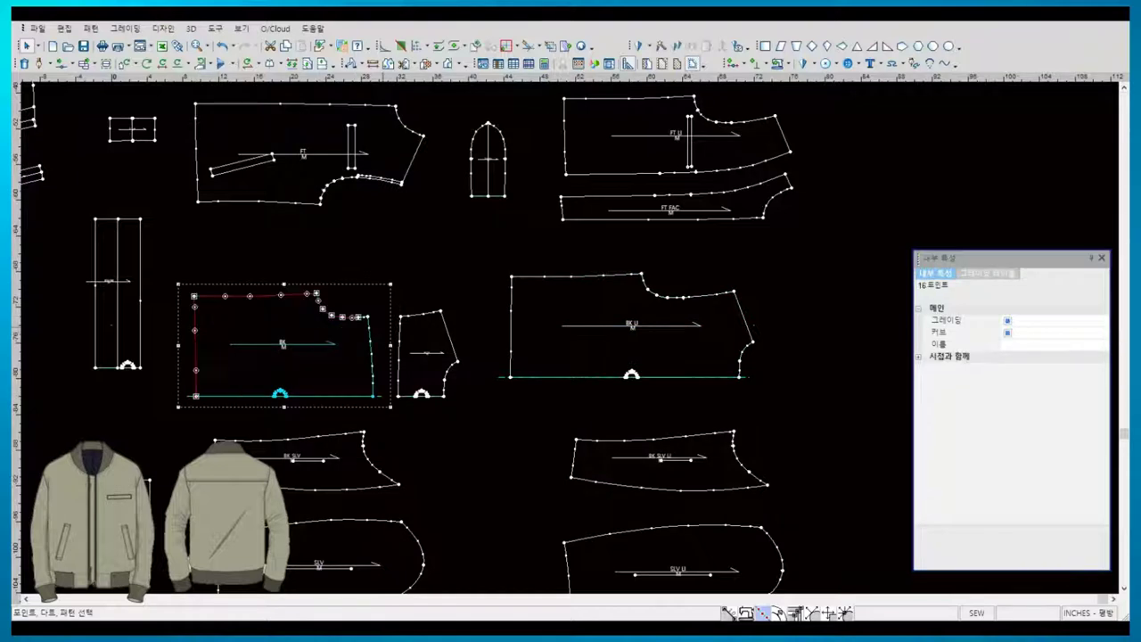
left_click(987, 272)
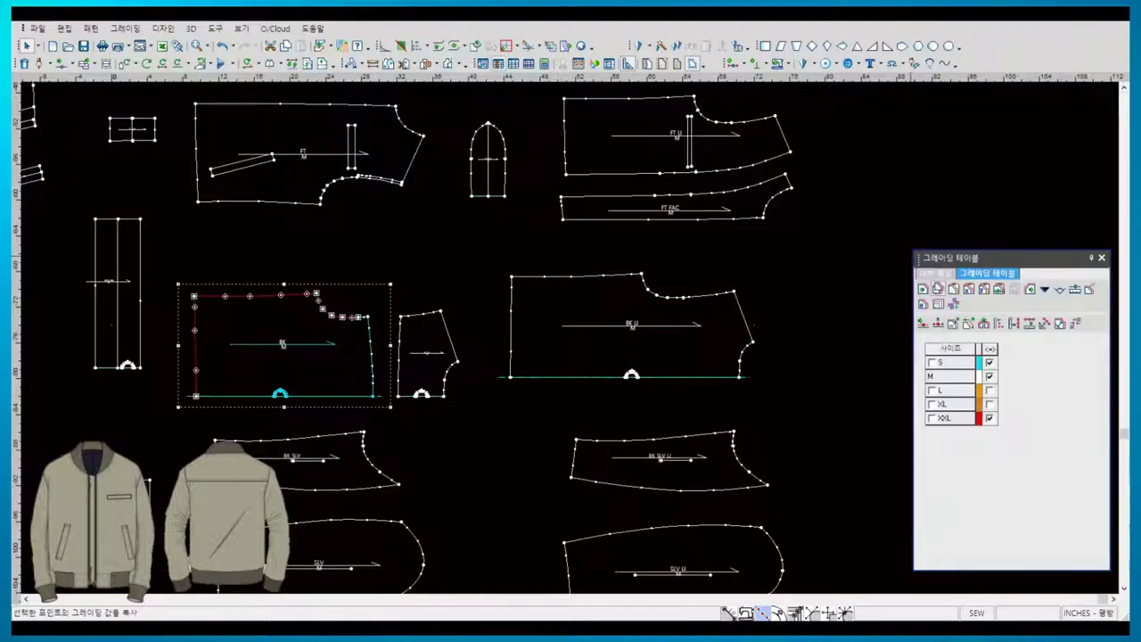
left_click_drag(510, 377, 682, 297)
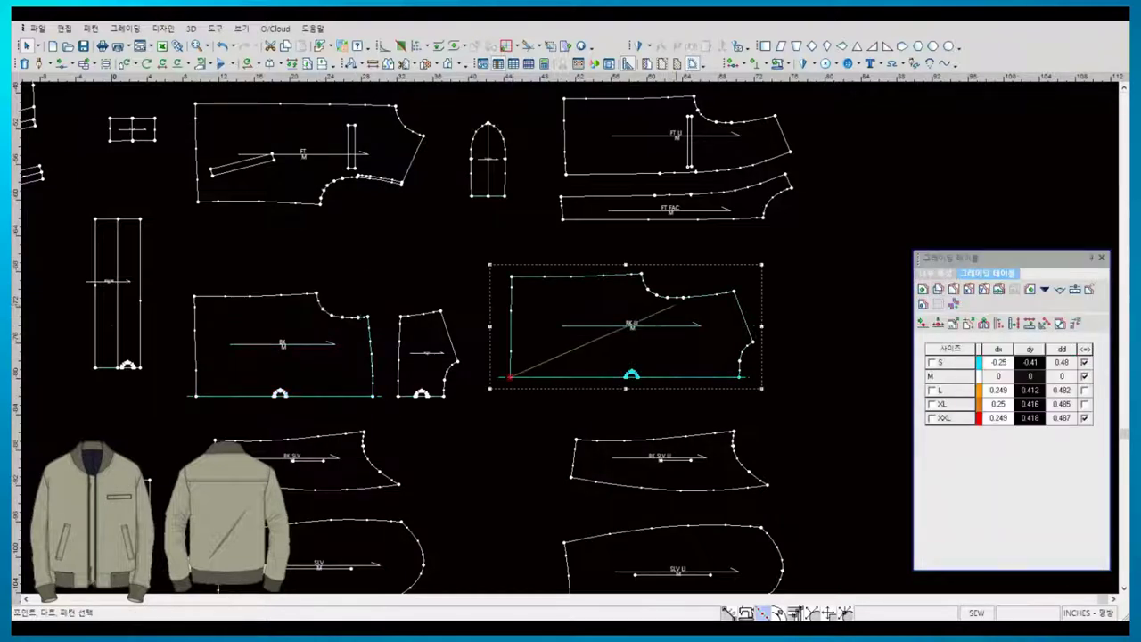
left_click(953, 288)
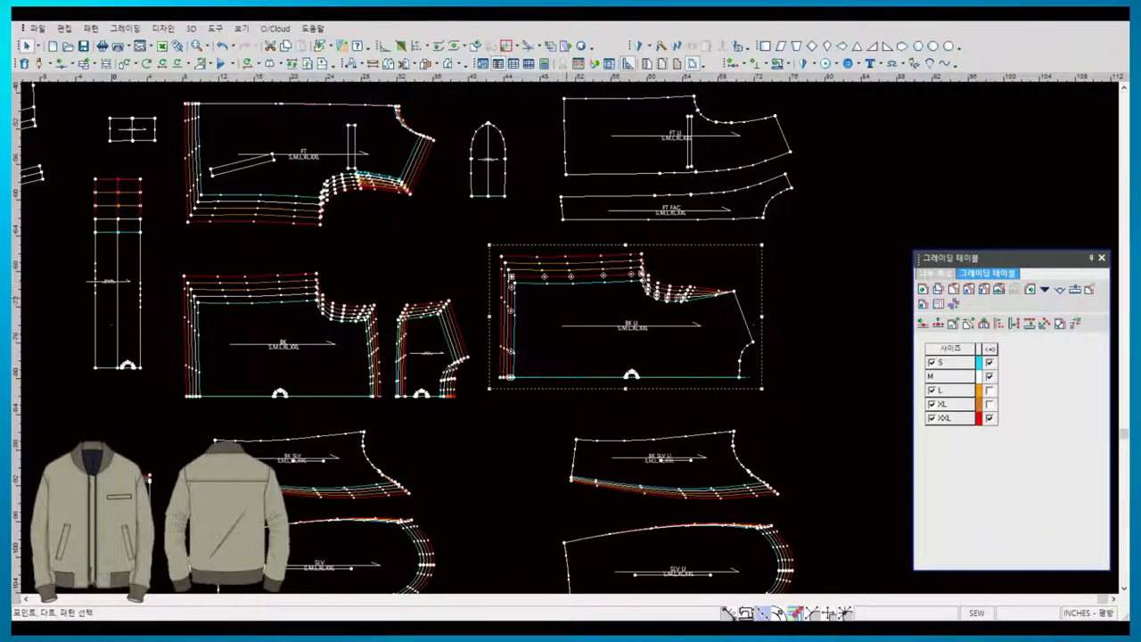
- Move the BK LI back lining piece to a new spot on the canvas
left_click(448, 356)
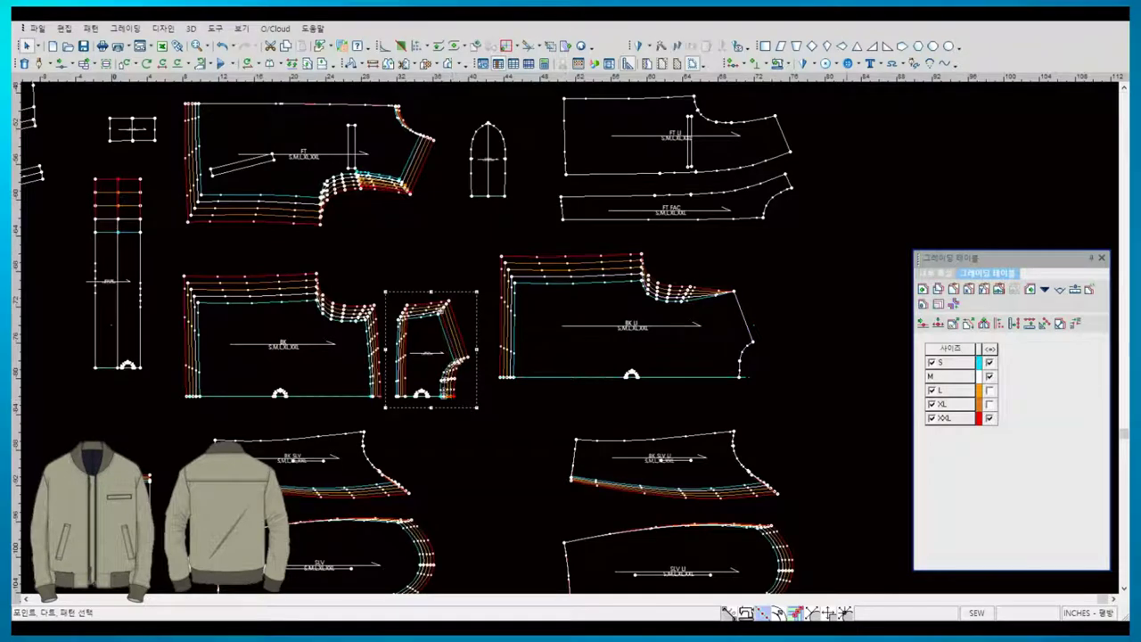
left_click(742, 352)
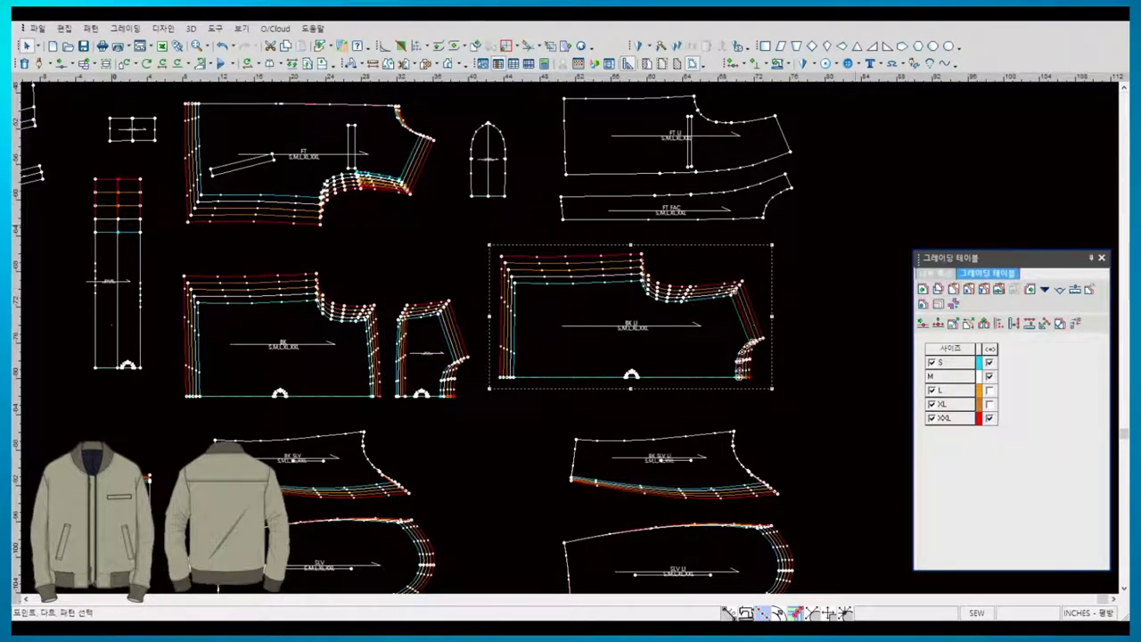
scroll(311, 365, "down", 1)
left_click(660, 352)
scroll(570, 356, "down", 1)
- Apply grading values to a front lining point with the Grading Tool
scroll(570, 357, "up", 2)
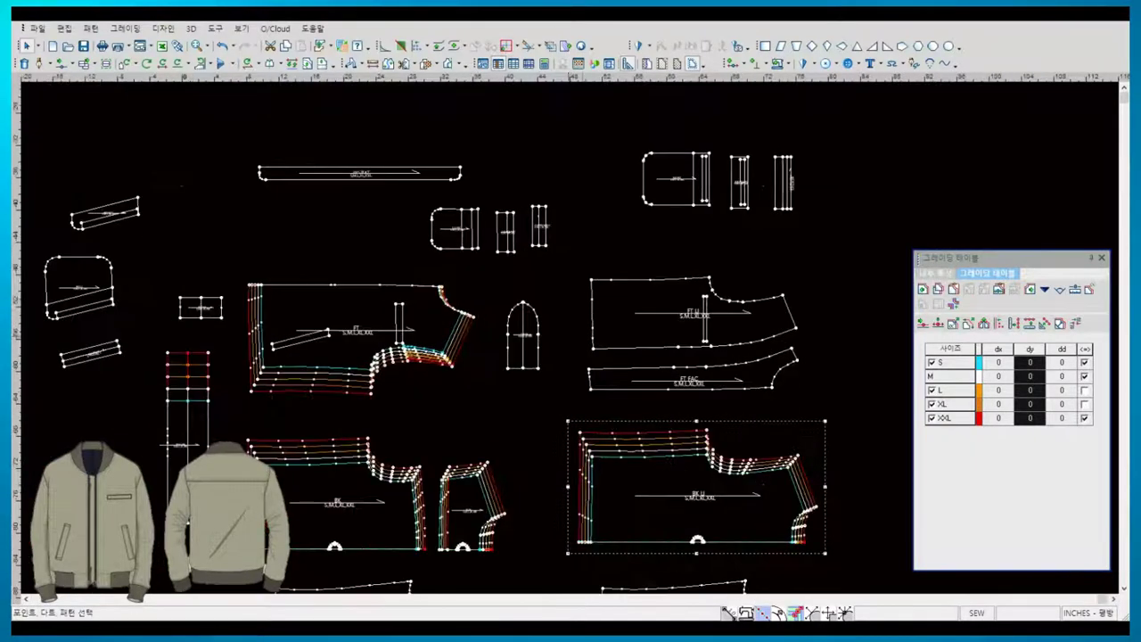
left_click(361, 339)
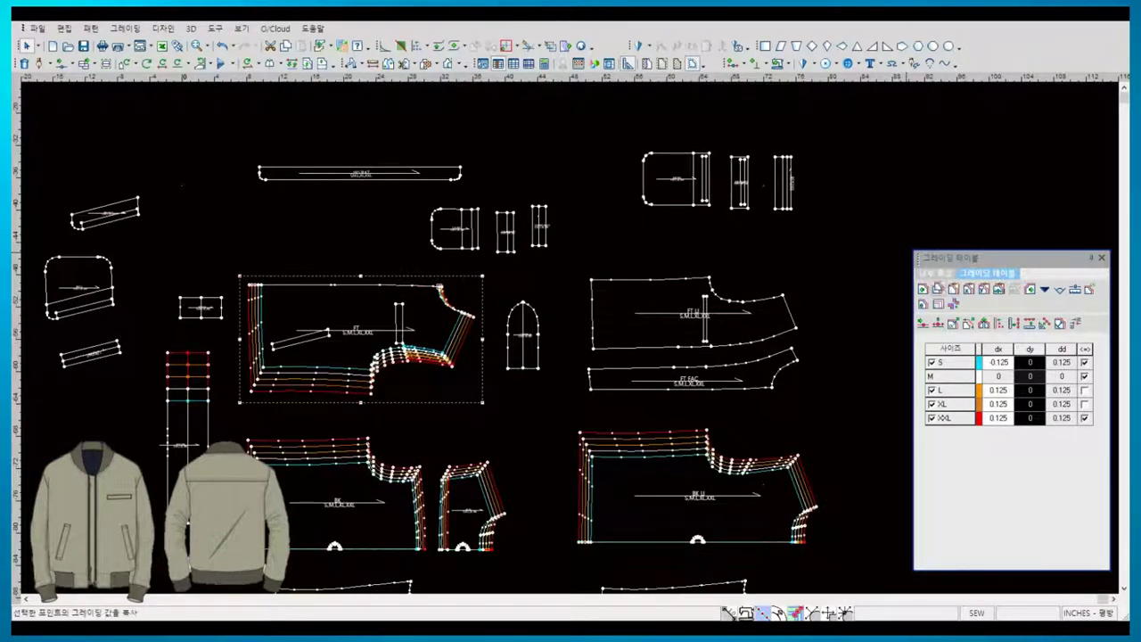
left_click(1074, 323)
left_click(771, 385)
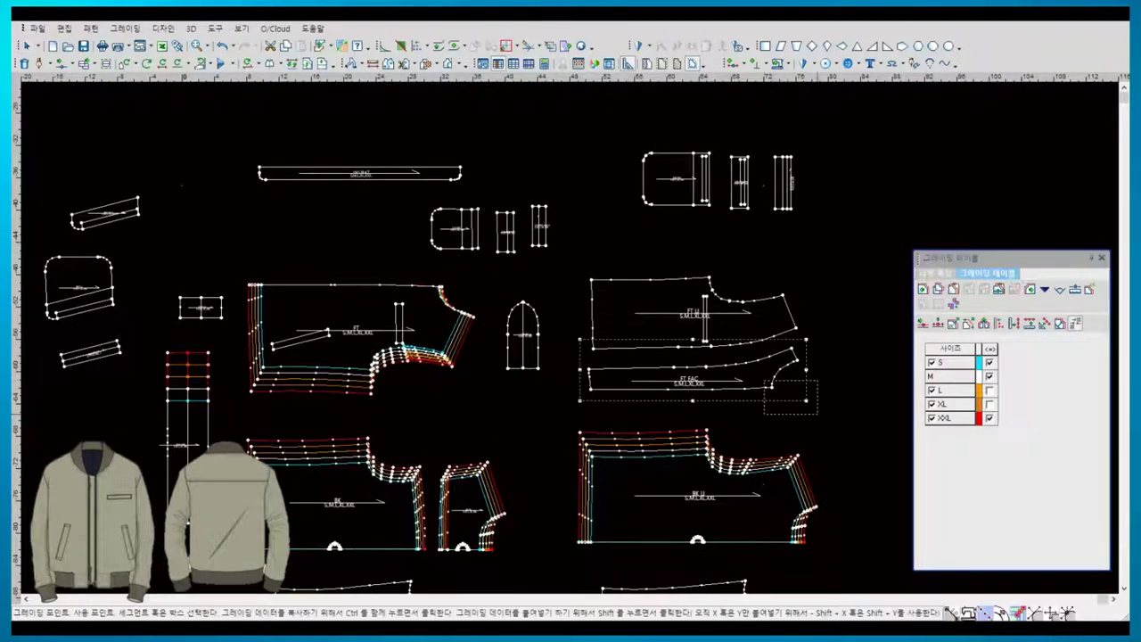
key("Return")
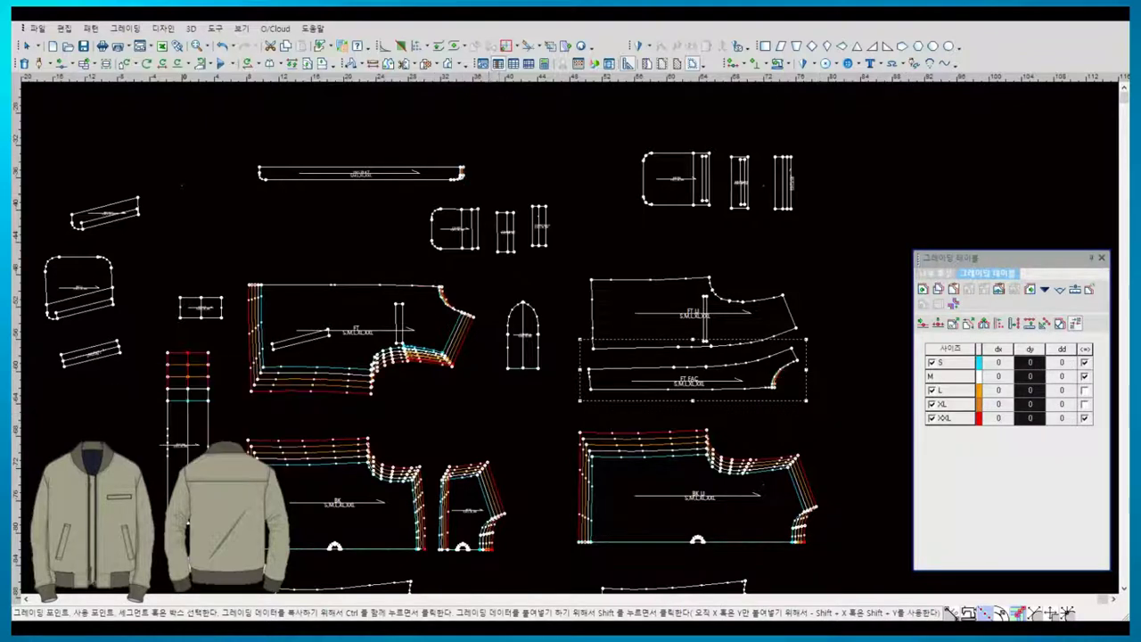
right_click(267, 226)
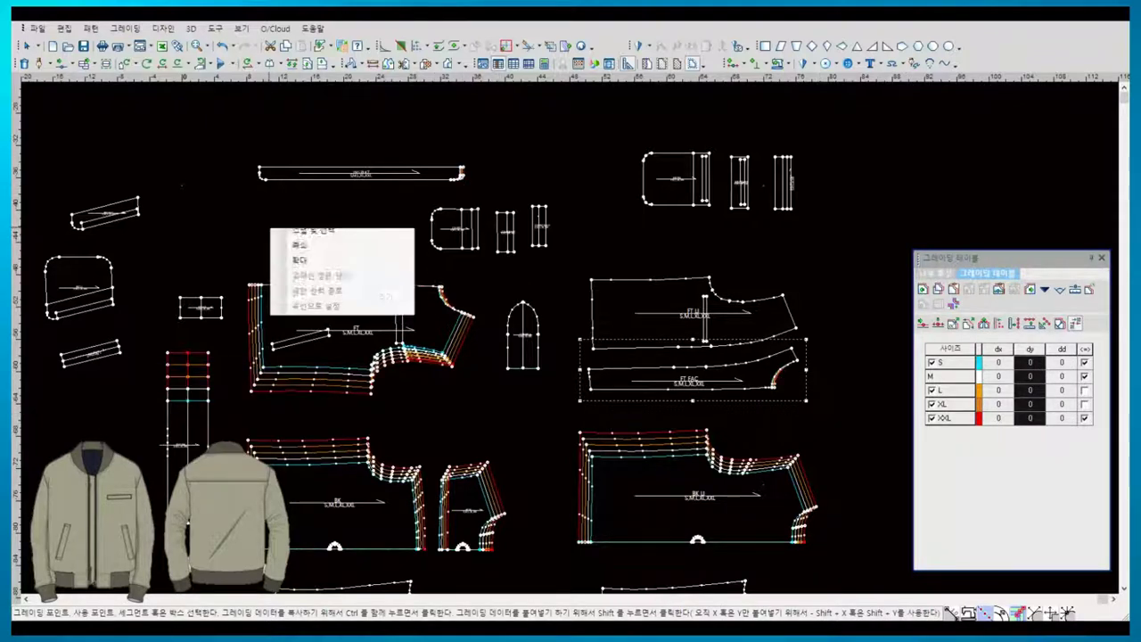
- Grade the long strip's end point and the left edges of FT LI and FT FAC
left_click(289, 234)
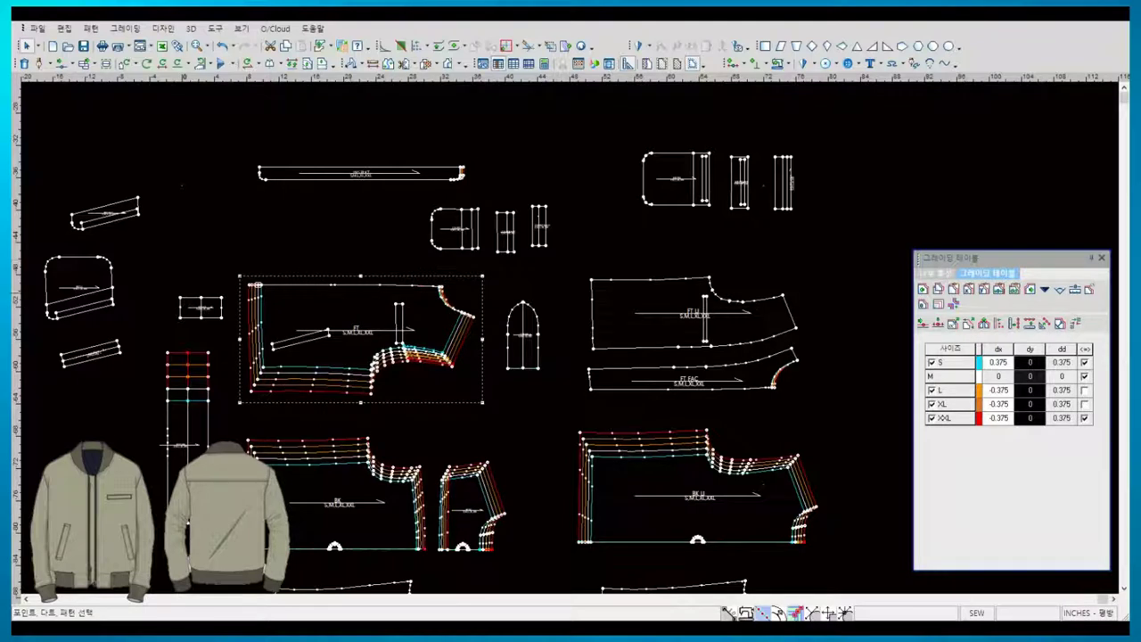
left_click(1074, 323)
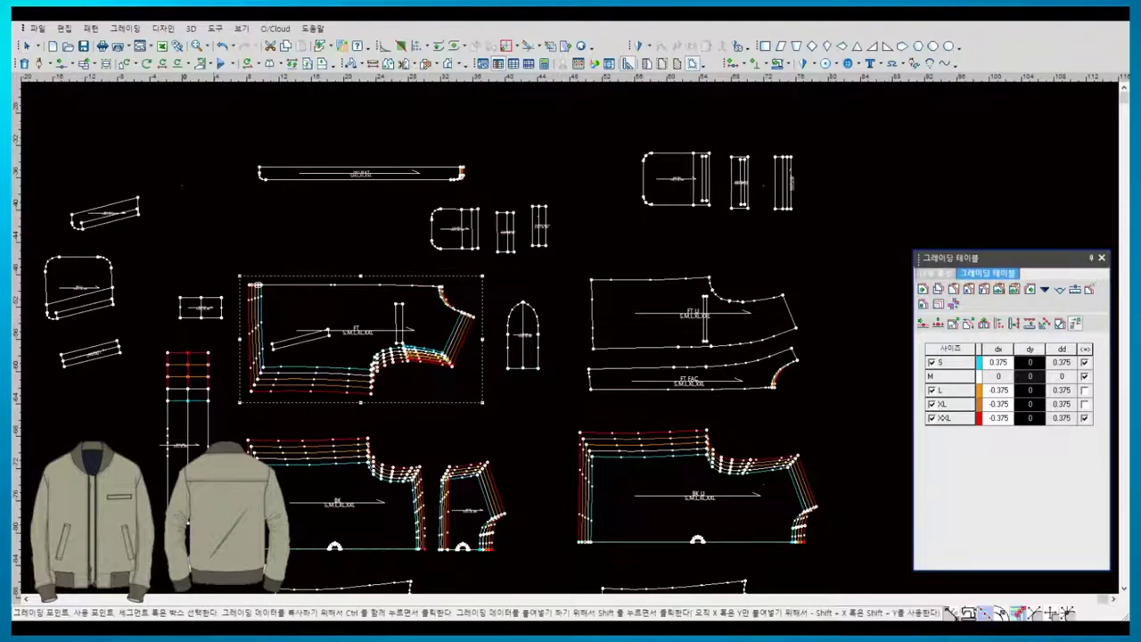
left_click(257, 172)
key("Return")
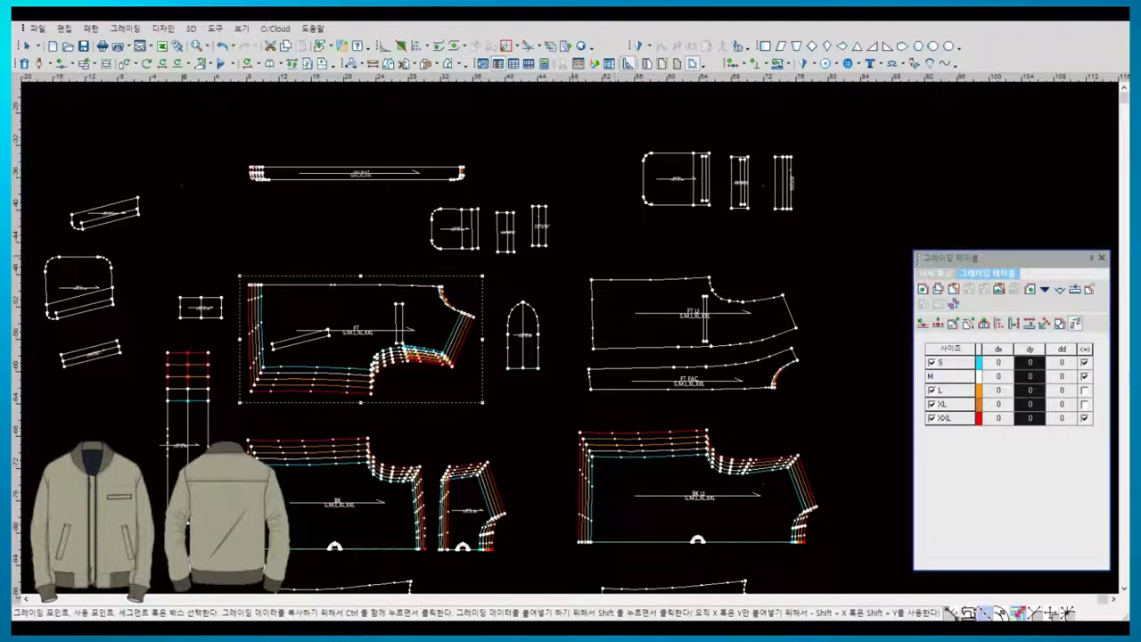
left_click_drag(574, 264, 620, 405)
key("Return")
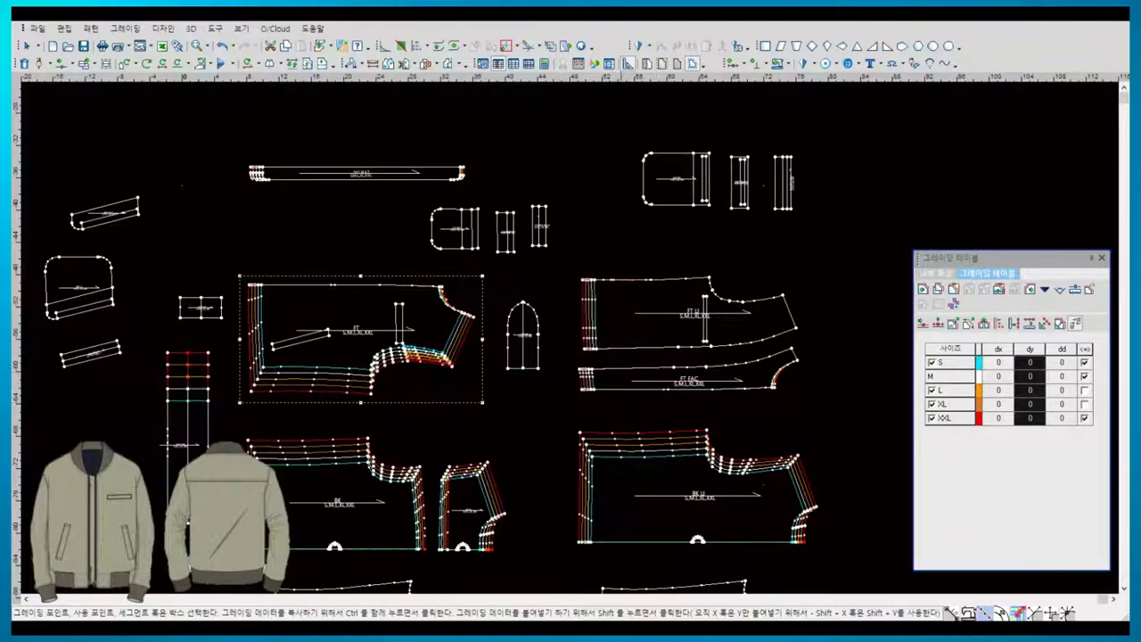
right_click(621, 241)
- Select the front lining and hide graded sizes, leaving only base size M
left_click(659, 259)
left_click(624, 278)
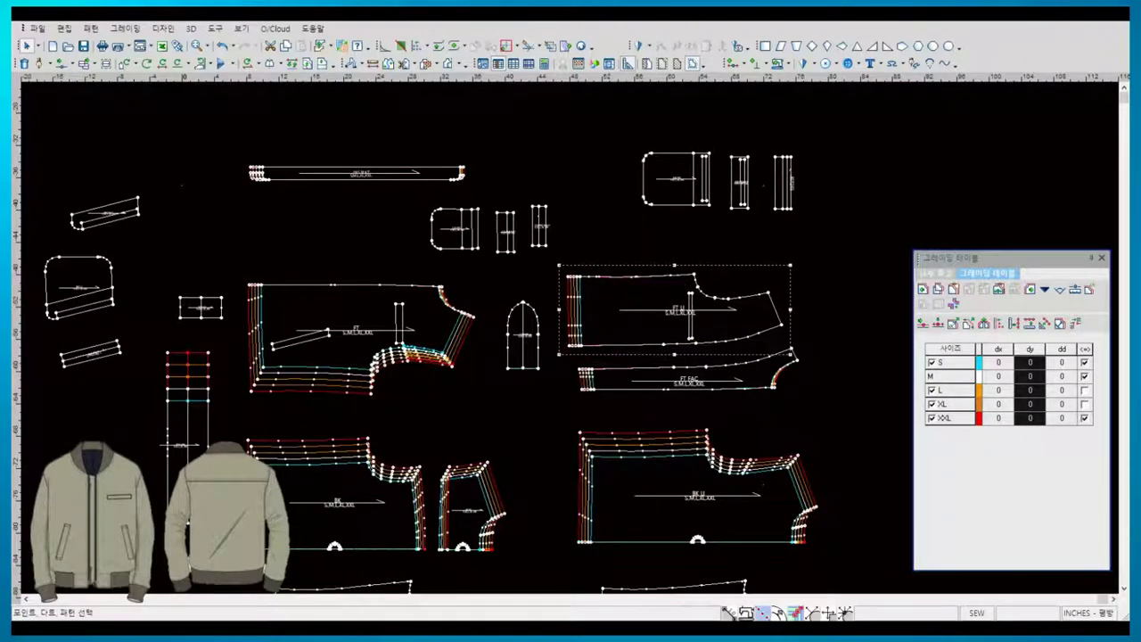
key("F5")
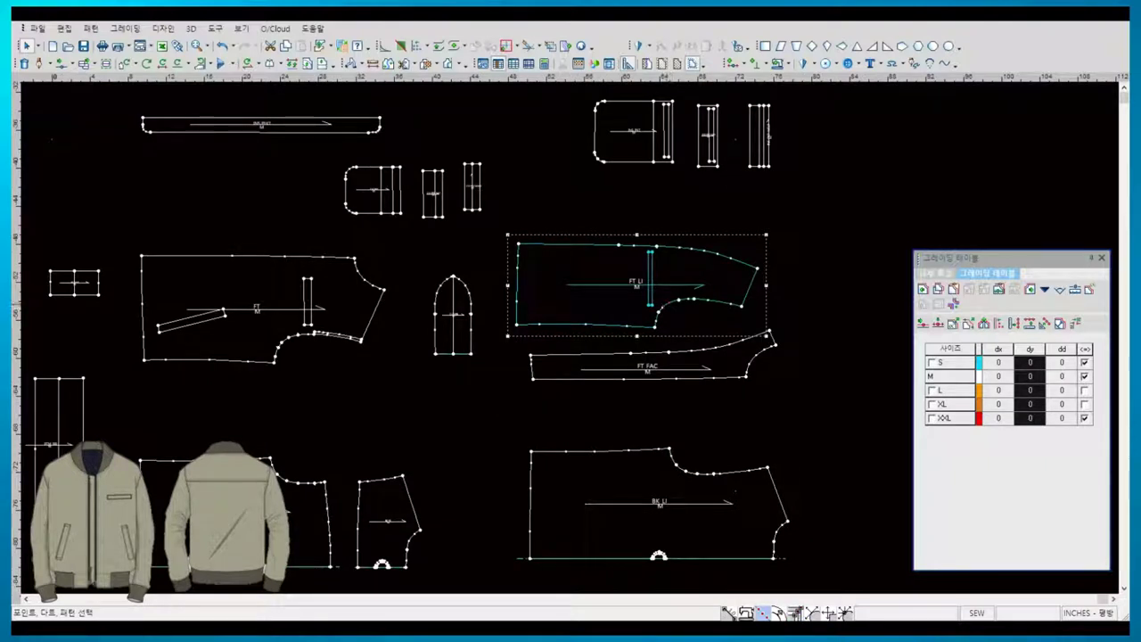
- Convert four FT LI curve points into grading points
left_click_drag(671, 300, 653, 324)
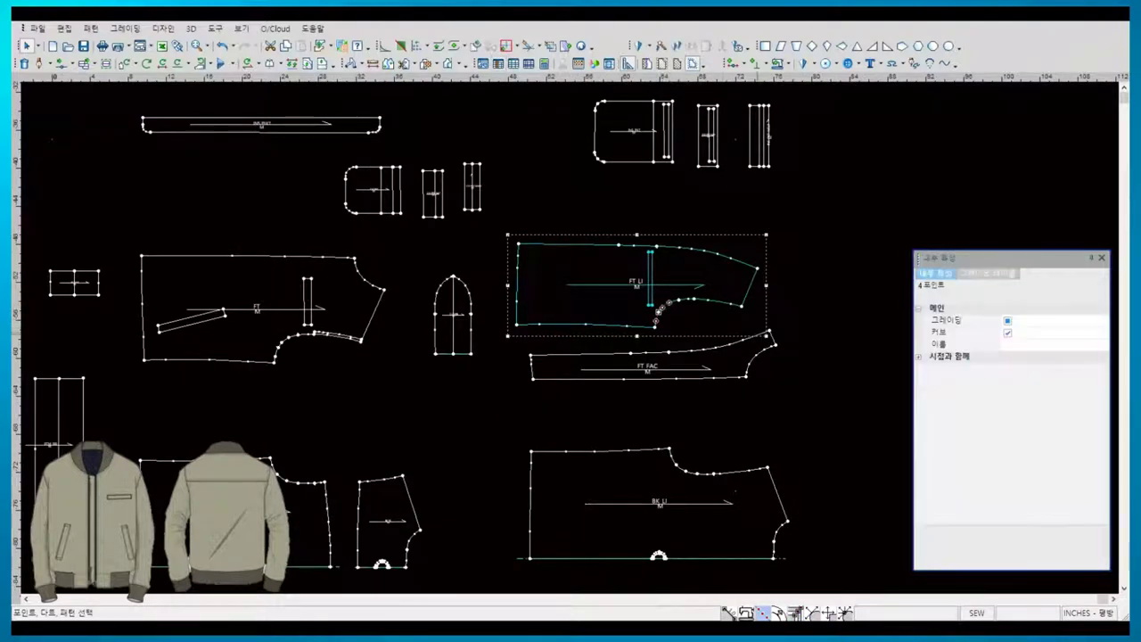
left_click(1008, 320)
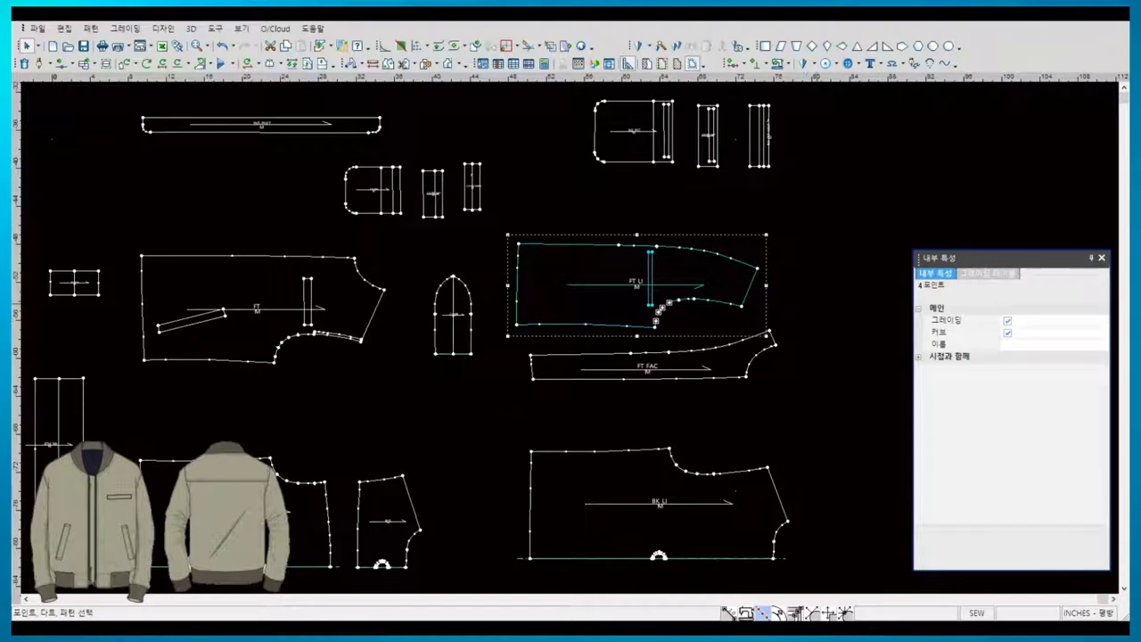
key("Escape")
- Copy the FT front piece's lower seam grading onto the FT LI front lining
left_click(383, 290)
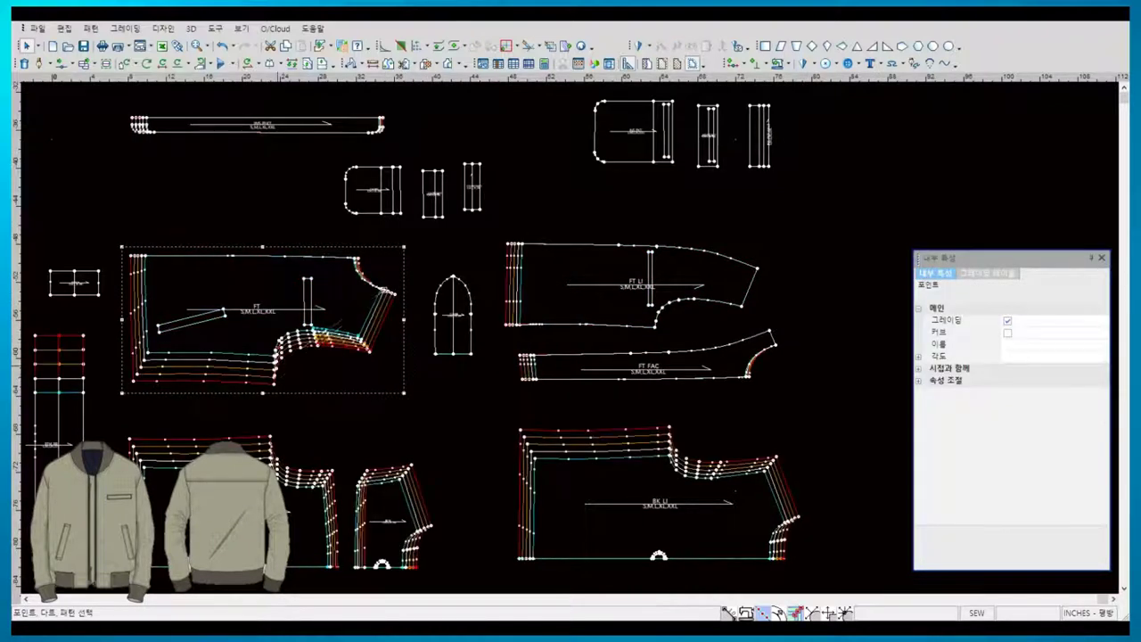
key("ctrl+shift+g")
left_click_drag(151, 352, 299, 366)
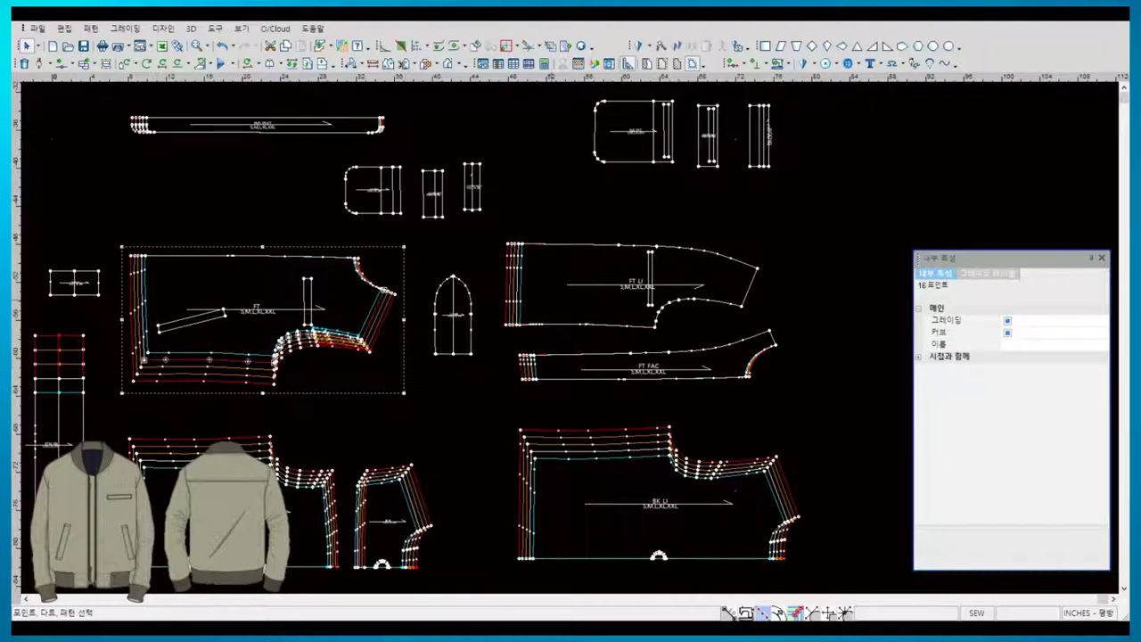
key("ctrl+shift+g")
left_click(987, 273)
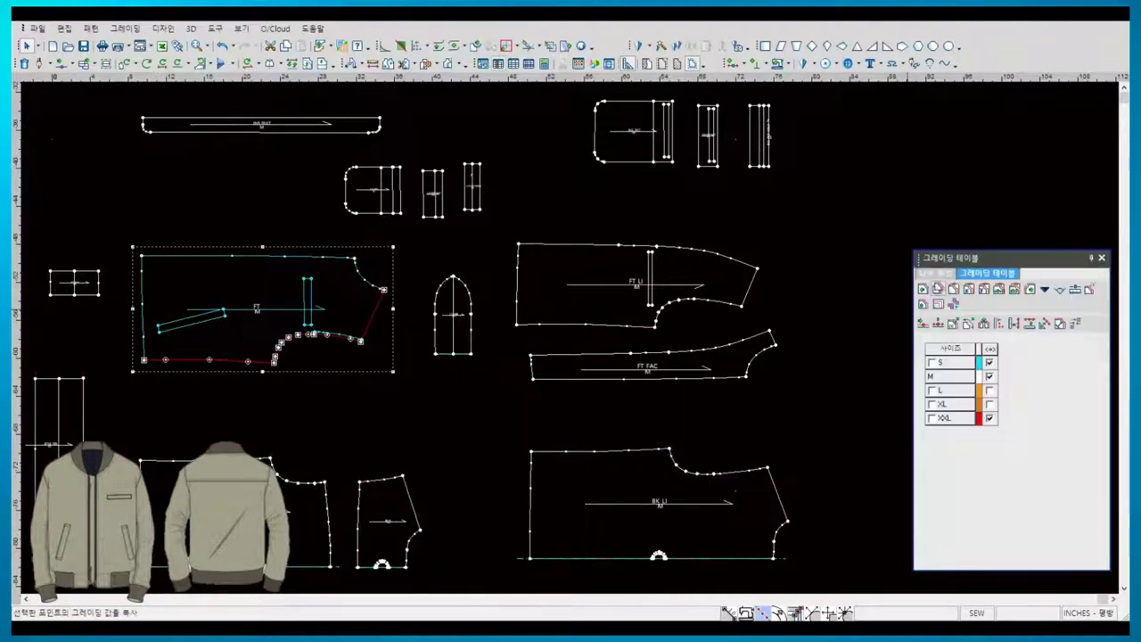
left_click(936, 289)
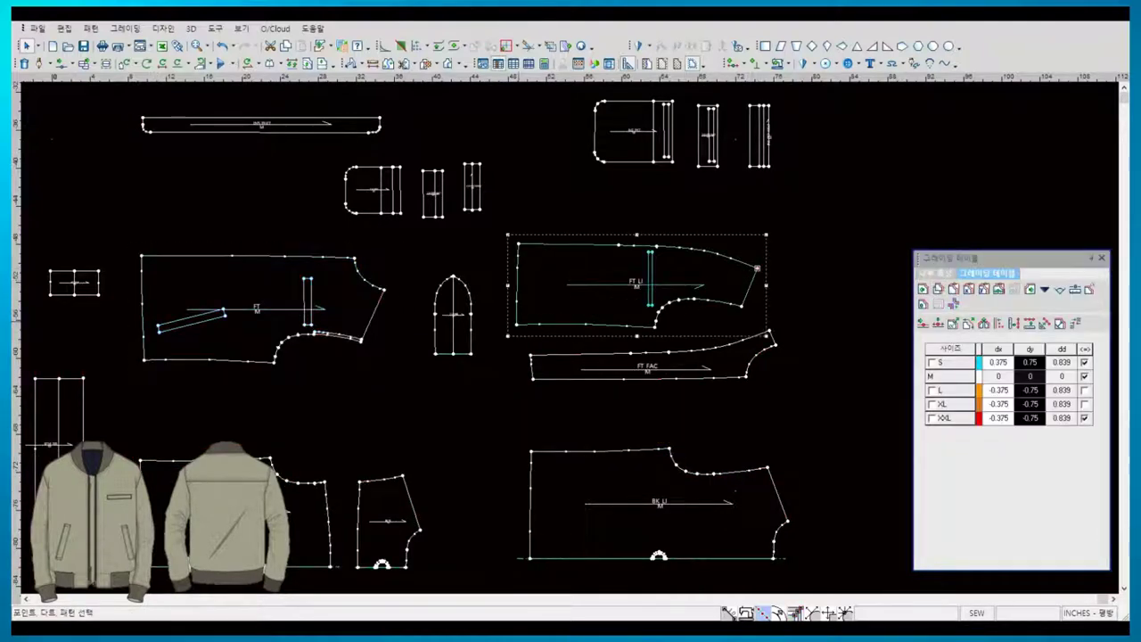
left_click(629, 323)
left_click(953, 289)
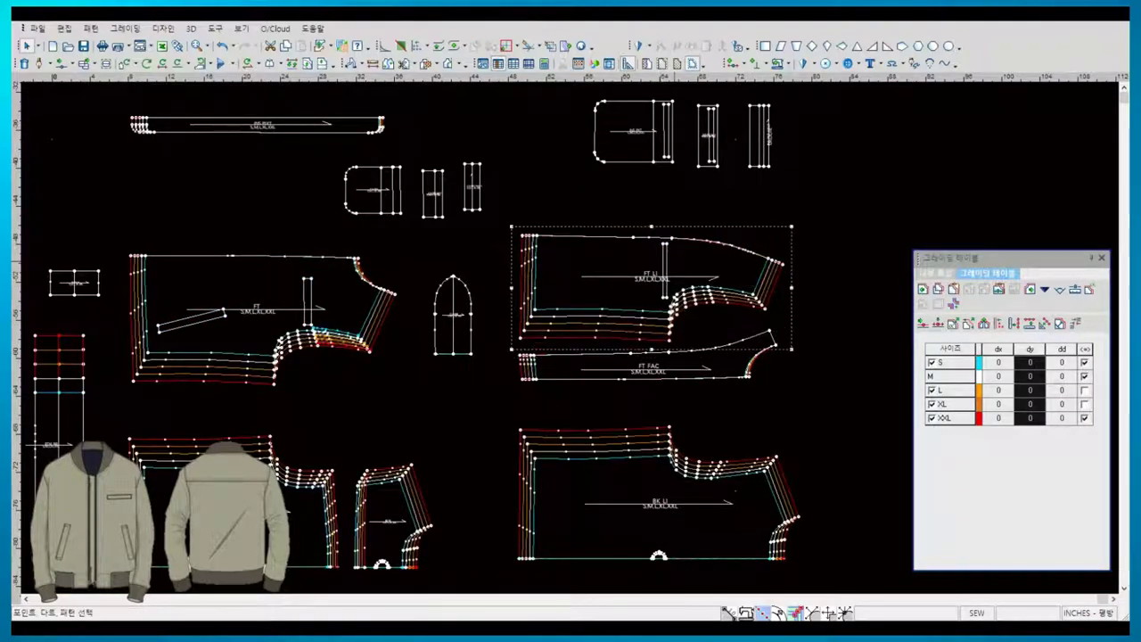
- Flip FT LI vertically and grade an extra point DX 0.375, DY -0.156
key("ctrl+shift+v")
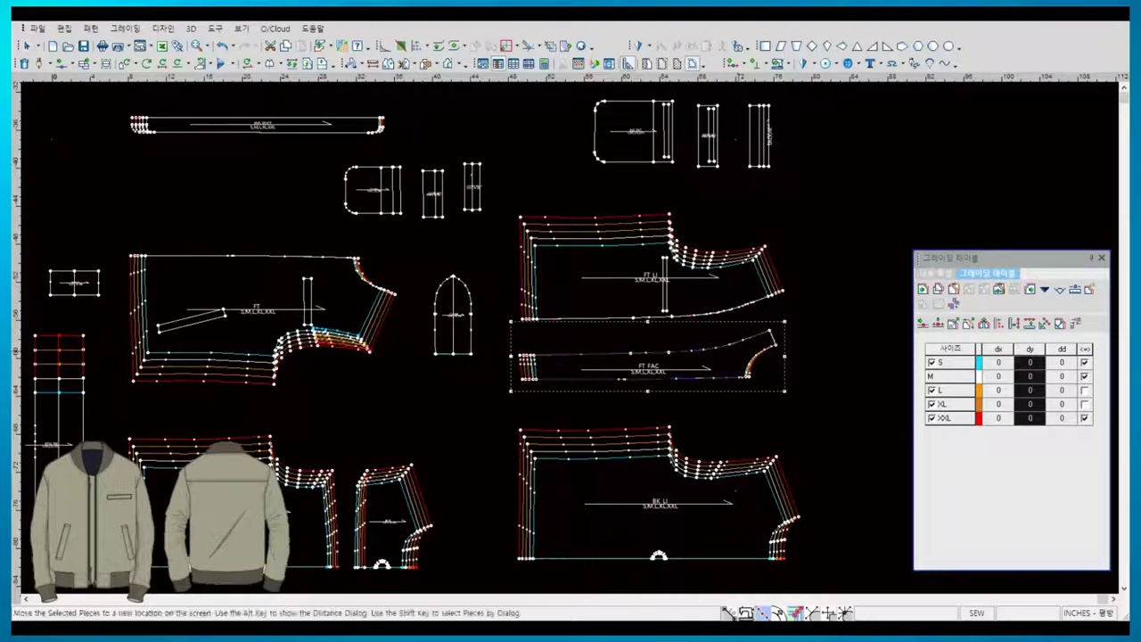
left_click(937, 288)
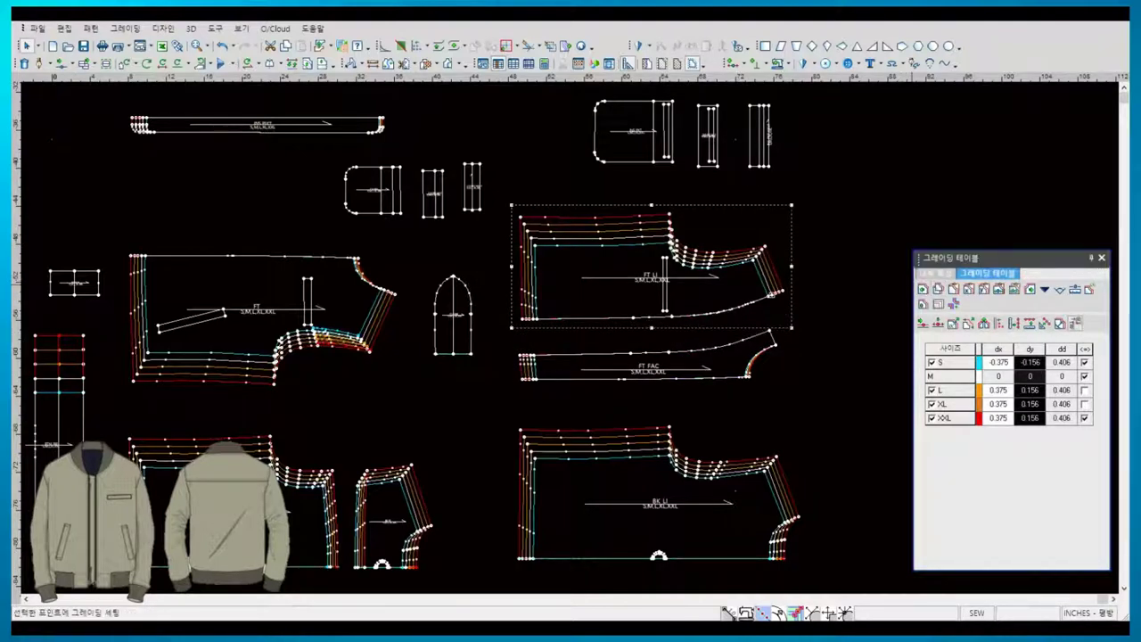
left_click(1075, 323)
left_click(768, 333)
key("Return")
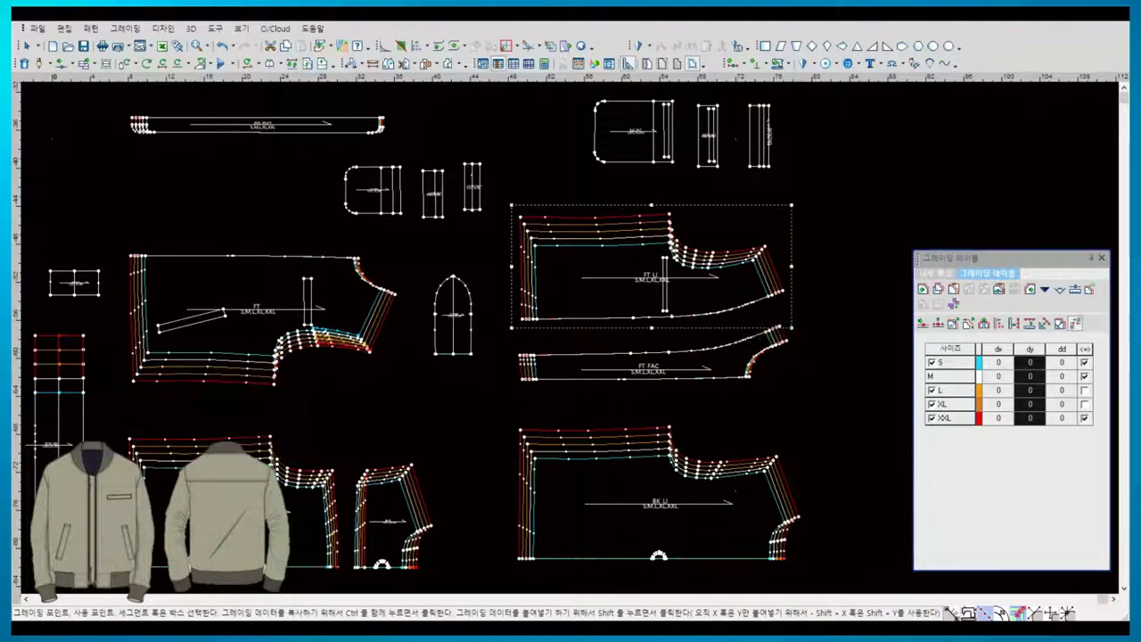
right_click(829, 296)
scroll(829, 296, "up", 1)
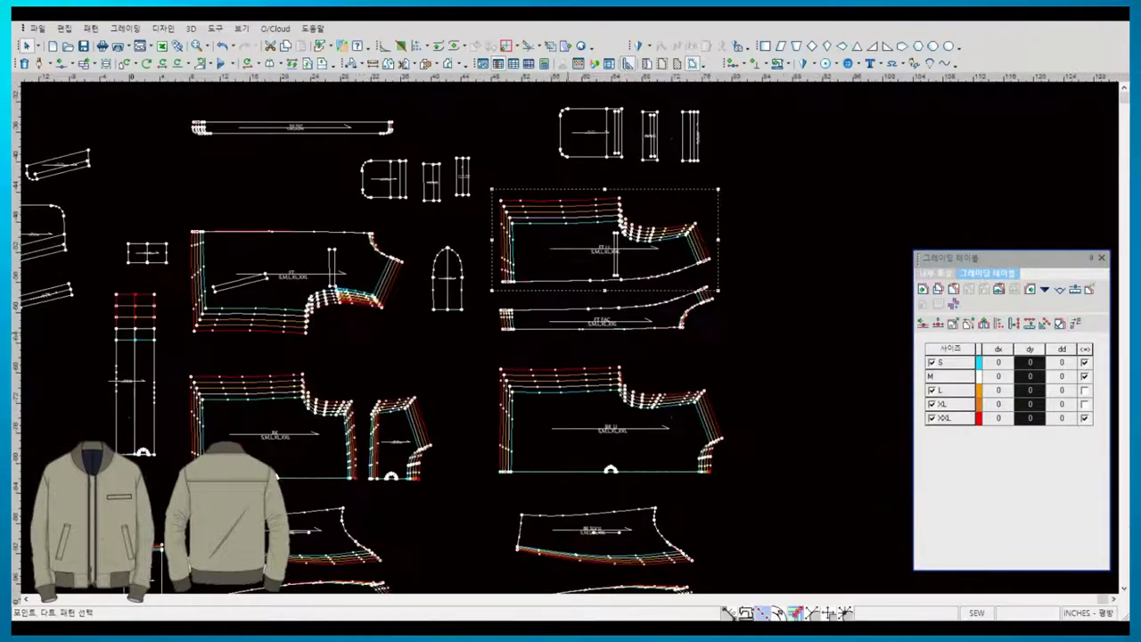
left_click(624, 307)
scroll(571, 339, "down", 1)
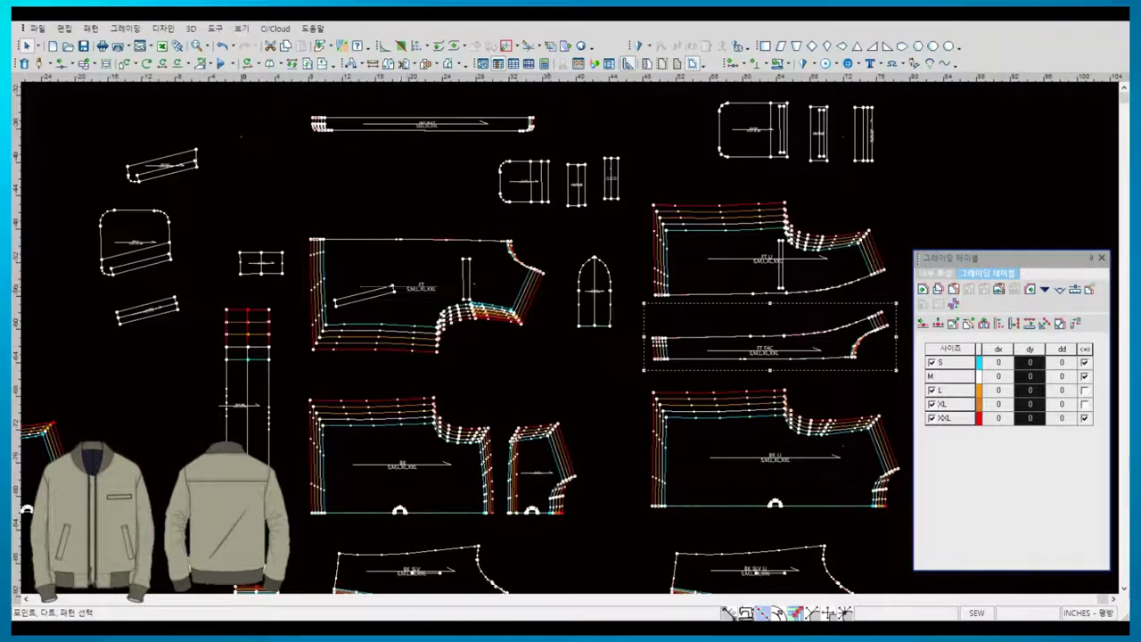
scroll(580, 191, "down", 1)
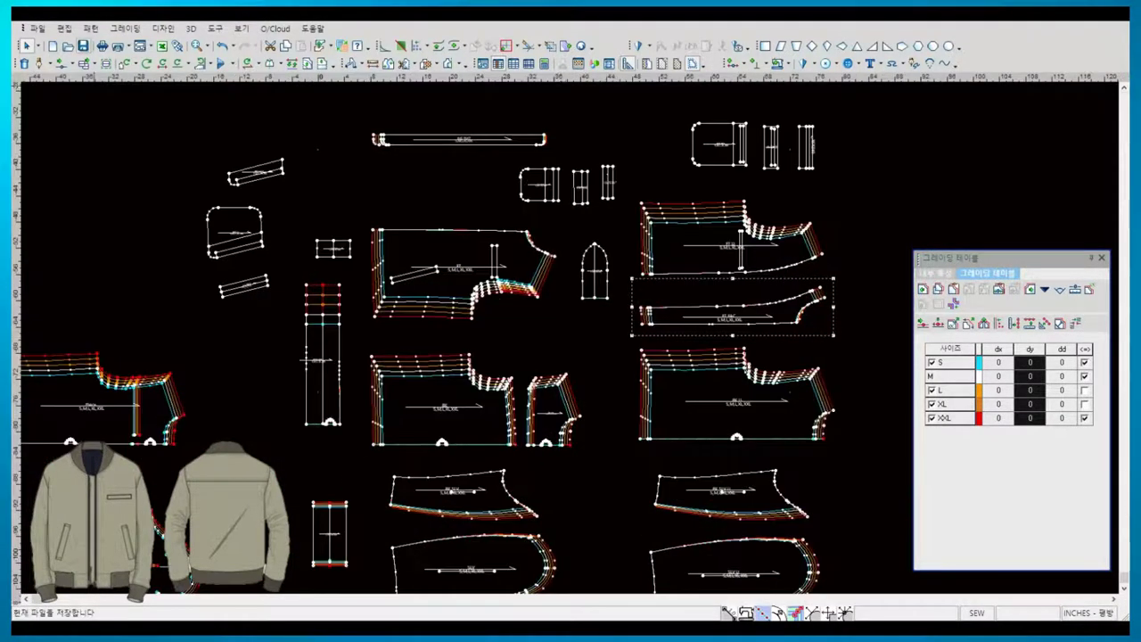
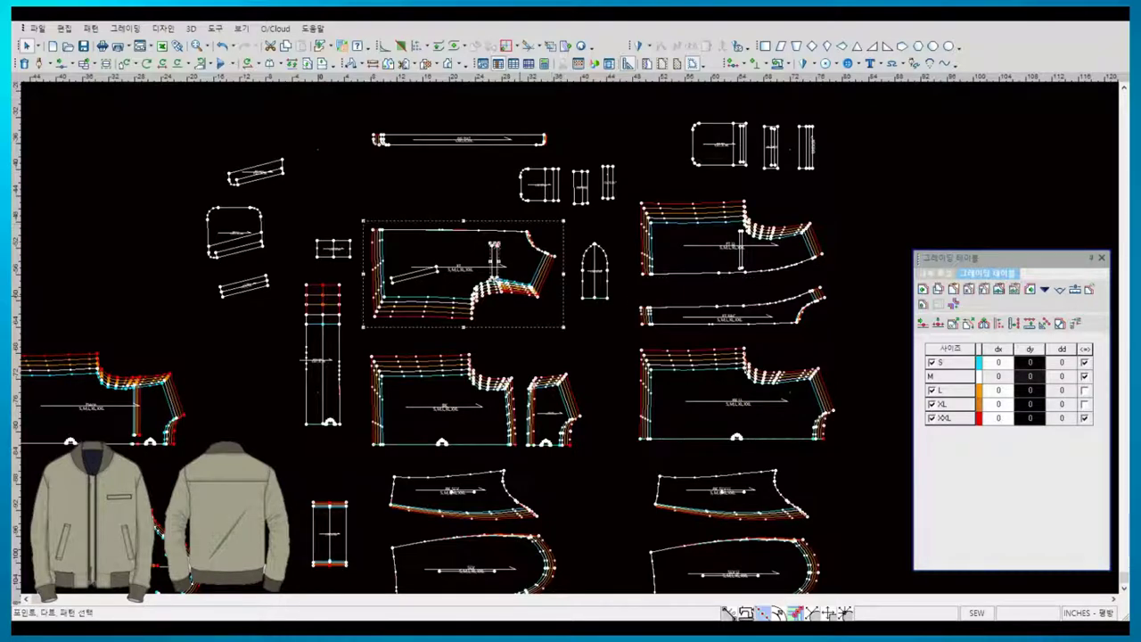
- Give the FT front piece point a size S dy grade of 0.25 and regrade all sizes
left_click(443, 230)
scroll(443, 230, "up", 3)
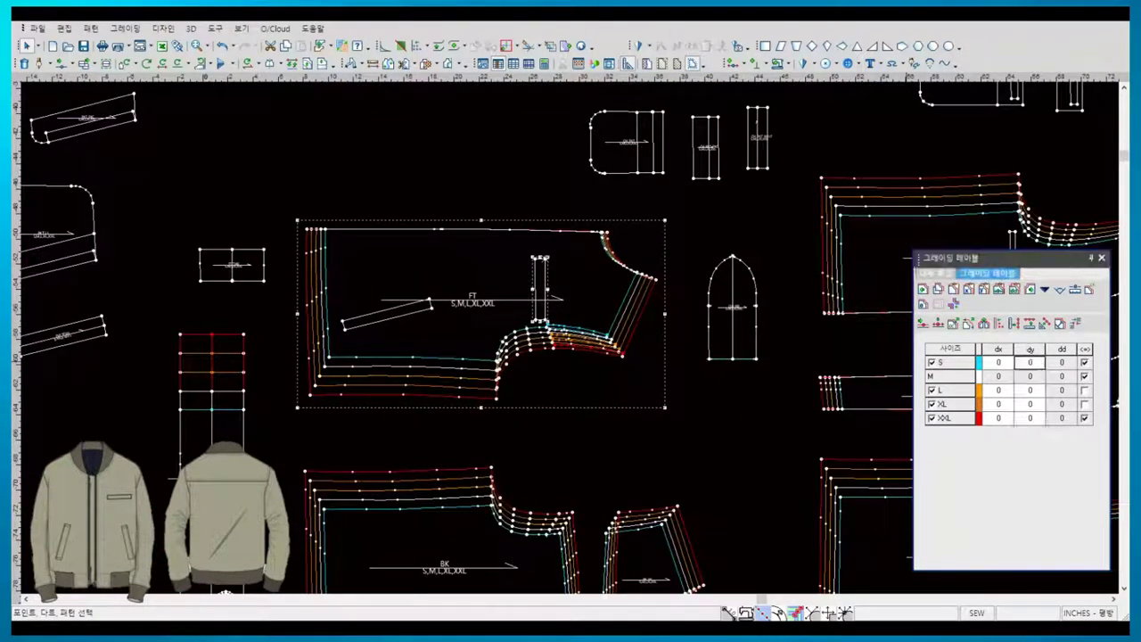
left_click(1029, 362)
type(".25")
key("Return")
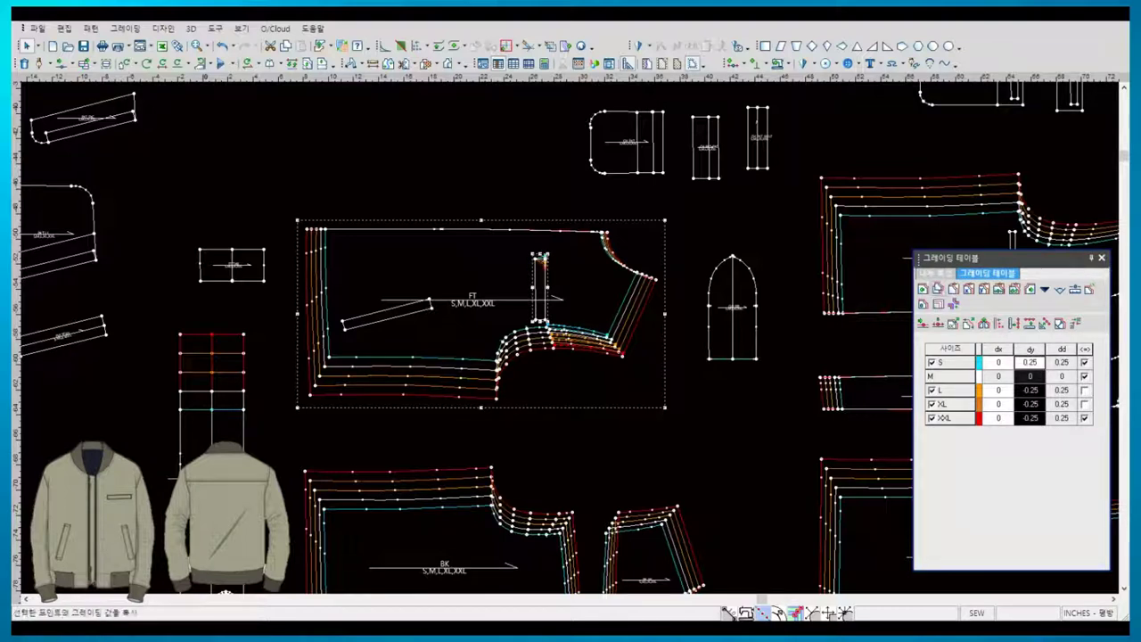
key("ctrl+z")
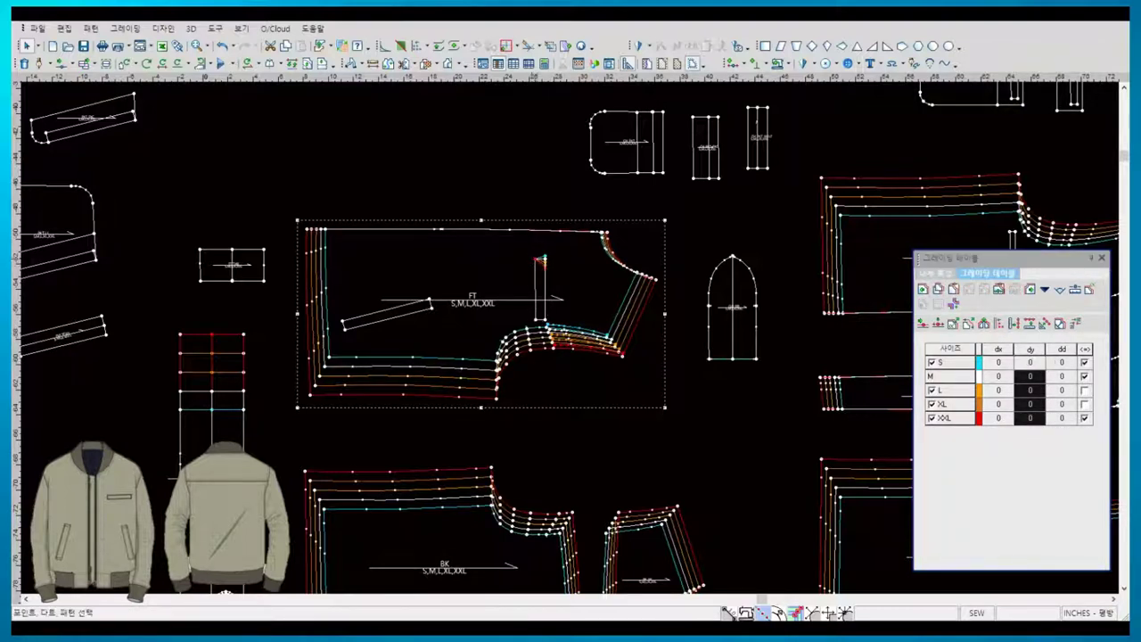
key("ctrl+y")
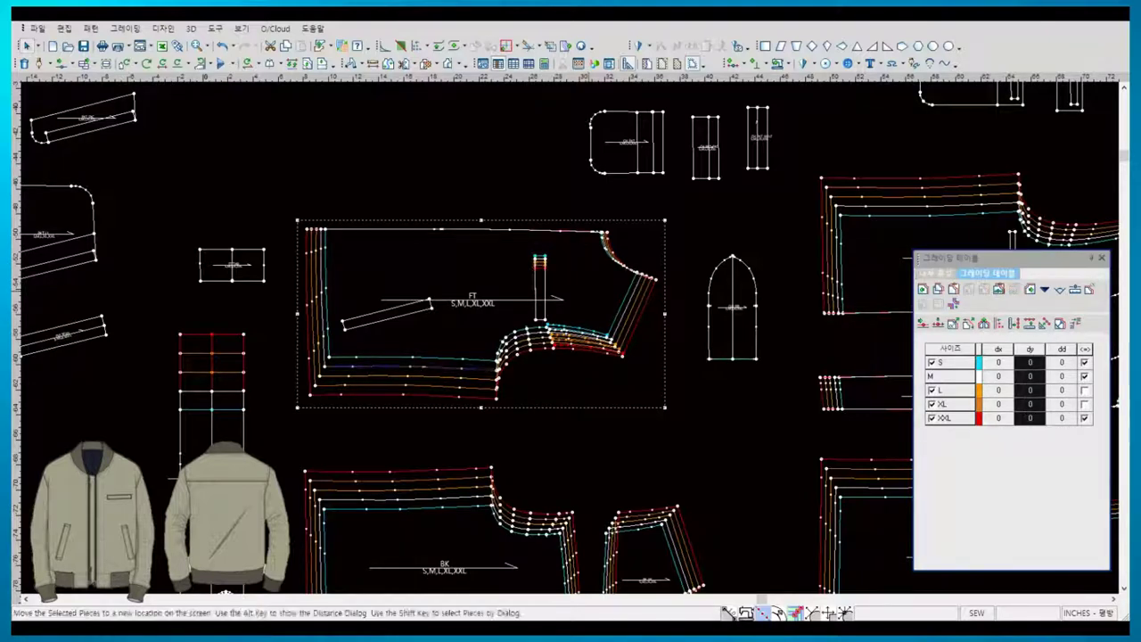
scroll(506, 237, "up", 2)
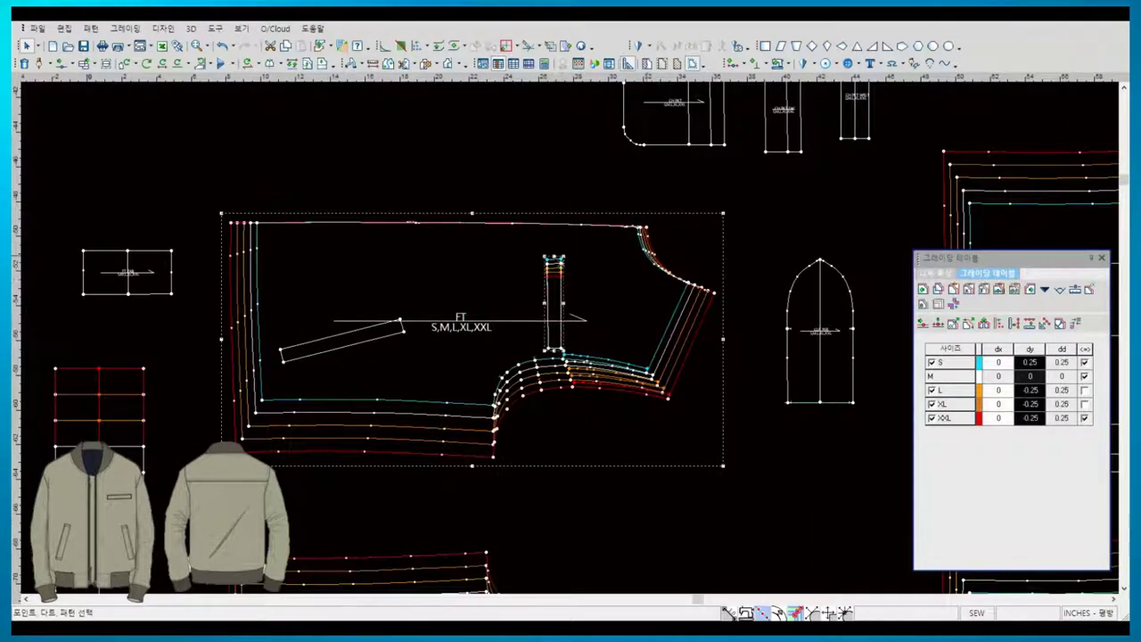
key("Return")
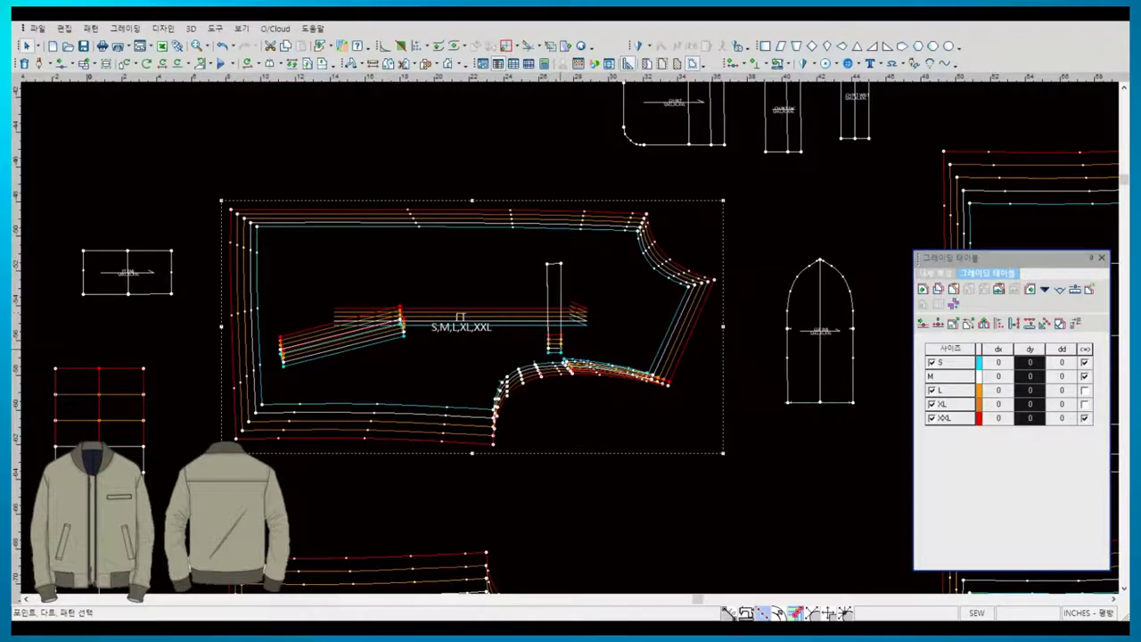
- Grade the narrow rectangle point with S dy 0.25, L dy 0 and XL dy -0.375
left_click(554, 354)
left_click(1029, 390)
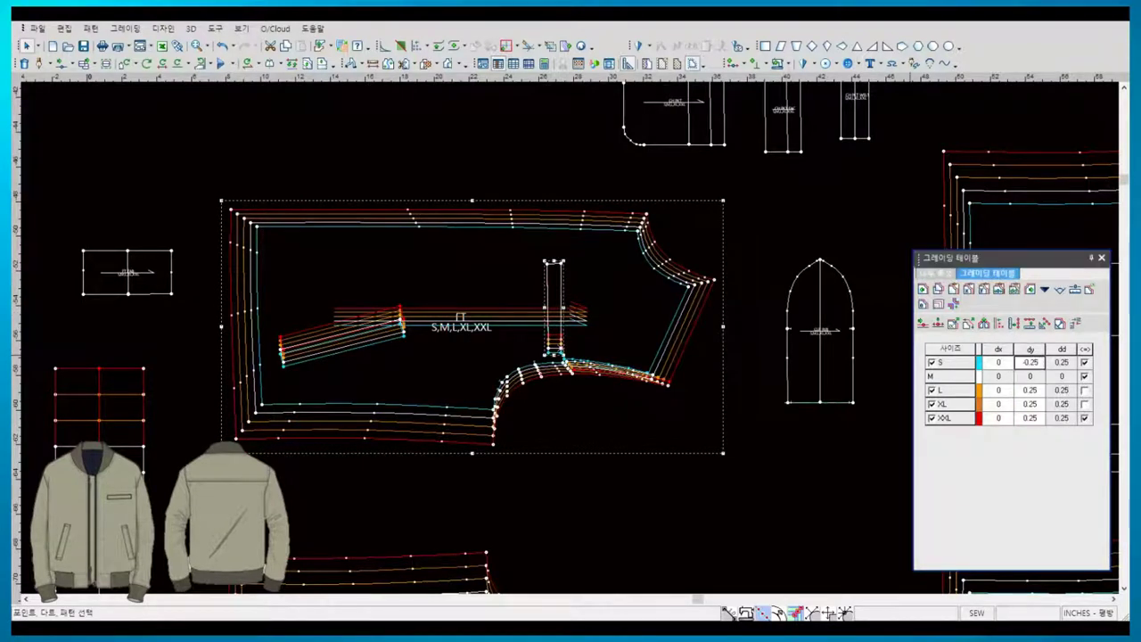
left_click(1030, 361)
key("BackSpace")
left_click(1030, 390)
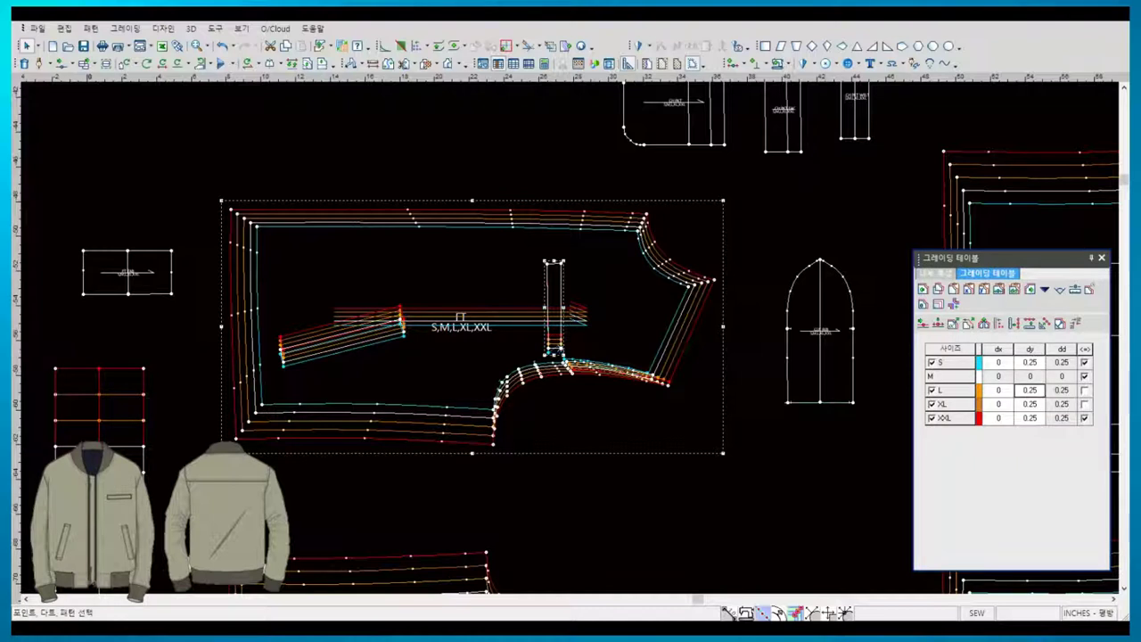
type("0")
left_click(1030, 404)
key("BackSpace")
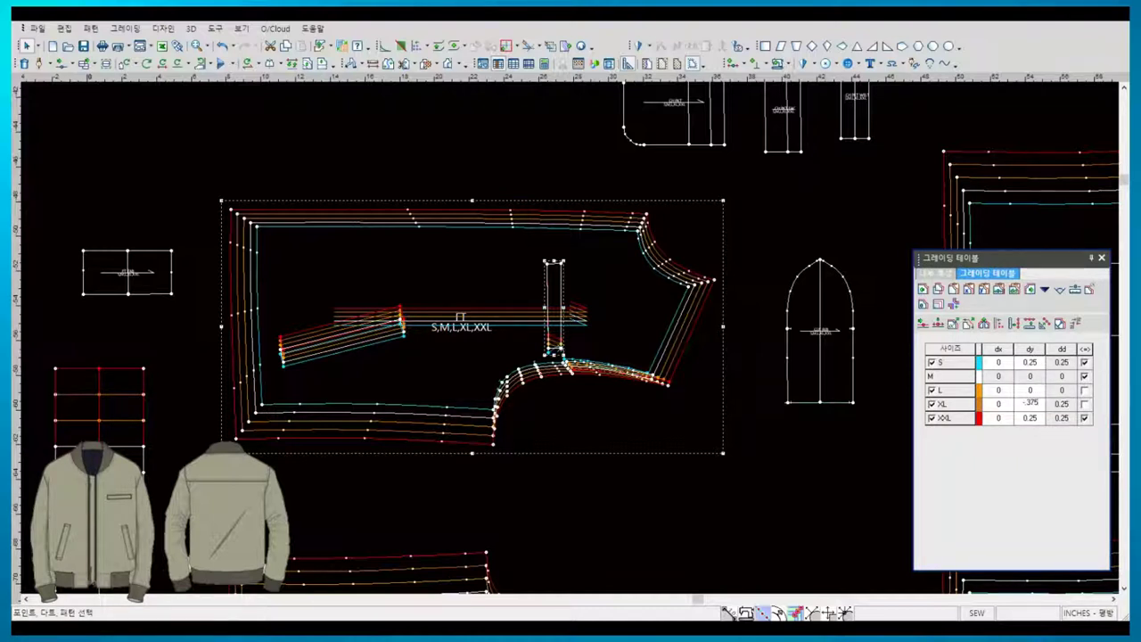
key("Return")
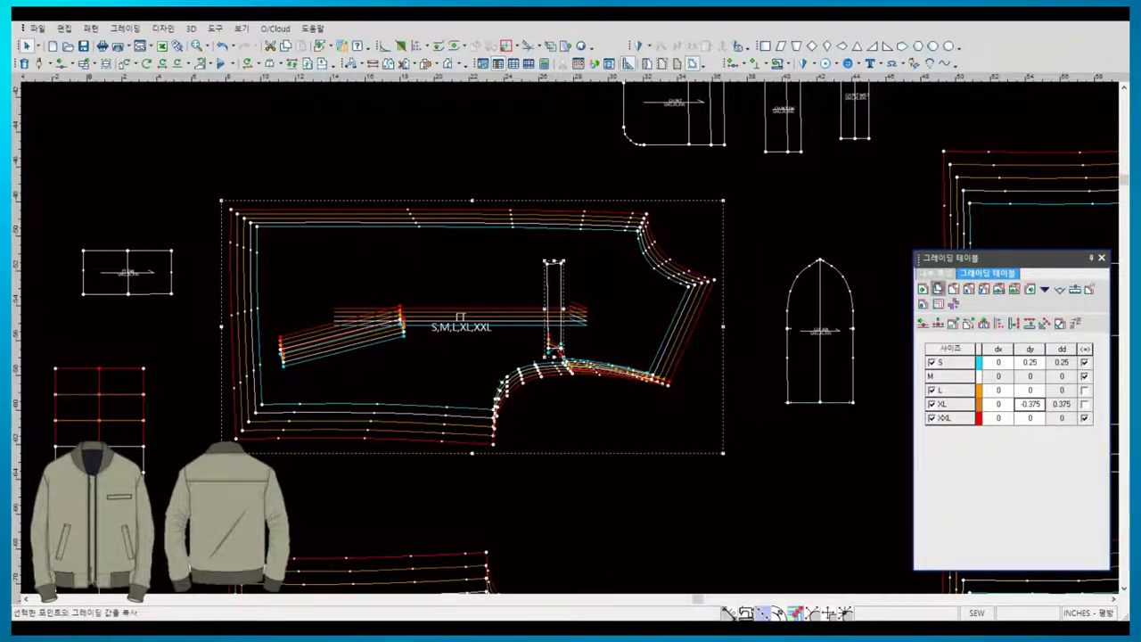
scroll(602, 553, "up", 1)
- Try selecting the pocket pieces and their bottom points, then leave the grading tool
scroll(541, 298, "up", 1)
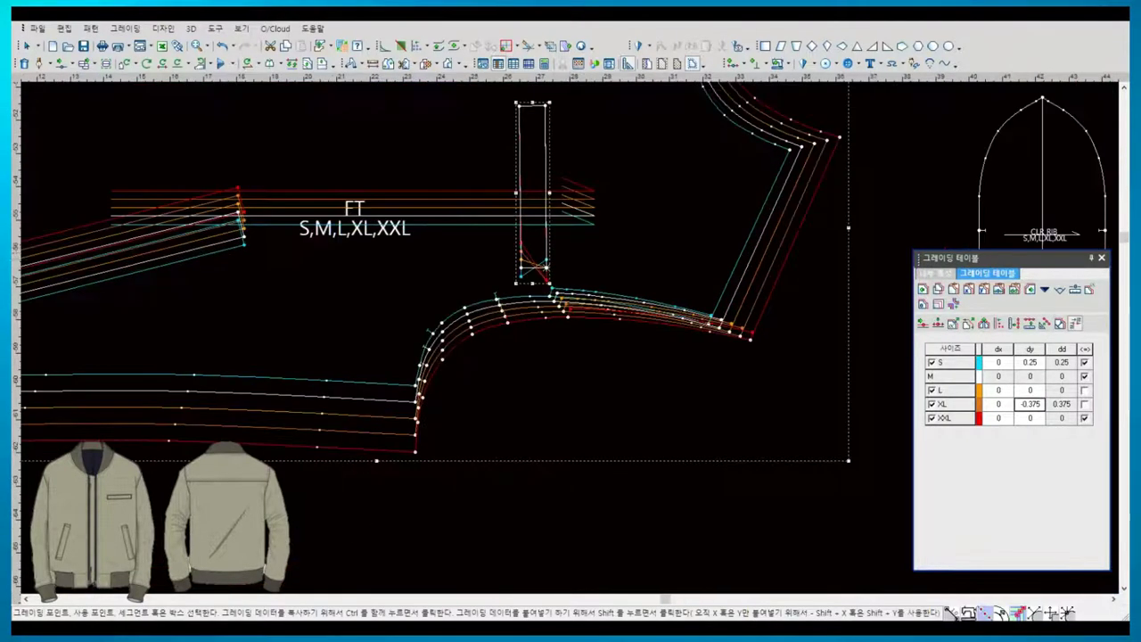
left_click(533, 272)
right_click(609, 245)
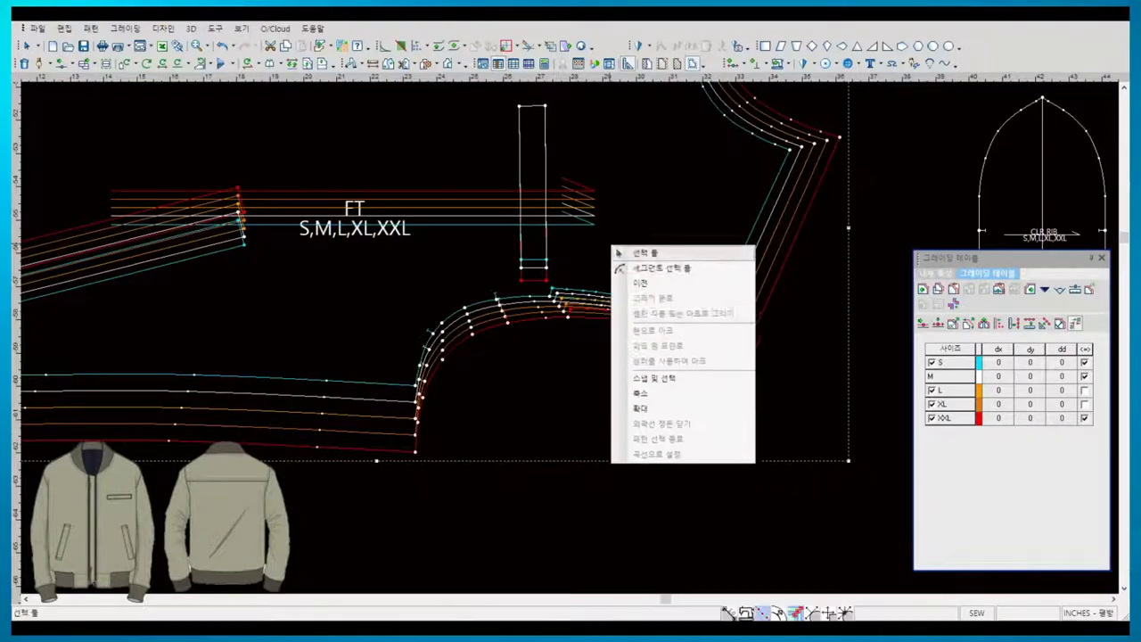
scroll(499, 524, "down", 2)
scroll(499, 524, "down", 1)
scroll(499, 524, "down", 1)
scroll(703, 347, "up", 1)
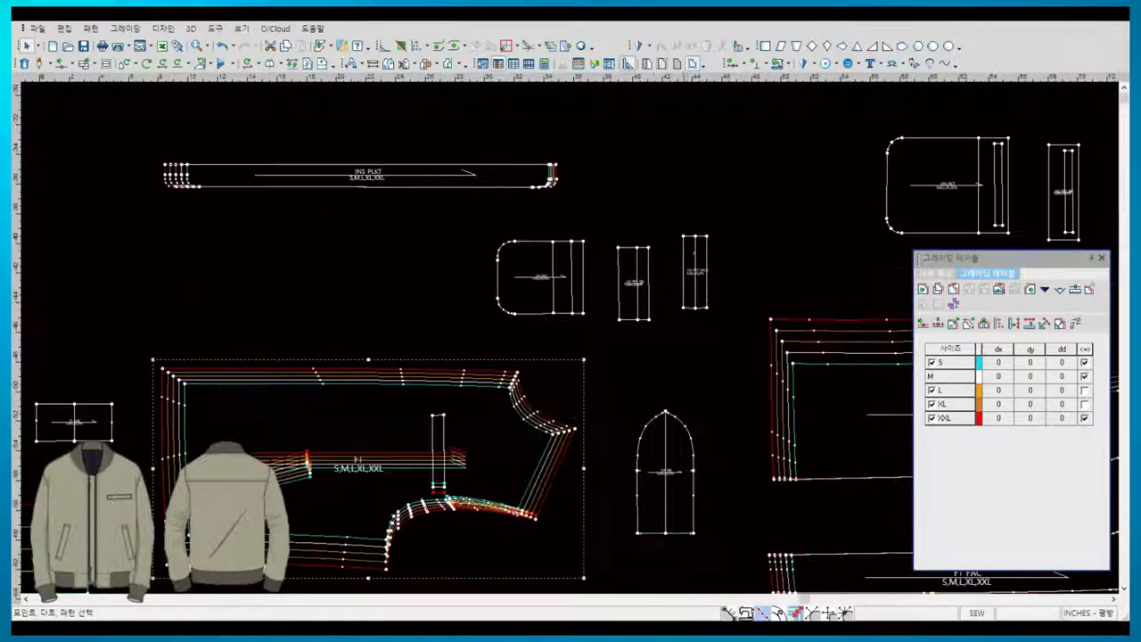
left_click(682, 284)
left_click(544, 287)
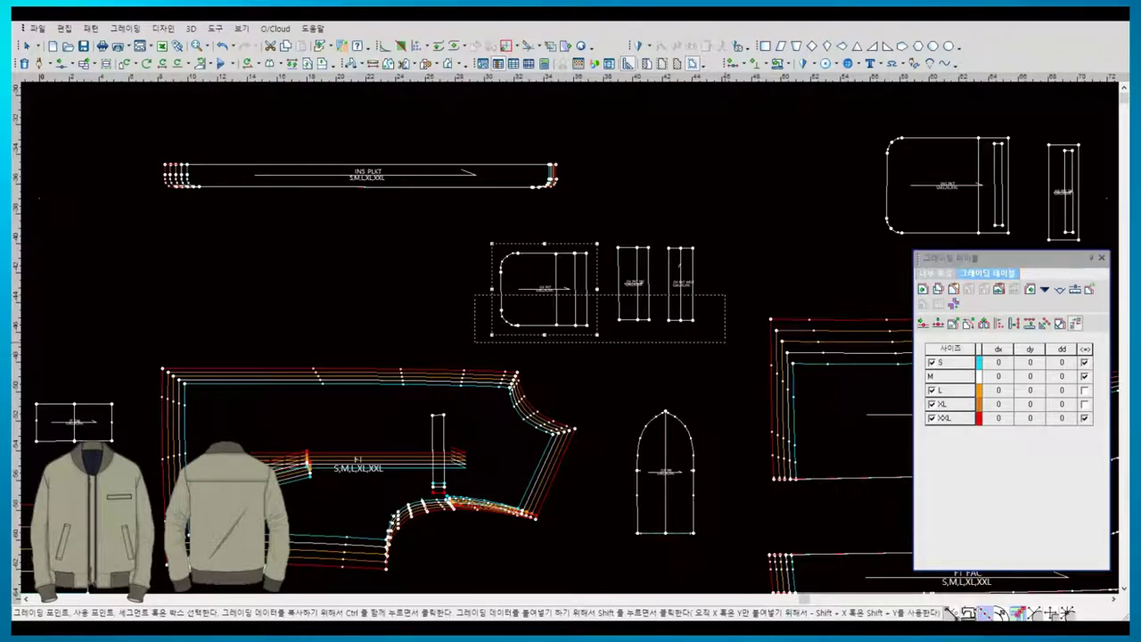
left_click_drag(474, 295, 727, 343)
key("Escape")
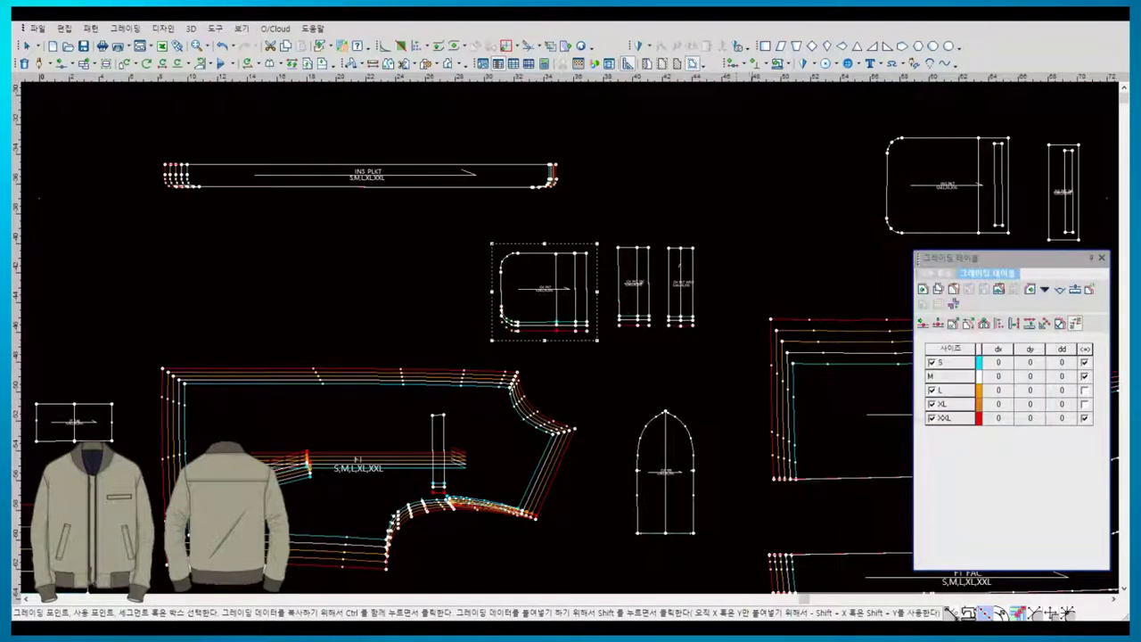
right_click(754, 234)
left_click(784, 239)
scroll(766, 268, "down", 2)
- Paste the copied Y grading onto the FT LI lining piece's rectangle point
left_click(1075, 323)
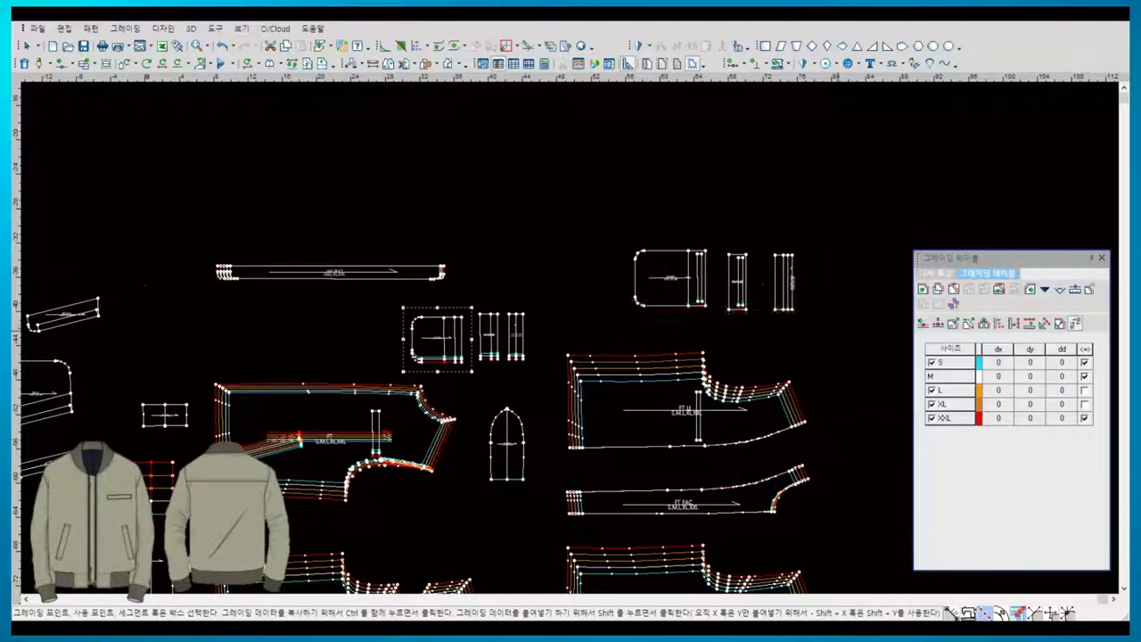
right_click(587, 282)
left_click(615, 286)
scroll(172, 499, "up", 2)
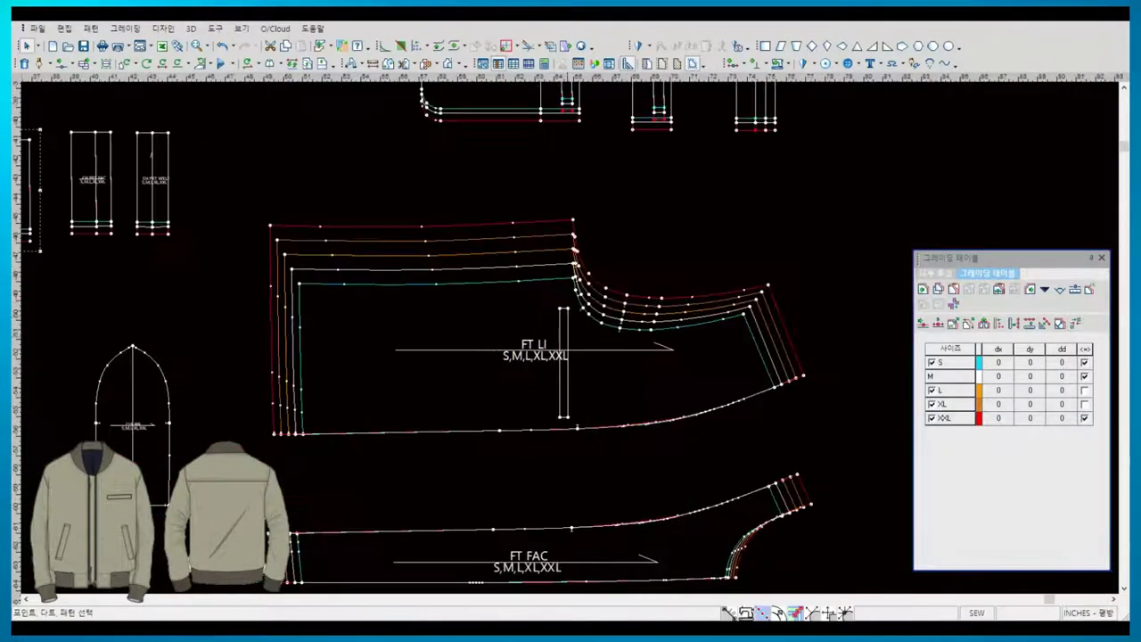
left_click(419, 268)
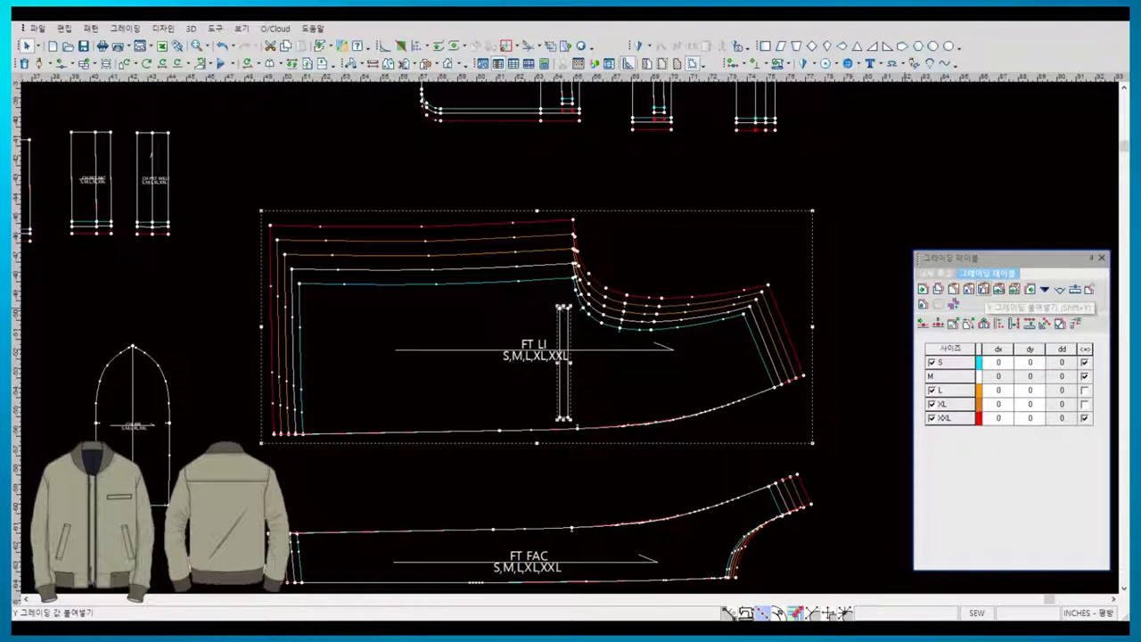
left_click(564, 306)
- Change the pasted XL dy value to 0.375 and clear the point selection
left_click(1029, 349)
right_click(1030, 349)
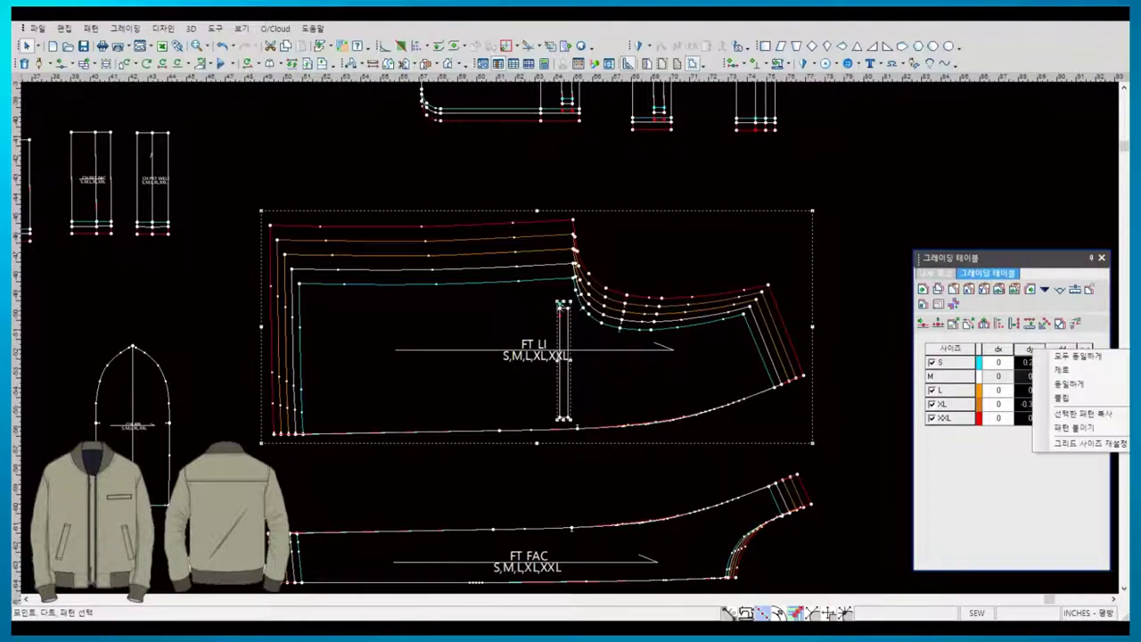
left_click(1070, 399)
key("Escape")
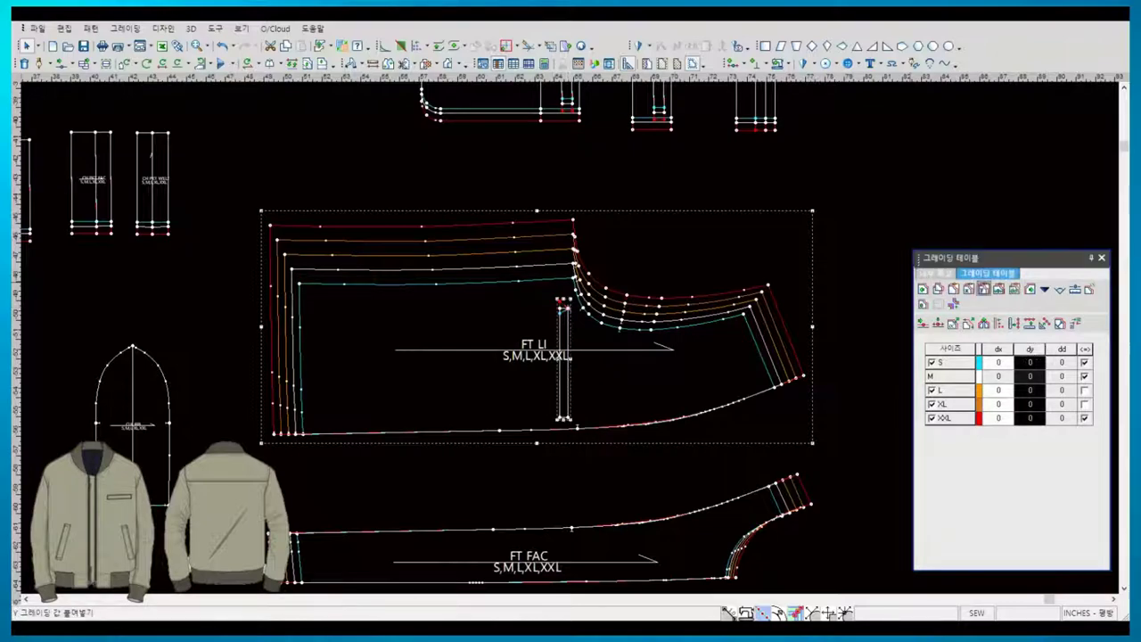
scroll(564, 300, "down", 2)
- Move the FT grainline up near the front piece's top edge
scroll(562, 303, "up", 1)
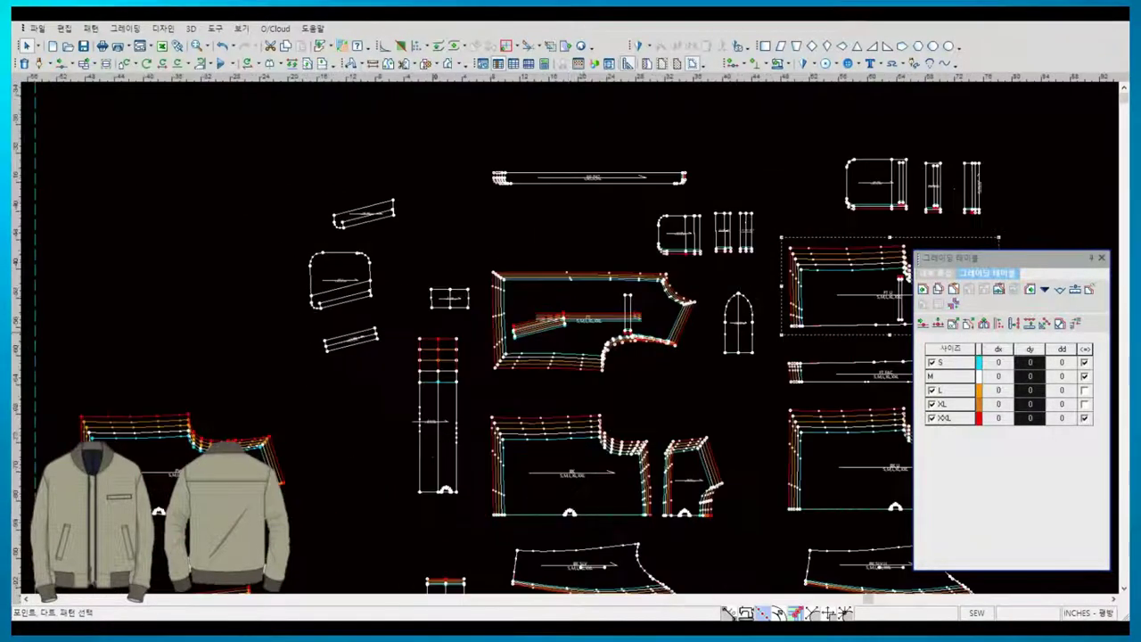
scroll(561, 303, "up", 1)
left_click(562, 303)
scroll(561, 303, "up", 1)
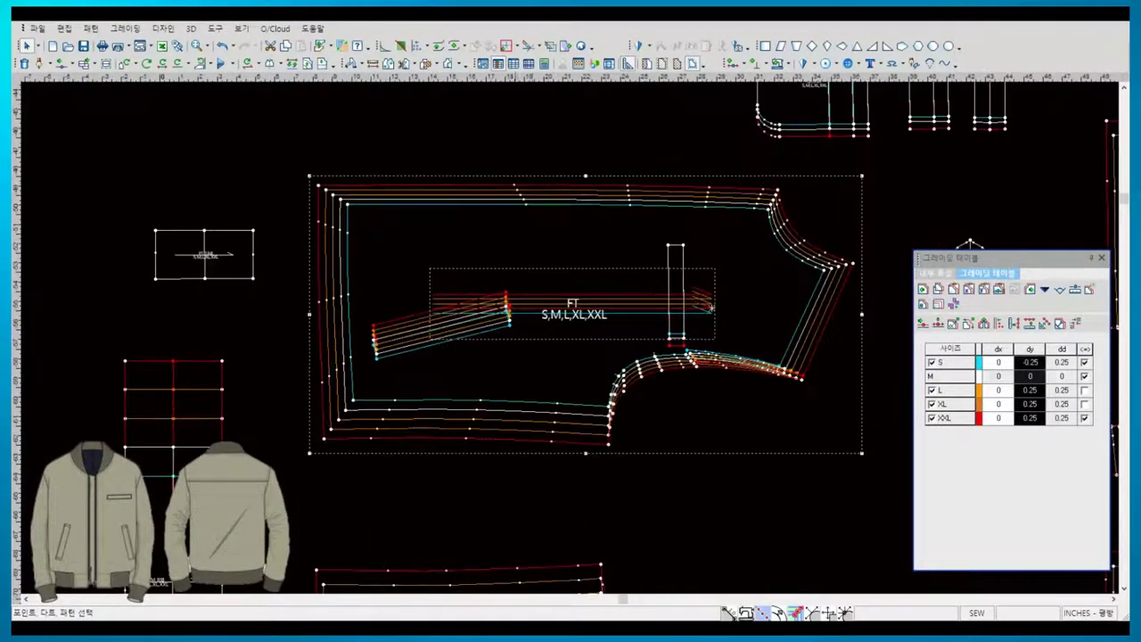
left_click(506, 308)
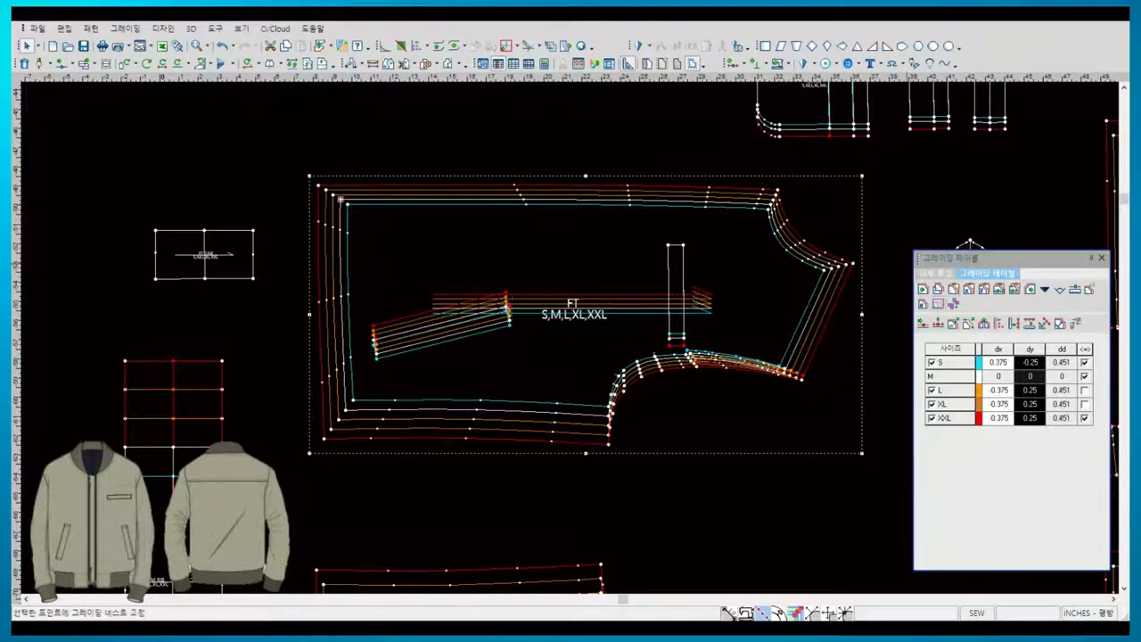
key("ctrl+z")
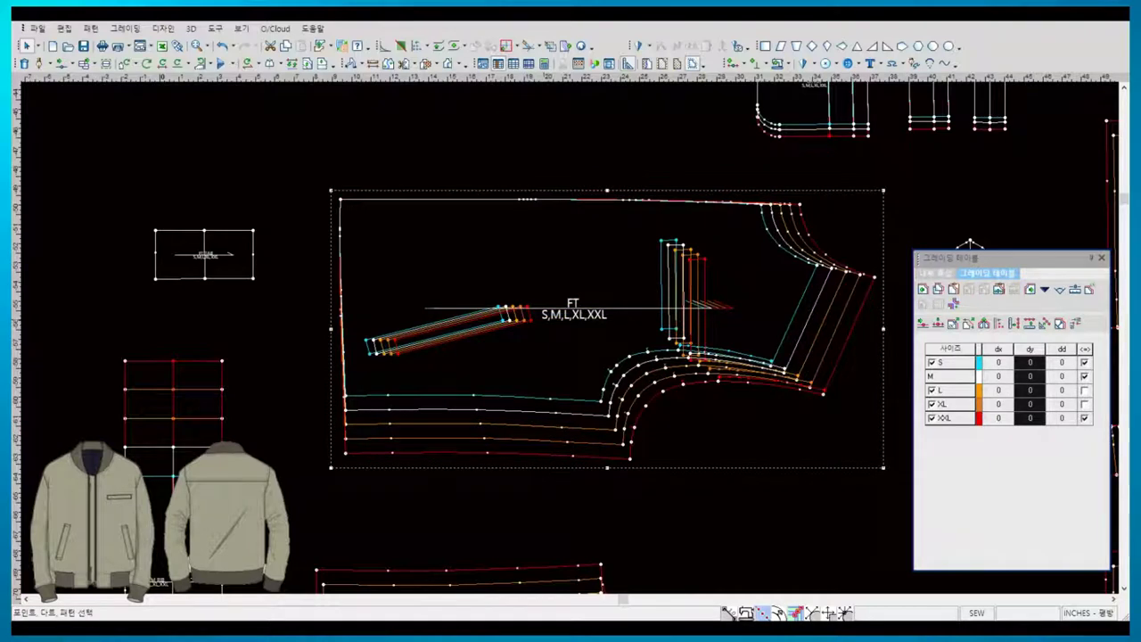
left_click(573, 306)
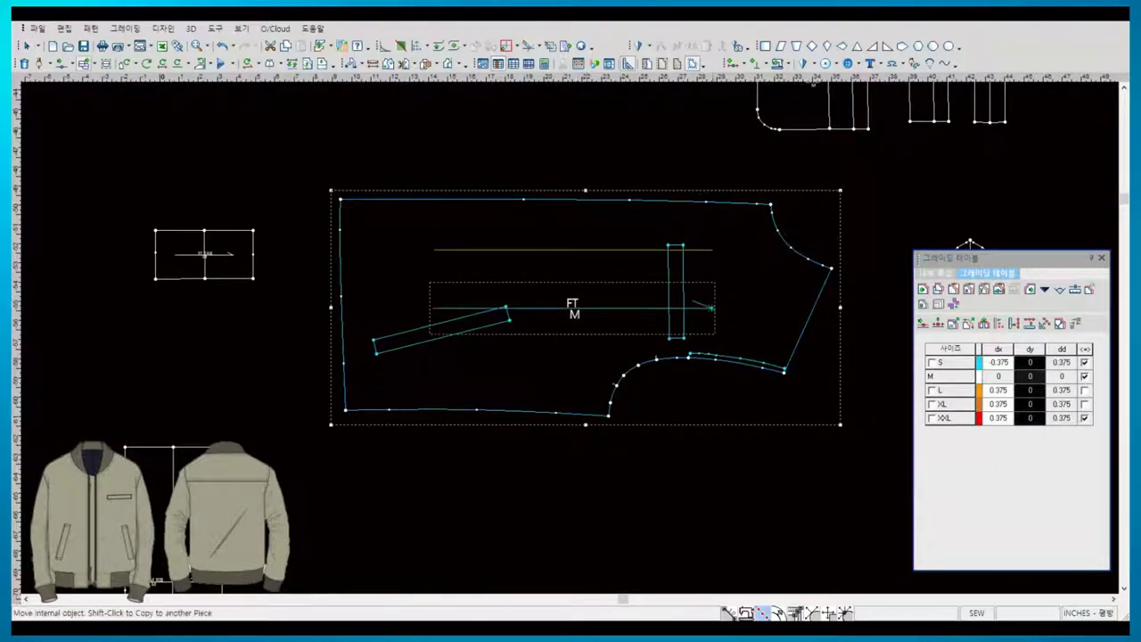
left_click_drag(573, 308, 571, 223)
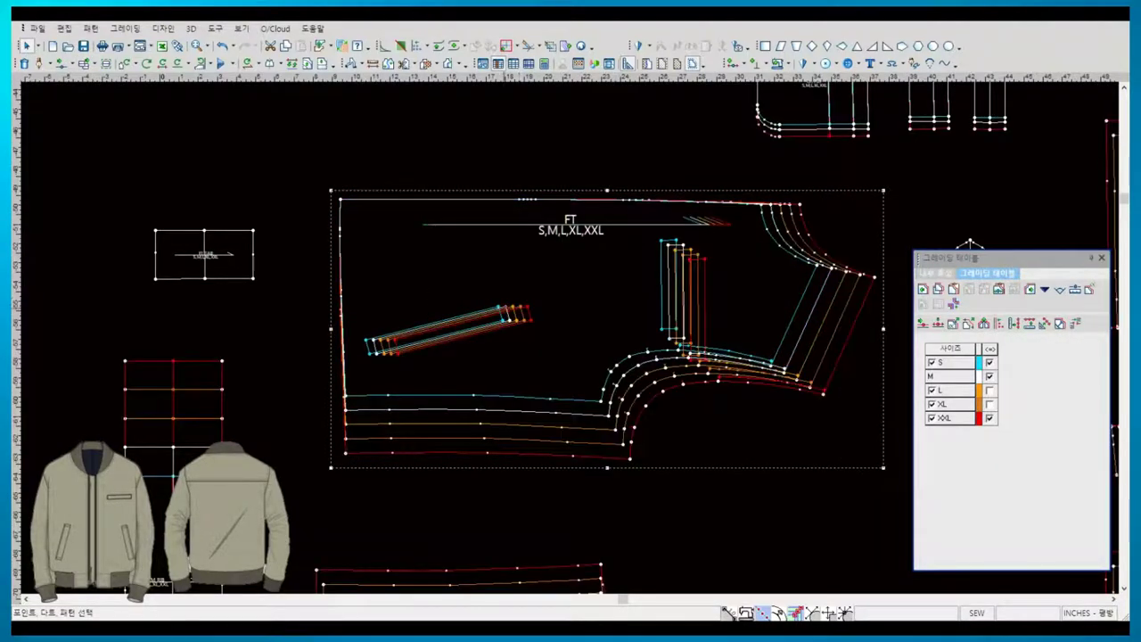
- Grade the slanted dart with S dx -0.25 and S dy 0.375
left_click(447, 330)
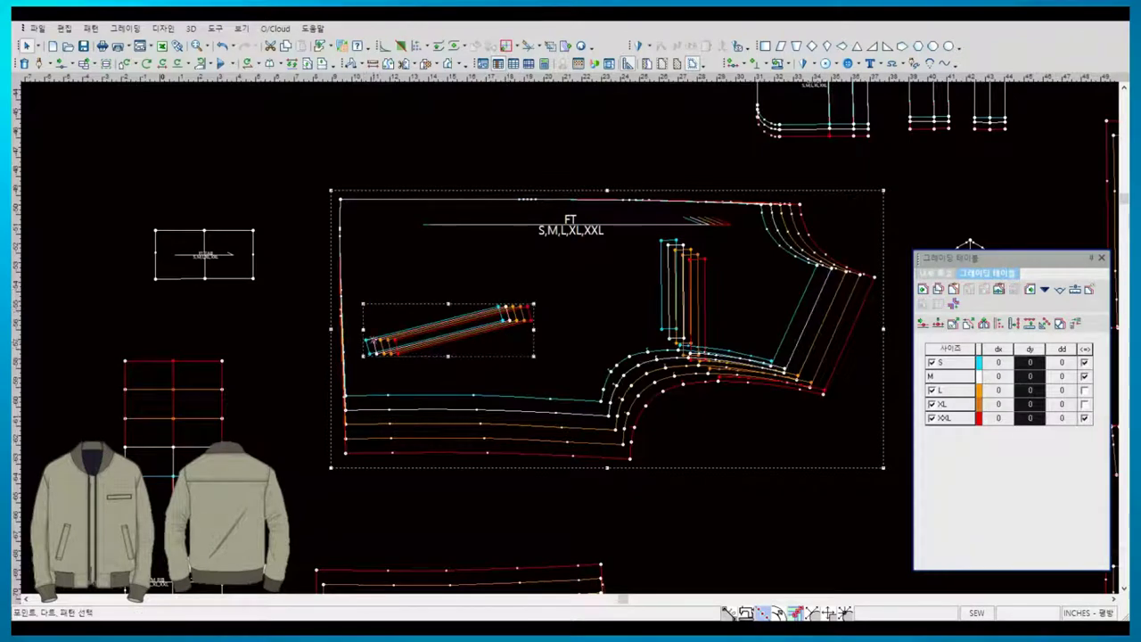
left_click(998, 362)
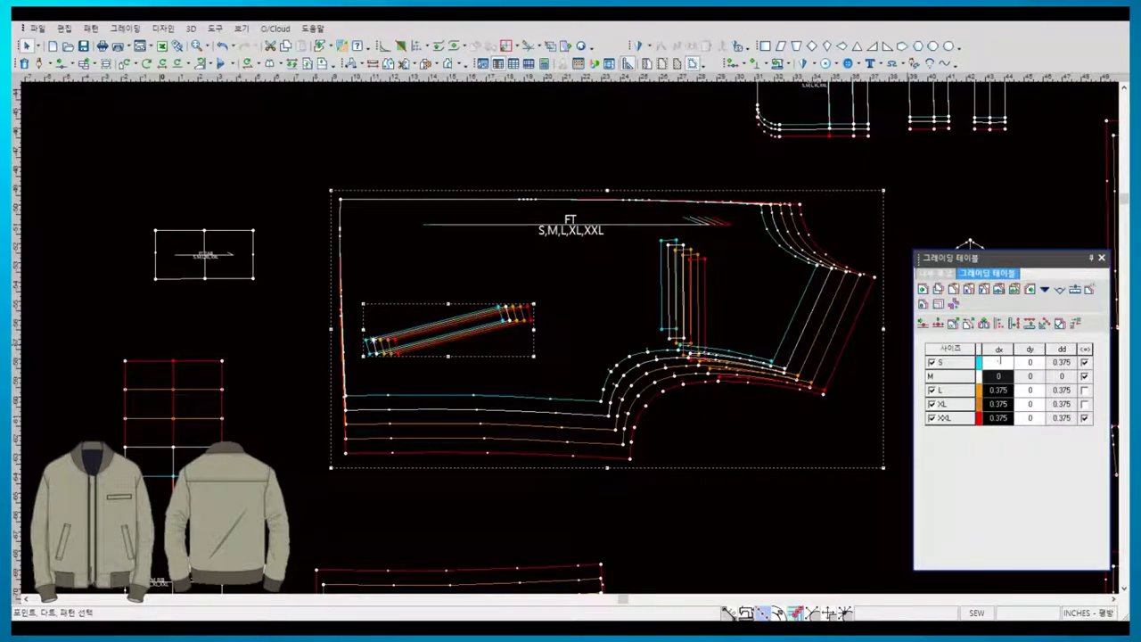
type("-.25")
key("Return")
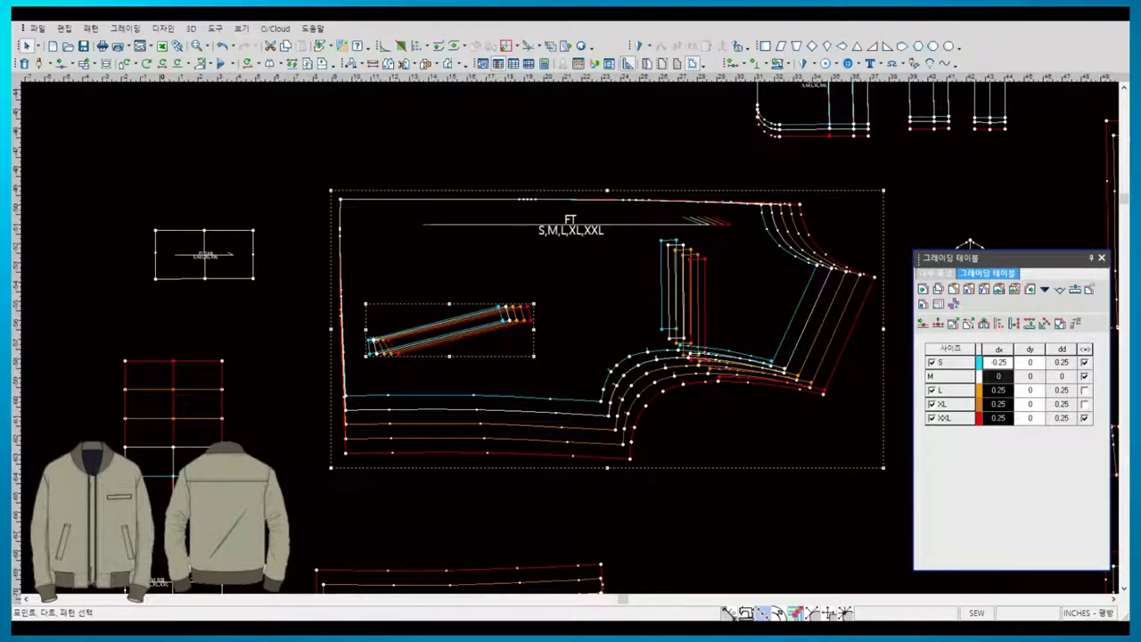
left_click(1030, 362)
type(".375")
key("Return")
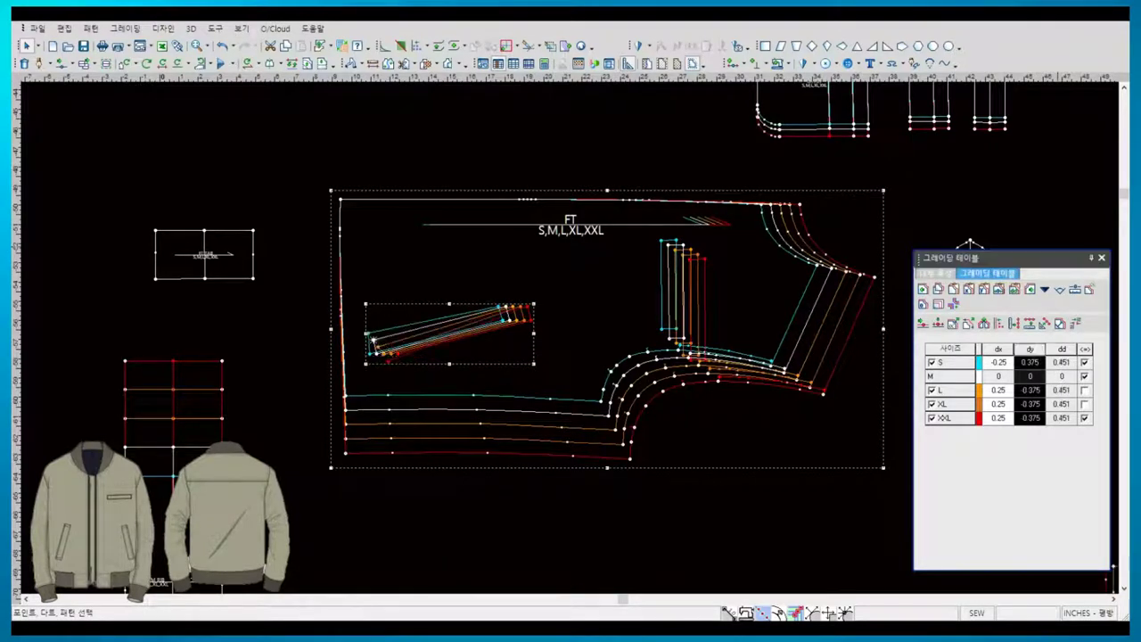
right_click(1029, 348)
left_click(1069, 359)
- Reselect the dart and reset its grading to zero for every size
left_click(937, 288)
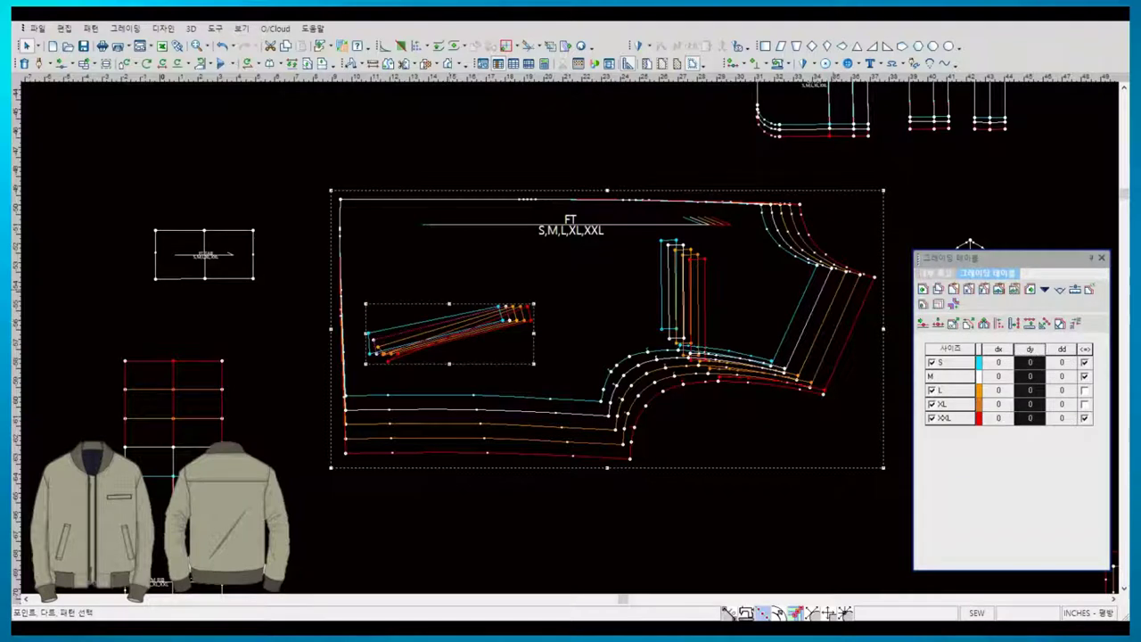
left_click(969, 289)
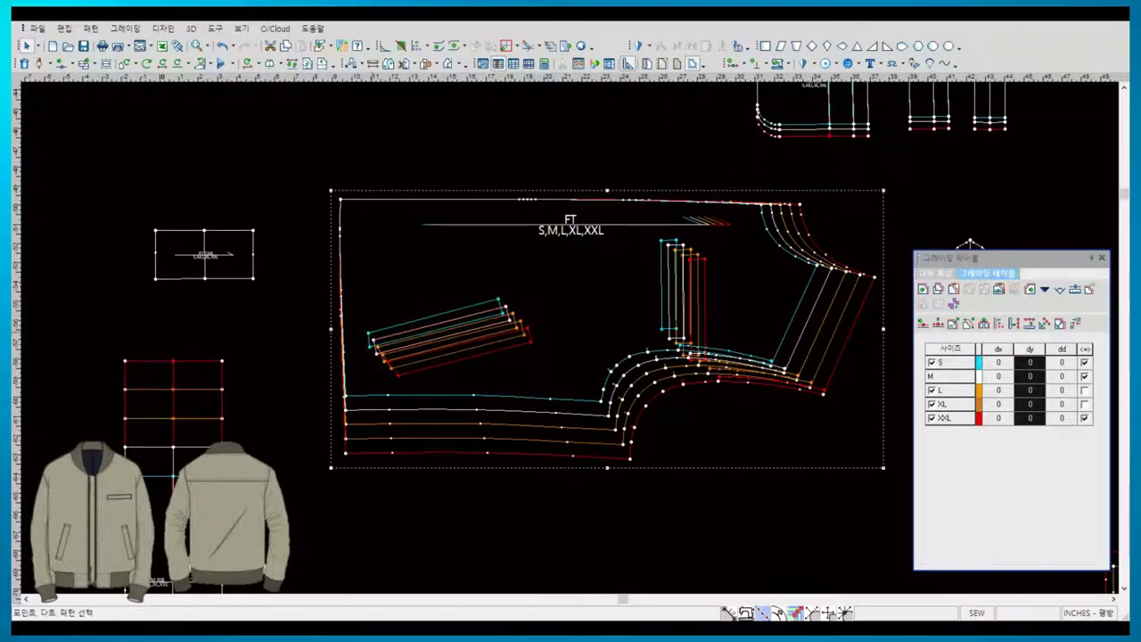
left_click(450, 331)
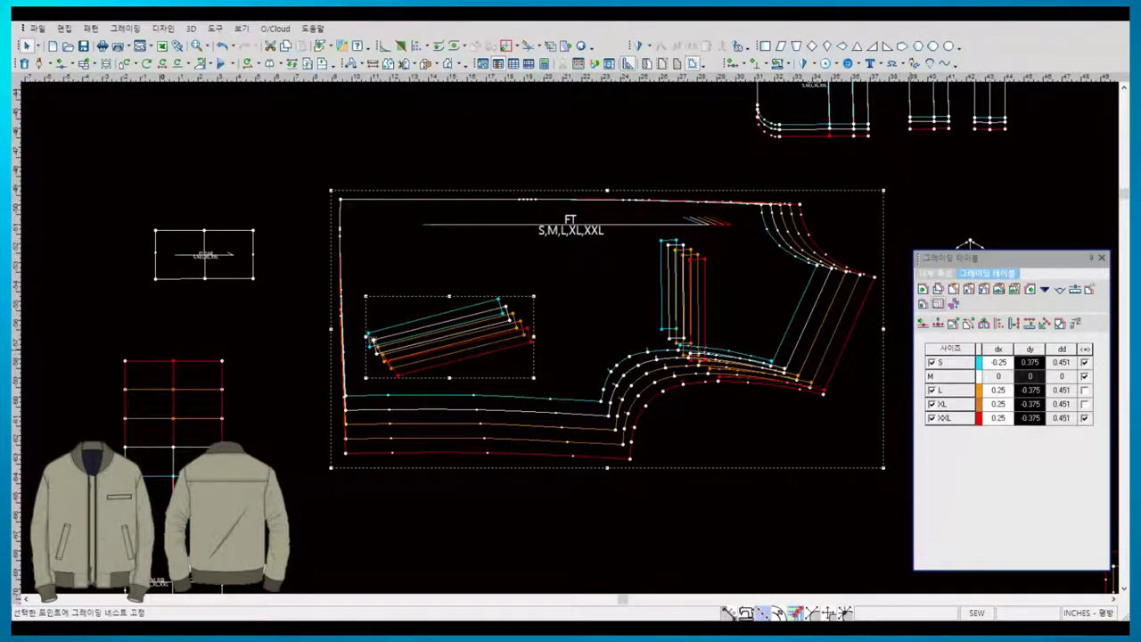
left_click(953, 323)
key("Return")
- Clear the grading on the dart's end point
scroll(332, 374, "up", 2)
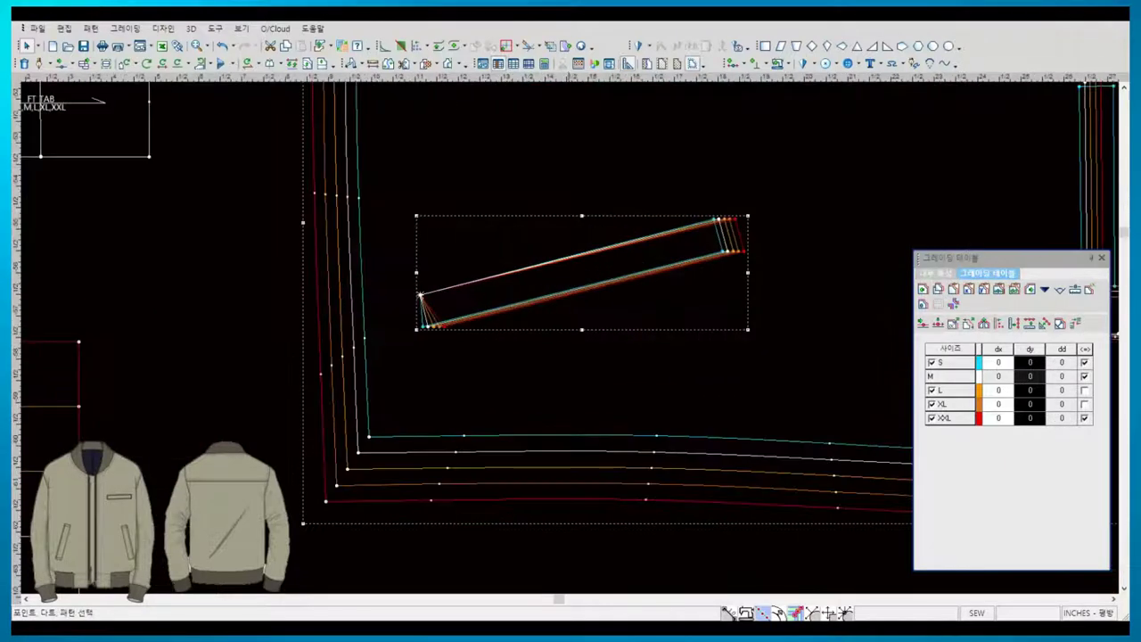
left_click(571, 256)
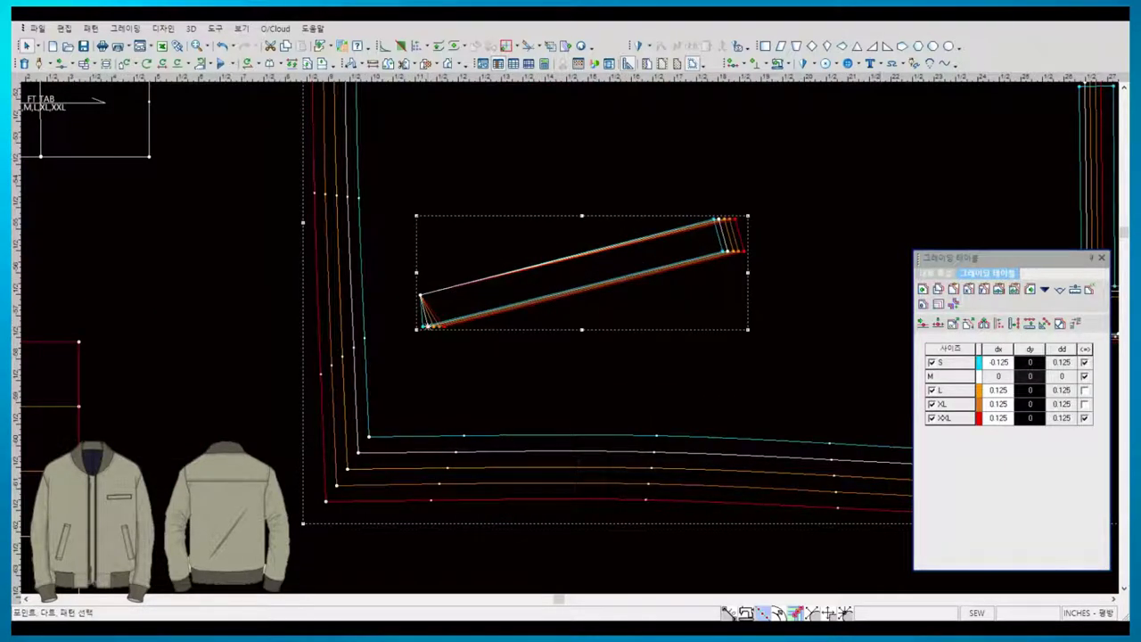
left_click(952, 323)
key("Return")
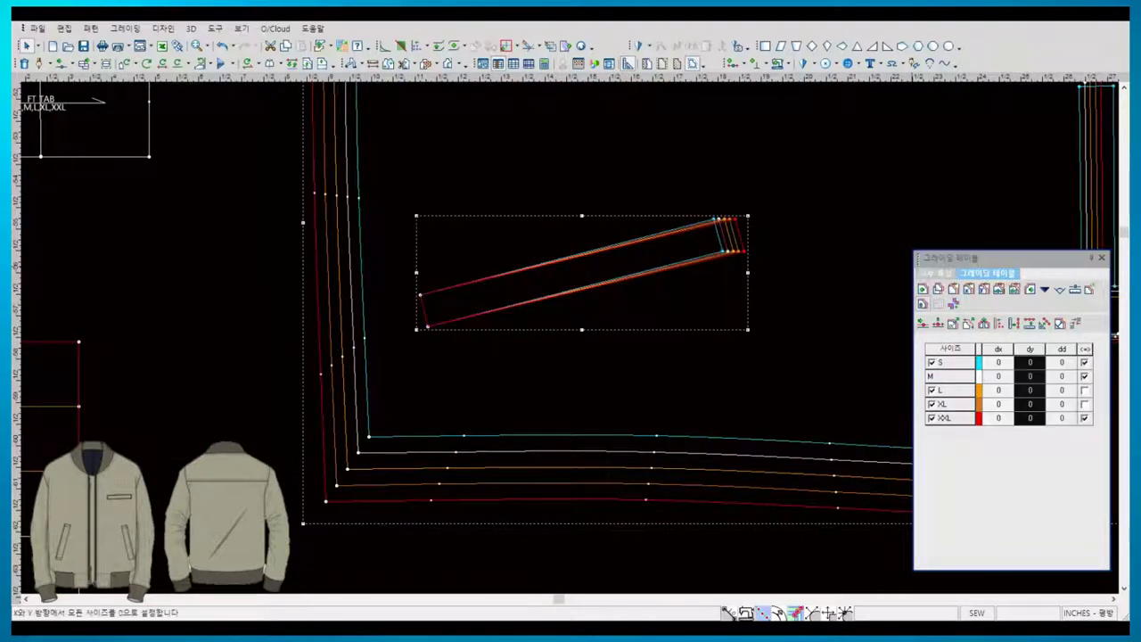
- Grade the point horizontally with S dx -0.25 and XL dx 0.375, then zoom out
scroll(557, 353, "down", 2)
type("-.2")
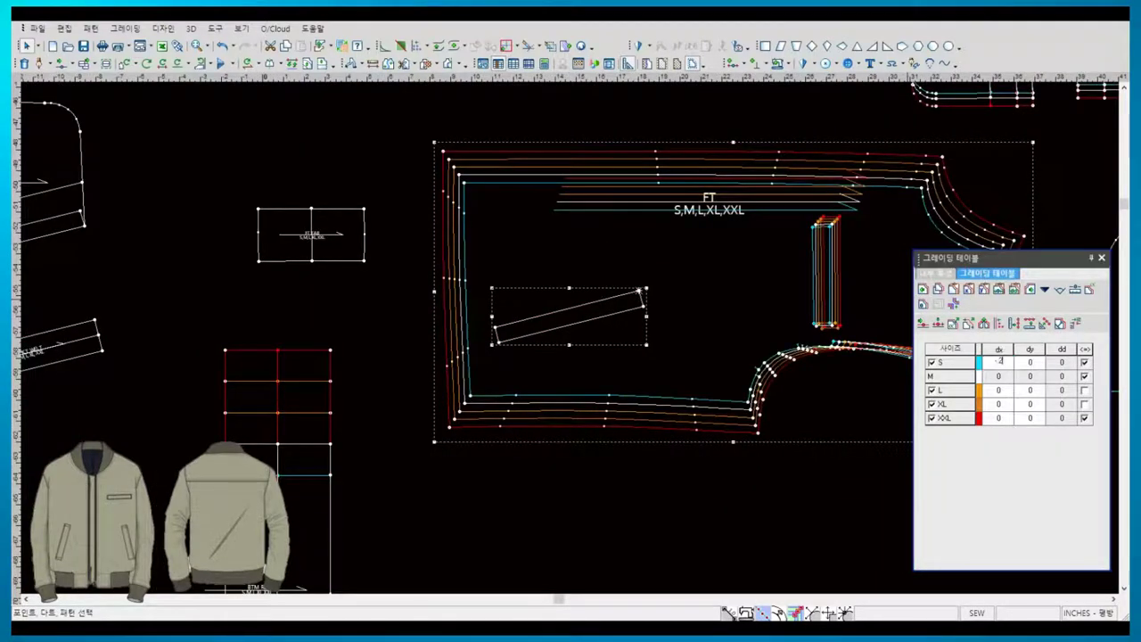
type("5")
key("Return")
type(".375")
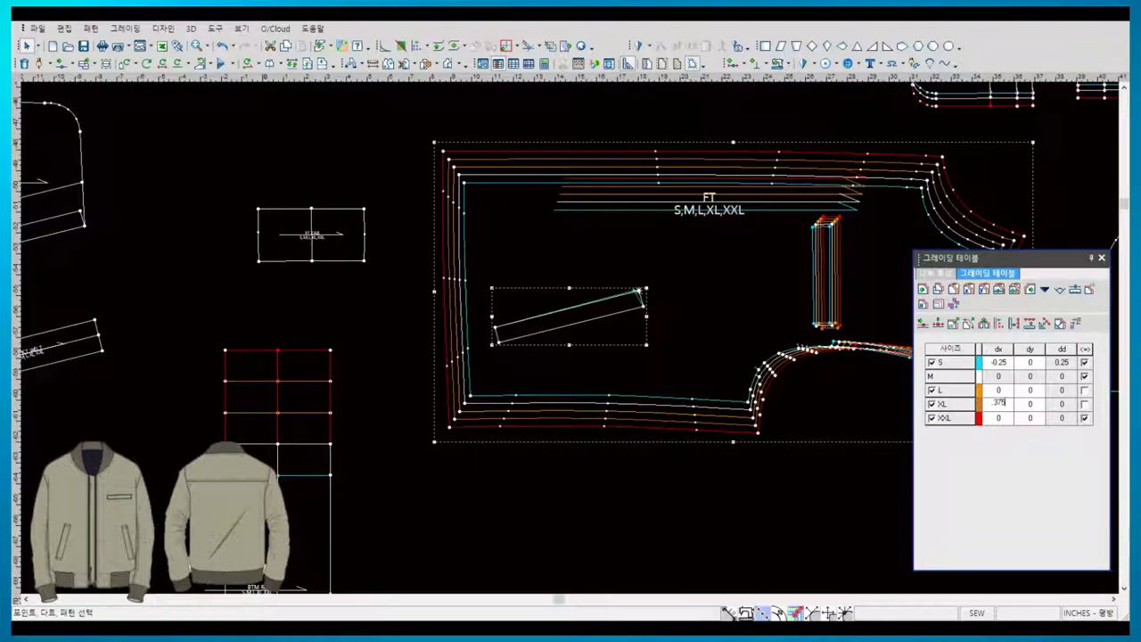
key("Return")
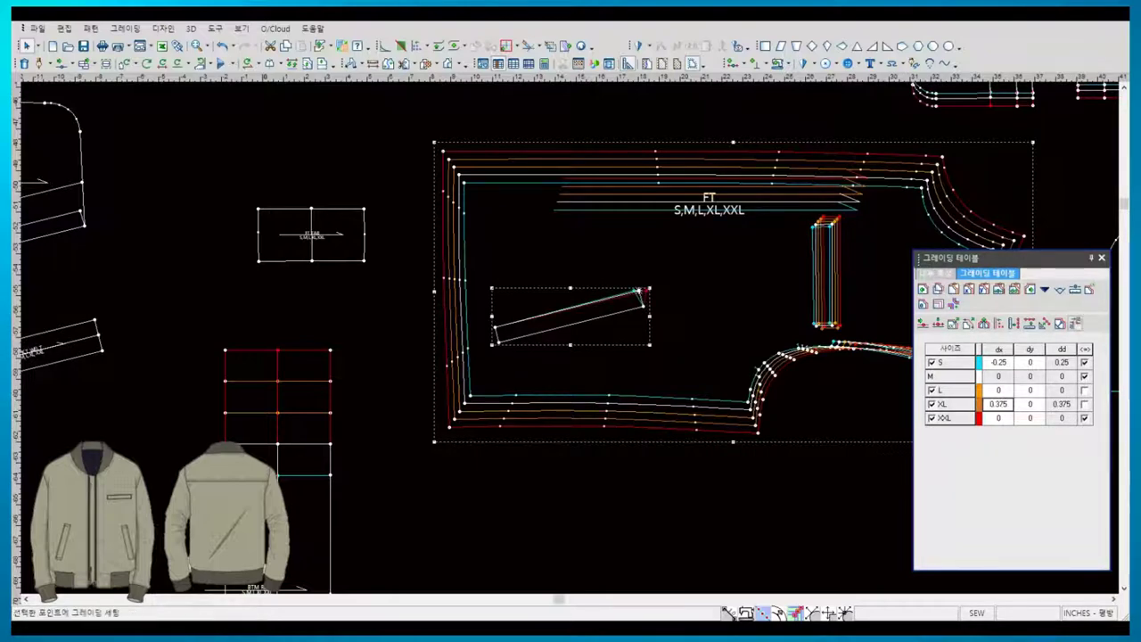
double_click(638, 292)
right_click(662, 260)
left_click(687, 303)
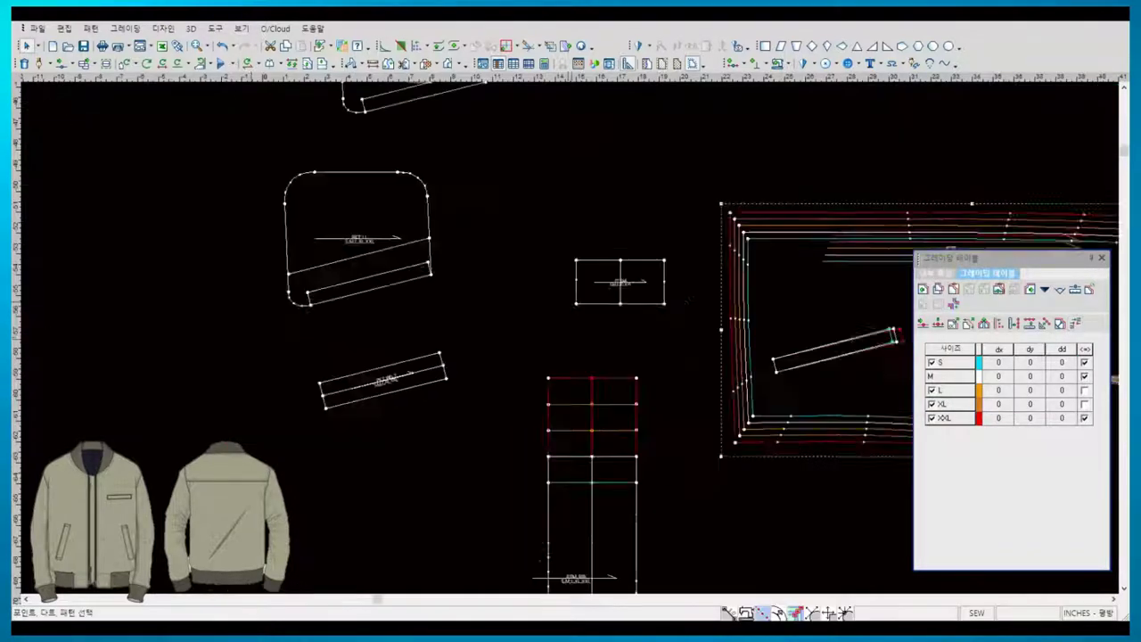
scroll(687, 303, "down", 3)
scroll(687, 303, "up", 4)
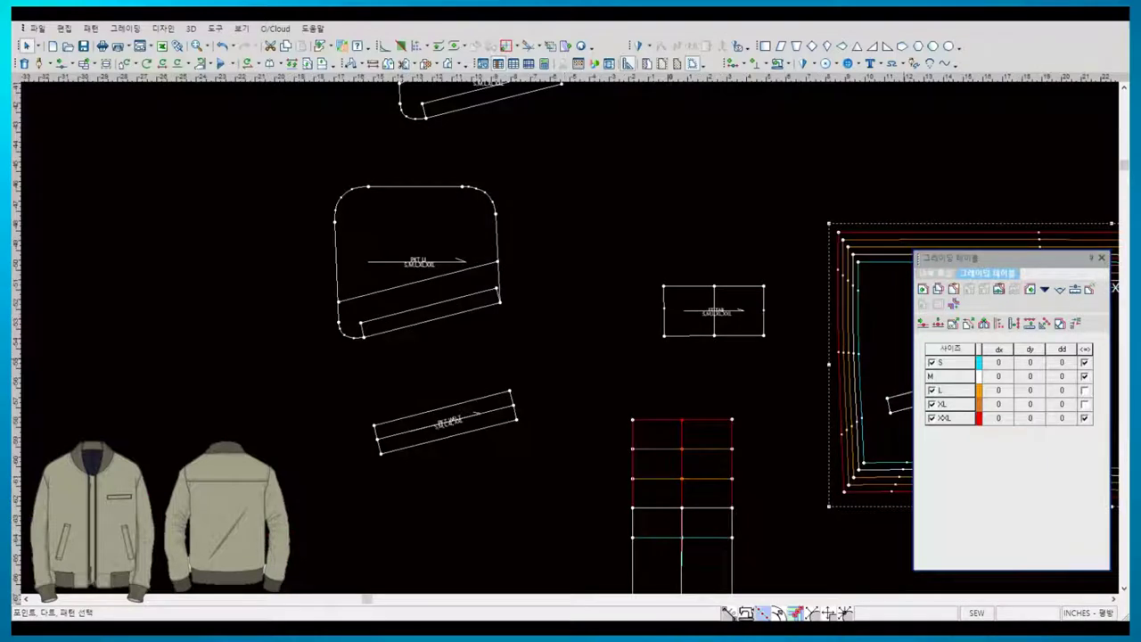
scroll(570, 339, "down", 2)
- Apply grading to the rounded piece's right-edge points
left_click_drag(283, 200, 366, 428)
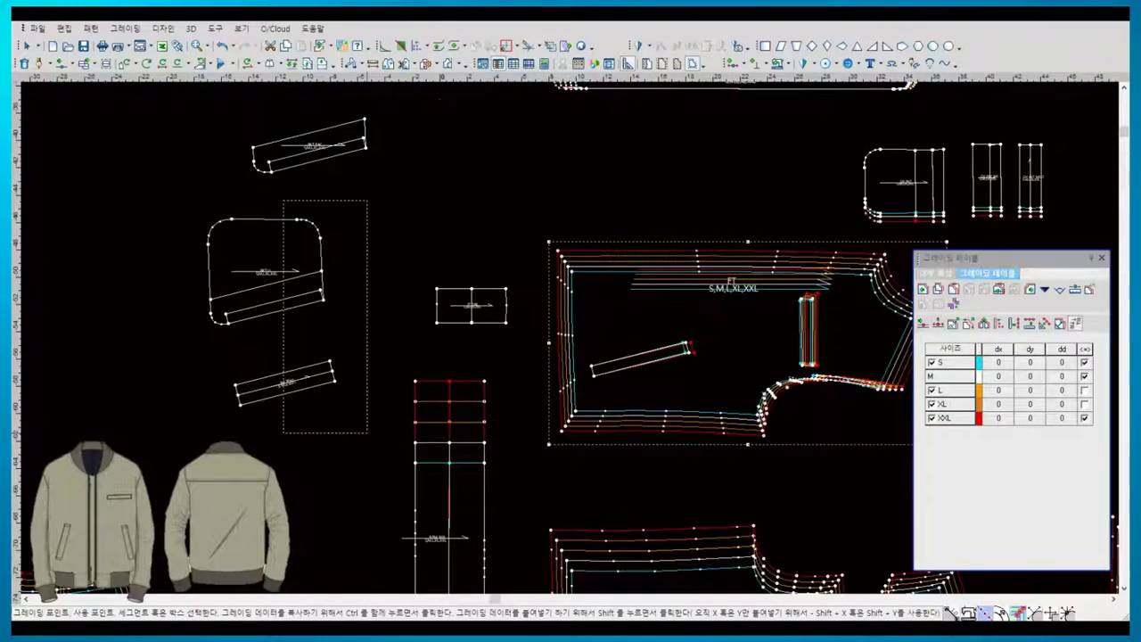
left_click(953, 396)
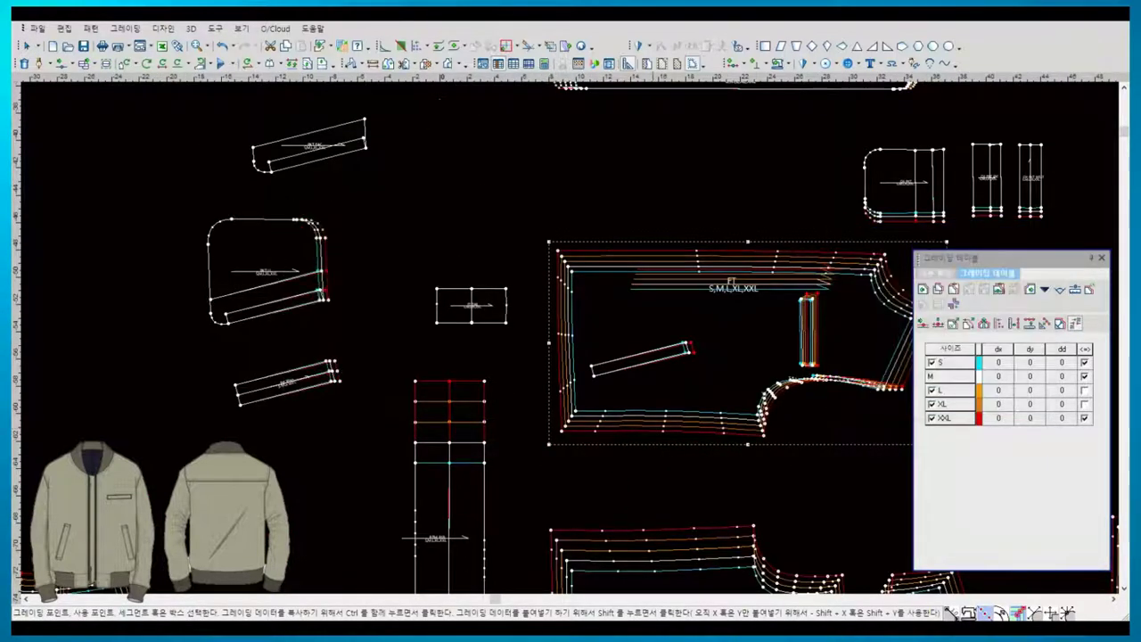
right_click(528, 193)
left_click(548, 203)
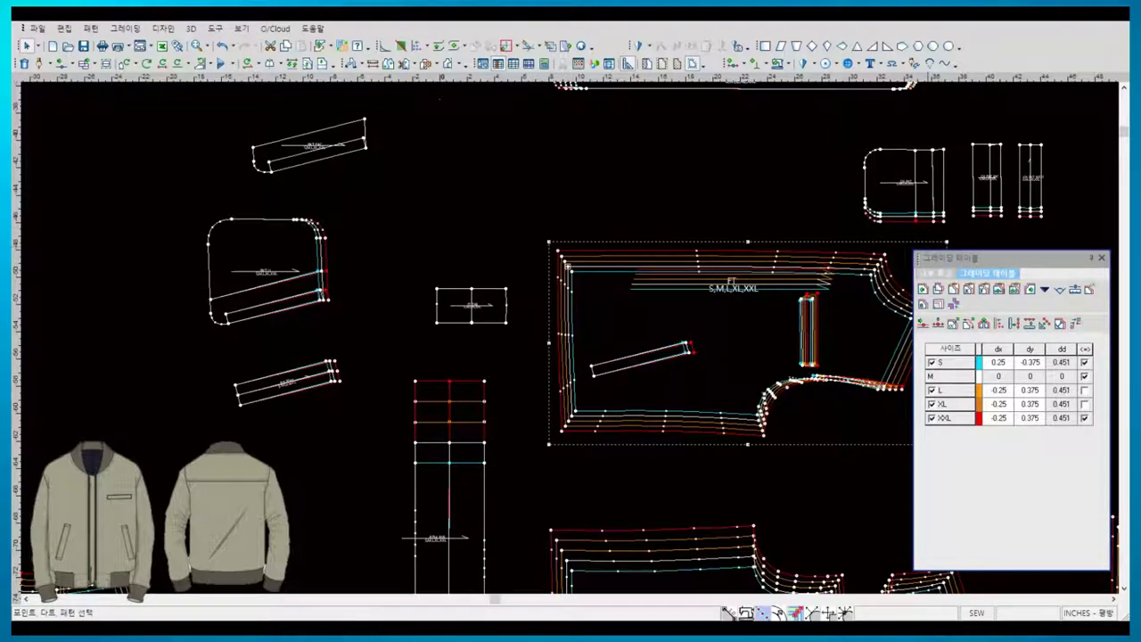
- Apply vertical-only grading to the rounded piece's top corner points
left_click(1074, 323)
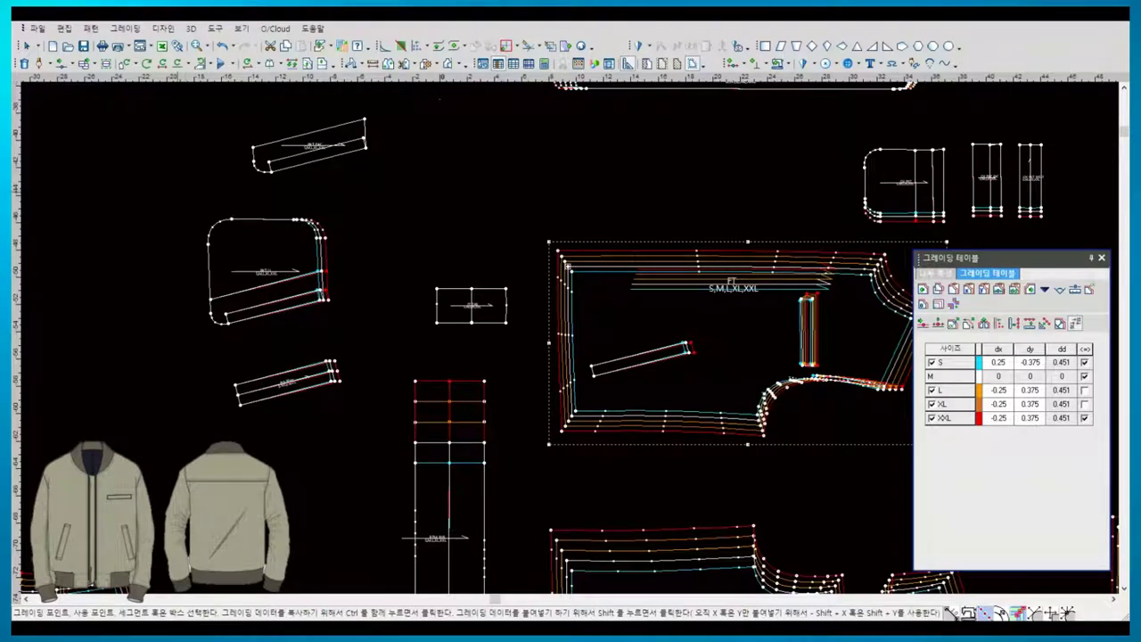
left_click_drag(177, 192, 340, 256)
left_click(200, 432)
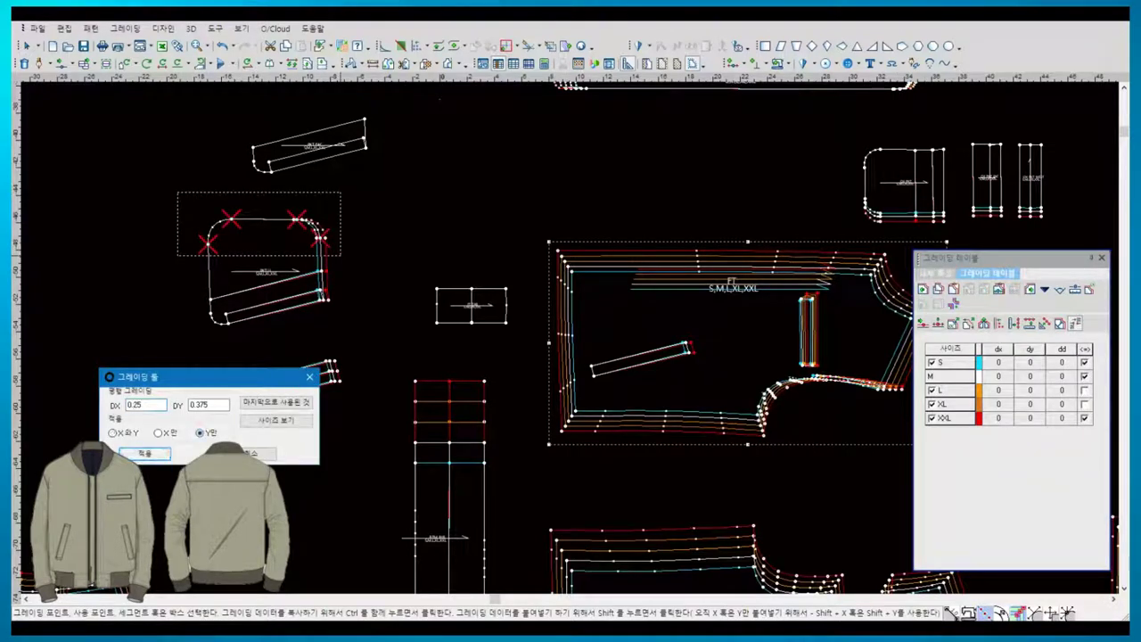
left_click(145, 453)
- Move the slanted strip beside the rounded piece and paste the rounded piece's grading onto it
left_click(26, 46)
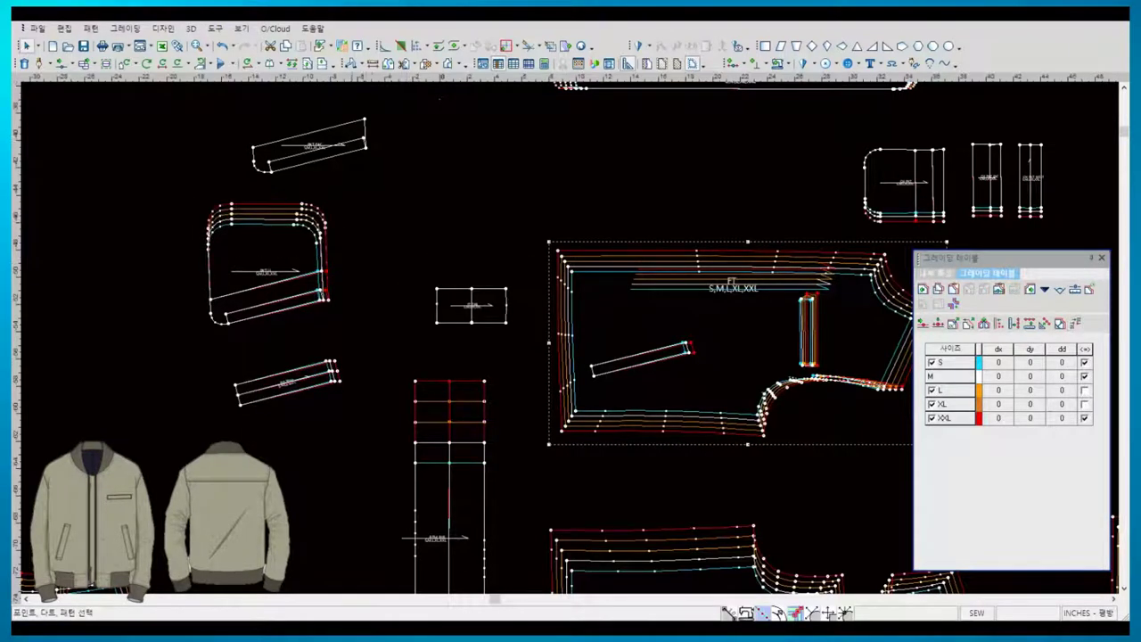
left_click_drag(307, 144, 401, 223)
left_click(401, 223)
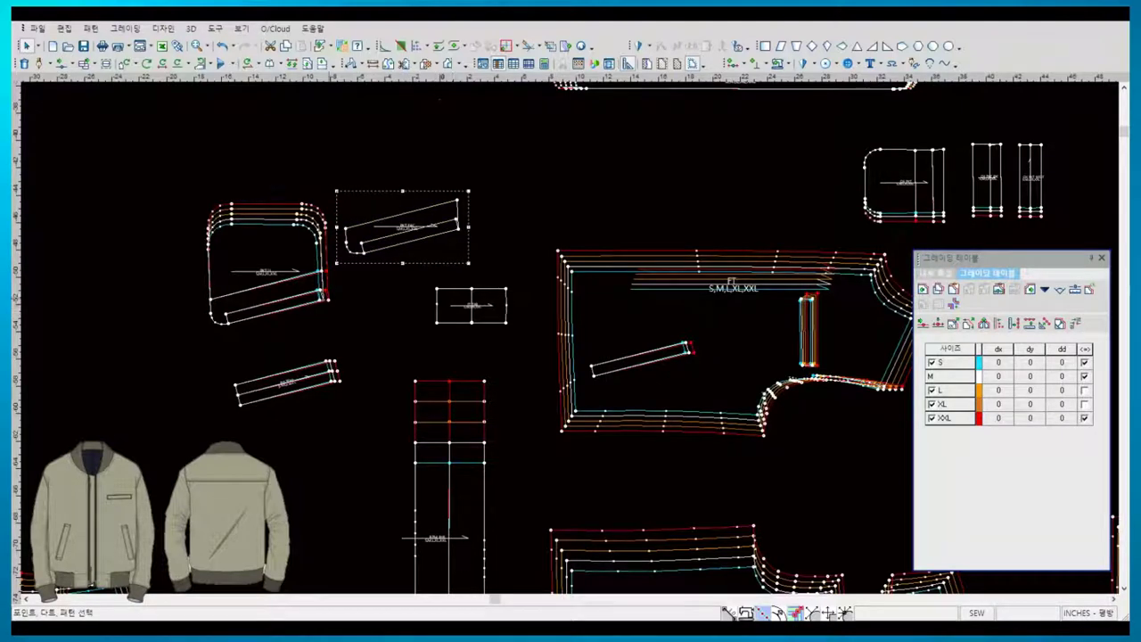
left_click(268, 268)
left_click(1075, 323)
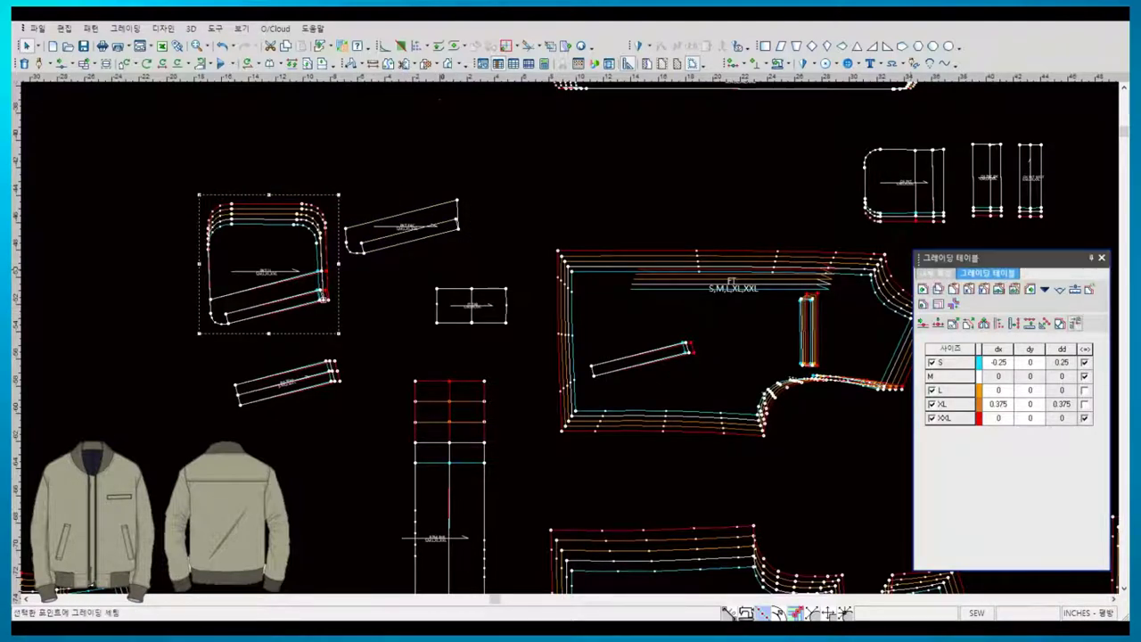
left_click_drag(435, 160, 488, 223, "shift")
left_click(948, 395)
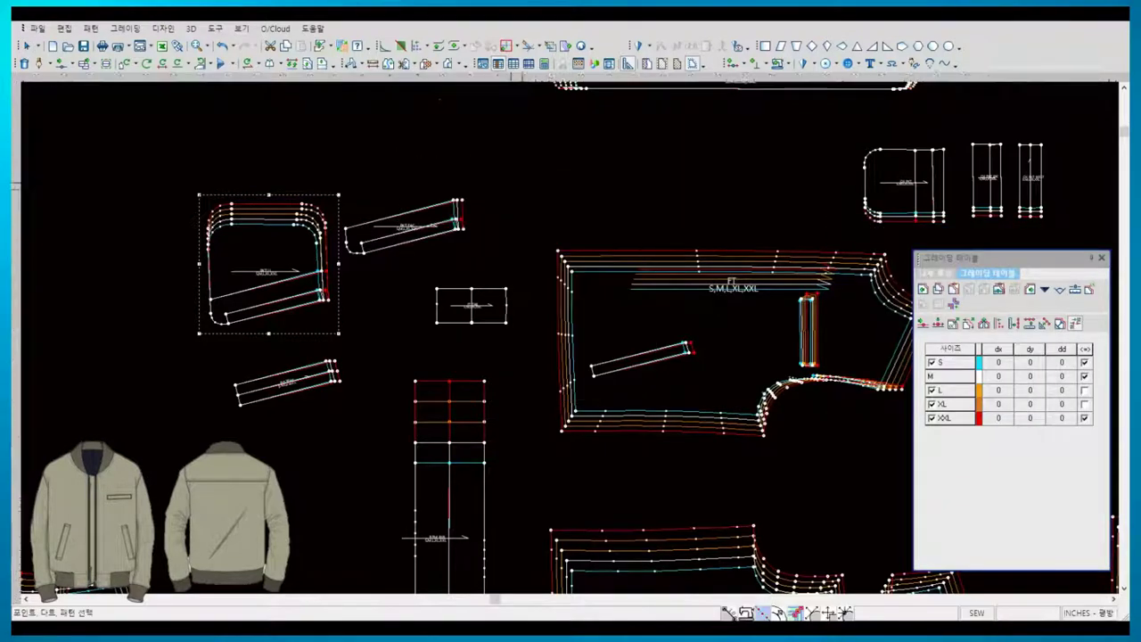
key("Escape")
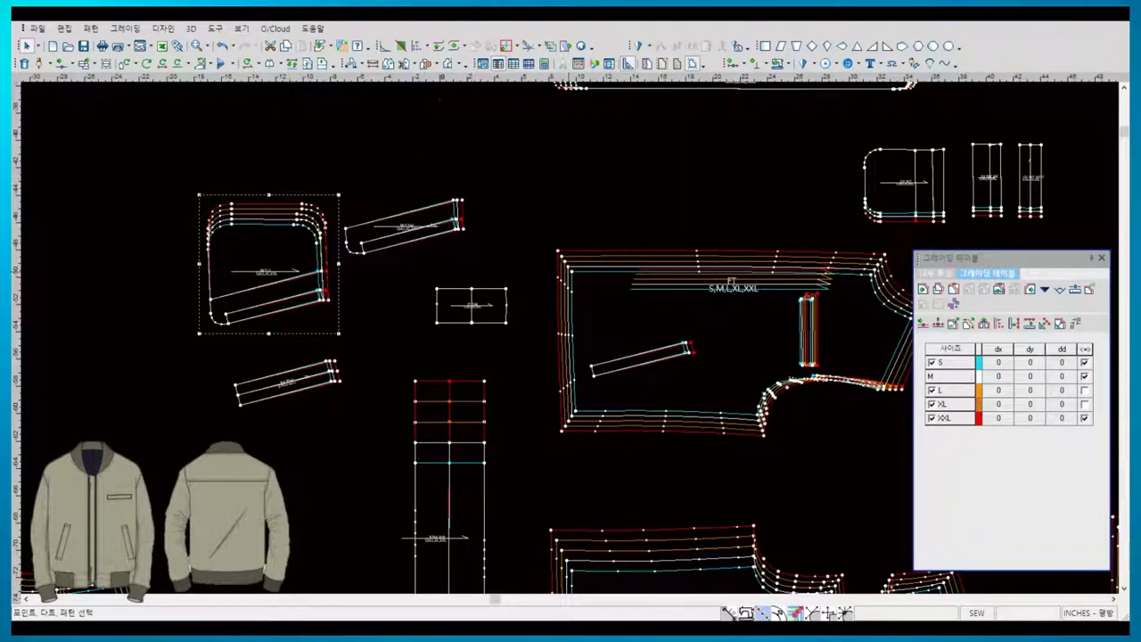
- Grade the rounded piece's left-edge points with DY 0.375
left_click(730, 339)
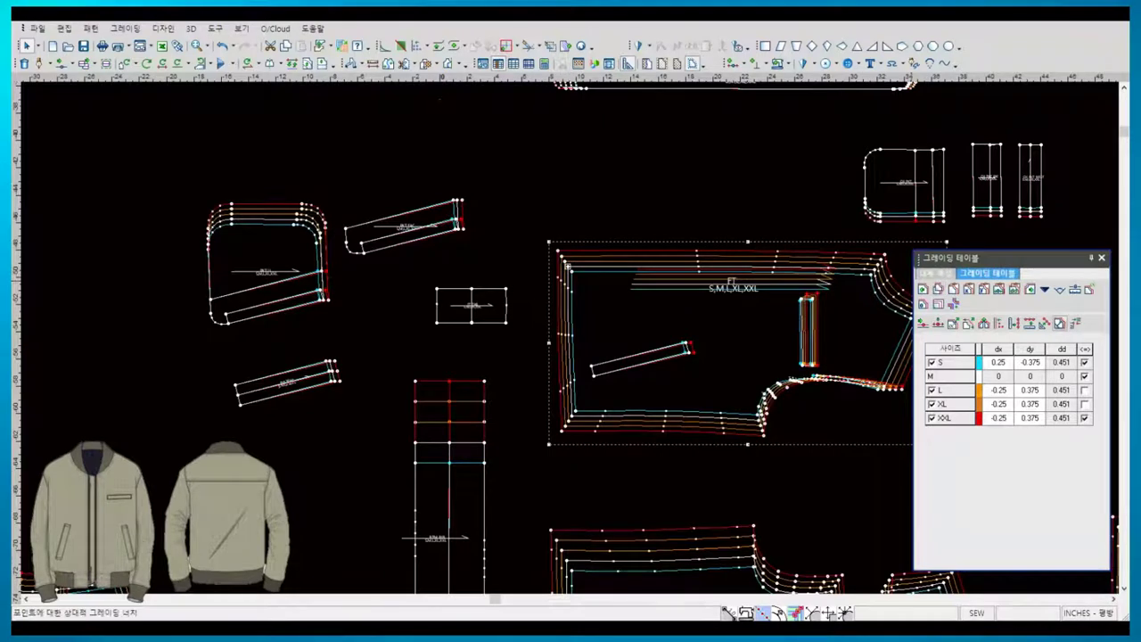
left_click(1075, 323)
left_click_drag(218, 229, 224, 335)
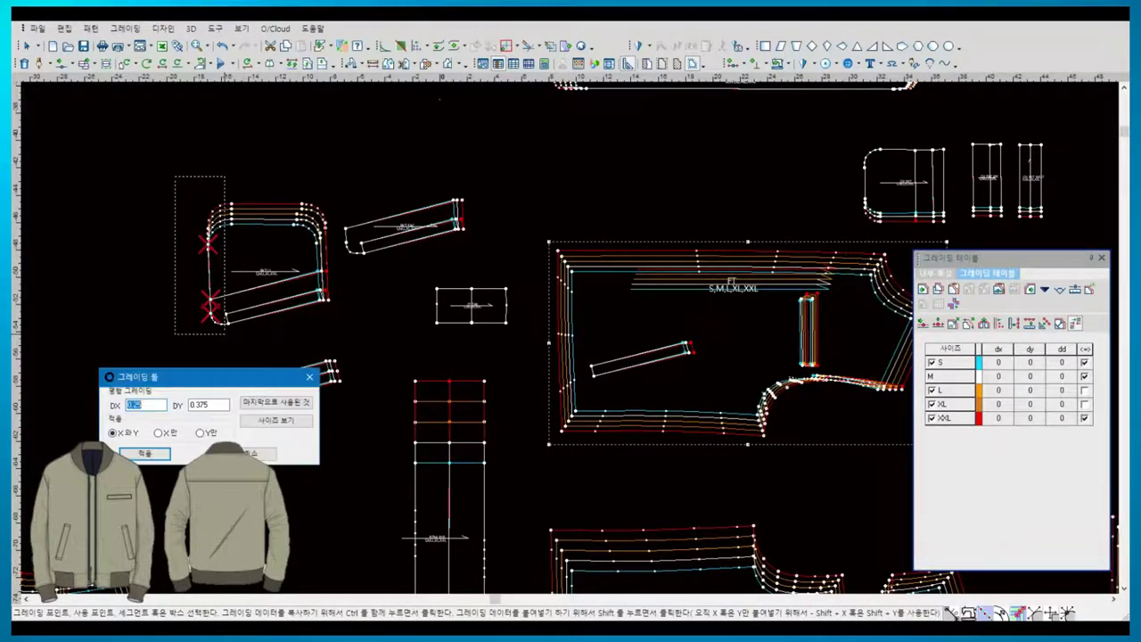
left_click(144, 453)
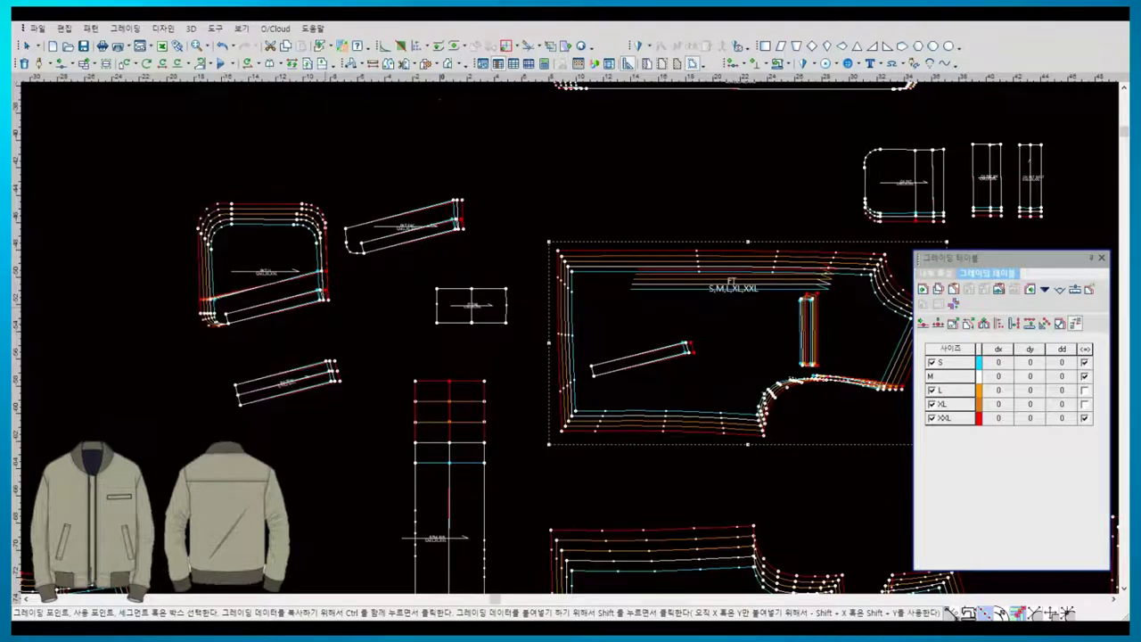
- Select a top corner point of the rounded piece and return to selection mode
left_click_drag(456, 156, 505, 247)
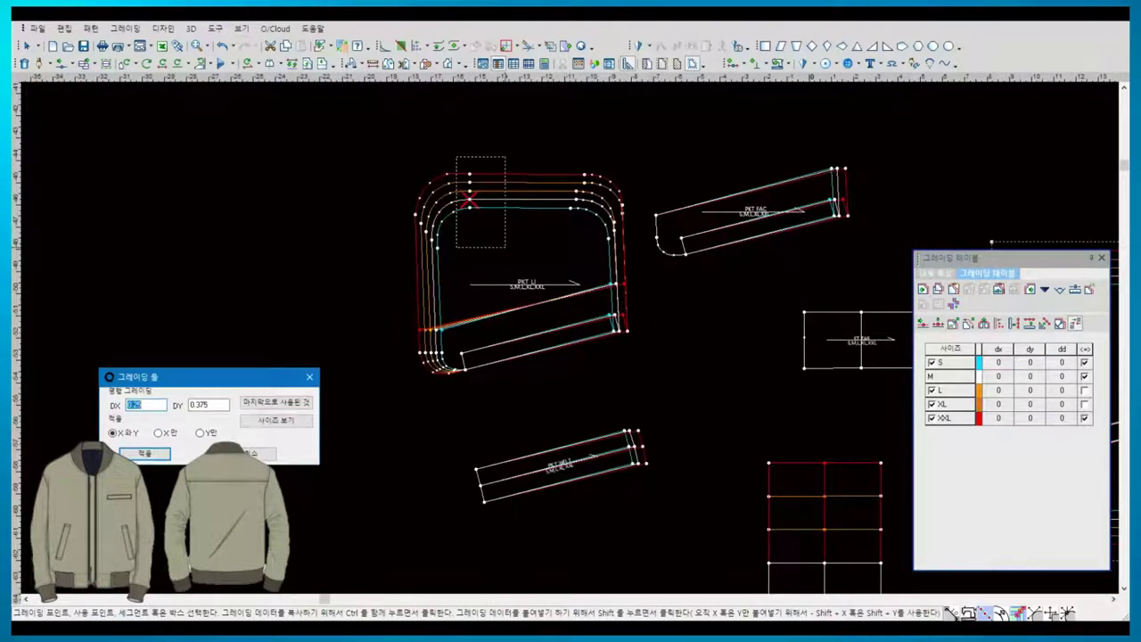
left_click(144, 453)
right_click(370, 293)
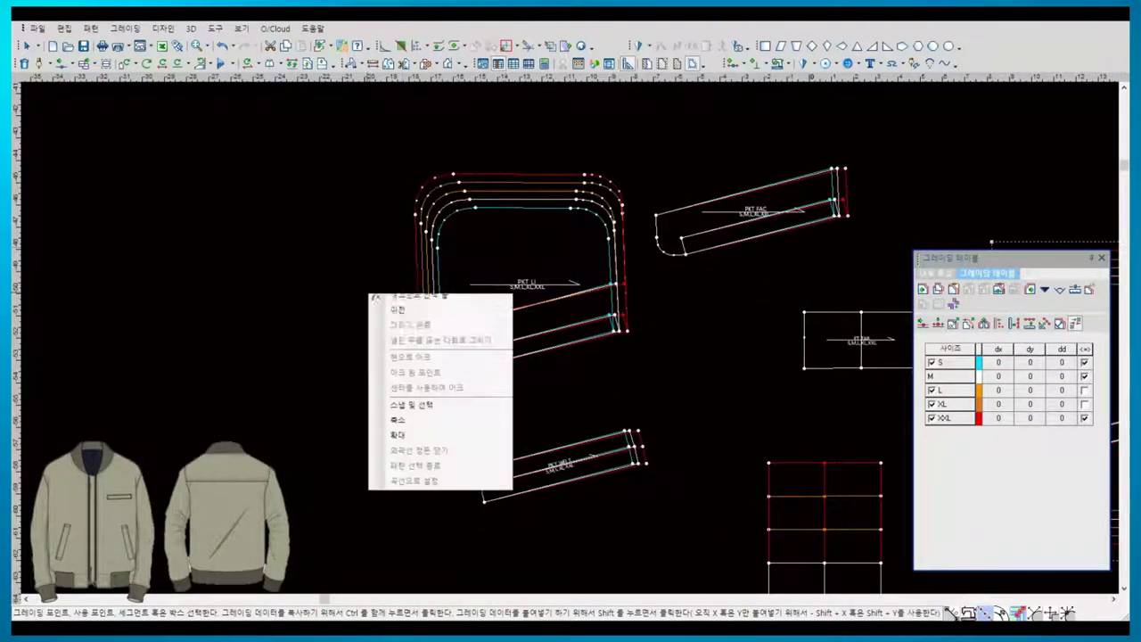
left_click(392, 303)
- Zero out the vertical grading values on the PKT LI pocket piece
left_click(421, 361)
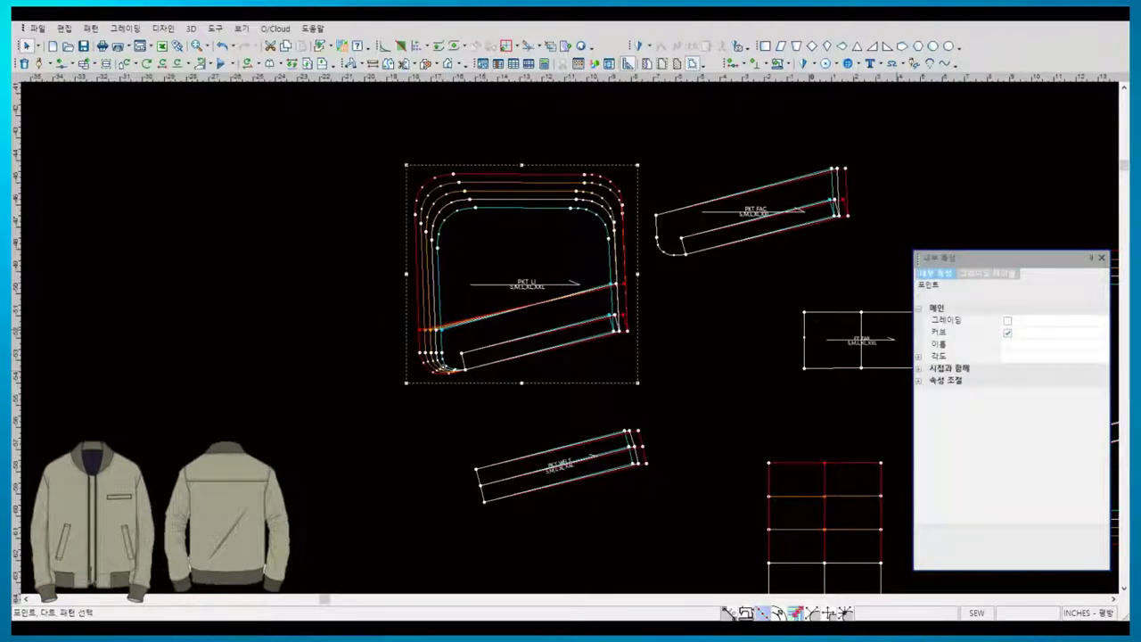
left_click(987, 272)
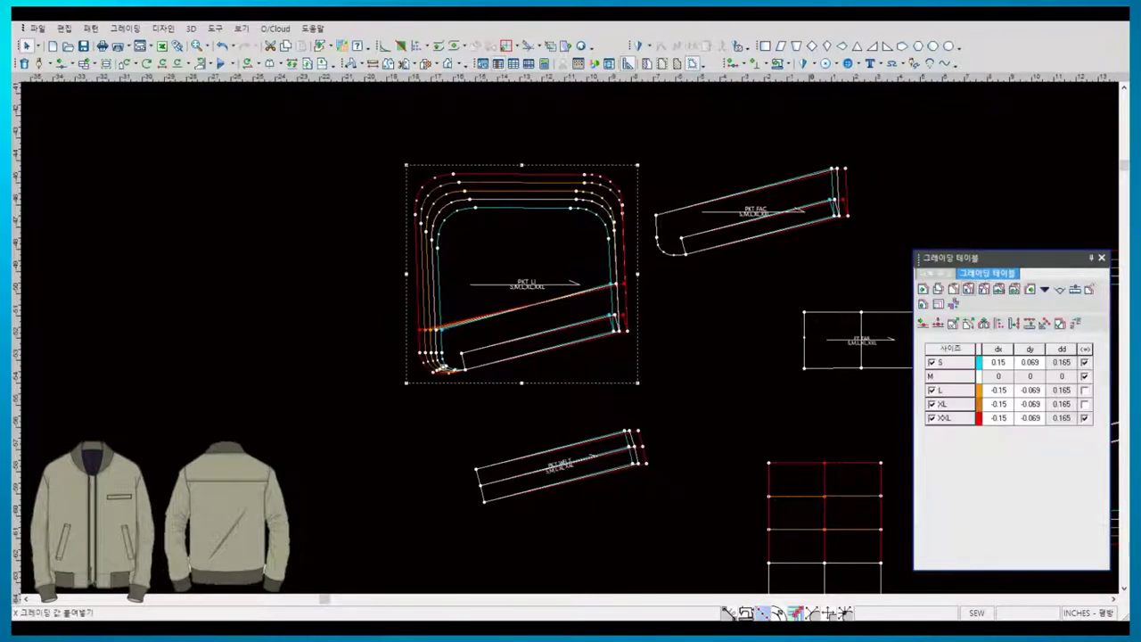
left_click(1029, 349)
right_click(1025, 350)
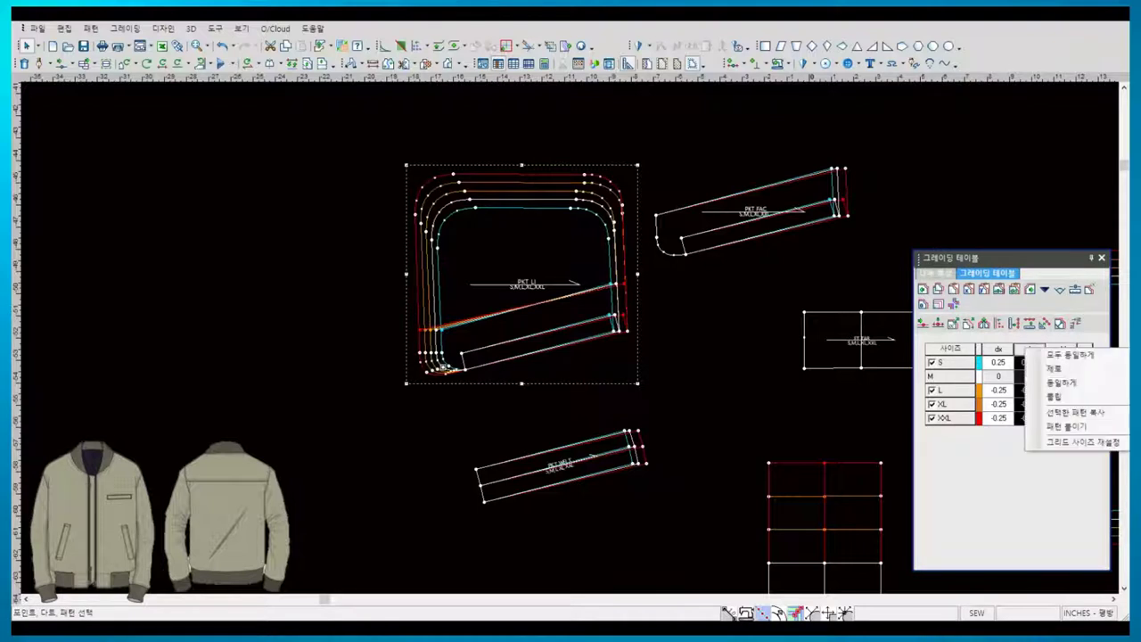
left_click(1065, 369)
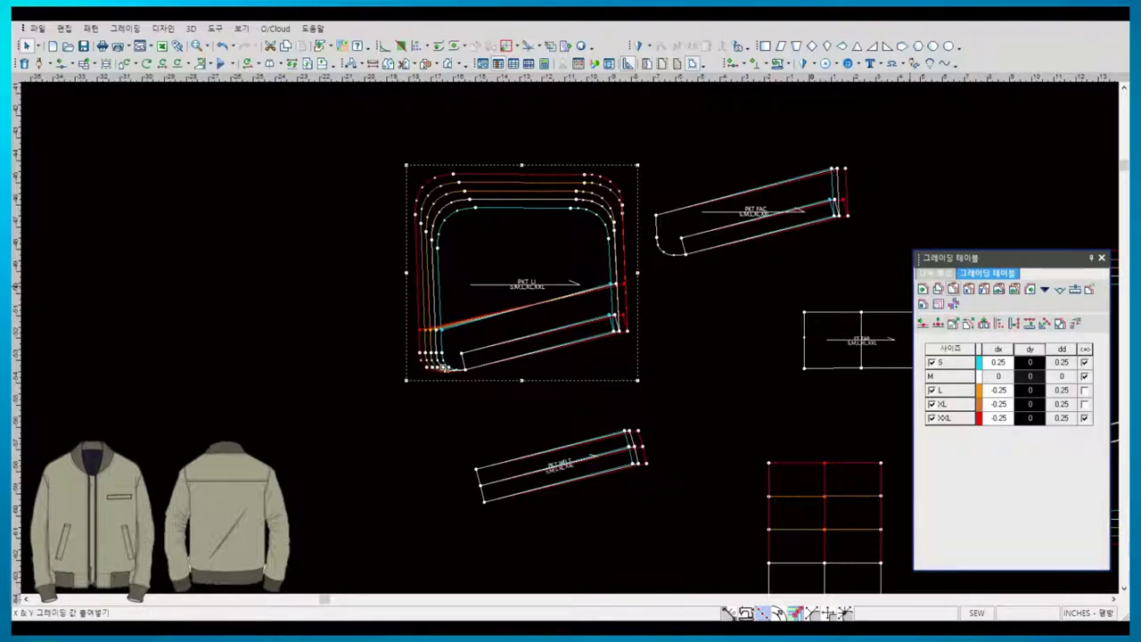
- Grade the PKT FAC piece's curved left-end points so they fan out by size
left_click(753, 214)
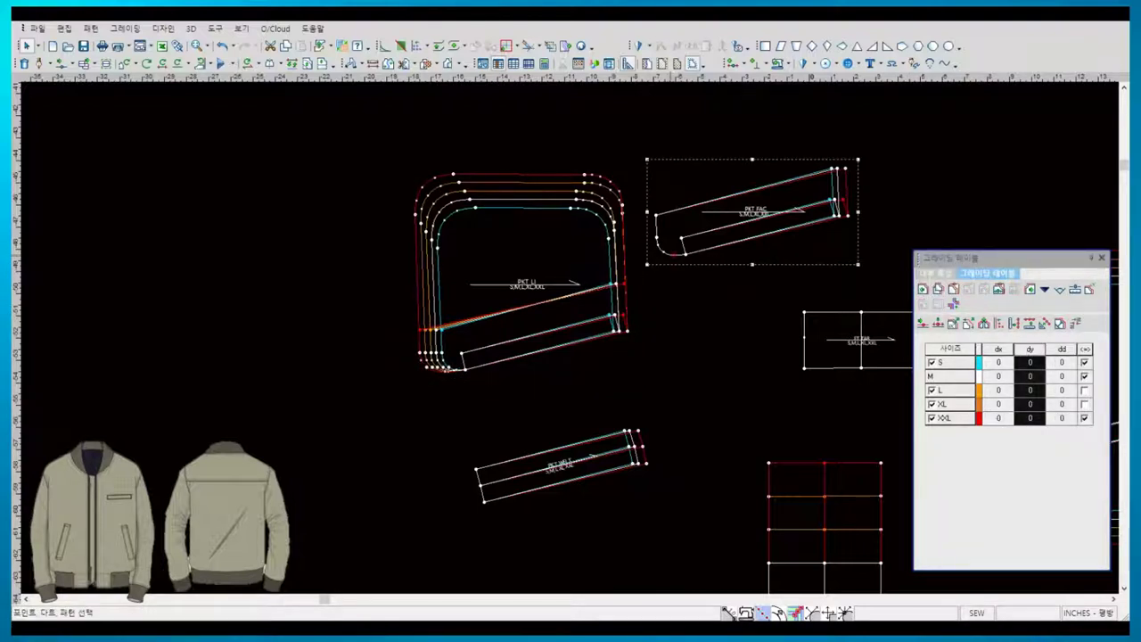
left_click(662, 252)
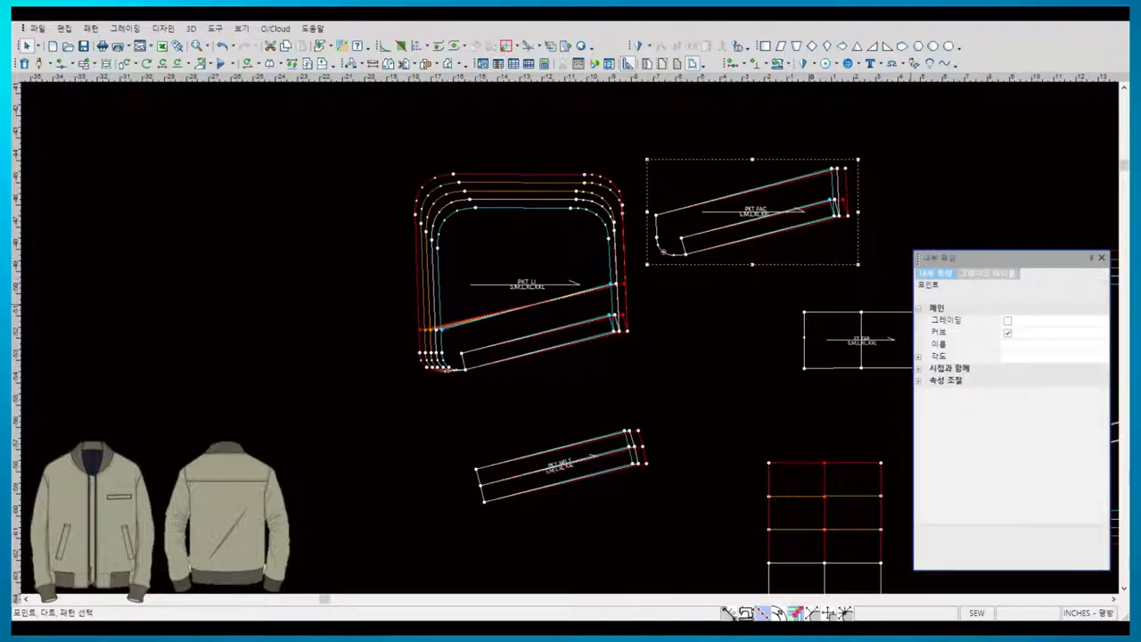
left_click(987, 273)
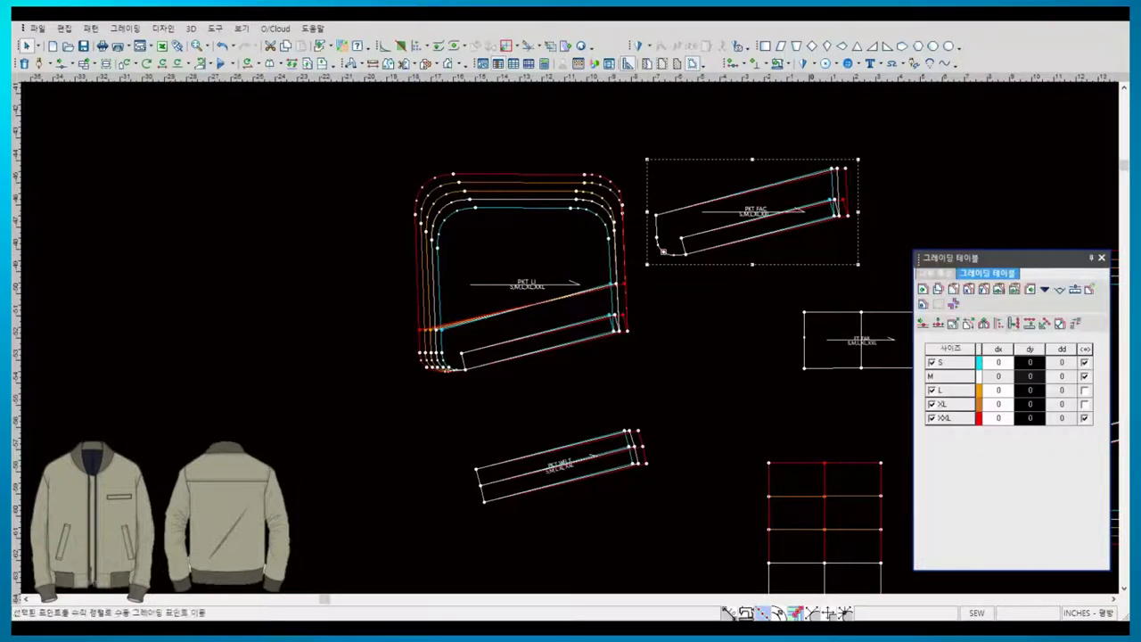
left_click(922, 289)
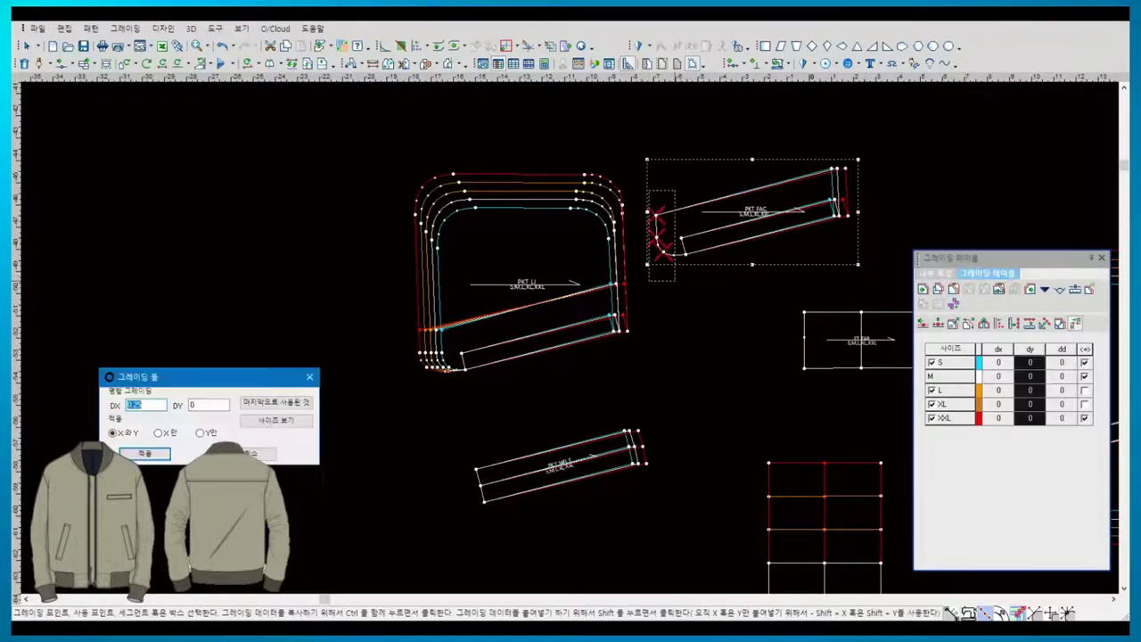
key("Return")
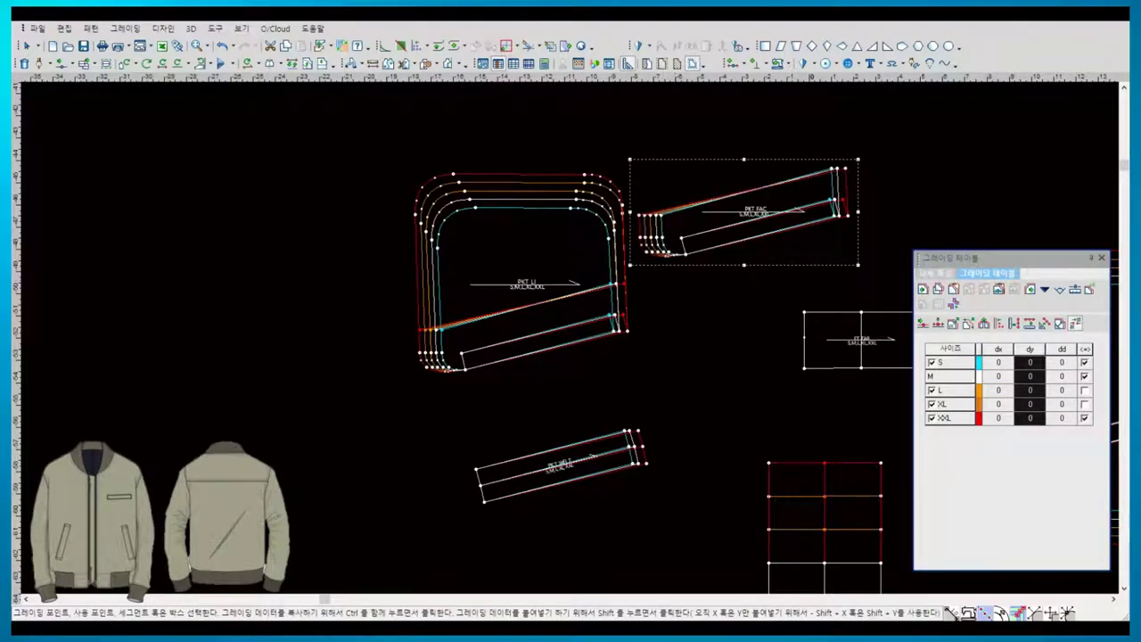
- Select the large body piece, anchor its size nest, then pick the left pattern piece
scroll(371, 291, "down", 1)
scroll(371, 291, "down", 2)
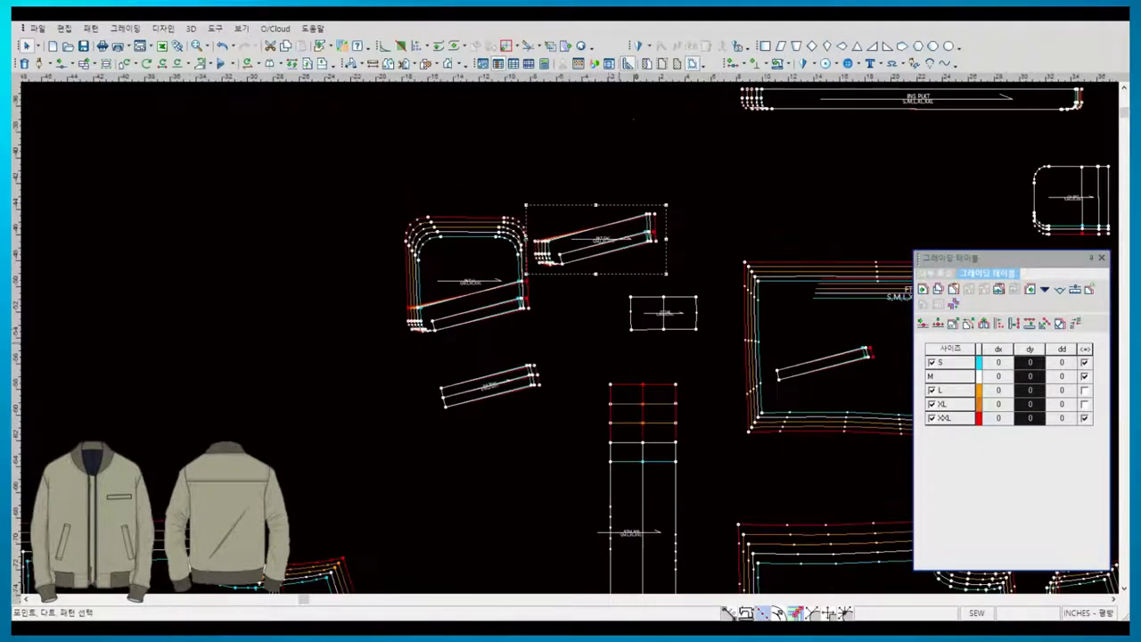
scroll(371, 290, "down", 1)
scroll(330, 298, "down", 2)
scroll(526, 281, "up", 2)
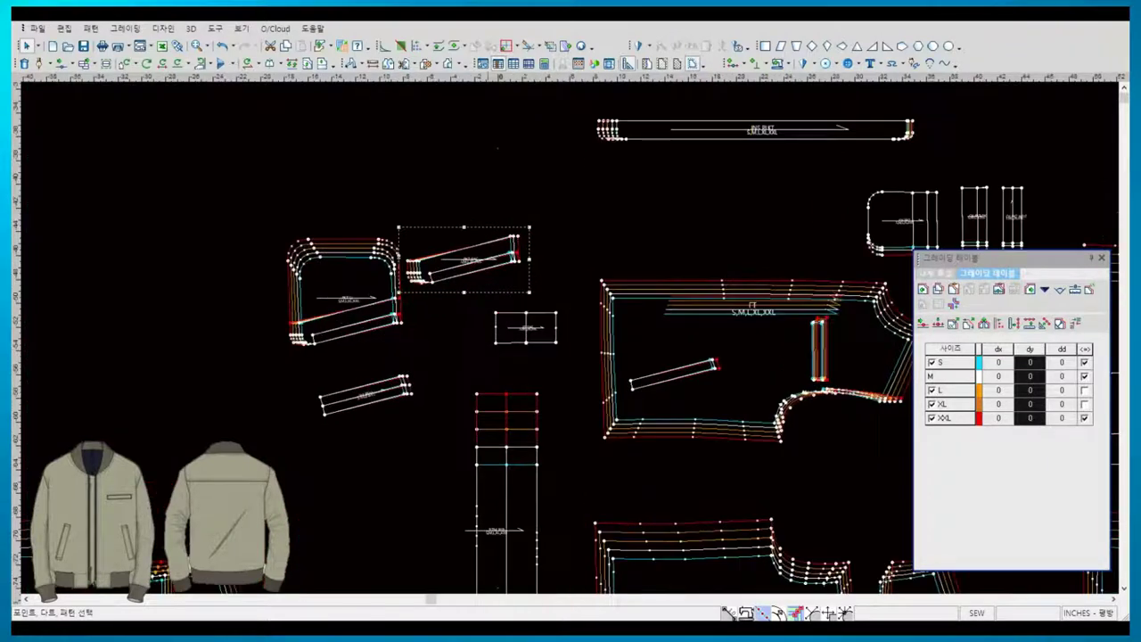
left_click(753, 310)
scroll(381, 274, "down", 2)
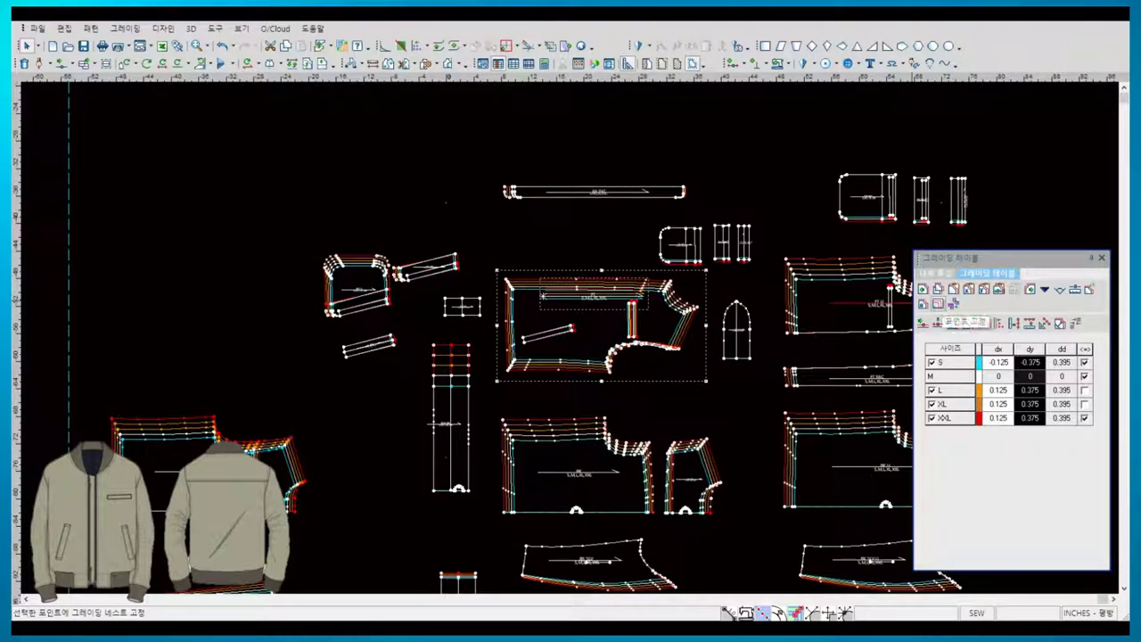
left_click(953, 323)
scroll(428, 227, "down", 2)
scroll(606, 330, "up", 2)
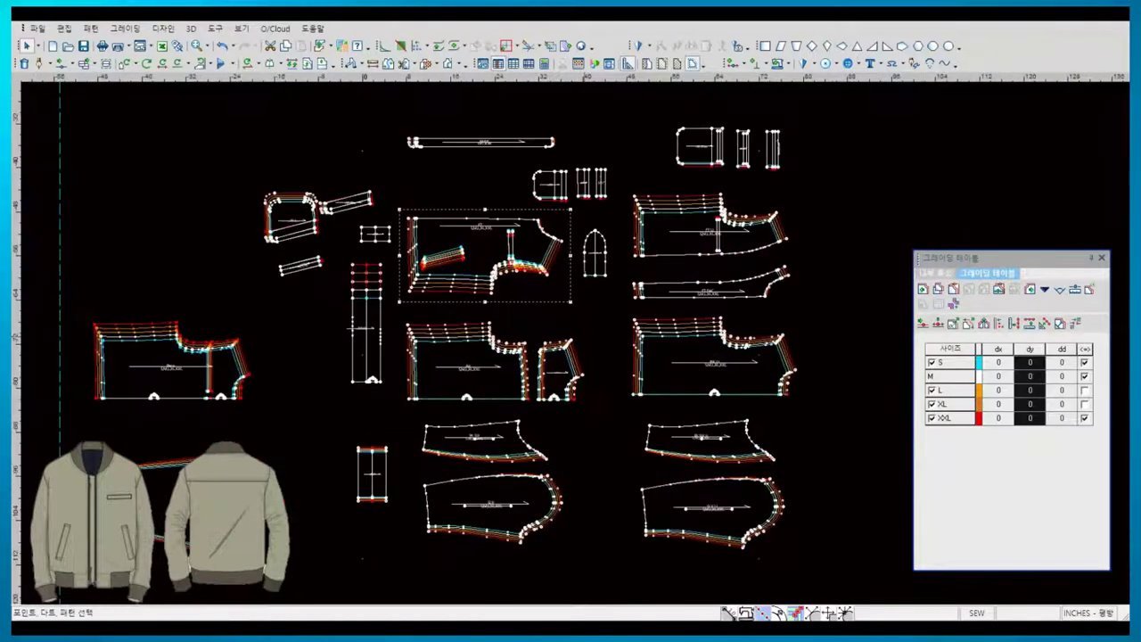
scroll(606, 330, "up", 1)
left_click(583, 222)
scroll(583, 223, "down", 1)
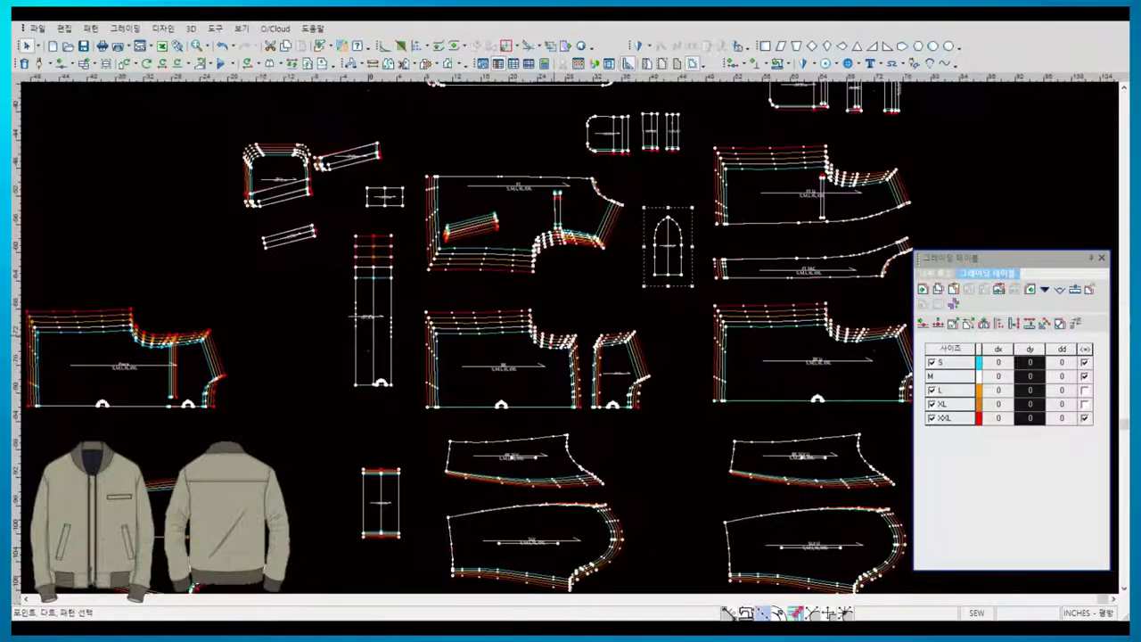
left_click(221, 376)
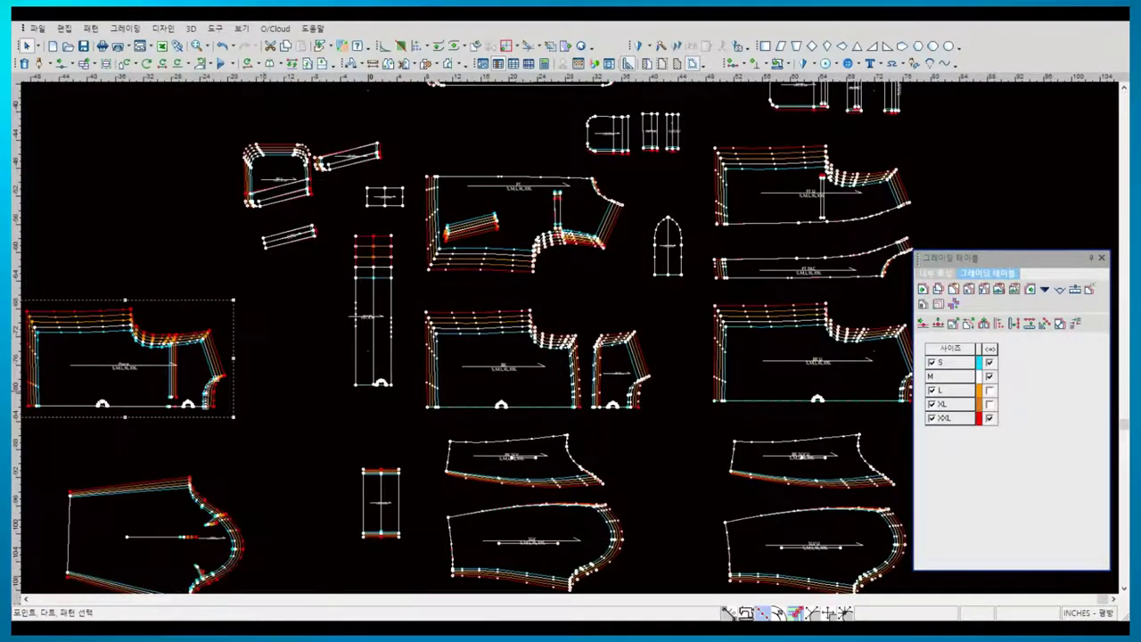
- Open the Length Comparison table and add the selected segment with its total length column
left_click(530, 64)
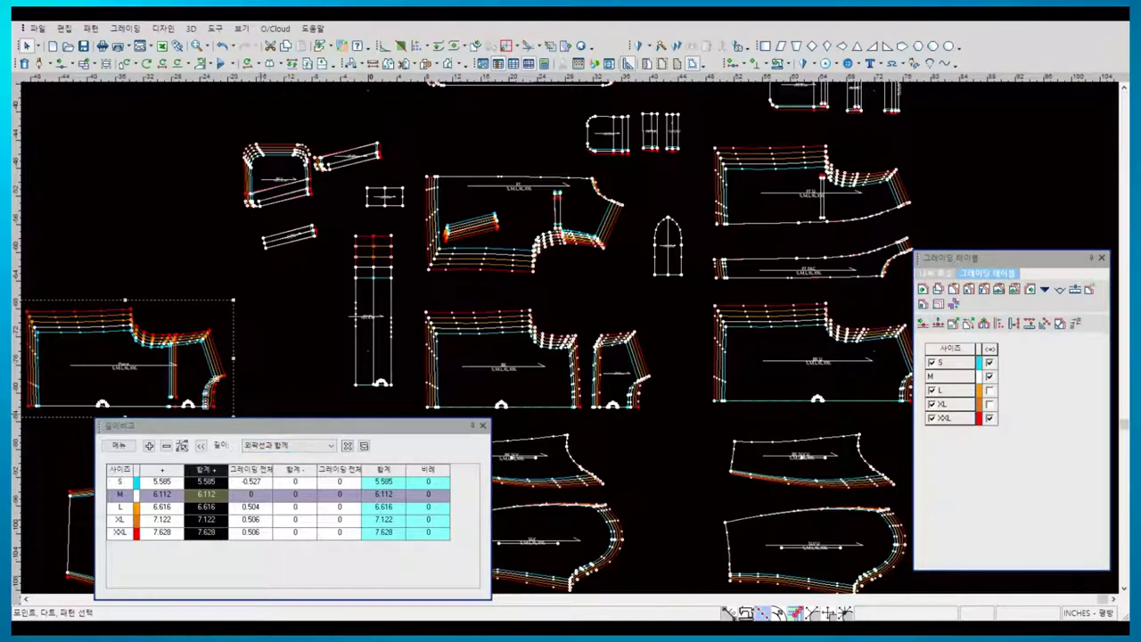
left_click(149, 445)
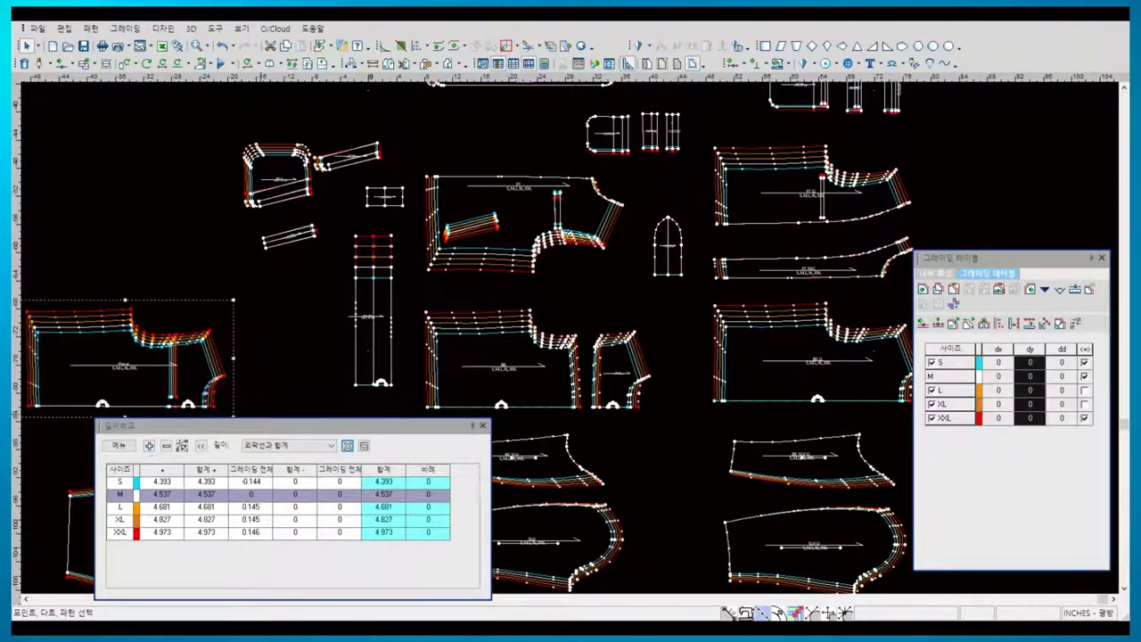
left_click(206, 469)
left_click(118, 445)
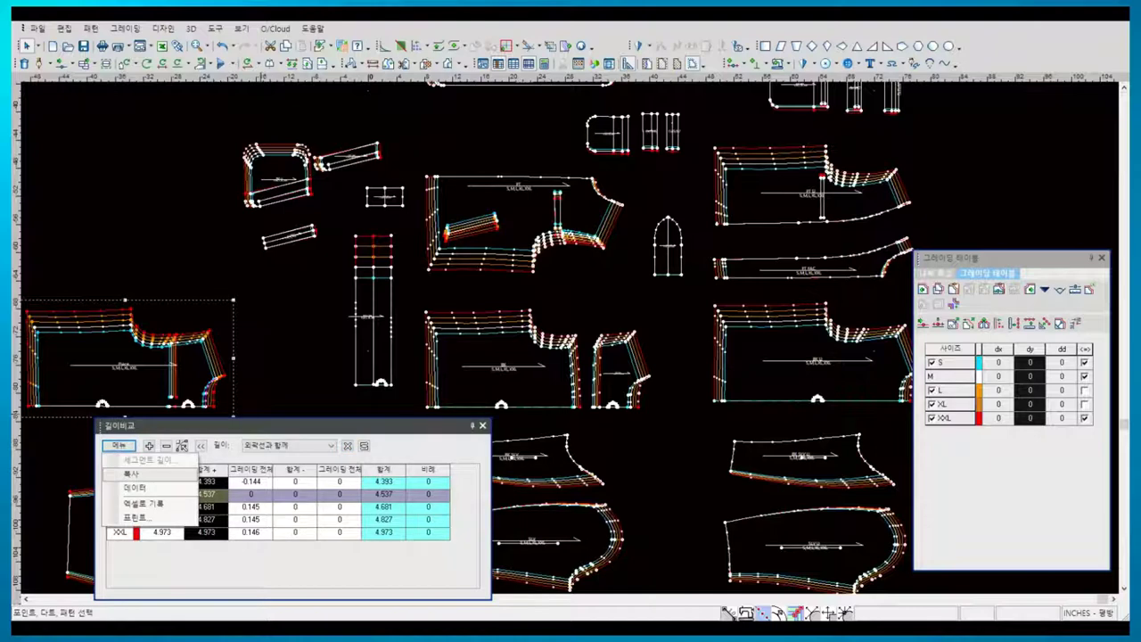
left_click(118, 445)
- Measure the segment to the last perpendicular for all sizes, S 4.393 to XXL 4.973
left_click(666, 249)
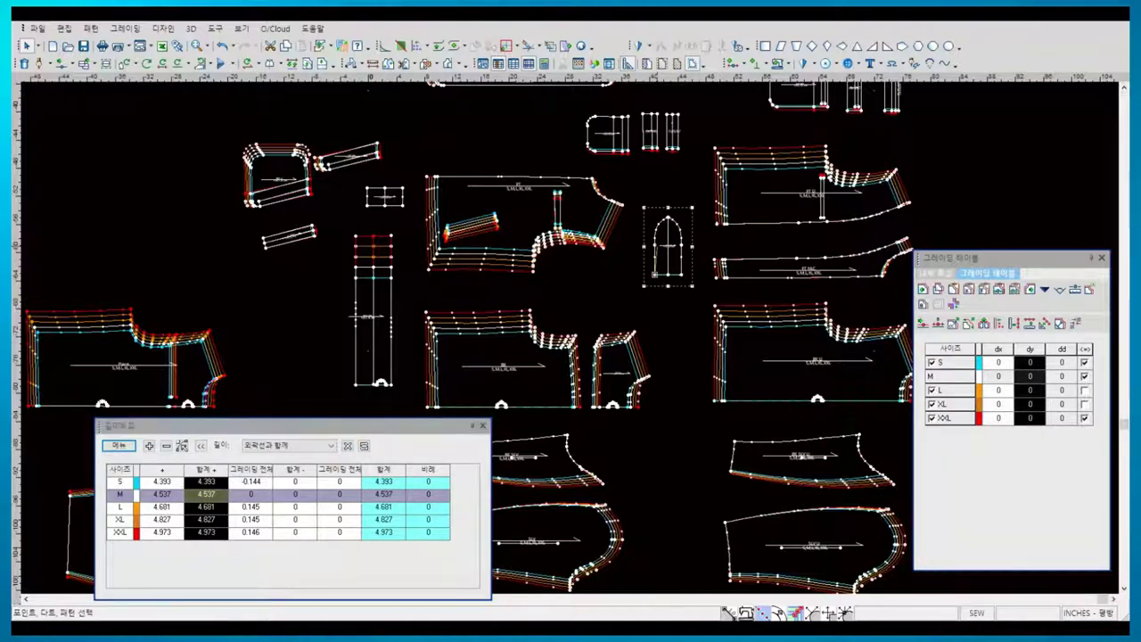
left_click(654, 256)
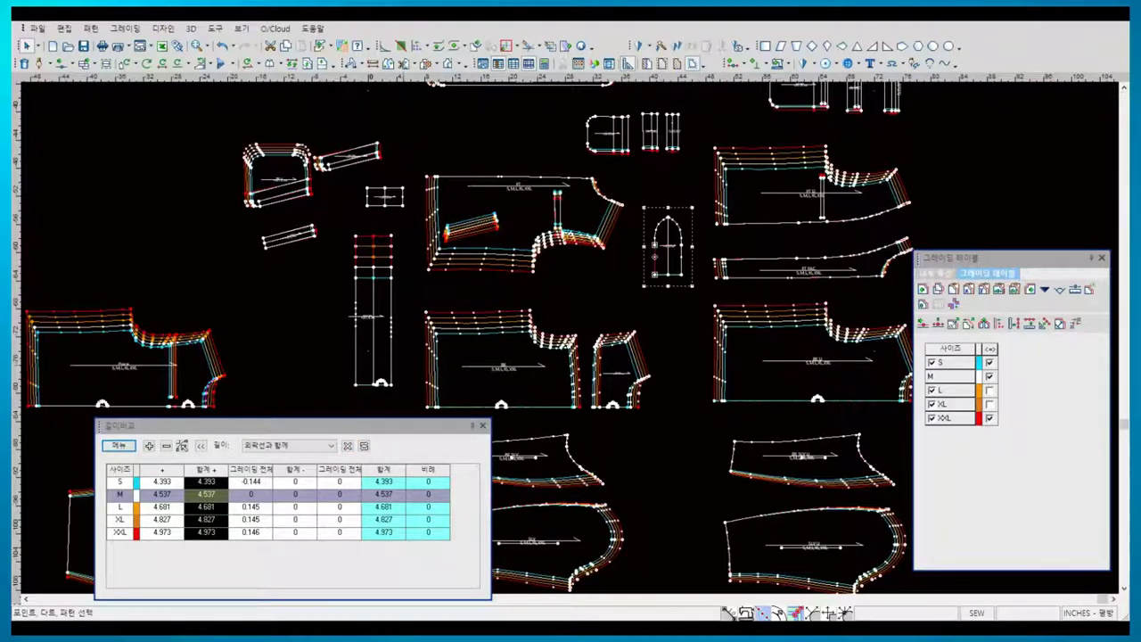
left_click(118, 445)
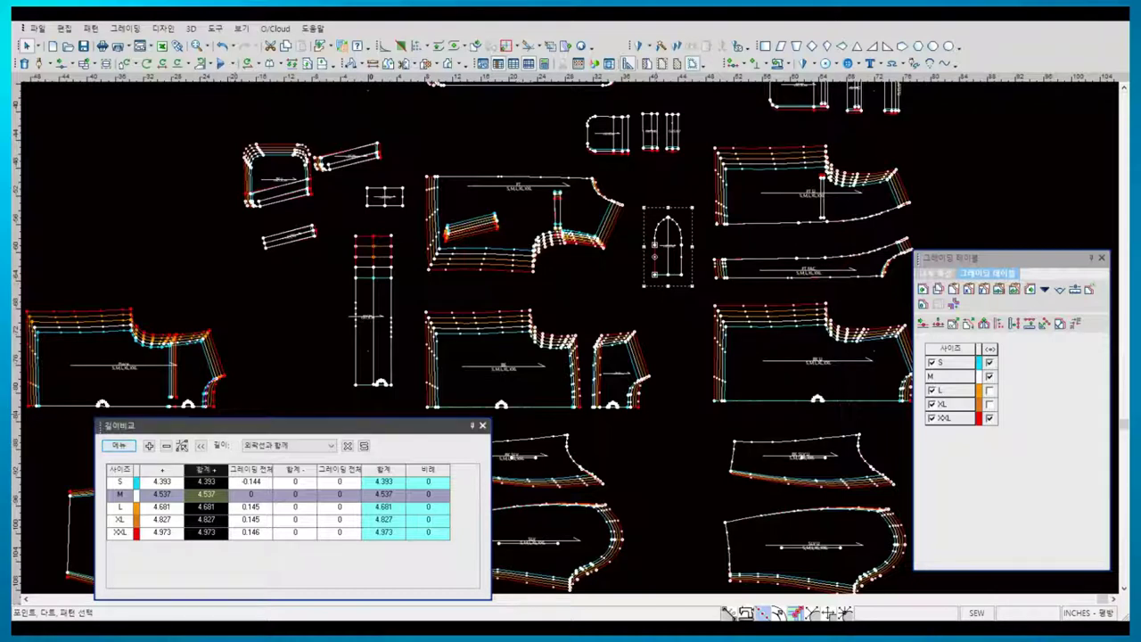
left_click(125, 486)
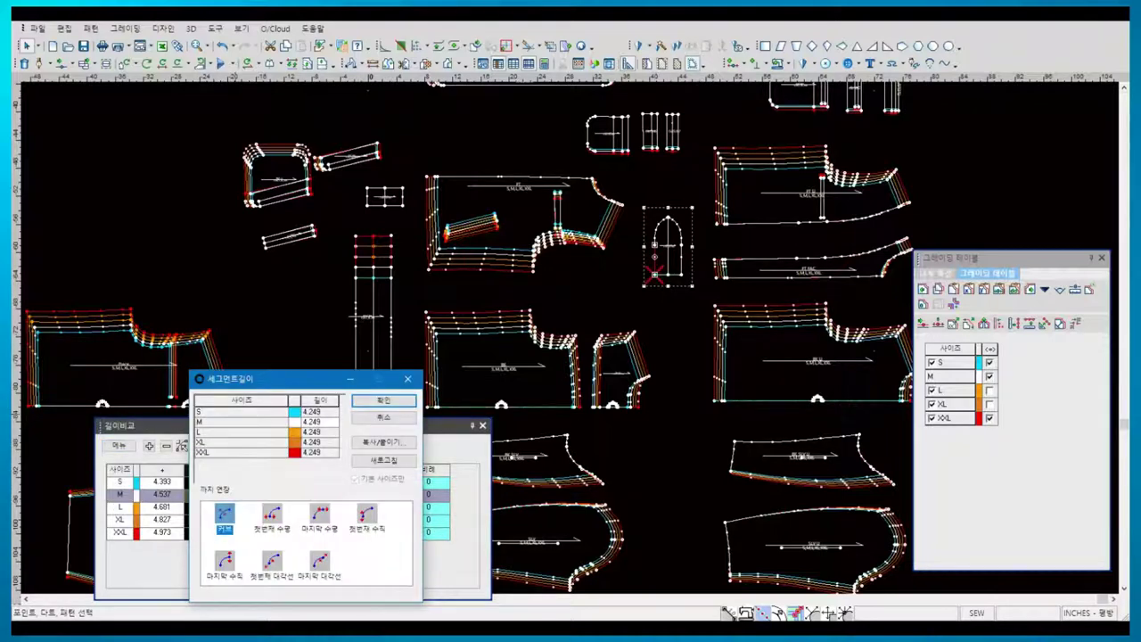
left_click(225, 562)
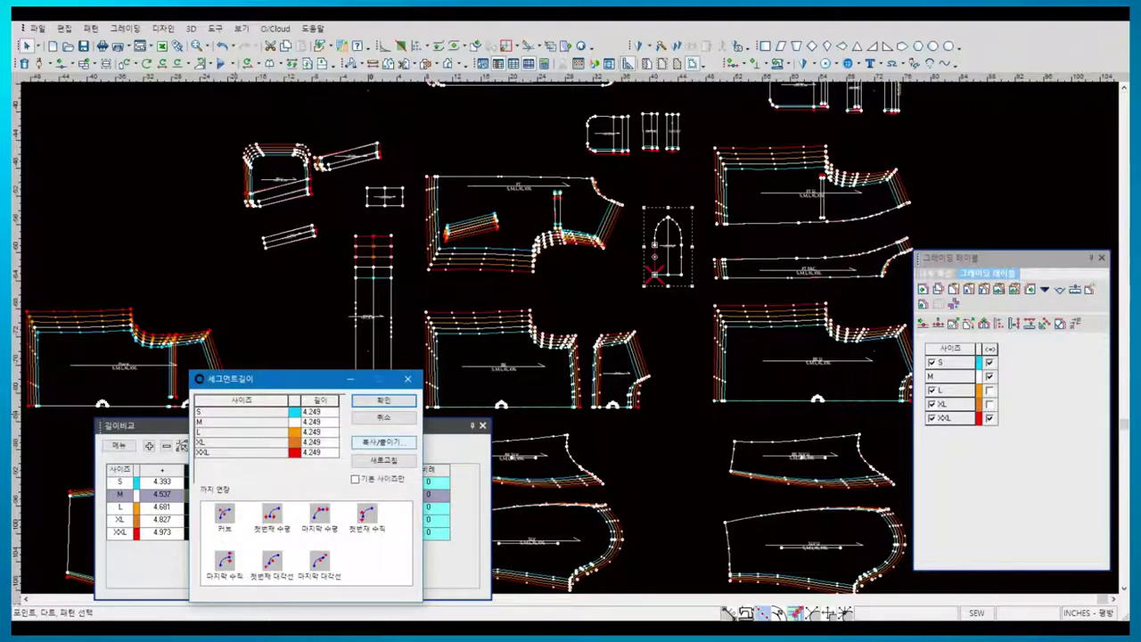
left_click(383, 441)
left_click(401, 451)
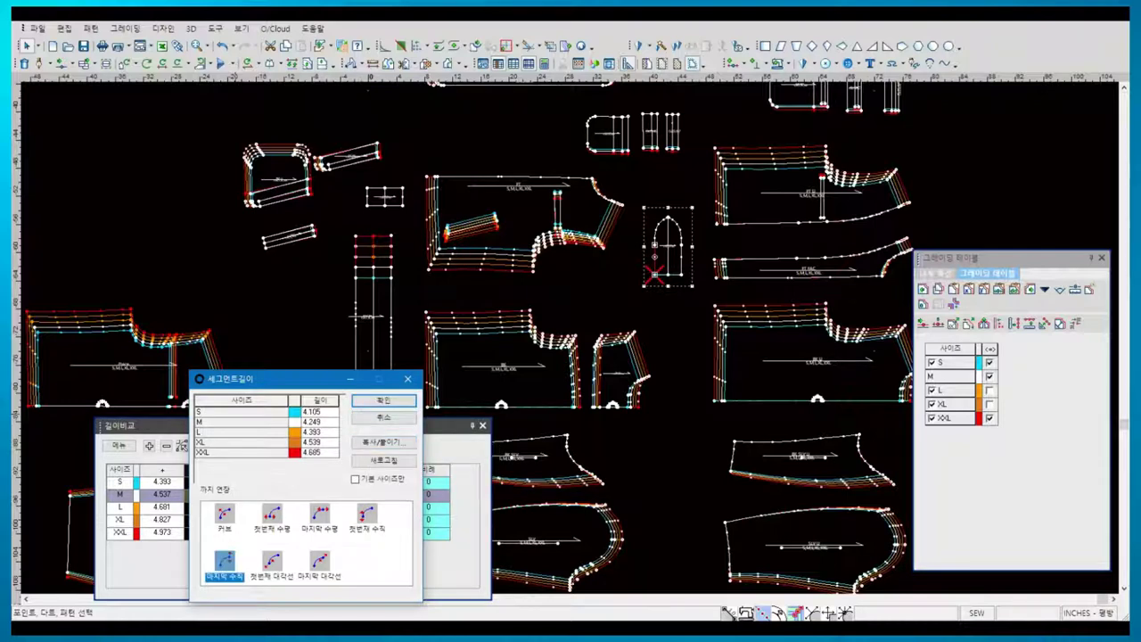
left_click(383, 400)
- Zoom to the arch piece, show only size M, and enable grading on a selected point
left_click(654, 243)
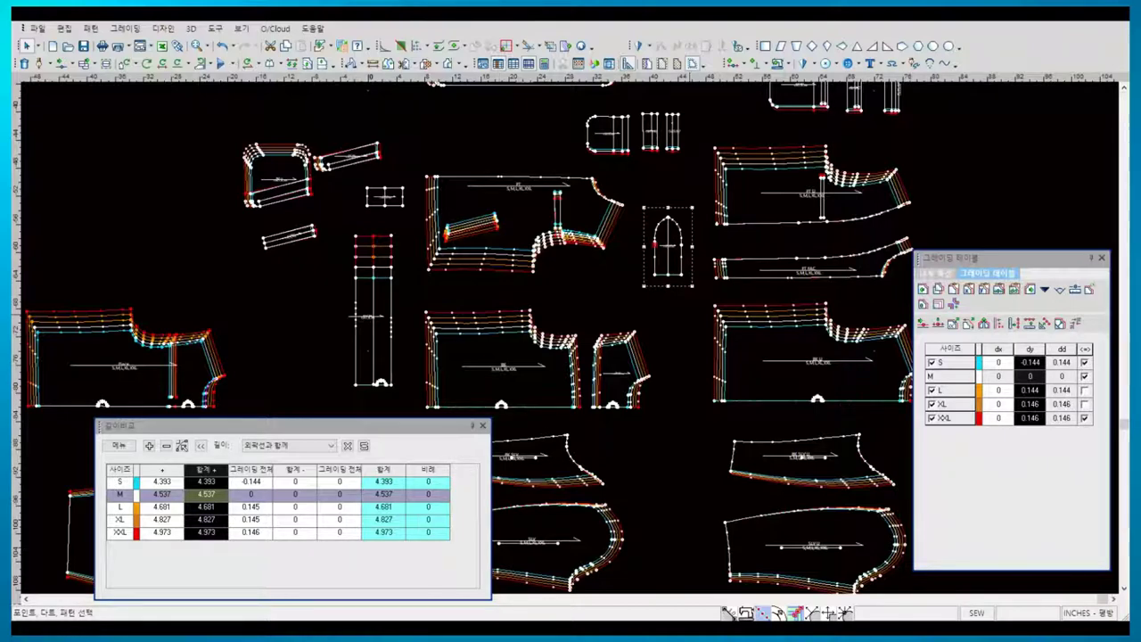
scroll(686, 170, "up", 2)
scroll(687, 169, "up", 2)
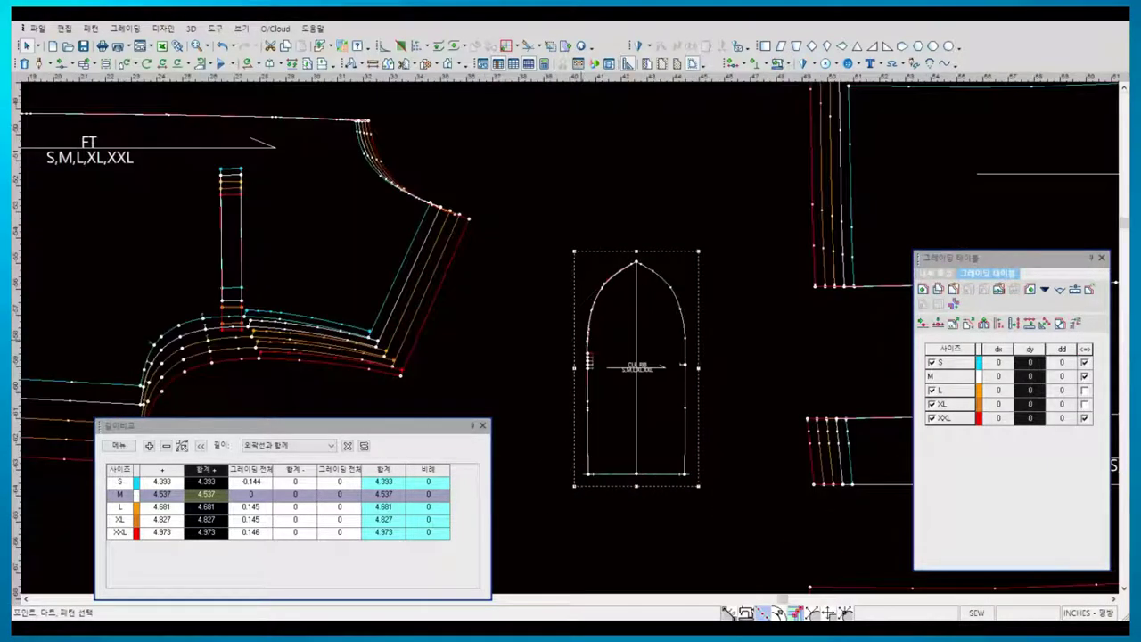
key("F7")
left_click(587, 338)
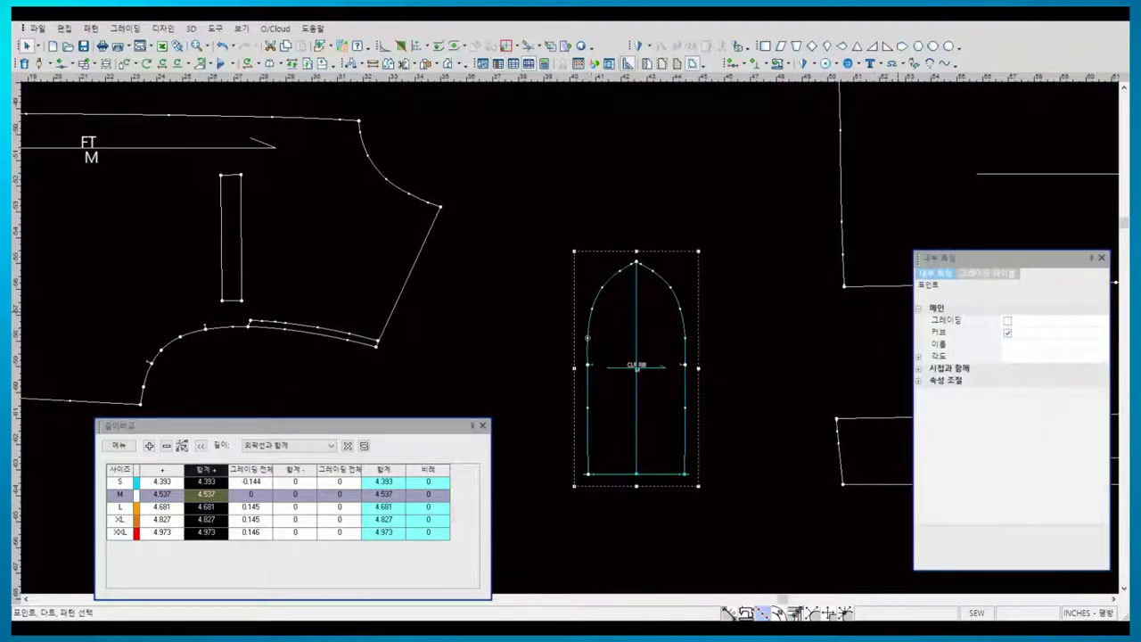
left_click(1008, 320)
- Turn grading back off and view the grading values of the arch piece's left-edge point
left_click(685, 338)
key("Escape")
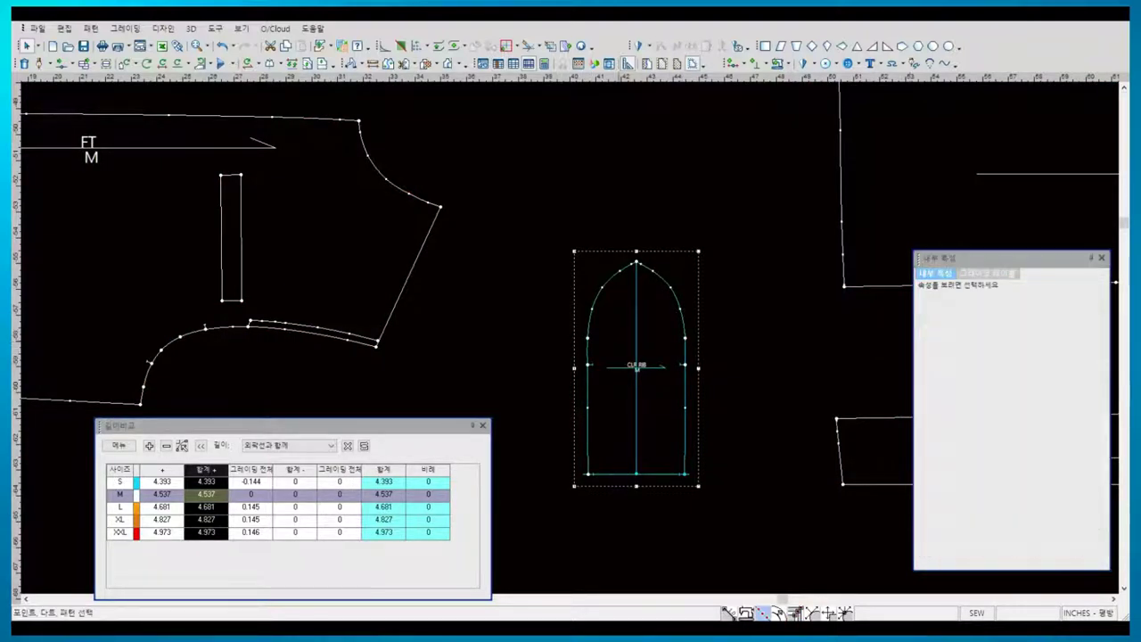
left_click(589, 364)
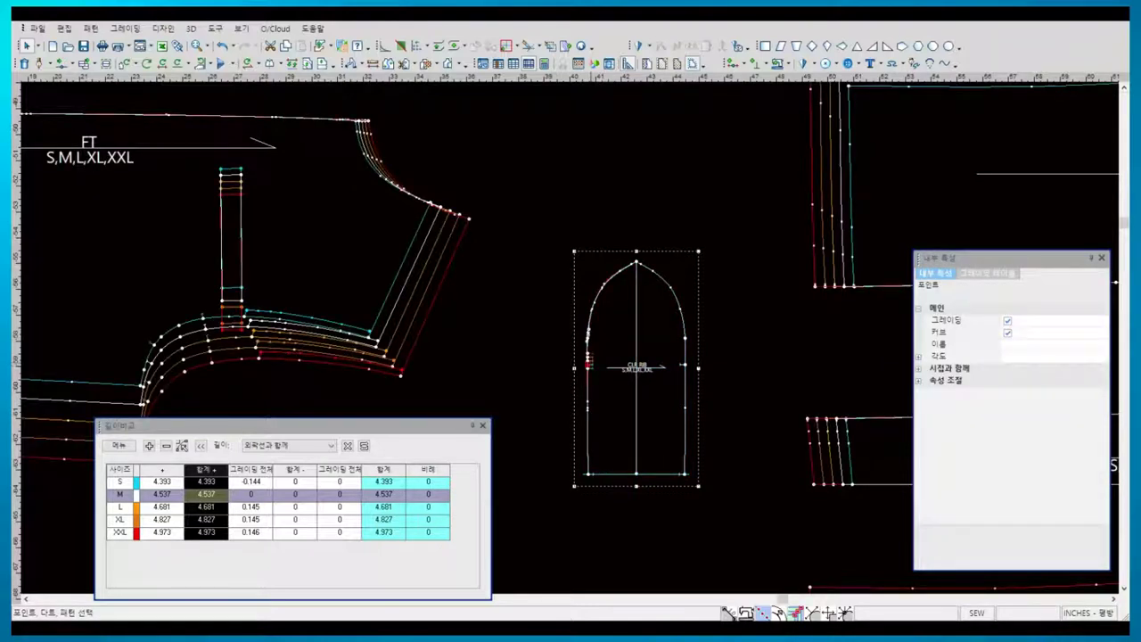
left_click(986, 273)
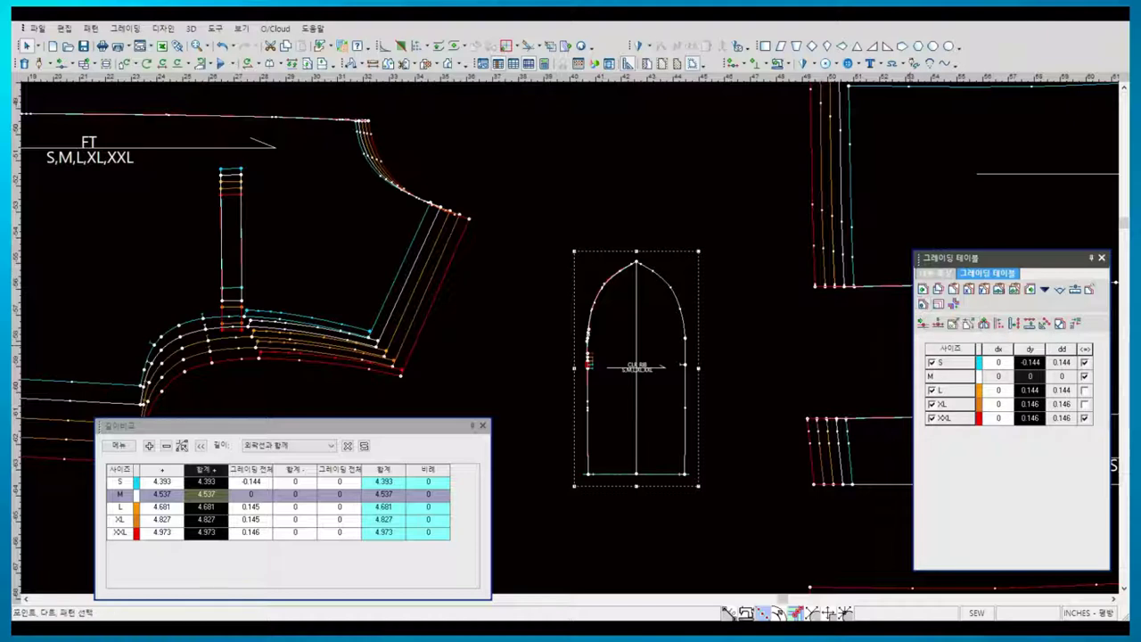
left_click(588, 364)
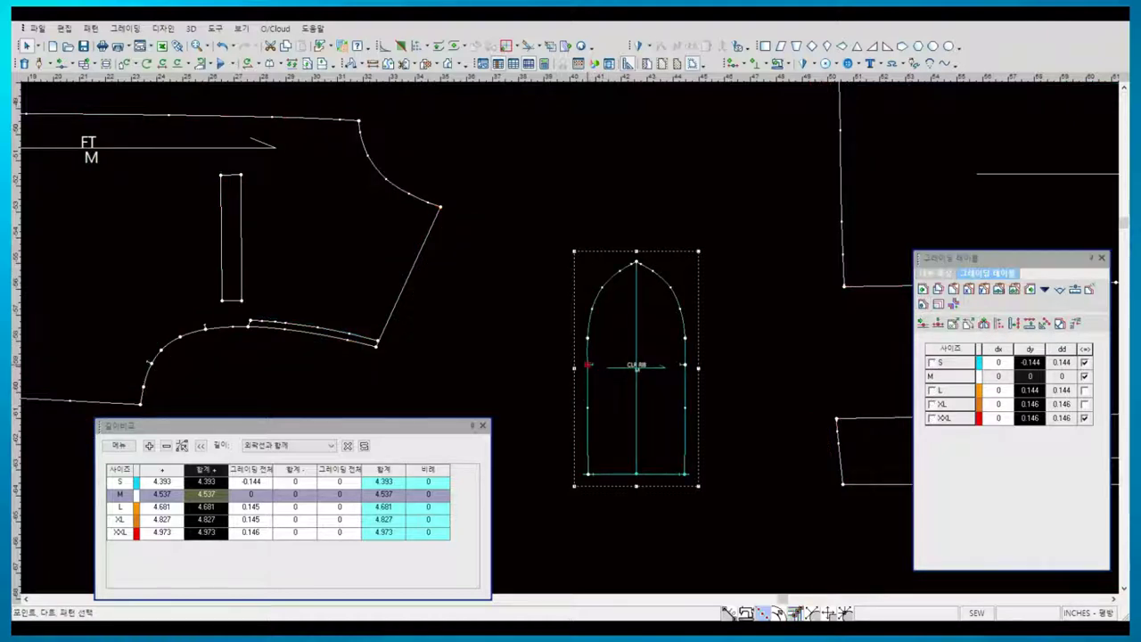
- Draw an internal line across the arch piece and copy the side point's grading
key("i")
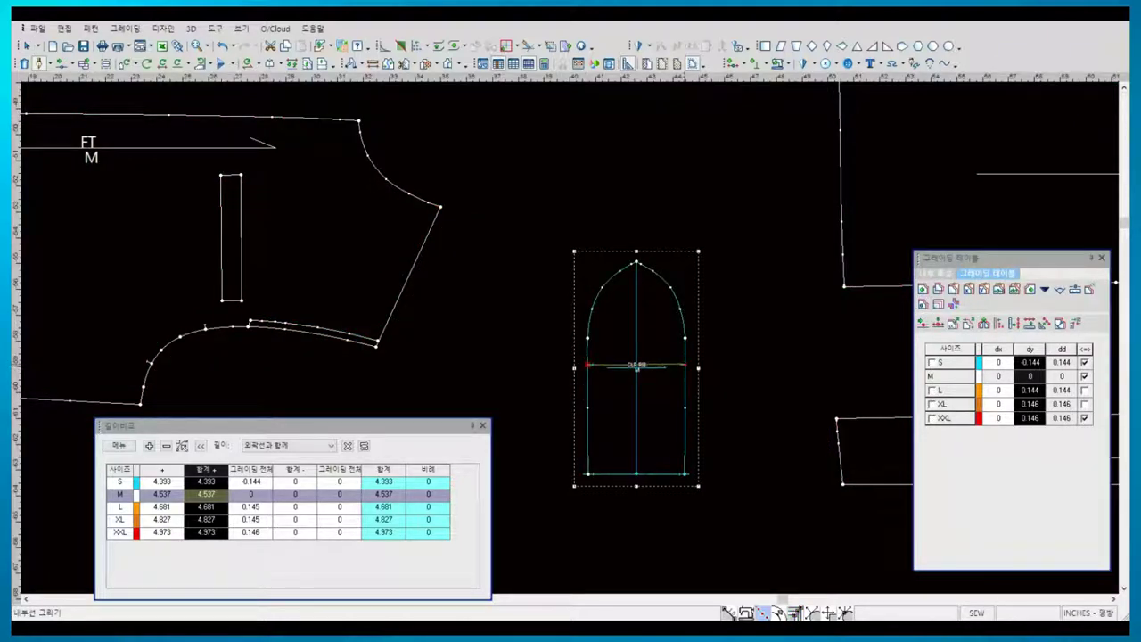
right_click(695, 329)
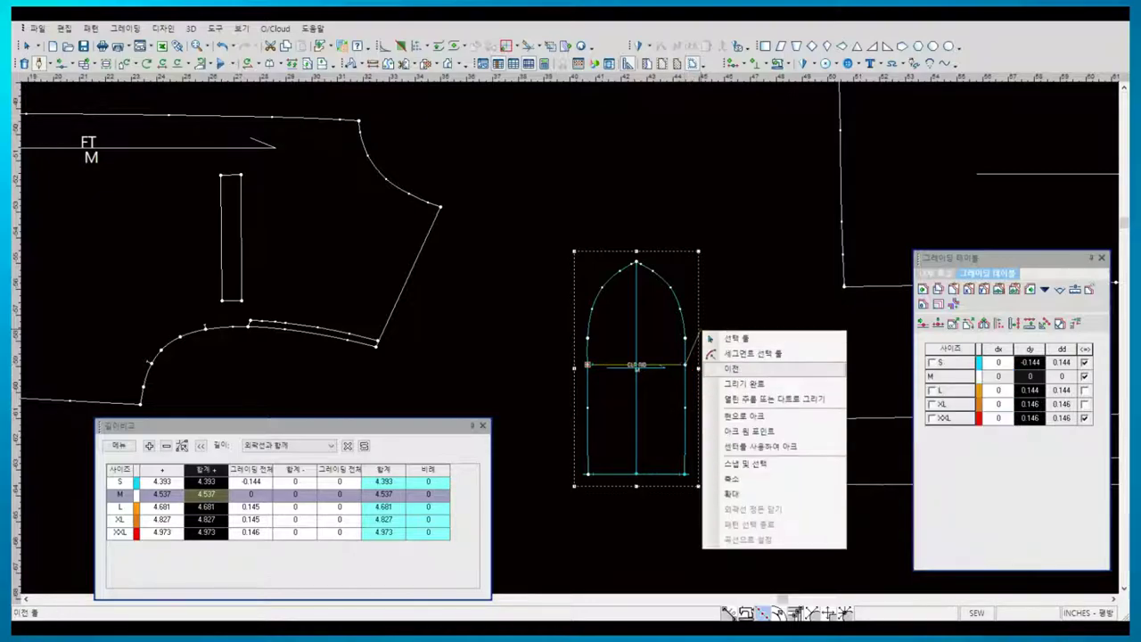
left_click(739, 385)
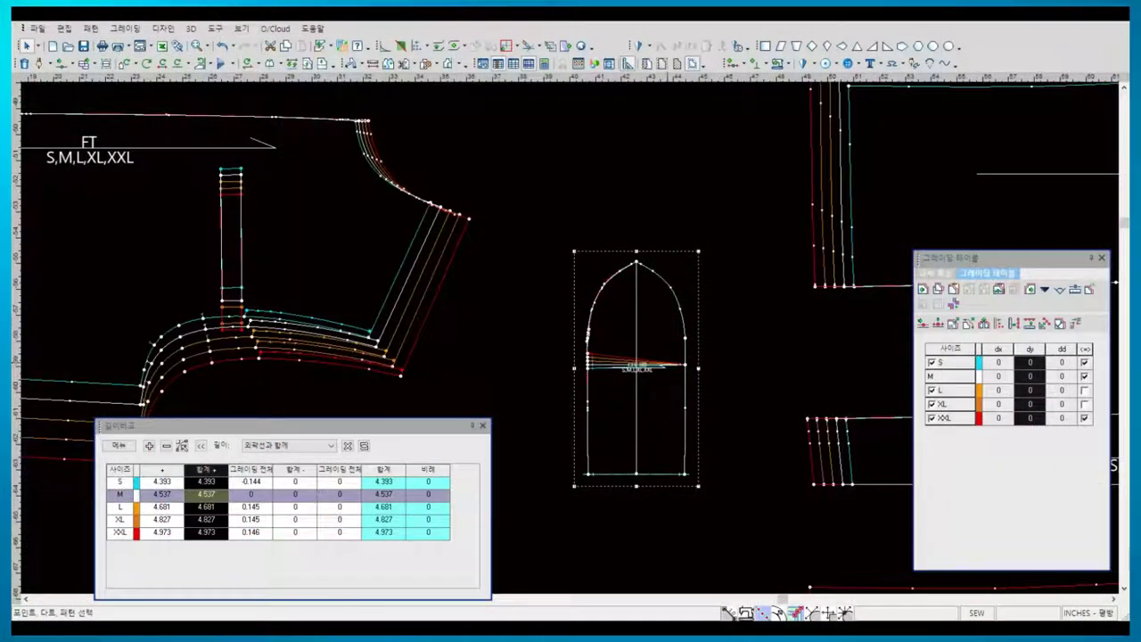
key("Escape")
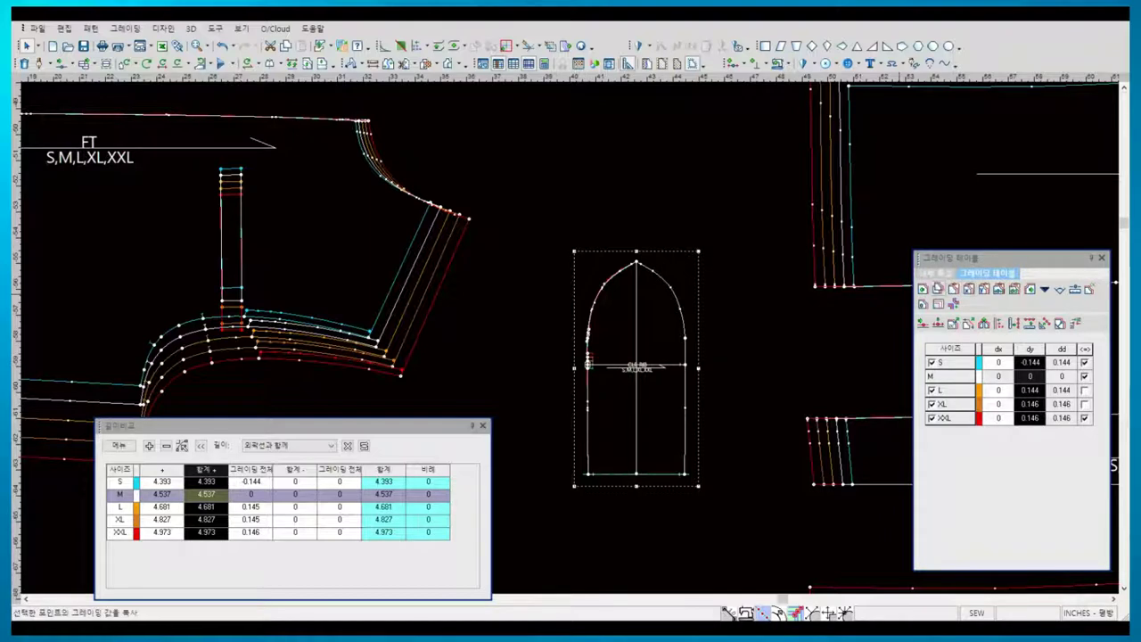
left_click(937, 288)
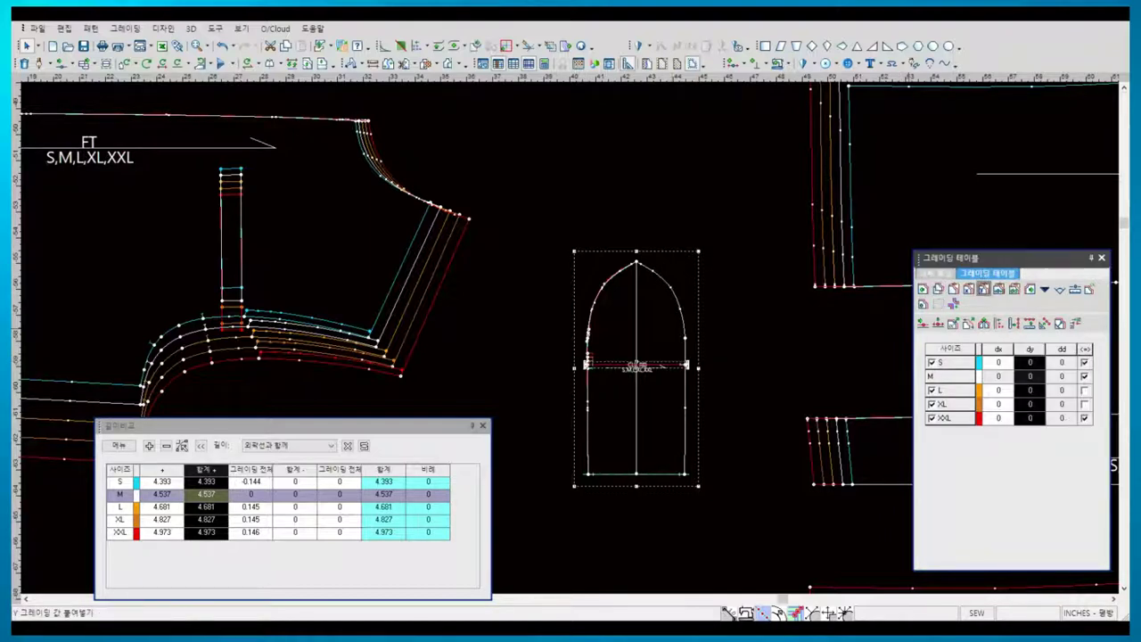
- Paste the vertical grading onto the crossbar line's end points
left_click(662, 367)
scroll(632, 274, "down", 2)
scroll(632, 274, "down", 2)
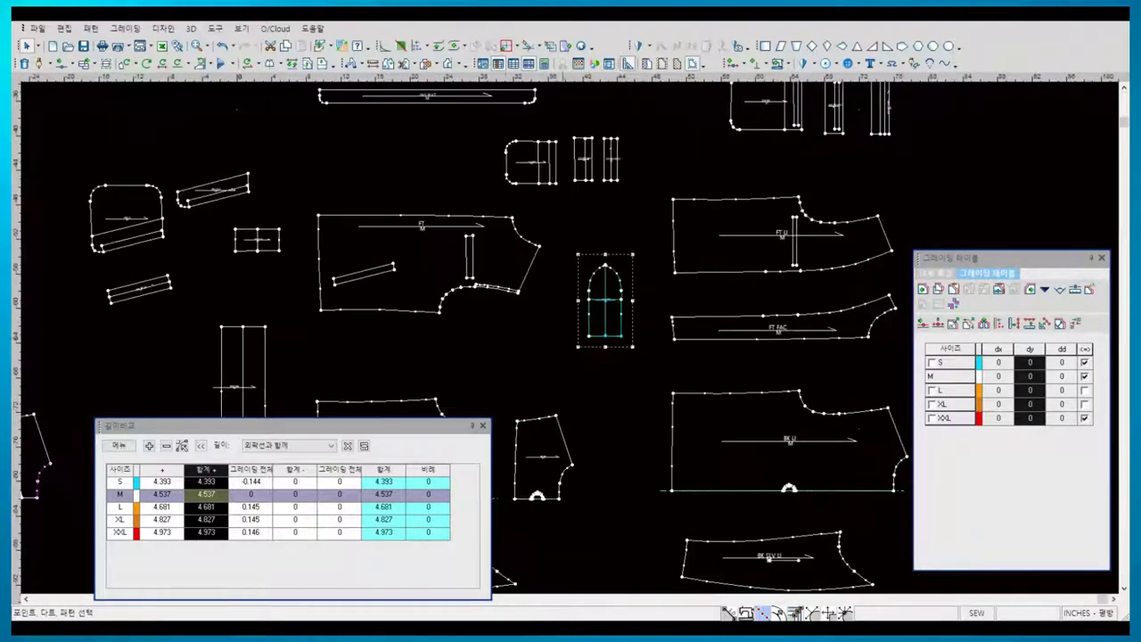
scroll(631, 274, "down", 1)
scroll(632, 274, "down", 1)
scroll(632, 274, "down", 1)
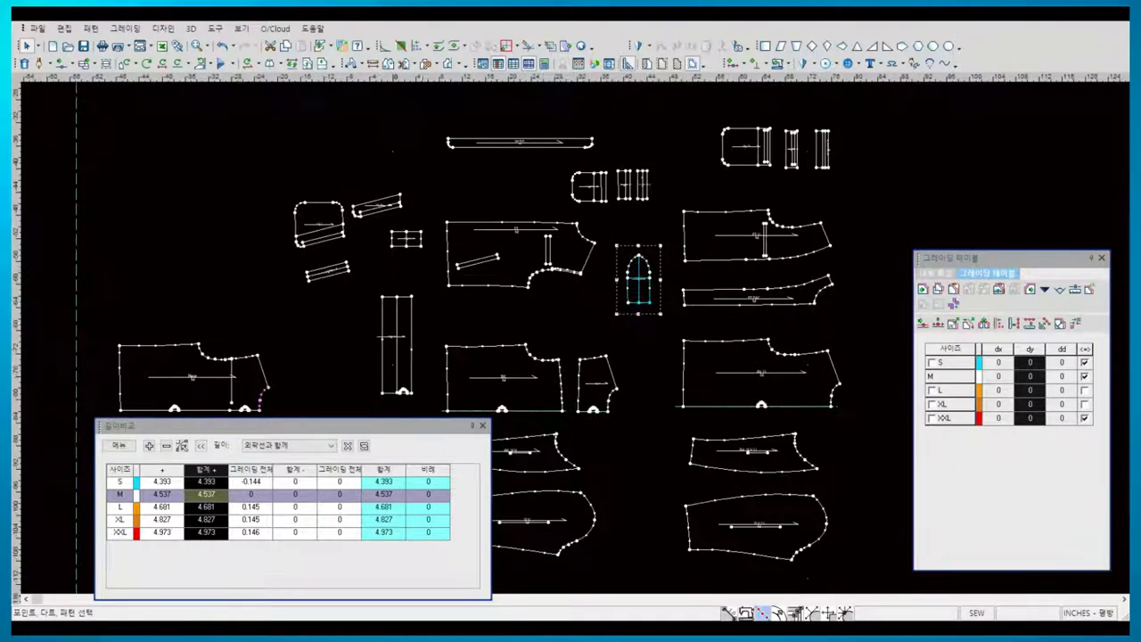
- Move the lower-left pattern piece up and right in the layout
left_click(191, 375)
left_click_drag(192, 374, 273, 347)
scroll(273, 347, "up", 1)
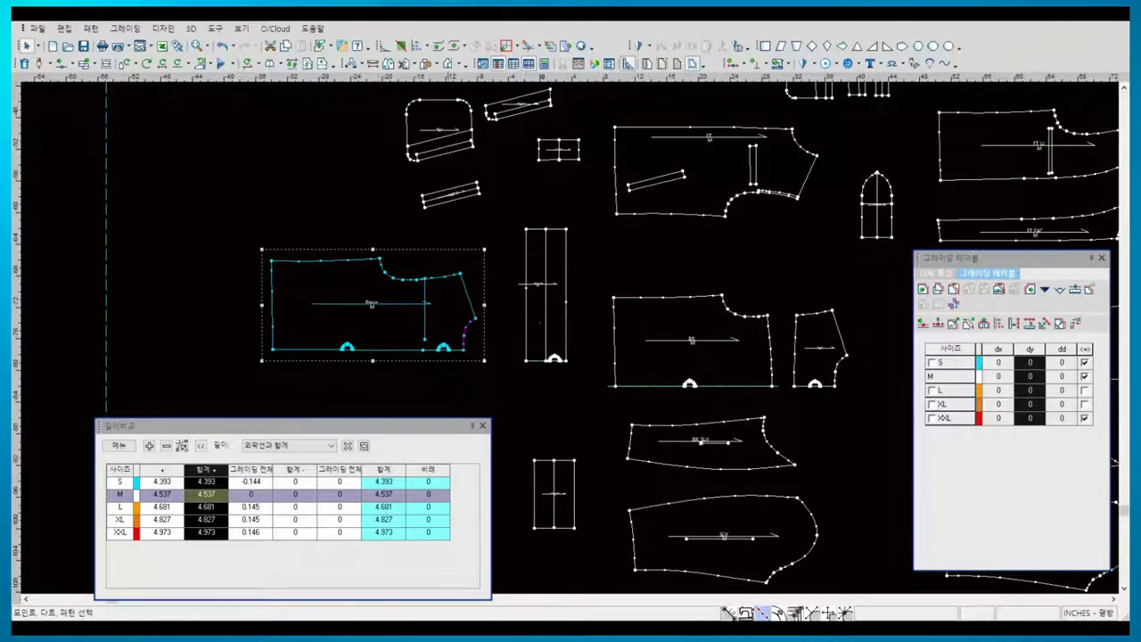
scroll(571, 339, "down", 1)
scroll(570, 339, "up", 2)
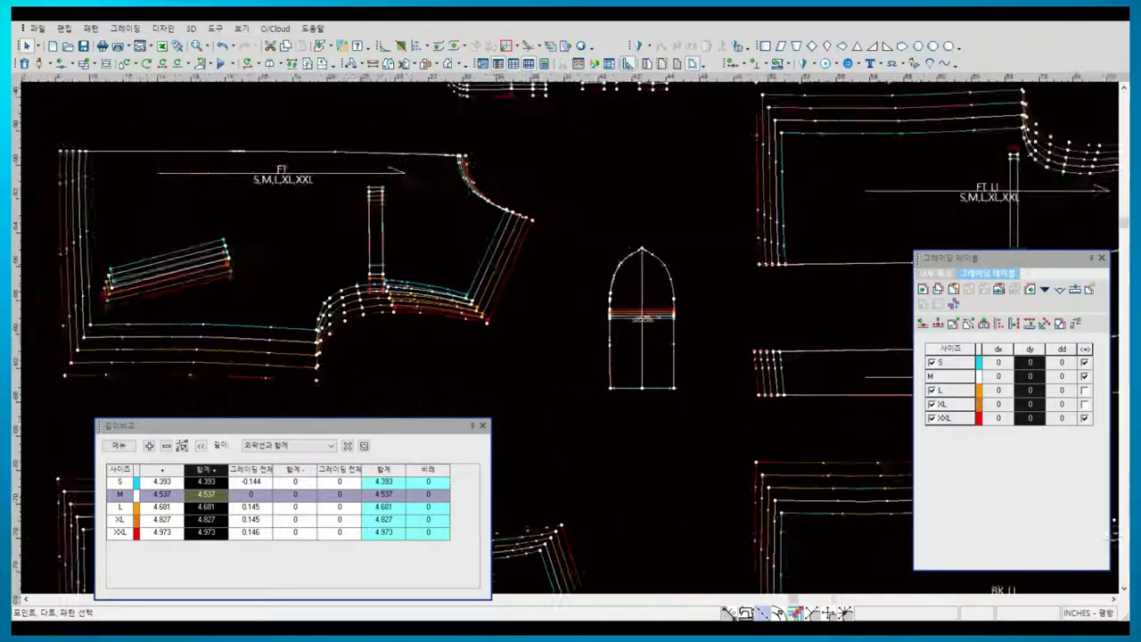
scroll(570, 338, "up", 1)
- Add the left front's seam to the Length Comparison, giving totals 9.021–10.83
left_click(951, 348)
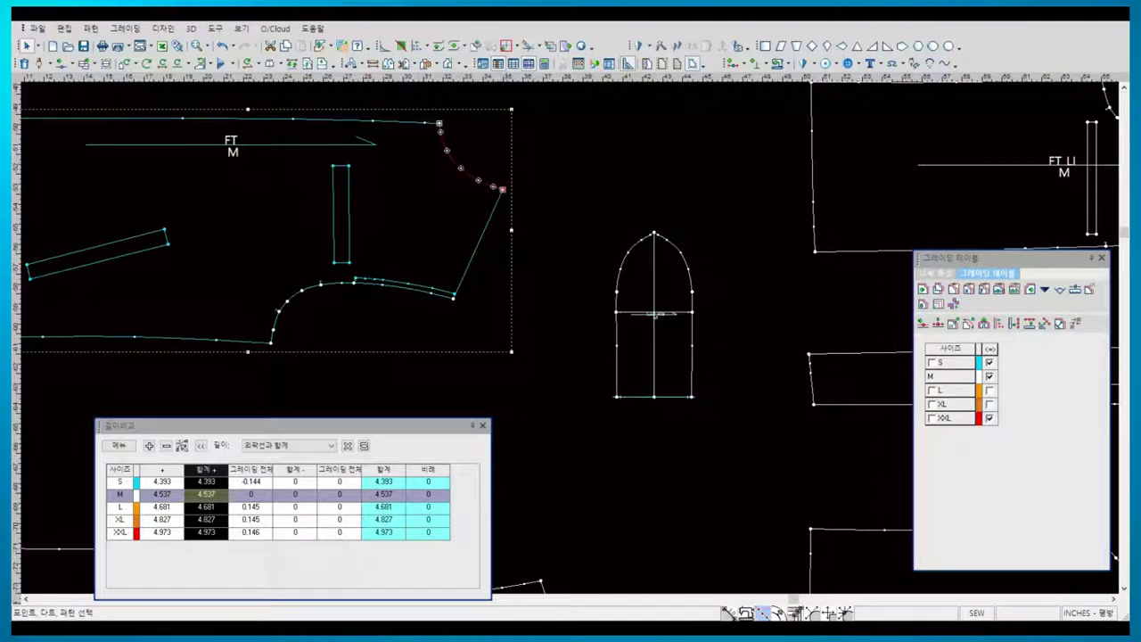
left_click(472, 178)
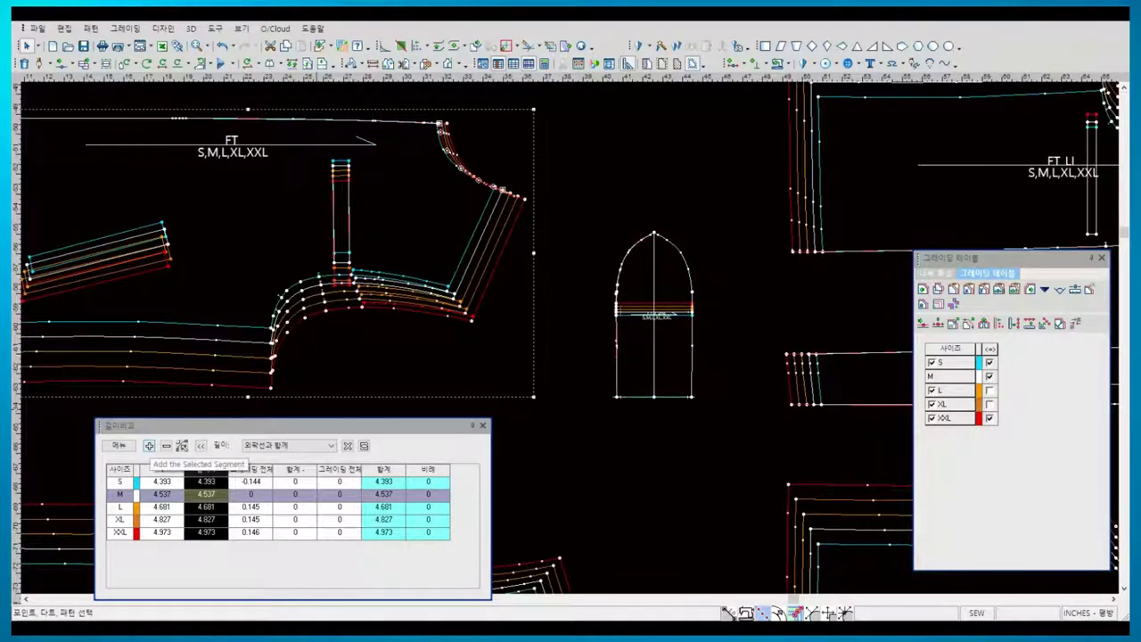
left_click(482, 183)
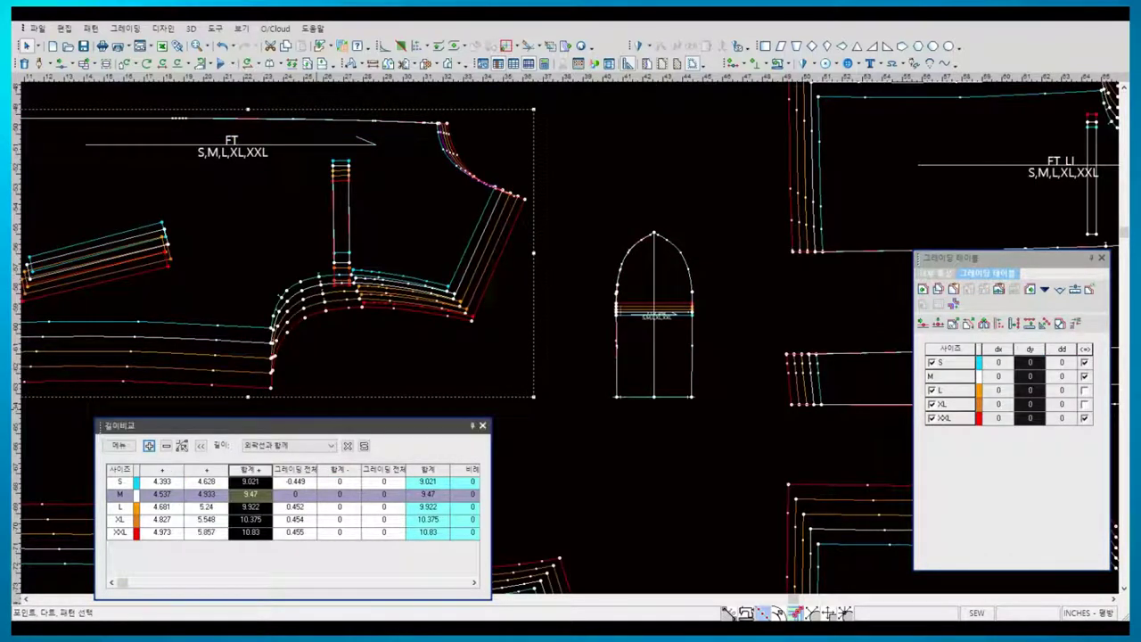
left_click(119, 445)
- Paste the compared lengths as last-vertical grading onto the rib's bottom-left corner (dy -0.449 to 0.39)
left_click(654, 314)
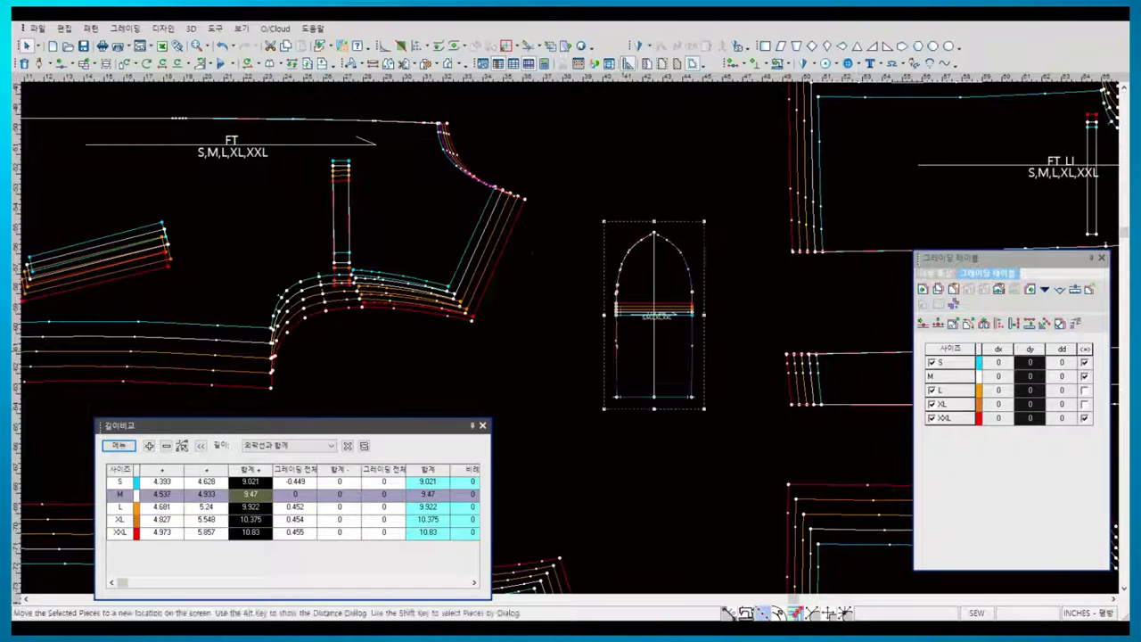
left_click(616, 396)
left_click(950, 347)
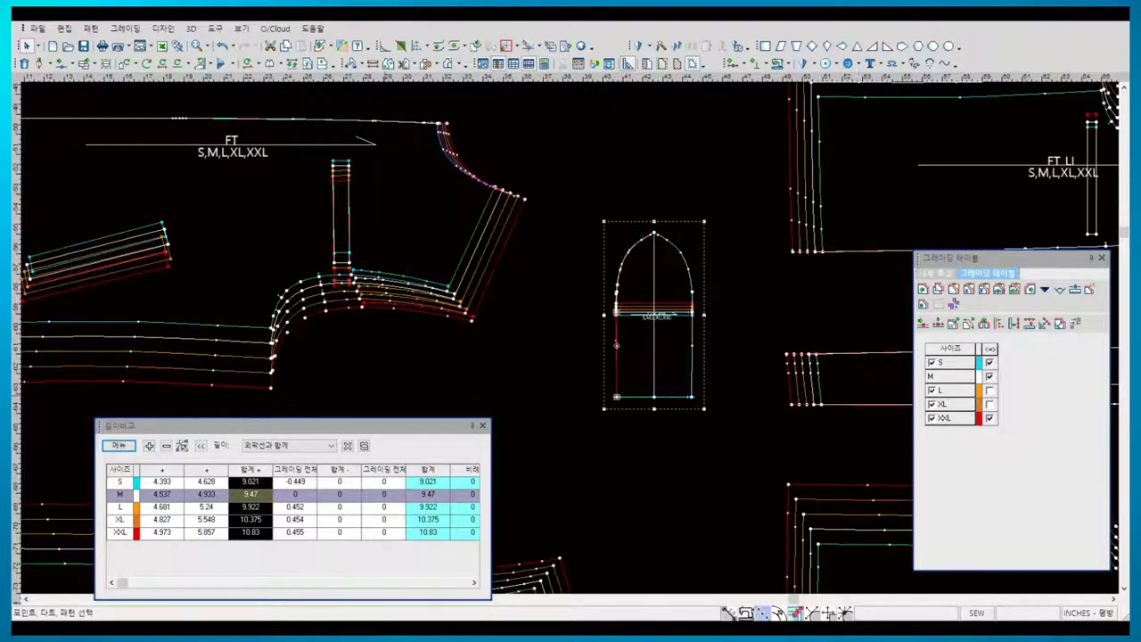
left_click(118, 445)
left_click(143, 459)
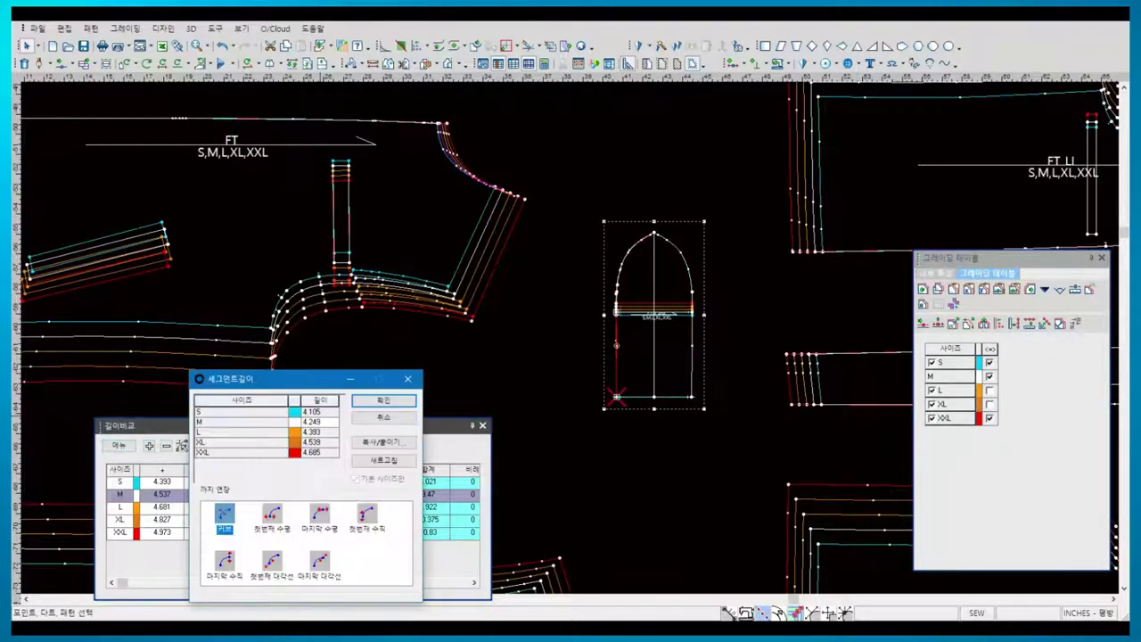
left_click(224, 560)
left_click(383, 442)
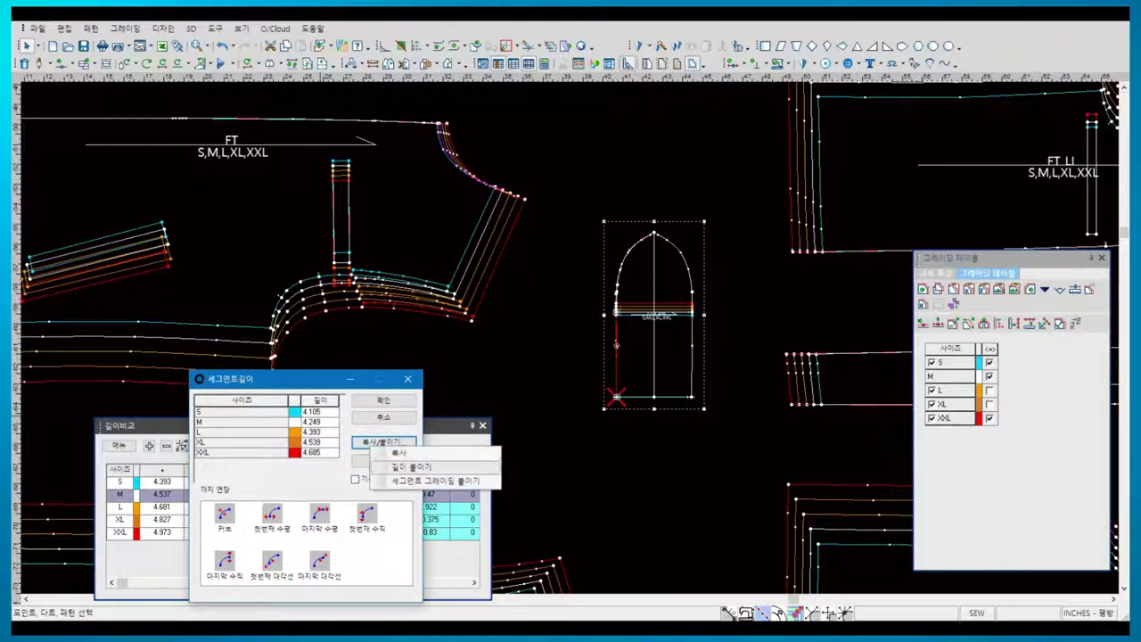
left_click(354, 478)
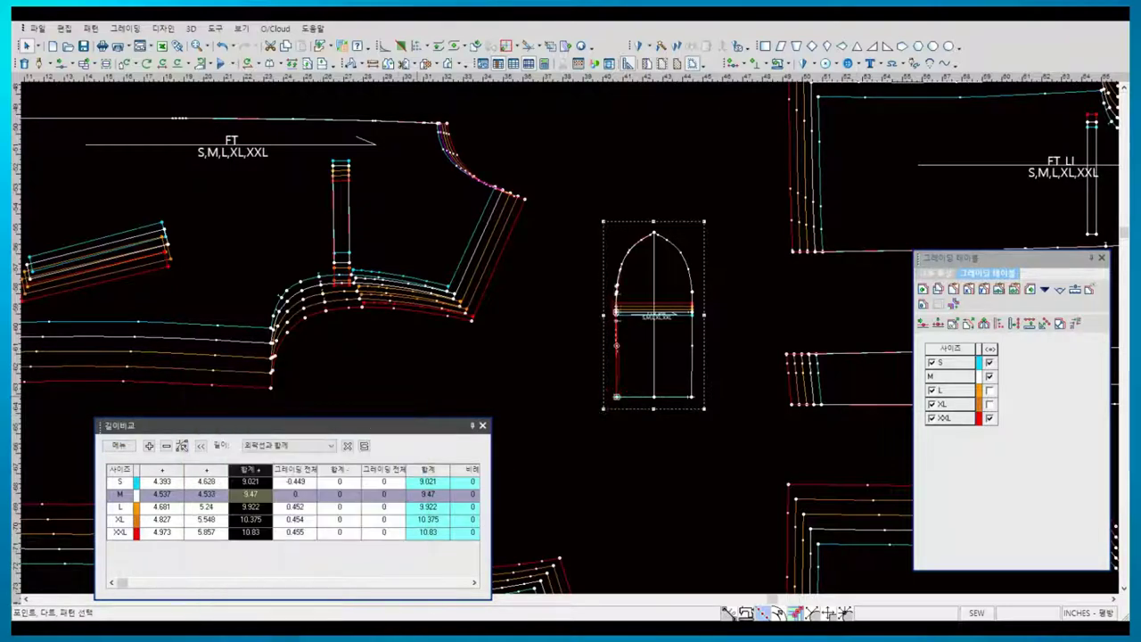
left_click(384, 401)
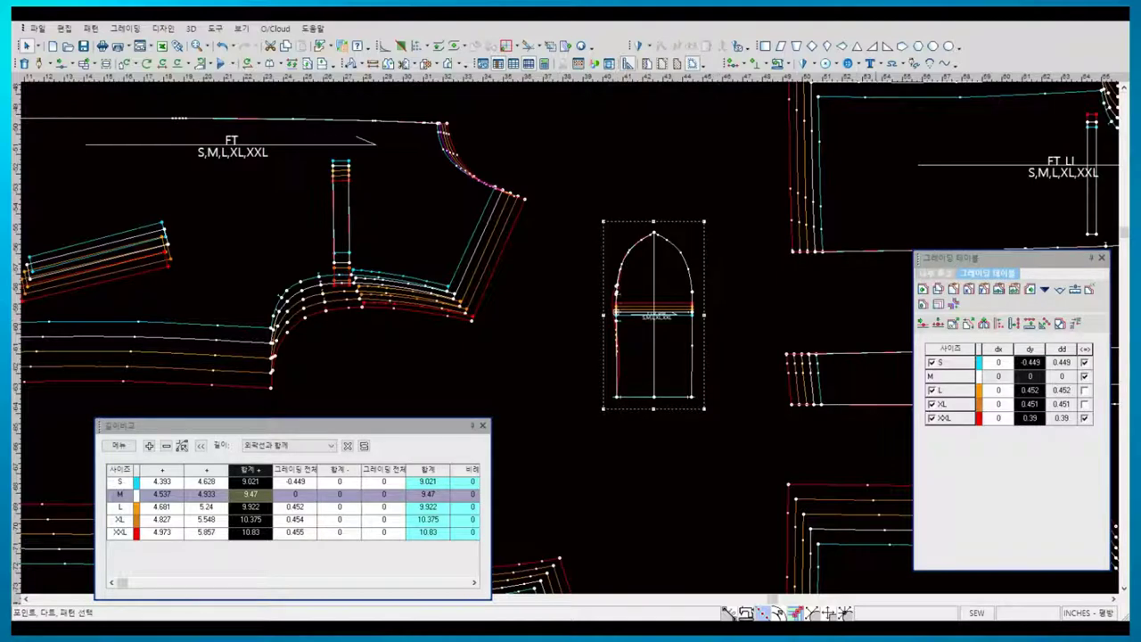
- Zoom in on the rib piece, switching between size M only and all graded sizes
left_click(1075, 322)
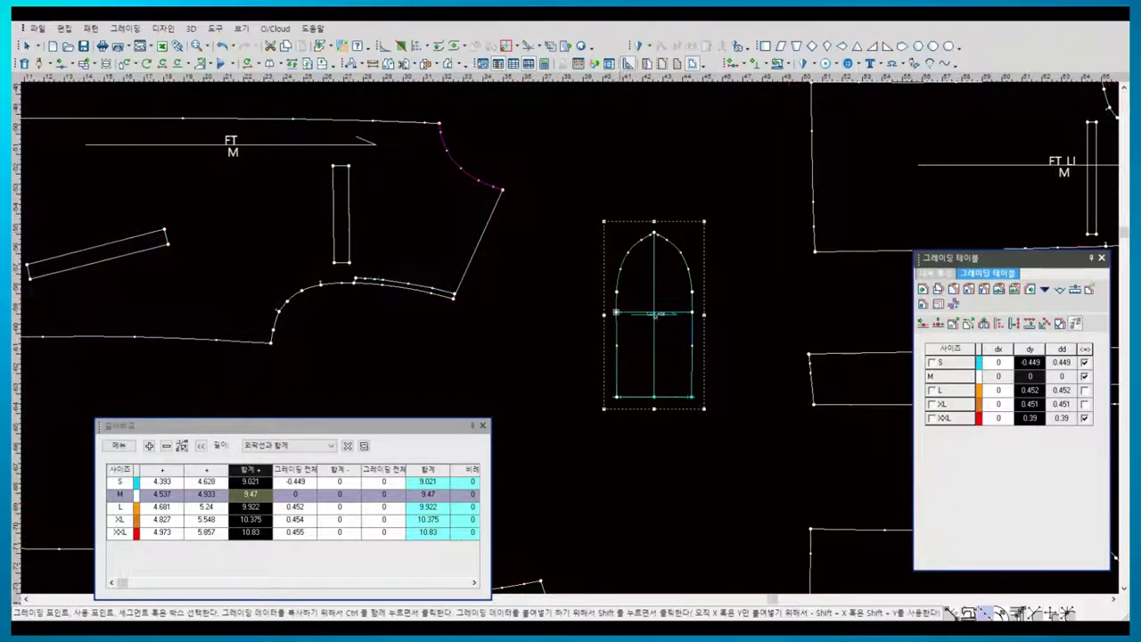
key("Return")
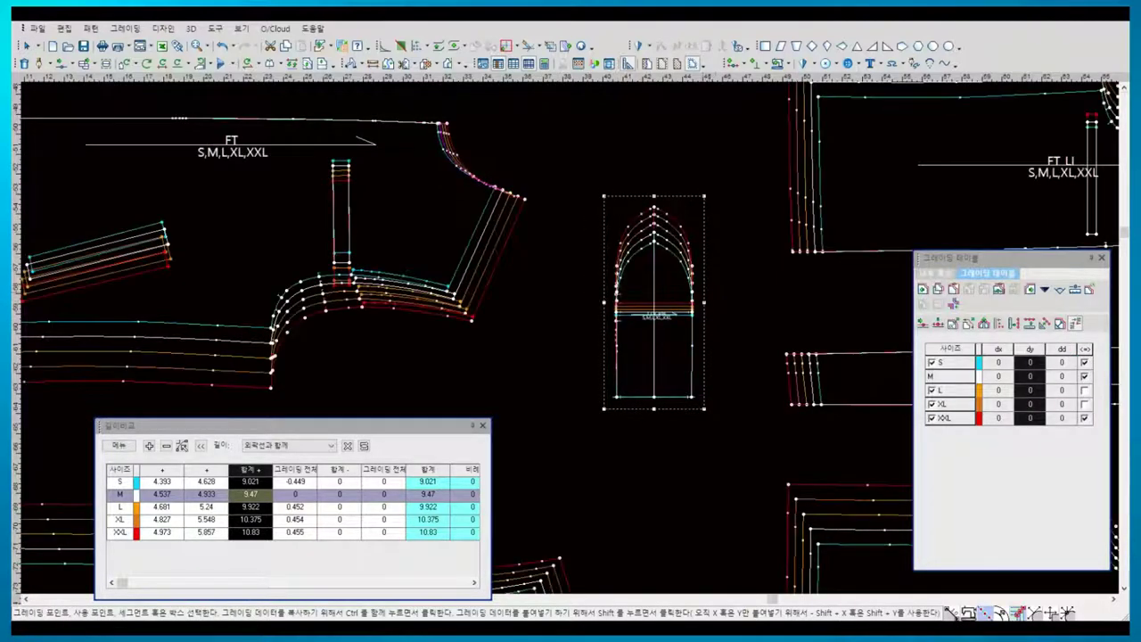
key("Escape")
key("F4")
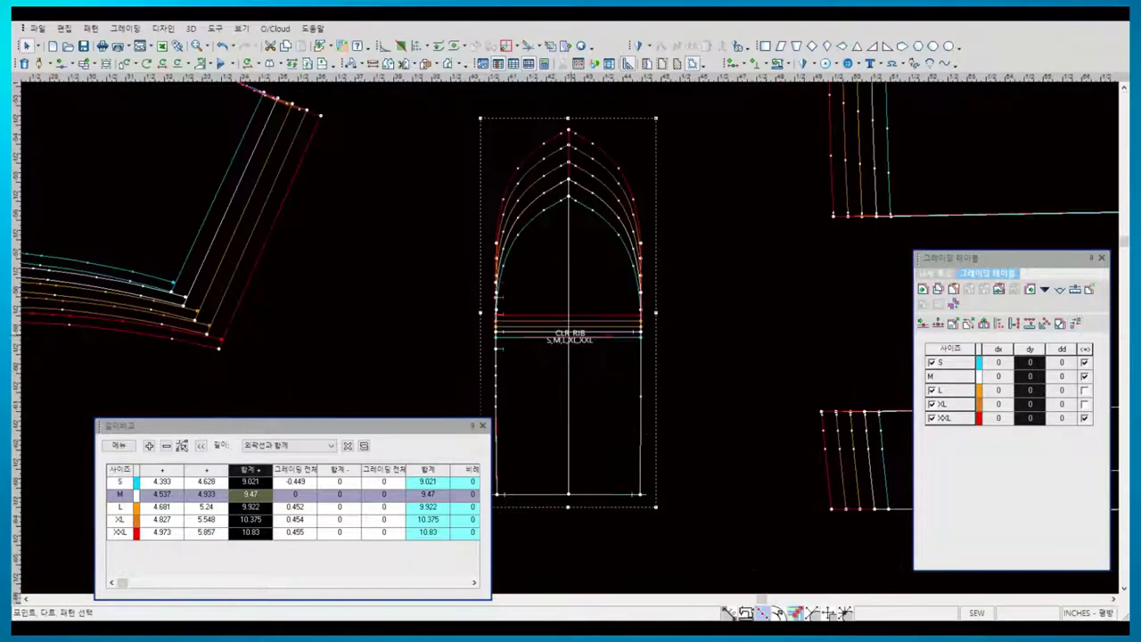
key("F4")
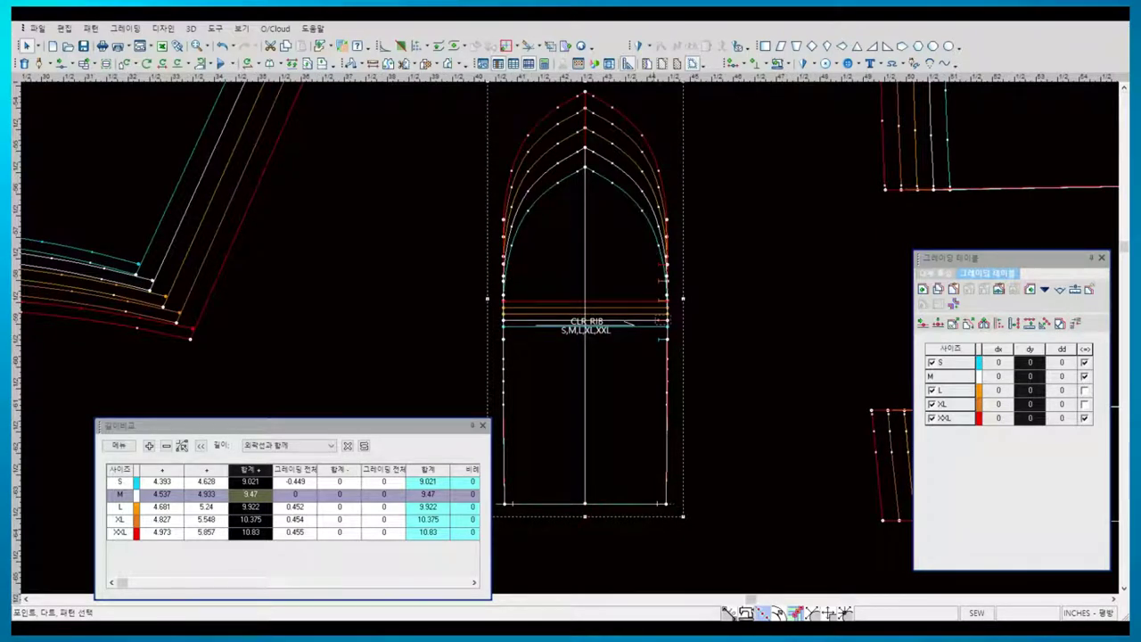
scroll(877, 517, "up", 1)
scroll(878, 517, "up", 1)
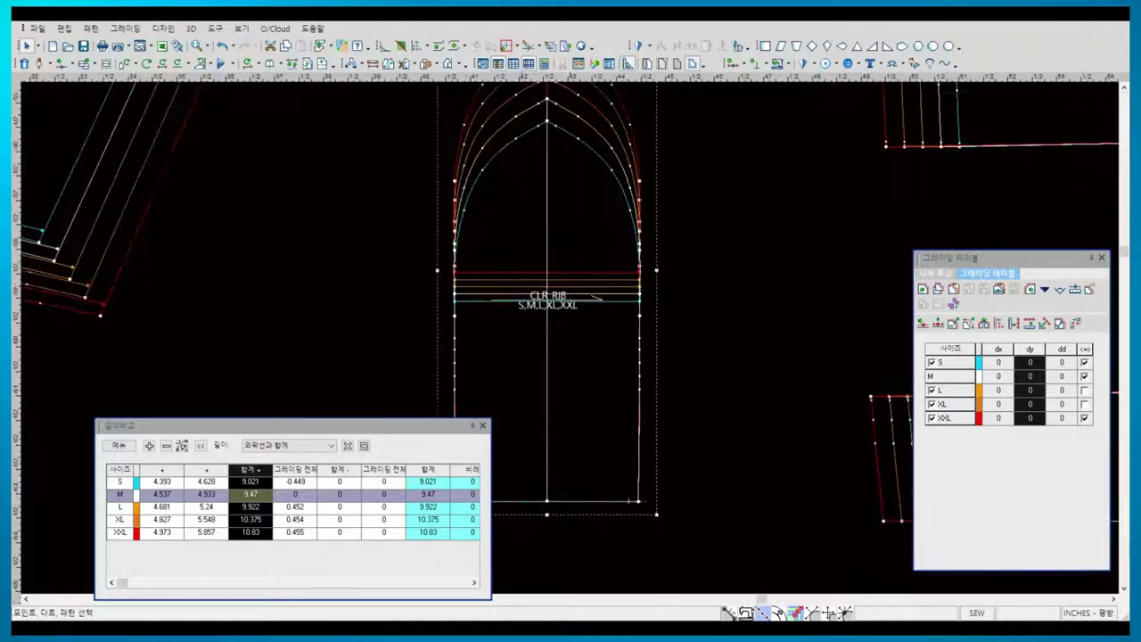
key("F4")
key("F4")
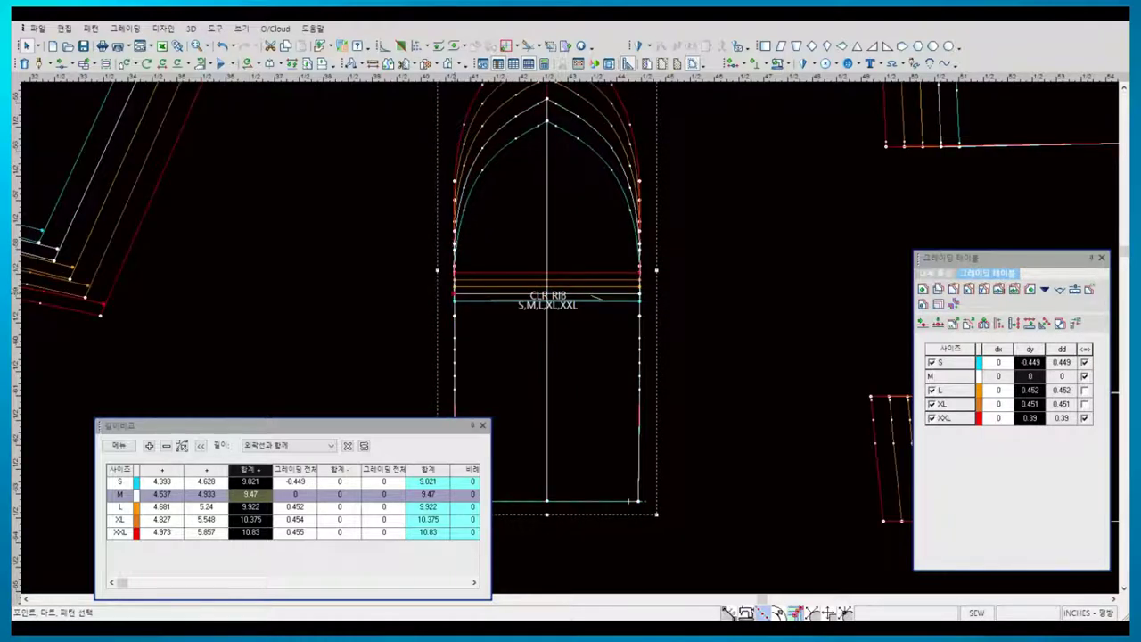
- Select the rib lines across the piece and apply the grading to them
left_click(455, 294)
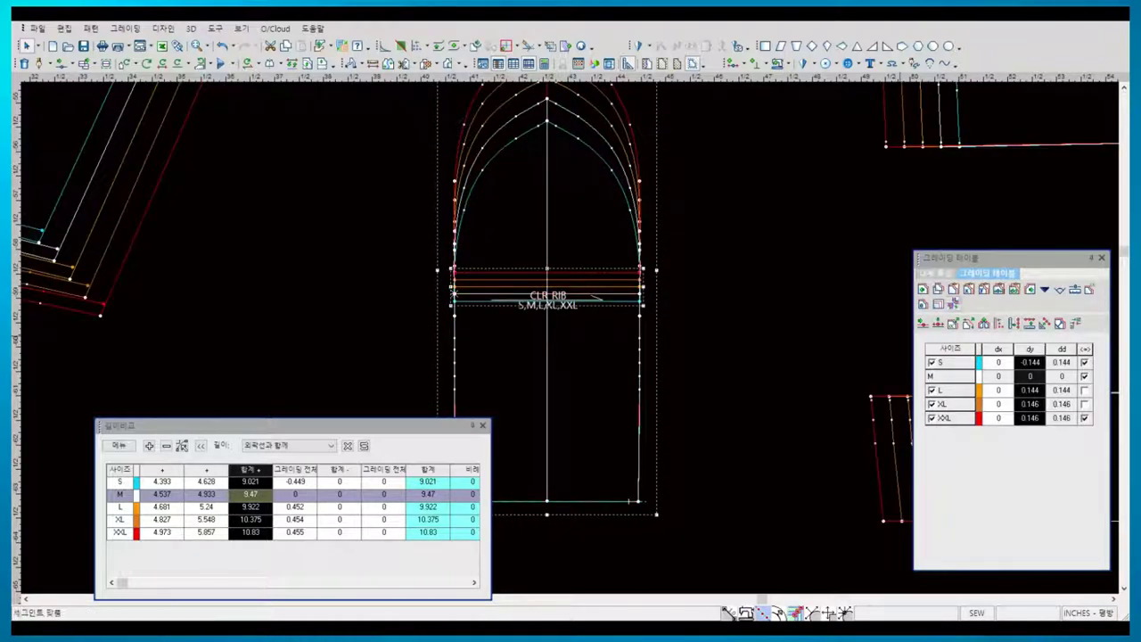
key("F4")
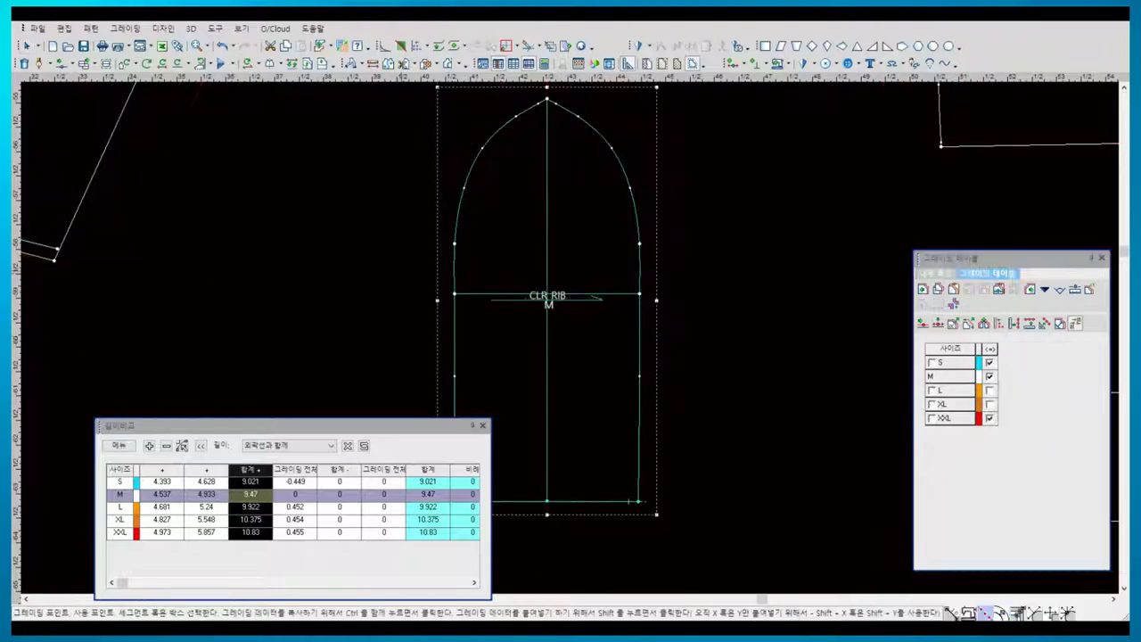
left_click_drag(399, 270, 731, 326)
key("Return")
key("F4")
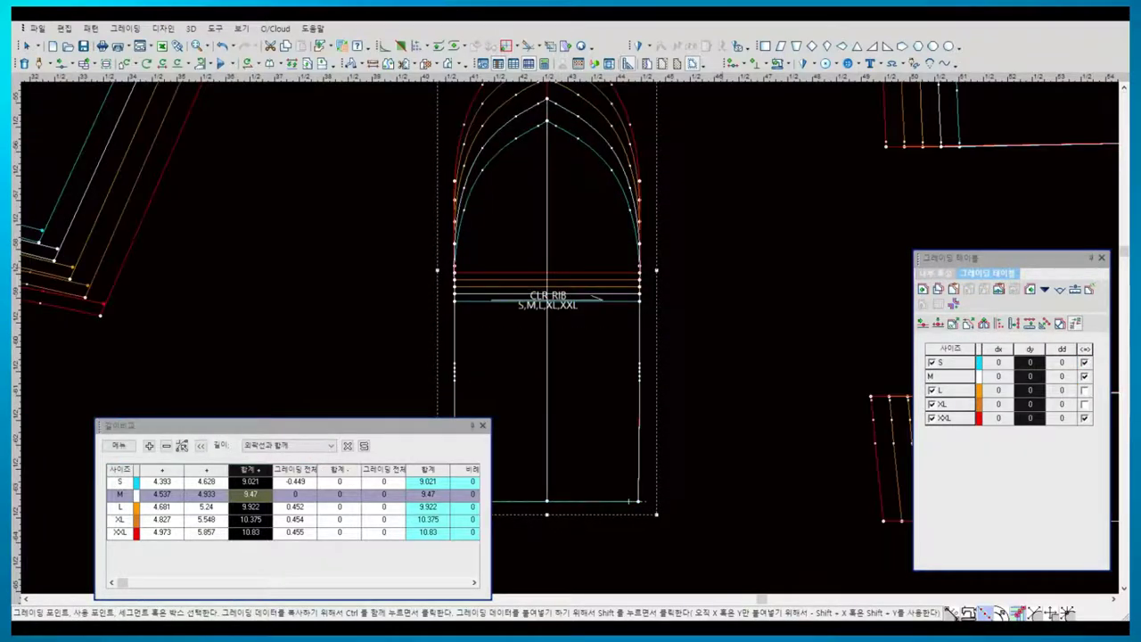
key("Escape")
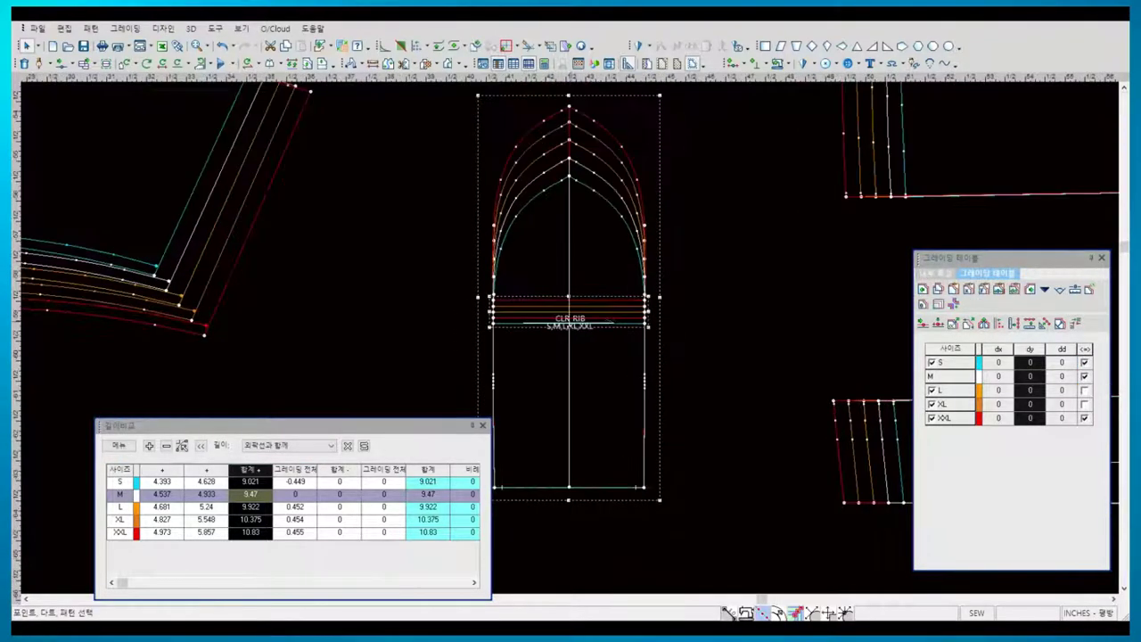
key("F4")
- Add a notch at the CLR RIB line's left end and close the Length Comparison panel
left_click(534, 317)
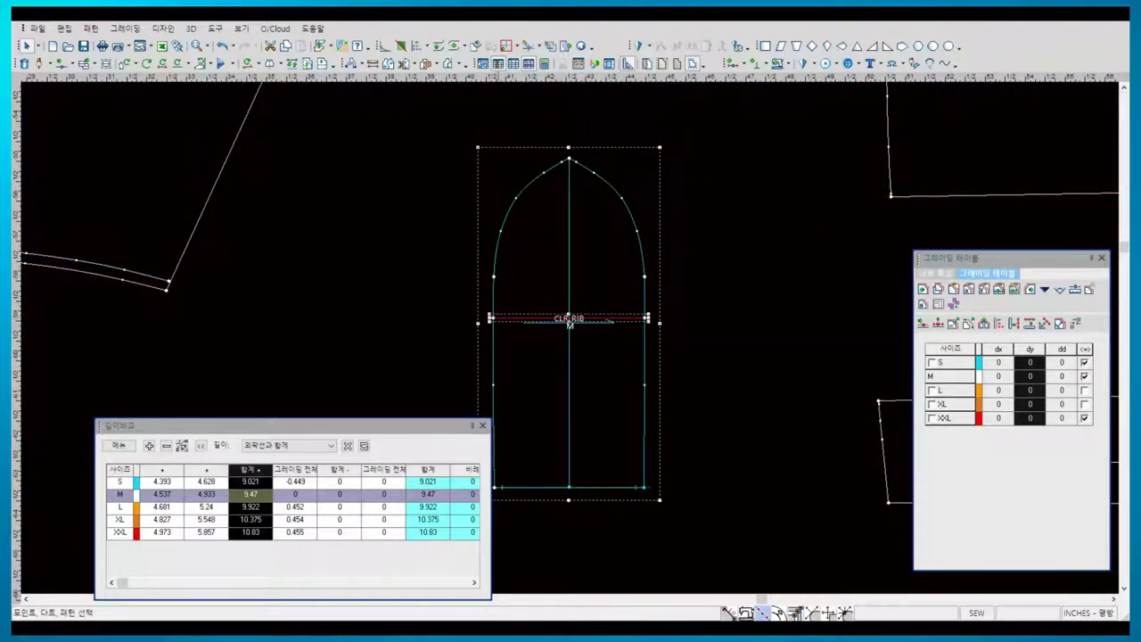
left_click(492, 317)
key("n")
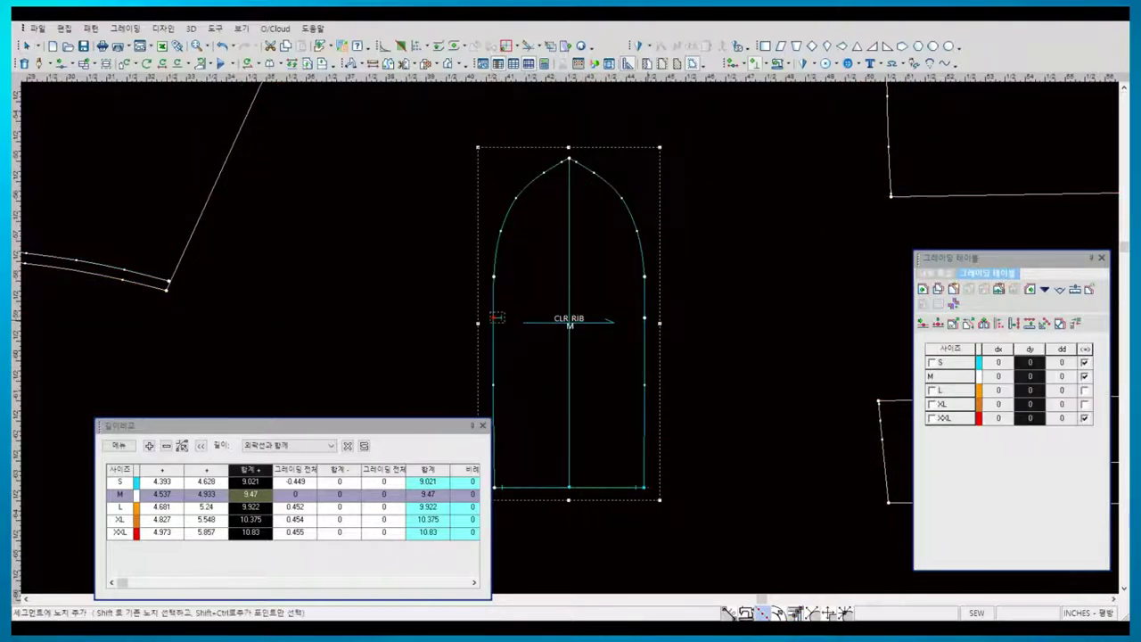
key("Escape")
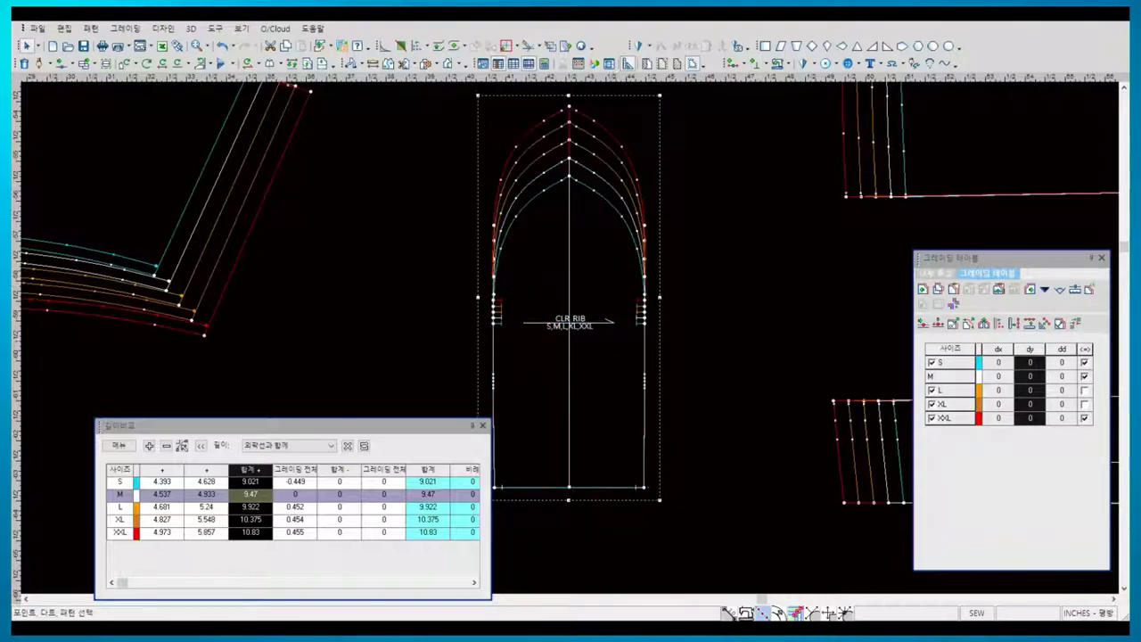
scroll(552, 312, "down", 2)
left_click(482, 425)
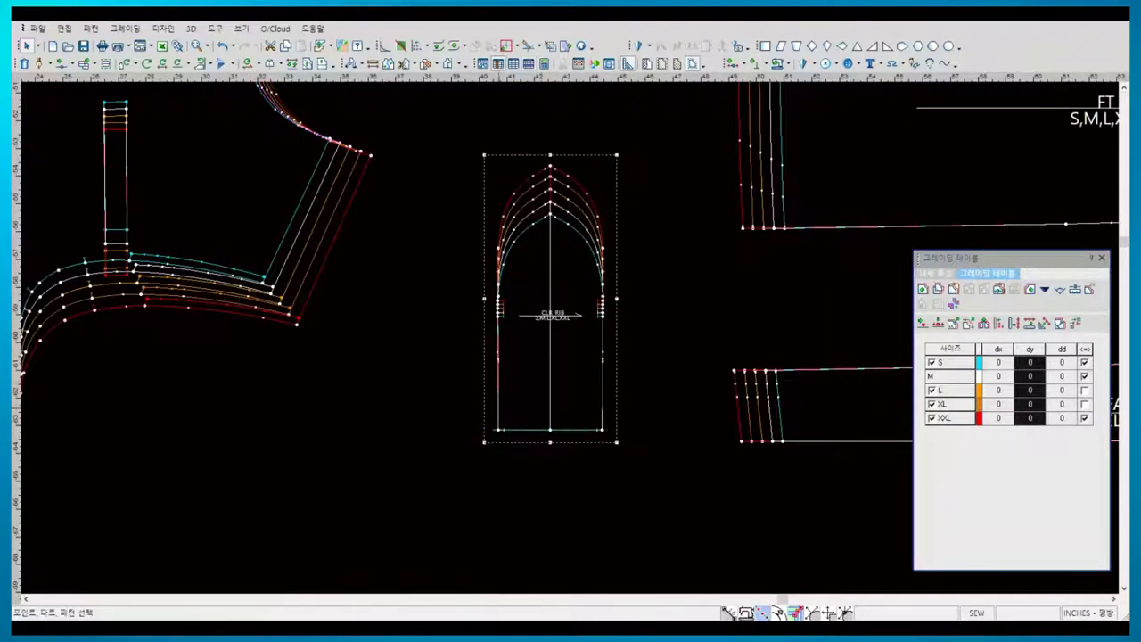
- Move the left body piece left and down in the full layout, then close the Grading Table
scroll(626, 313, "down", 2)
scroll(625, 314, "down", 2)
scroll(602, 473, "up", 2)
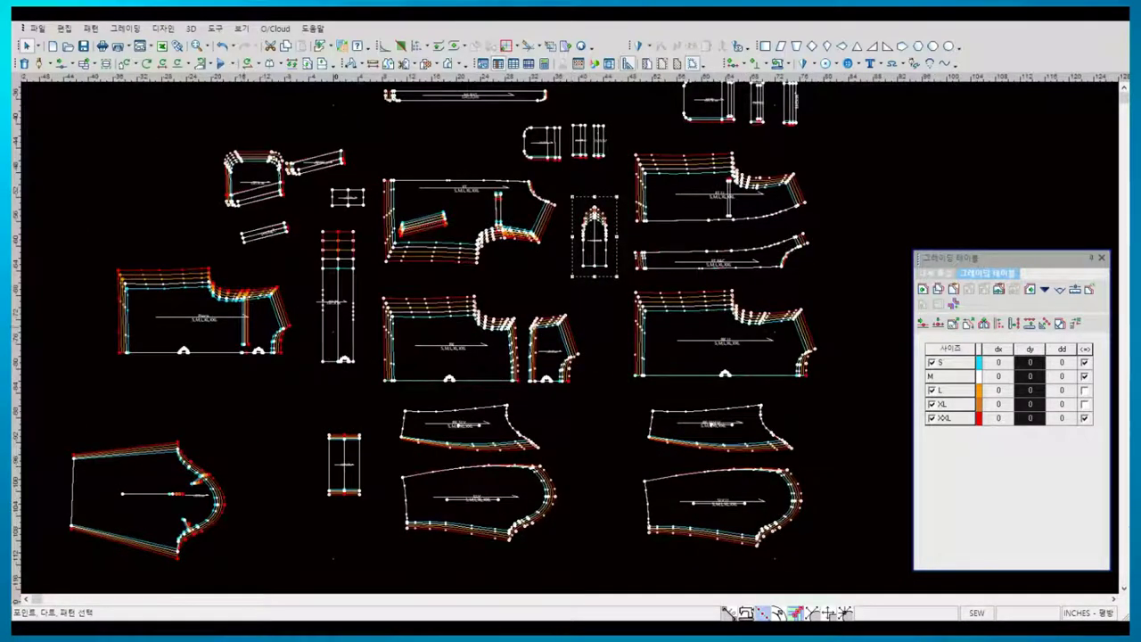
left_click_drag(196, 330, 112, 365)
scroll(417, 446, "down", 1)
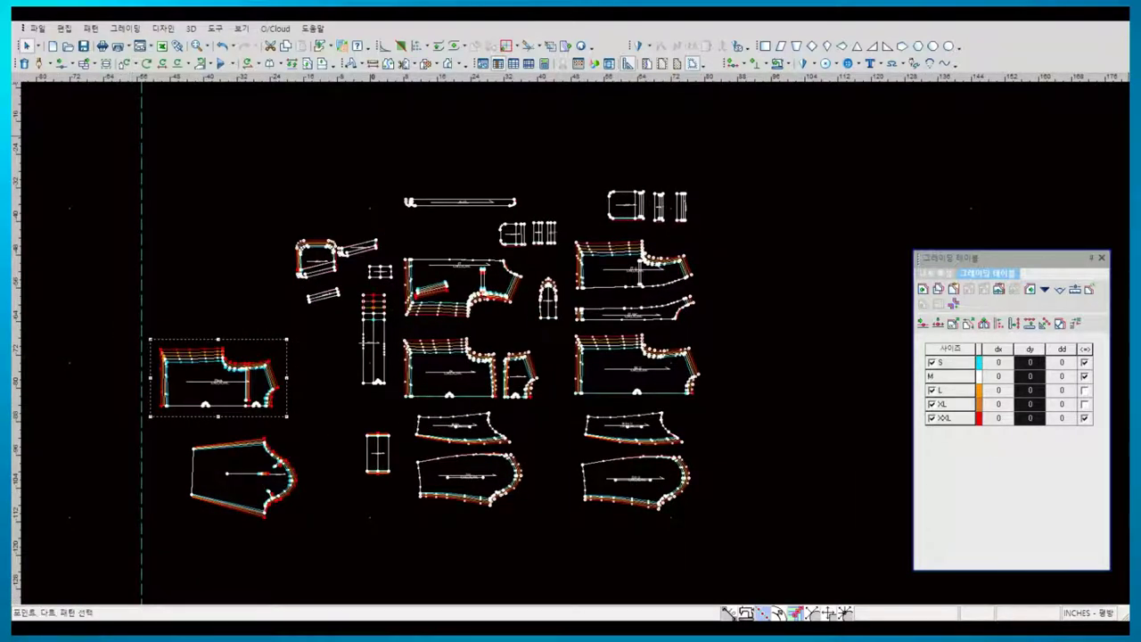
scroll(138, 366, "up", 1)
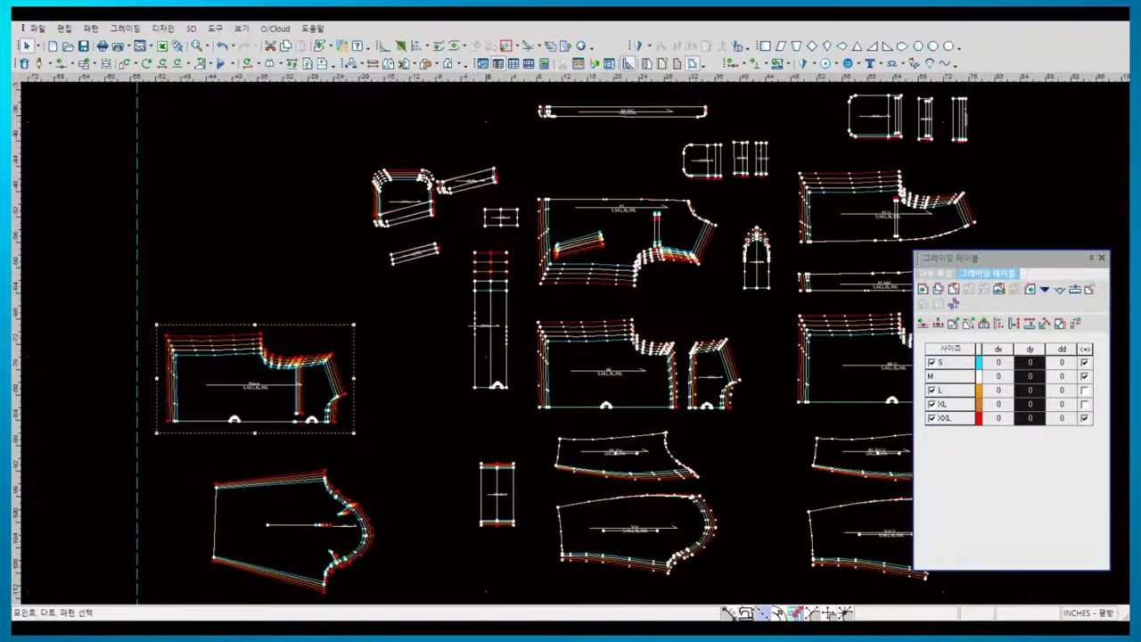
scroll(138, 384, "down", 1)
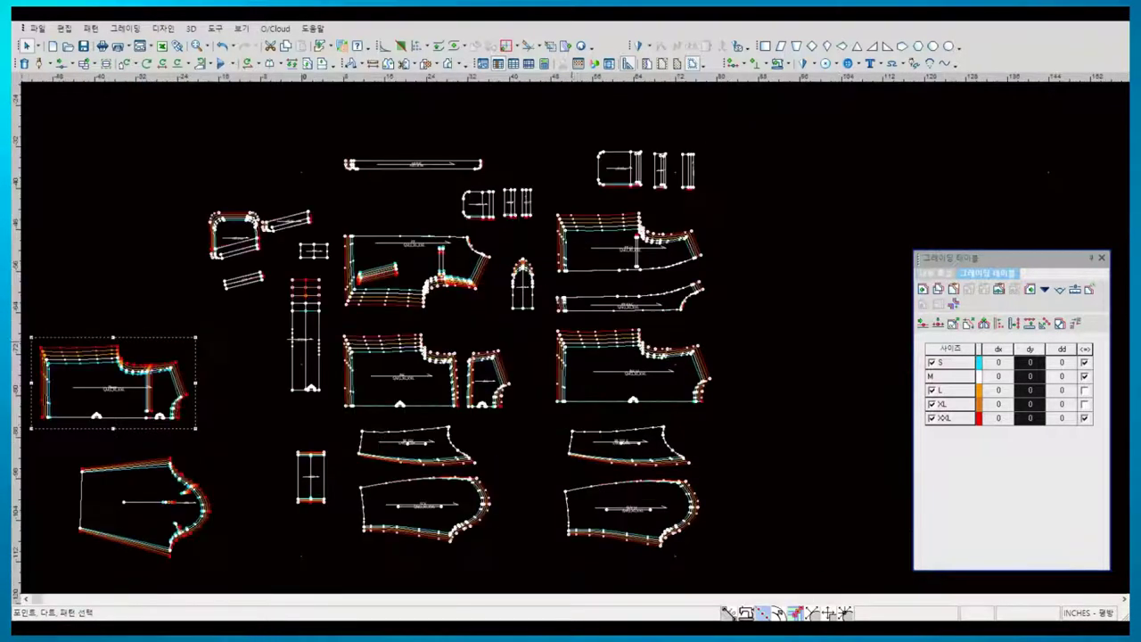
scroll(570, 338, "up", 1)
scroll(571, 338, "up", 1)
scroll(571, 339, "down", 1)
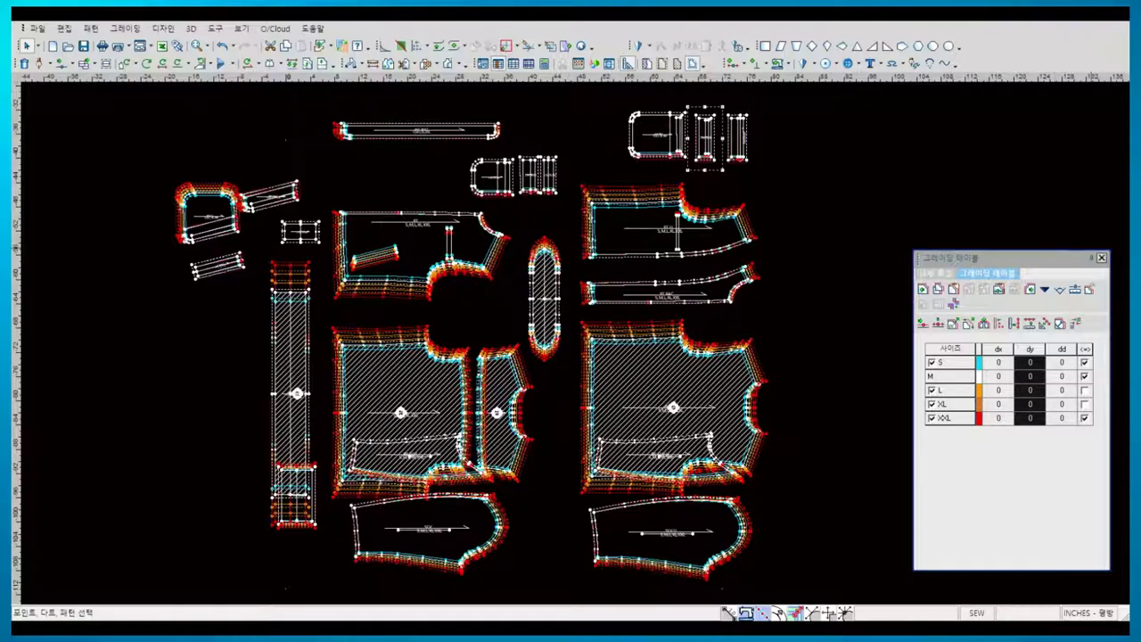
left_click(1102, 257)
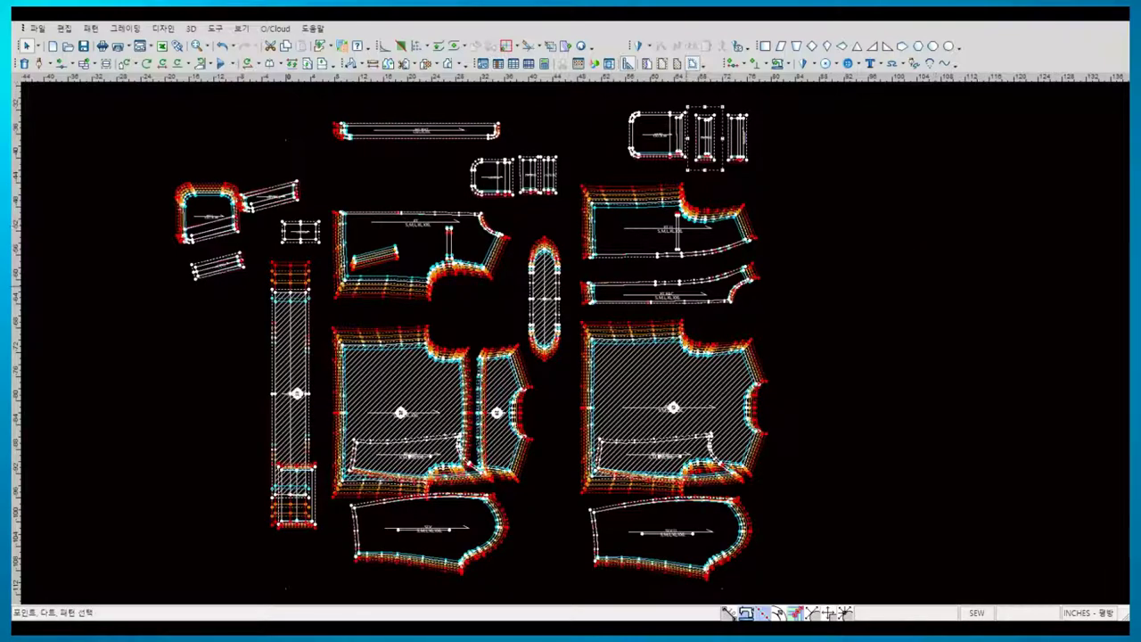